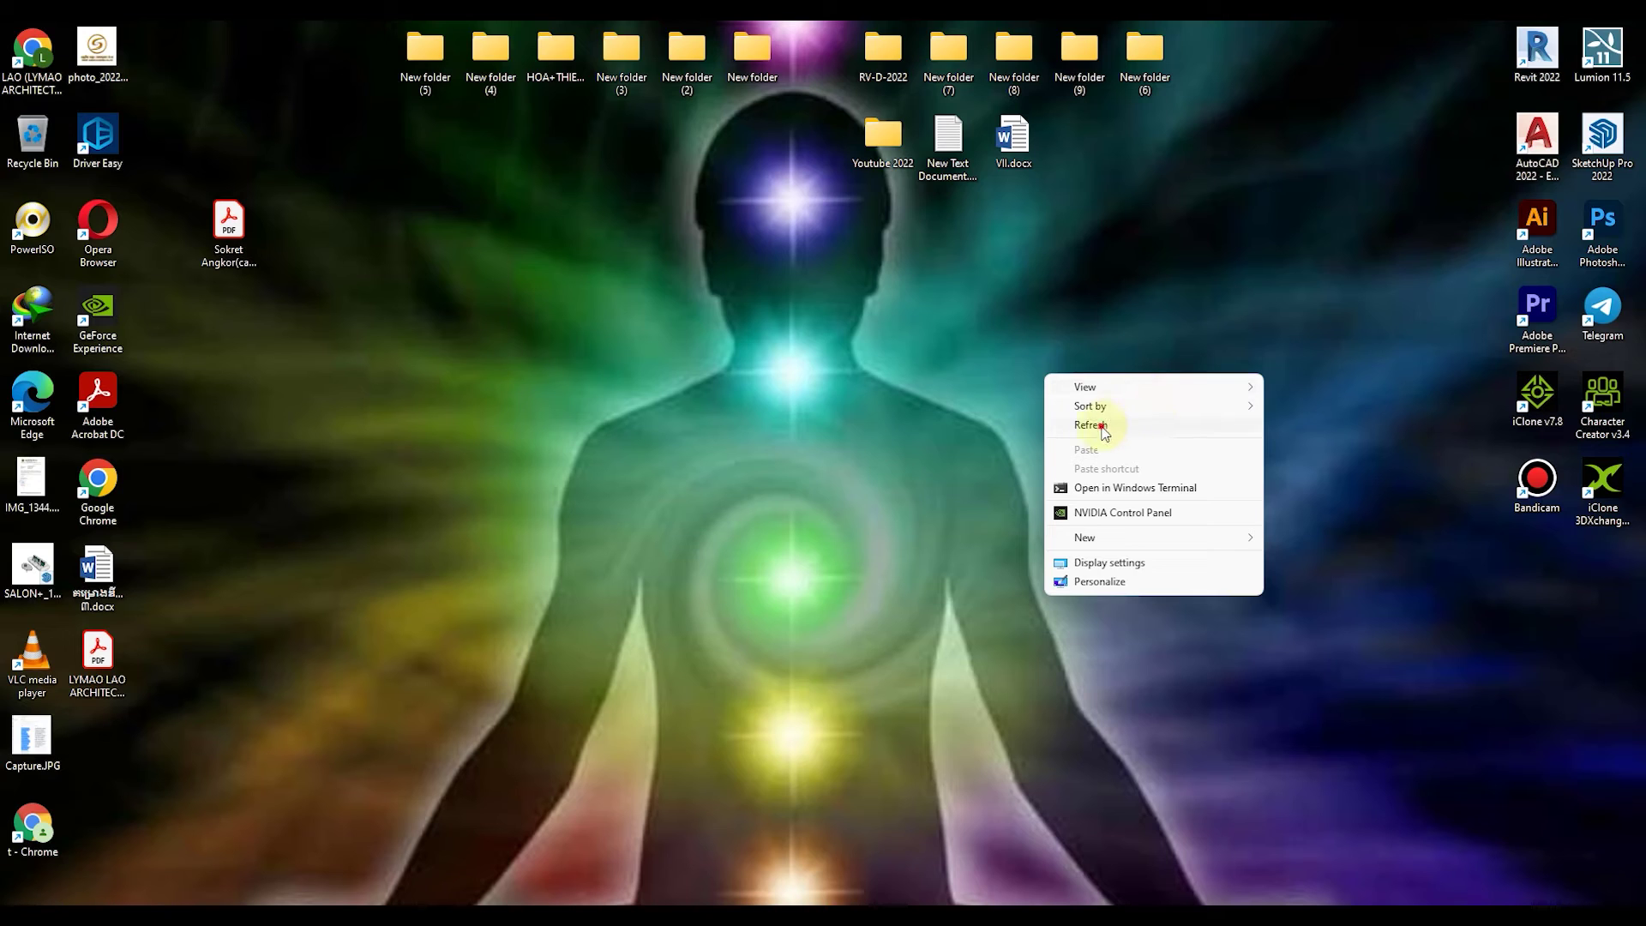
Refresh the Windows desktop and restore the Revit window showing the South elevation.
click(1093, 425)
right_click(1097, 413)
click(1102, 413)
right_click(1089, 411)
click(1089, 412)
mouse_move(1015, 915)
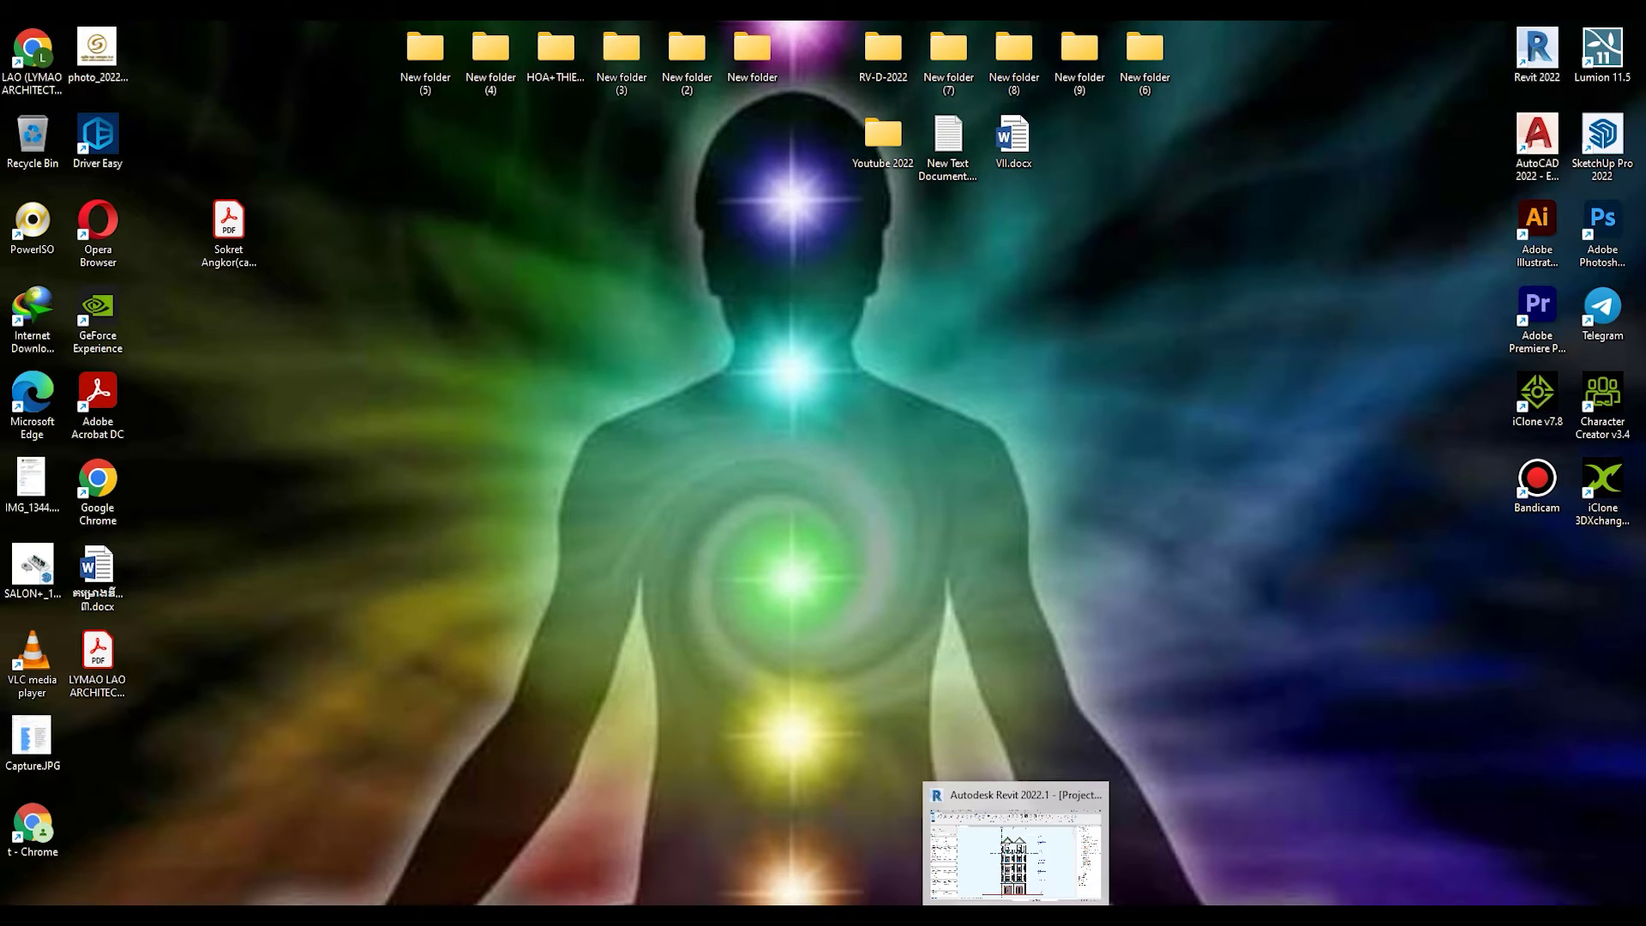
click(1015, 844)
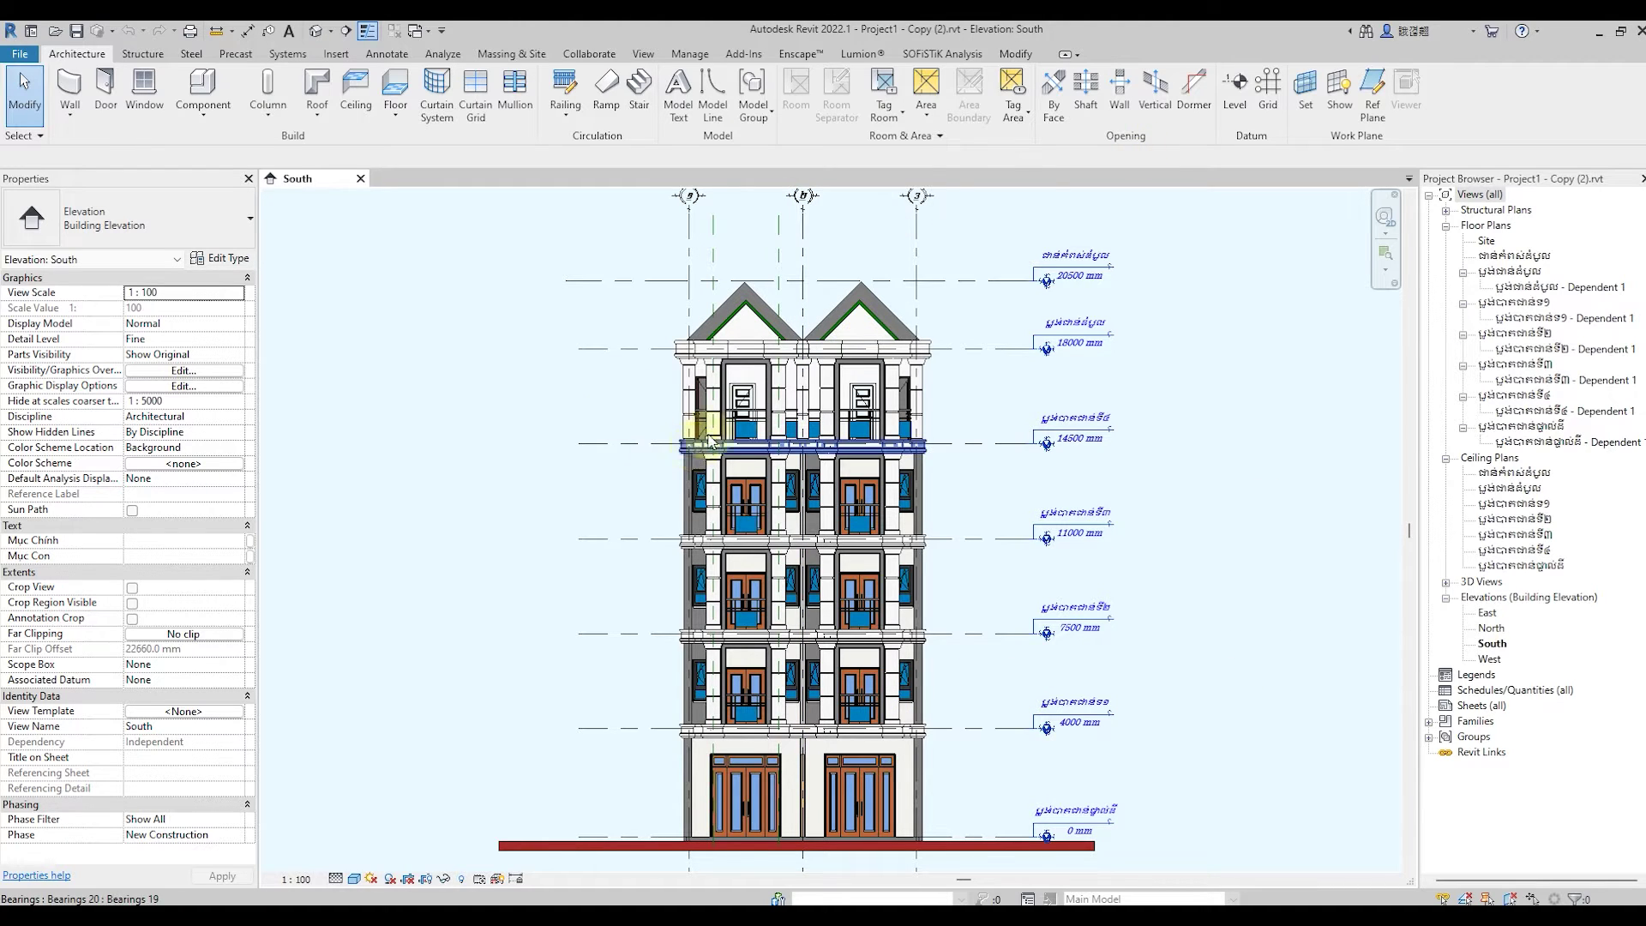
Zoom around the South elevation, then open the Default 3D View of the townhouse.
scroll(745, 395, down, 1)
scroll(971, 570, up, 1)
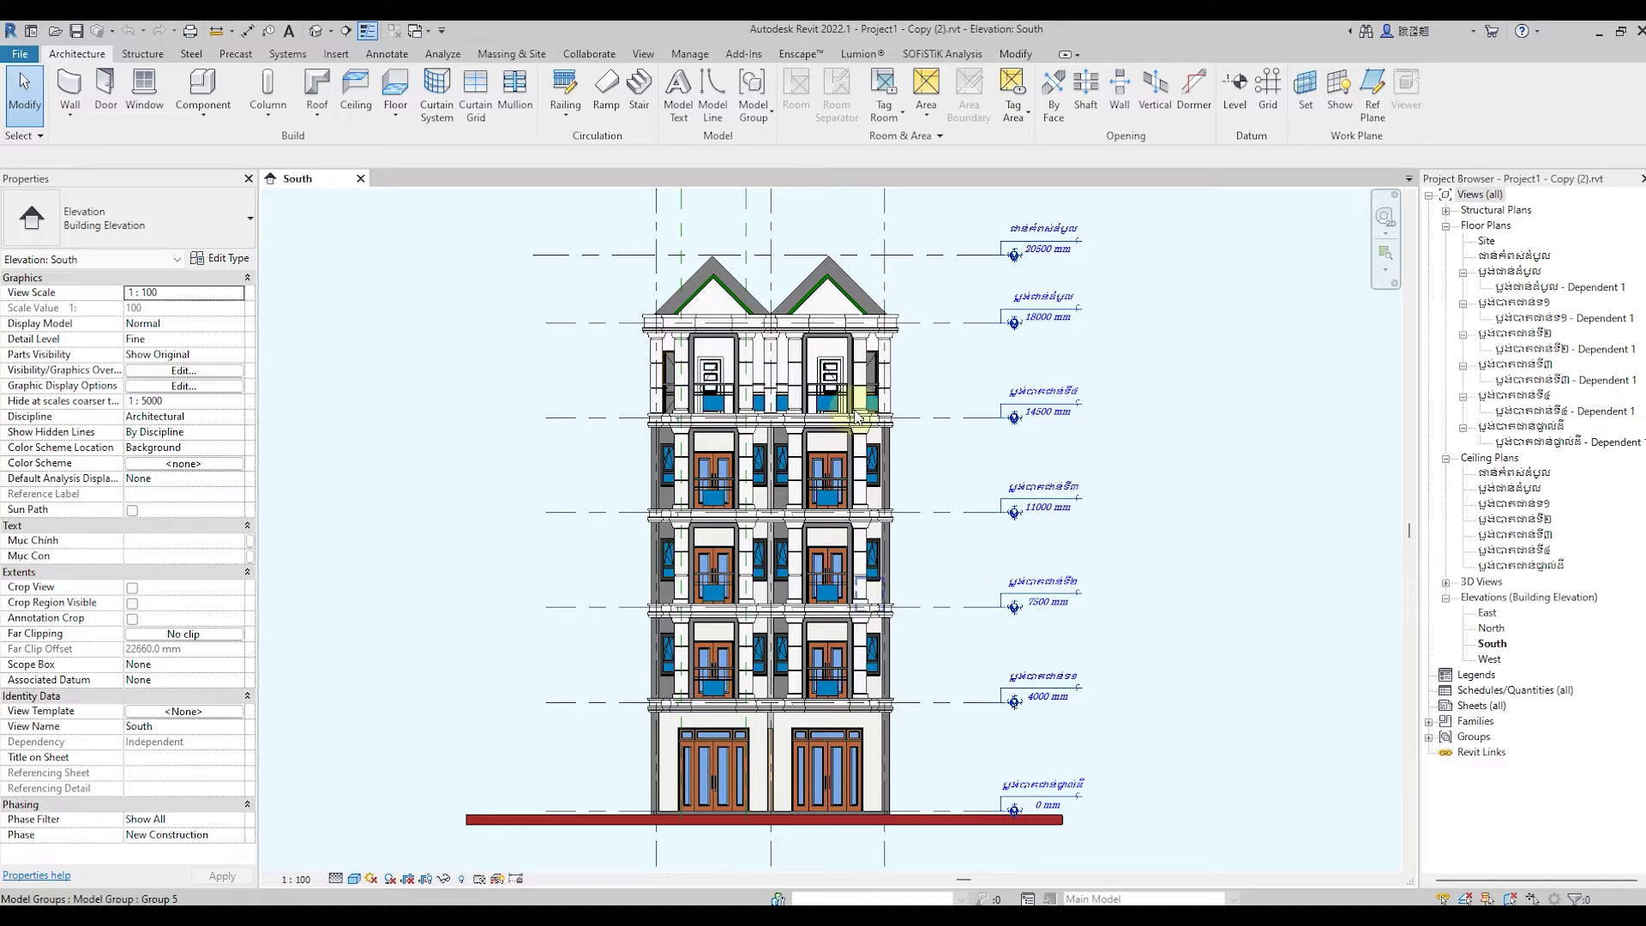
click(312, 32)
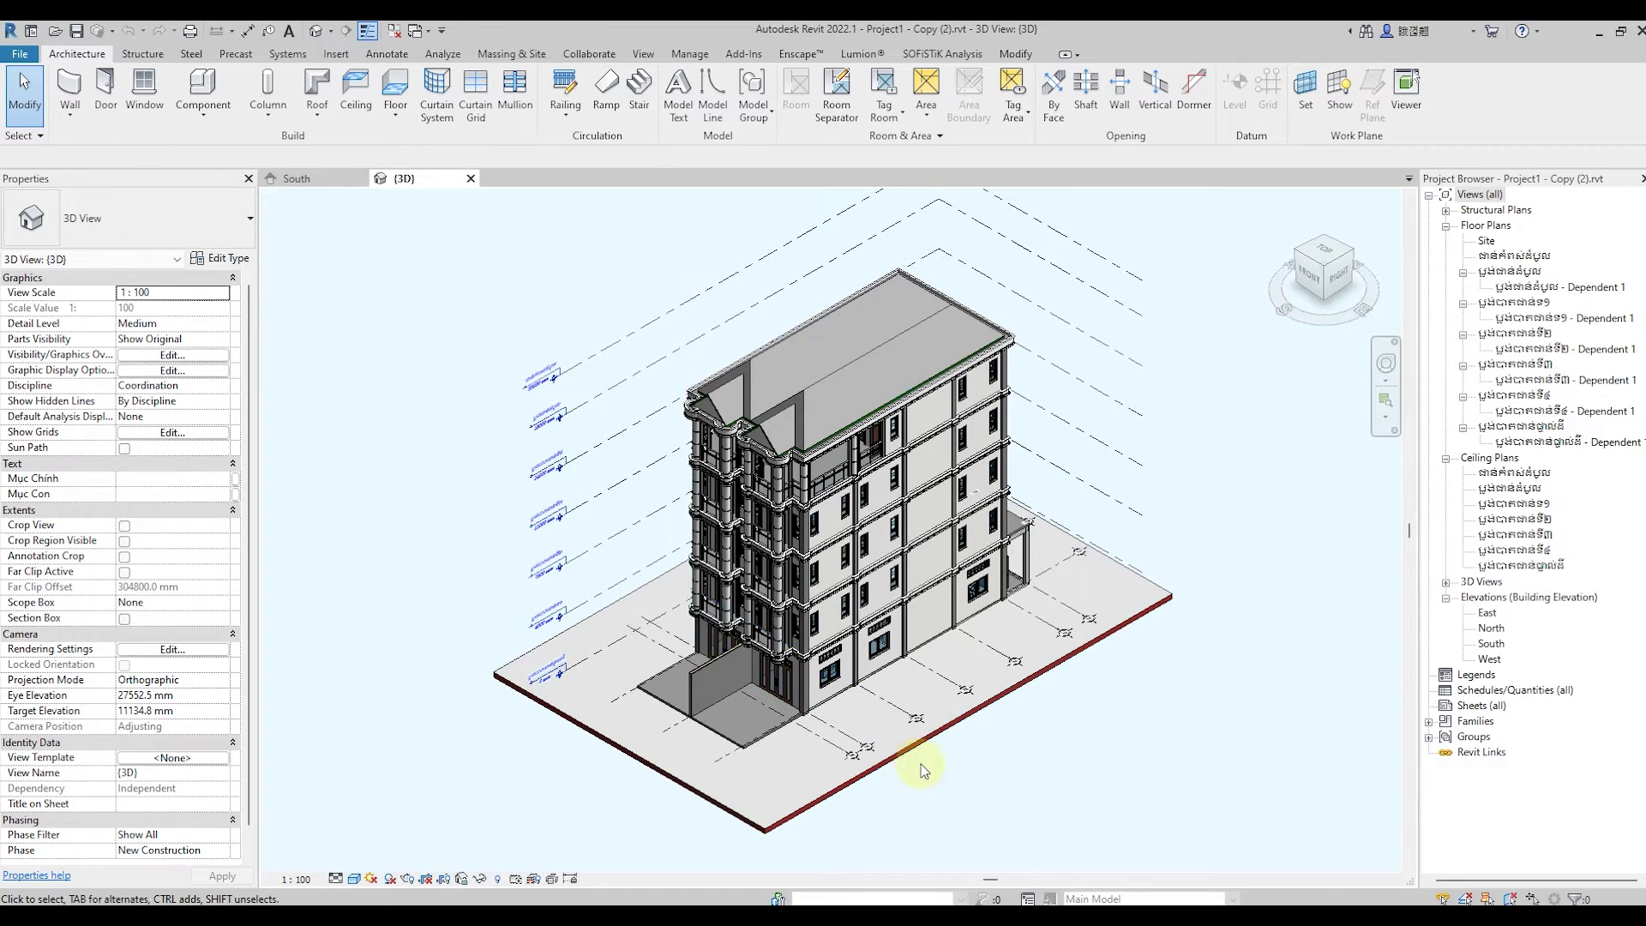
scroll(920, 764, down, 2)
mouse_move(984, 797)
shift+middle_down()
mouse_move(1000, 750)
mouse_move(984, 662)
mouse_move(1054, 743)
mouse_move(1041, 727)
shift+middle_up()
scroll(984, 662, up, 2)
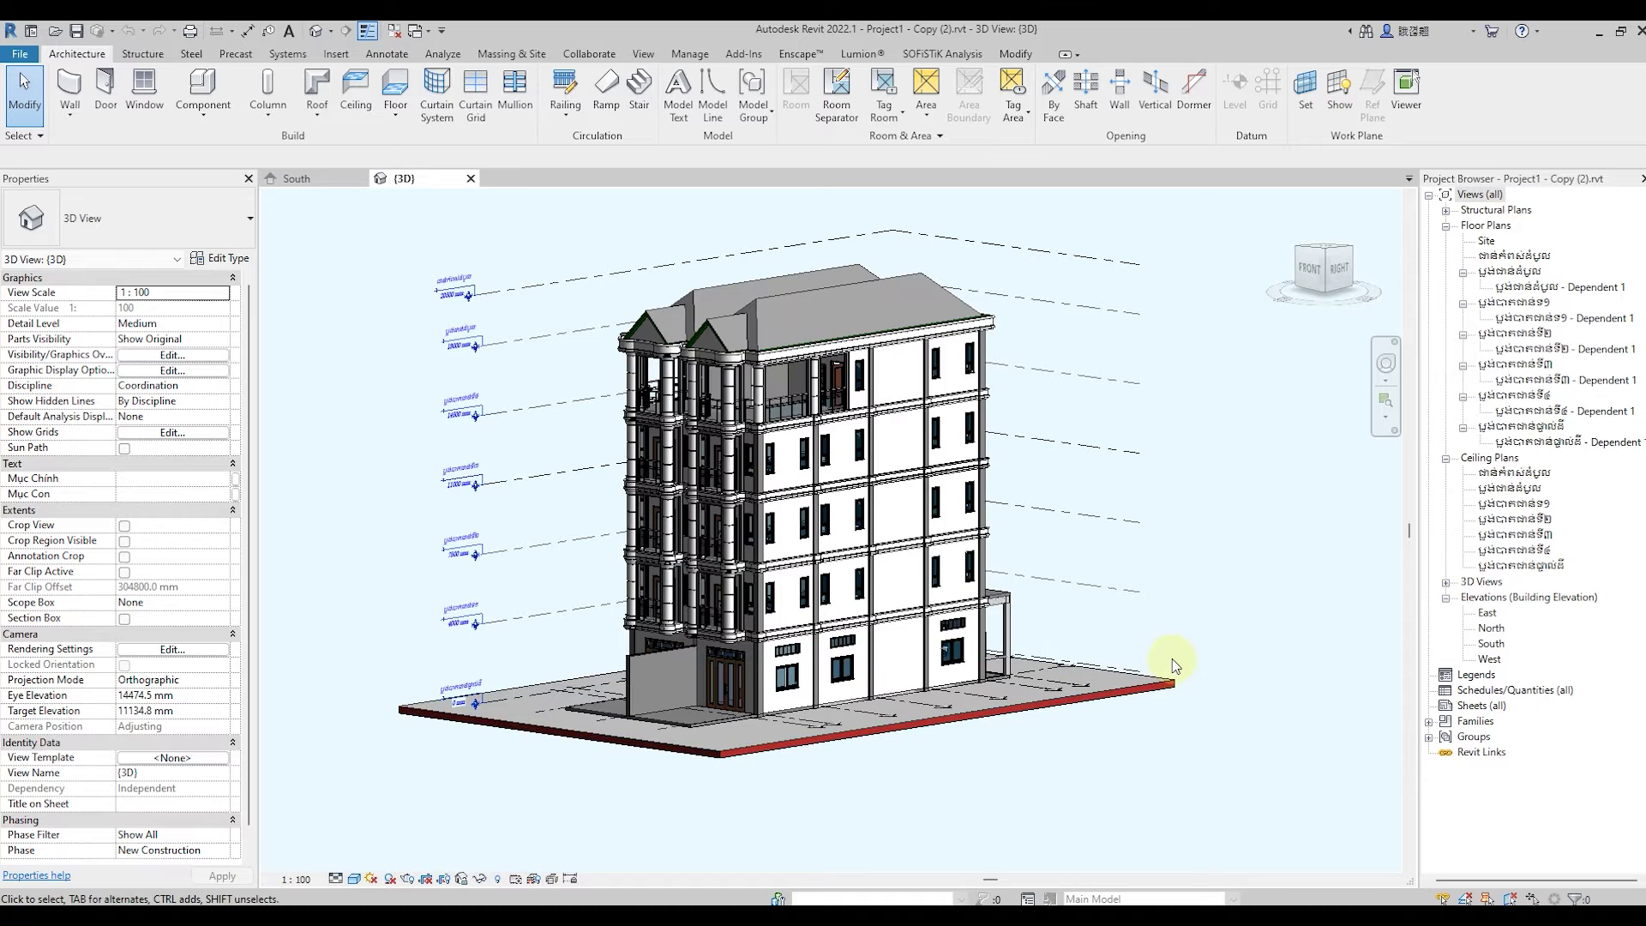
scroll(1146, 553, up, 1)
scroll(1158, 577, up, 2)
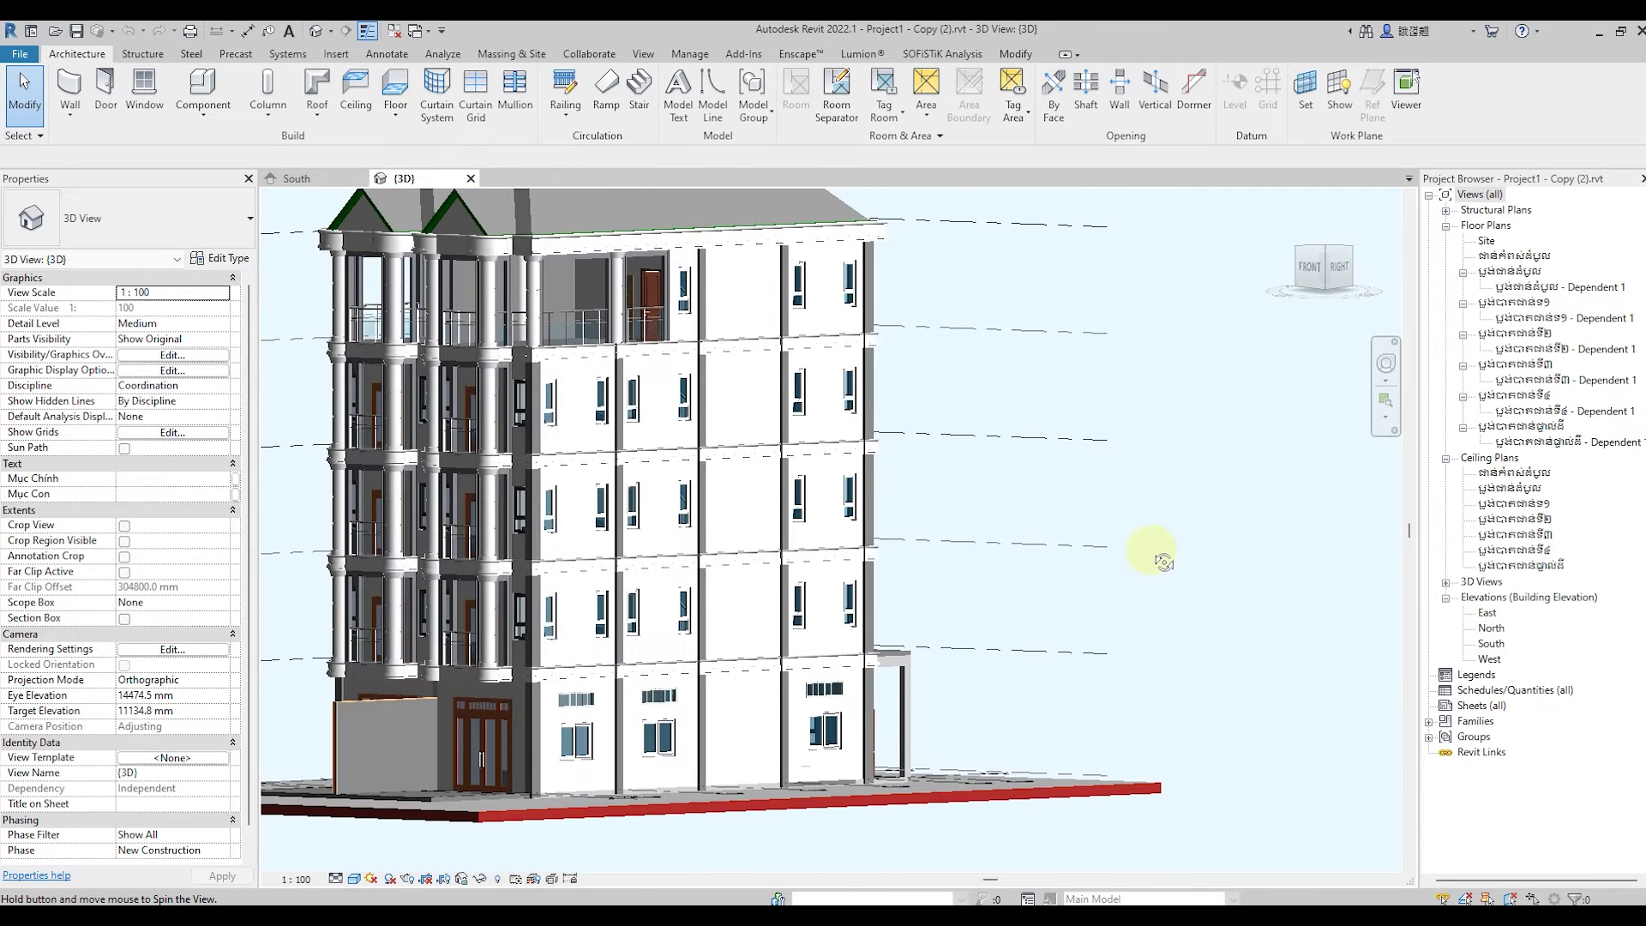
shift+middle_drag(1158, 552, 1091, 617)
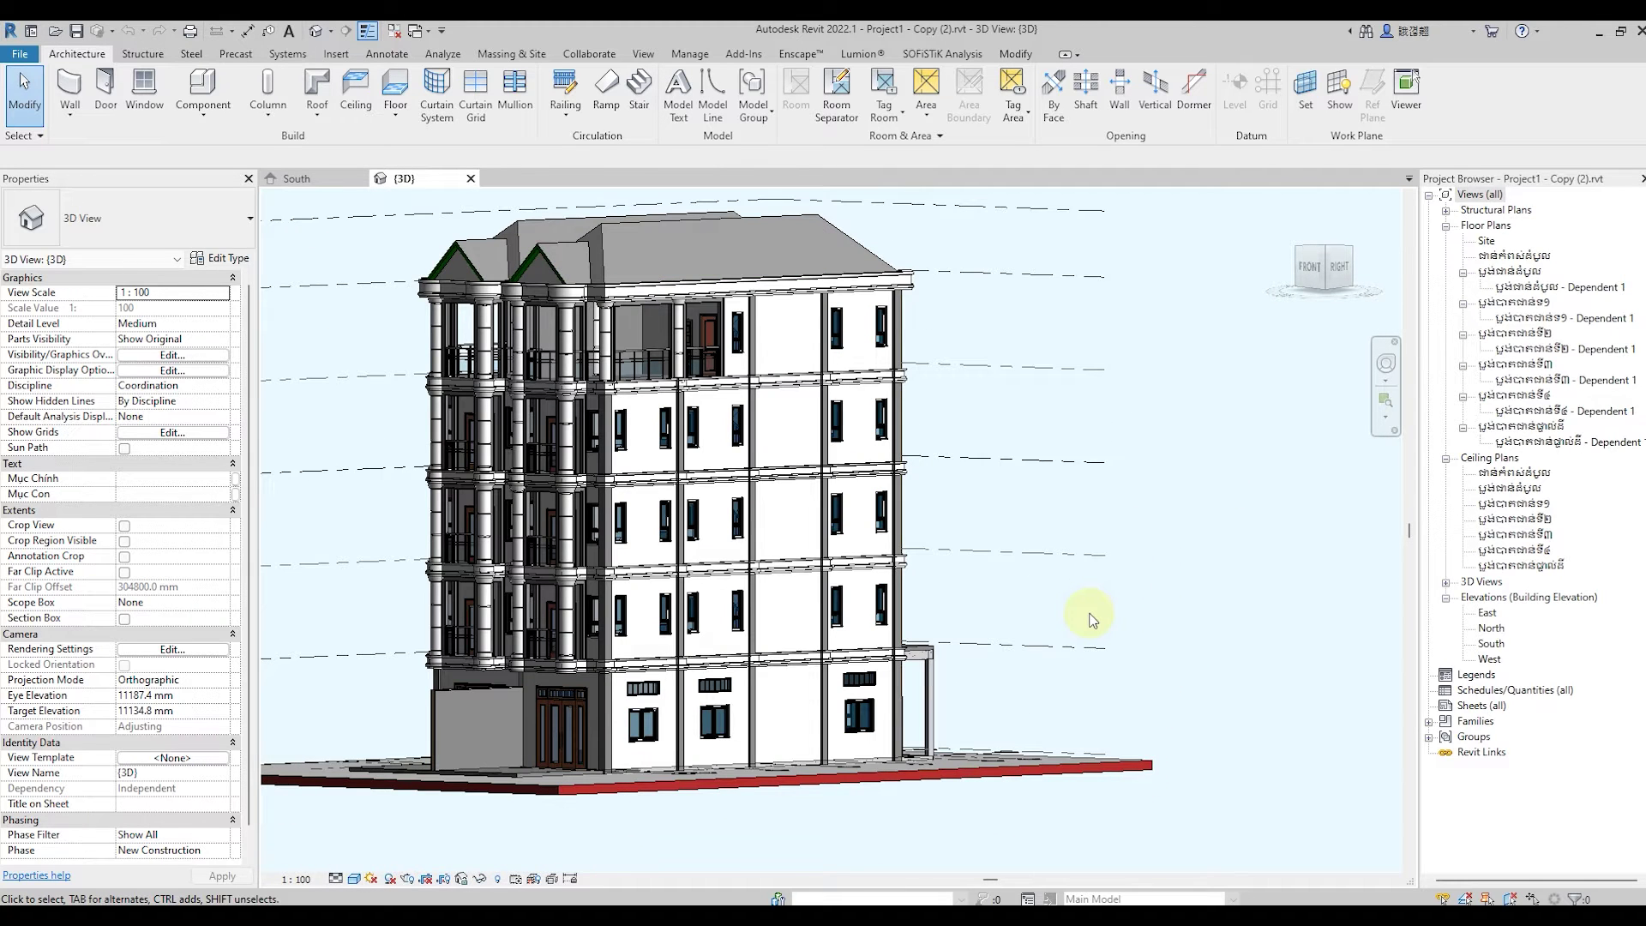
scroll(1091, 617, down, 2)
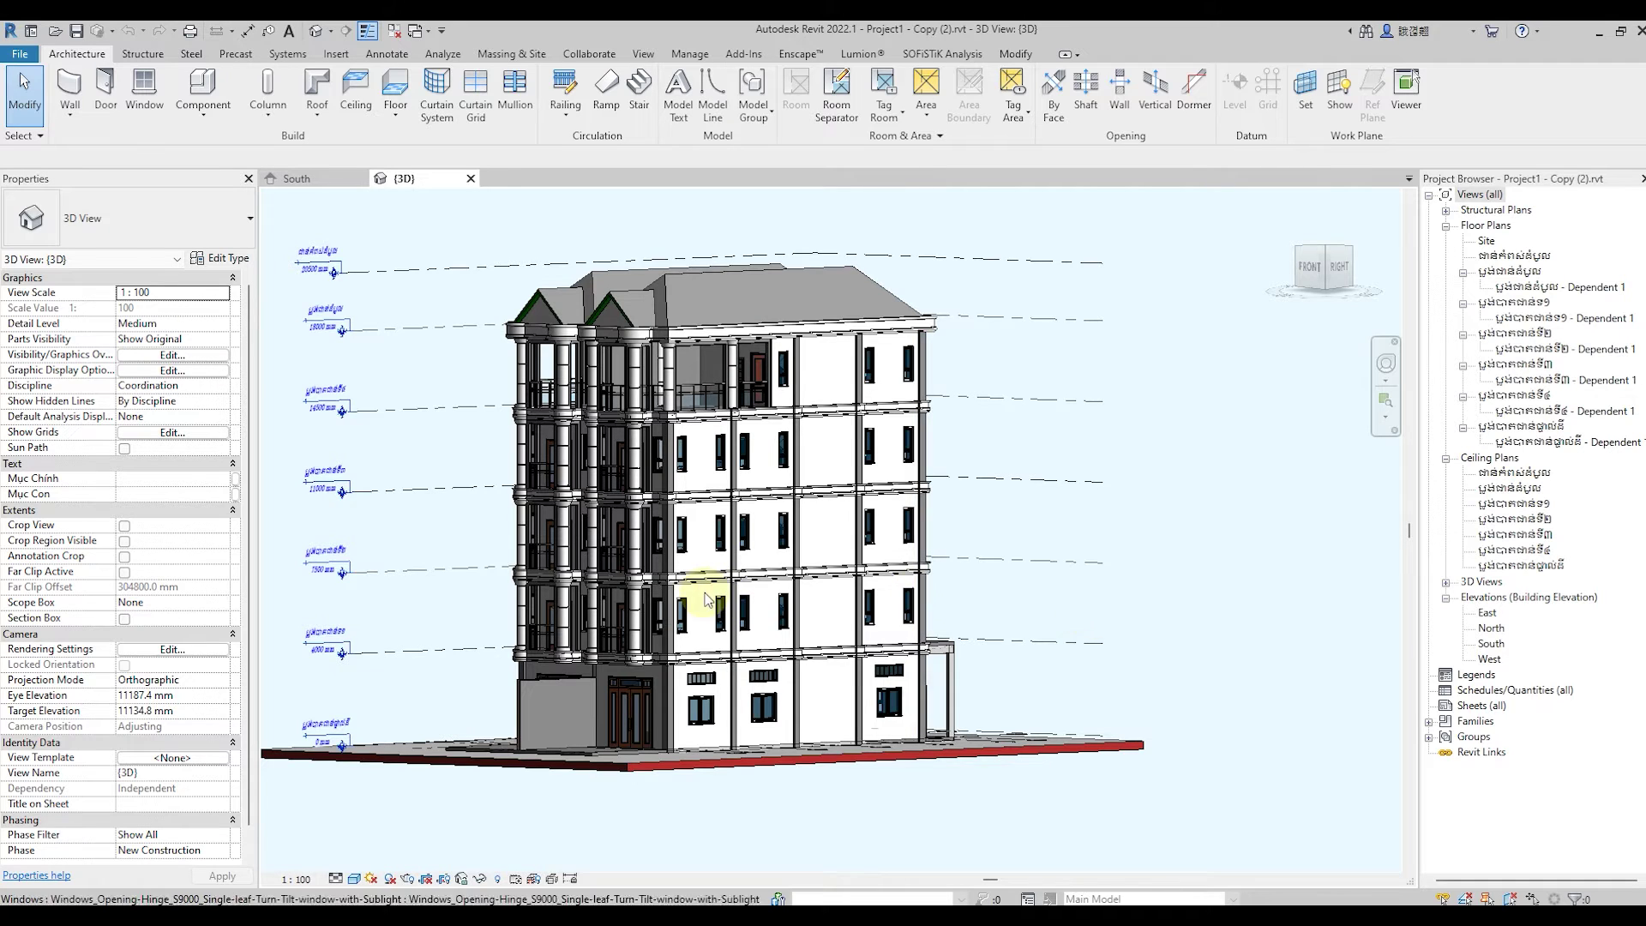
scroll(729, 590, up, 2)
scroll(733, 591, up, 2)
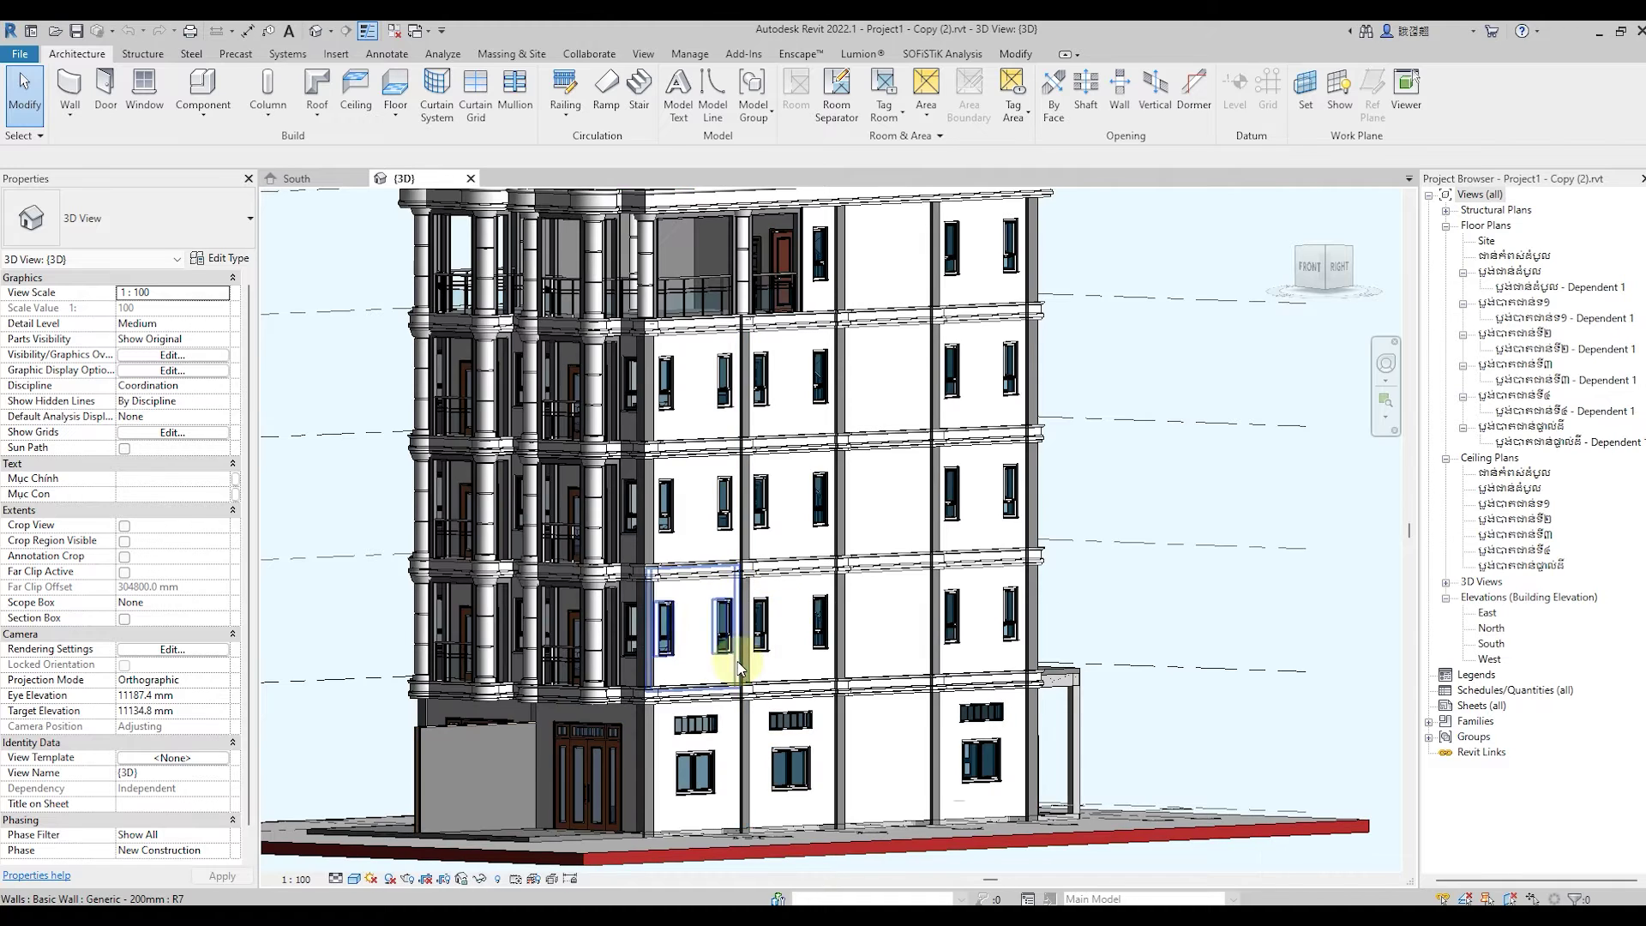
scroll(735, 661, down, 2)
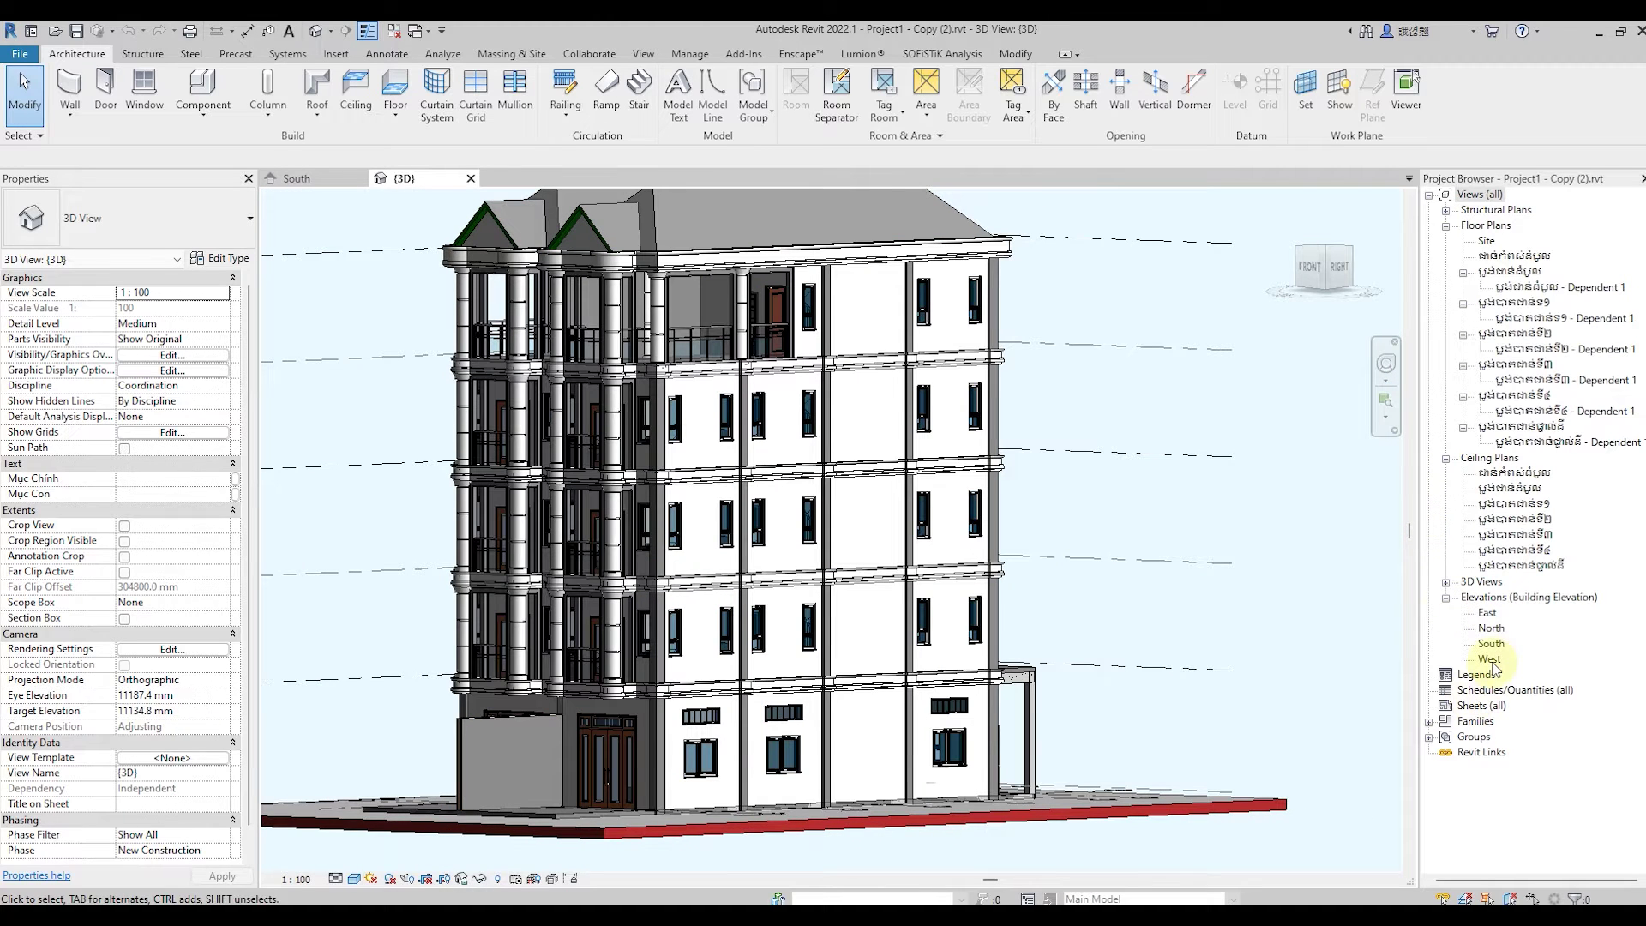
Measure the 670 mm eave band on the West elevation, then return to {3D}.
double_click(1490, 659)
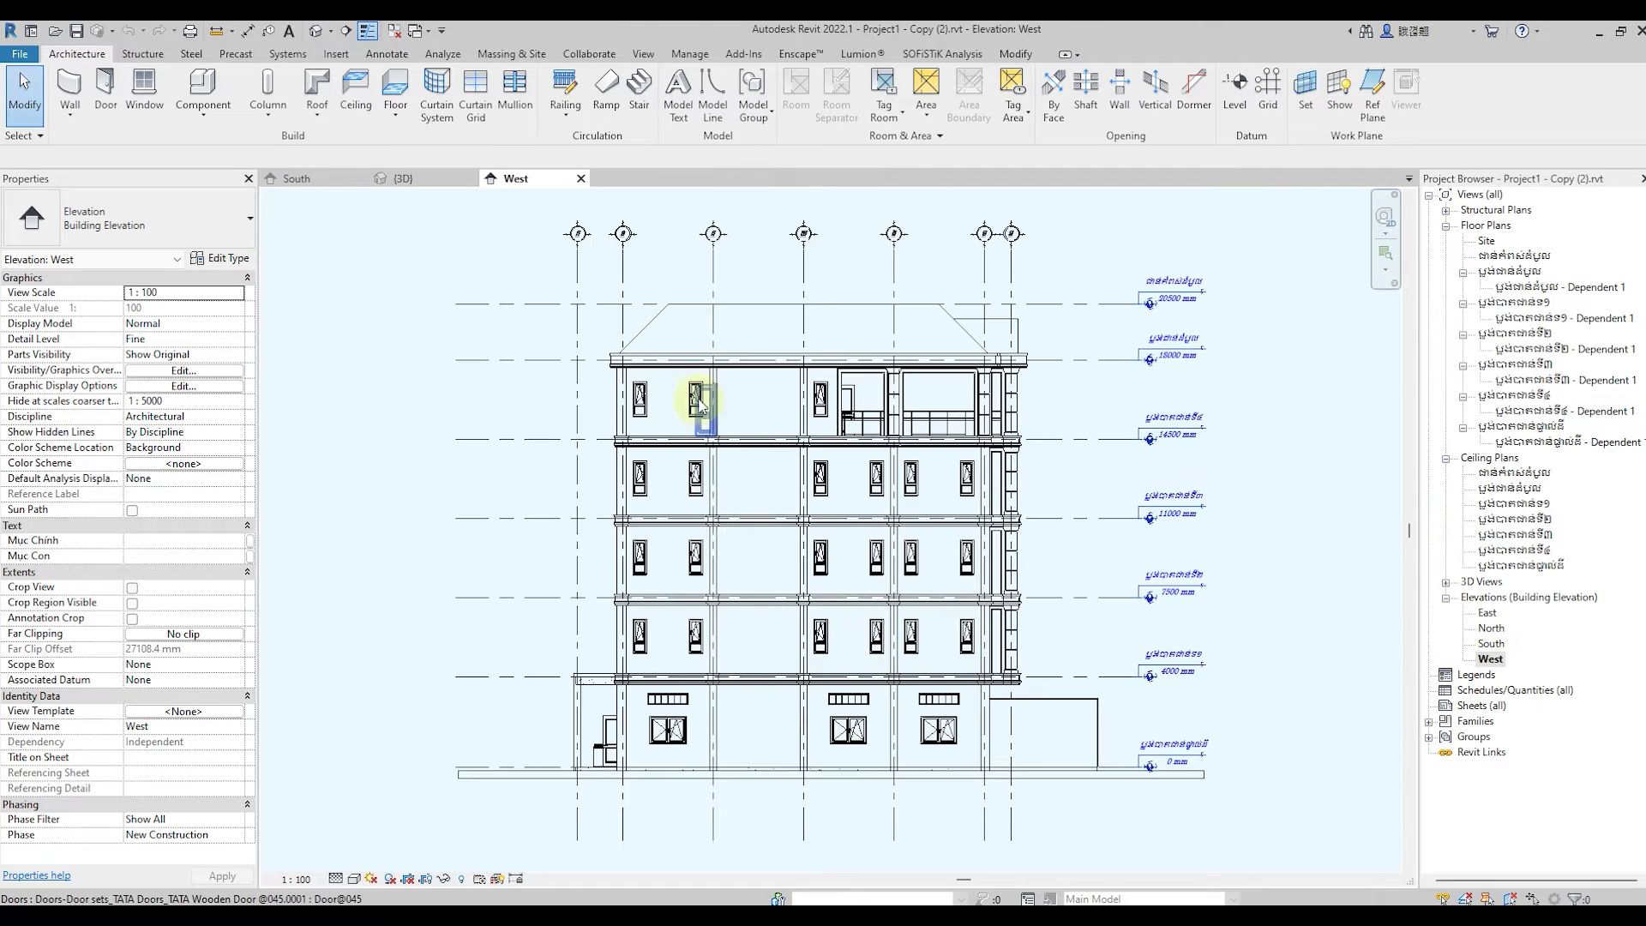
scroll(583, 343, up, 2)
click(249, 32)
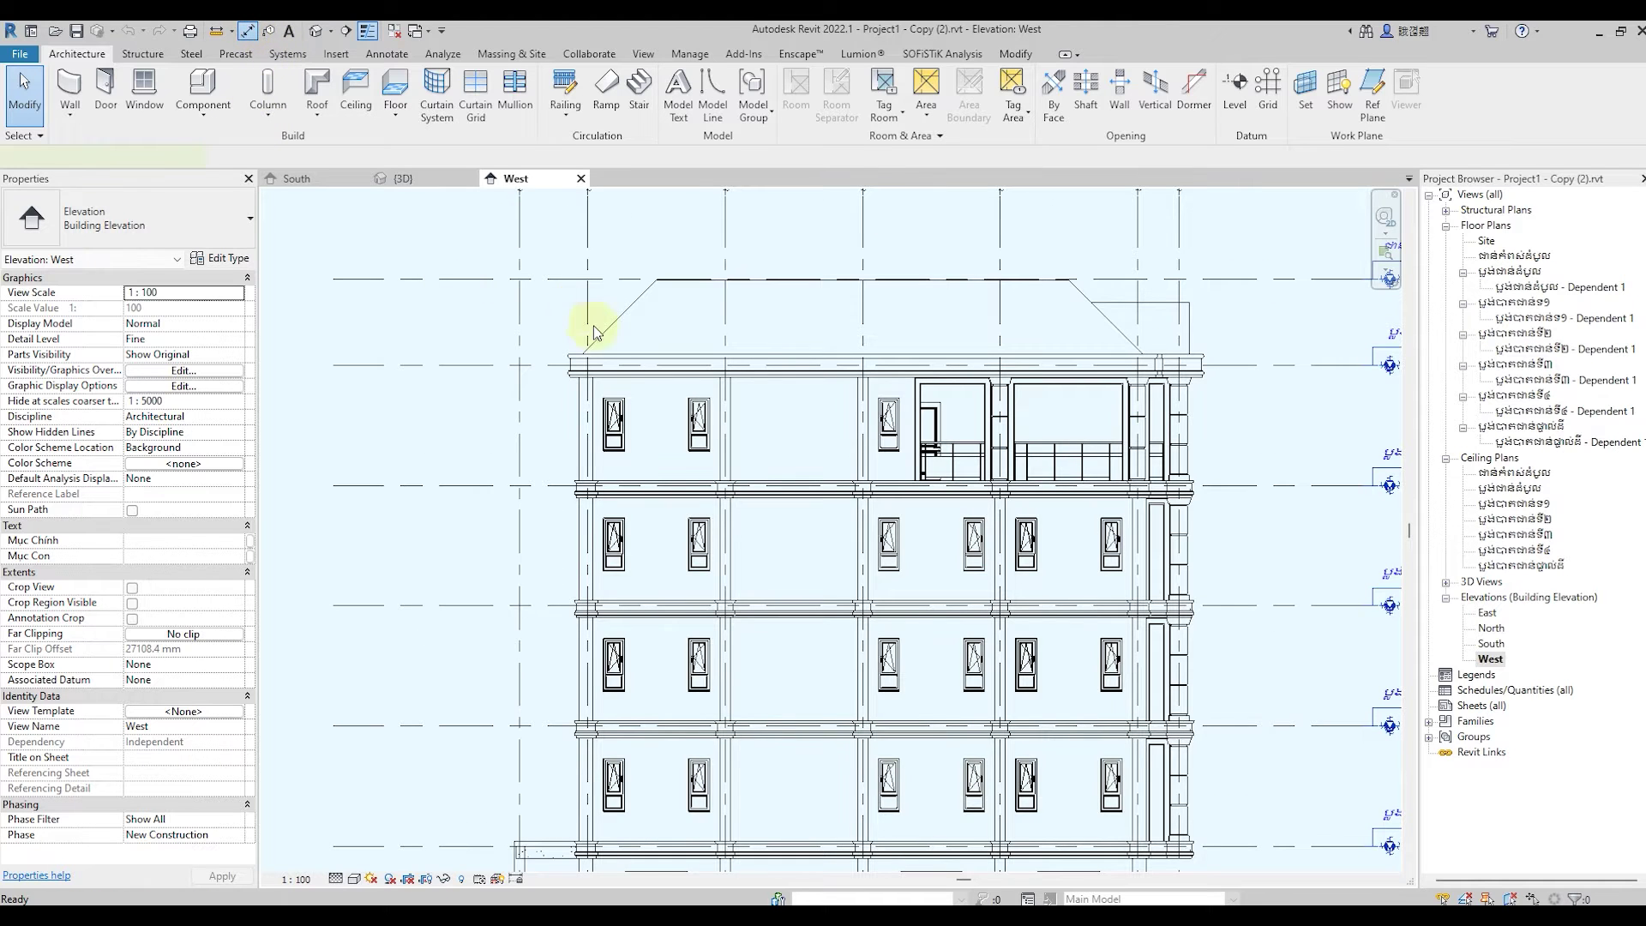
scroll(624, 347, up, 5)
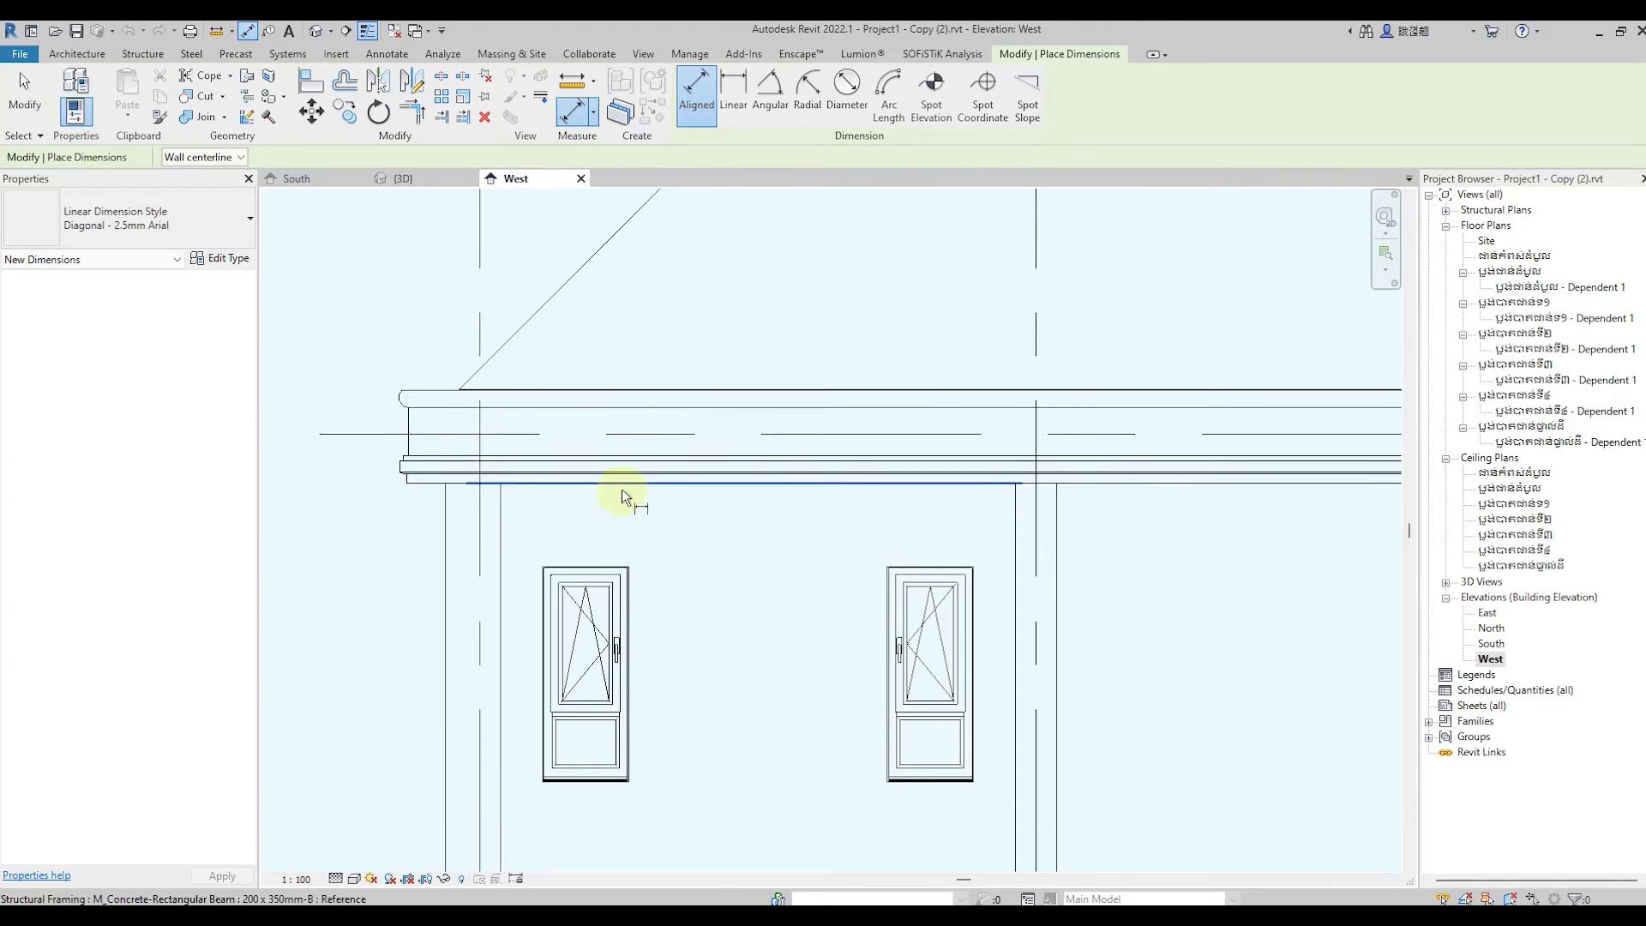
click(638, 391)
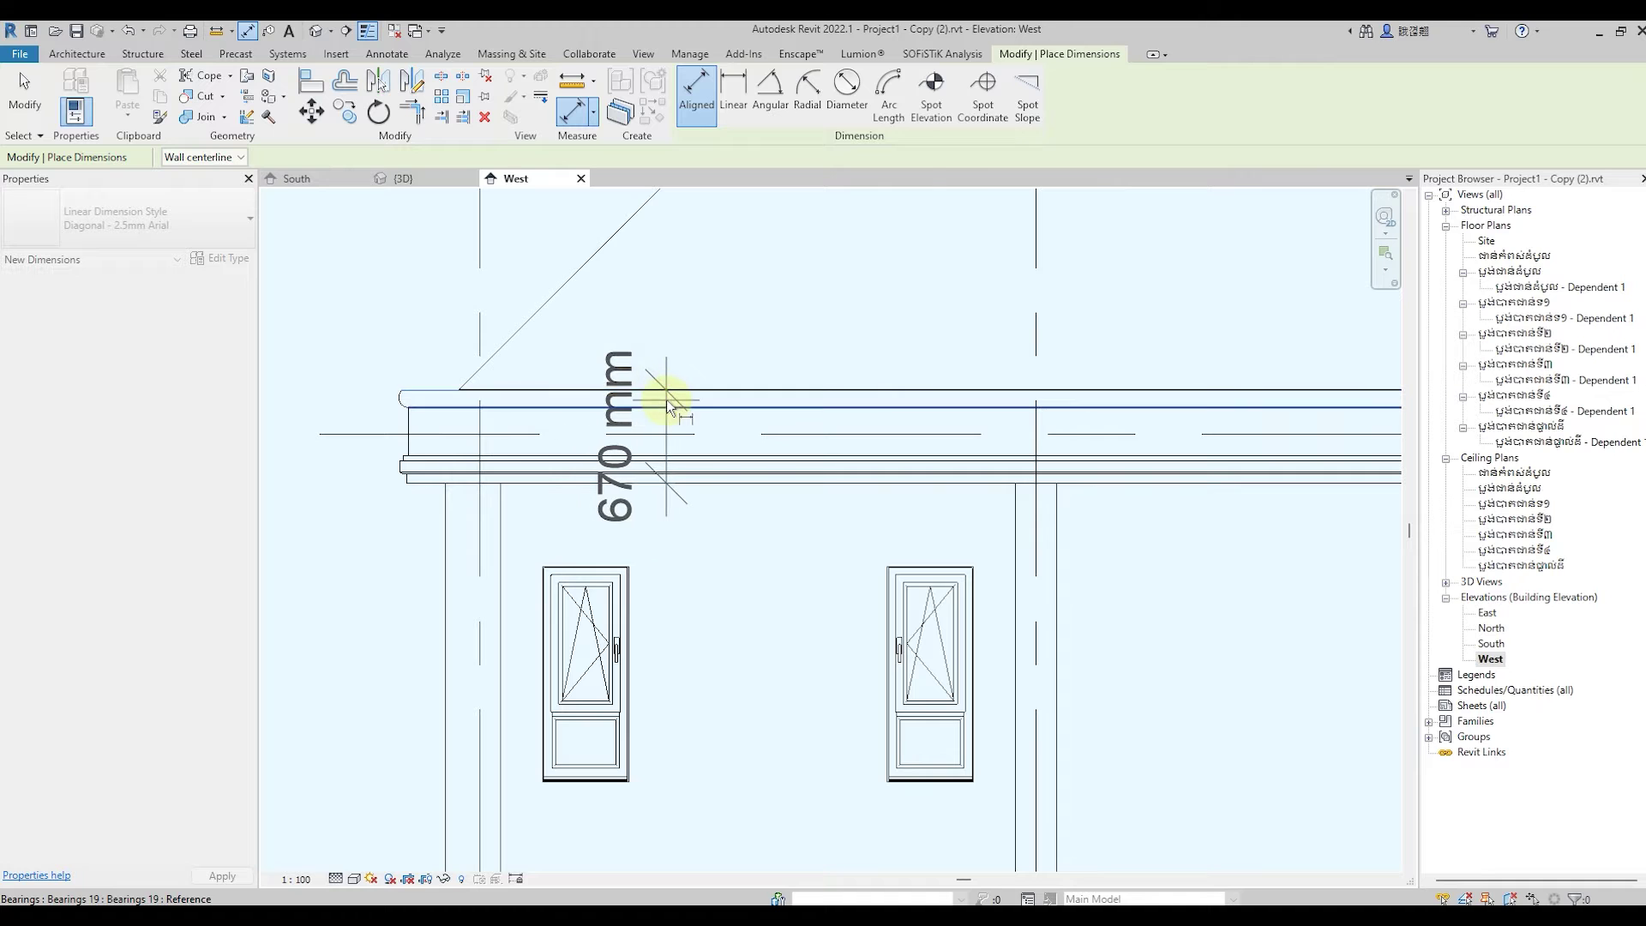
click(25, 90)
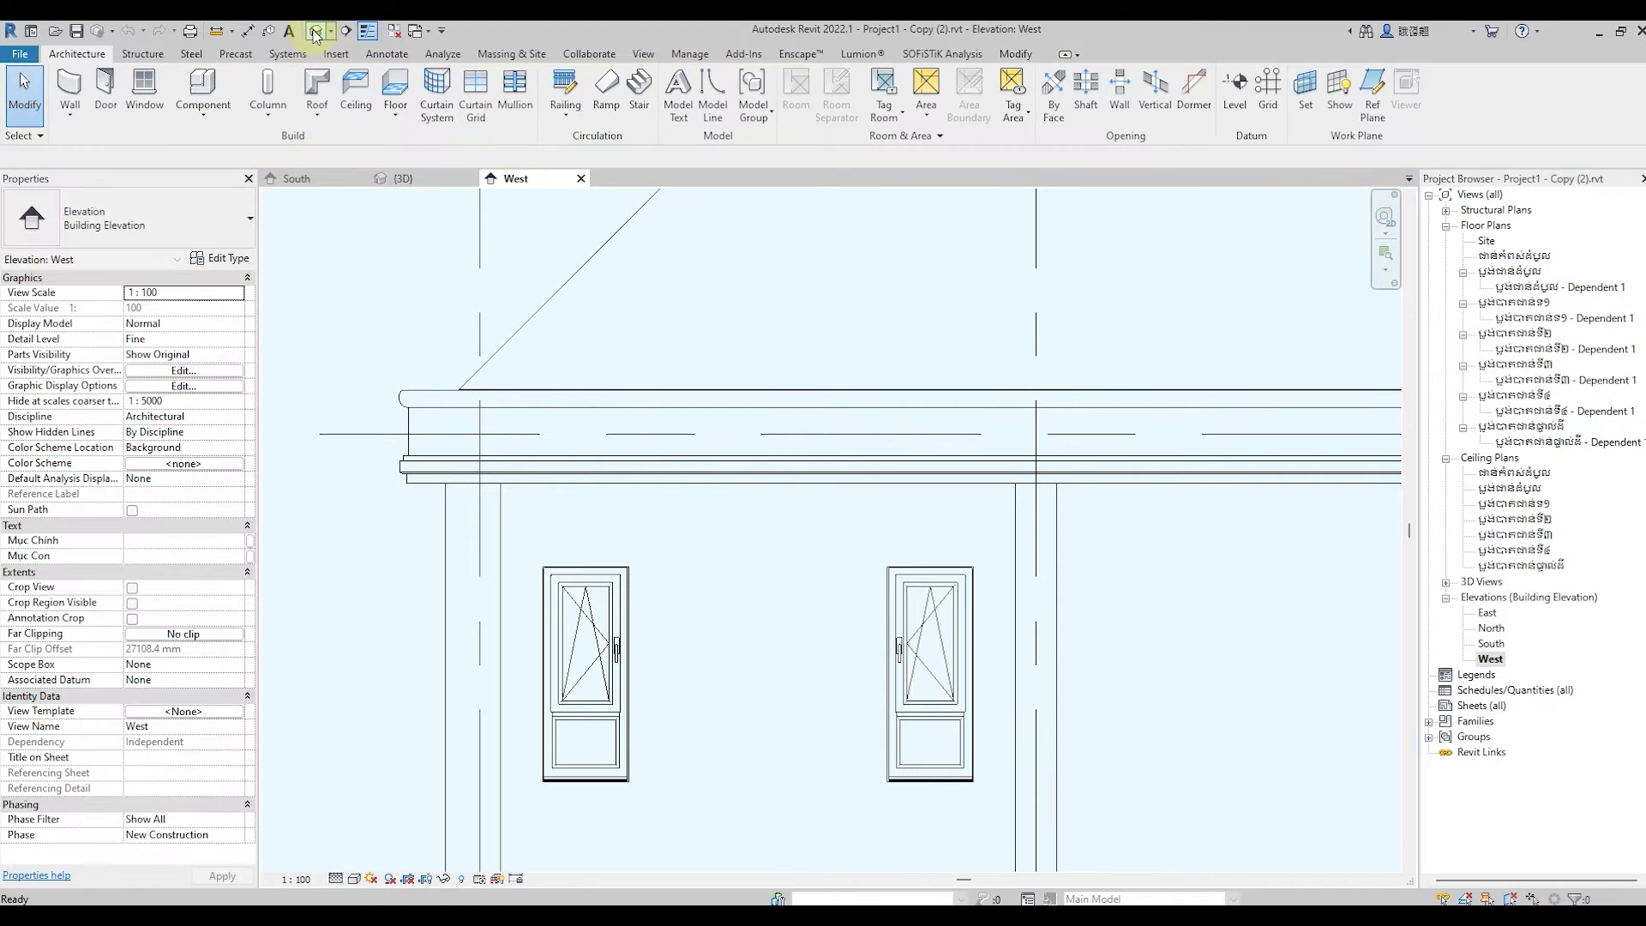
click(317, 35)
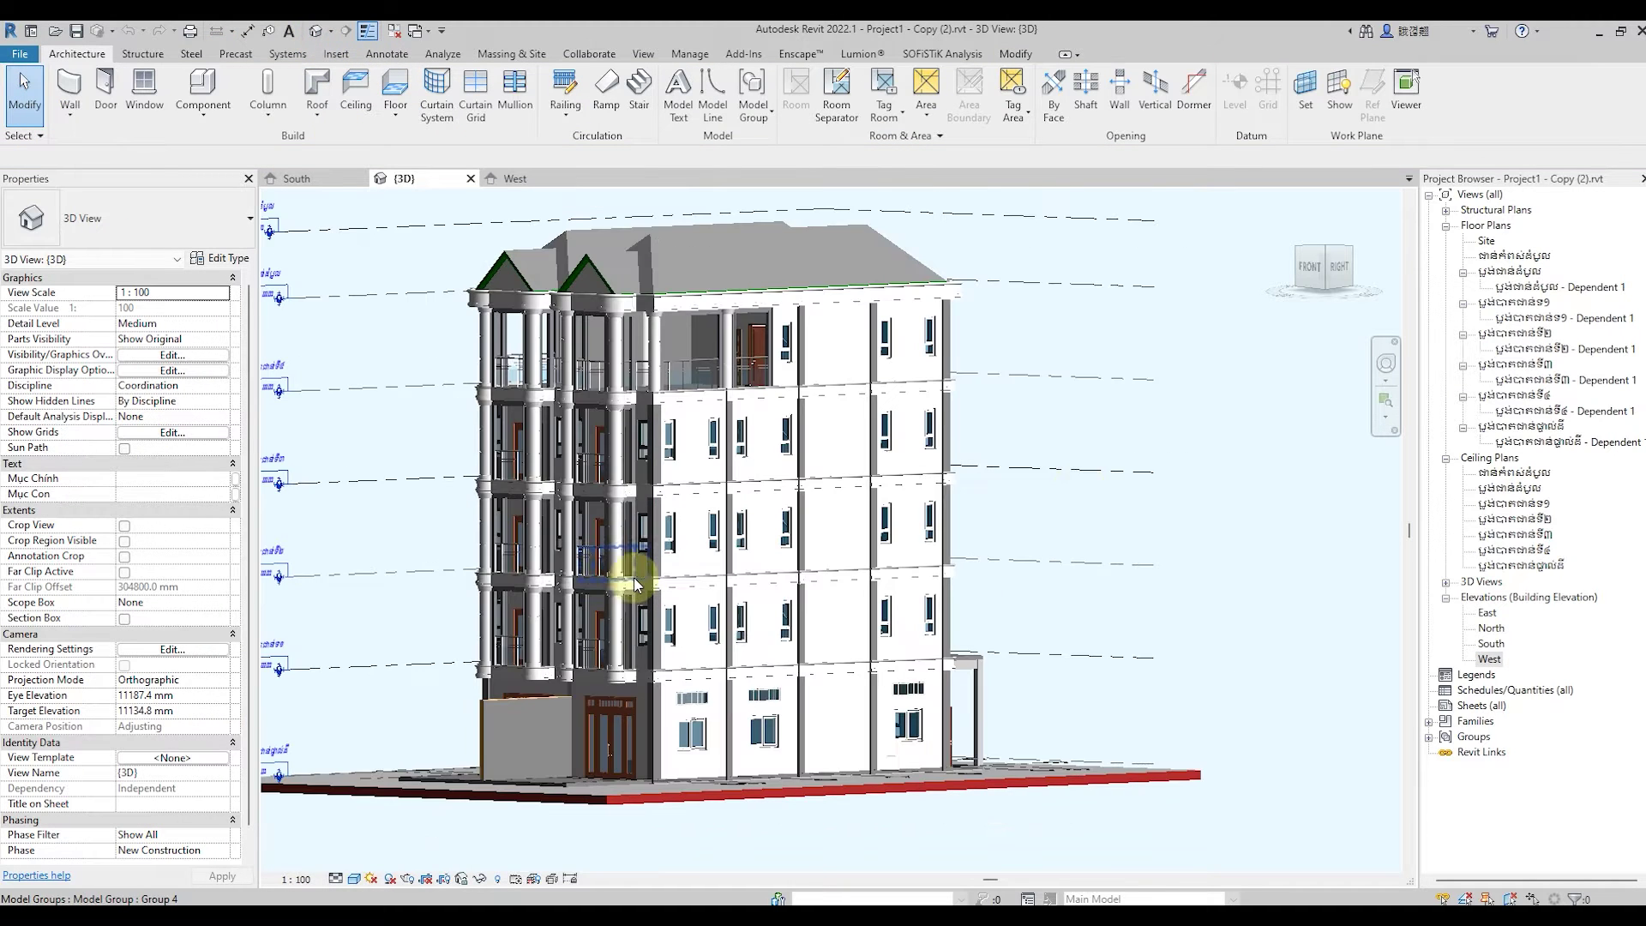
scroll(1109, 465, up, 1)
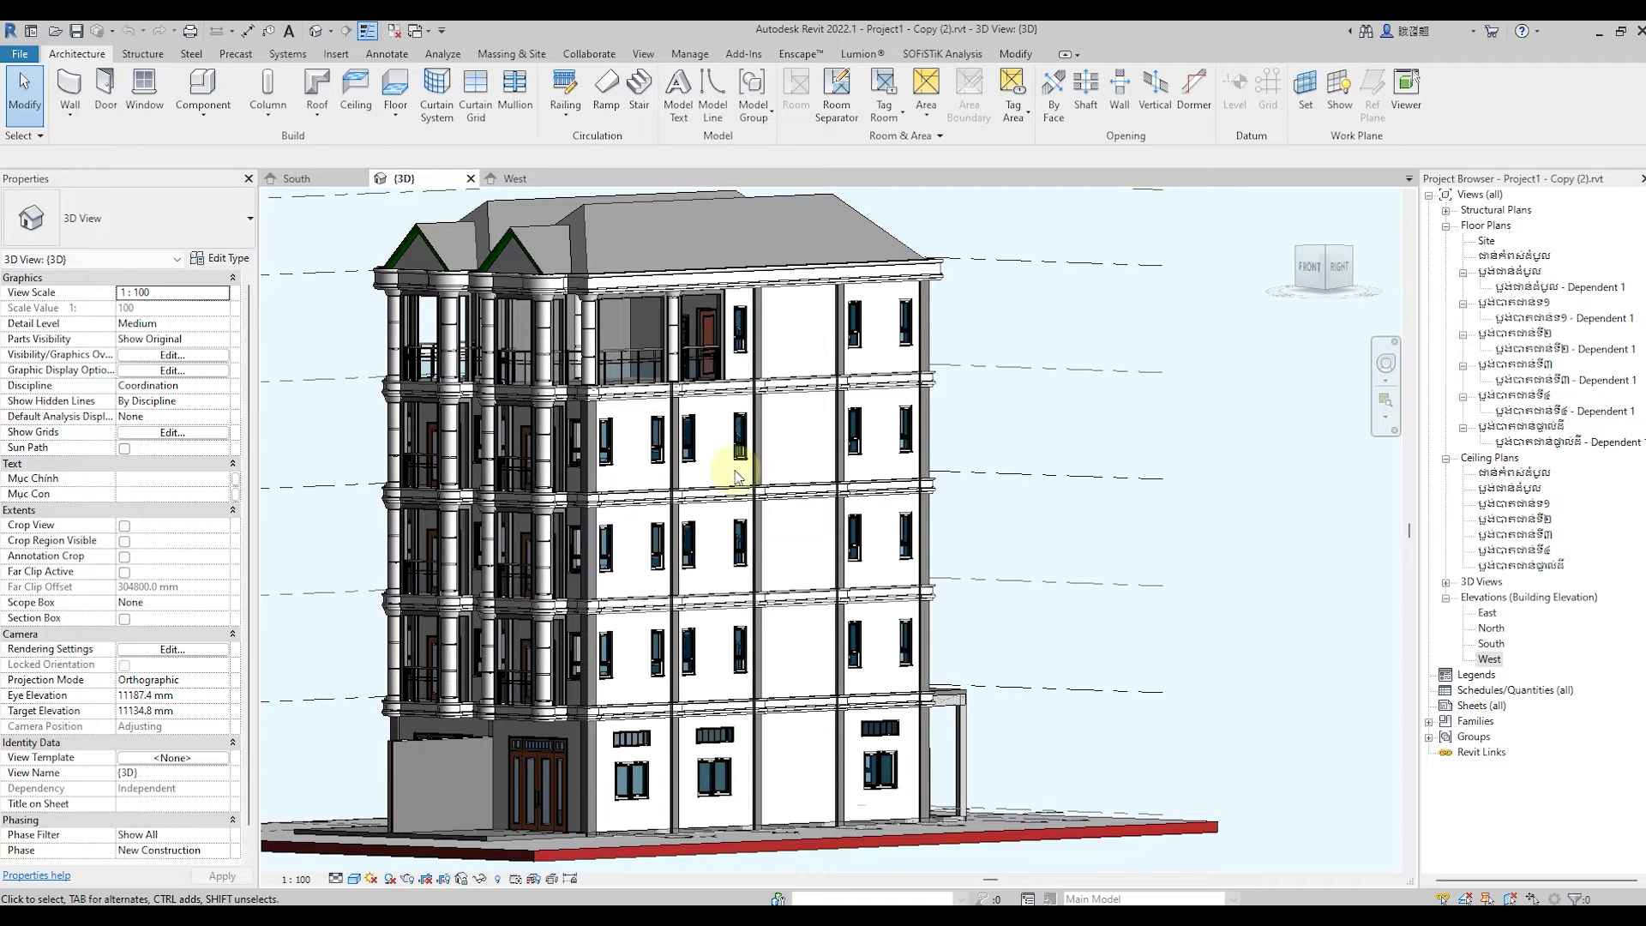
scroll(737, 634, down, 1)
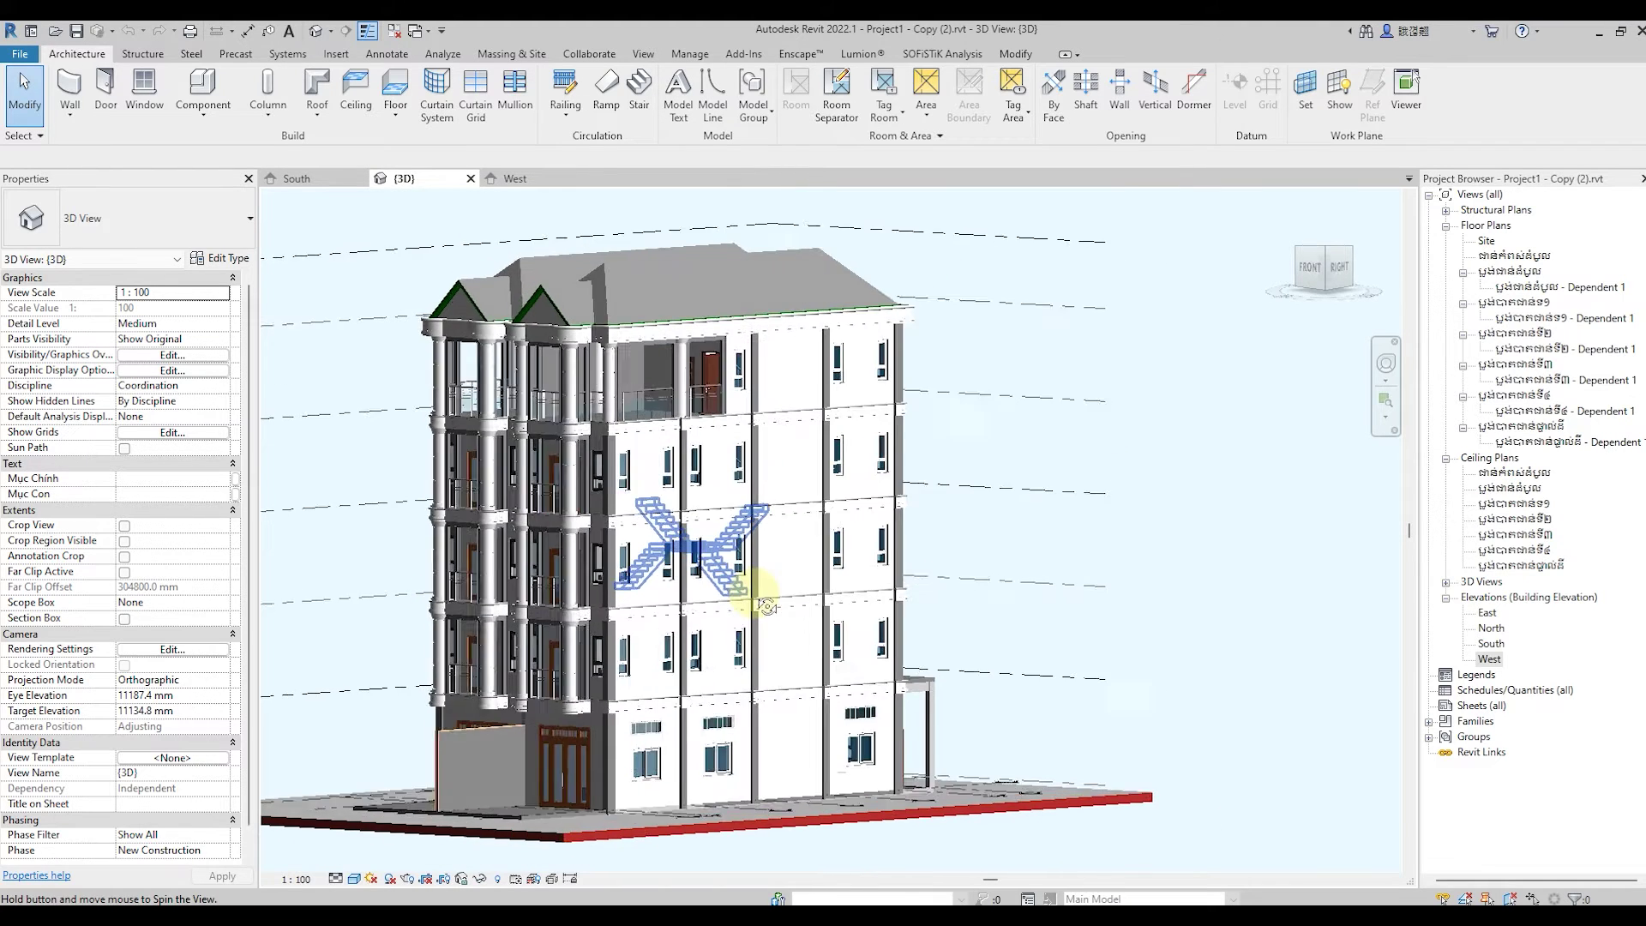
scroll(639, 759, up, 3)
scroll(630, 784, up, 3)
scroll(630, 782, up, 3)
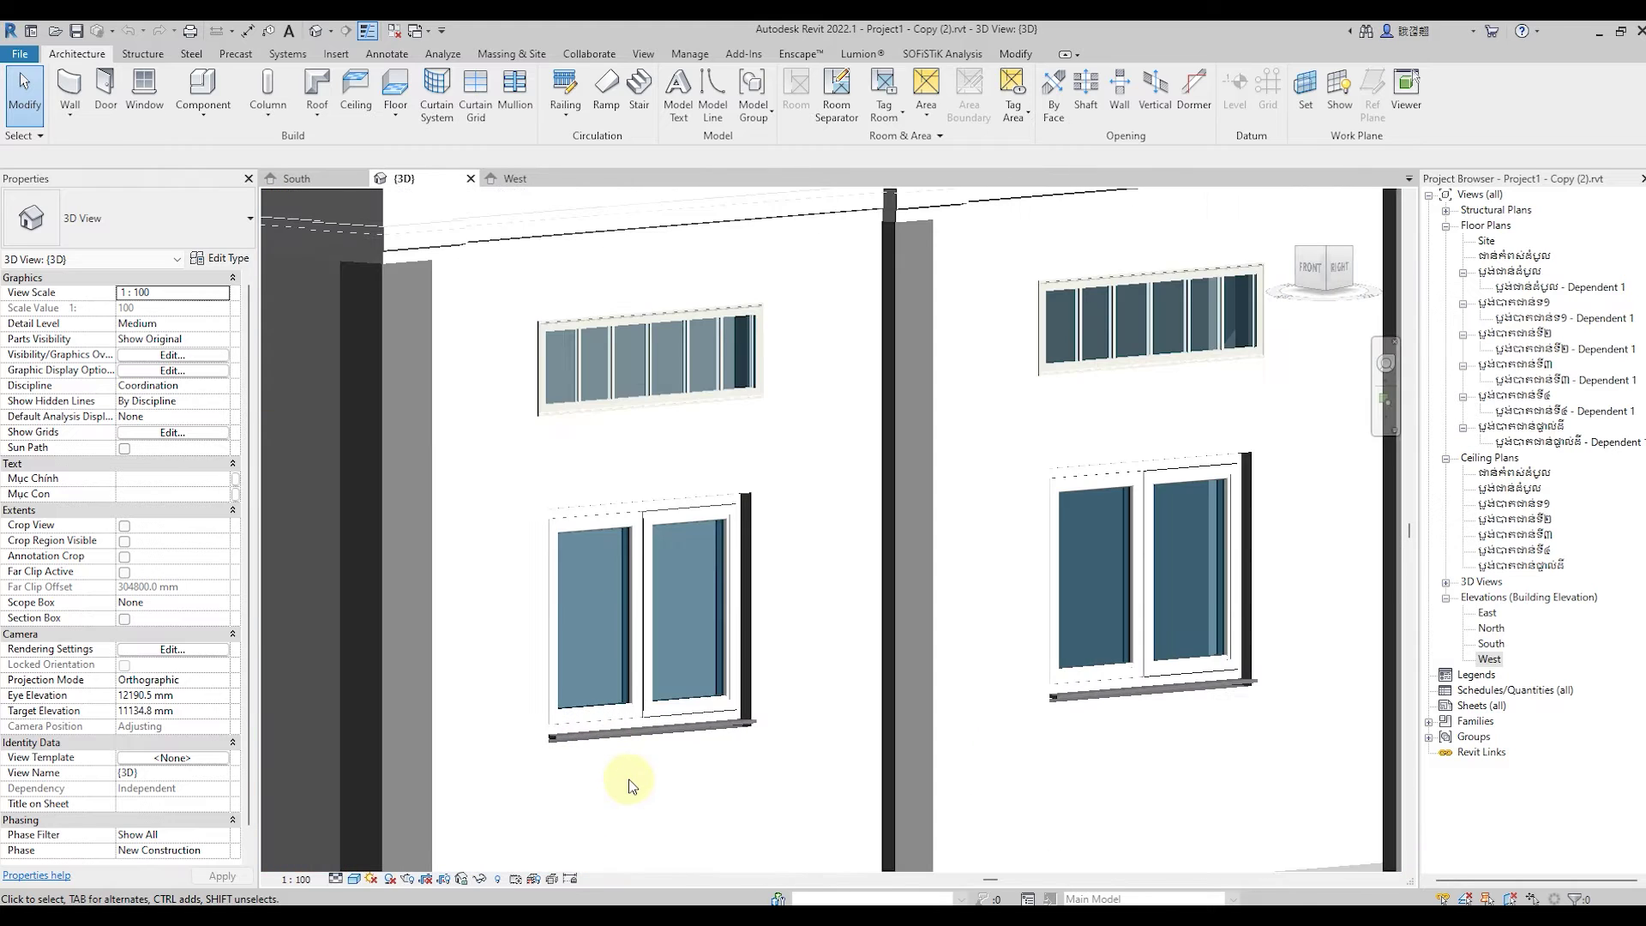
scroll(908, 673, up, 1)
scroll(845, 690, up, 1)
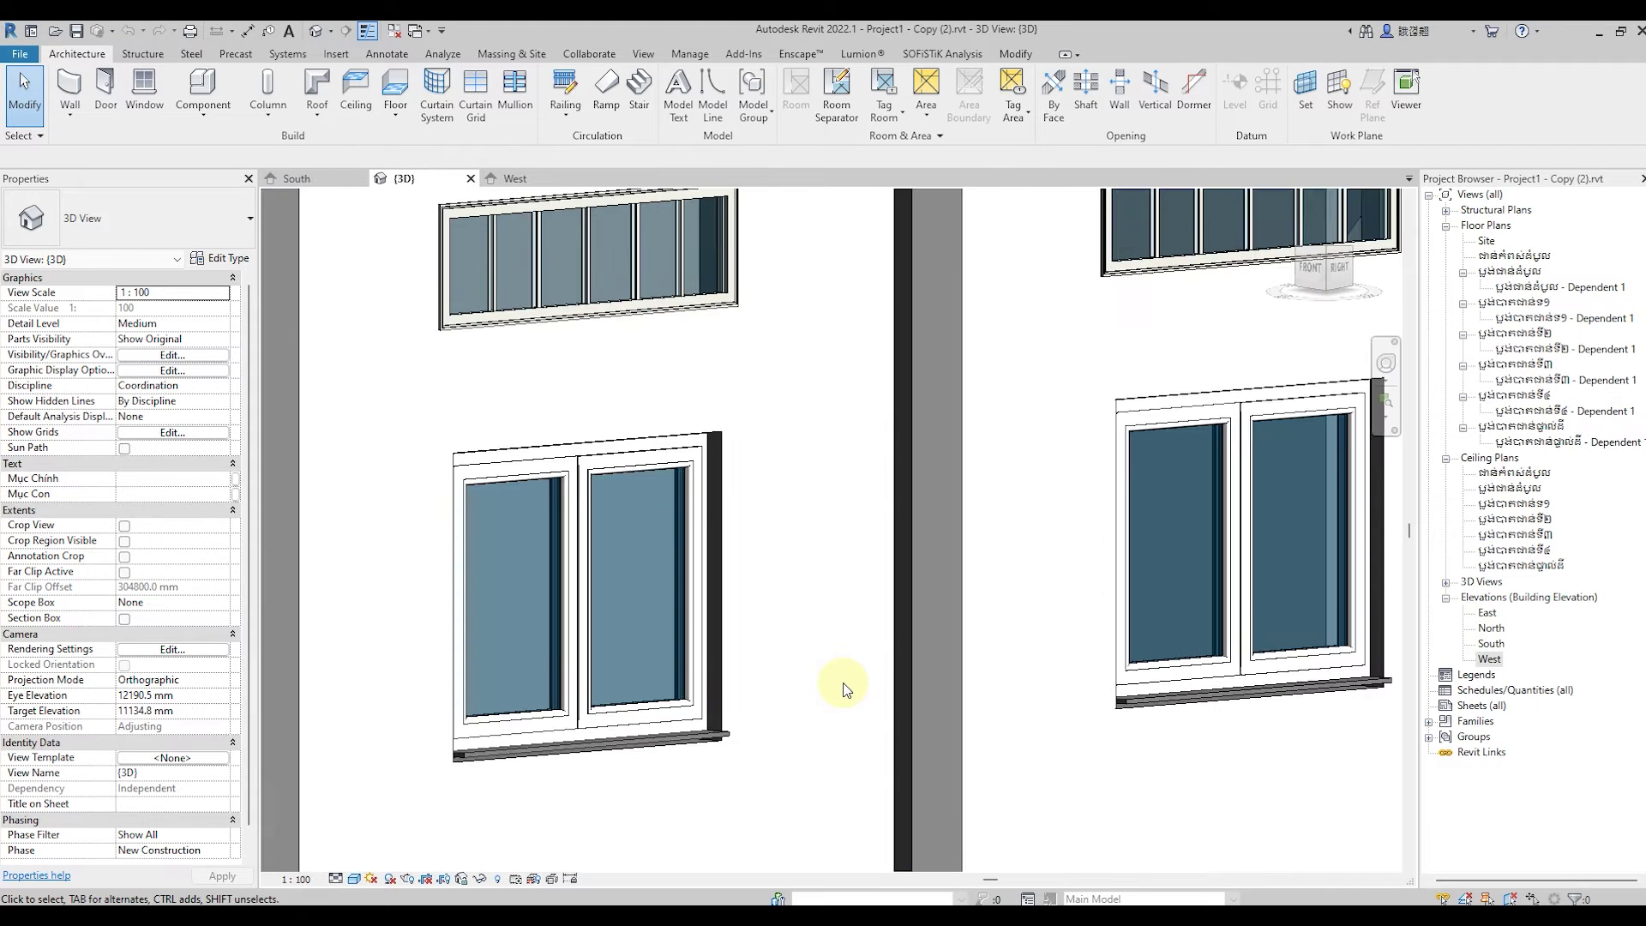
scroll(595, 748, down, 1)
scroll(617, 737, down, 2)
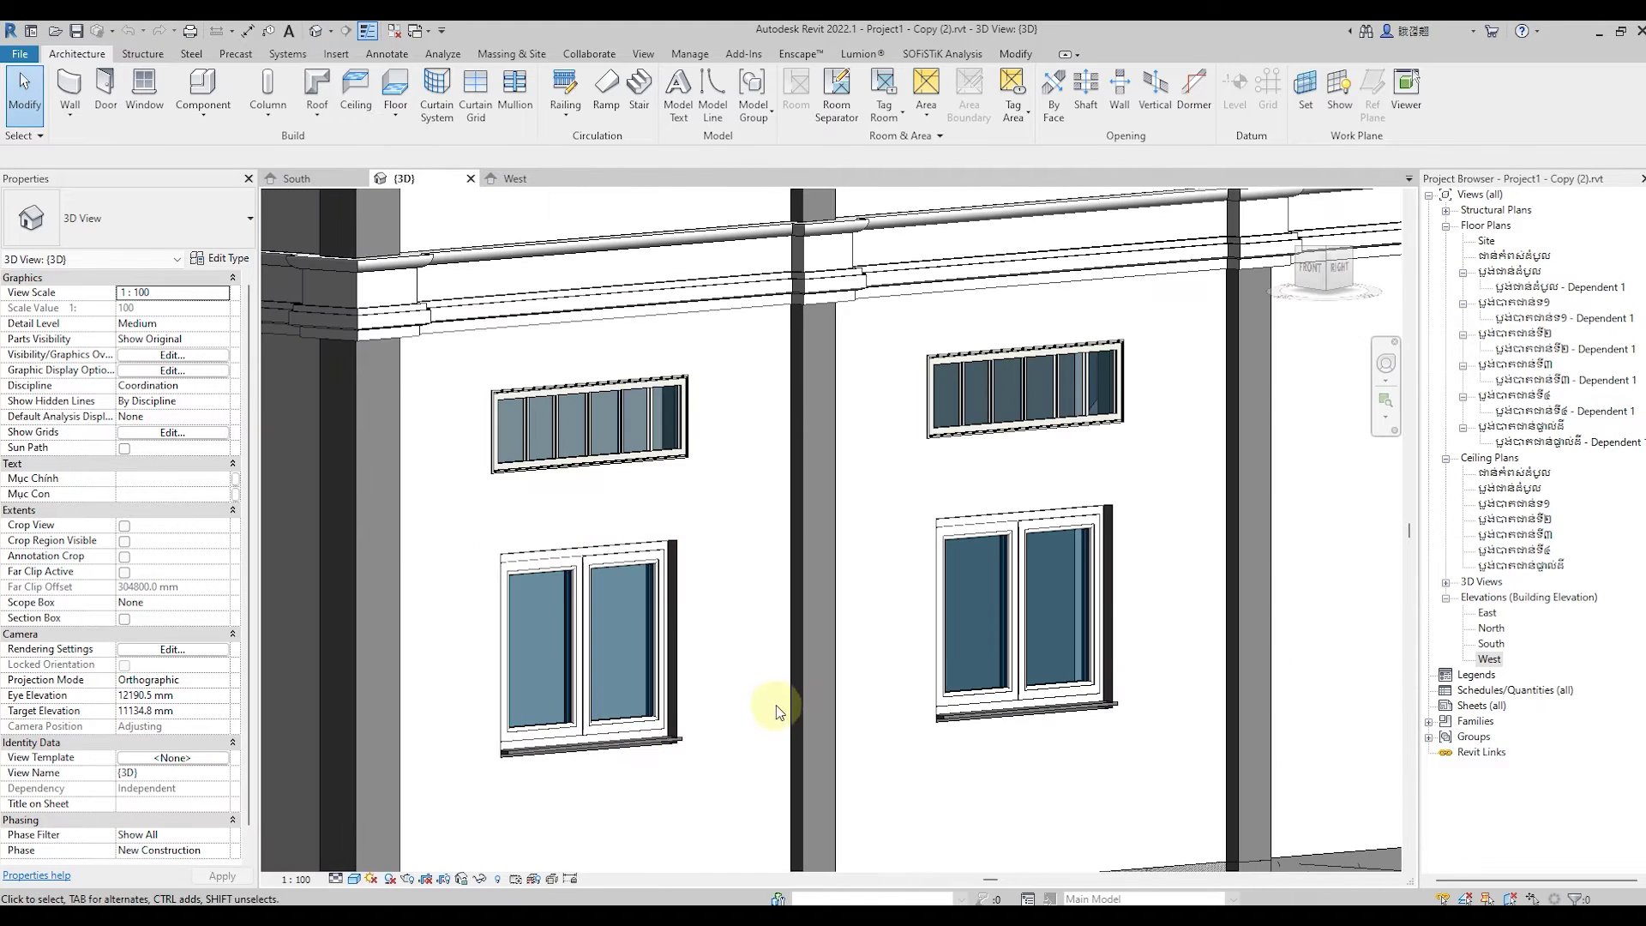
mouse_move(817, 686)
shift+middle_down()
mouse_move(699, 765)
mouse_move(723, 753)
mouse_move(710, 753)
shift+middle_up()
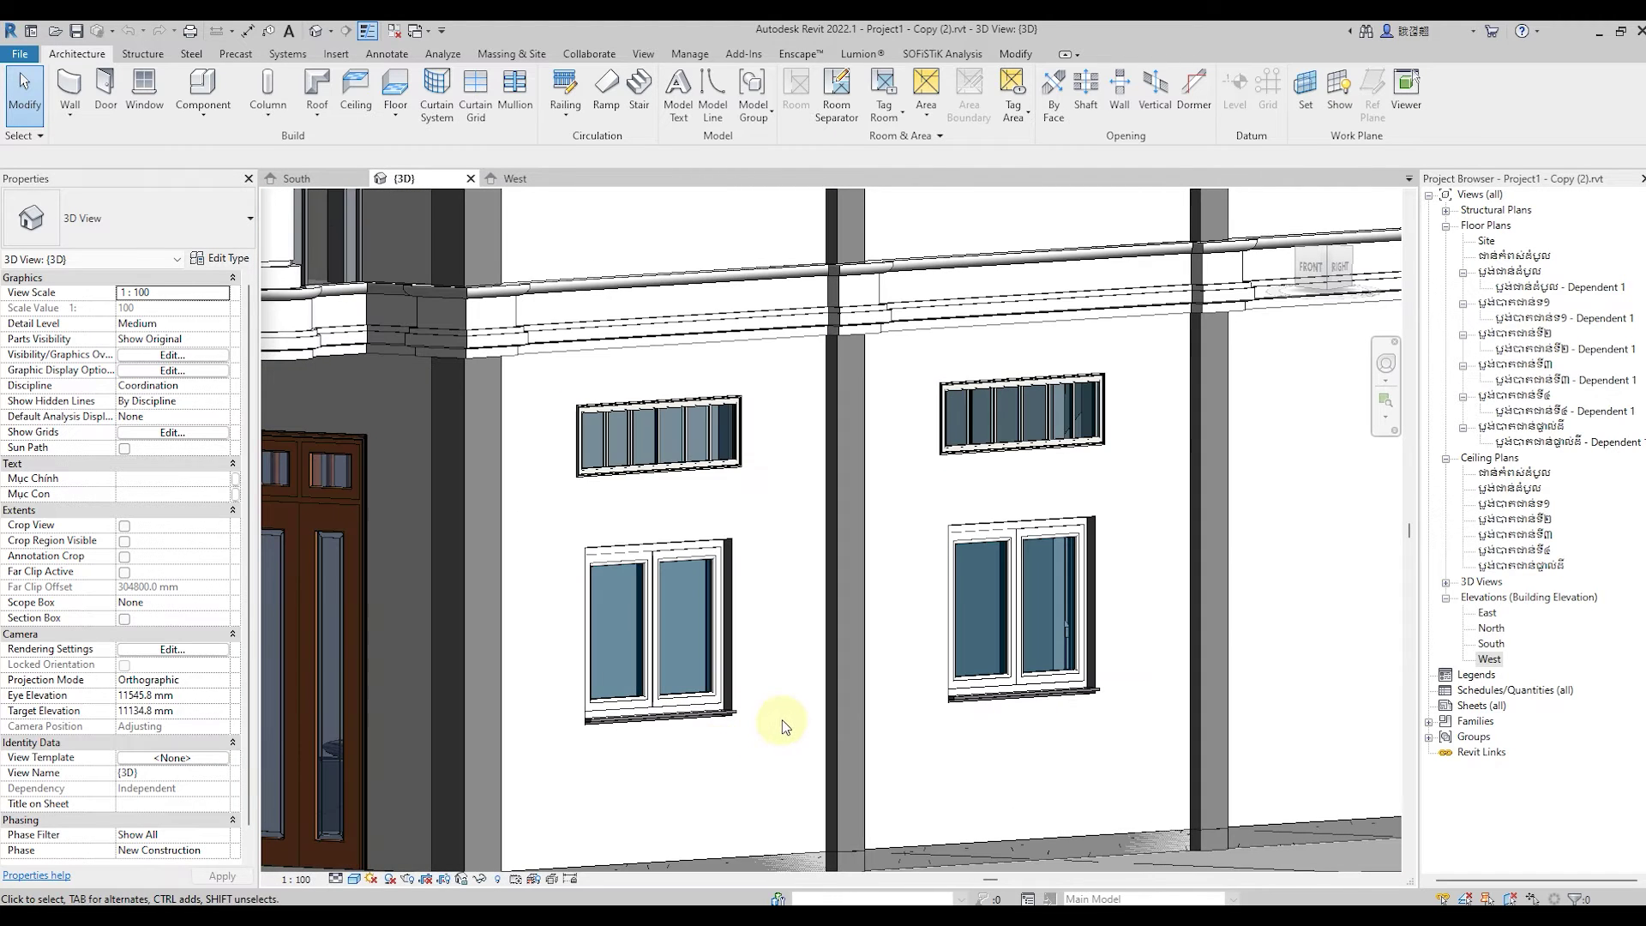
scroll(712, 727, down, 2)
scroll(691, 735, down, 2)
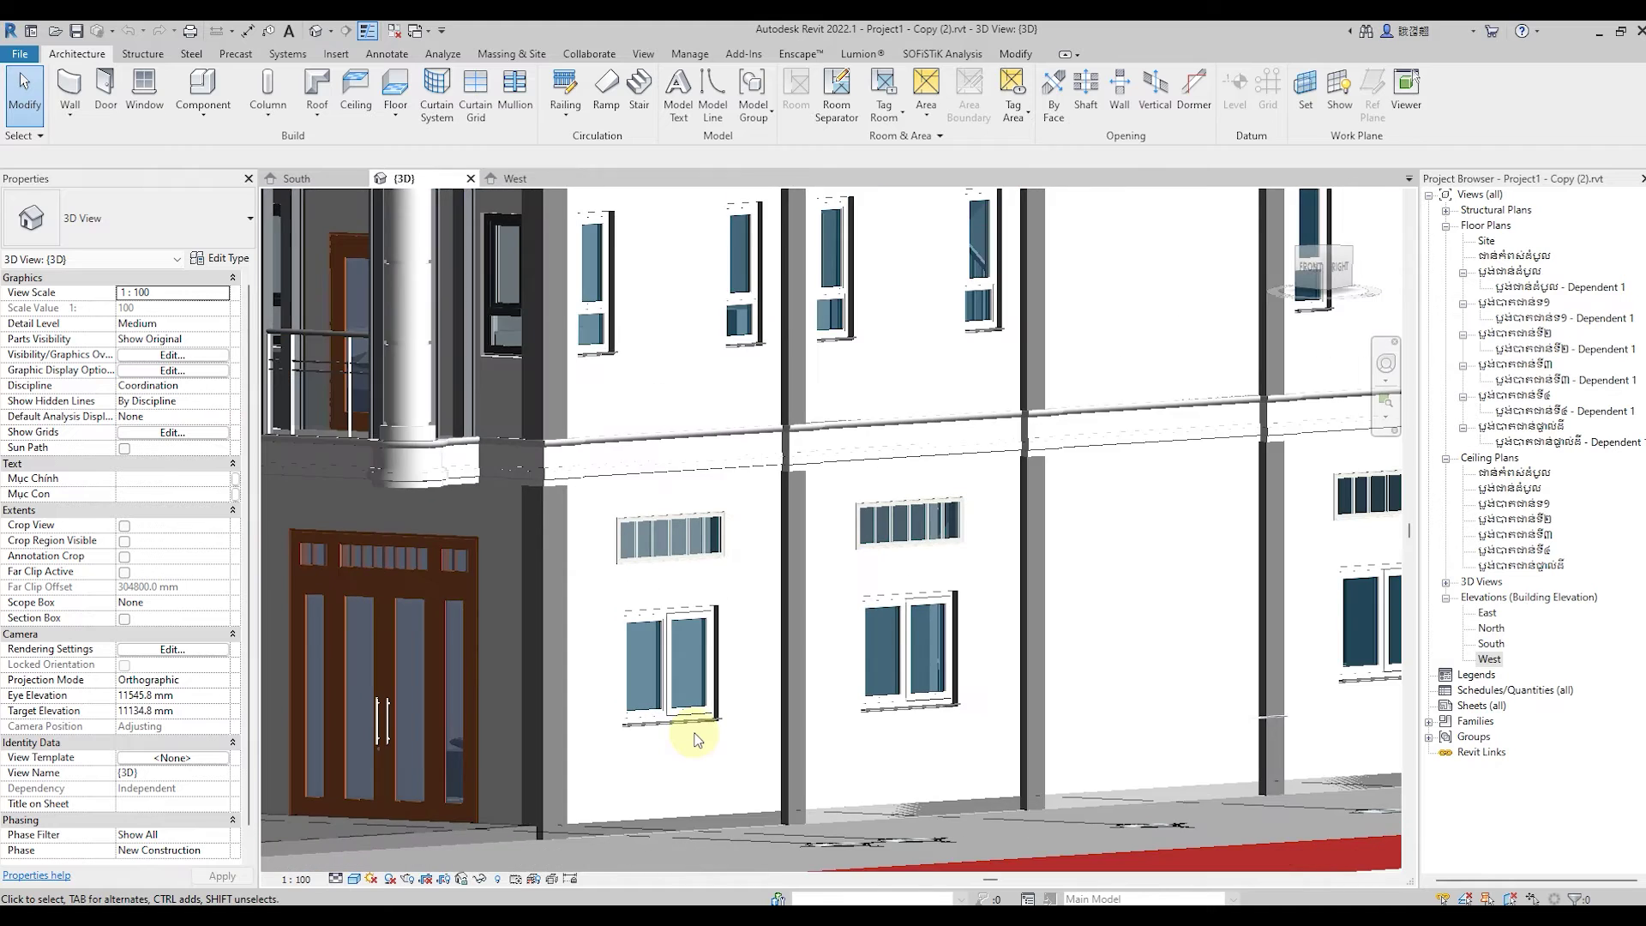
scroll(694, 735, up, 2)
scroll(693, 731, up, 2)
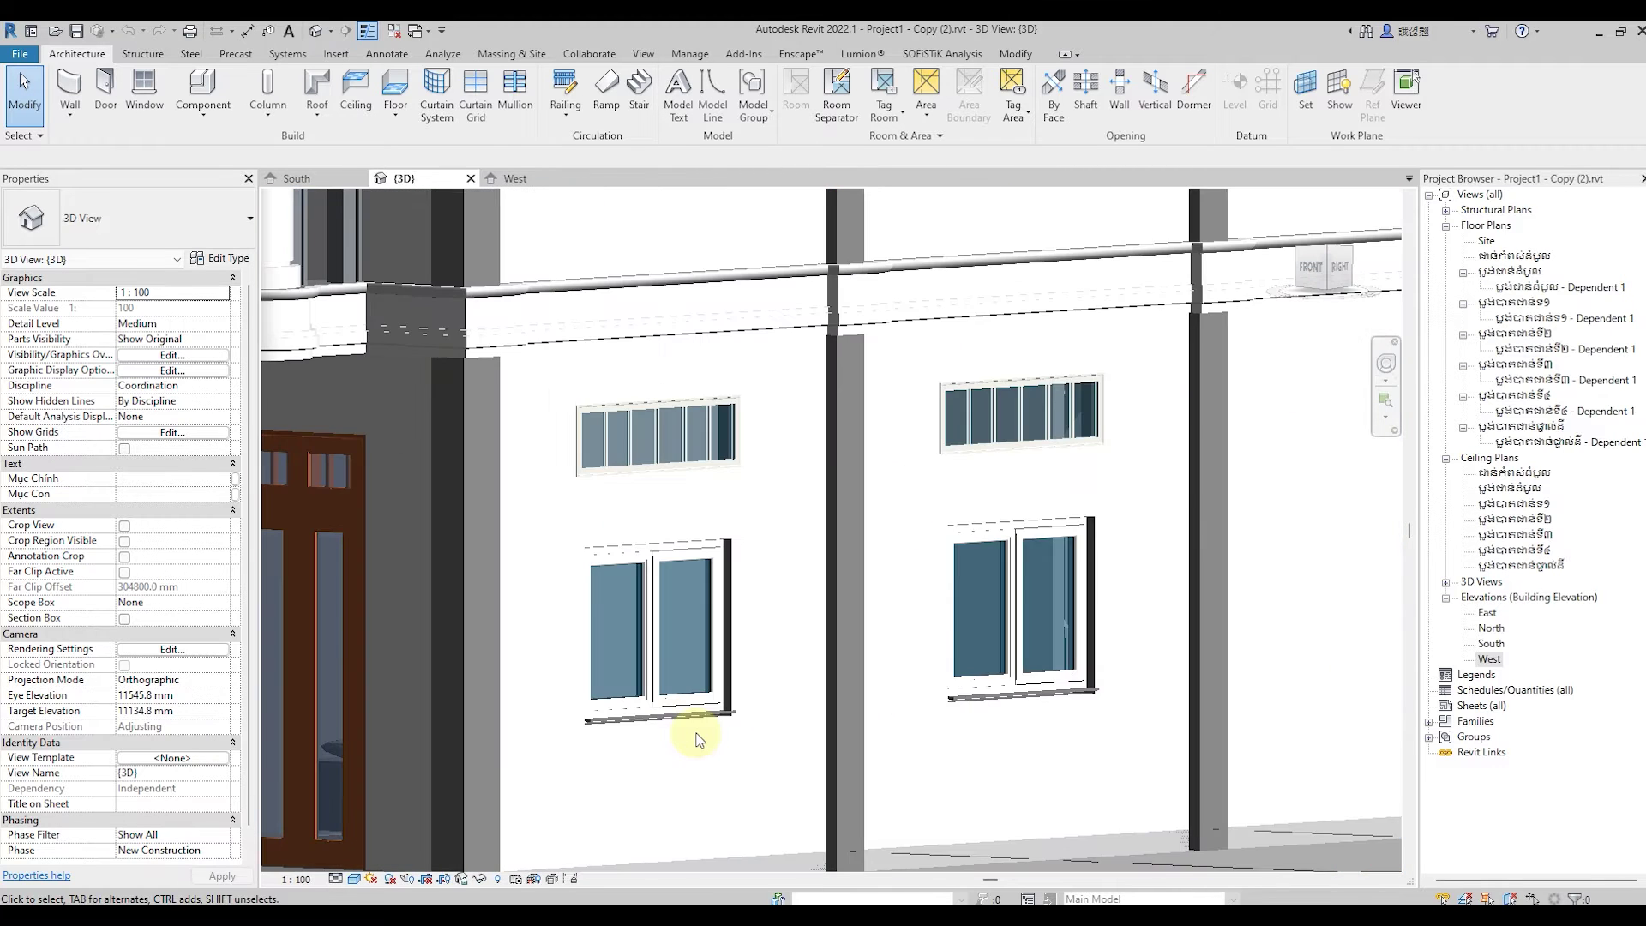
scroll(691, 724, up, 1)
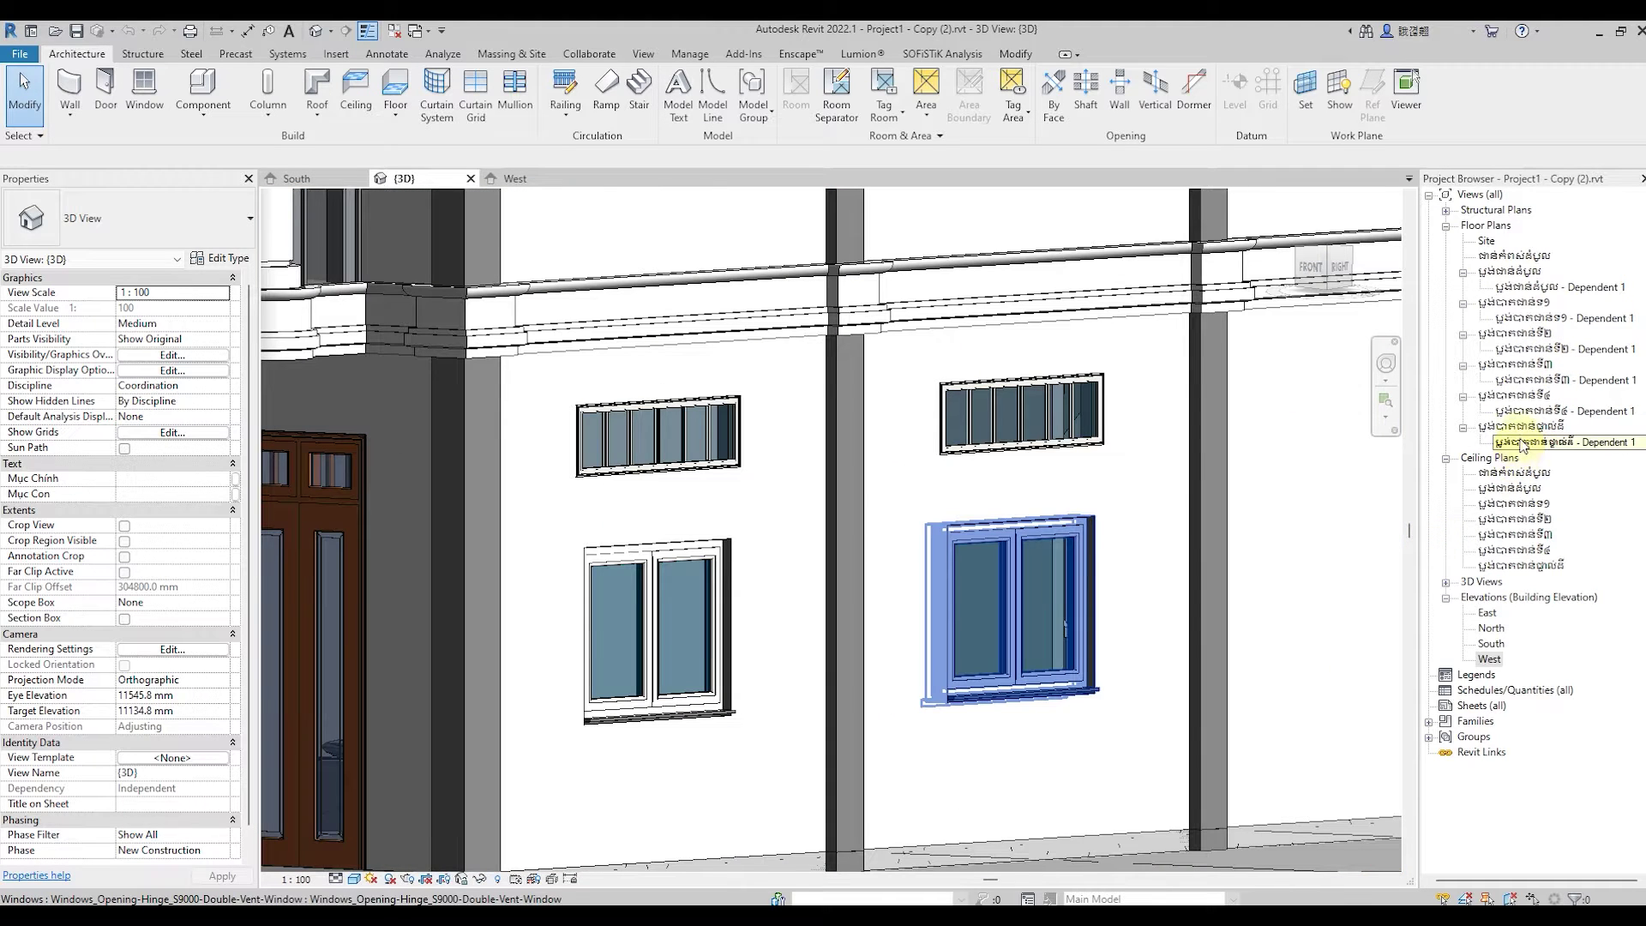
double_click(1513, 427)
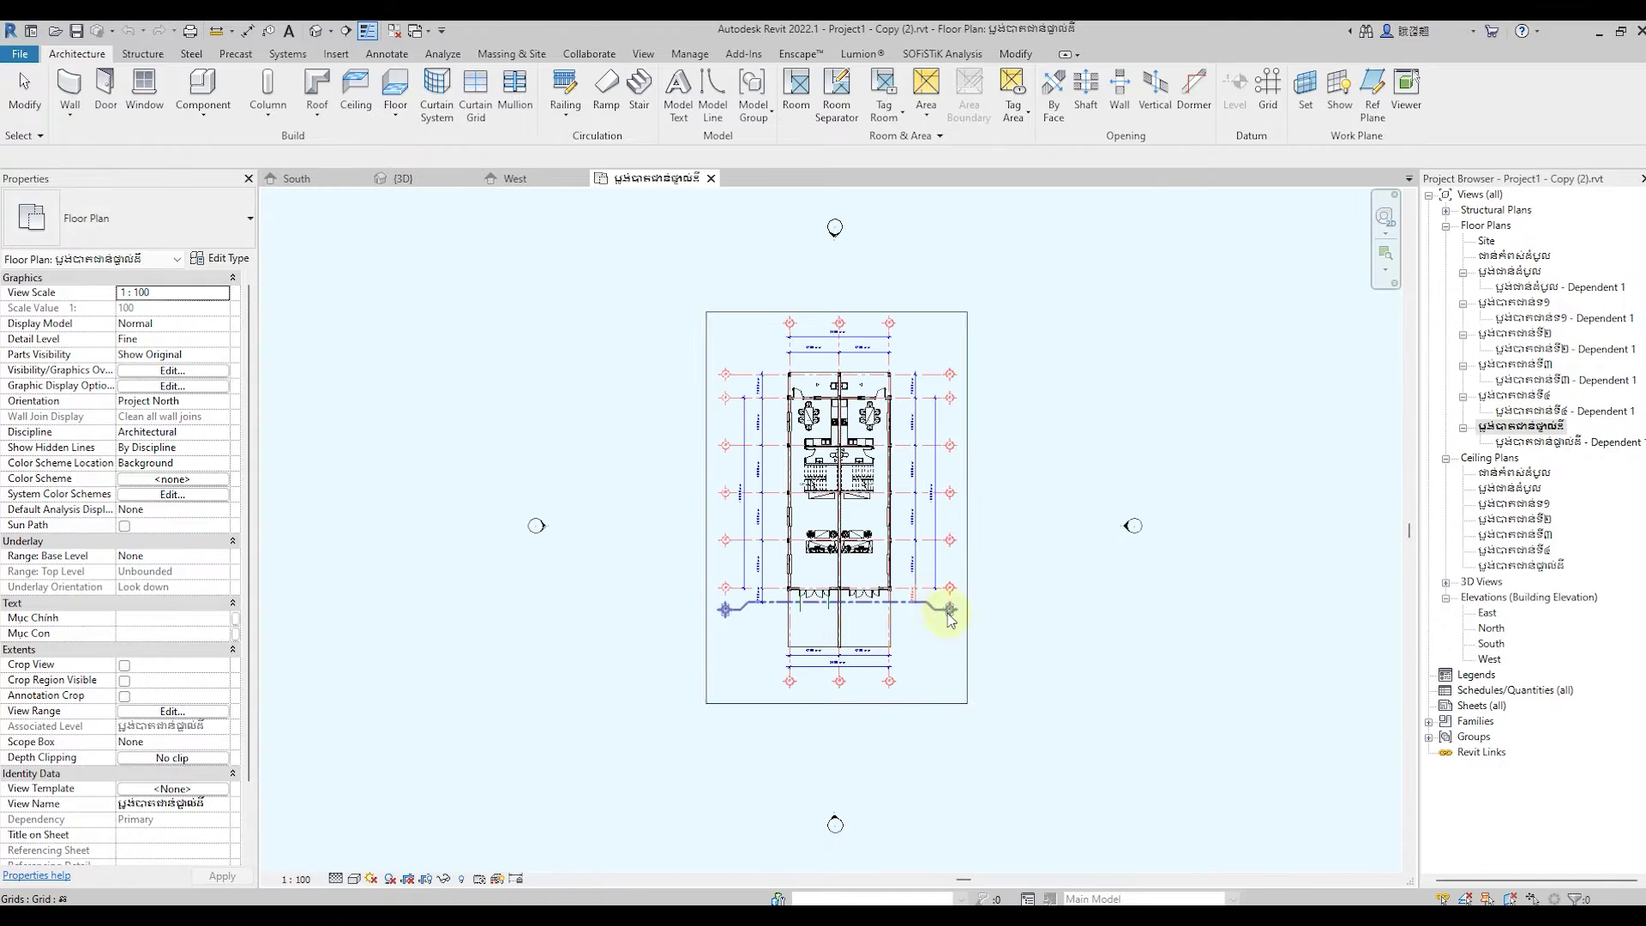
scroll(943, 613, up, 2)
scroll(886, 555, up, 3)
scroll(865, 543, up, 2)
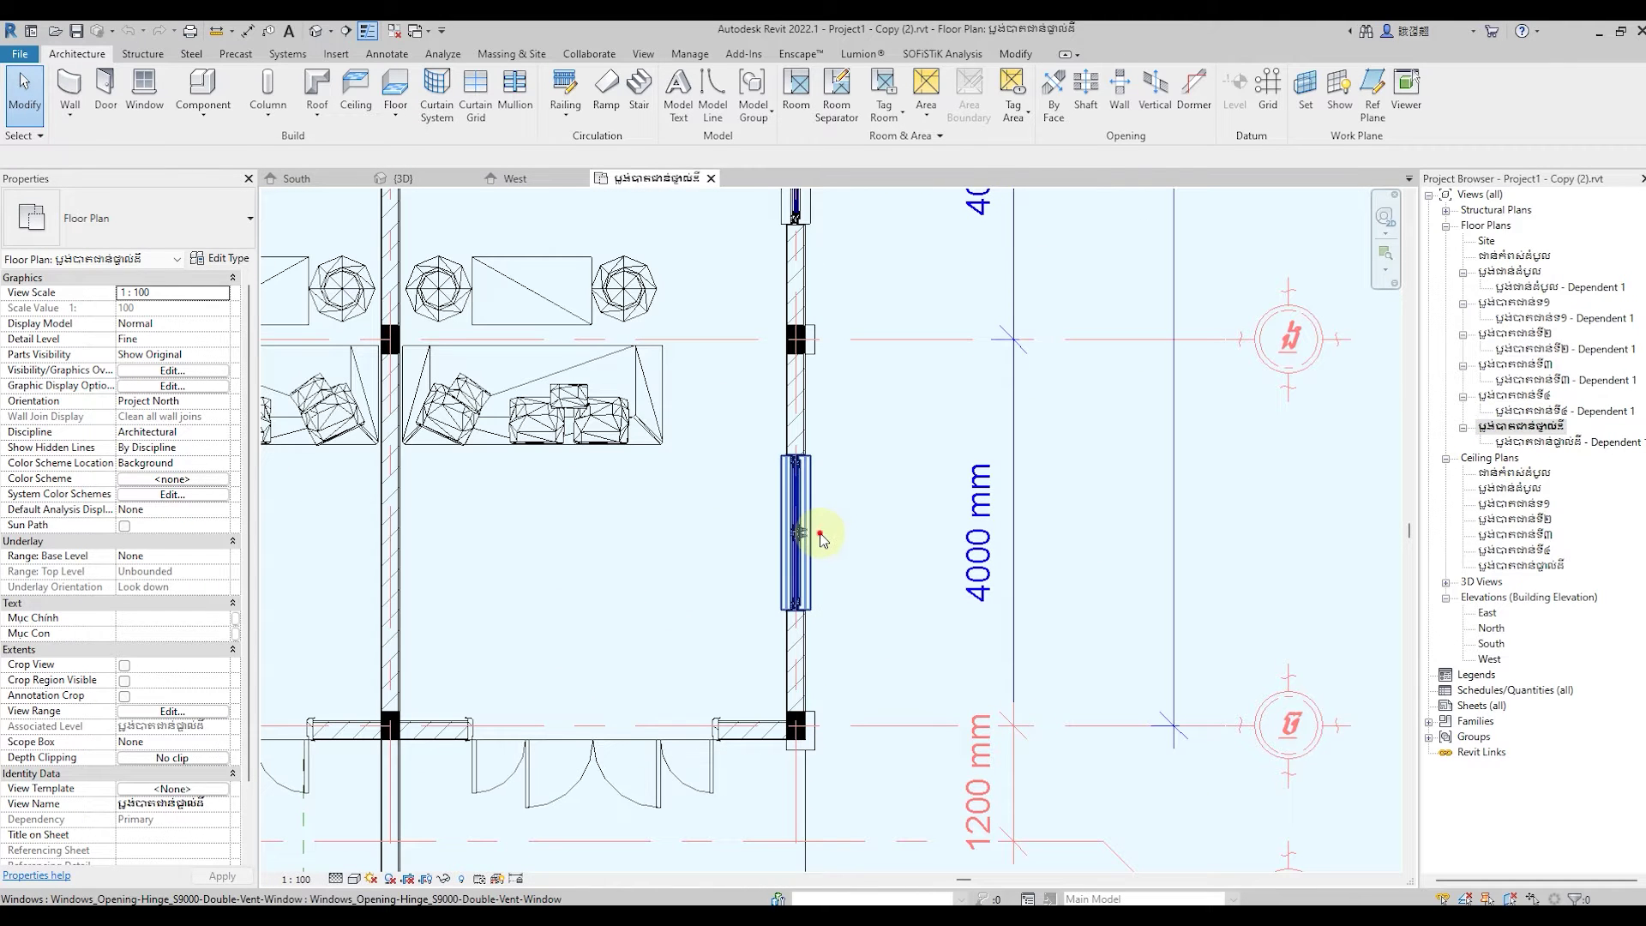
click(798, 497)
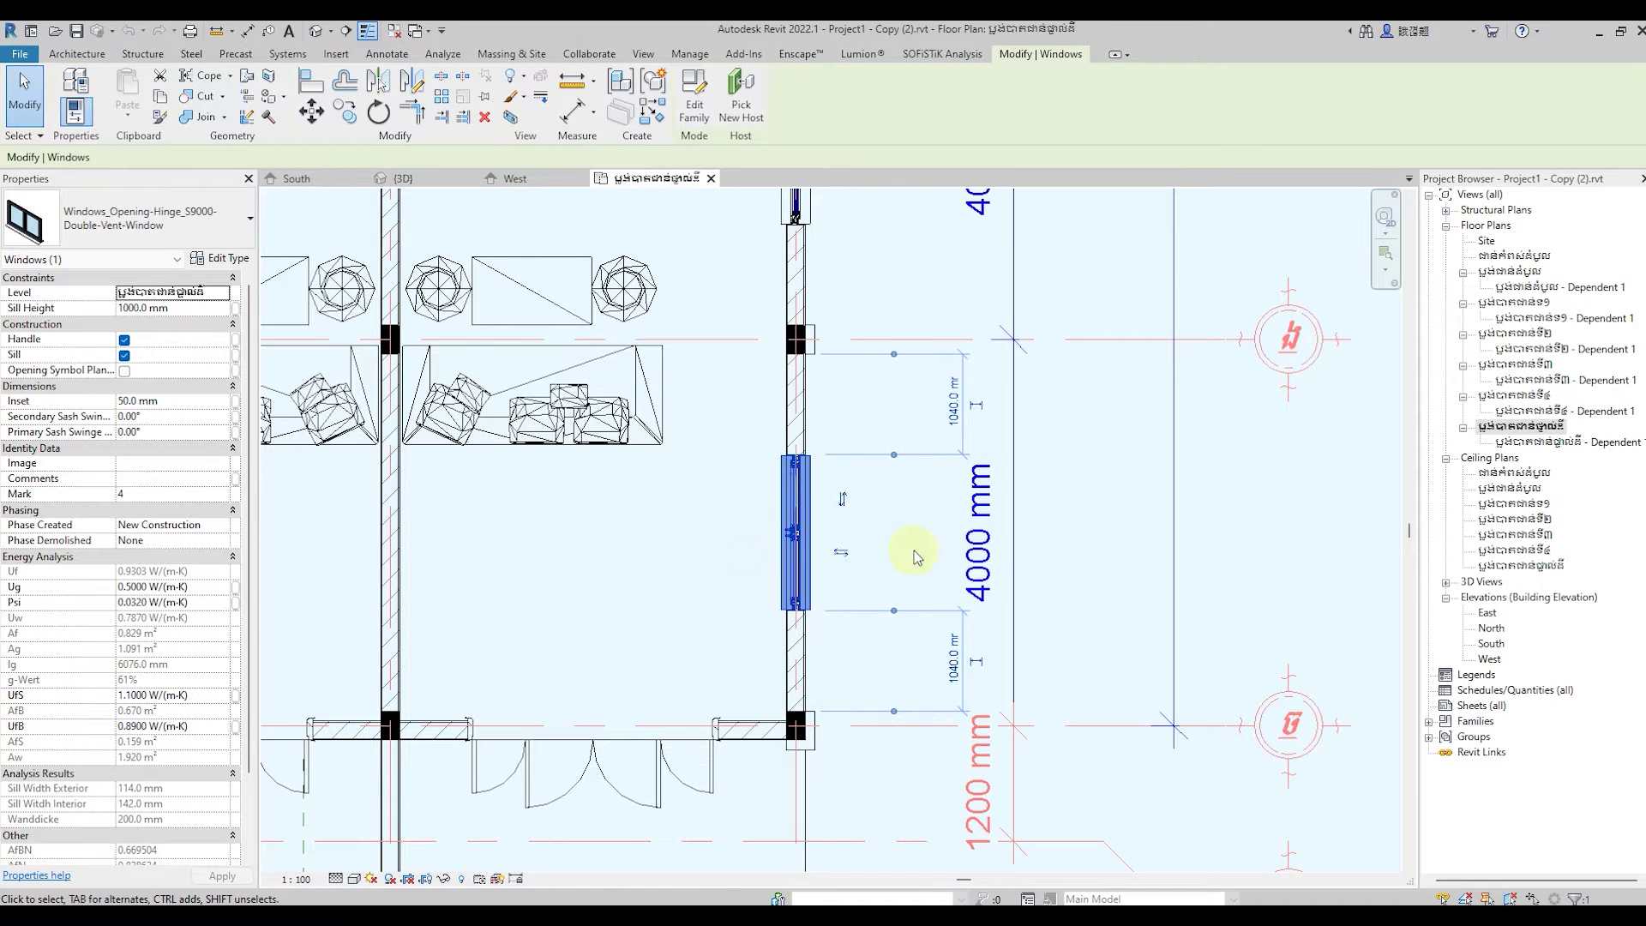
click(702, 612)
click(319, 34)
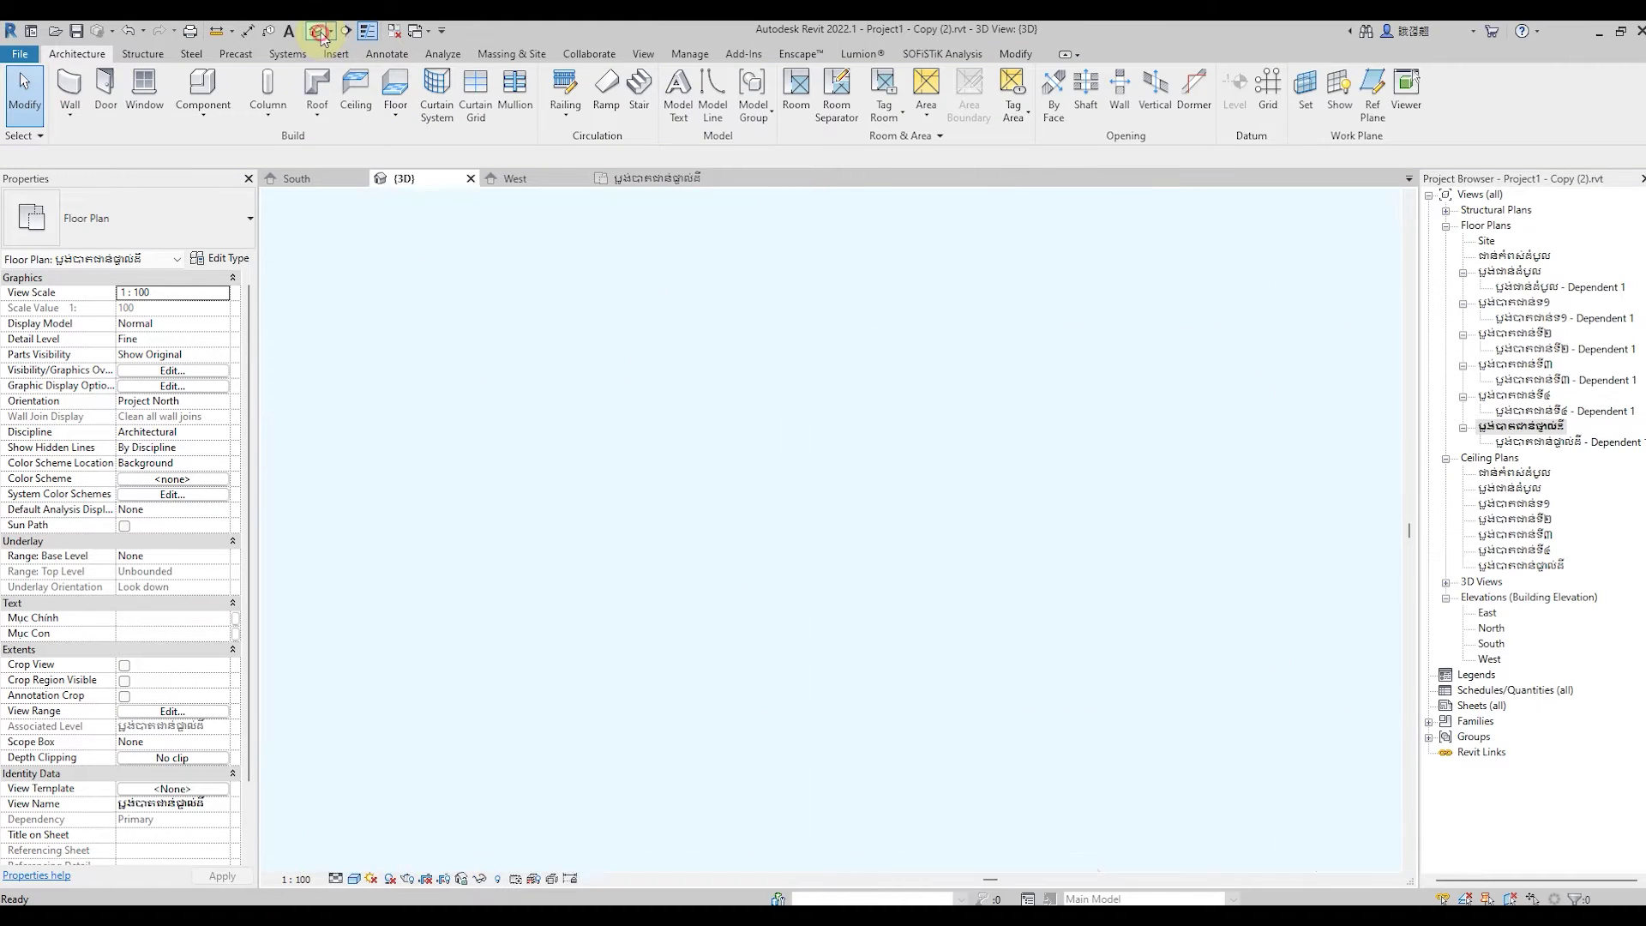
scroll(629, 445, up, 2)
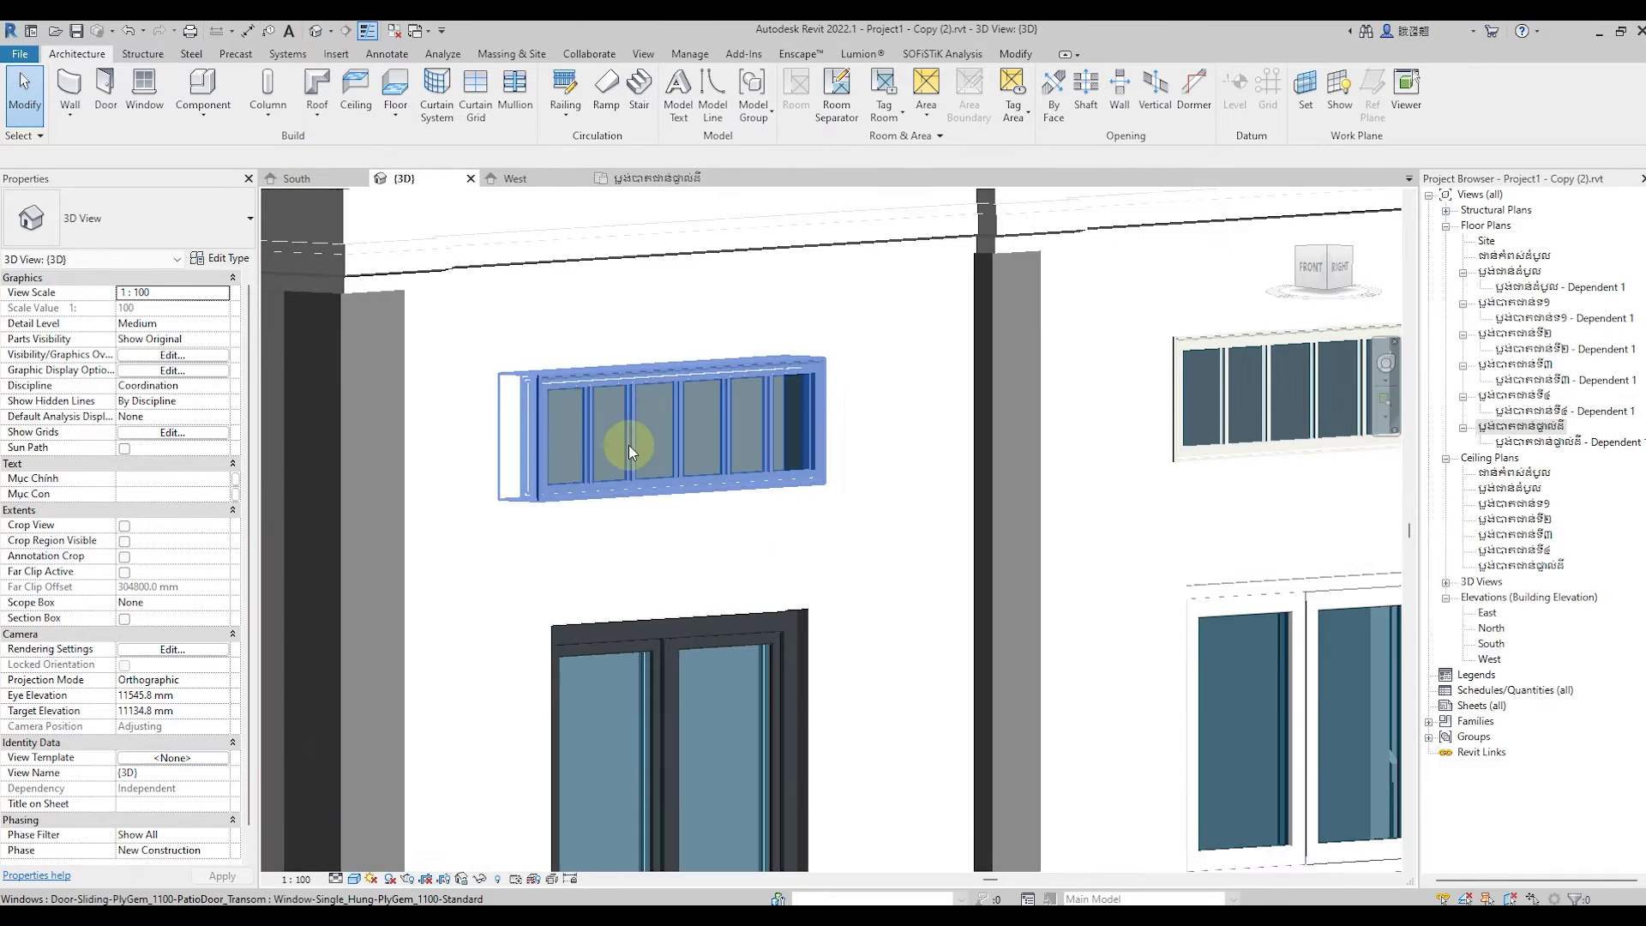
scroll(629, 445, up, 1)
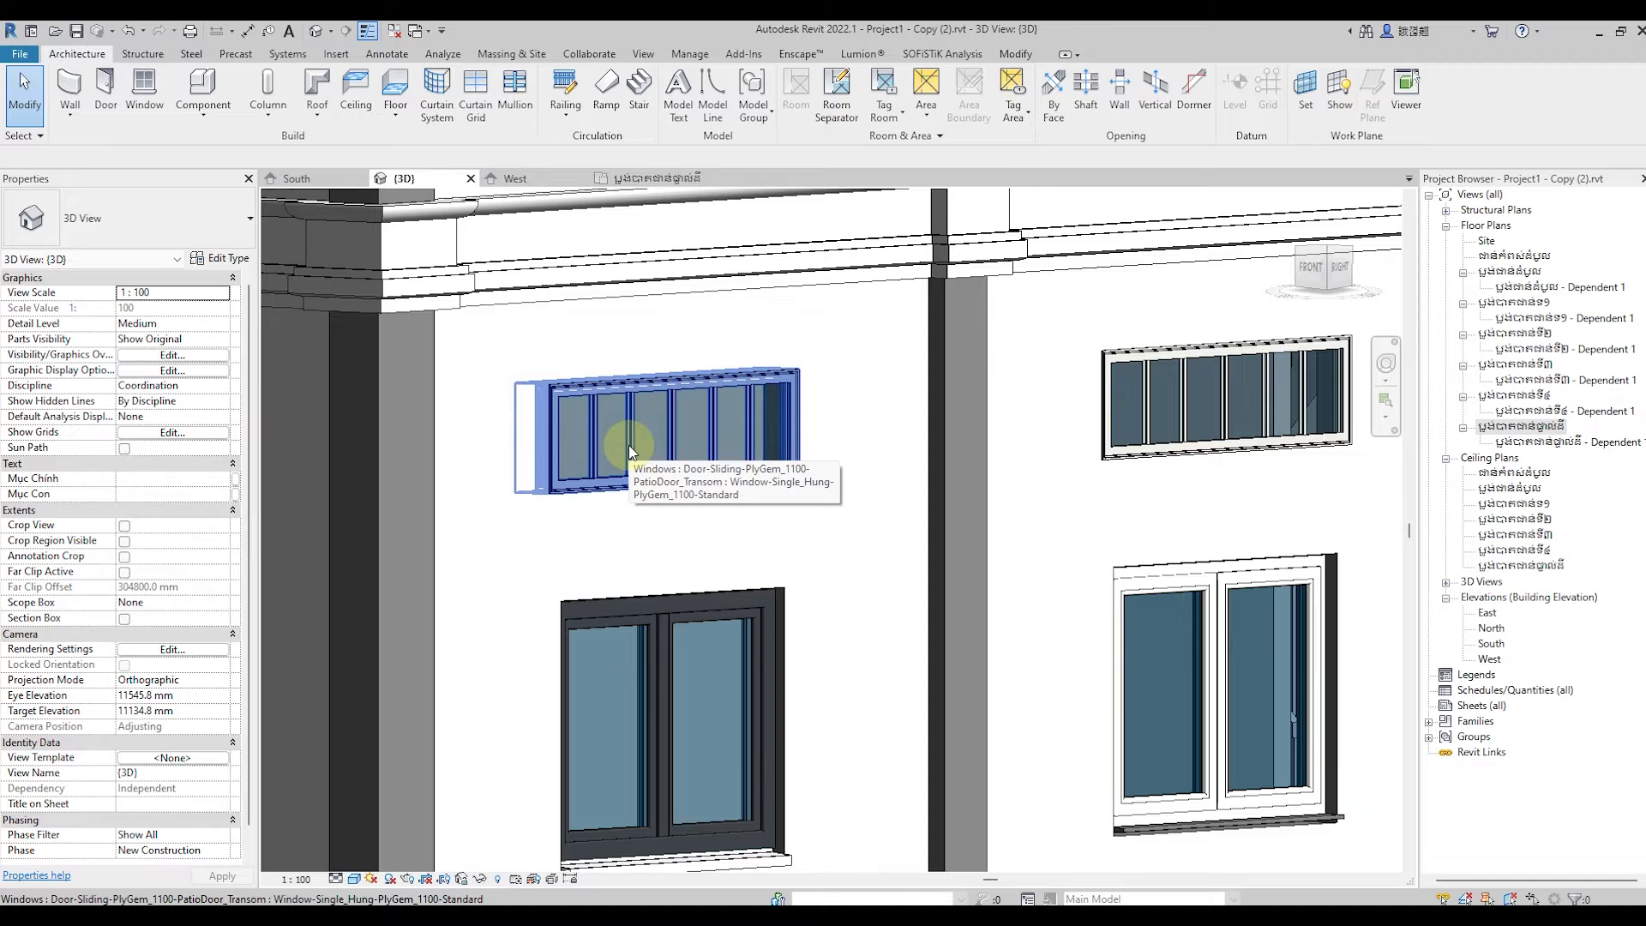
scroll(629, 445, down, 1)
scroll(629, 445, down, 1)
scroll(629, 445, down, 1)
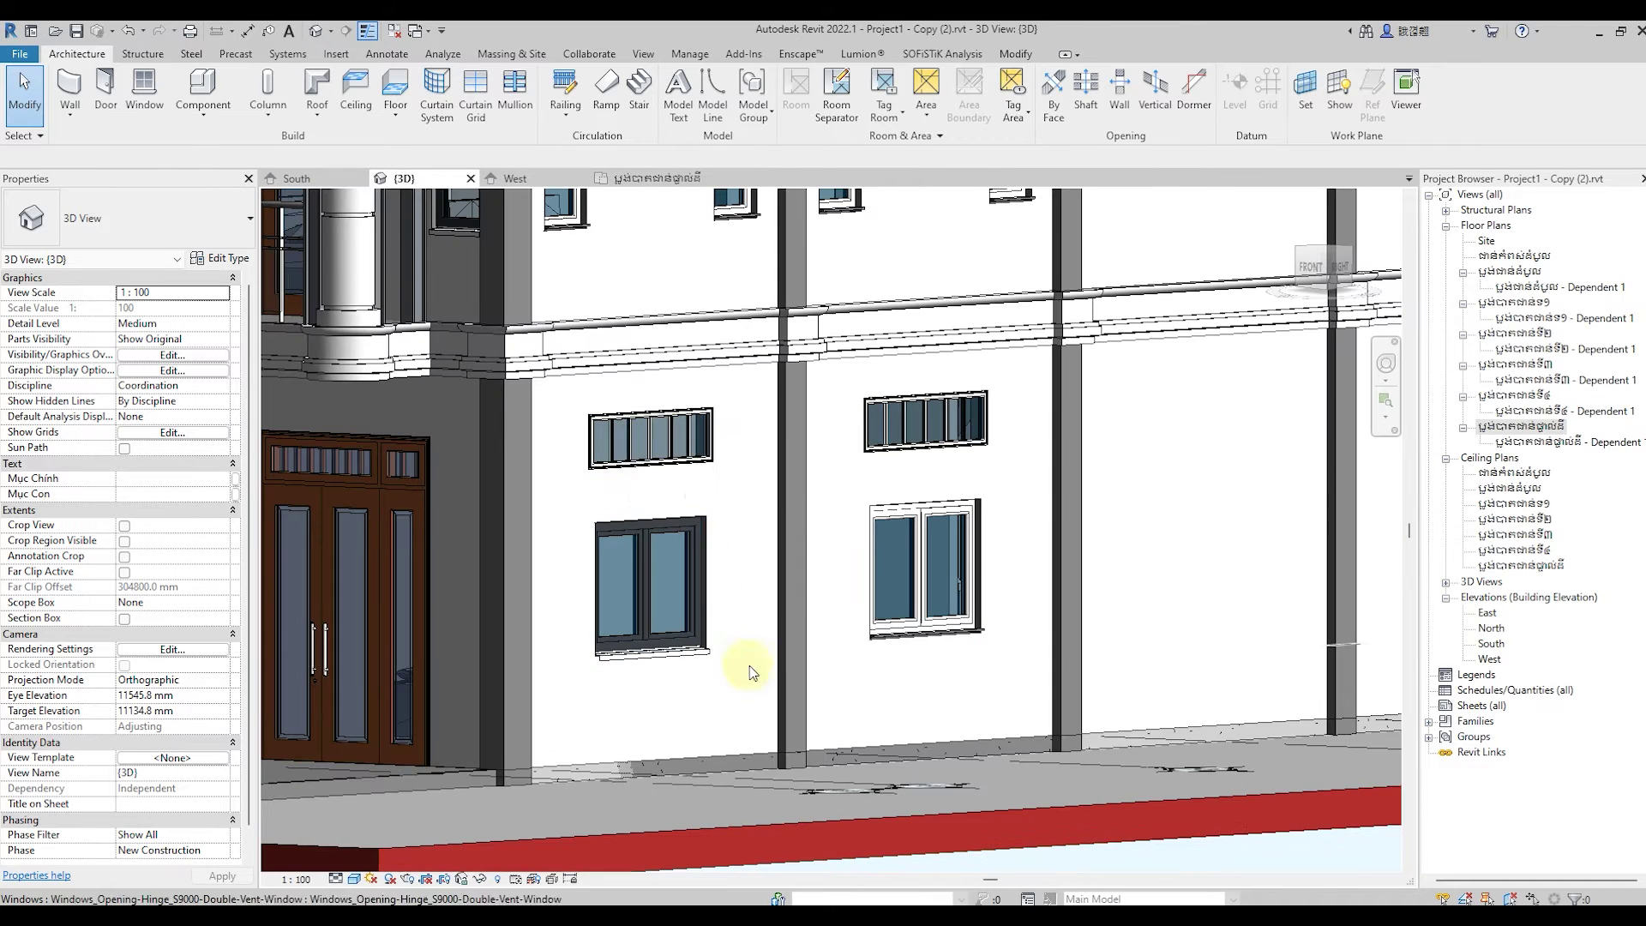
scroll(750, 669, down, 1)
scroll(754, 664, down, 1)
scroll(763, 667, down, 1)
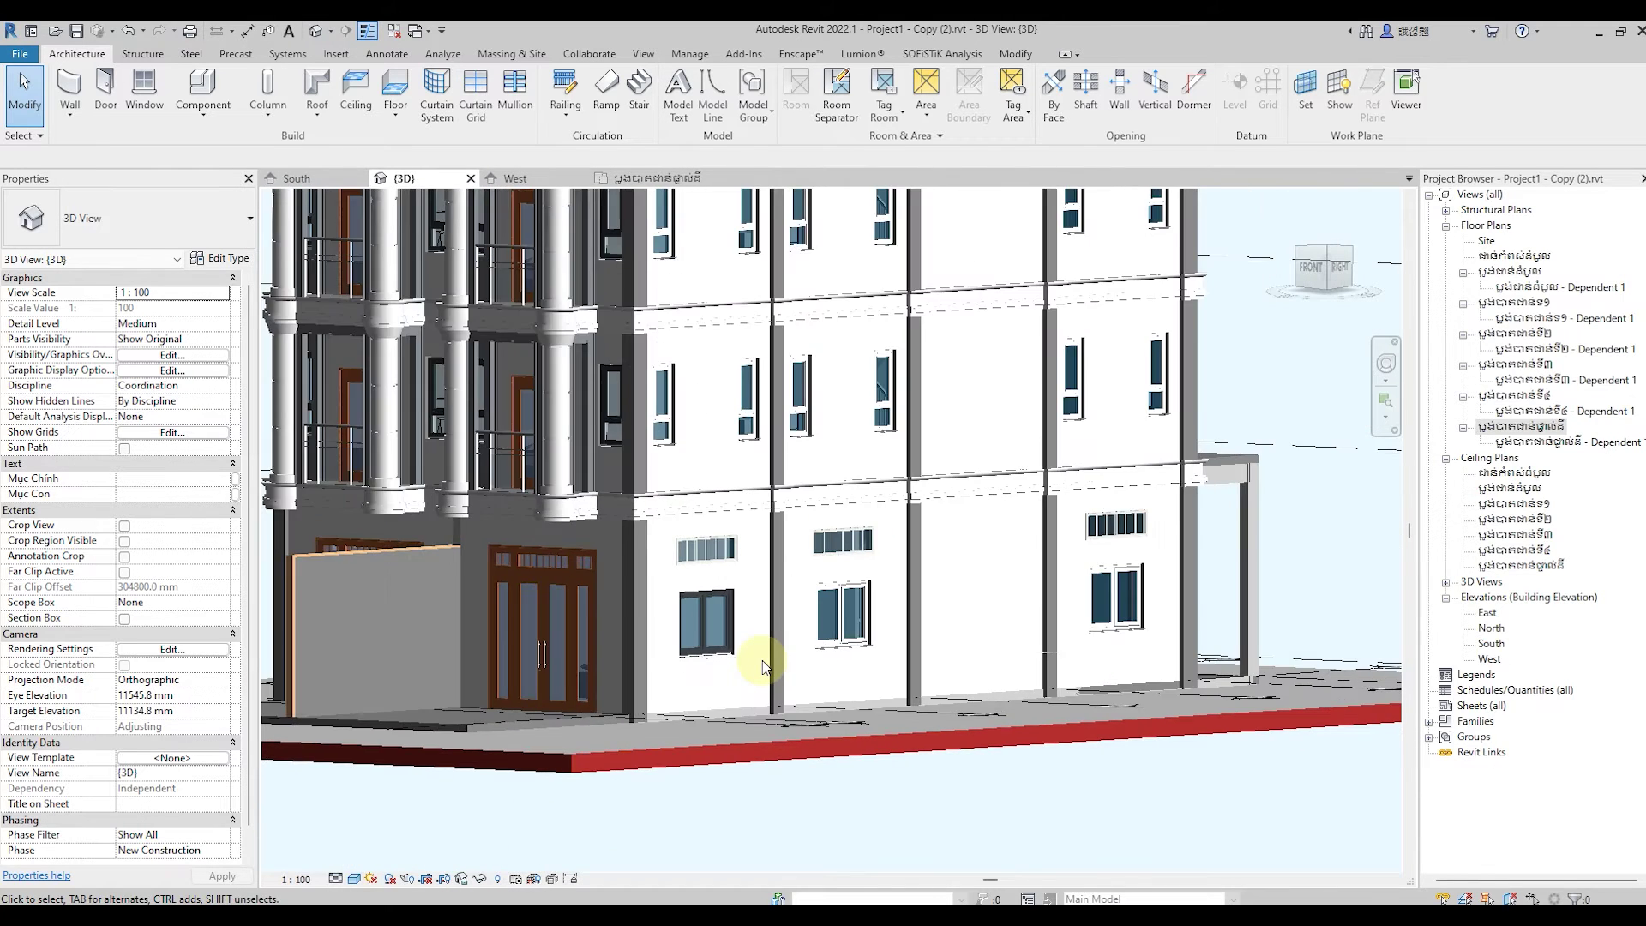
scroll(766, 667, down, 1)
scroll(765, 667, down, 1)
scroll(765, 667, down, 1)
scroll(766, 667, down, 1)
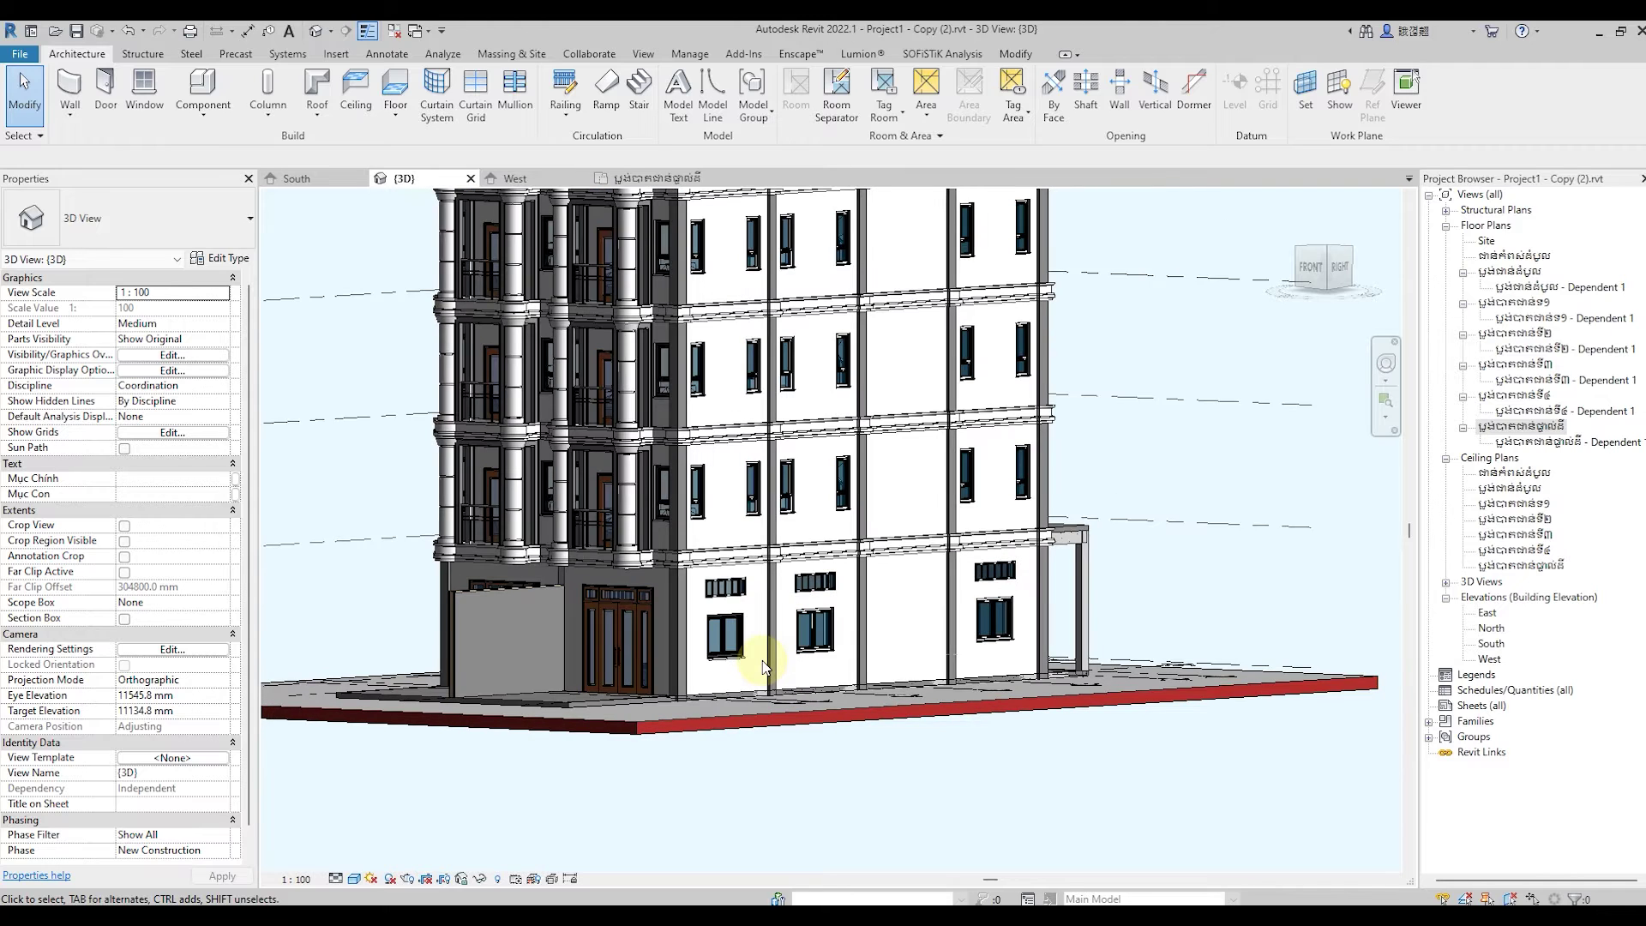
scroll(766, 667, up, 1)
scroll(766, 667, up, 1)
scroll(765, 667, up, 1)
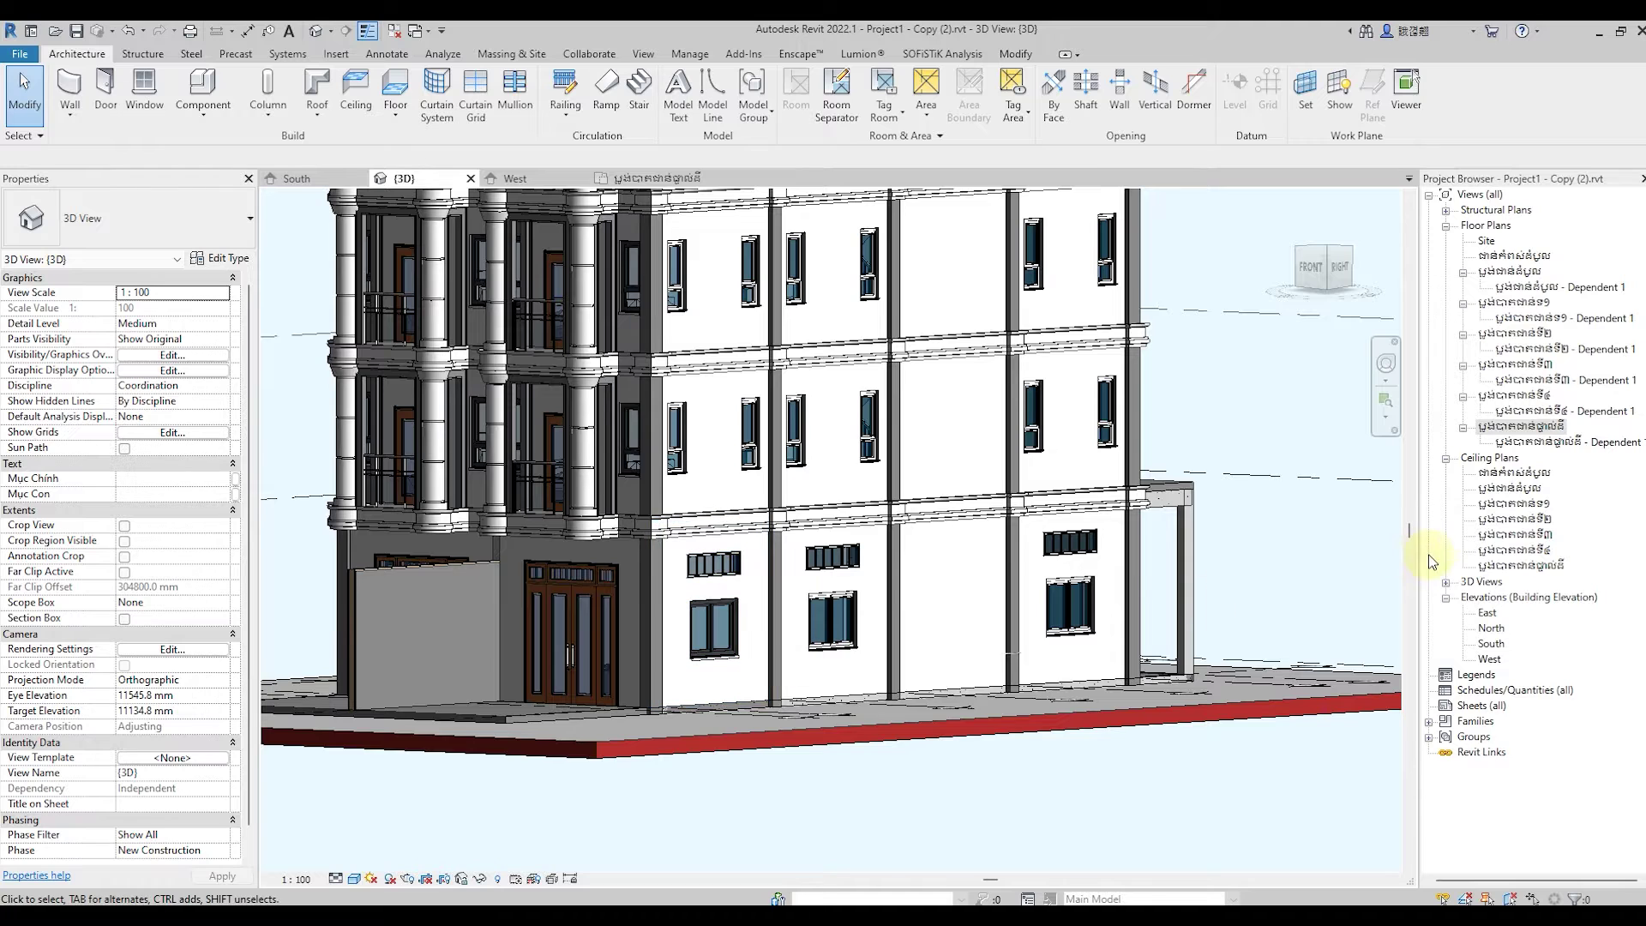
double_click(1522, 427)
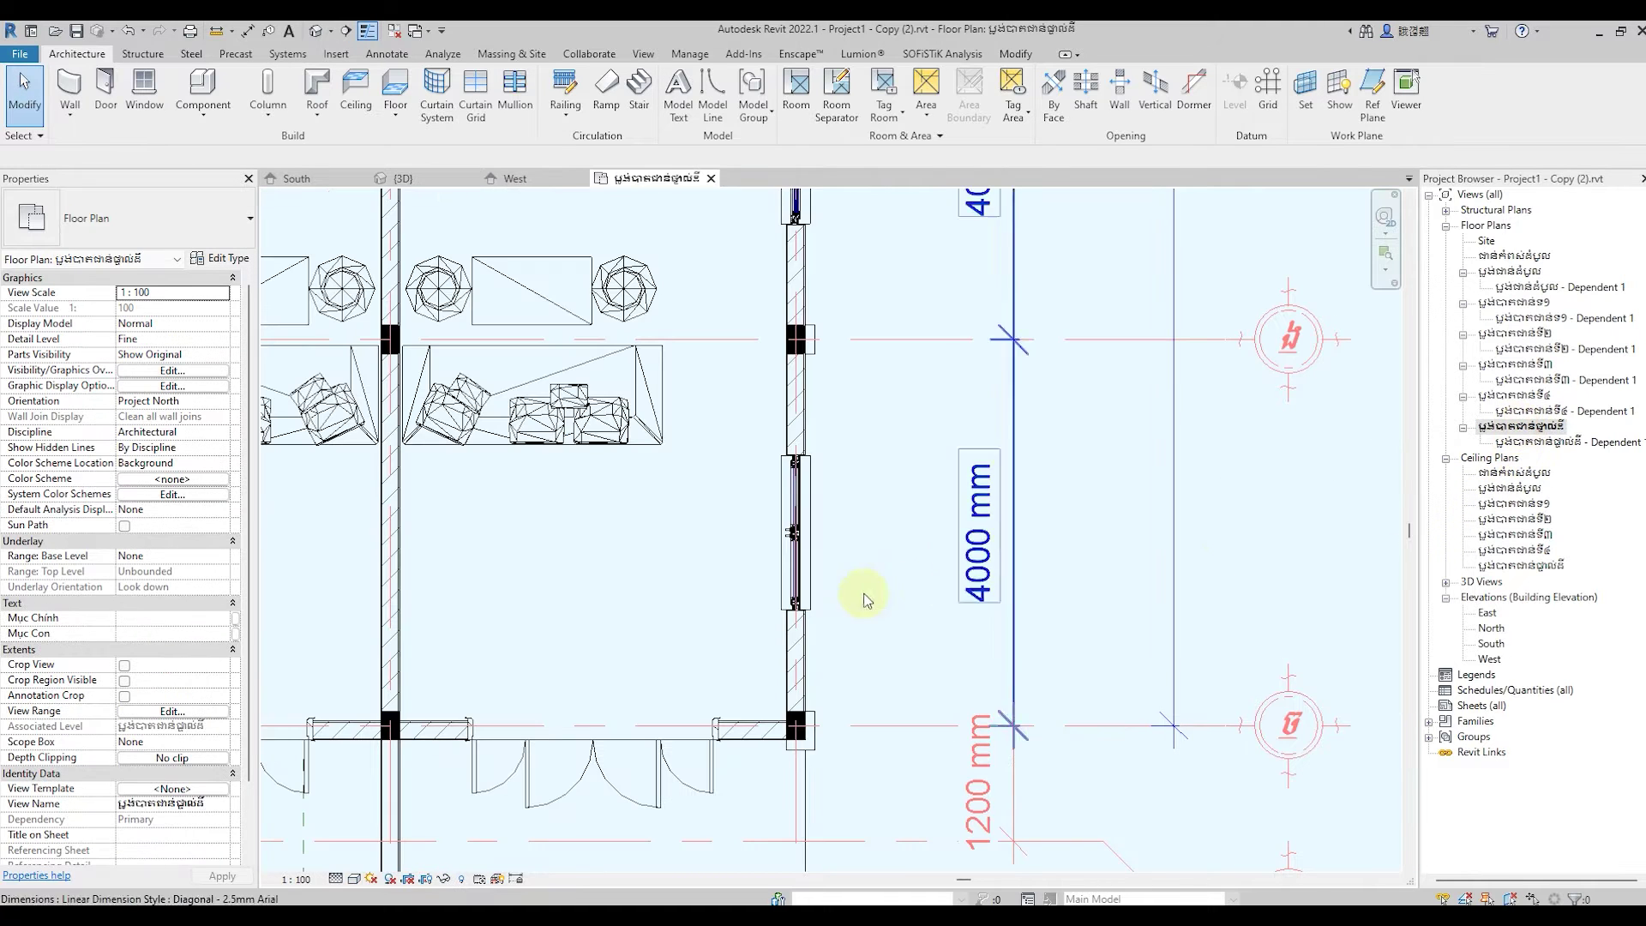
scroll(859, 297, up, 2)
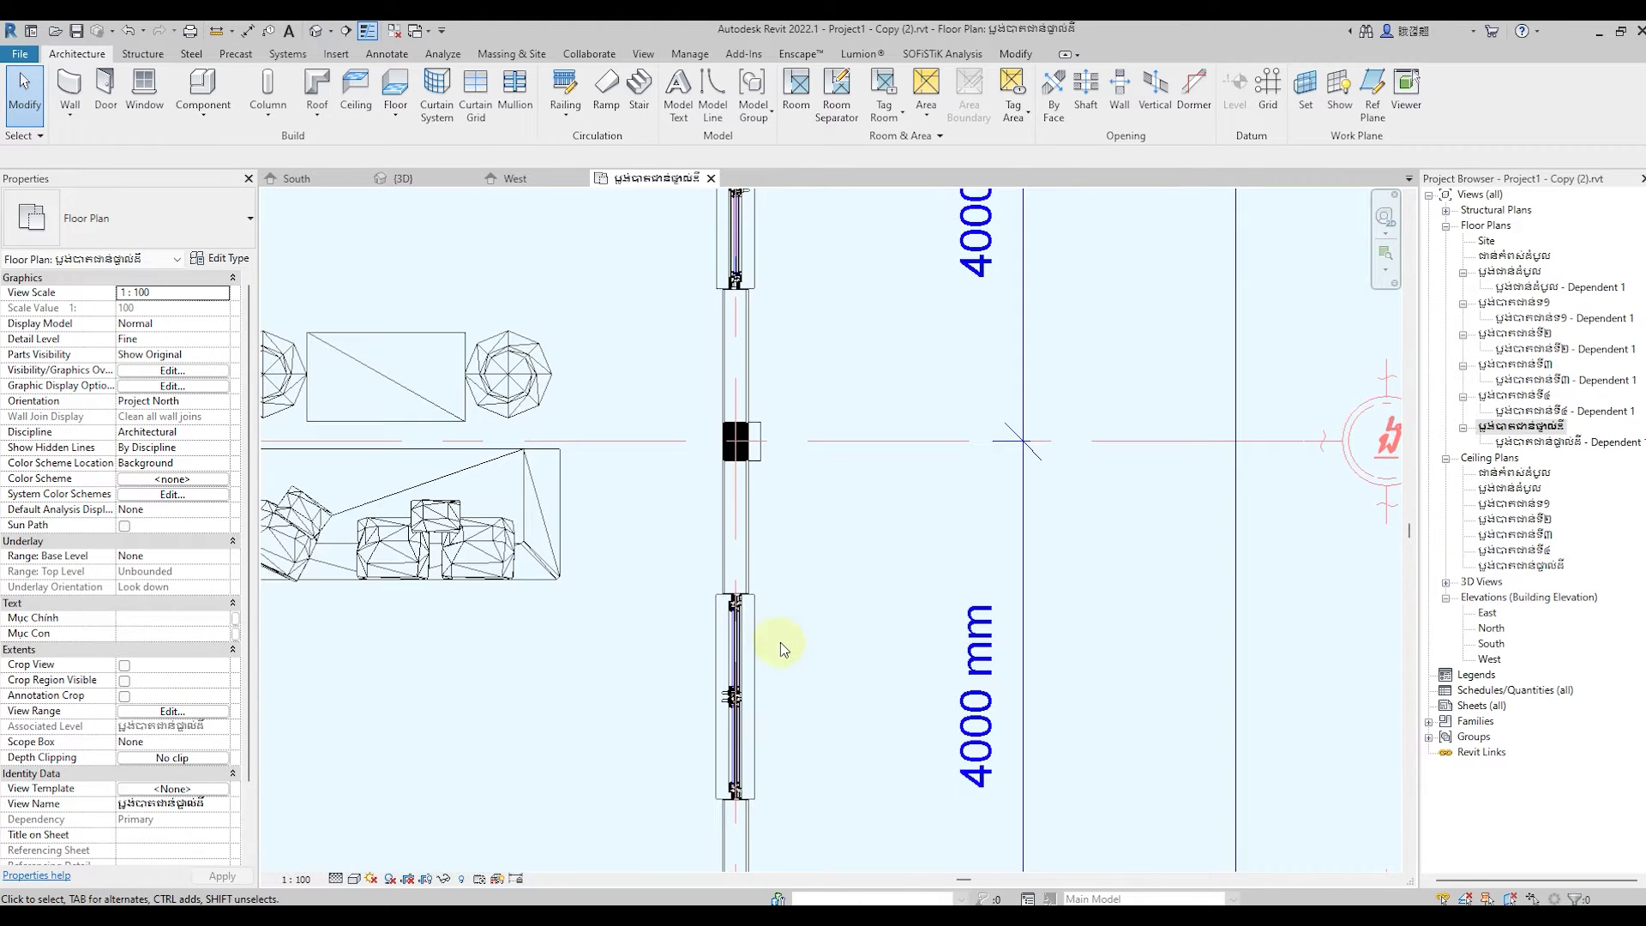
scroll(780, 649, down, 2)
click(750, 363)
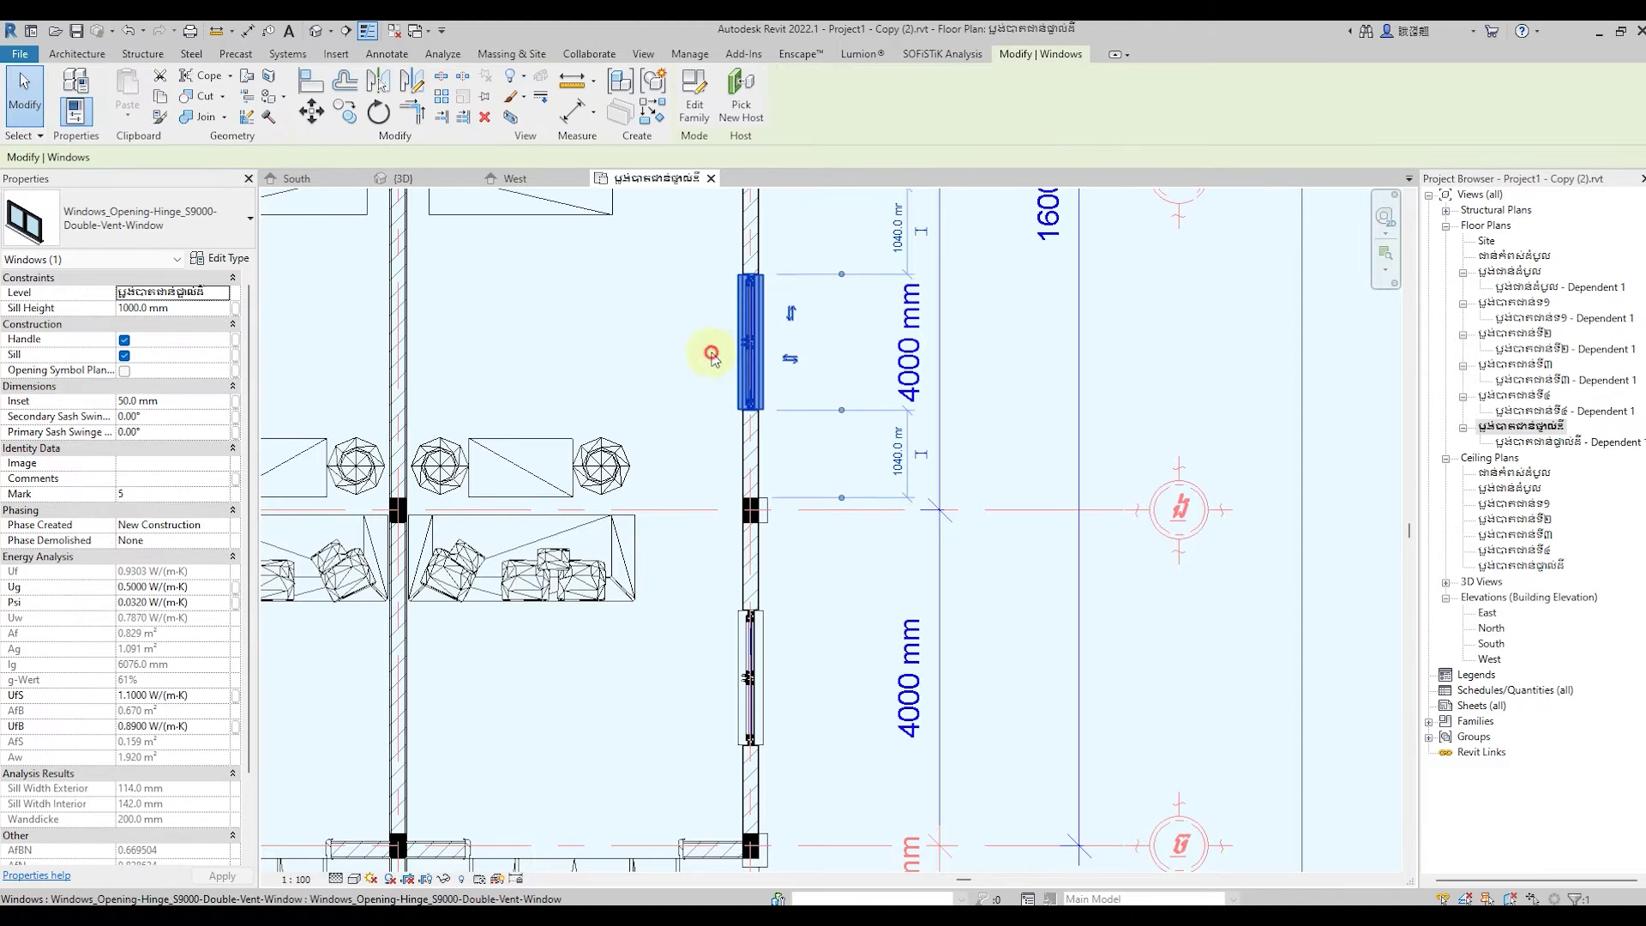
click(826, 618)
scroll(814, 514, down, 3)
scroll(750, 583, down, 1)
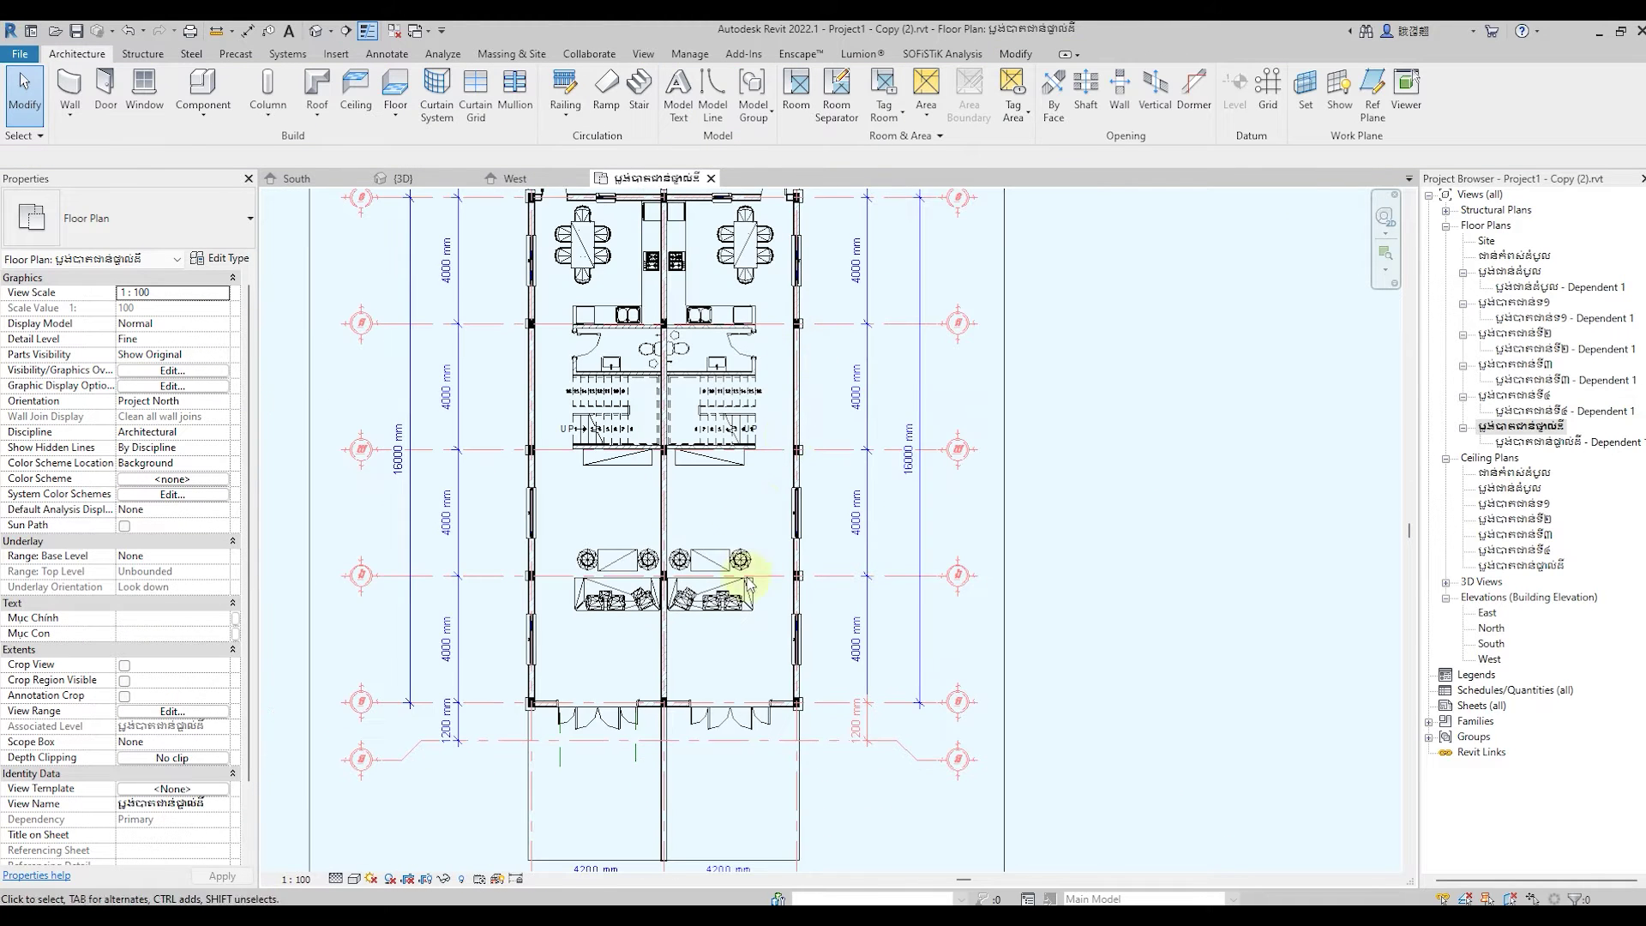
scroll(790, 275, up, 1)
scroll(789, 275, up, 1)
scroll(781, 405, up, 1)
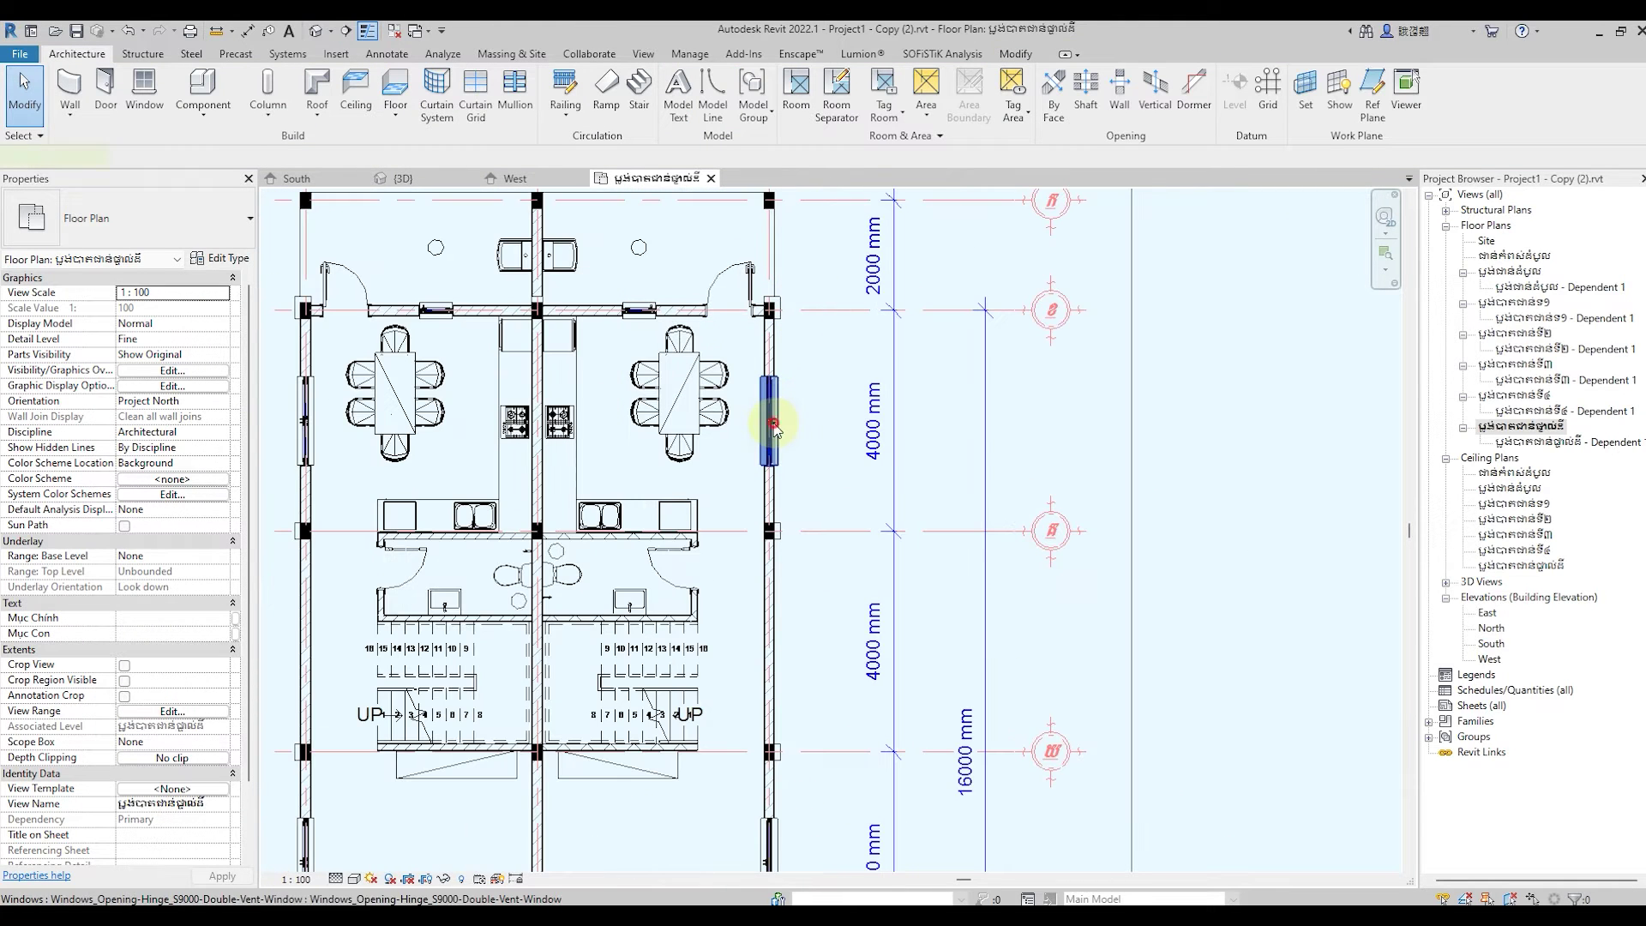
click(773, 426)
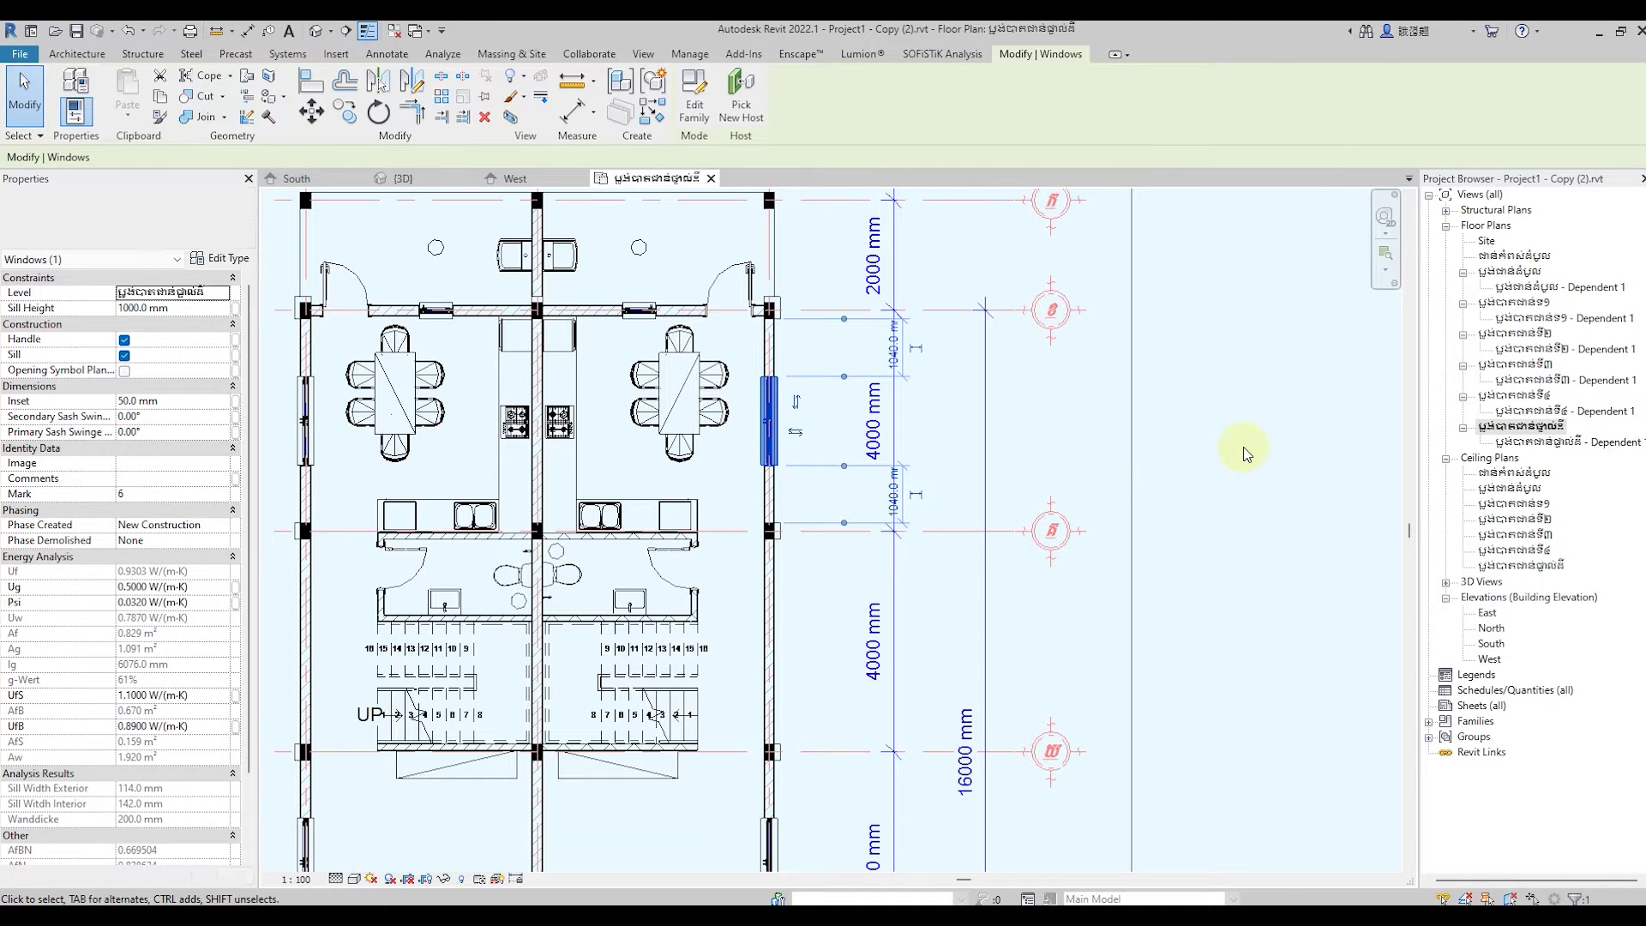
scroll(581, 323, down, 2)
Return to the default 3D view and zoom in on the model.
click(314, 32)
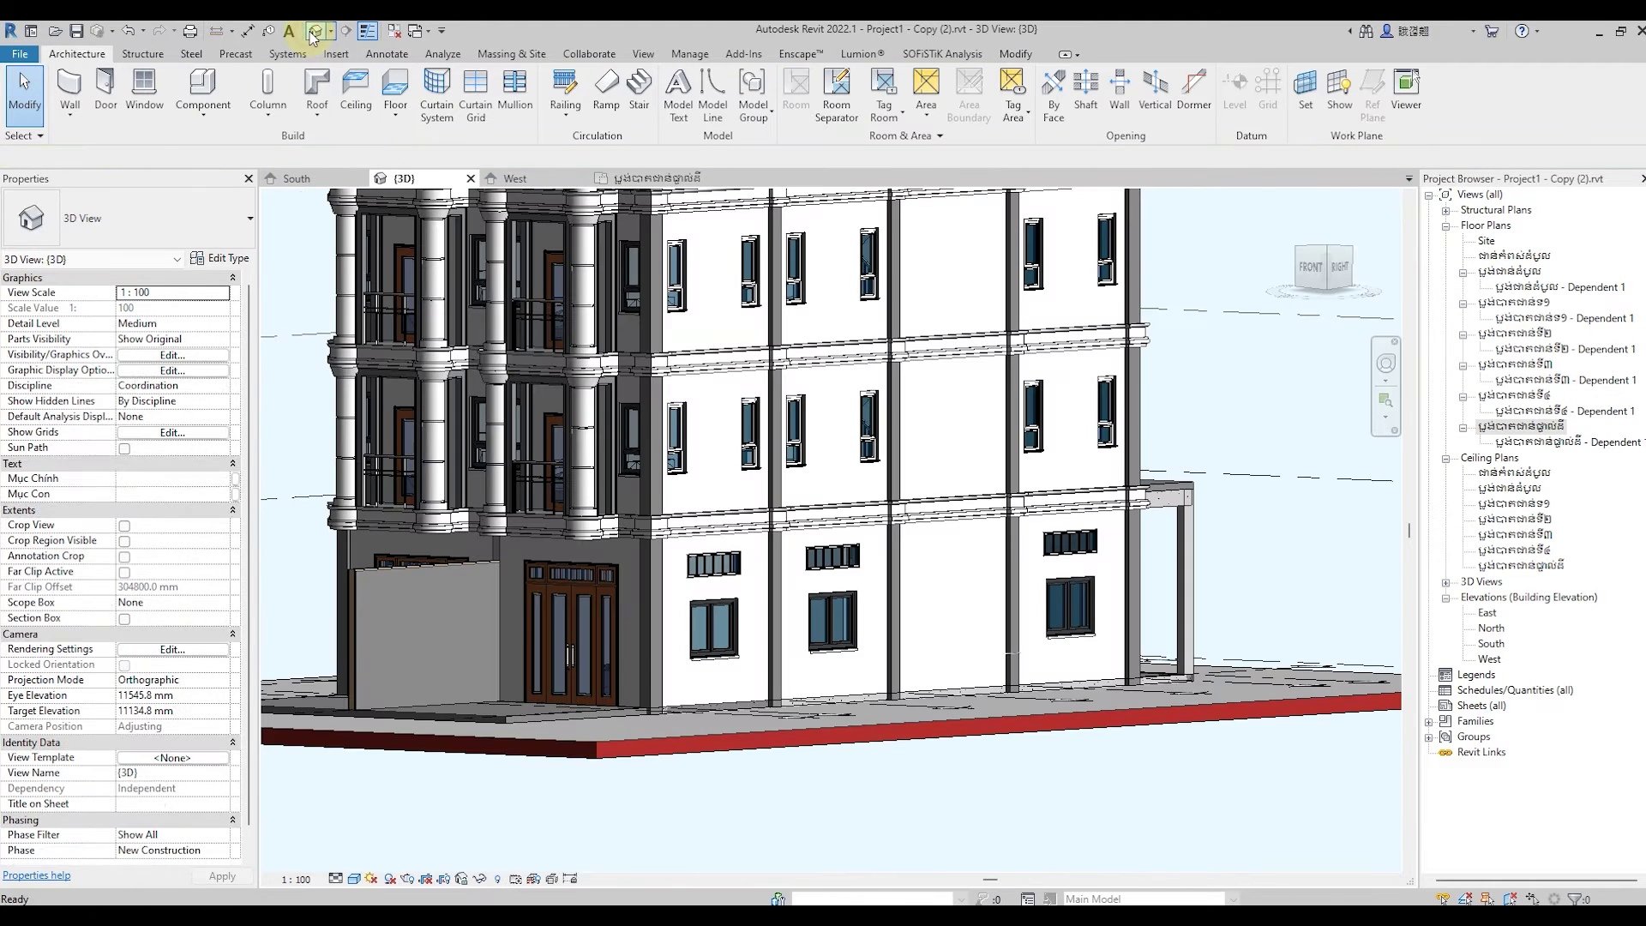
scroll(823, 759, up, 1)
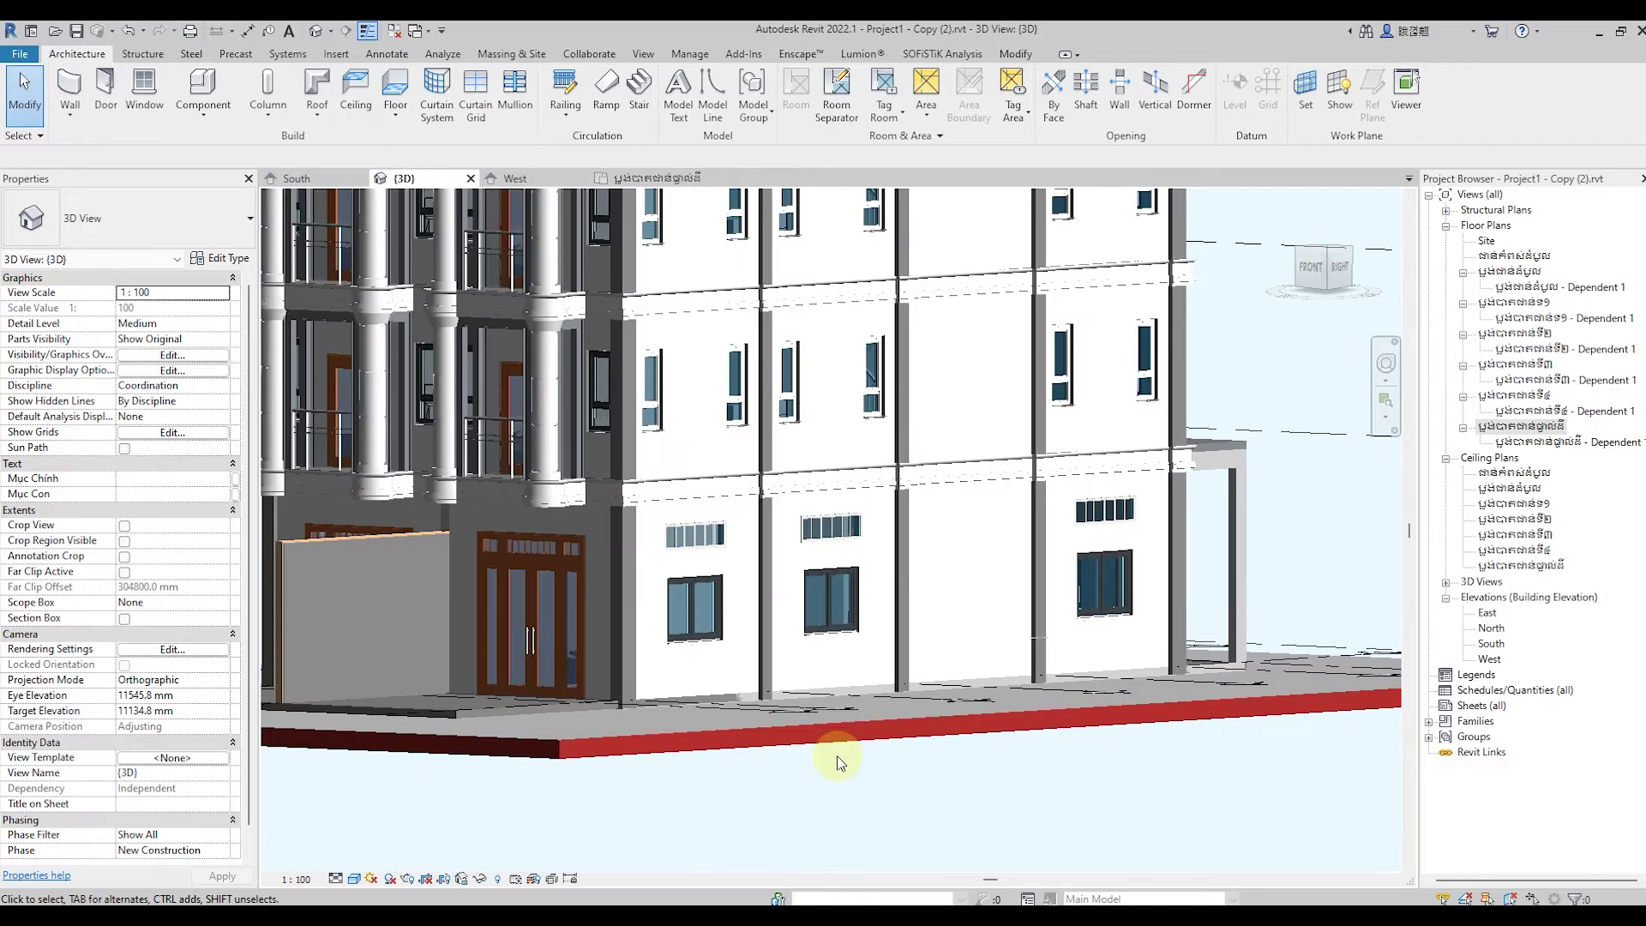
scroll(654, 783, down, 1)
scroll(709, 790, down, 1)
scroll(753, 801, up, 1)
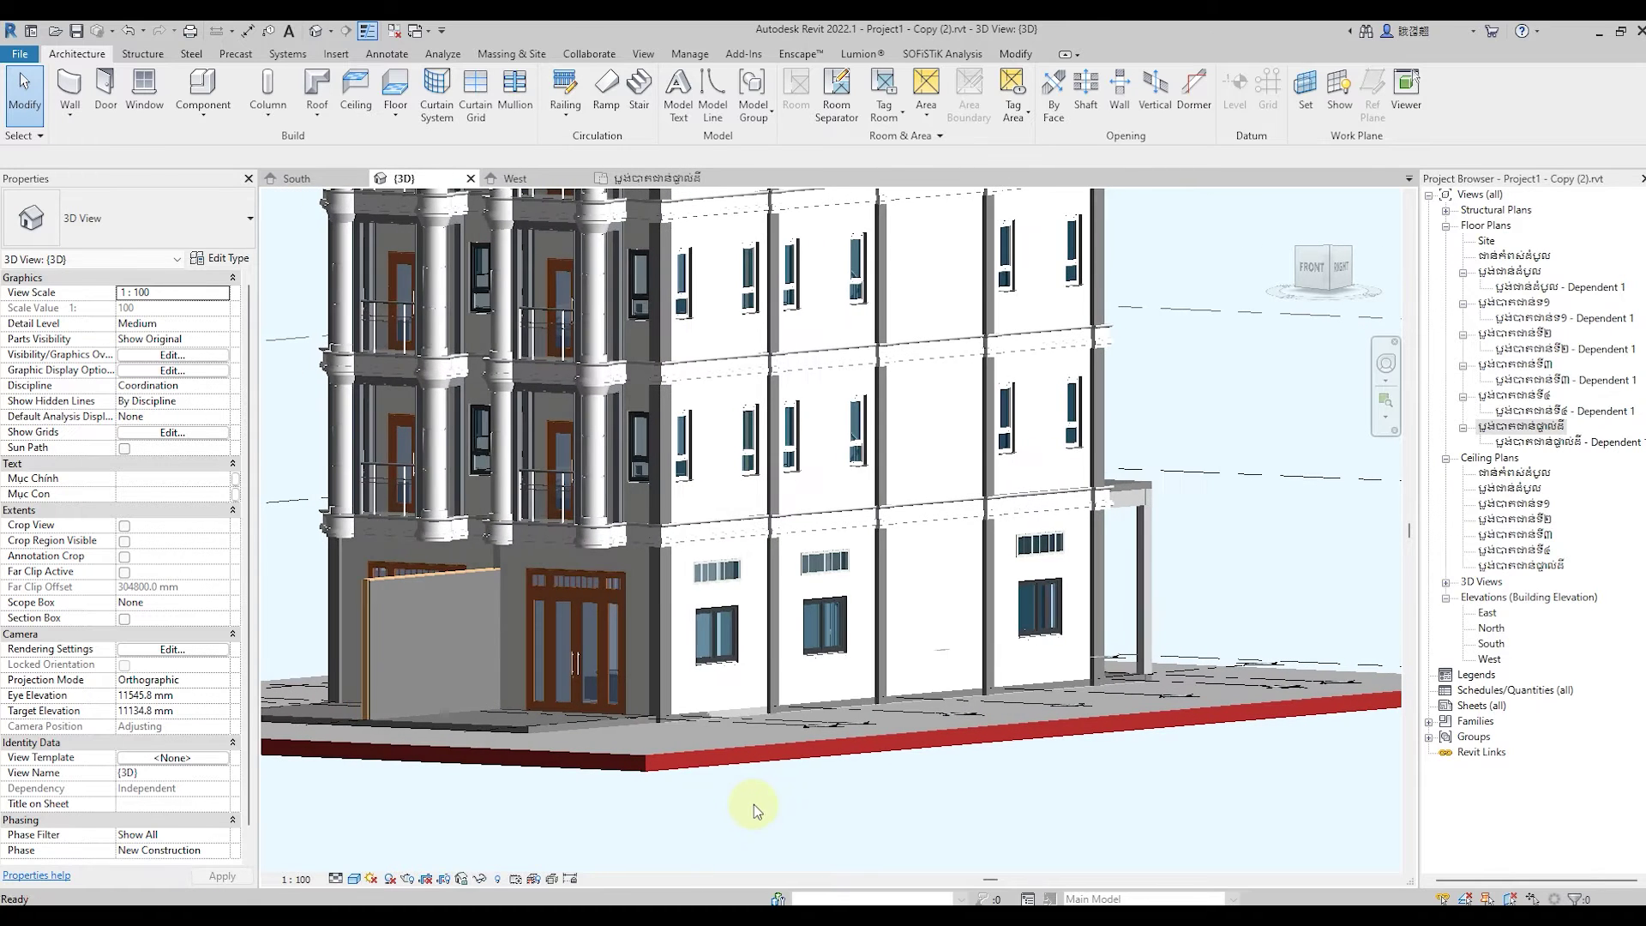
scroll(738, 801, down, 1)
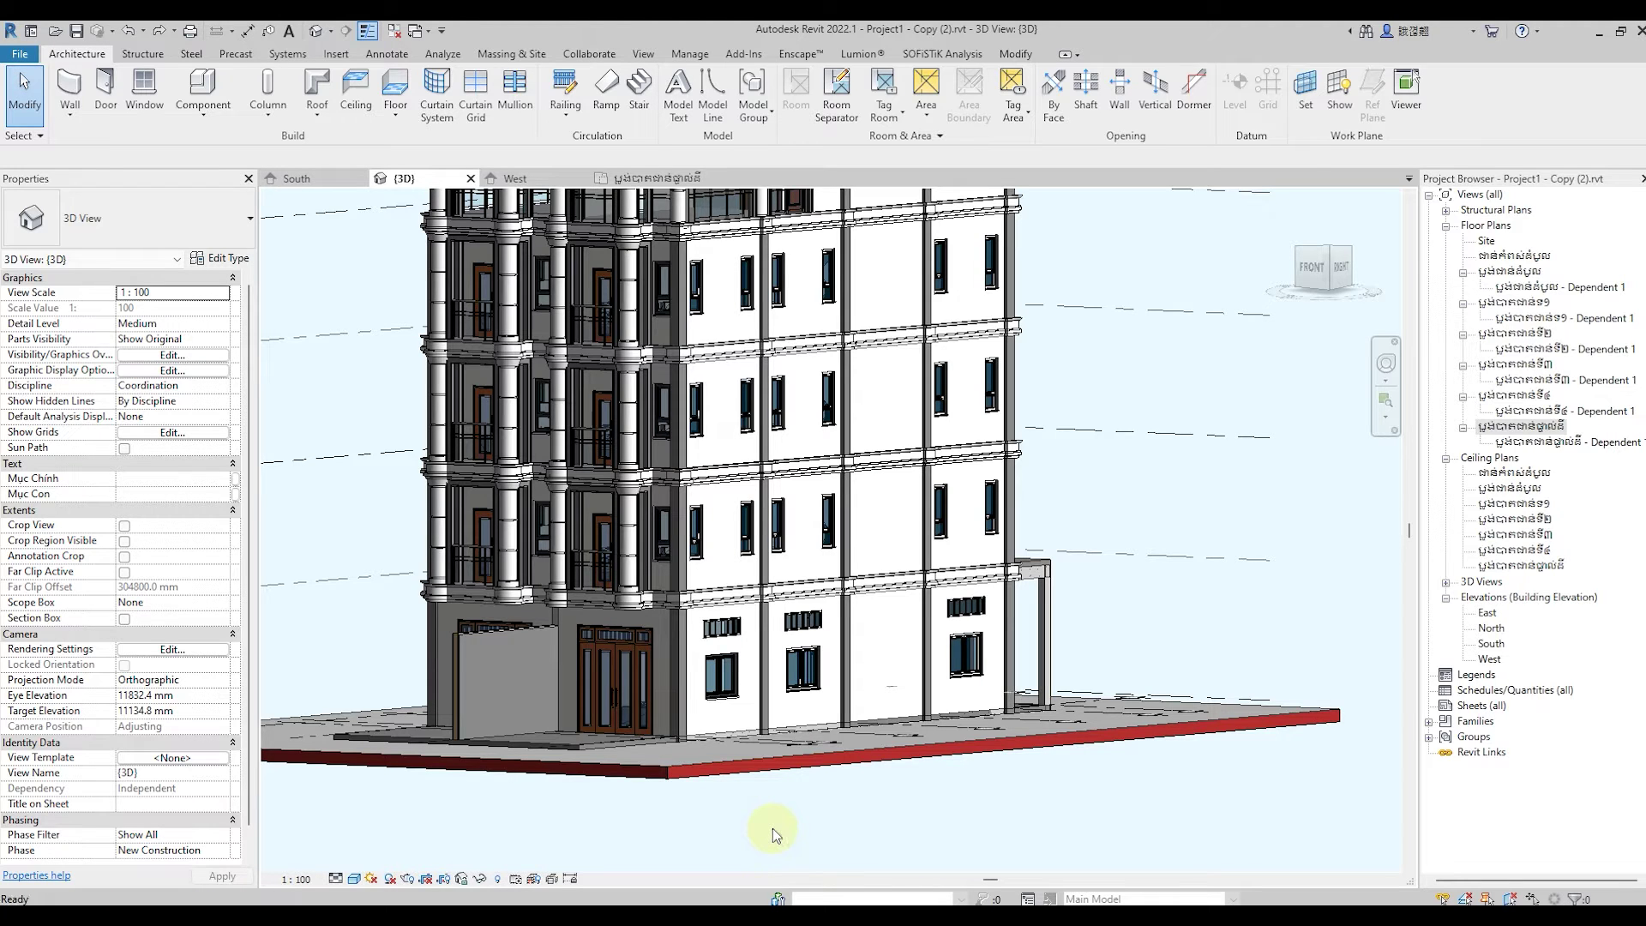
scroll(686, 600, up, 2)
scroll(677, 570, up, 2)
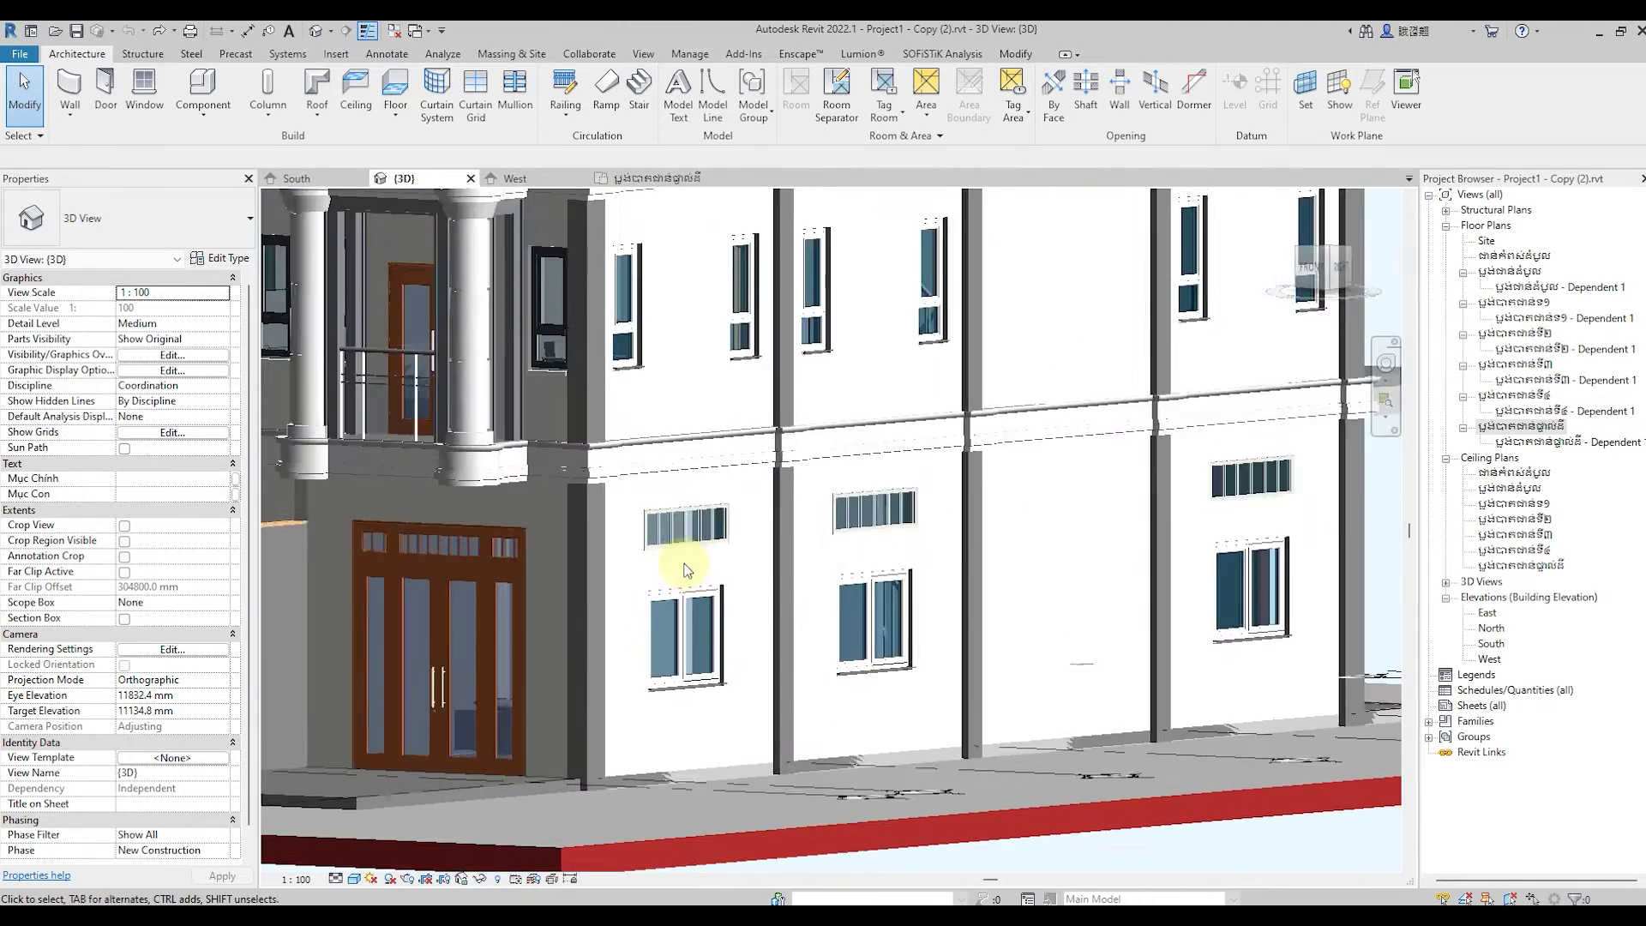
scroll(733, 639, up, 2)
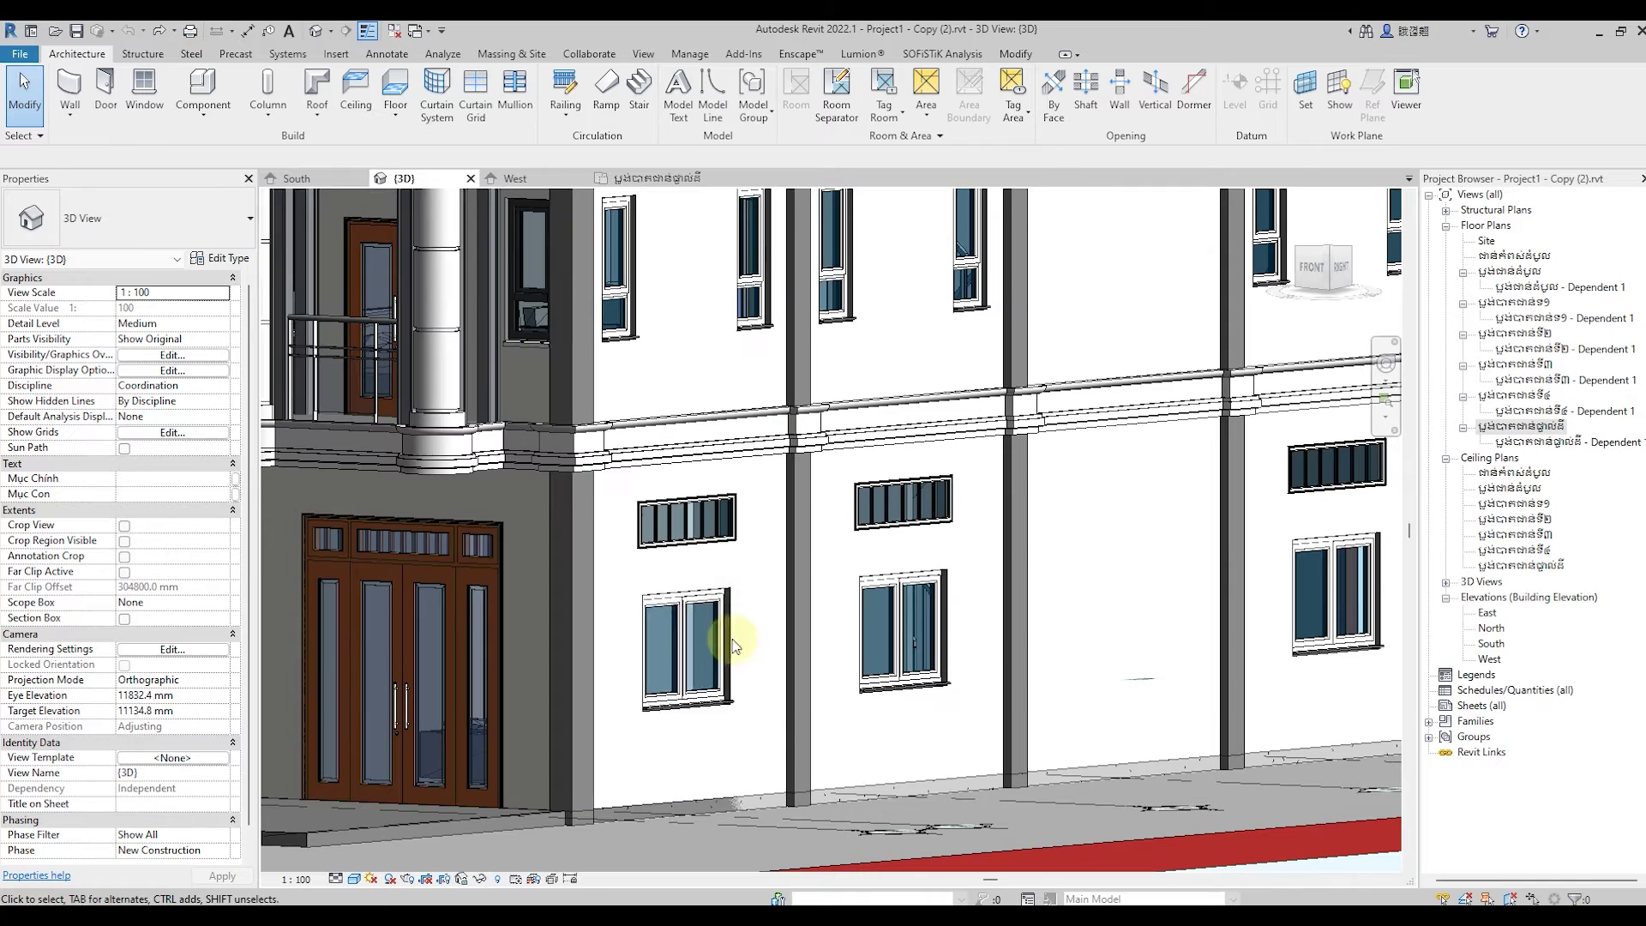
Start a Model In-Place component in the Bearings category named Bearings 38.
click(203, 114)
click(233, 171)
click(742, 407)
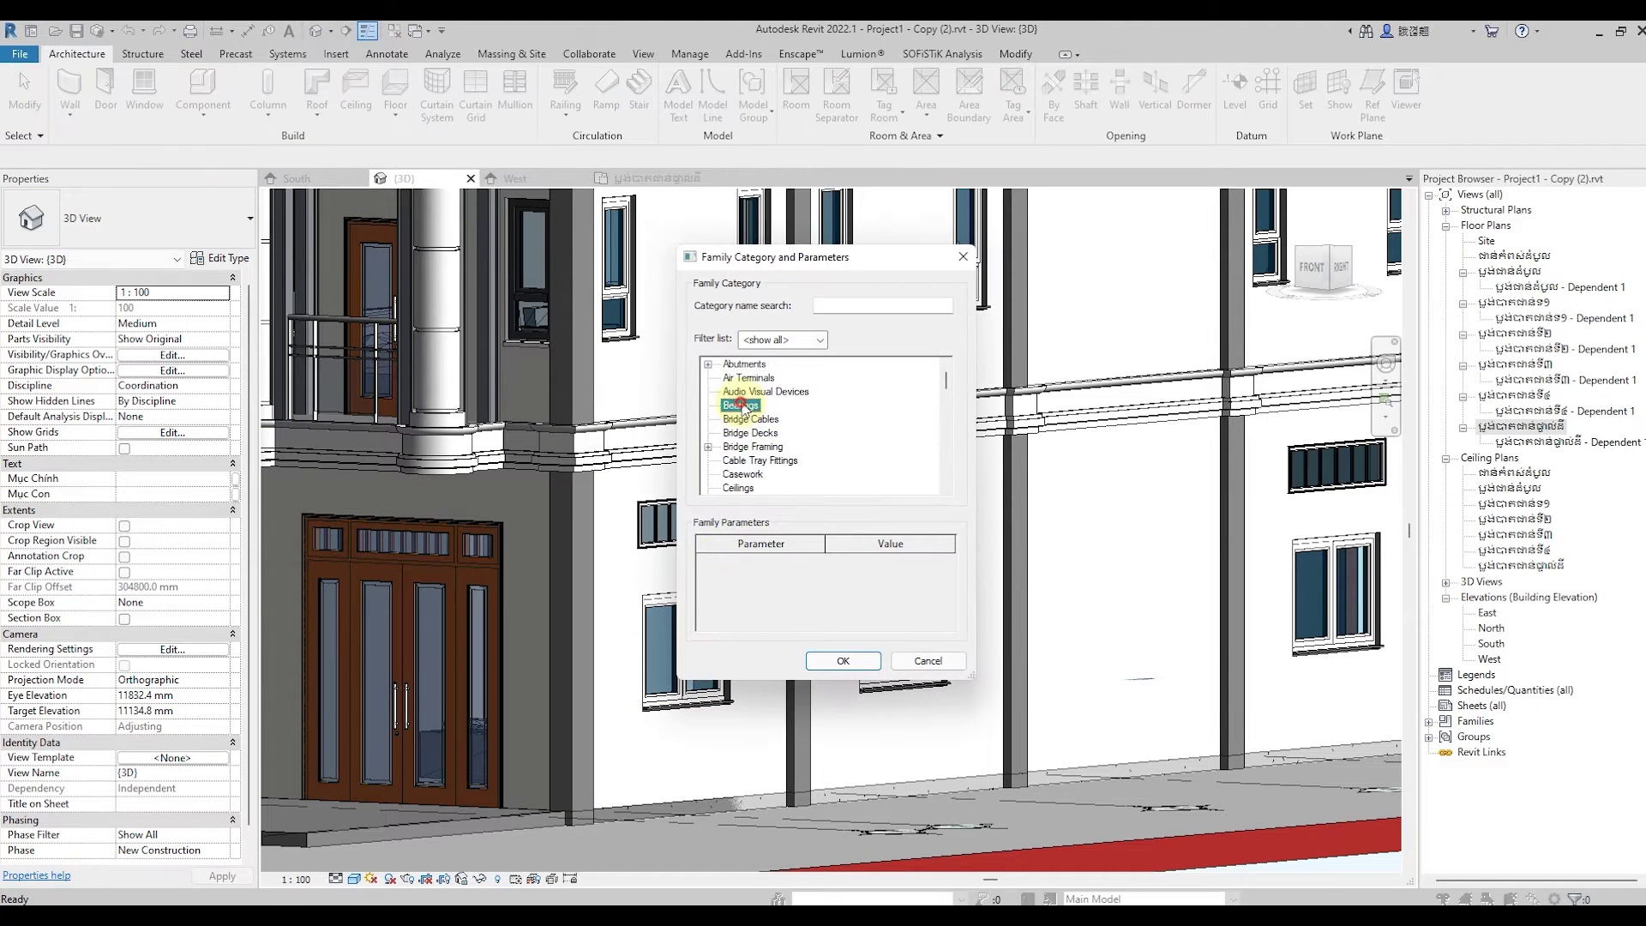
click(840, 653)
click(824, 502)
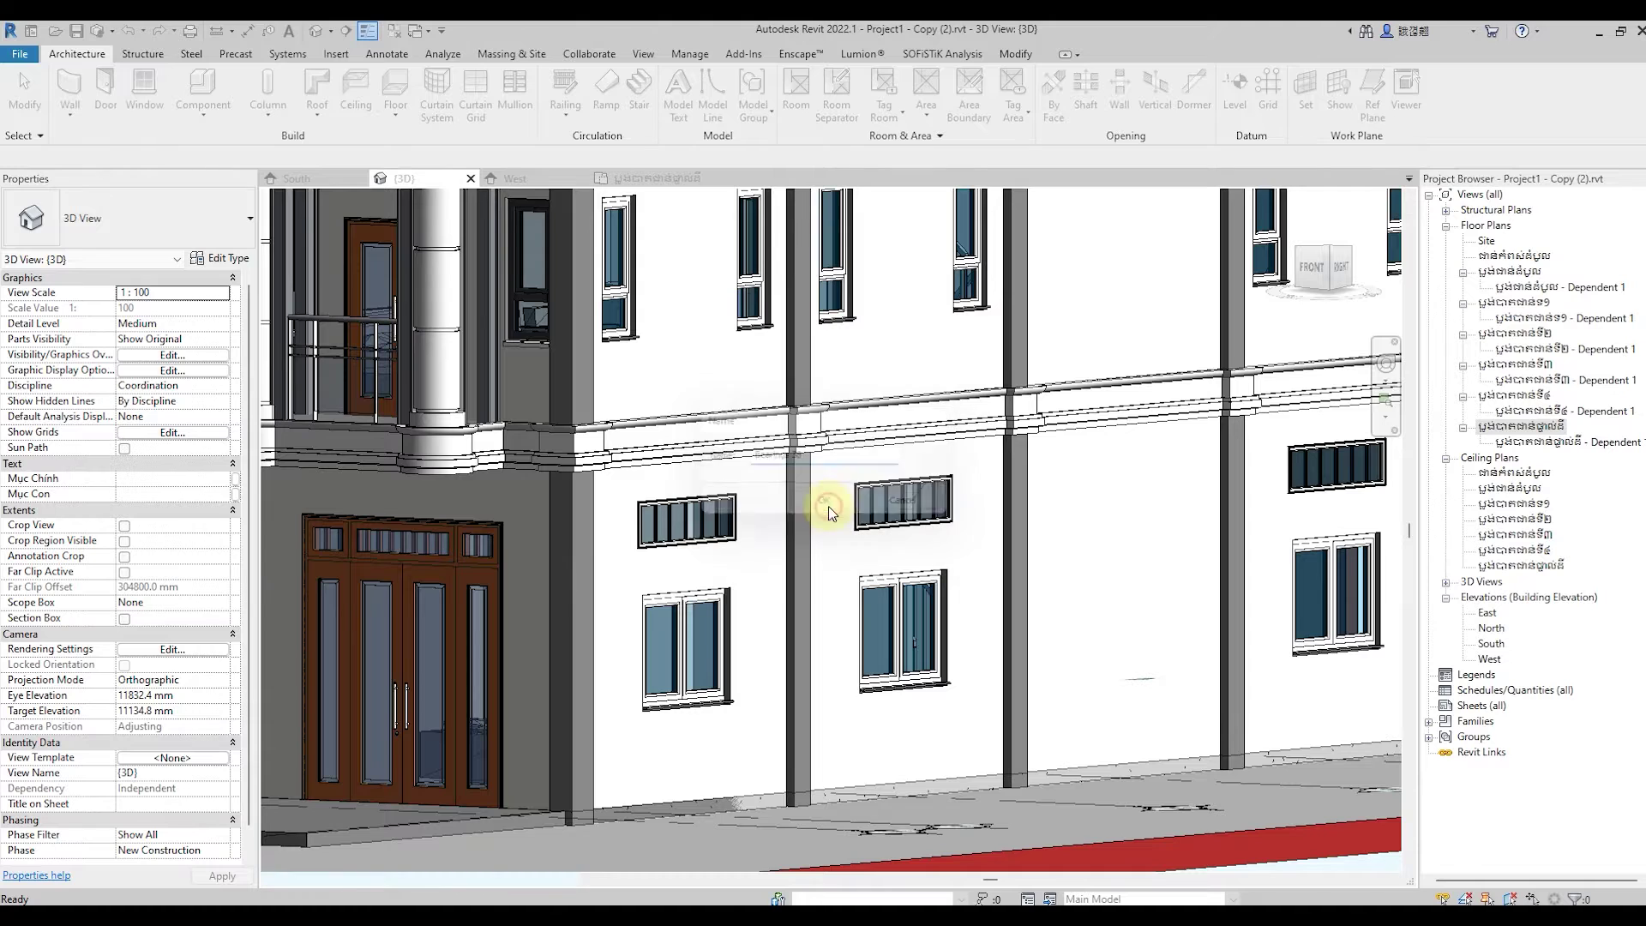
Start a sweep and pick the window's side and top edges as its path.
click(261, 86)
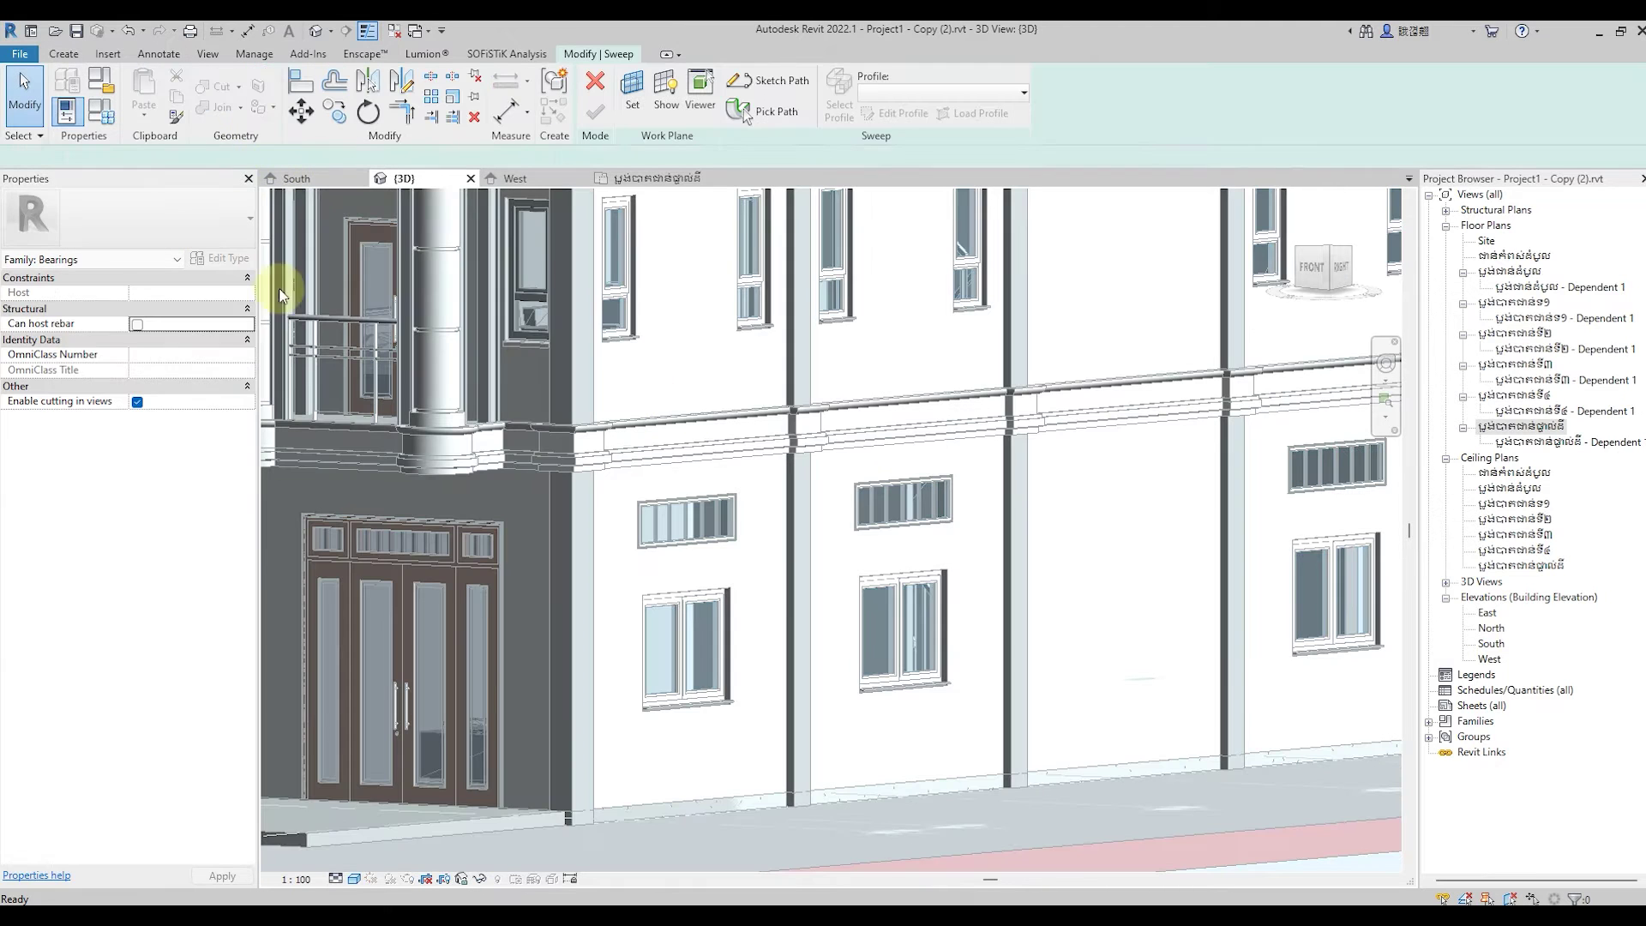
click(776, 107)
scroll(698, 618, up, 2)
scroll(625, 588, up, 3)
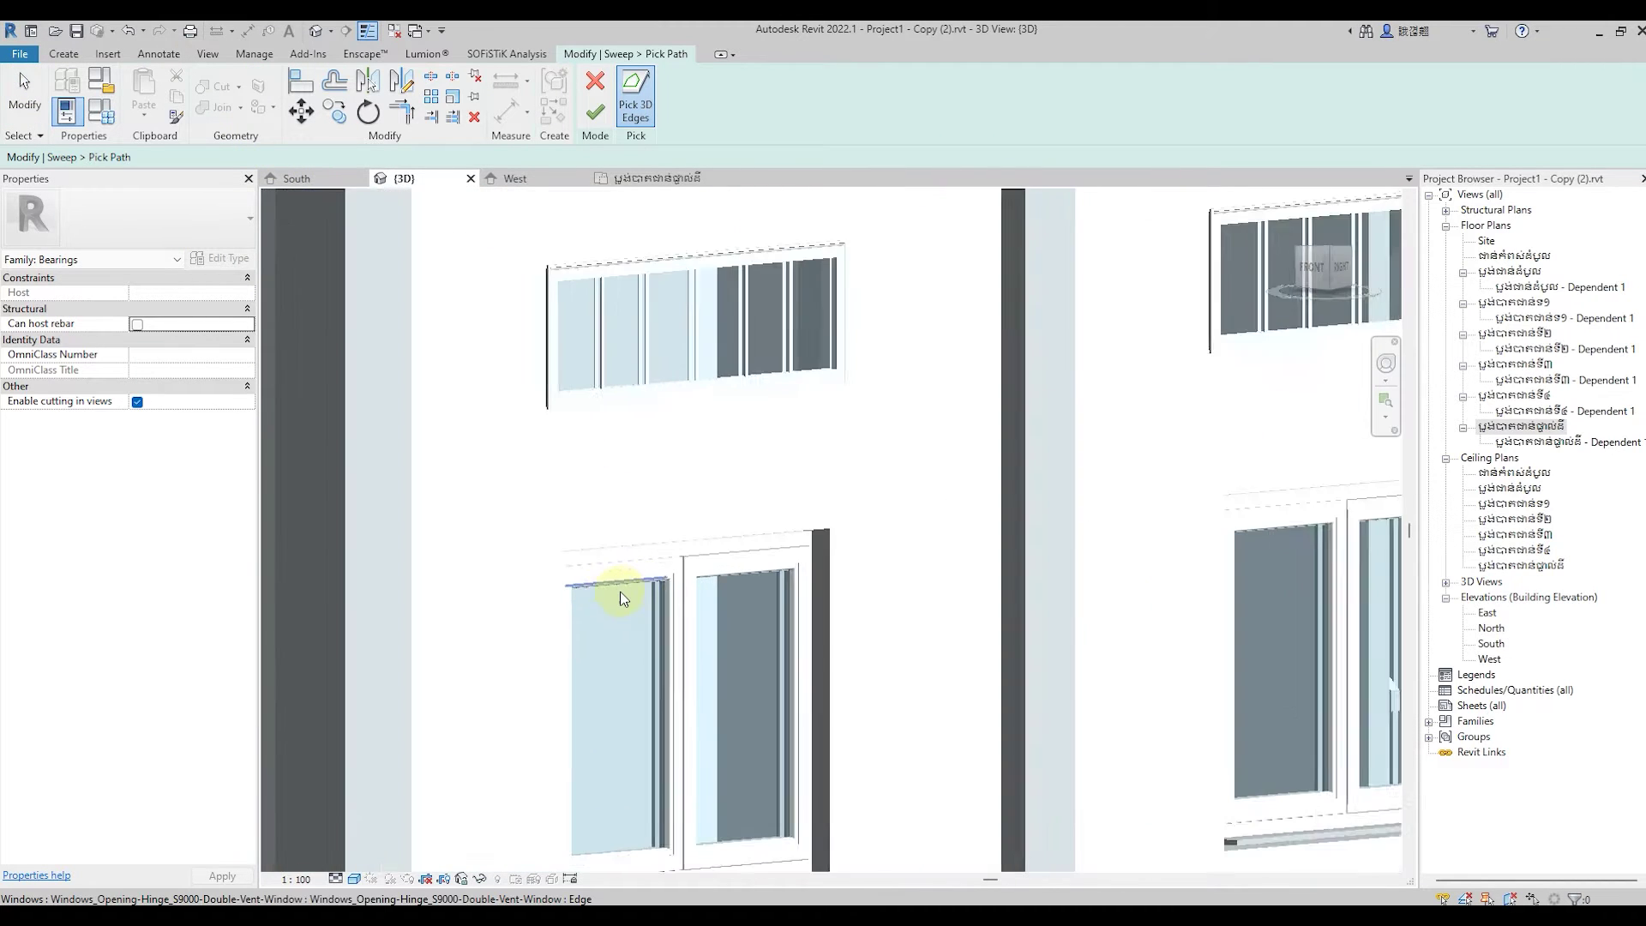
scroll(632, 569, up, 2)
click(983, 523)
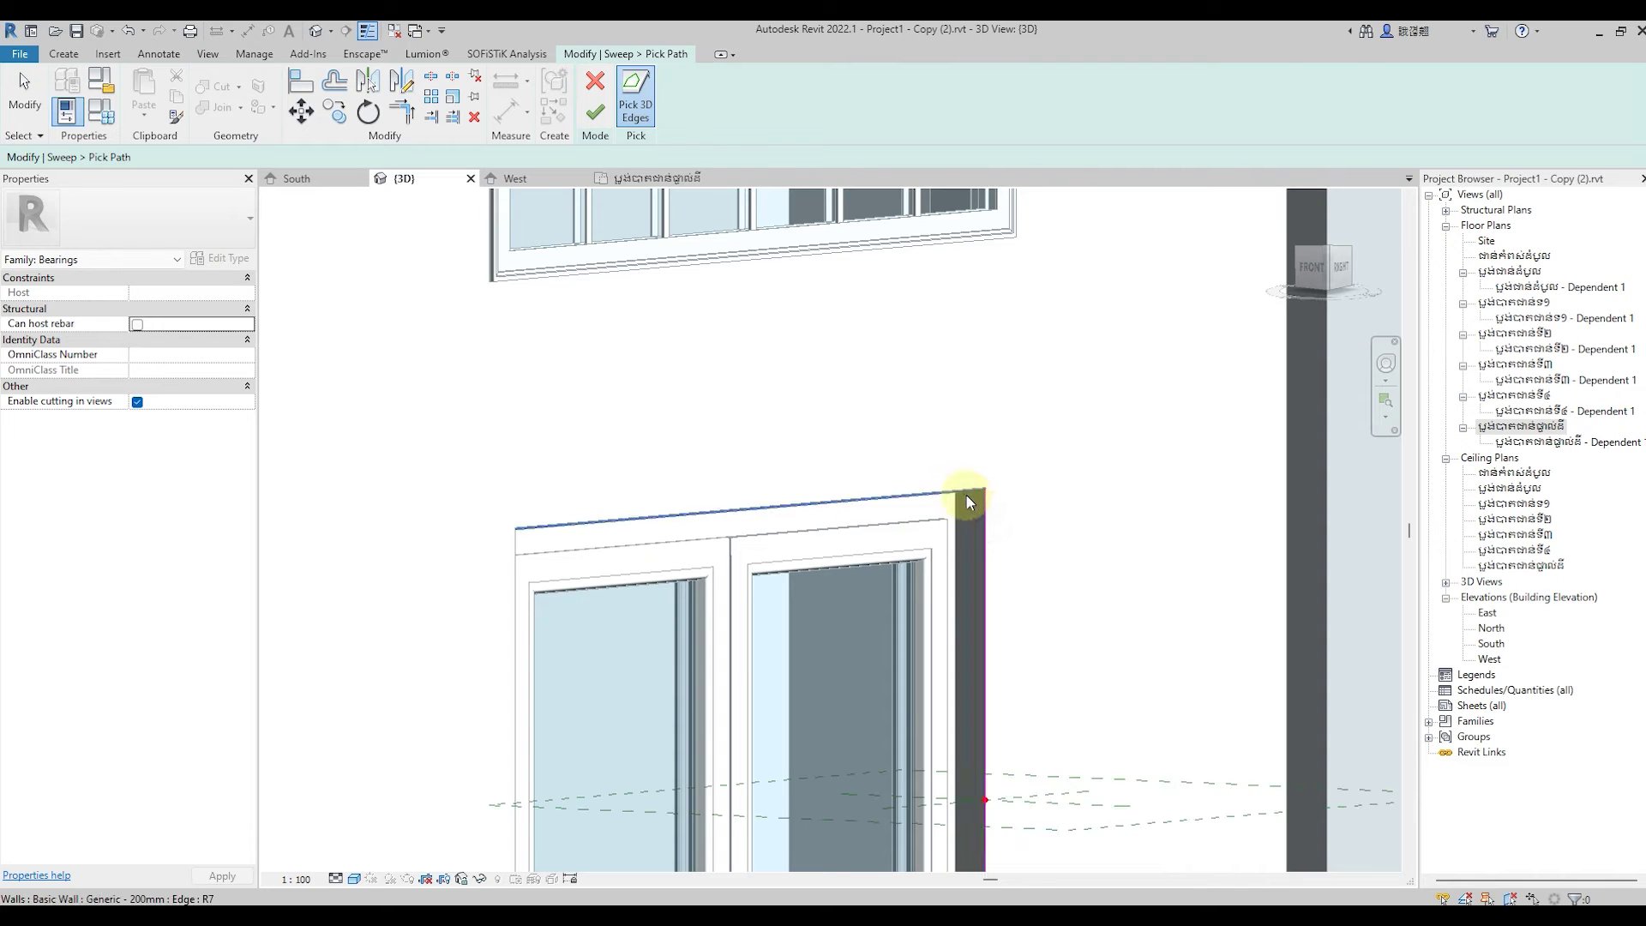
scroll(986, 463, up, 2)
scroll(926, 508, up, 2)
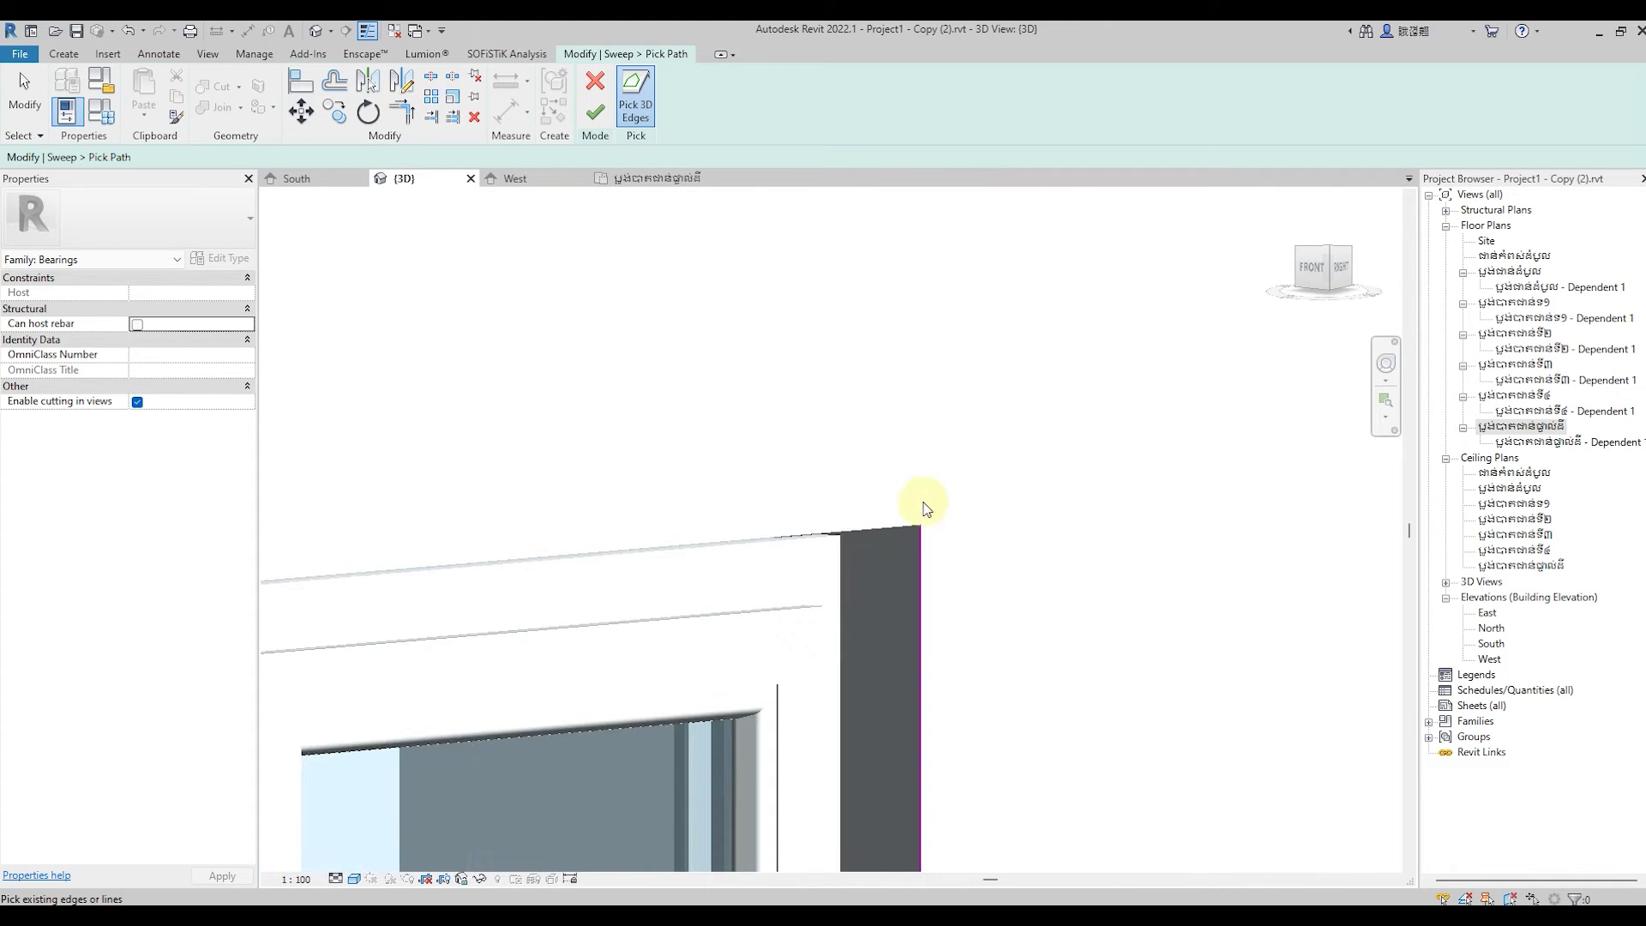
click(883, 519)
Add the left frame edge and the sill's bottom edge, then finish the path.
scroll(864, 433, down, 3)
scroll(631, 477, up, 2)
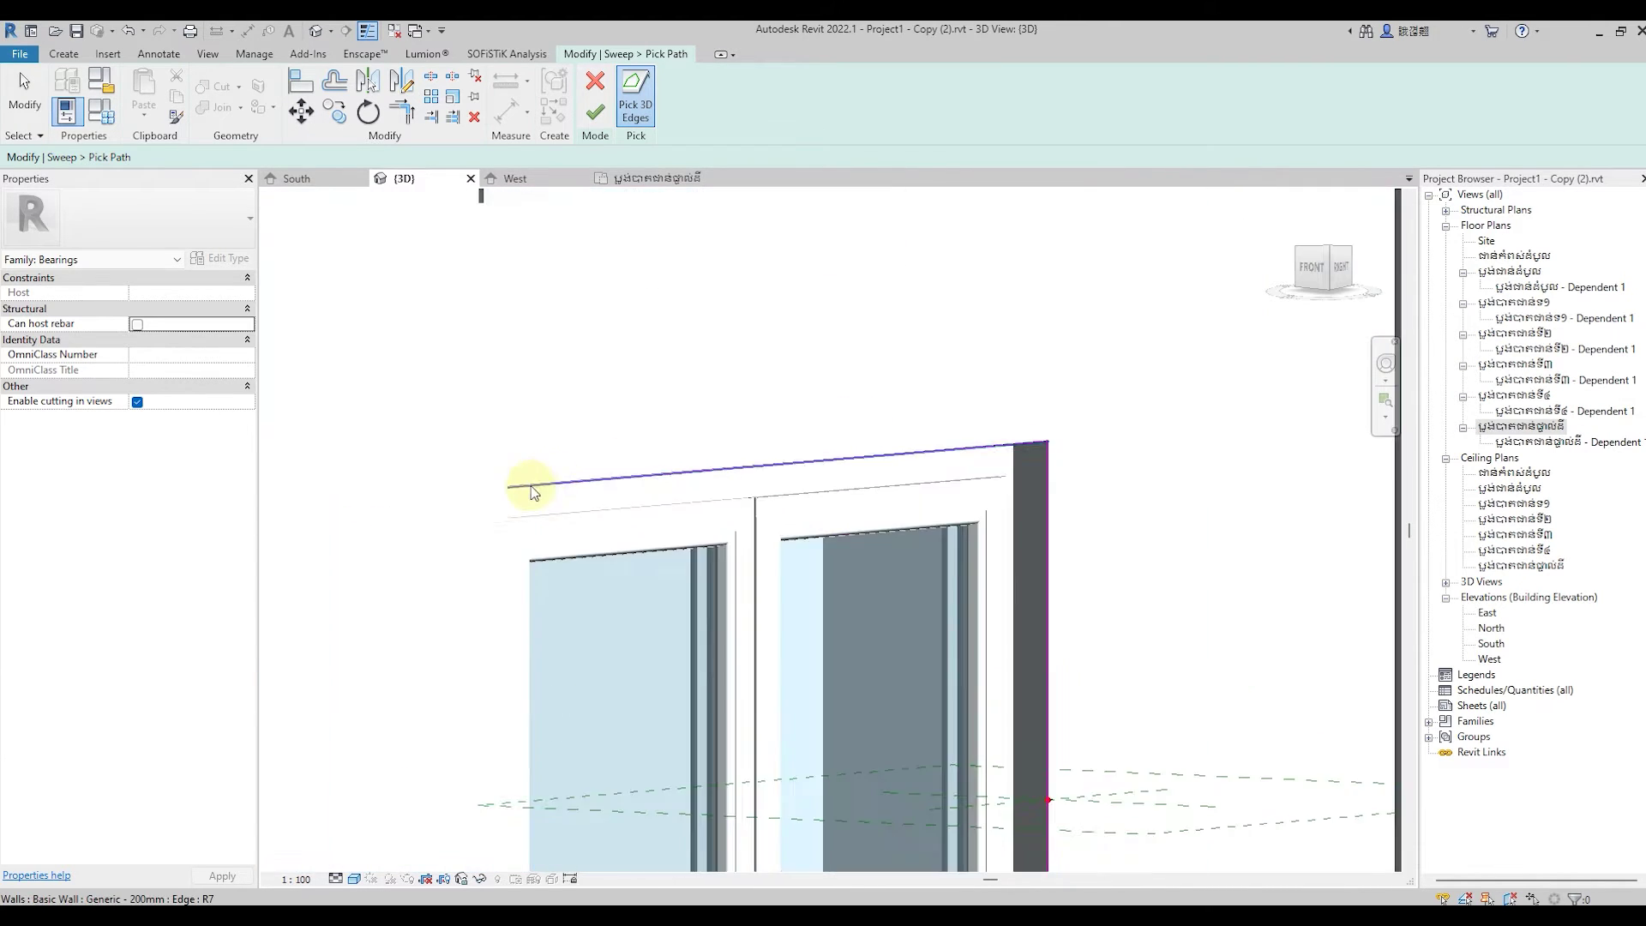
scroll(470, 497, up, 2)
scroll(478, 505, up, 1)
scroll(535, 515, down, 1)
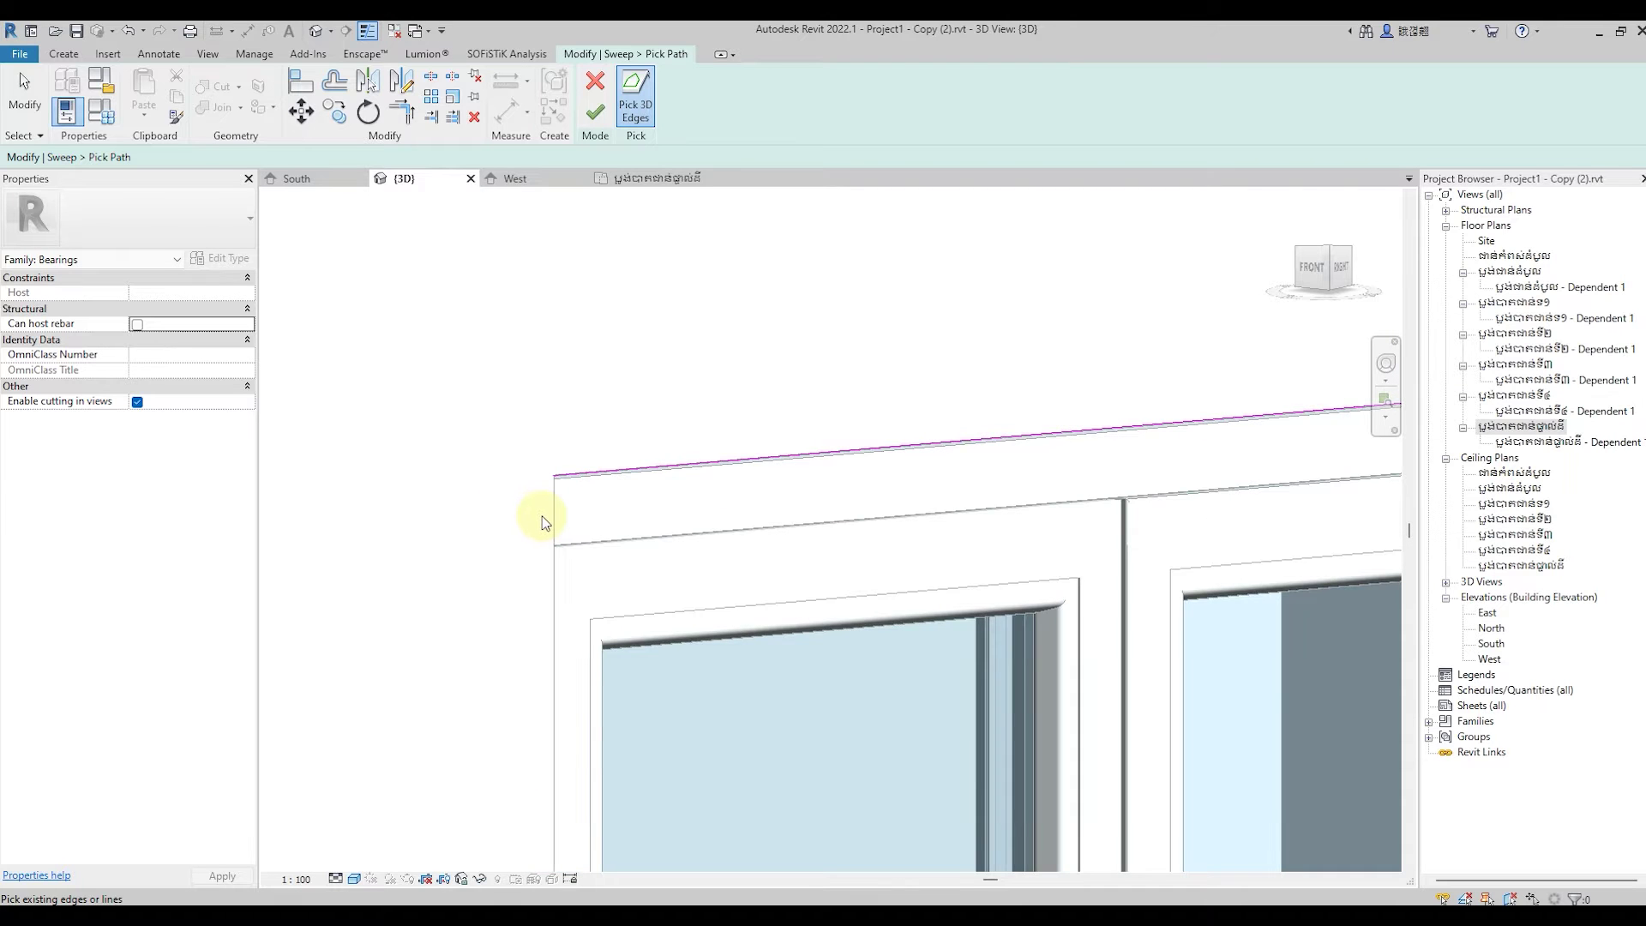
click(551, 515)
scroll(491, 464, down, 1)
scroll(489, 457, down, 2)
scroll(827, 540, down, 1)
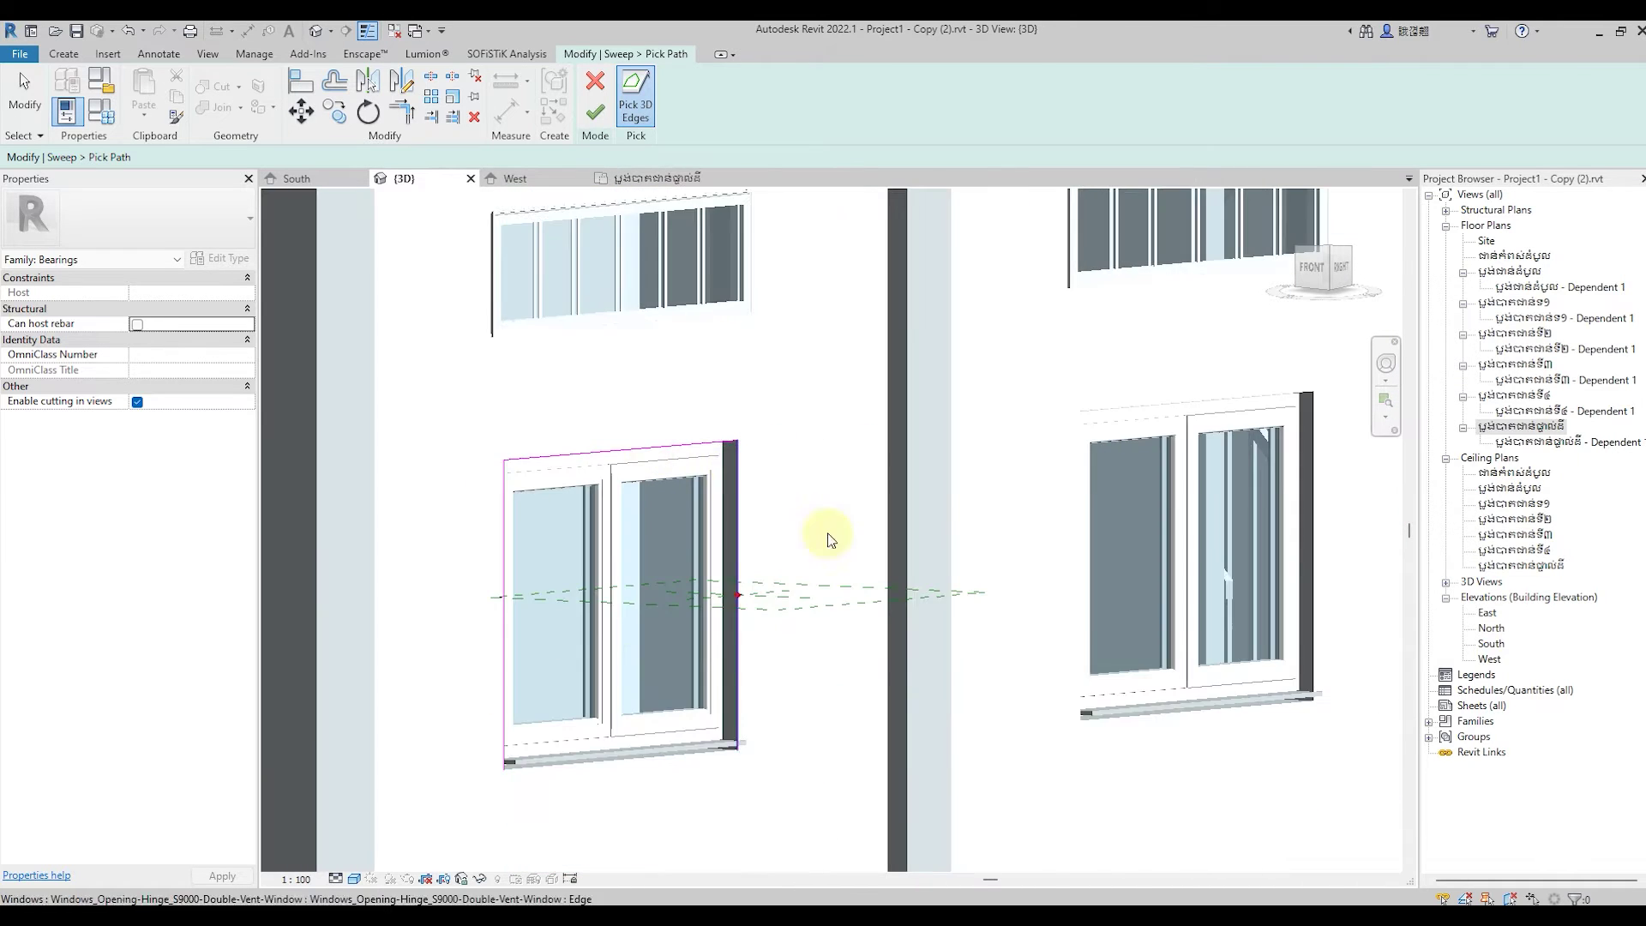
scroll(625, 815, up, 1)
scroll(274, 804, up, 2)
scroll(379, 751, up, 2)
scroll(384, 751, up, 1)
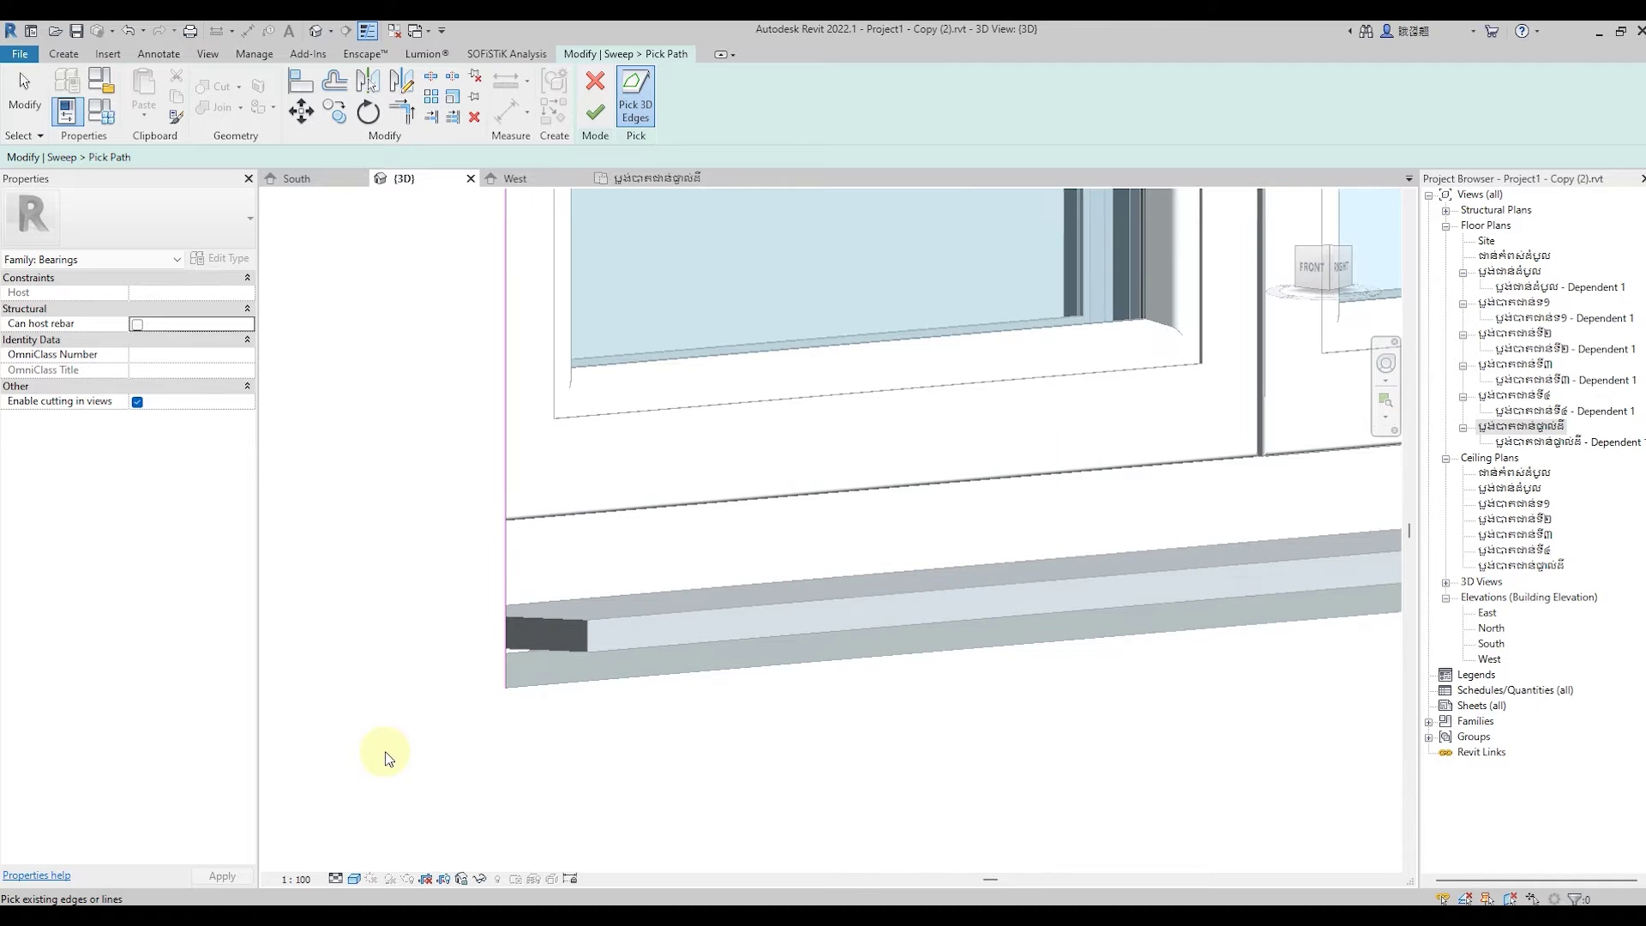
click(536, 691)
scroll(569, 763, down, 2)
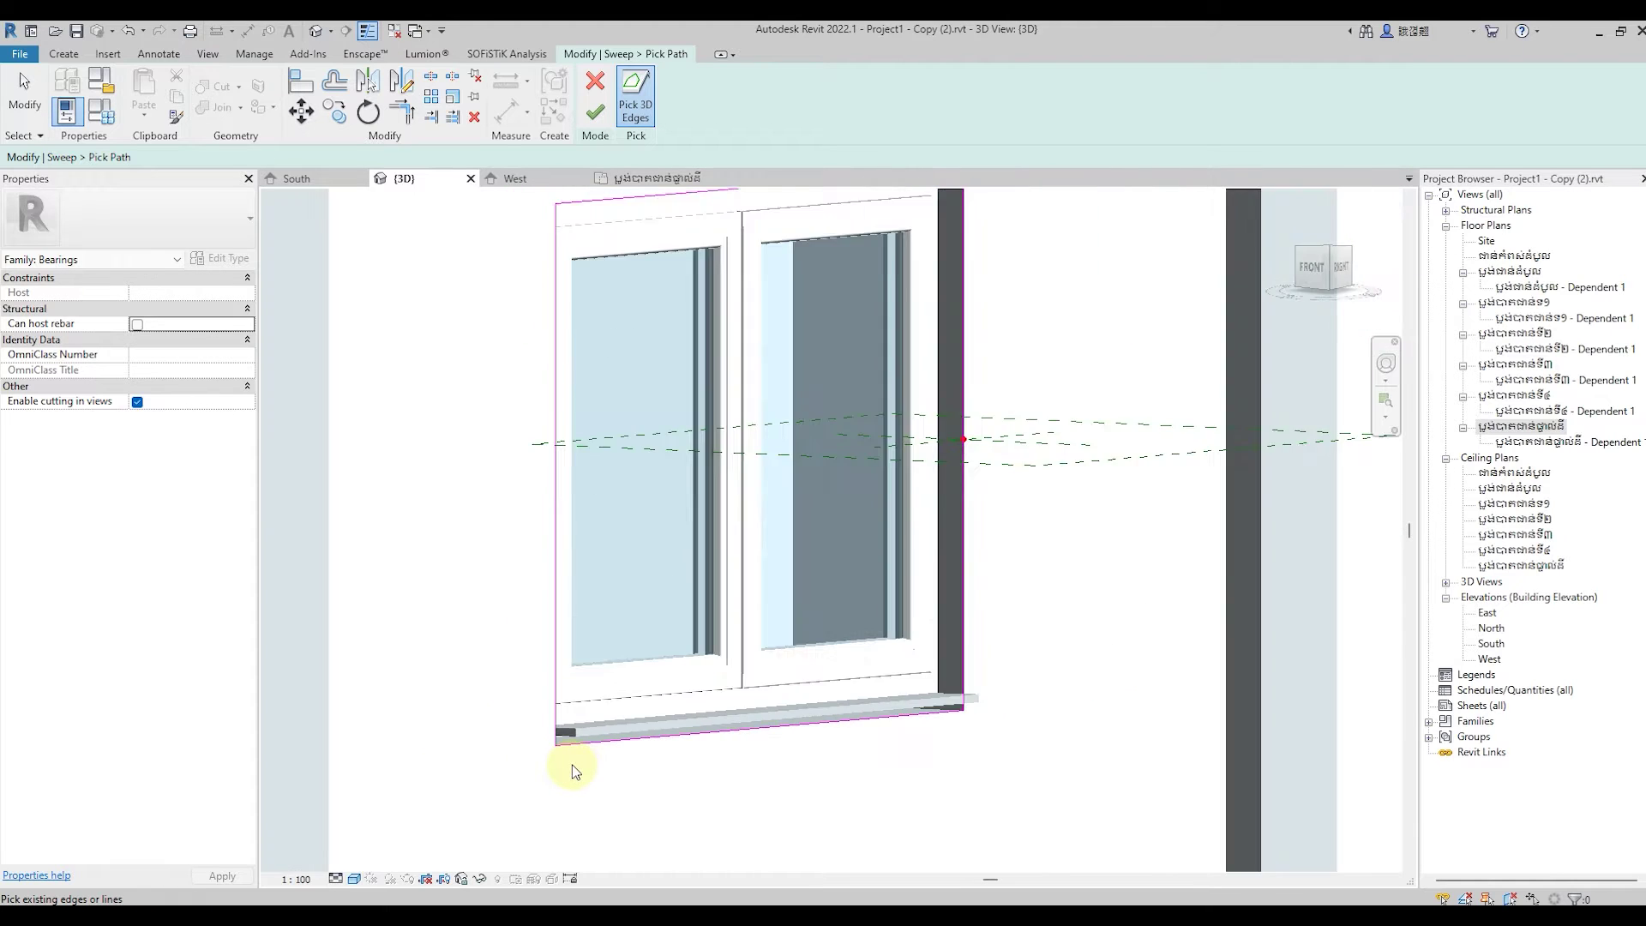
scroll(569, 754, down, 1)
click(595, 112)
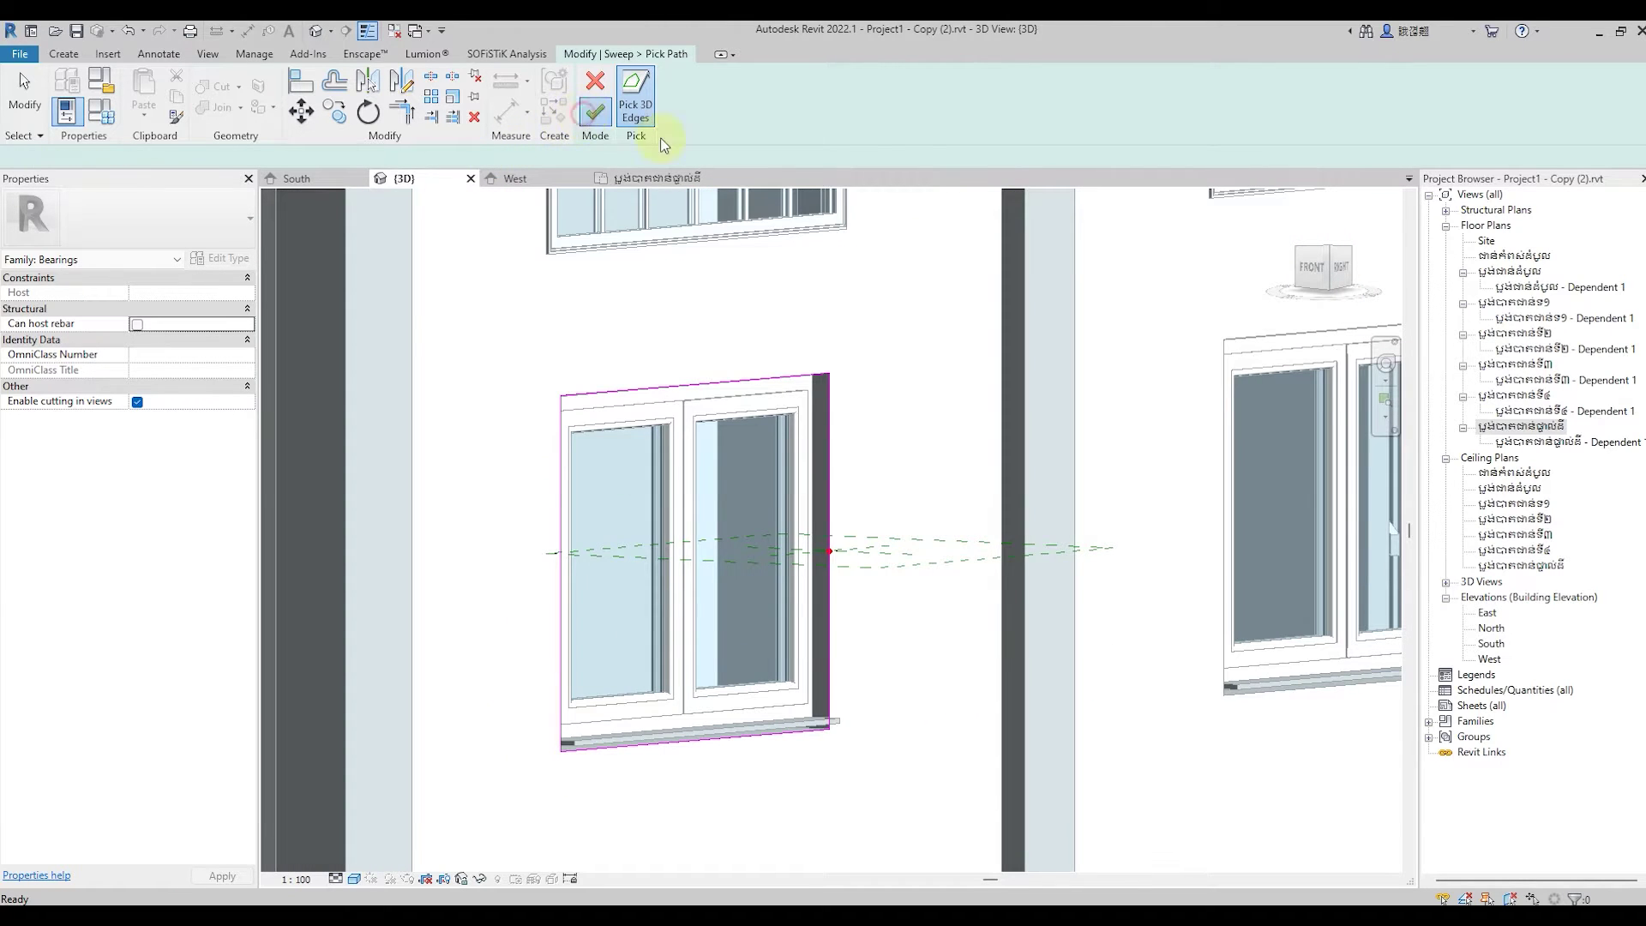
Sketch a rectangular sweep profile at the start point of the path.
click(903, 120)
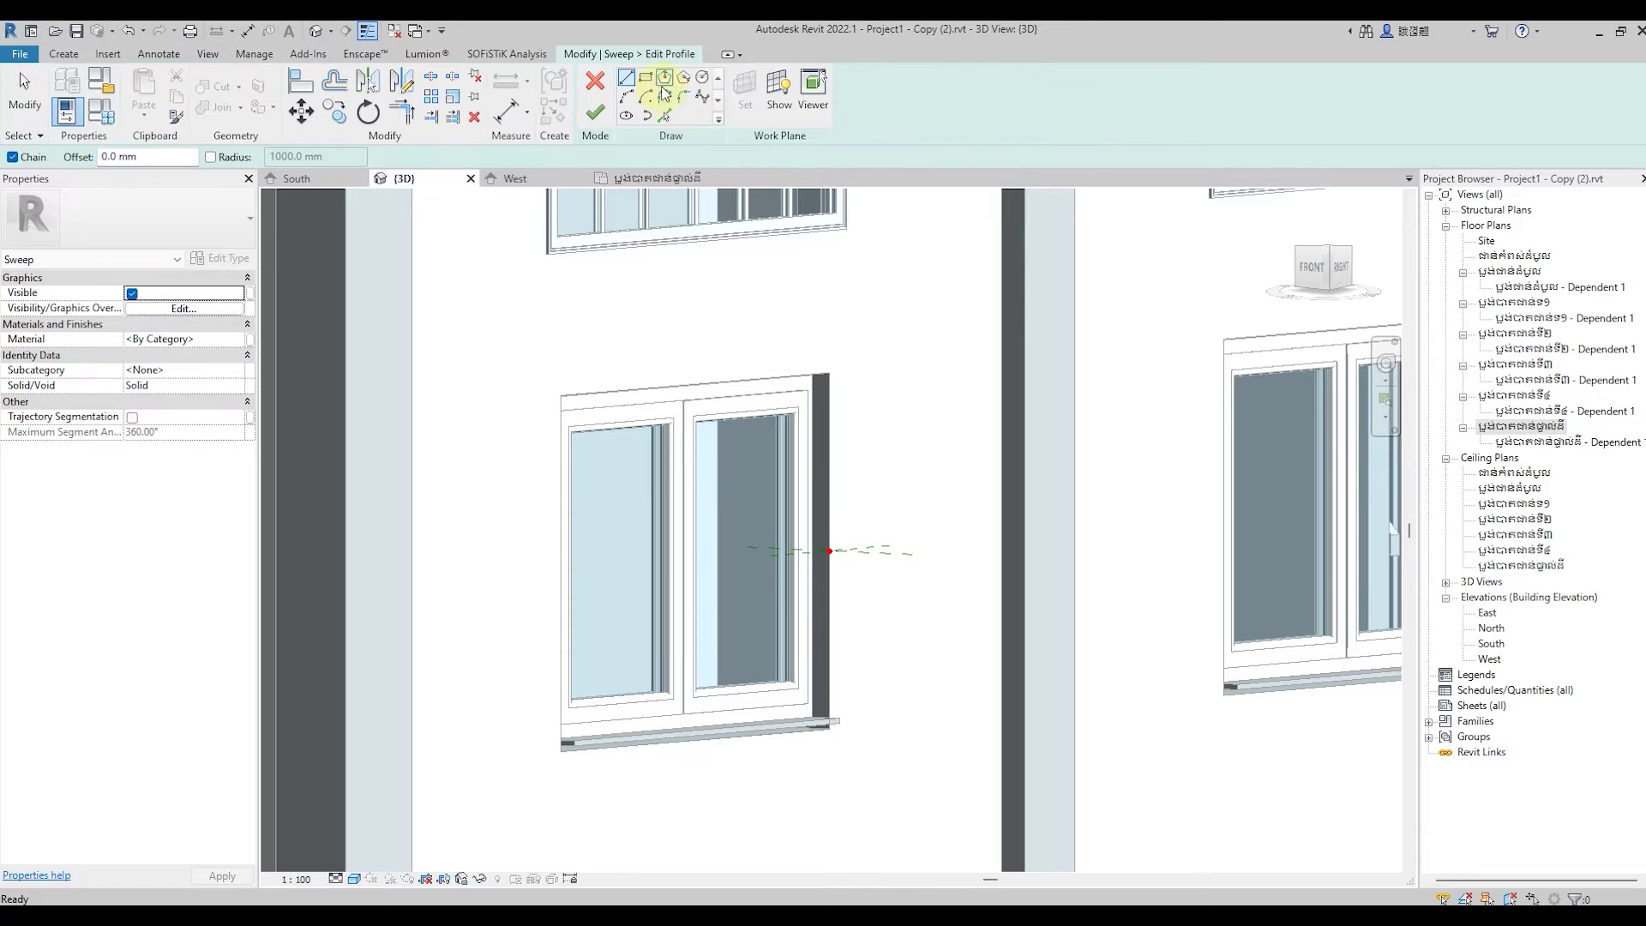
scroll(847, 550, up, 2)
scroll(847, 550, up, 3)
scroll(841, 548, up, 3)
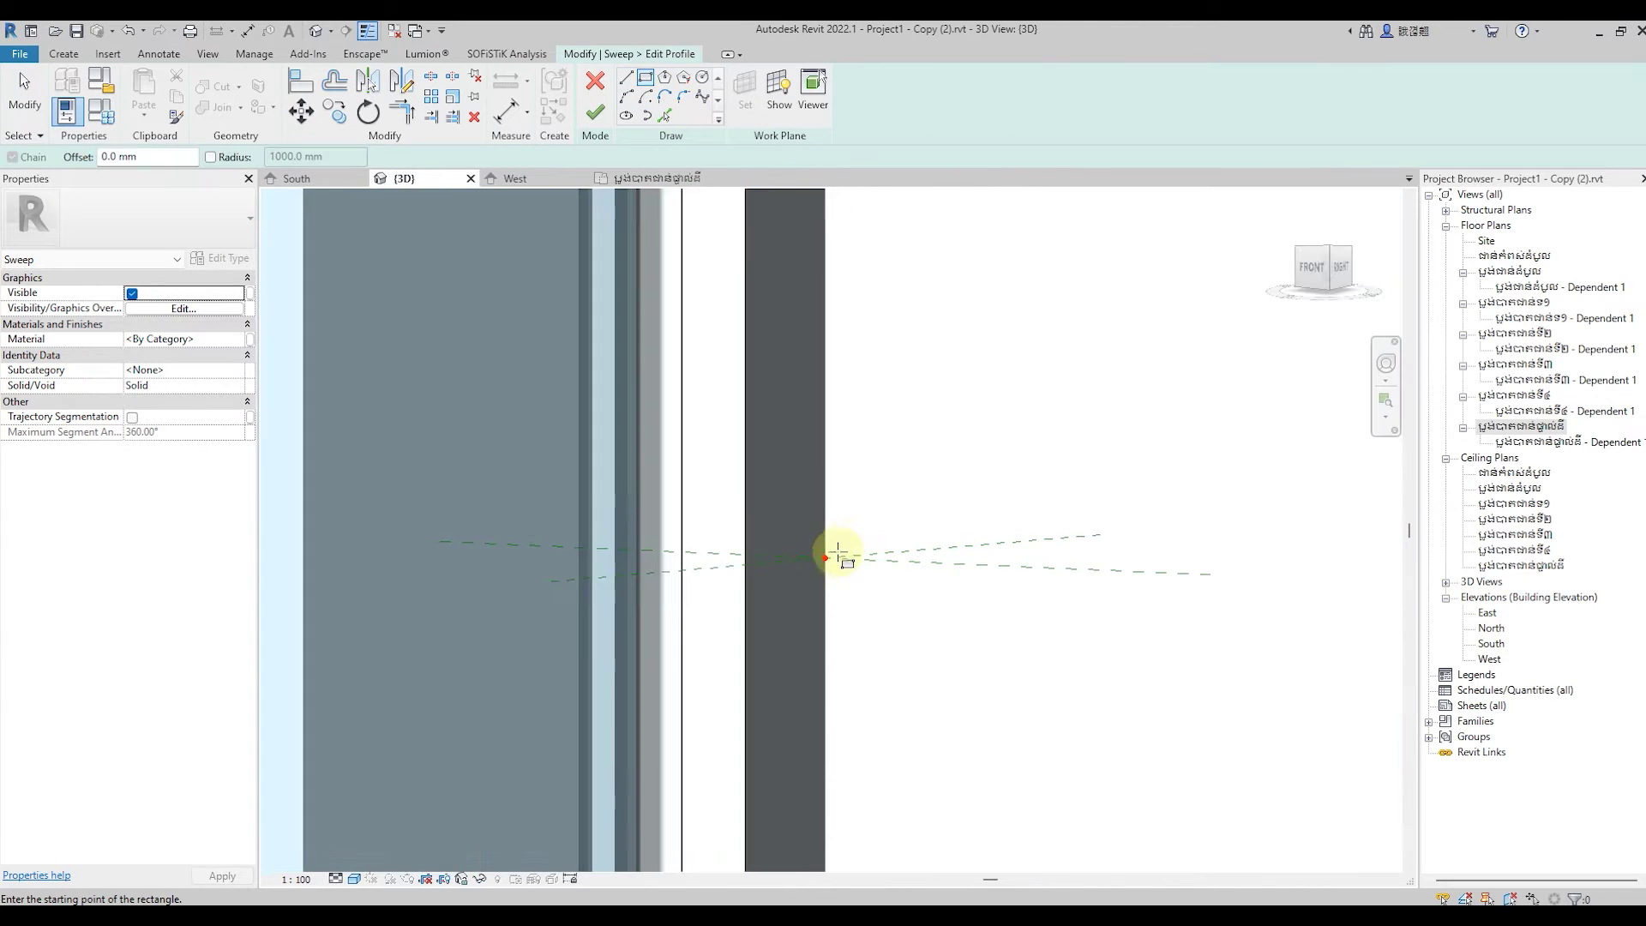
scroll(825, 558, up, 3)
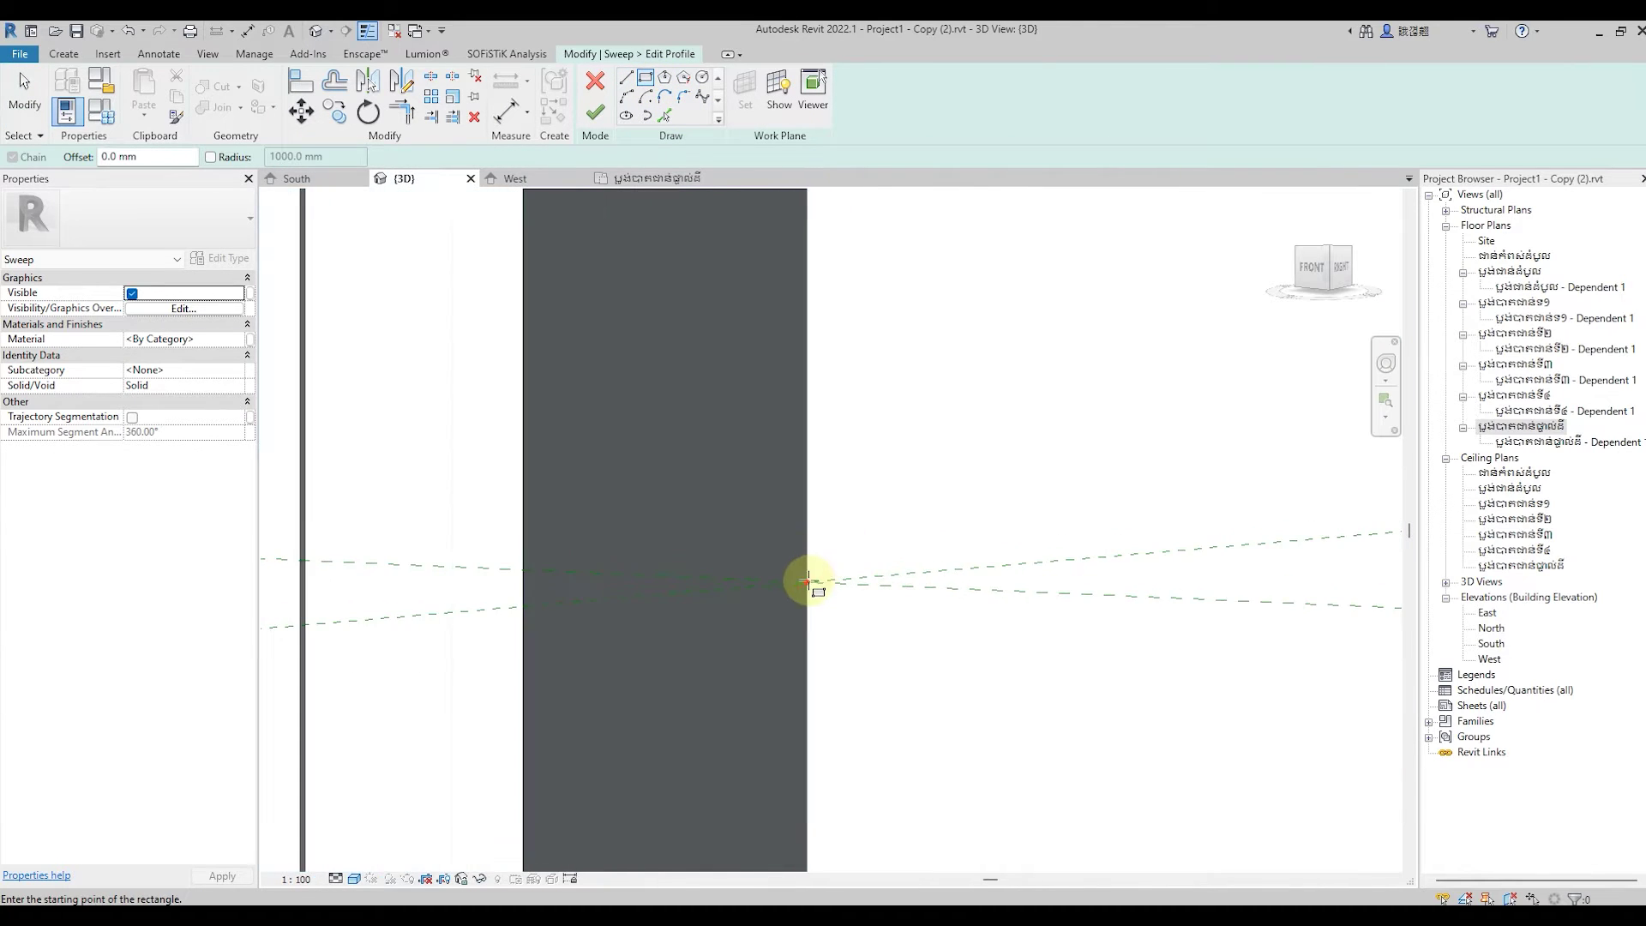
click(806, 581)
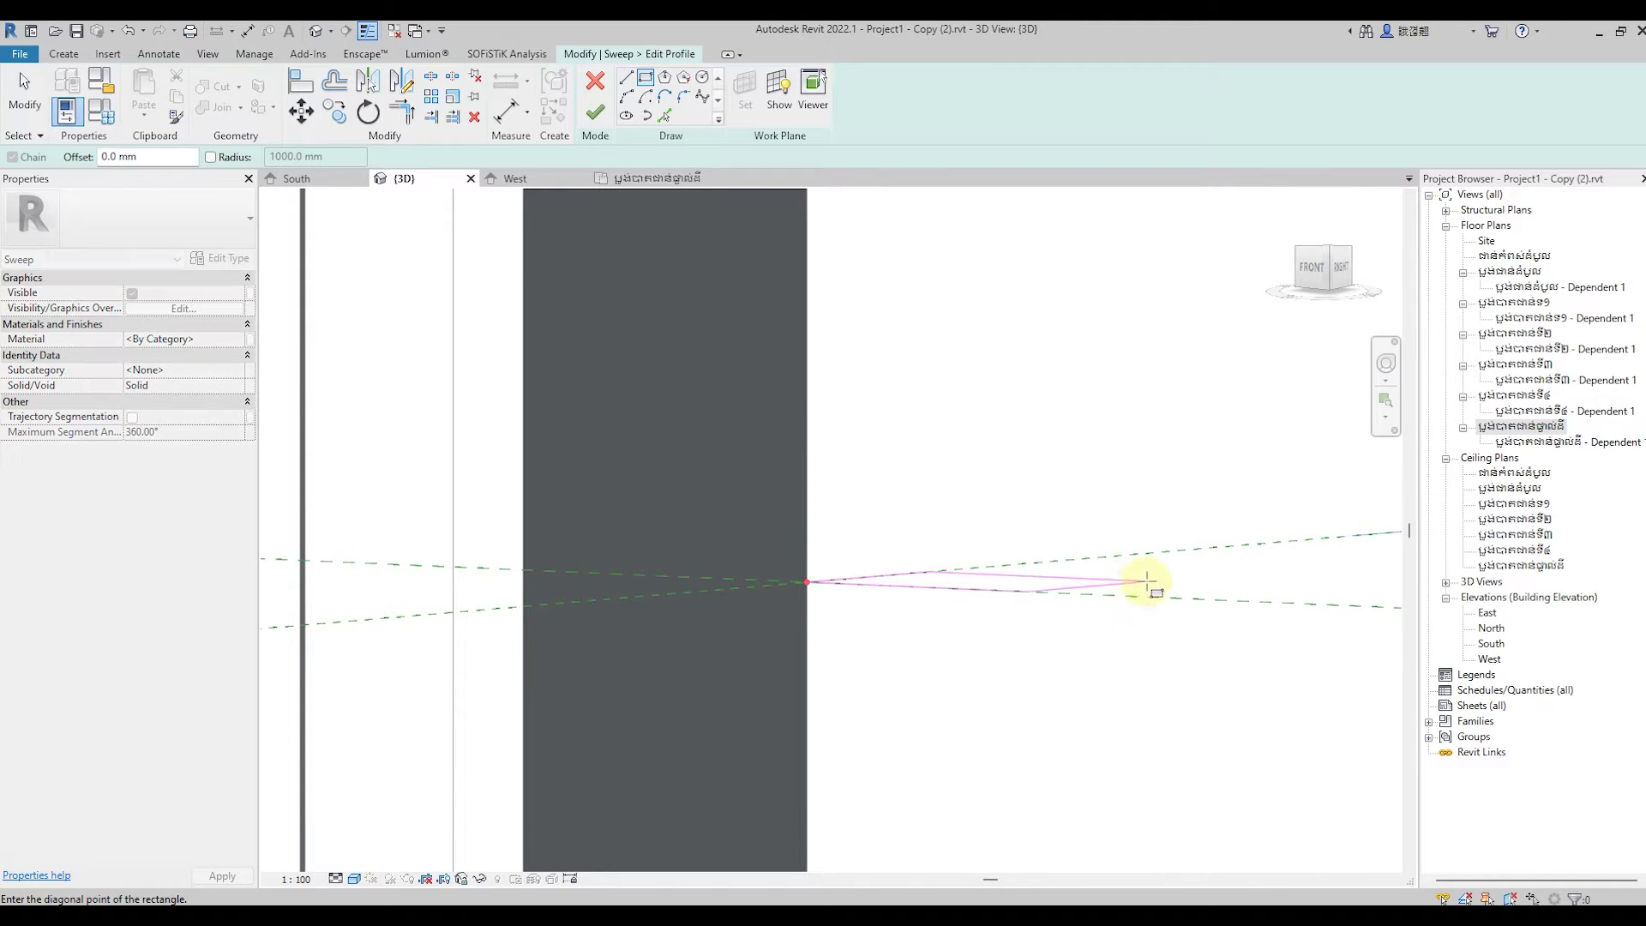
click(1150, 580)
click(26, 94)
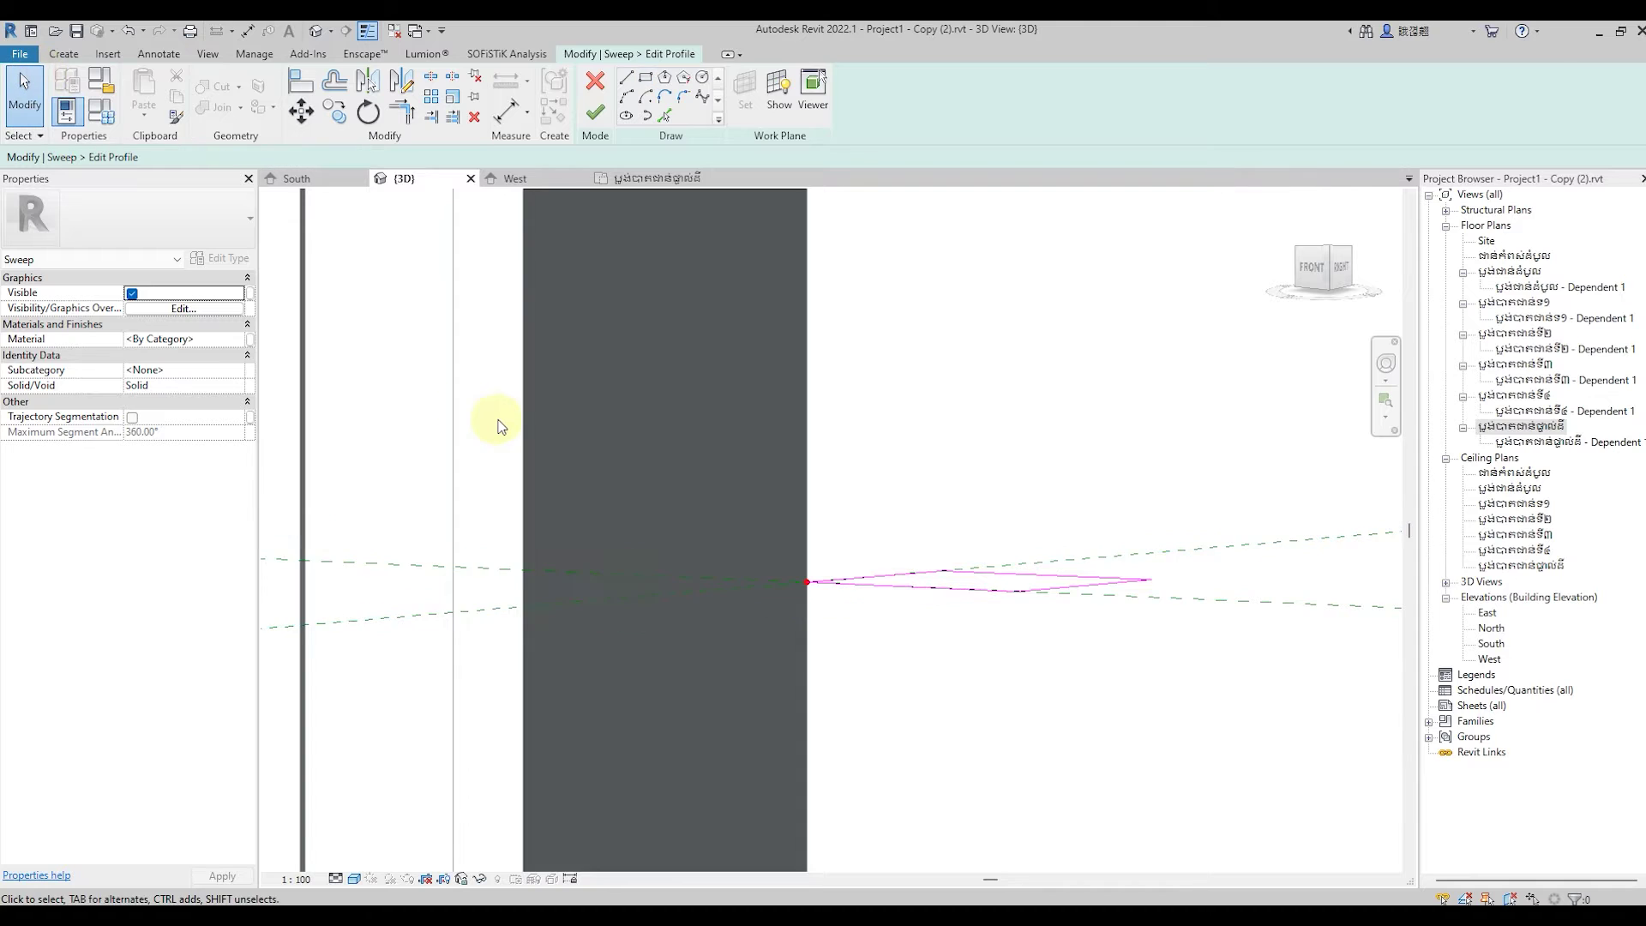
Set one side of the profile rectangle to 50 mm.
scroll(495, 423, down, 2)
scroll(558, 404, down, 2)
mouse_move(784, 501)
shift+middle_down()
mouse_move(701, 492)
mouse_move(724, 709)
shift+middle_up()
scroll(737, 677, up, 2)
scroll(665, 514, up, 2)
scroll(646, 512, down, 2)
scroll(645, 518, down, 2)
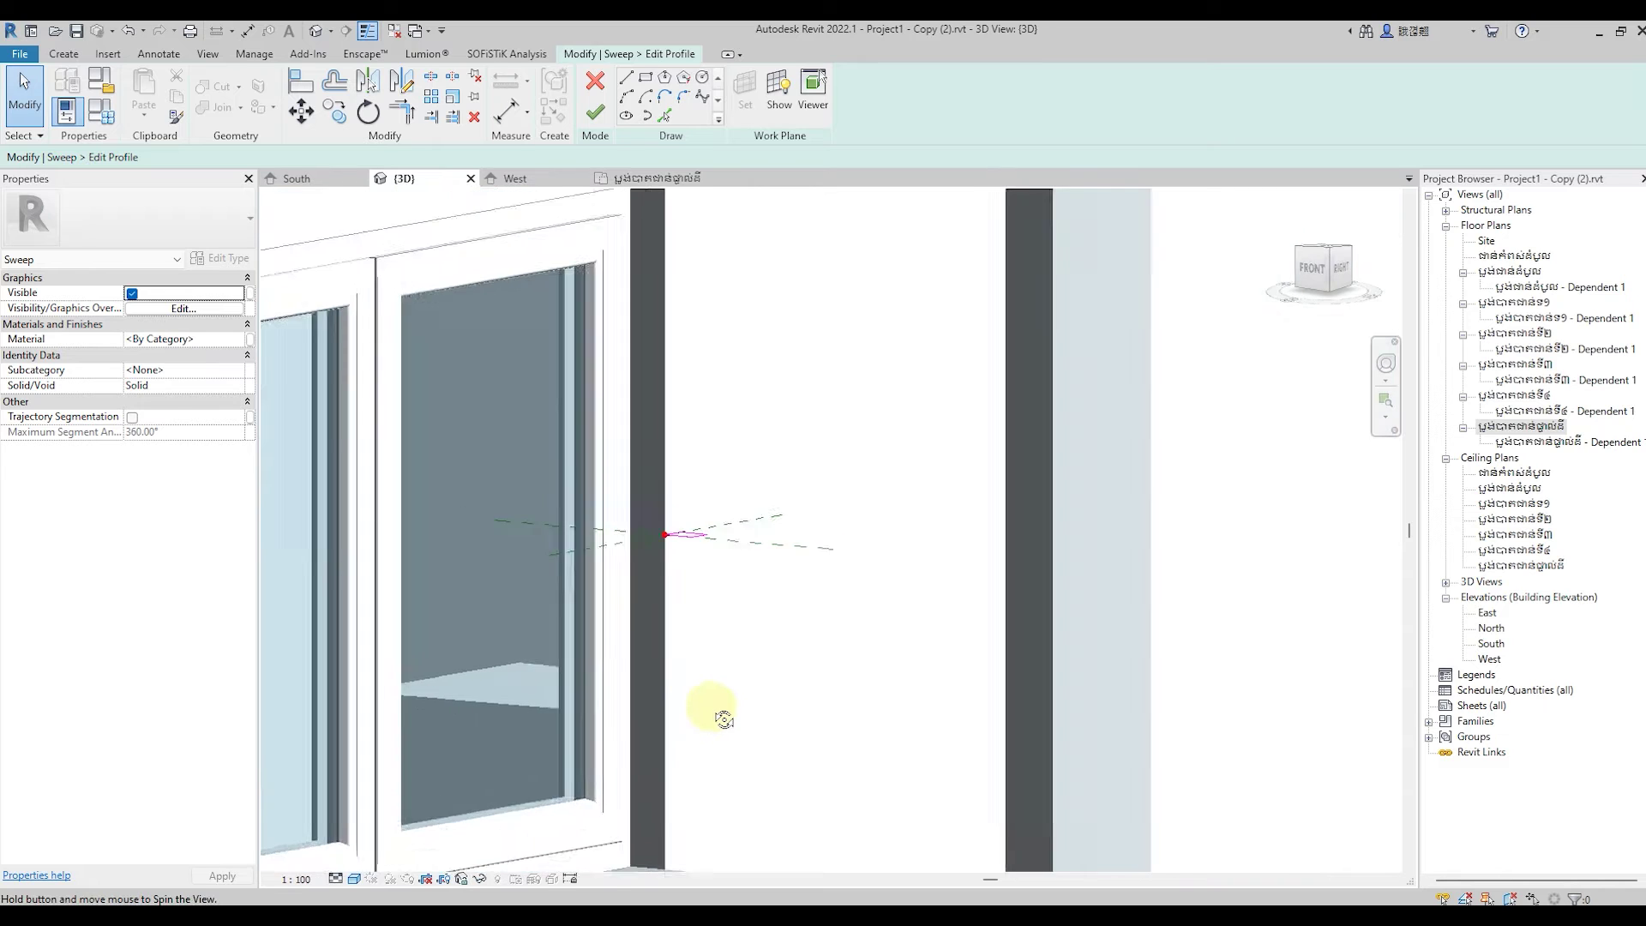
scroll(728, 703, up, 2)
scroll(801, 617, up, 1)
scroll(790, 573, up, 3)
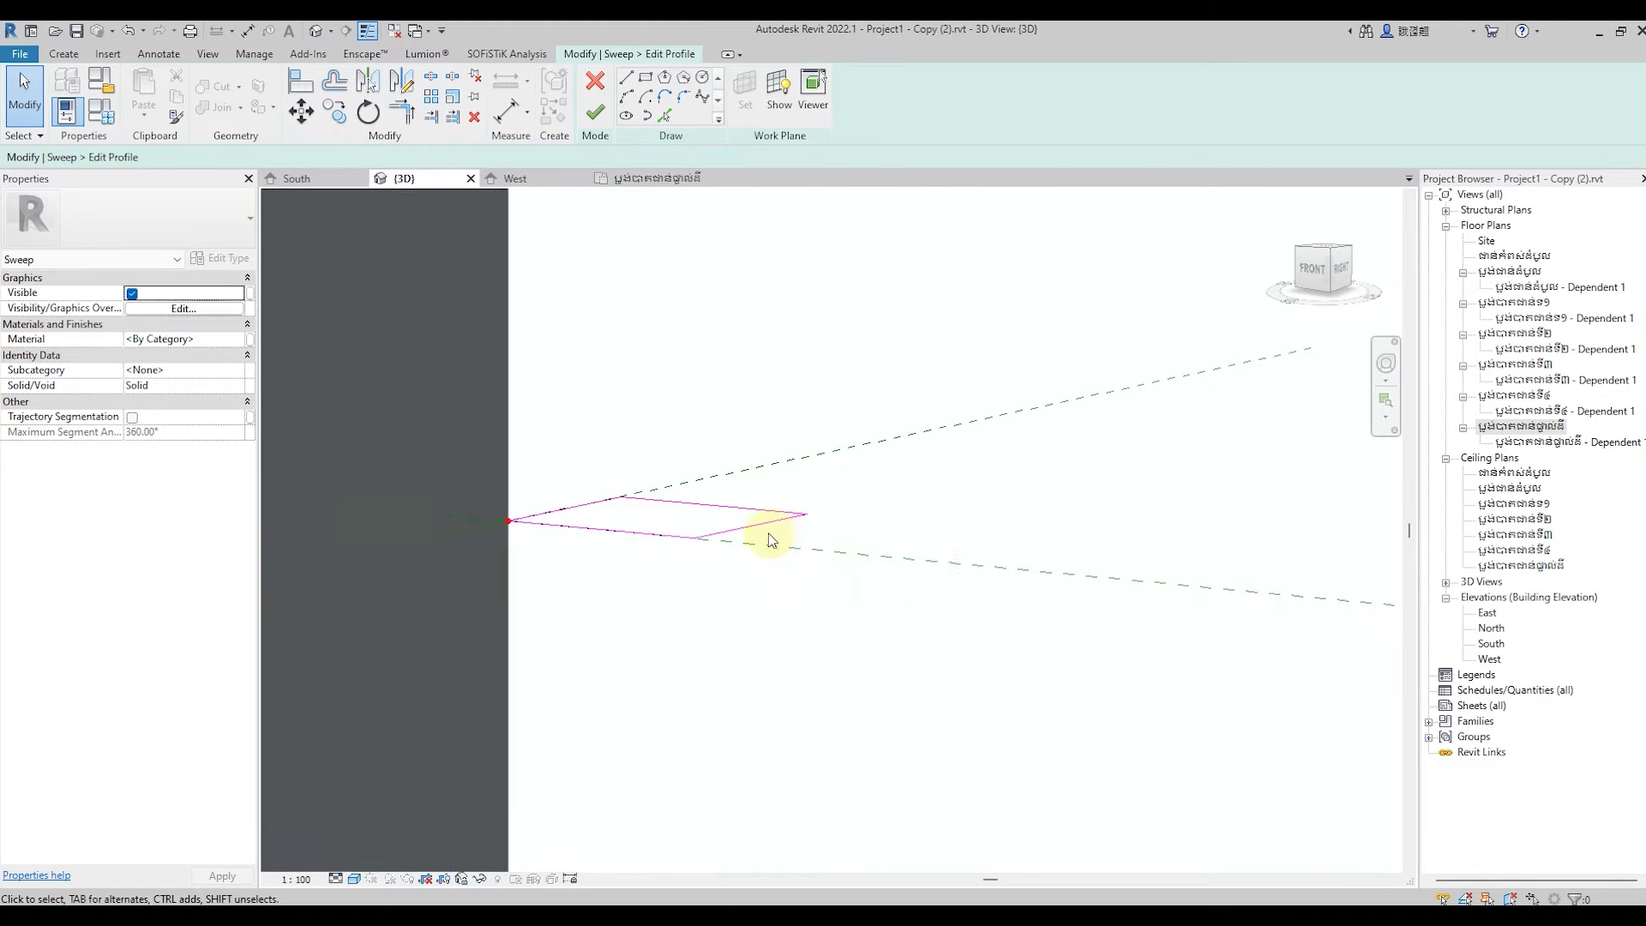
scroll(754, 540, up, 2)
click(735, 528)
click(523, 521)
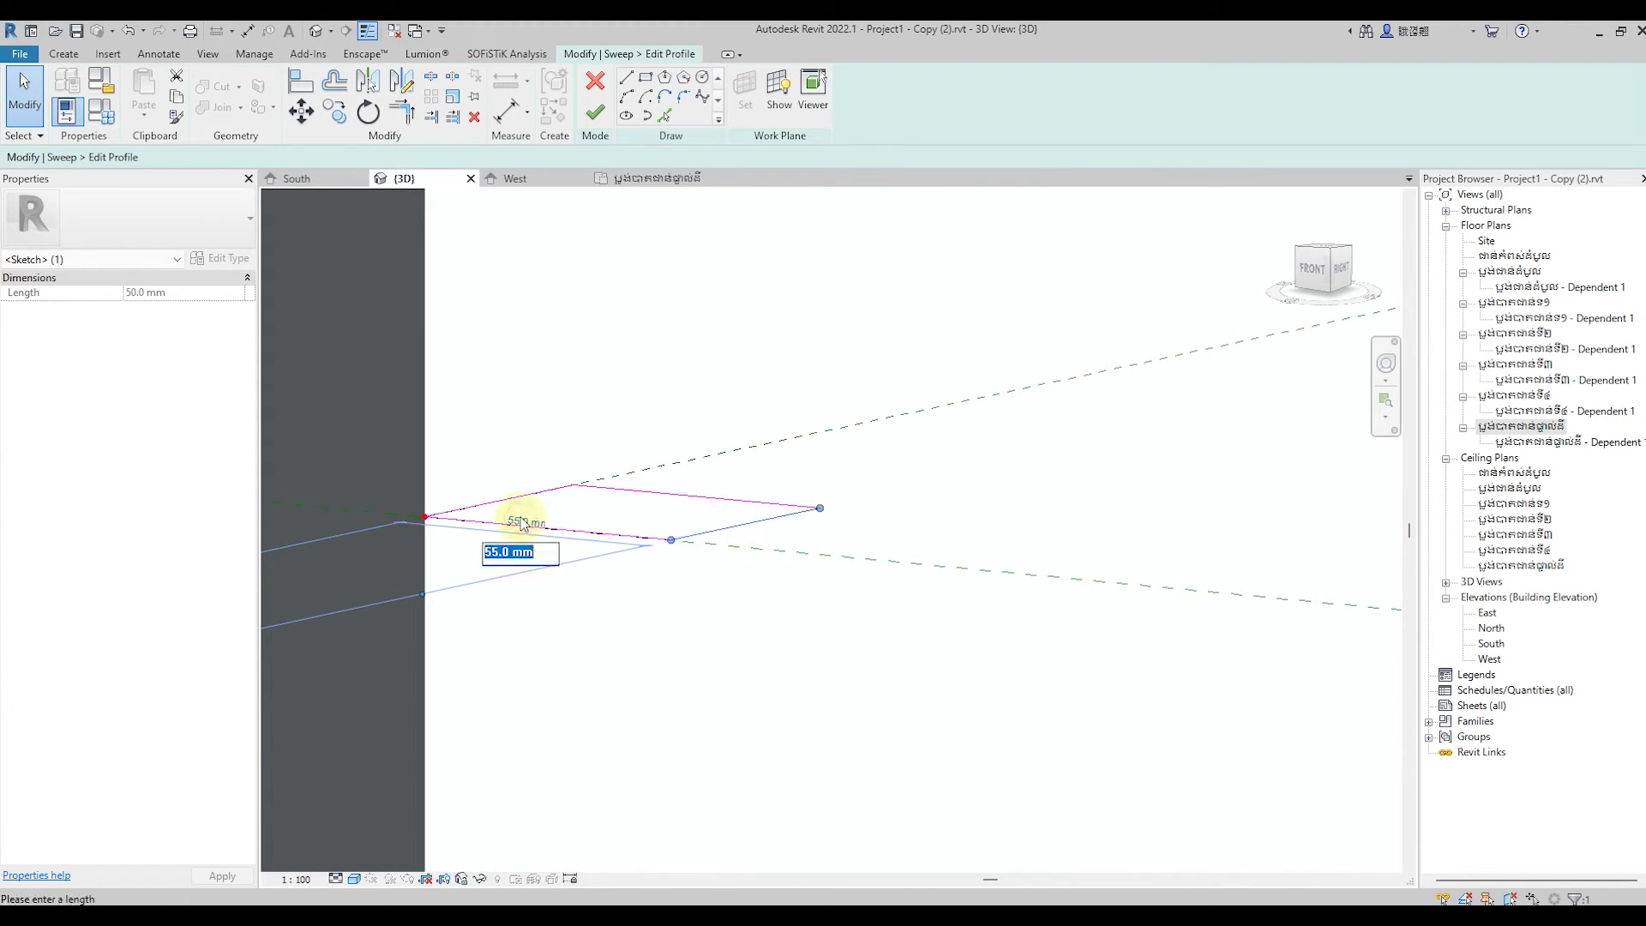
text(50)
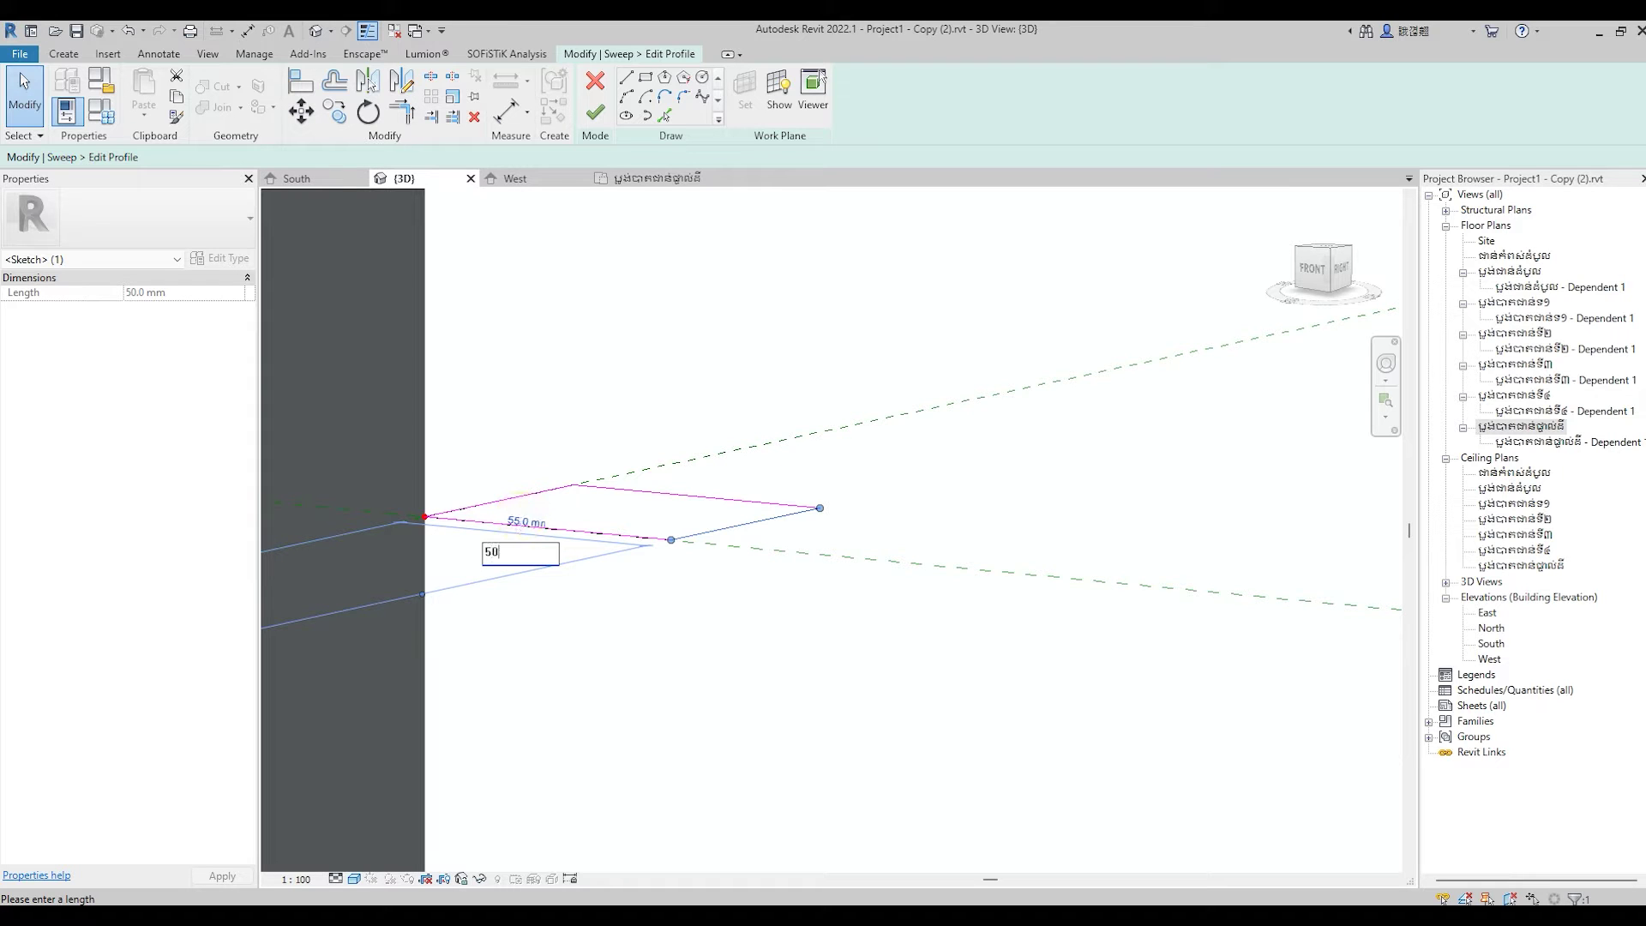
key(Return)
Check the lengths of the profile's right-hand sides and reposition the view.
click(526, 380)
scroll(611, 506, up, 2)
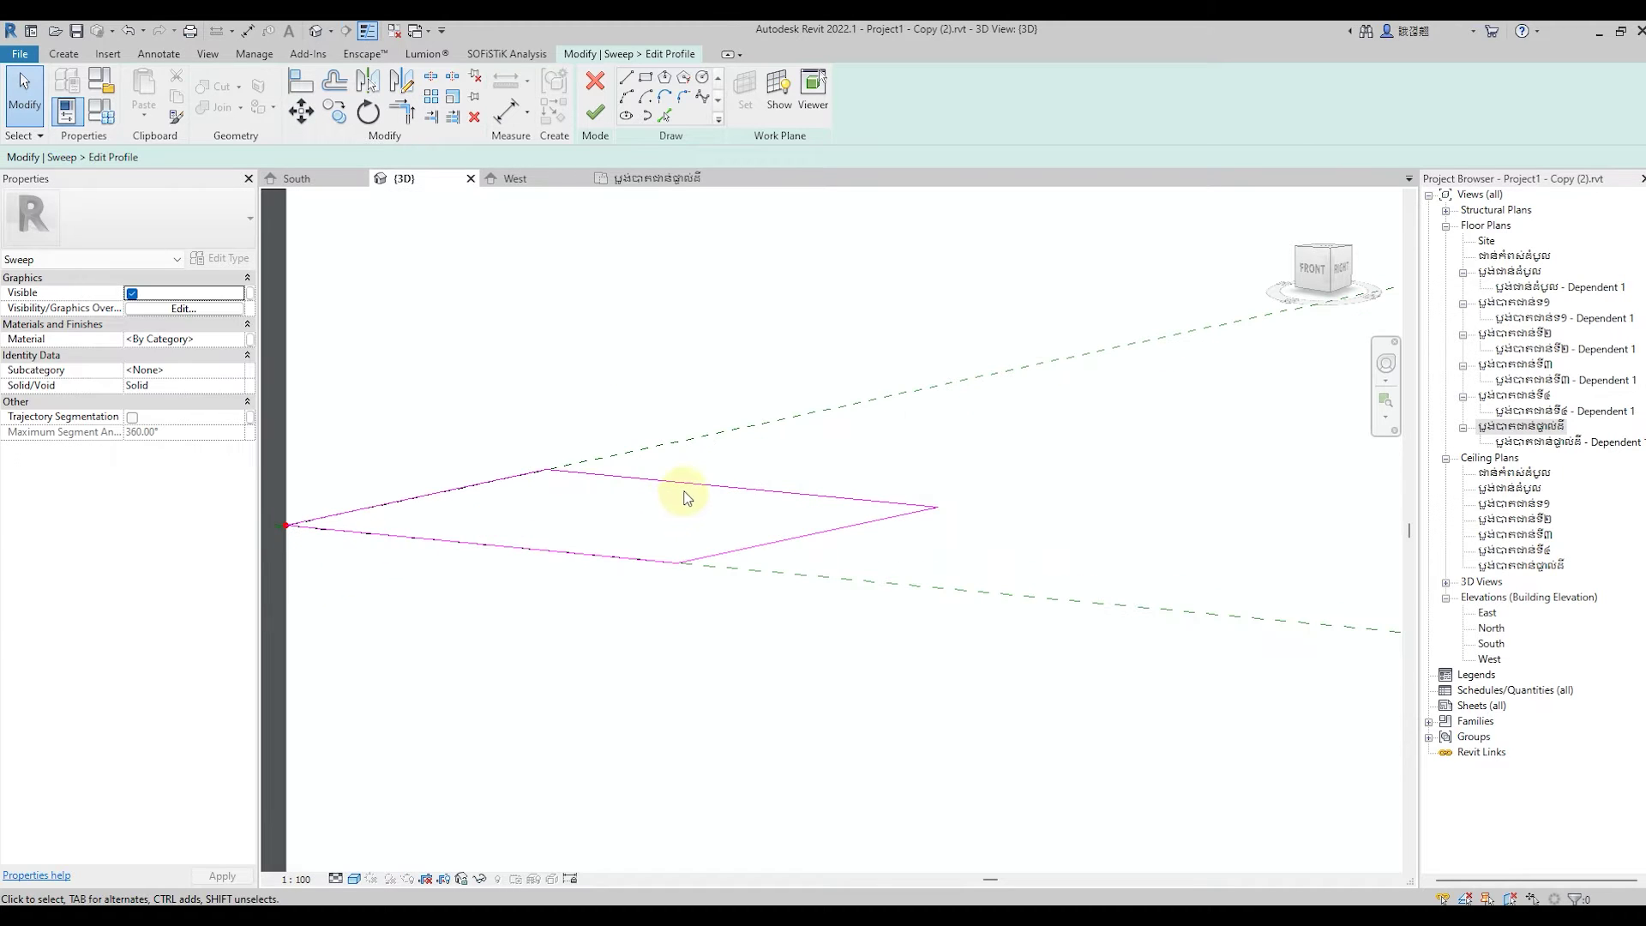
click(681, 483)
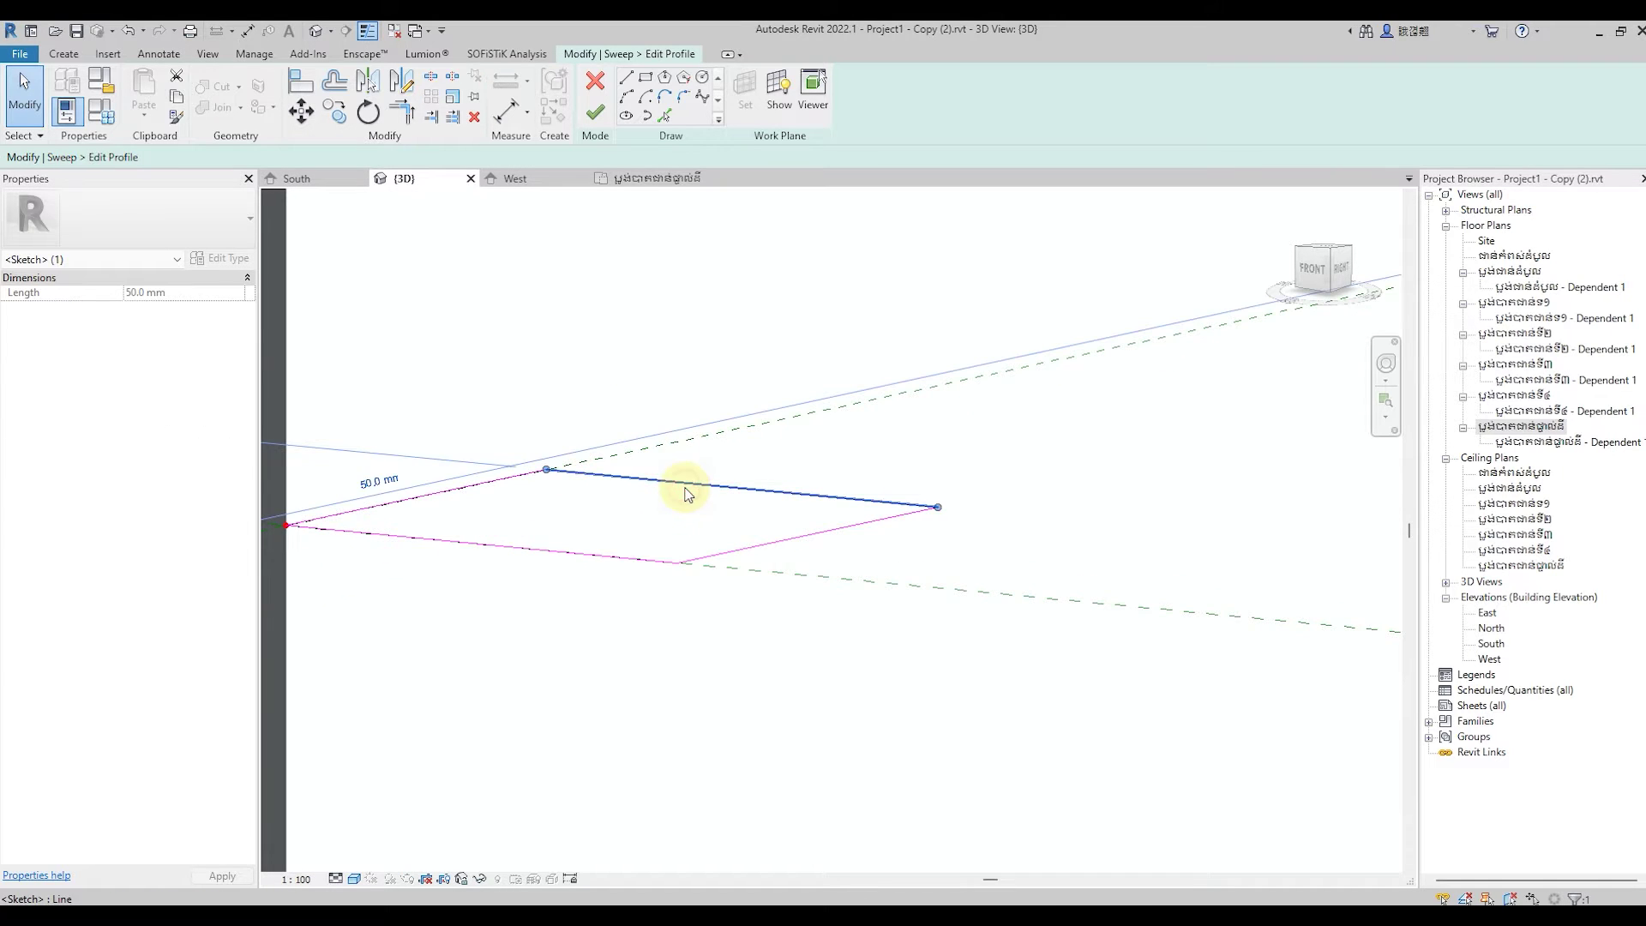
click(748, 549)
click(460, 538)
key(Escape)
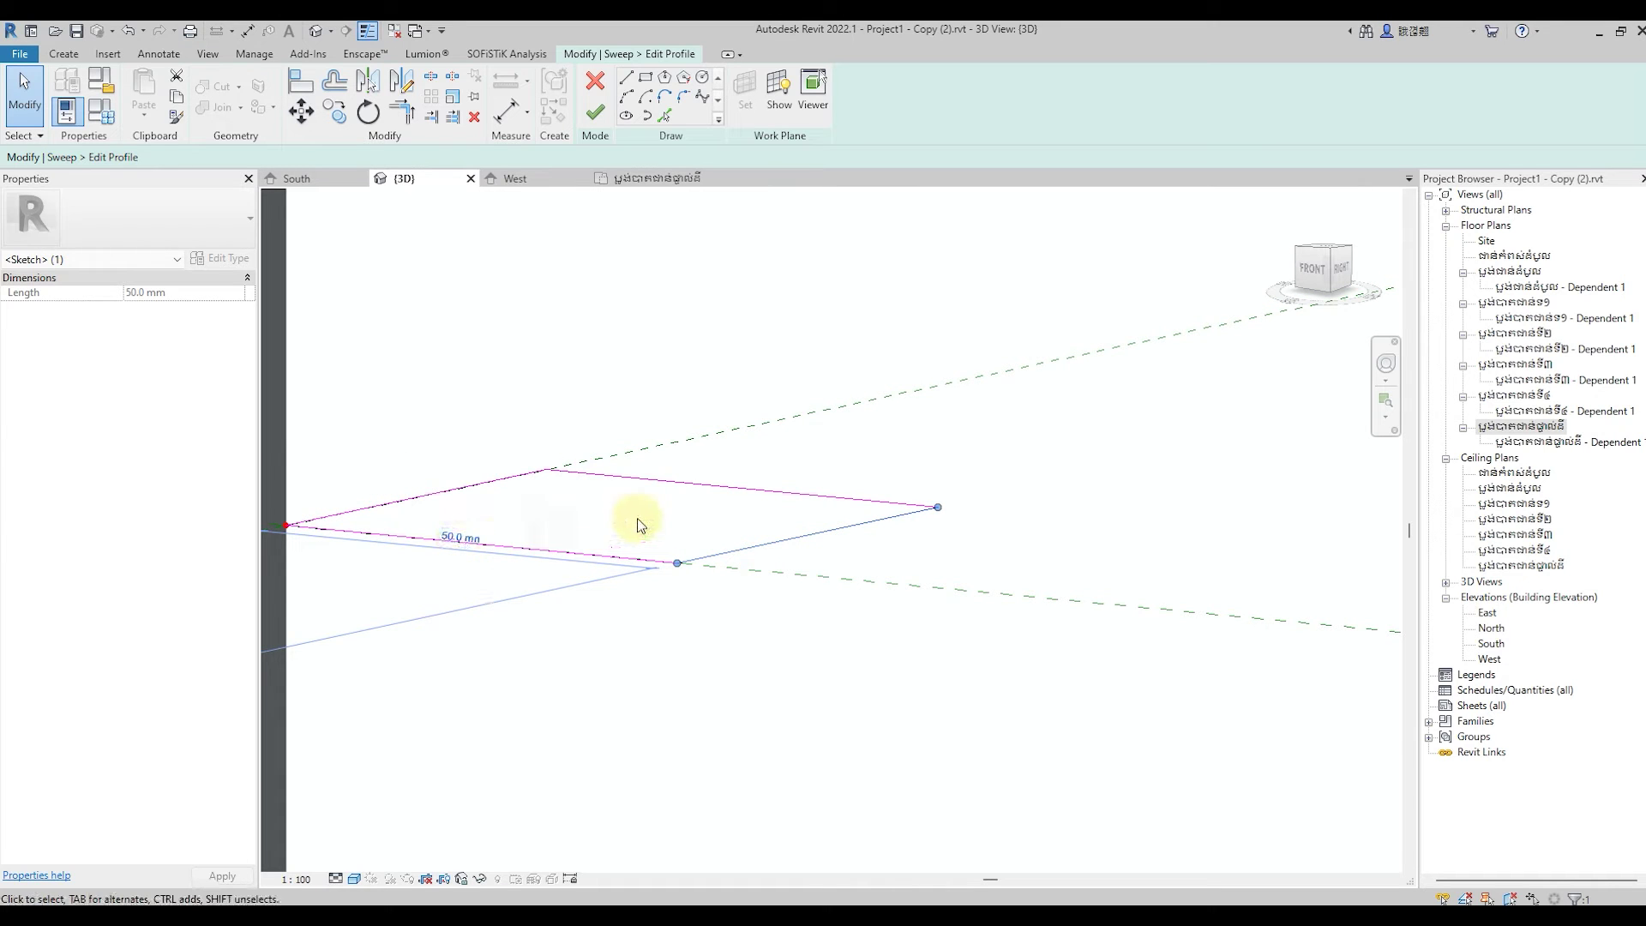
click(733, 318)
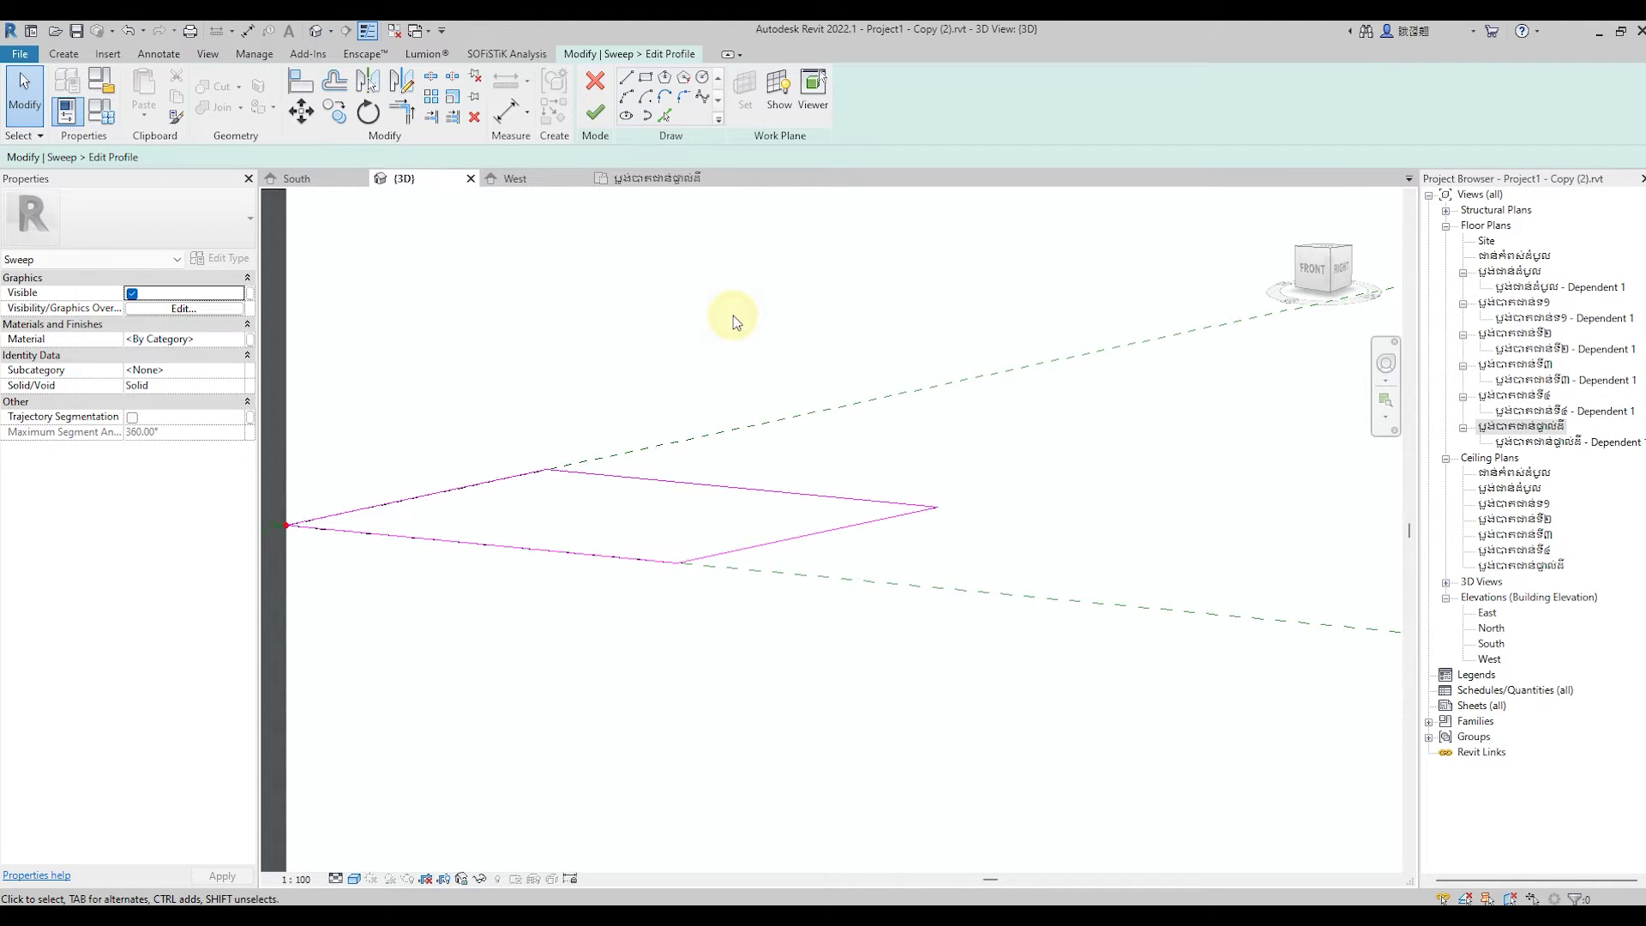
middle_drag(733, 322, 735, 368)
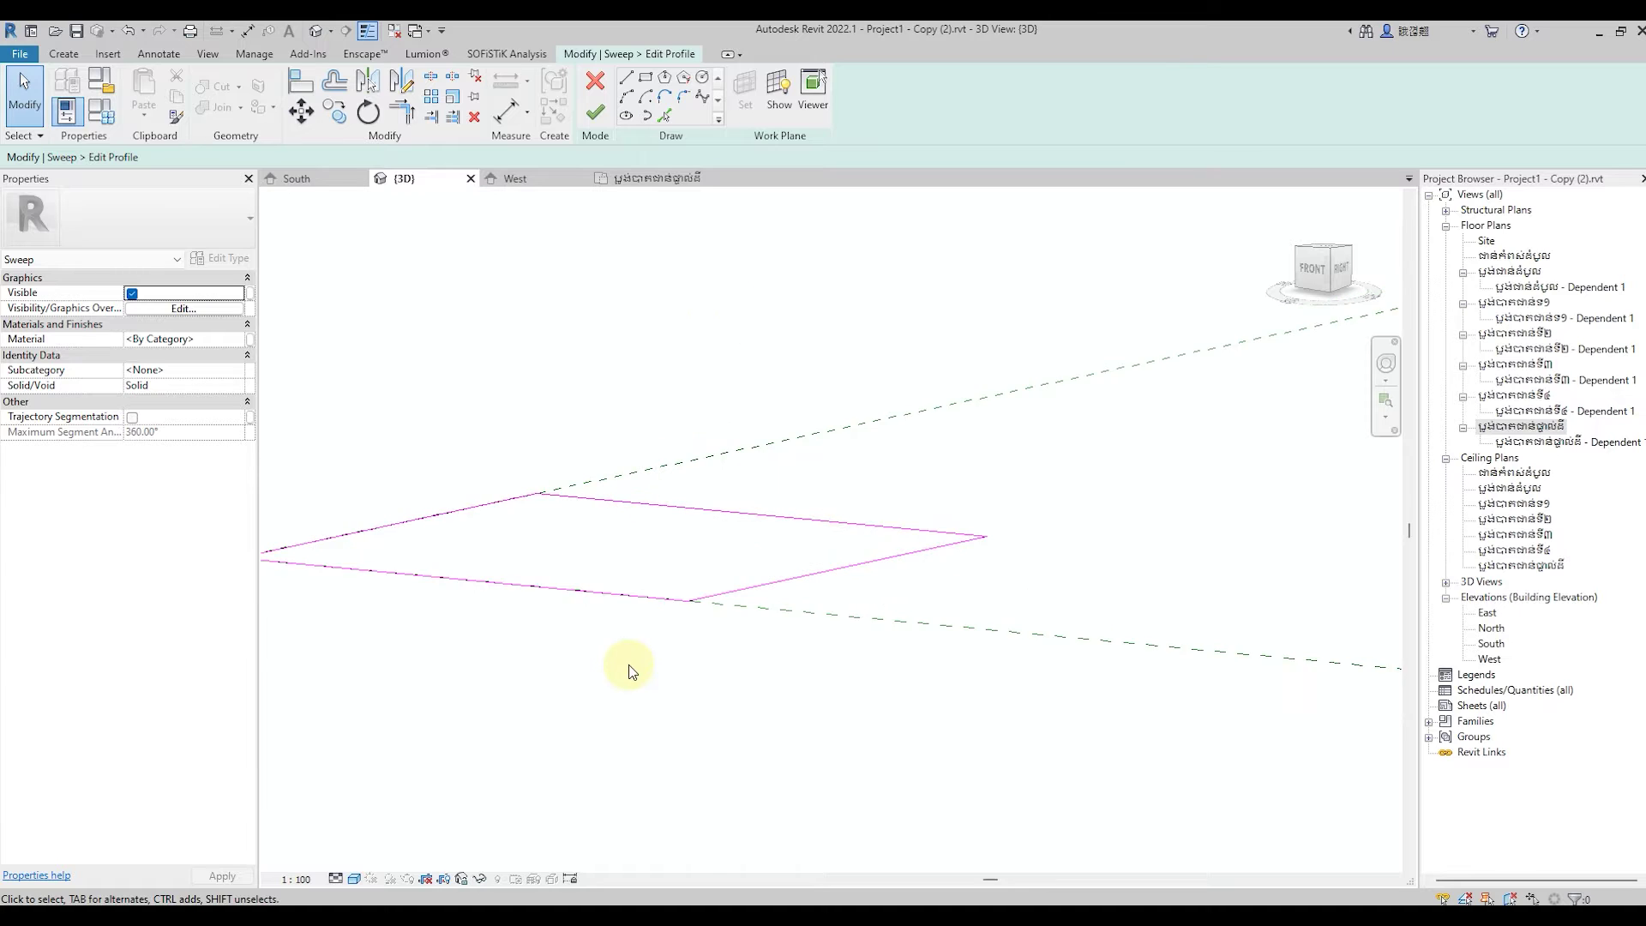
Draw a 30 mm and 20 mm notch from the profile's bottom-side midpoint.
click(626, 77)
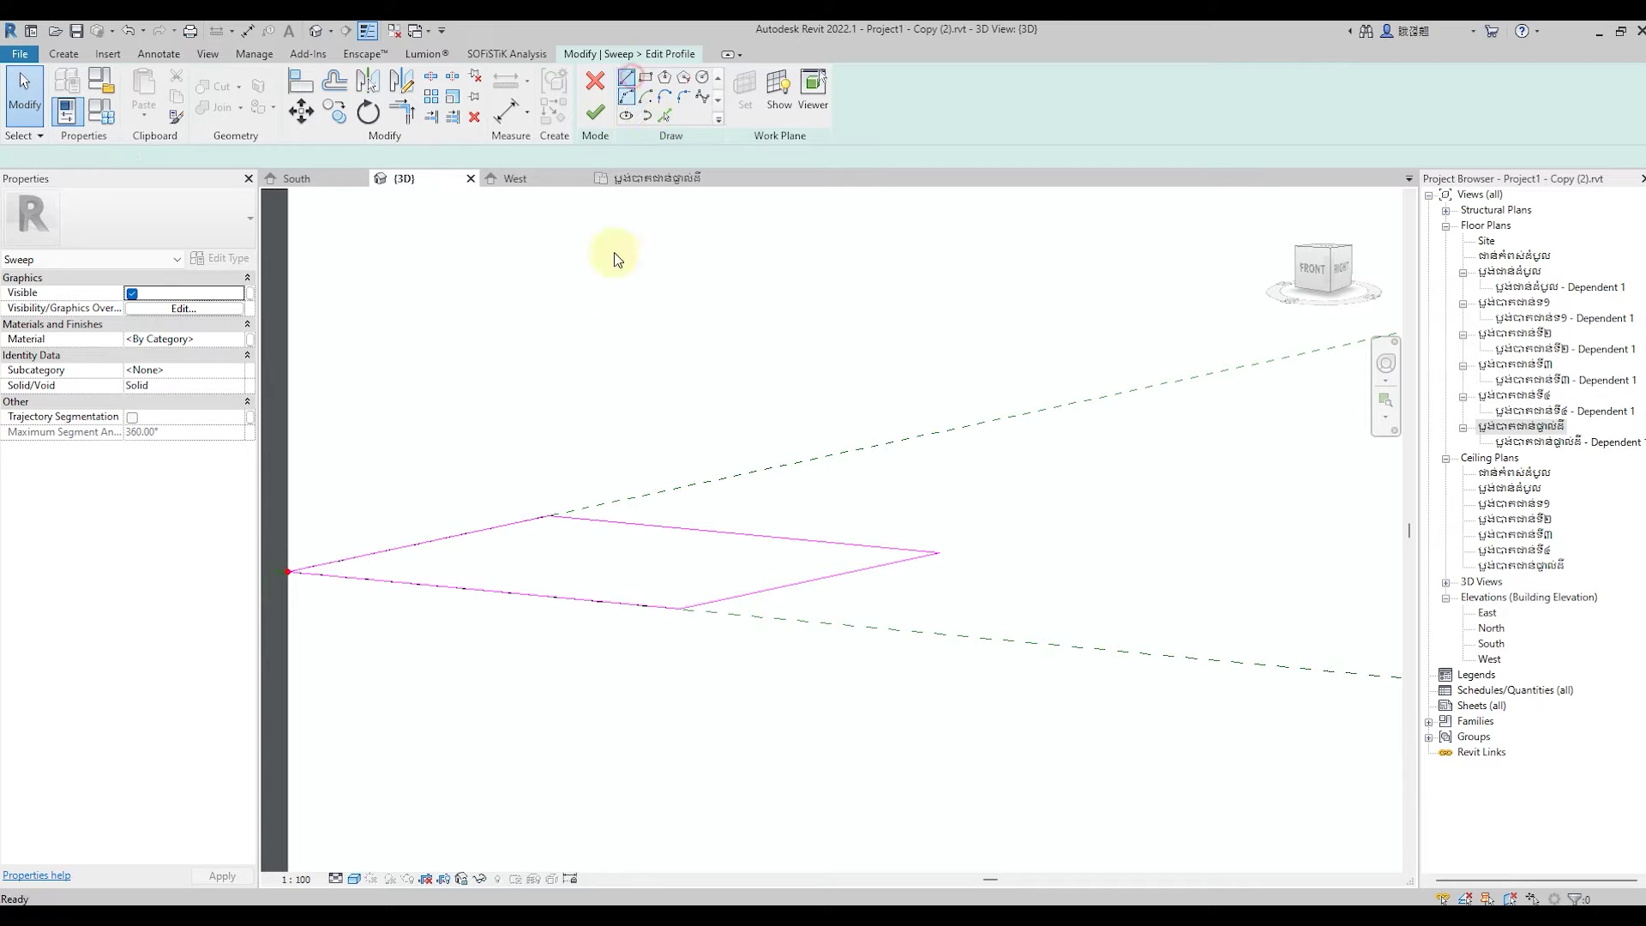
click(481, 590)
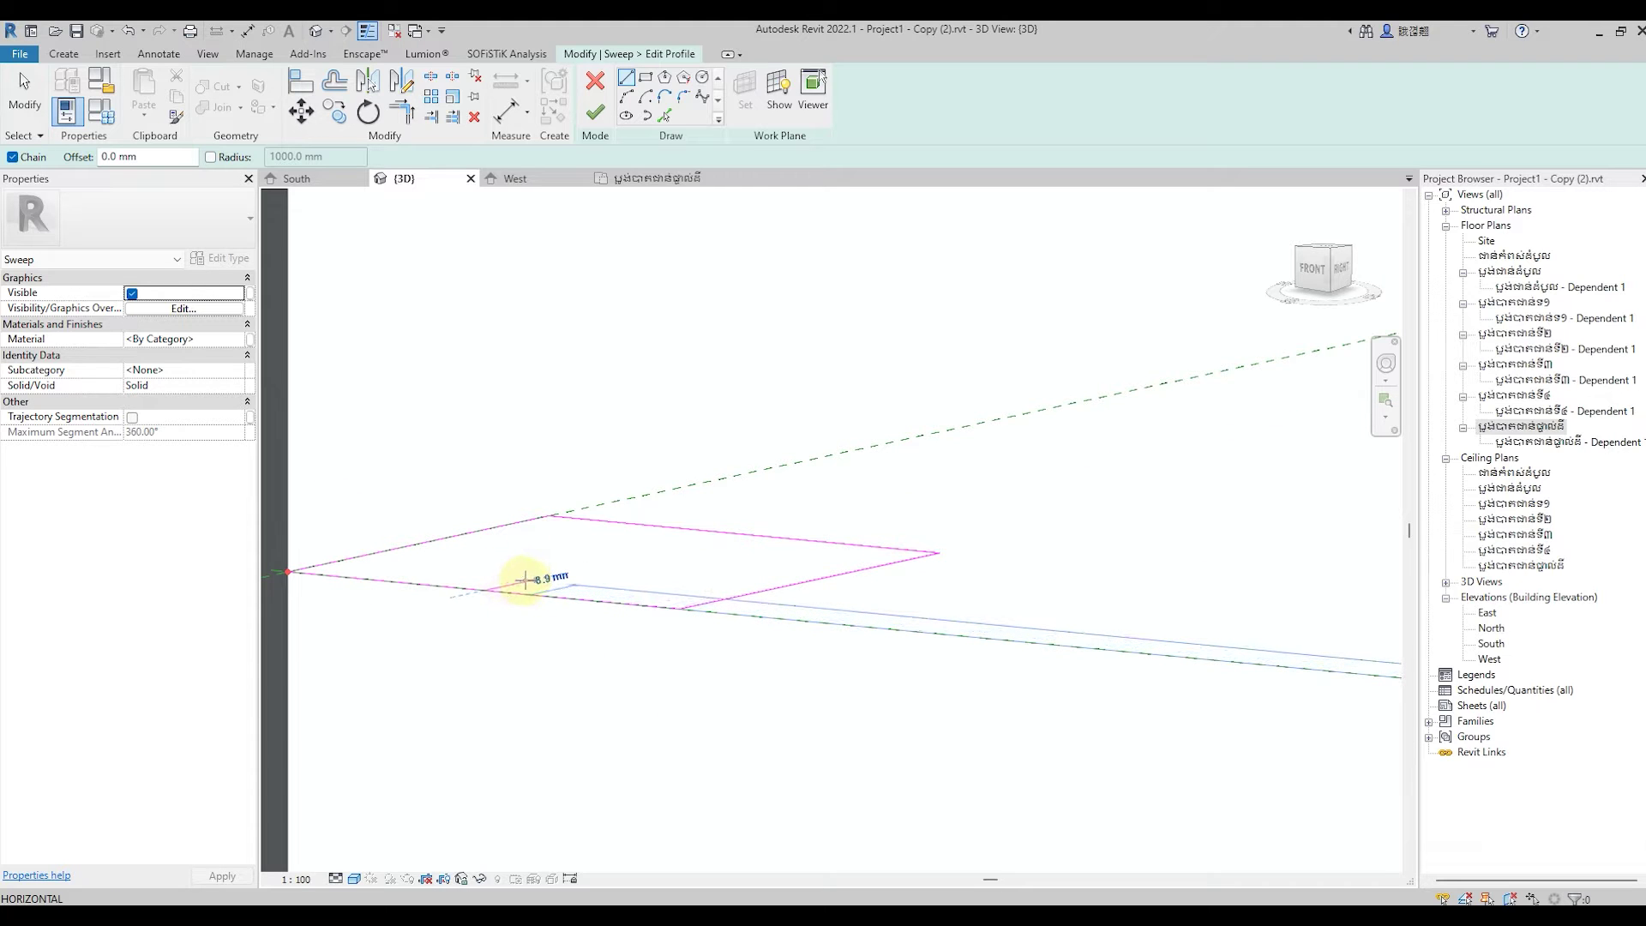
text(30)
key(Return)
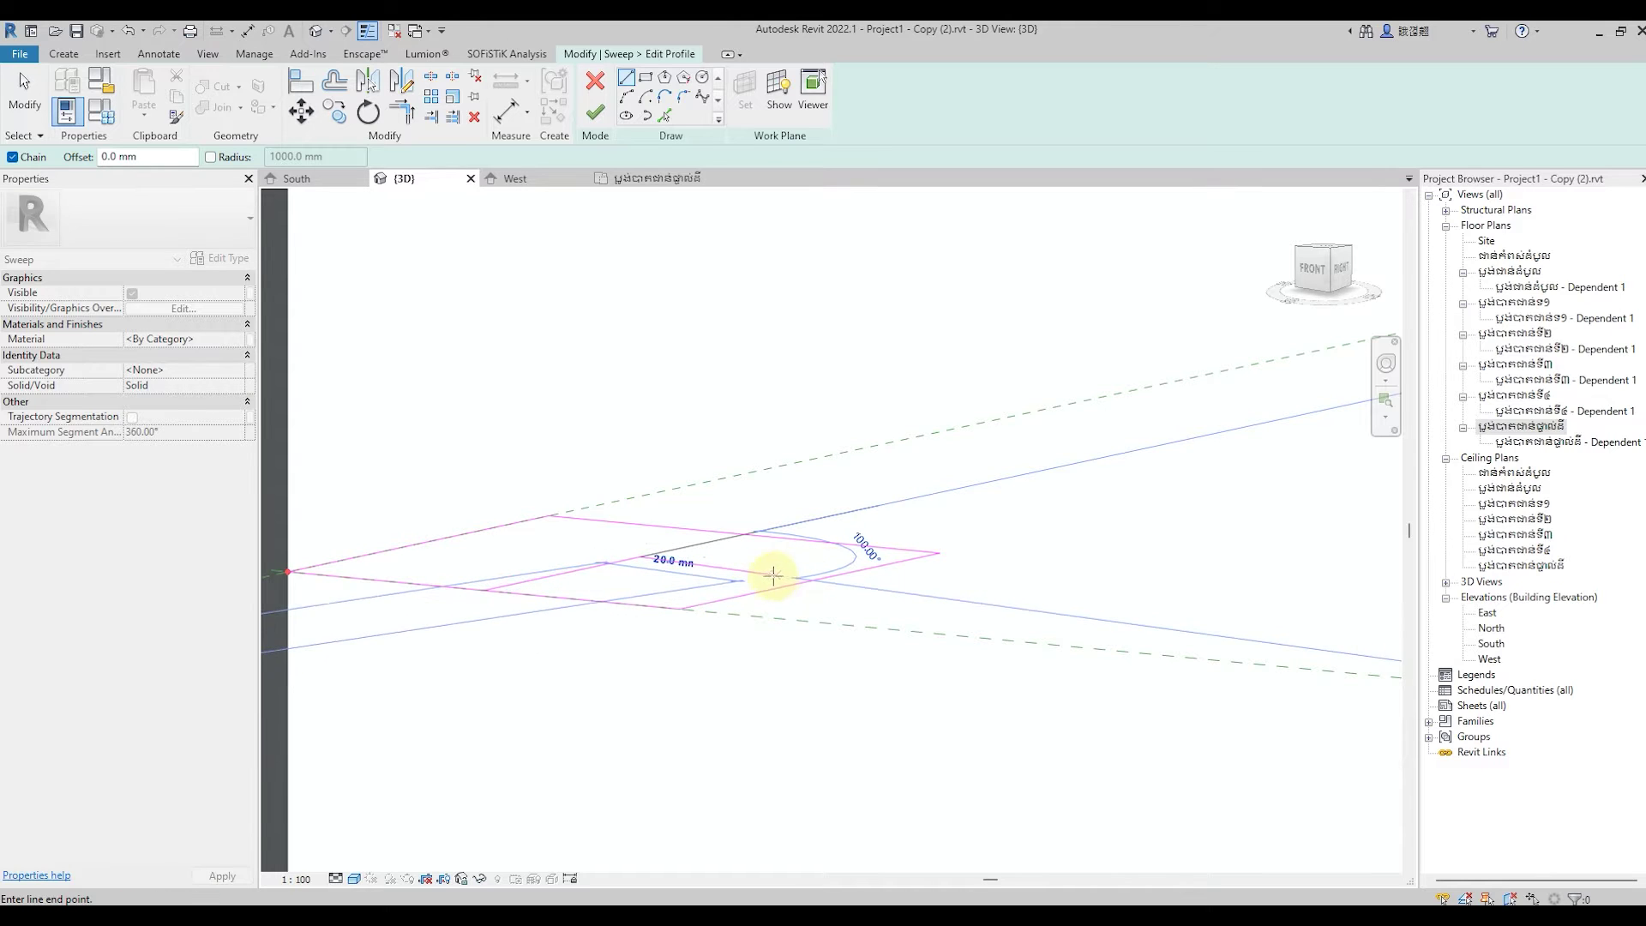
click(777, 569)
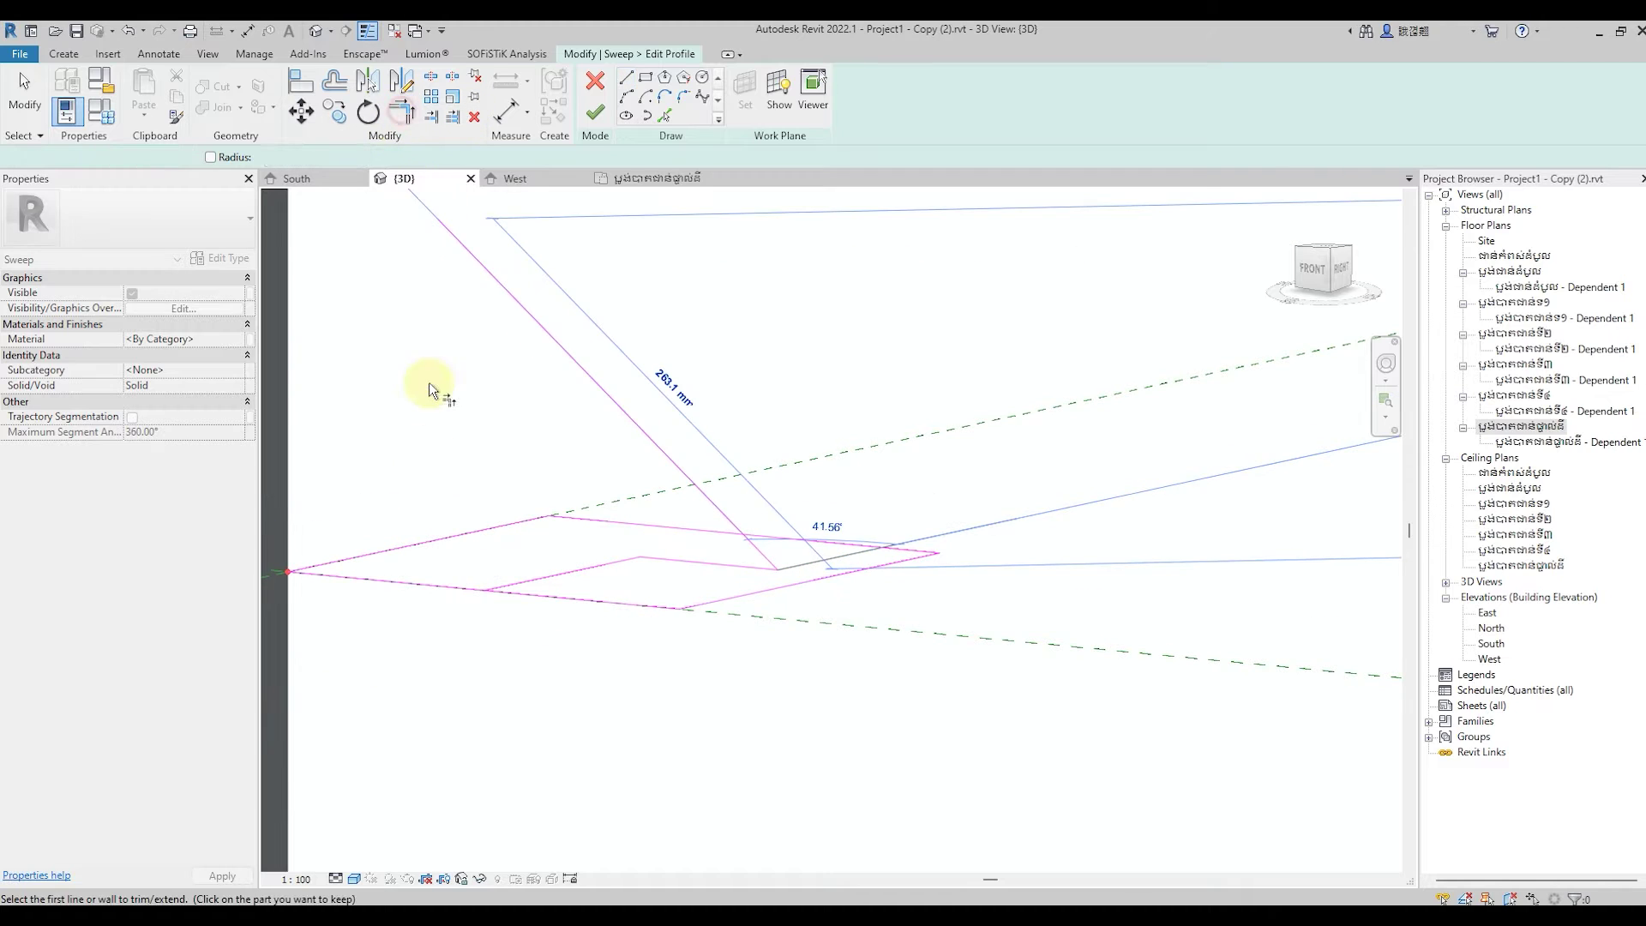
key(Escape)
key(Escape)
Clean up the notch corners with Trim/Extend (TR), then finish the profile and sweep.
key(t)
key(r)
click(532, 580)
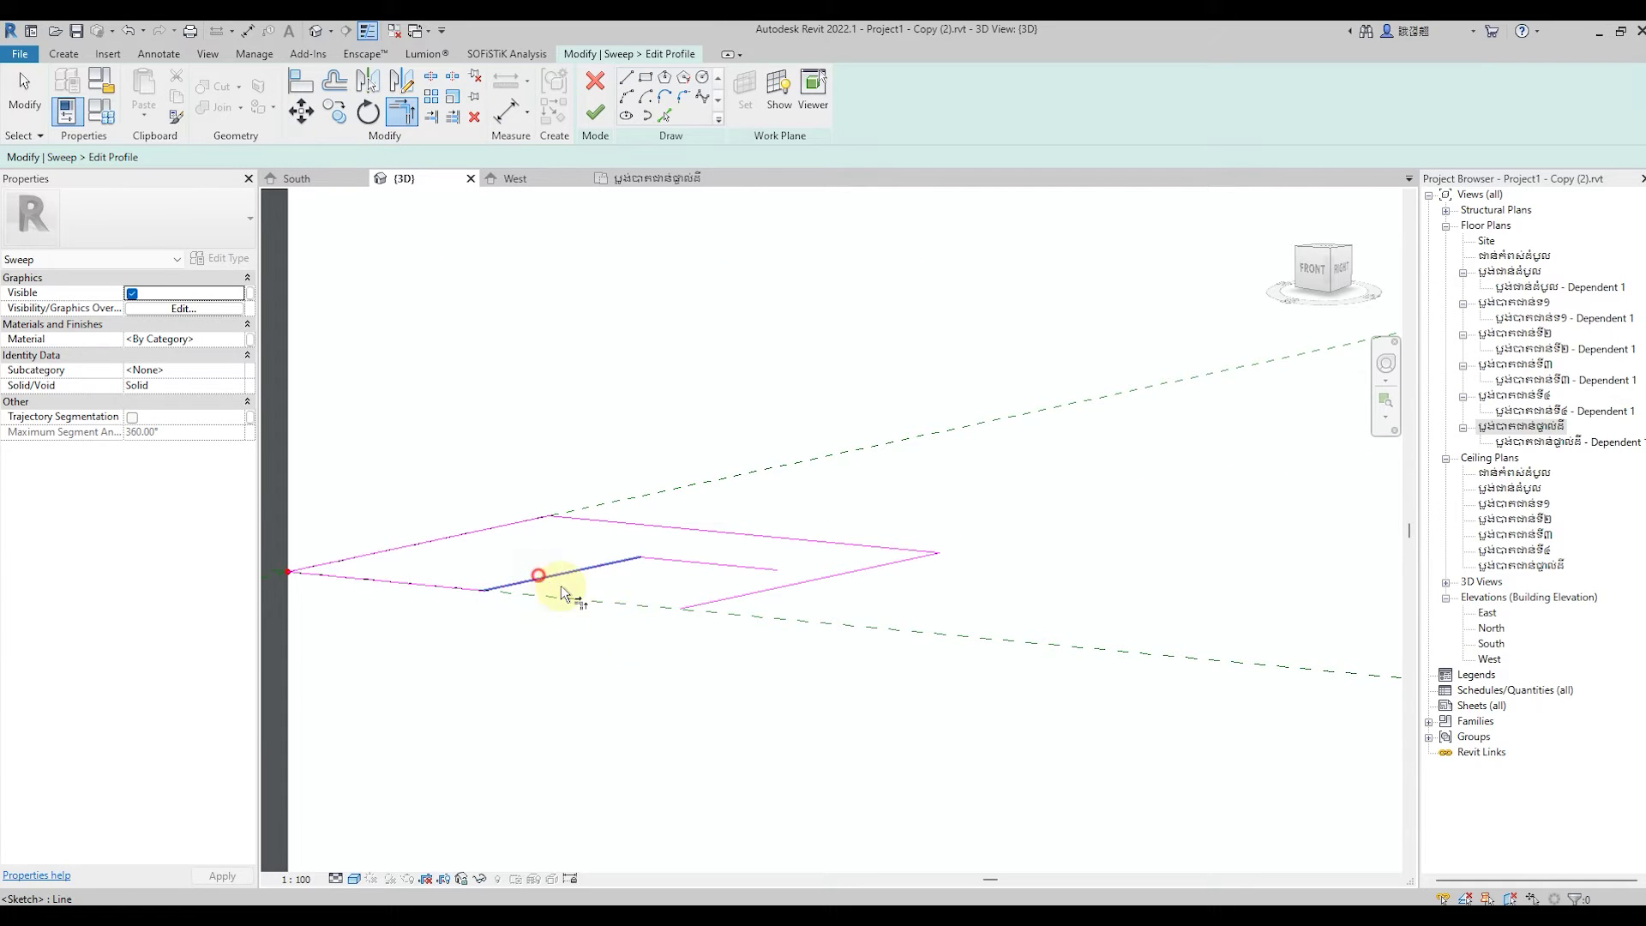
click(883, 570)
click(734, 565)
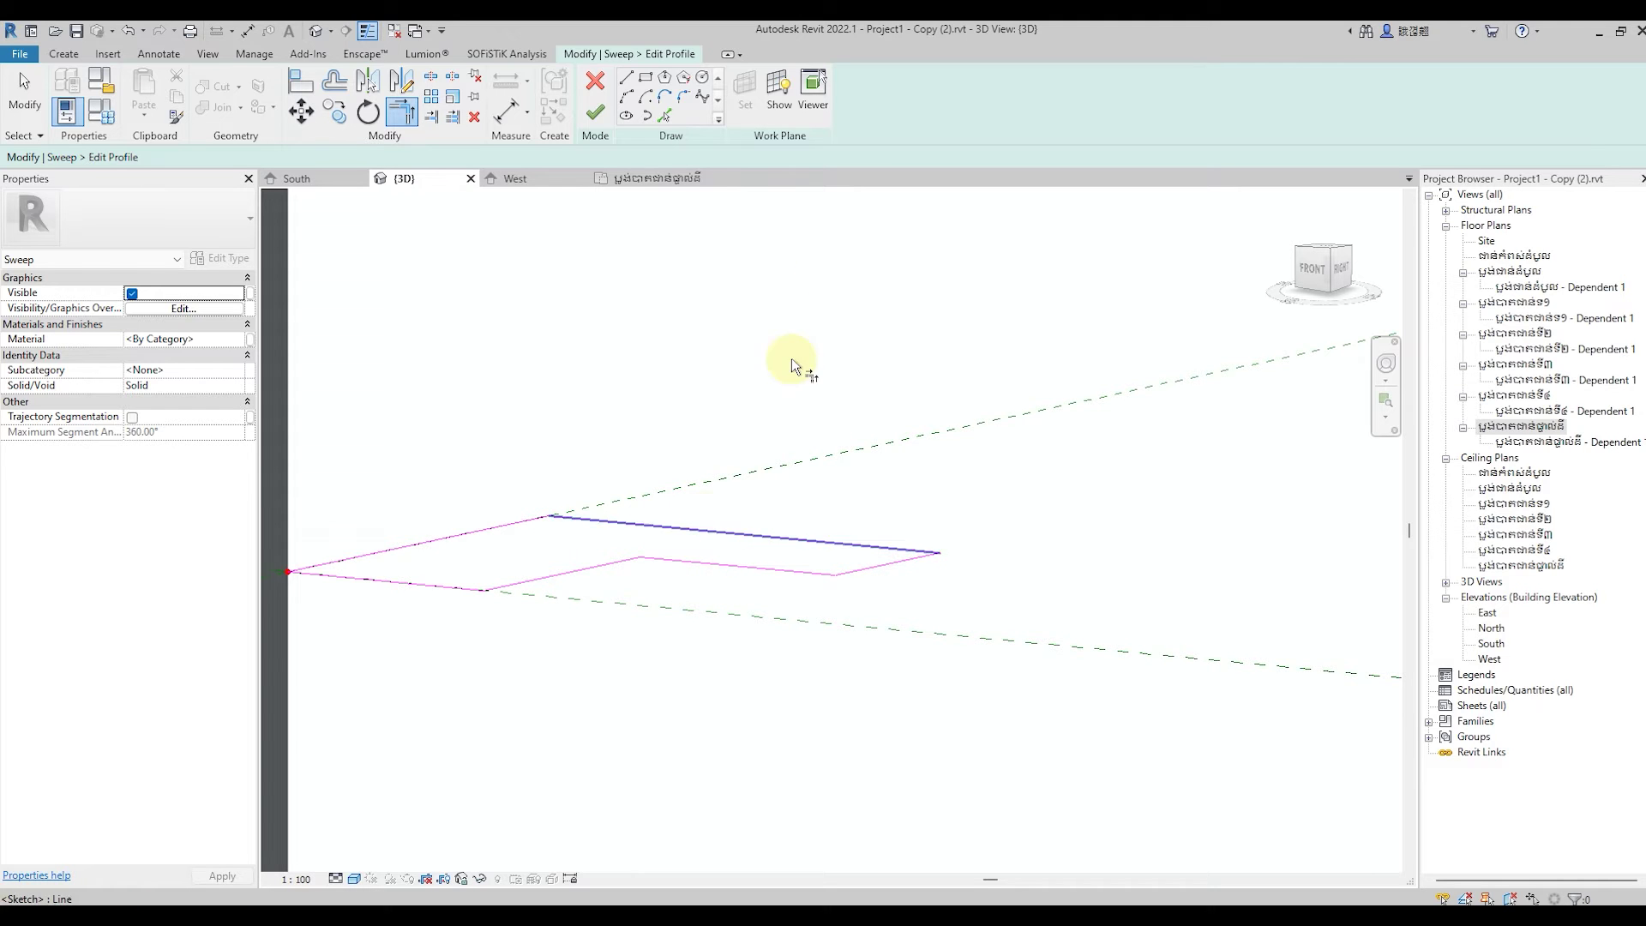
click(595, 112)
click(595, 111)
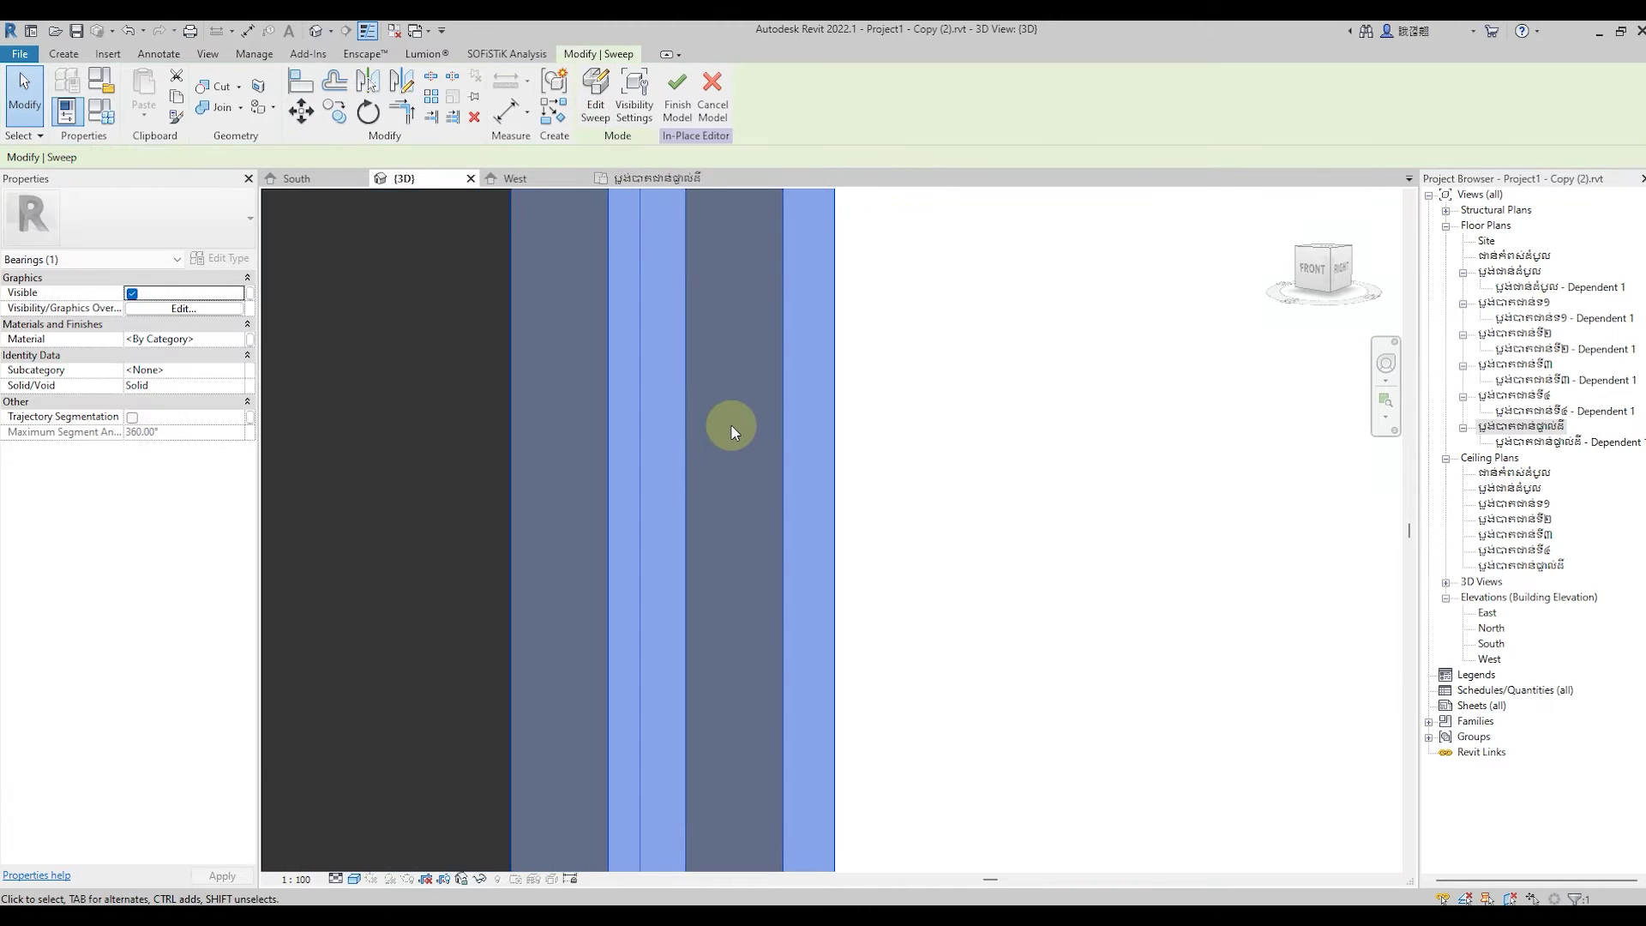
Assign Aluminum - Granberg - White Lacquered to the window-frame sweep via the Material Browser.
scroll(732, 431, down, 5)
click(783, 459)
shift+middle_drag(782, 459, 781, 469)
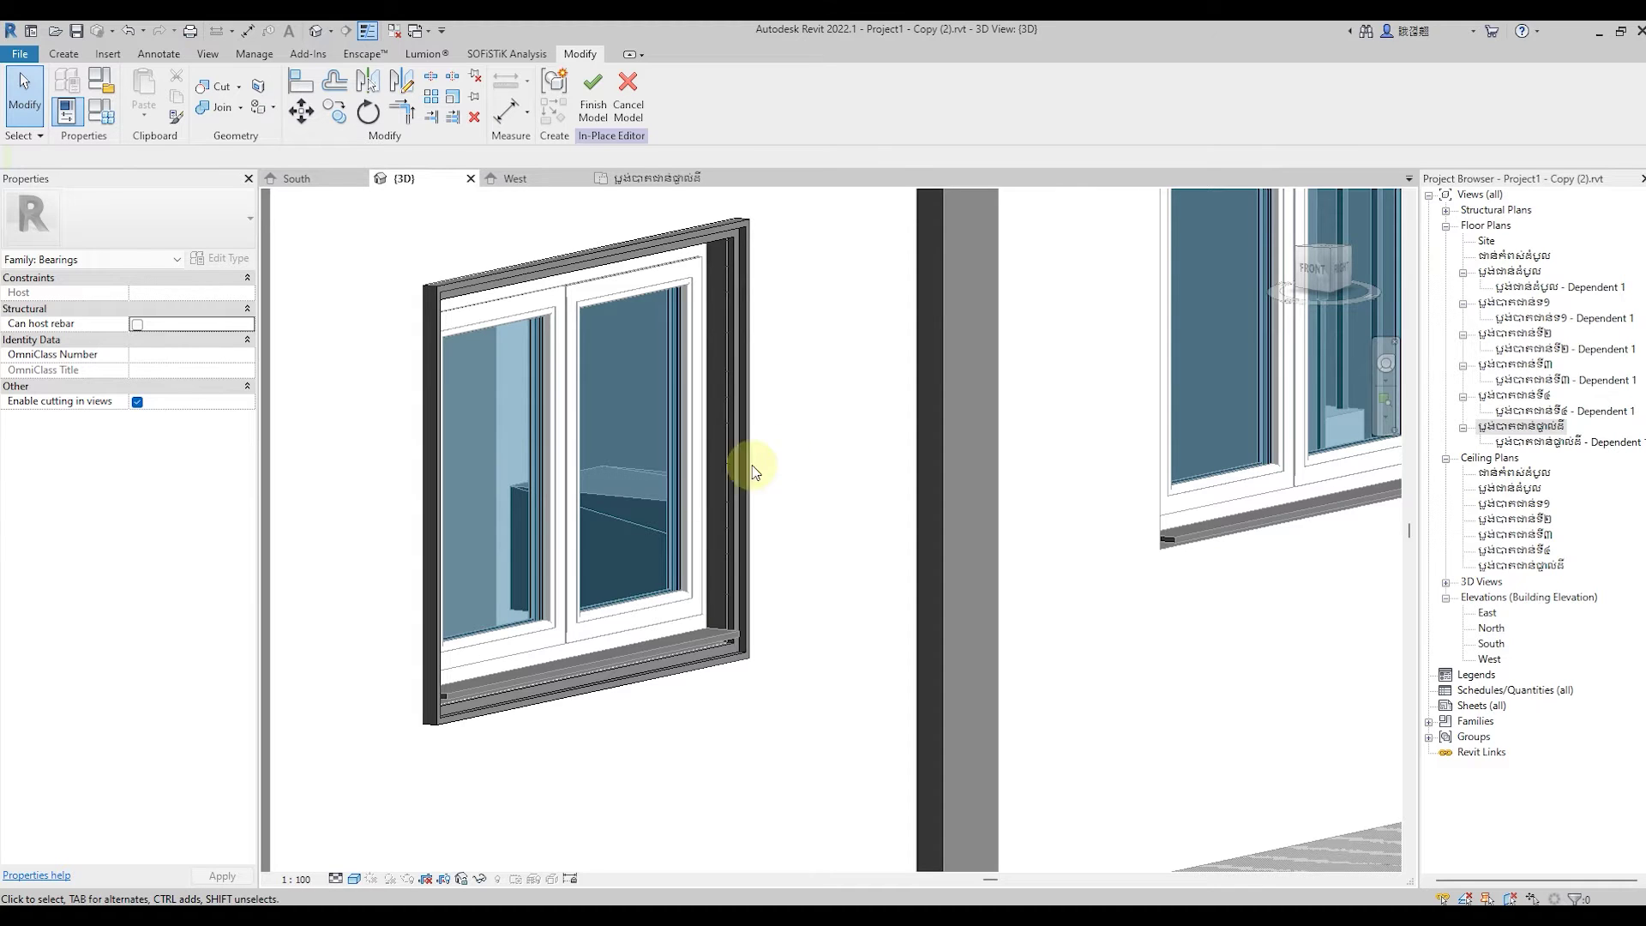
click(749, 260)
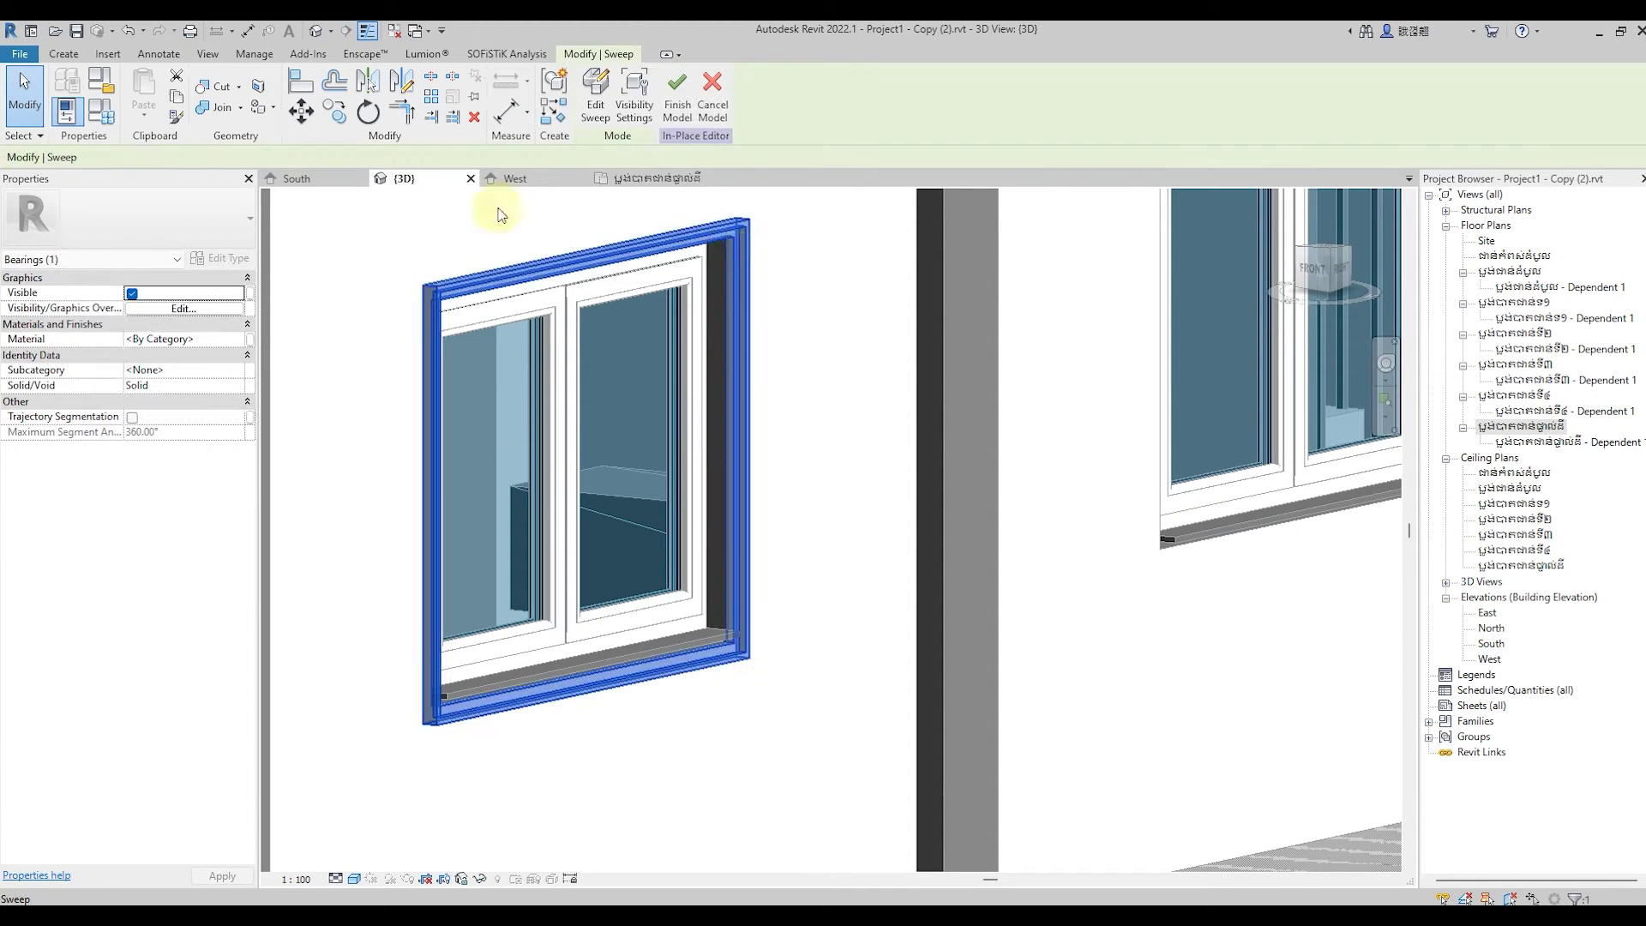
click(242, 342)
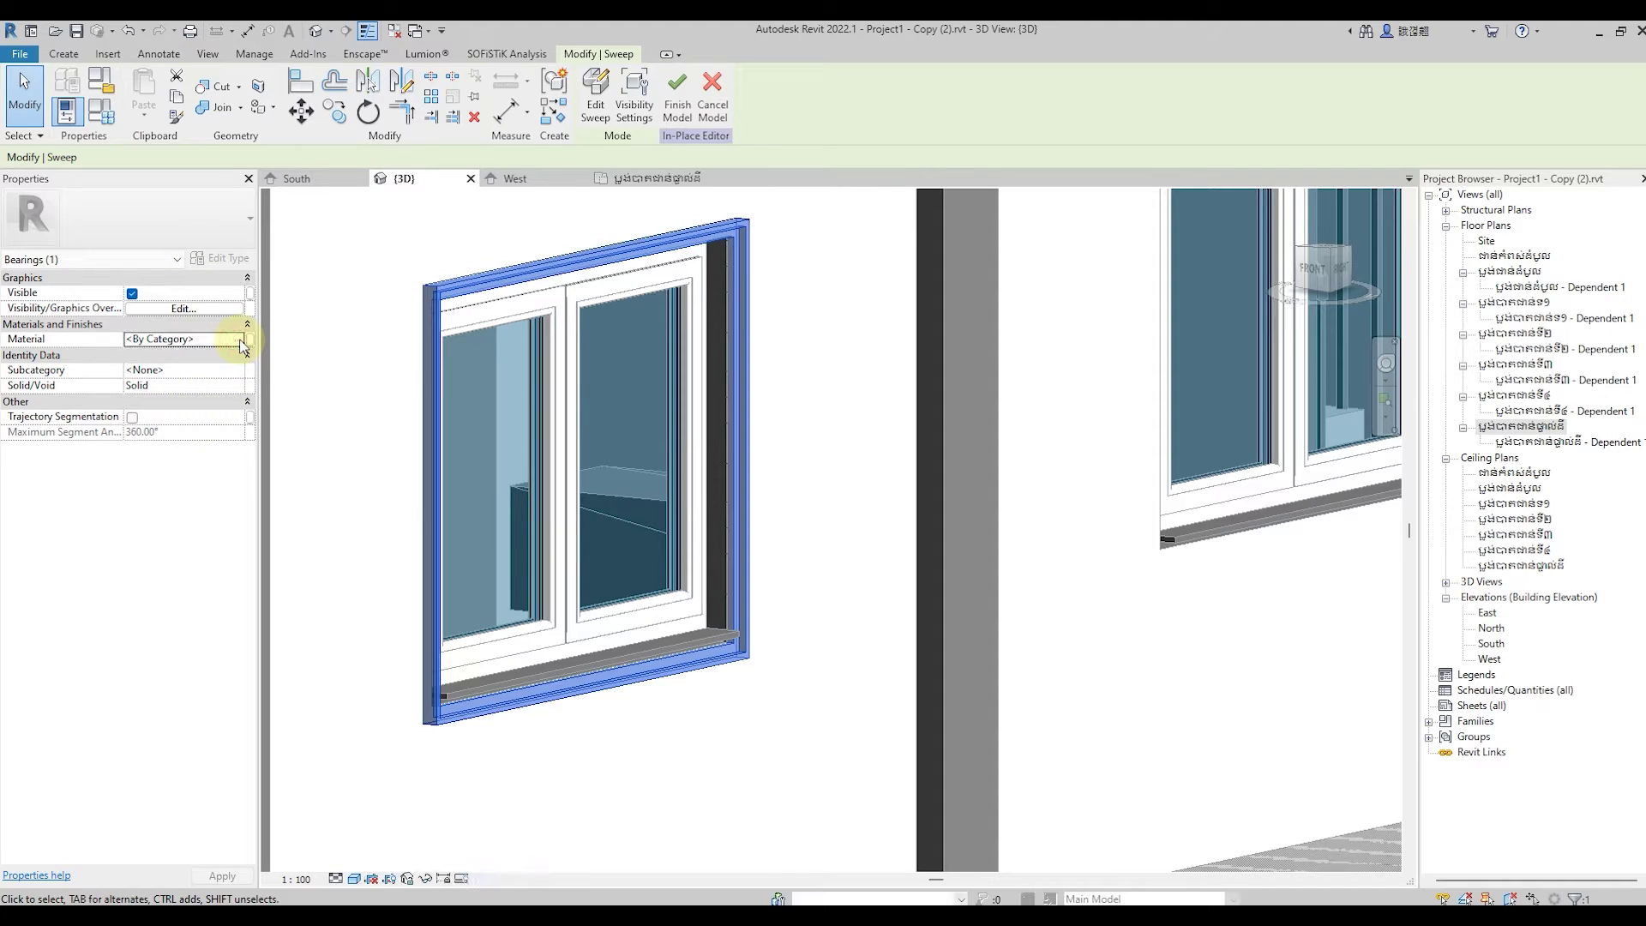
click(240, 339)
click(241, 341)
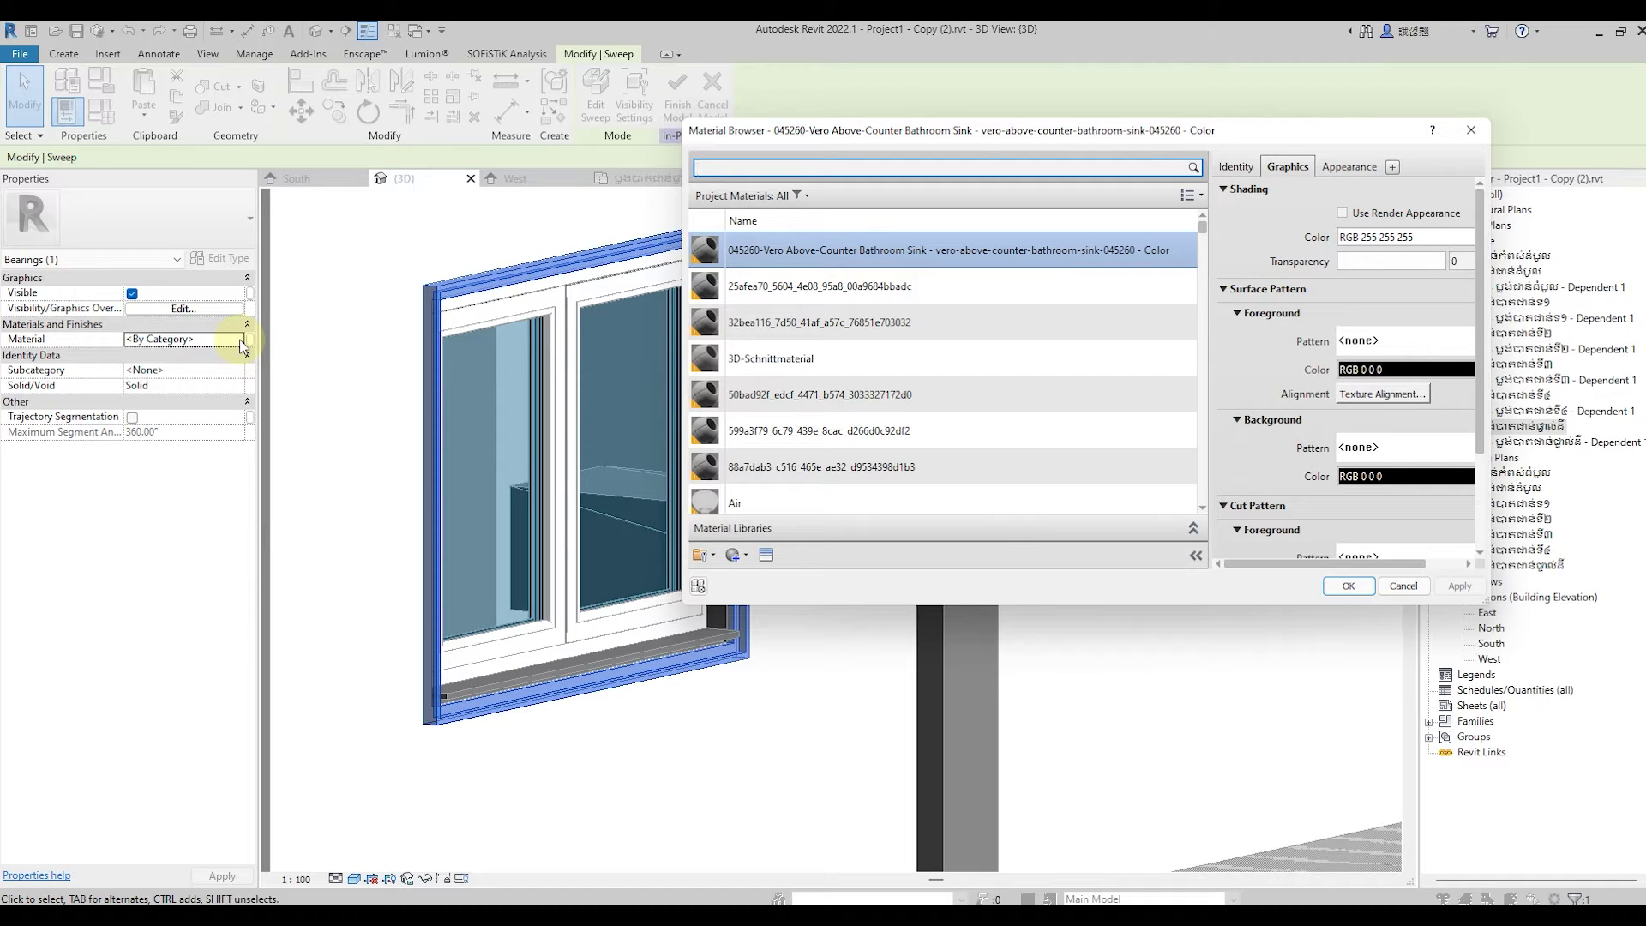
scroll(833, 367, down, 2)
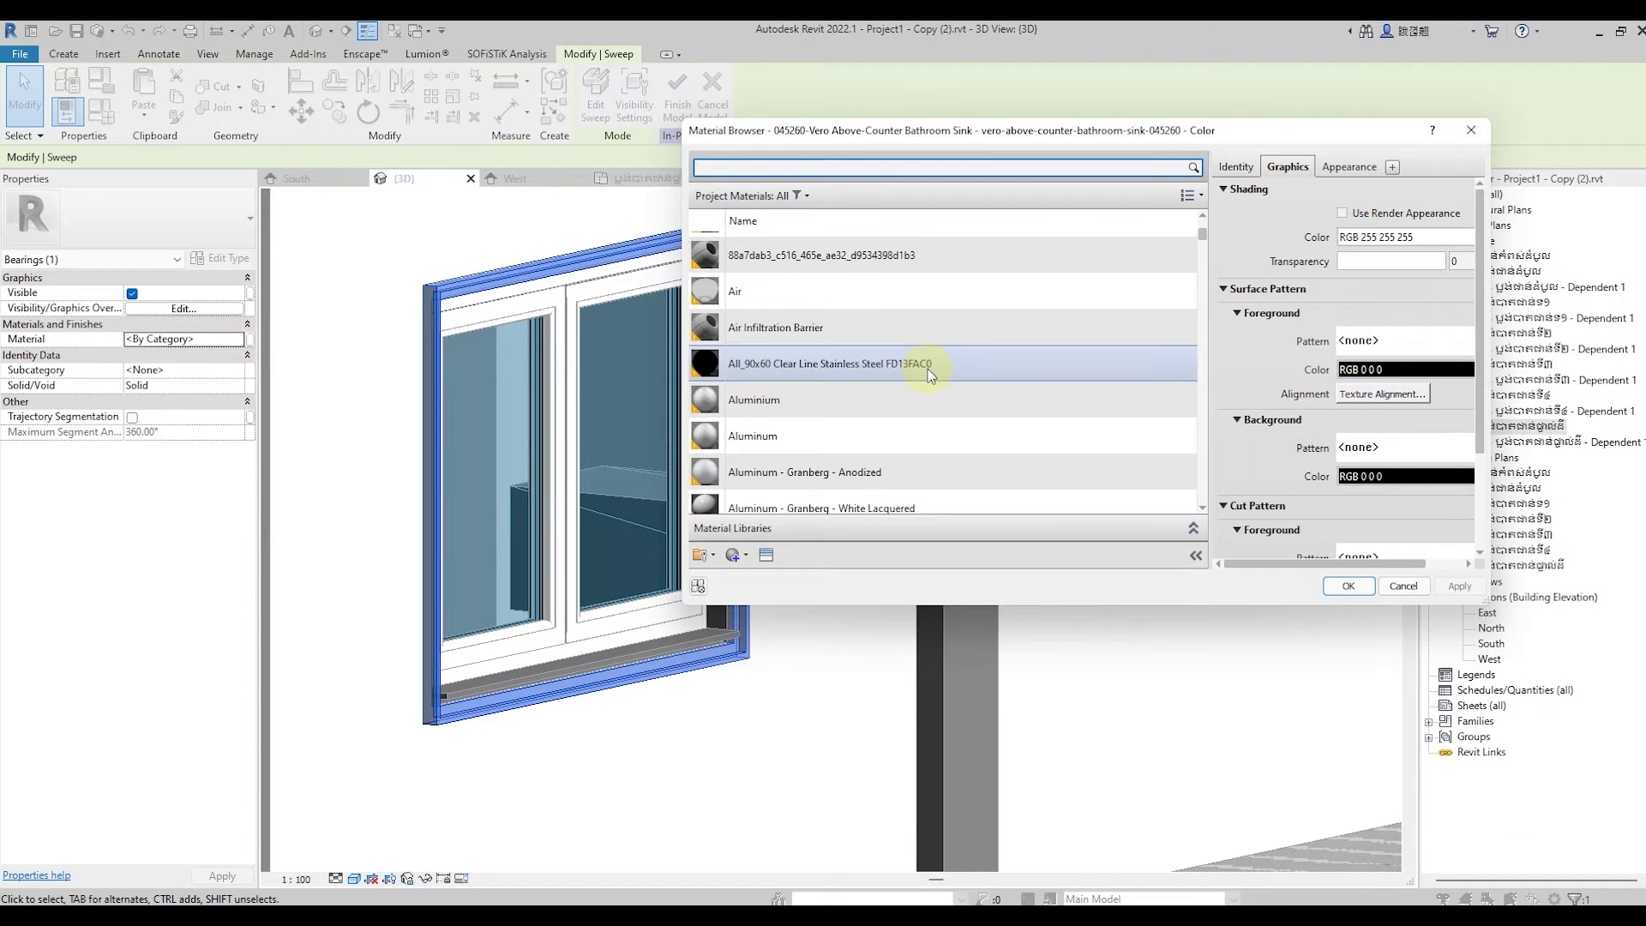
scroll(928, 369, down, 2)
scroll(1029, 425, up, 3)
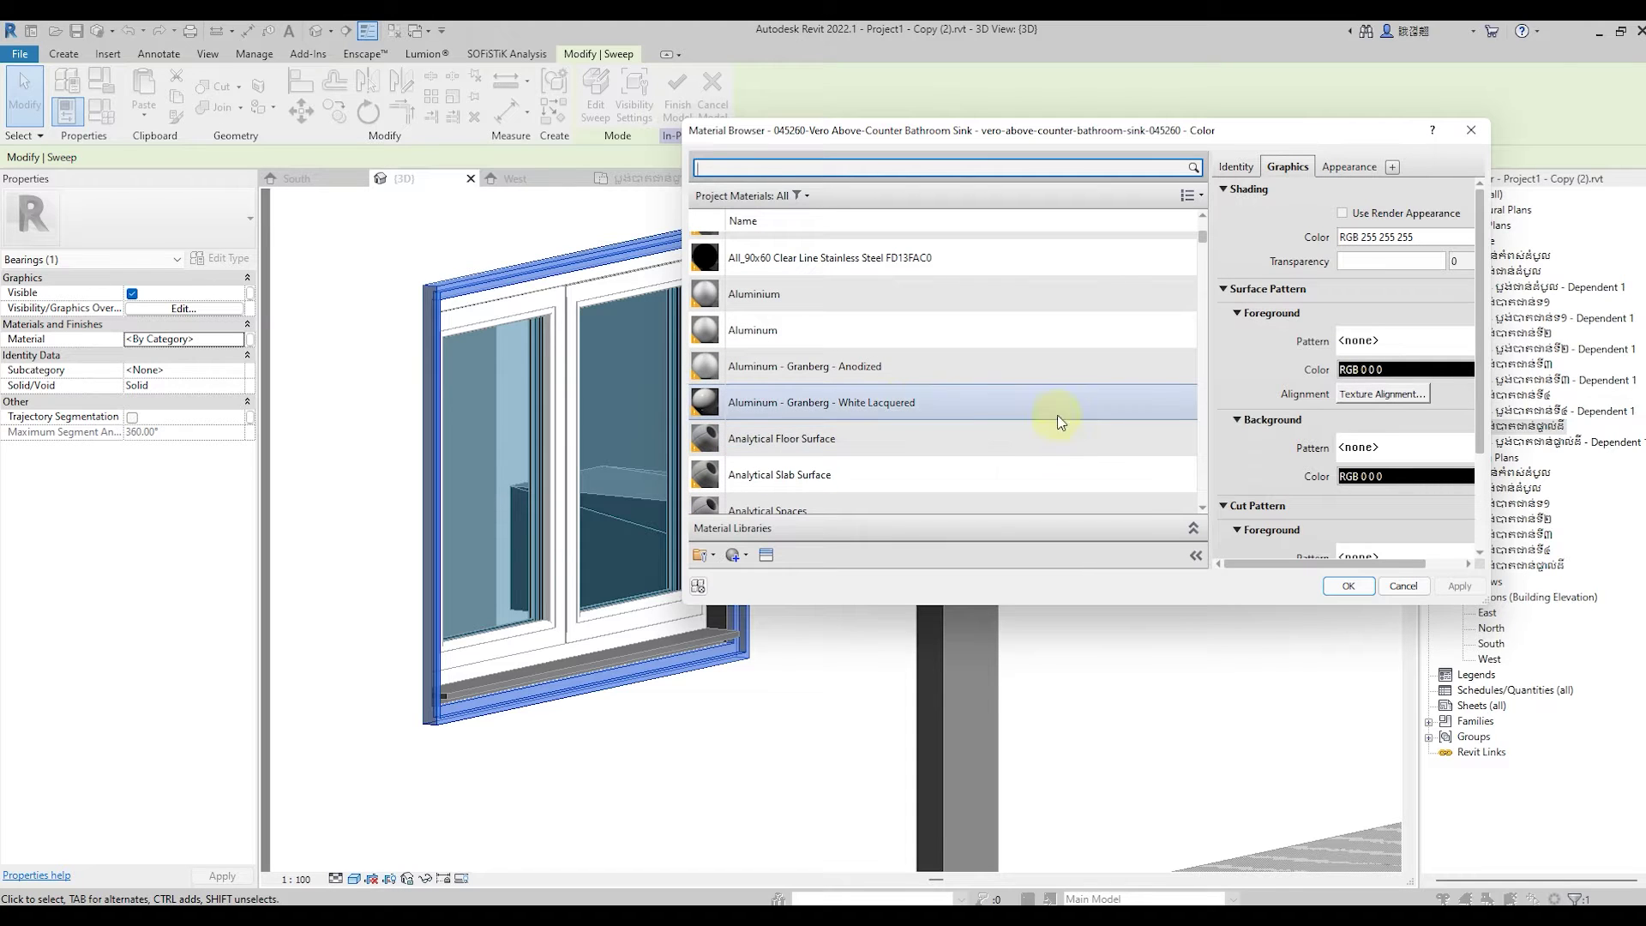
click(948, 393)
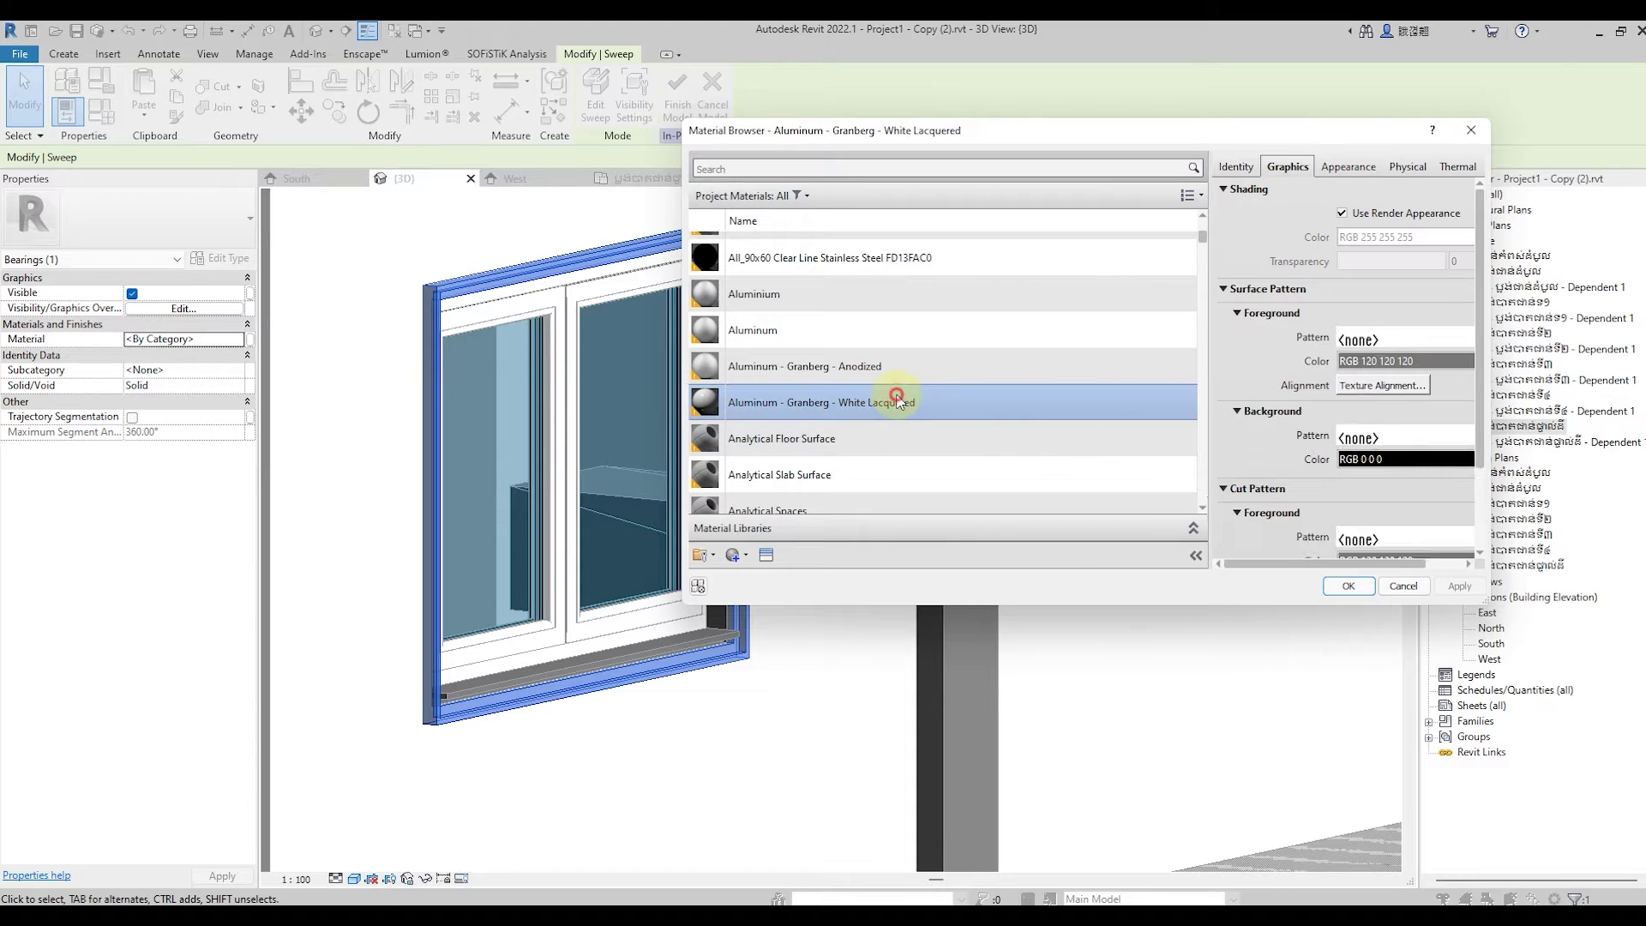
click(1349, 587)
click(820, 365)
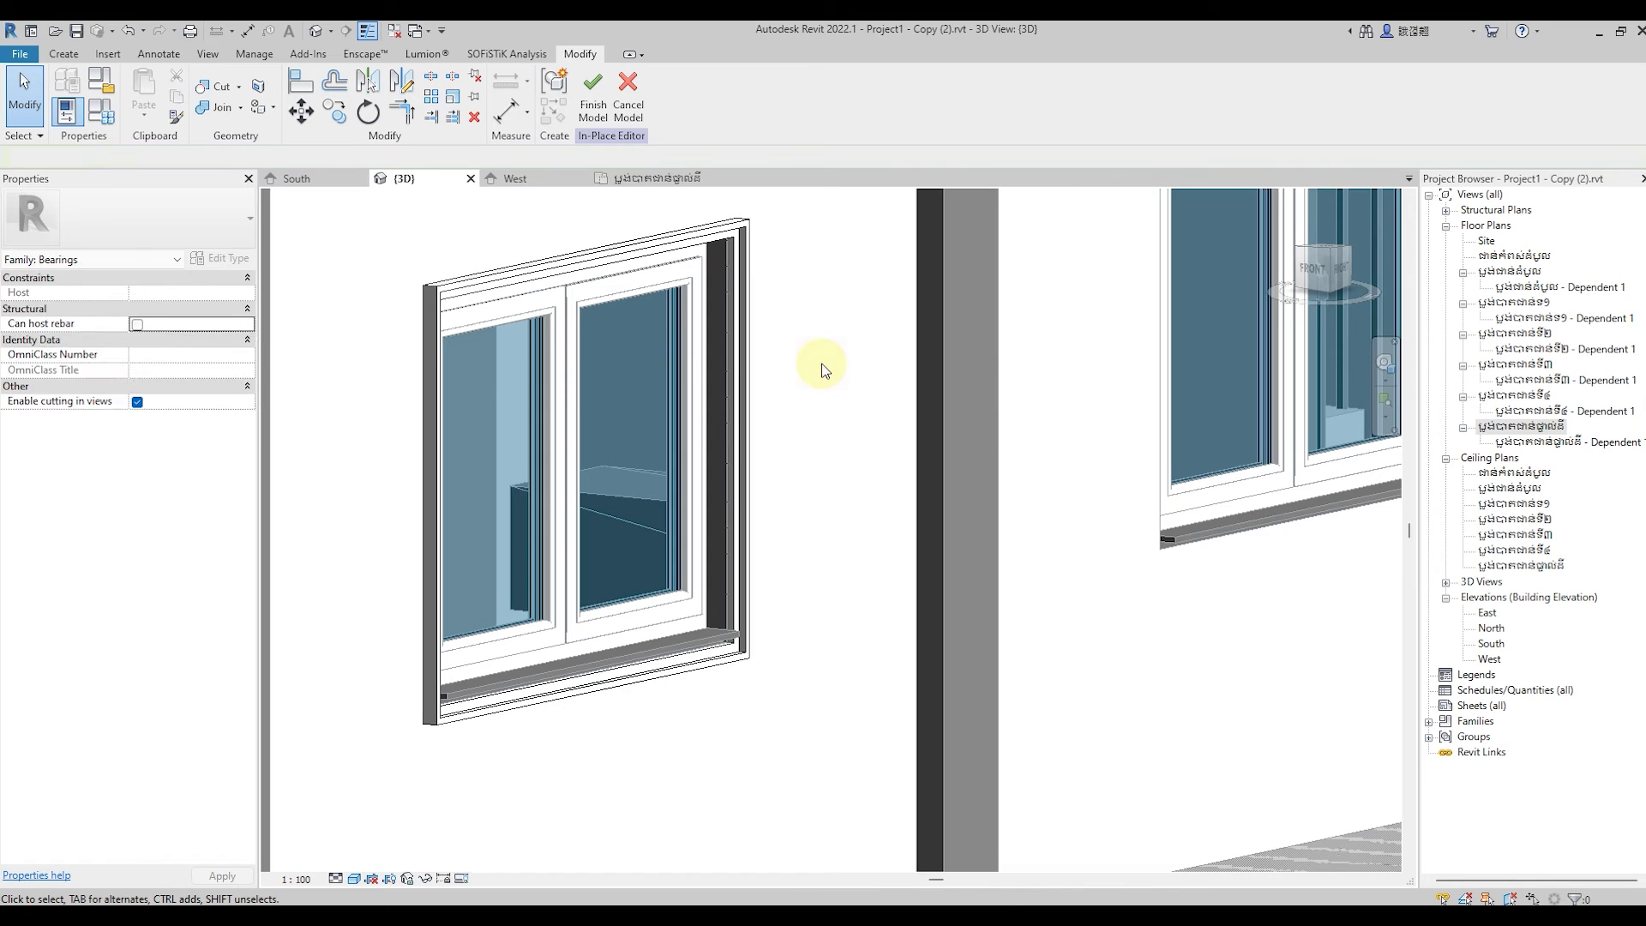
Change the window-frame sweep's material to Asphalt, Bitumen.
scroll(815, 403, down, 3)
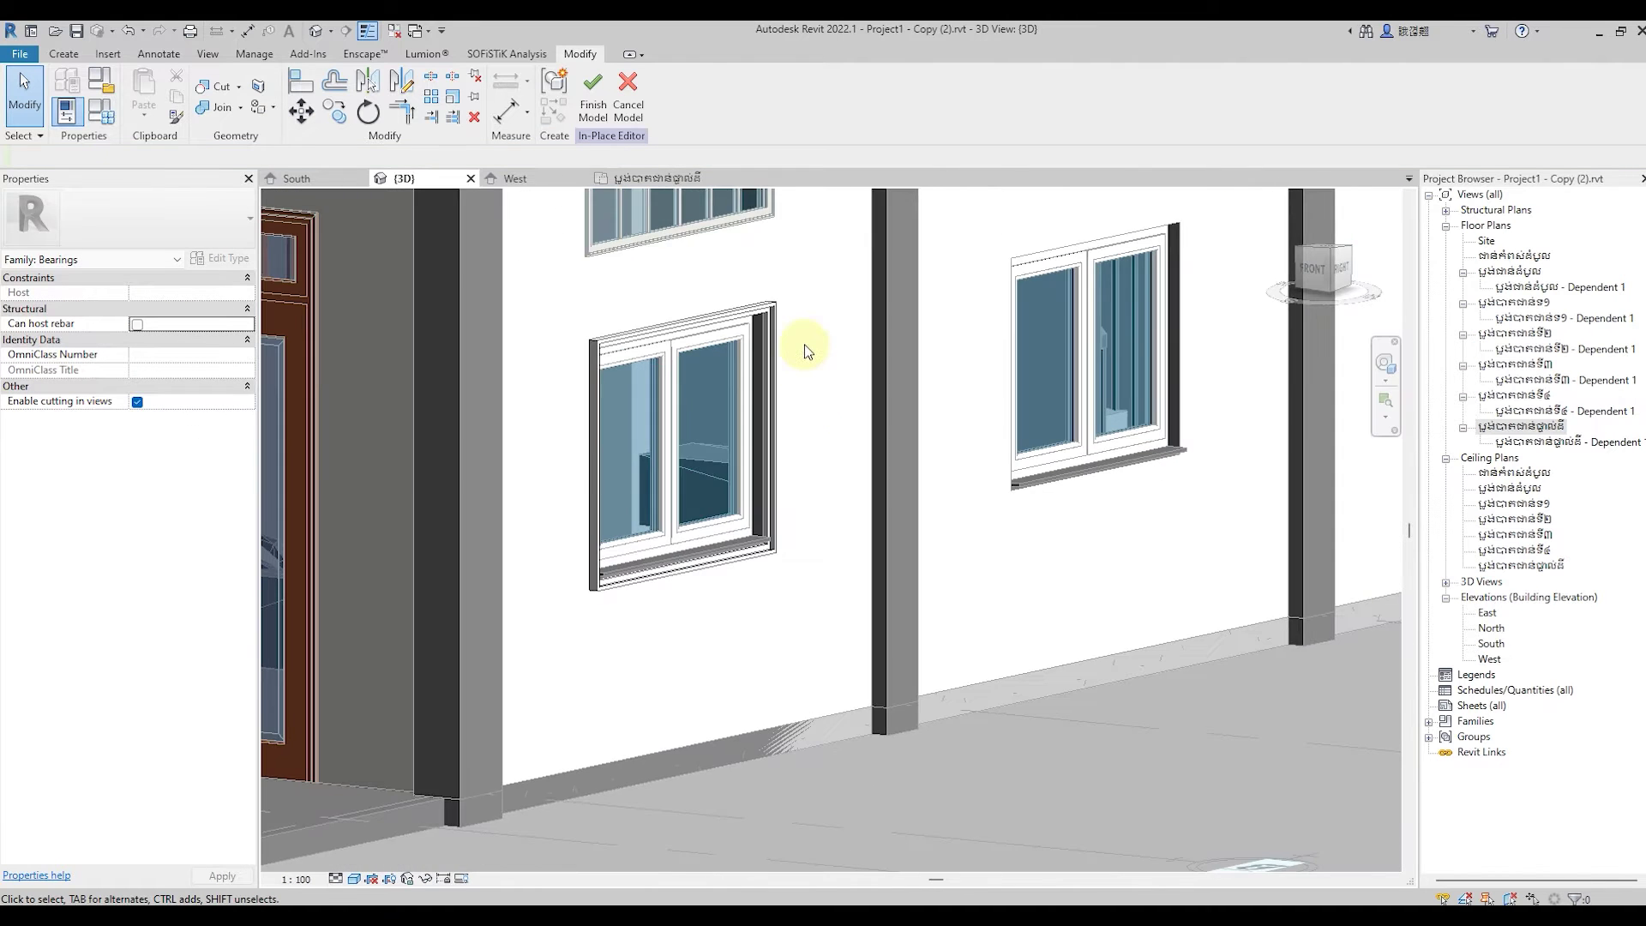
scroll(804, 343, up, 2)
scroll(800, 324, up, 2)
click(755, 296)
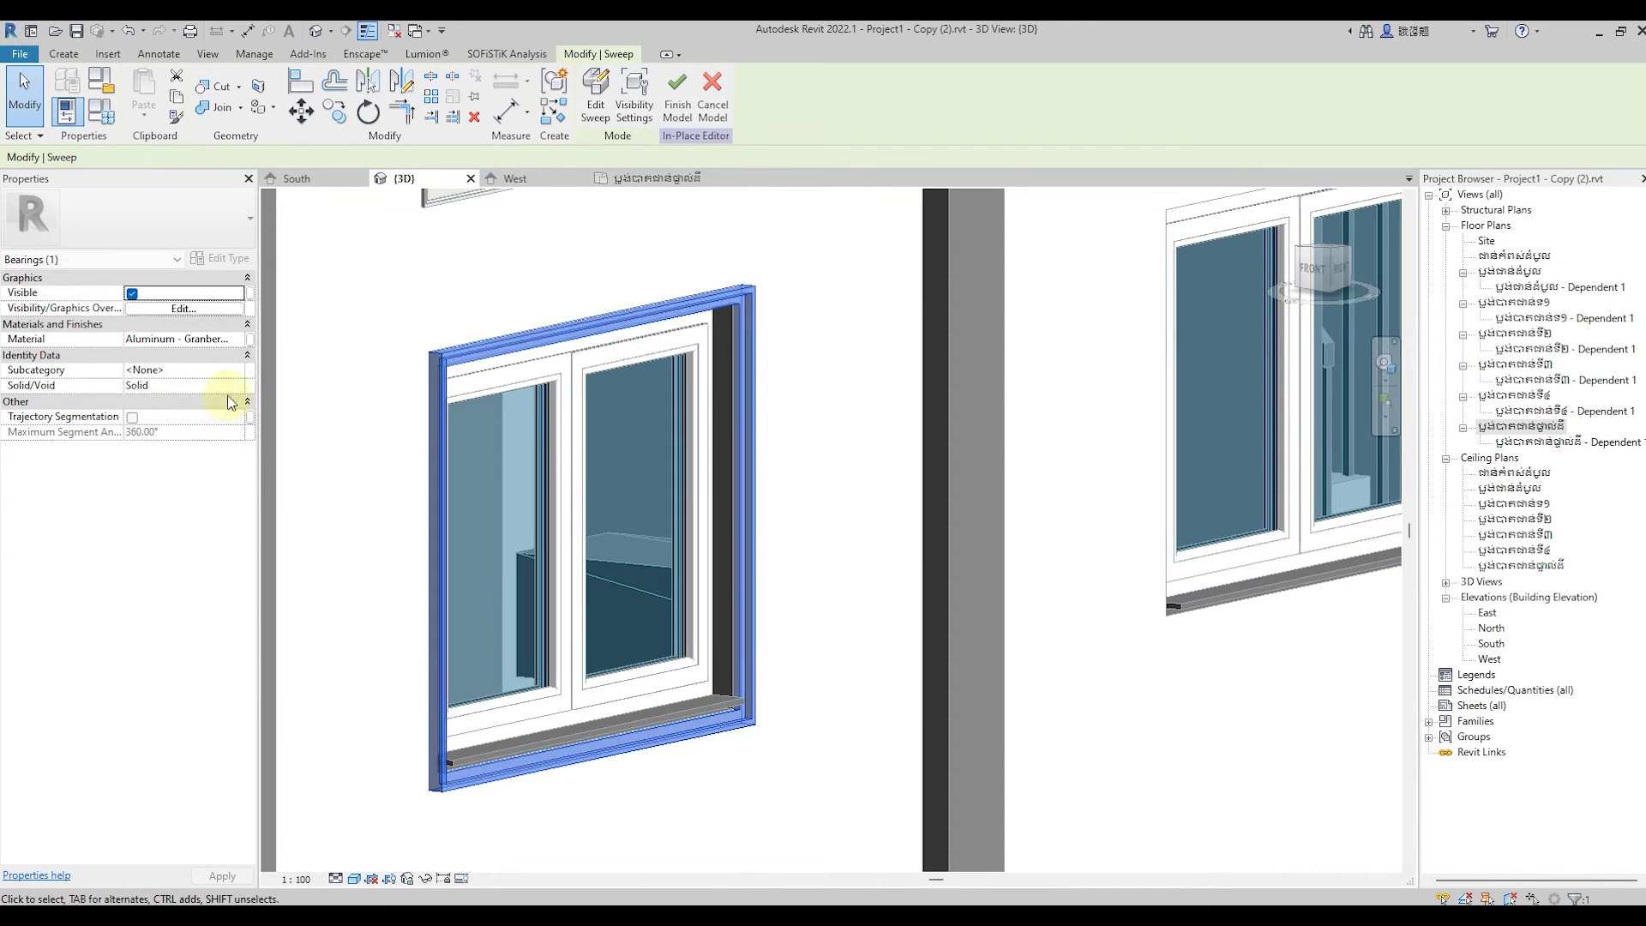
click(231, 339)
click(249, 339)
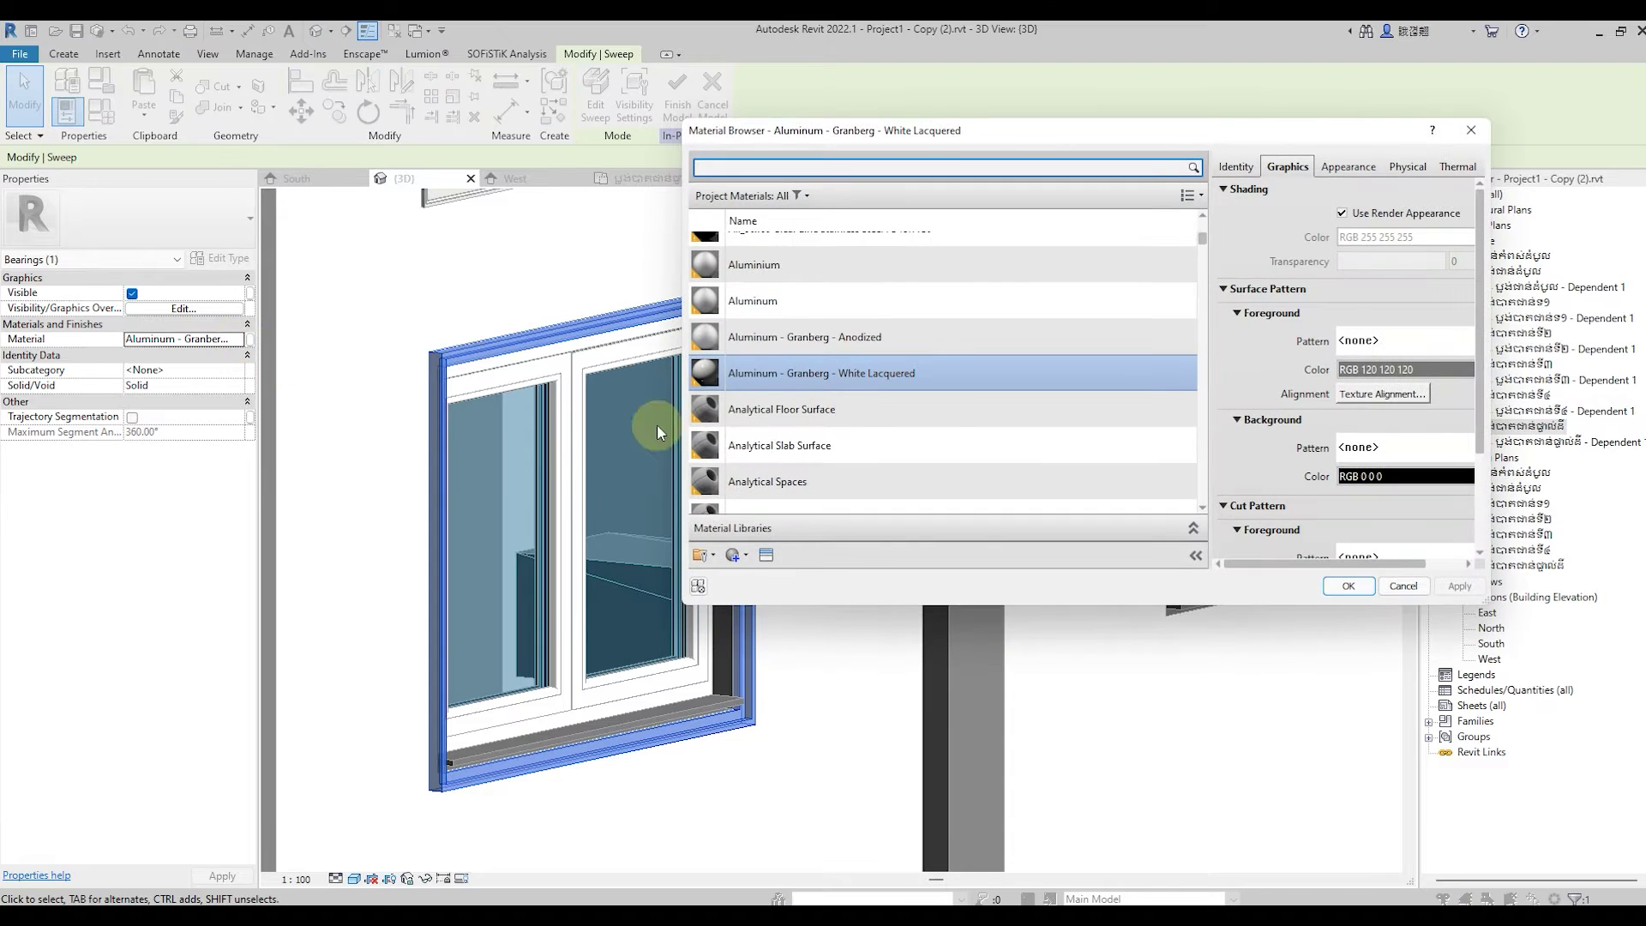
scroll(1066, 431, up, 1)
scroll(1066, 433, down, 2)
scroll(1071, 435, down, 3)
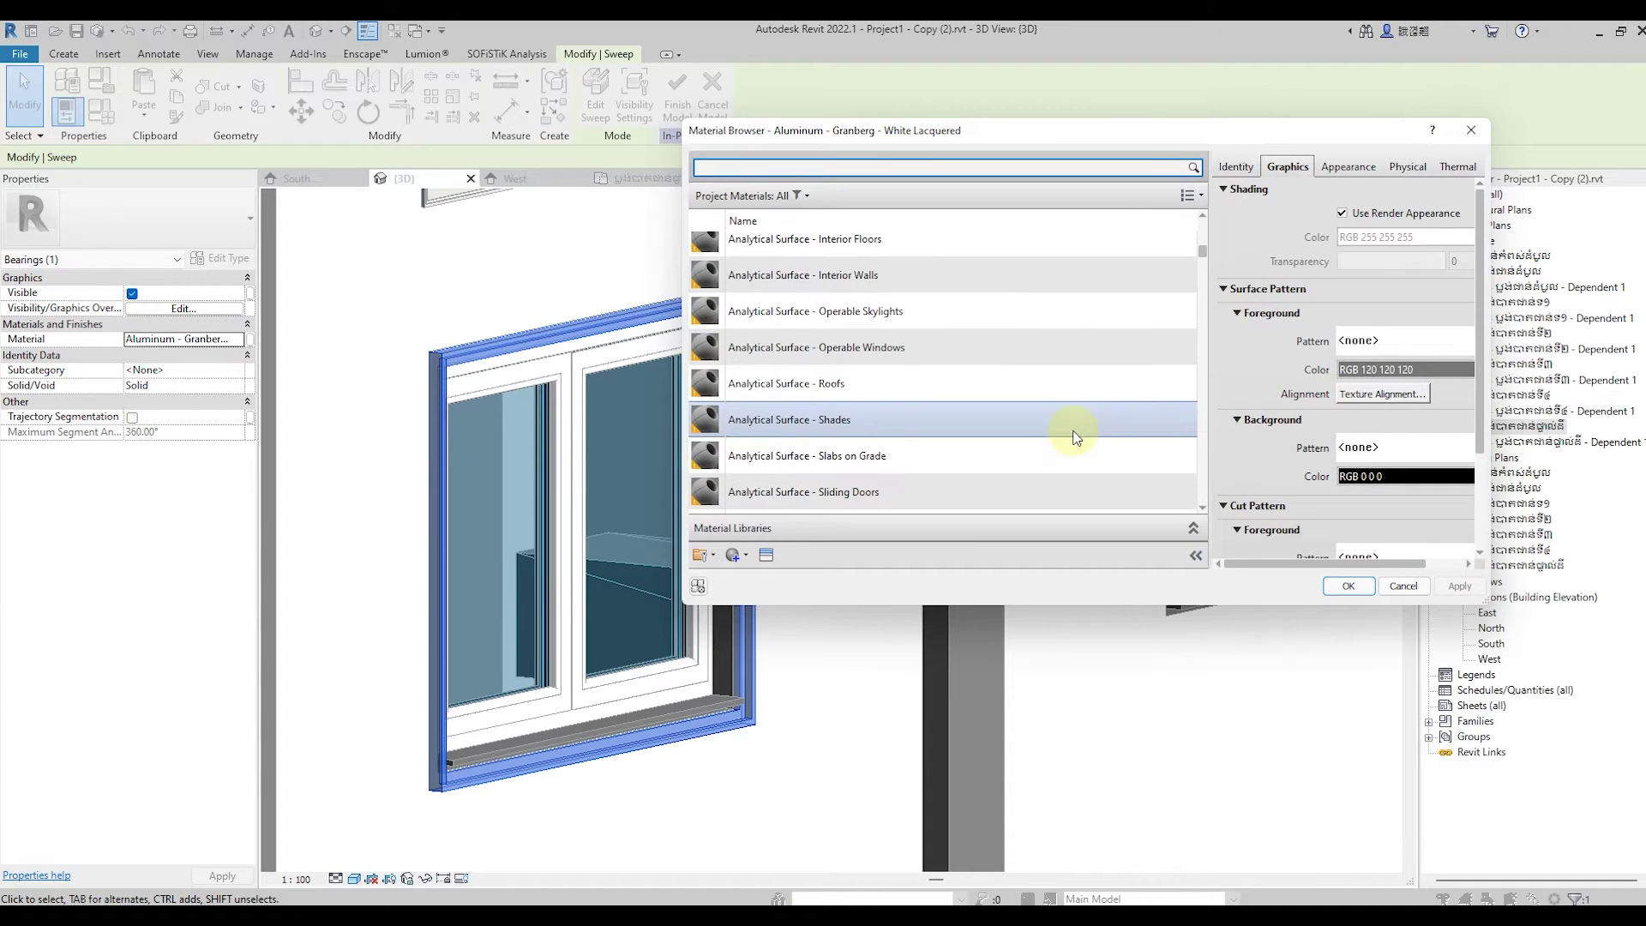
scroll(1077, 437, down, 1)
scroll(1076, 437, down, 2)
click(754, 387)
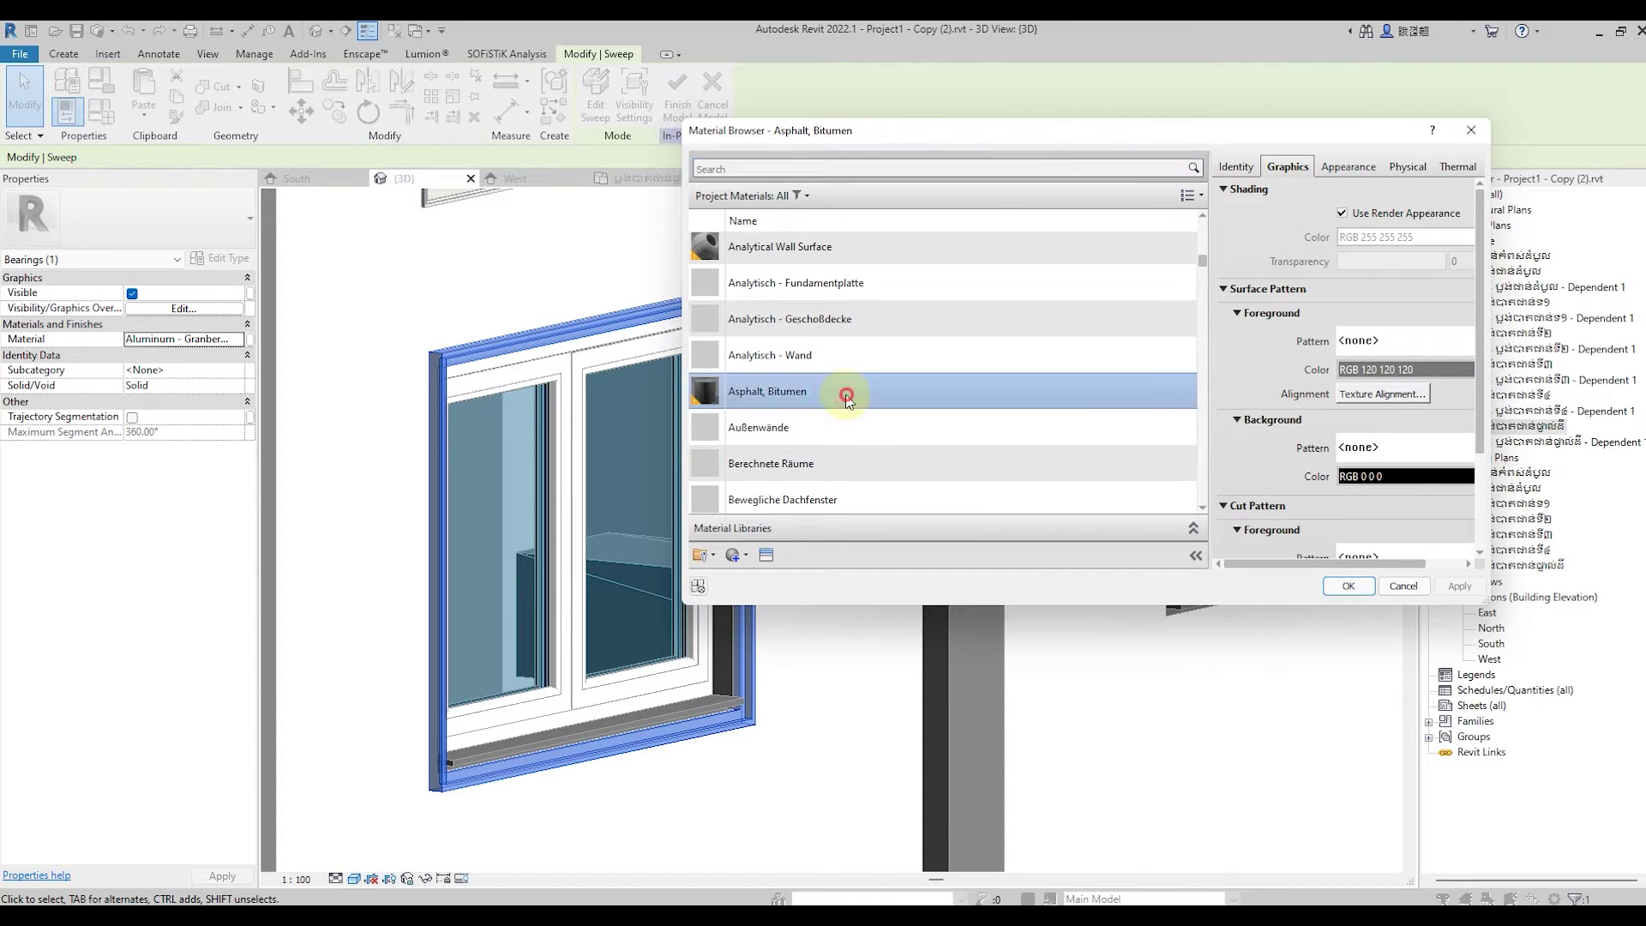
click(1350, 584)
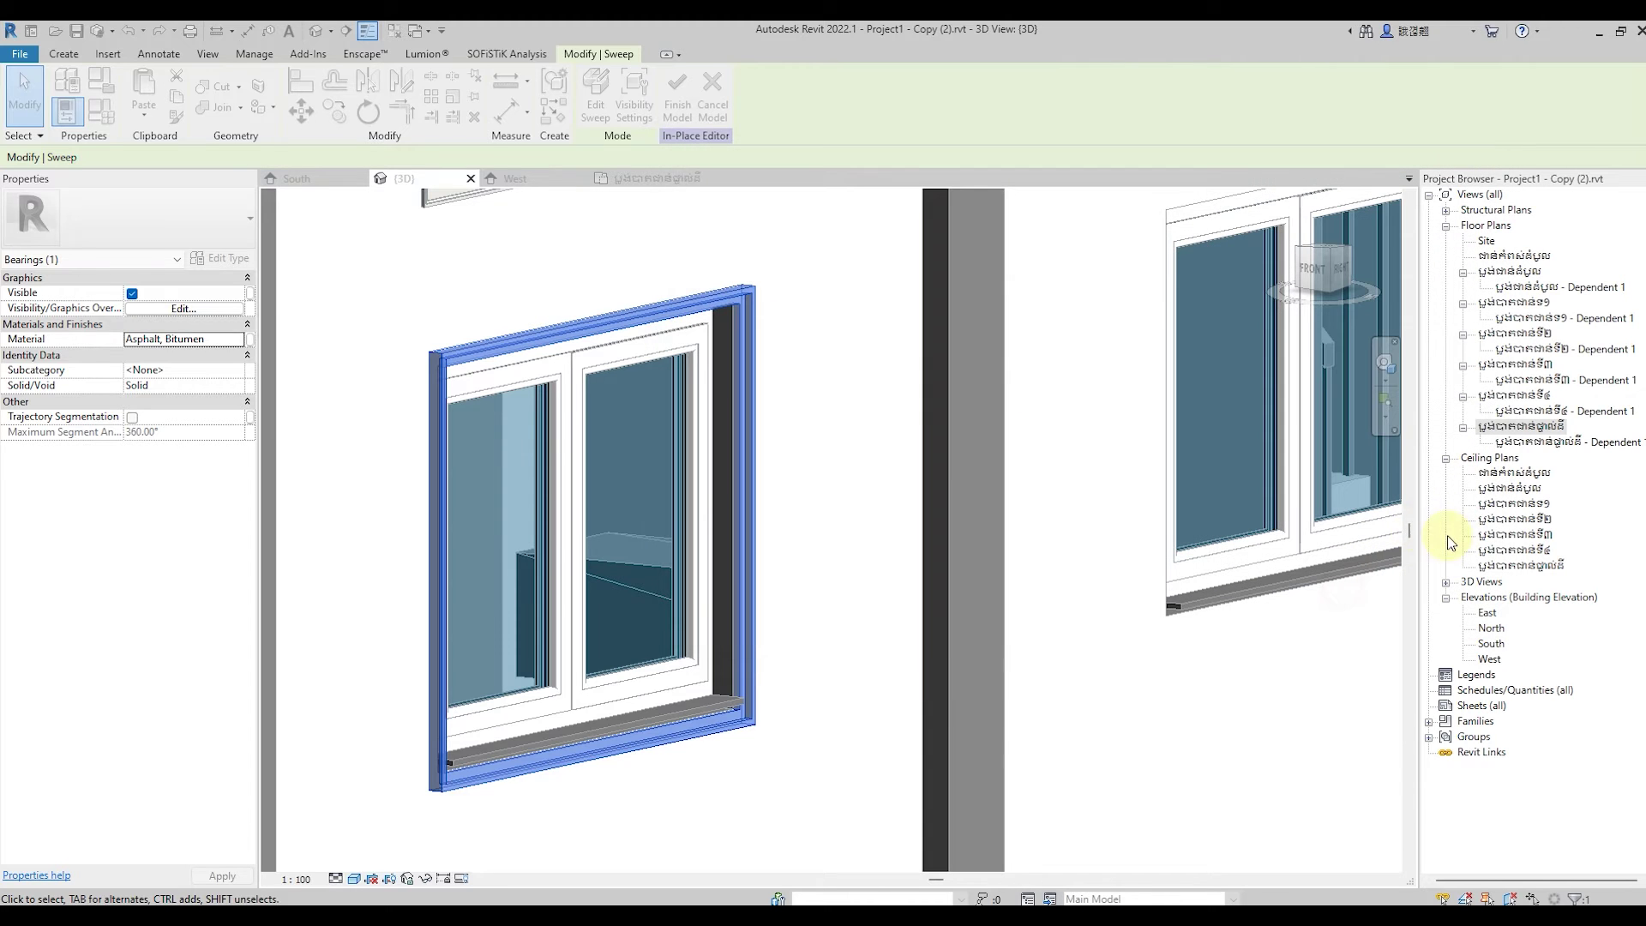
Finish the in-place Bearings frame model.
click(870, 426)
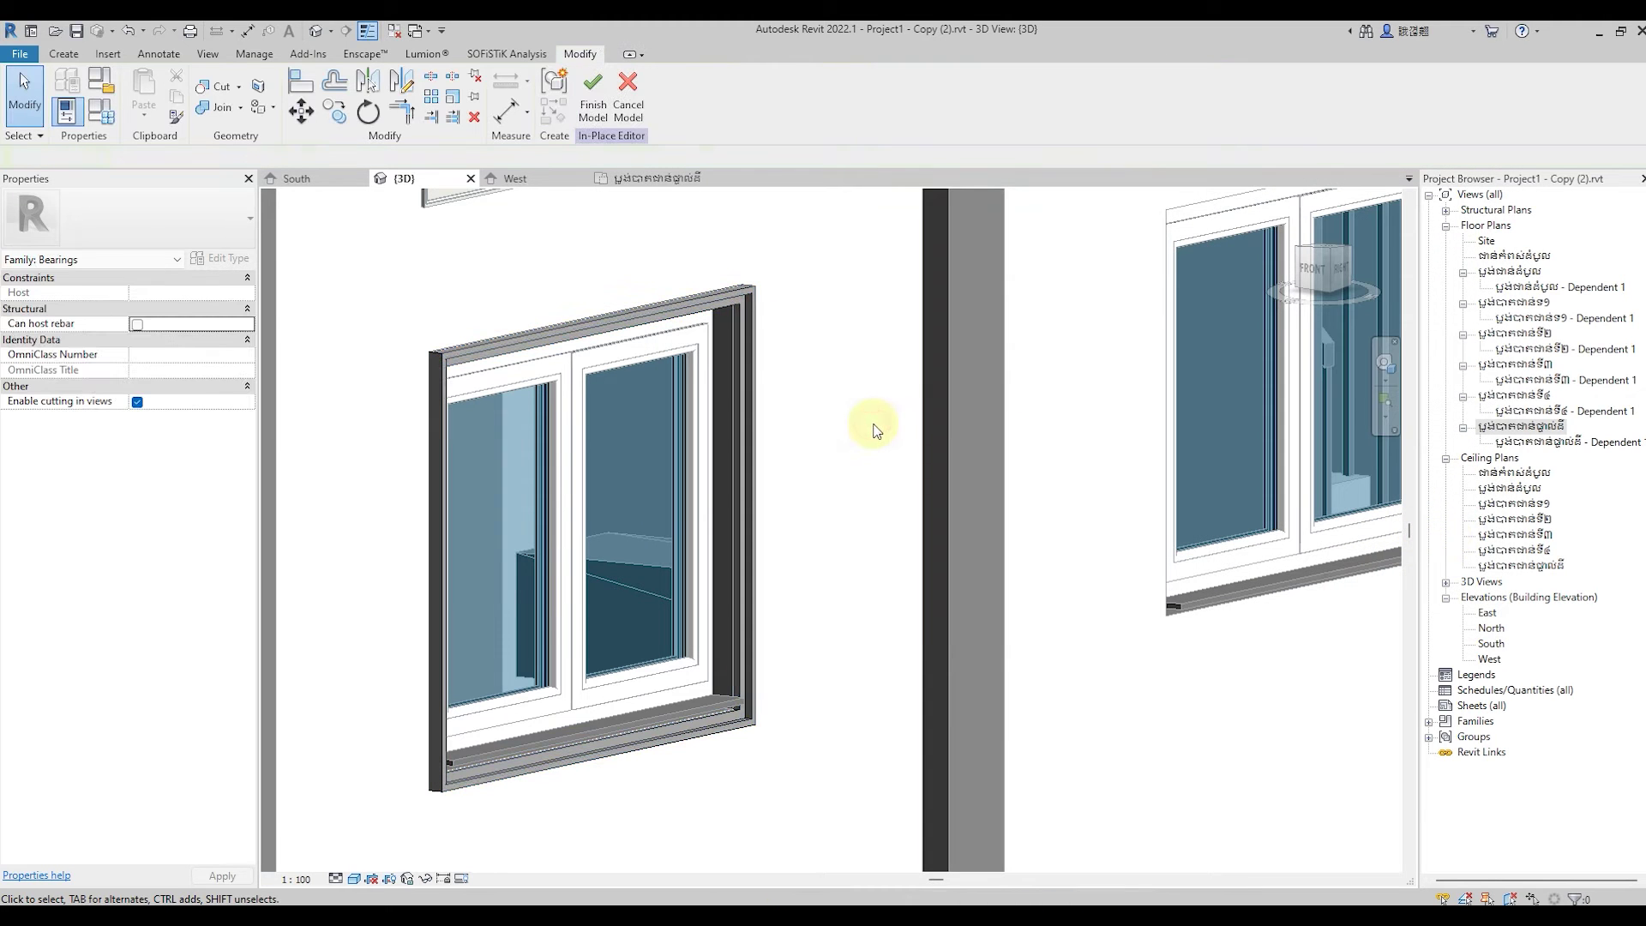
click(593, 92)
scroll(490, 531, down, 3)
Pan, orbit and zoom the 3D view until the long upper strip window fills it.
scroll(491, 531, down, 2)
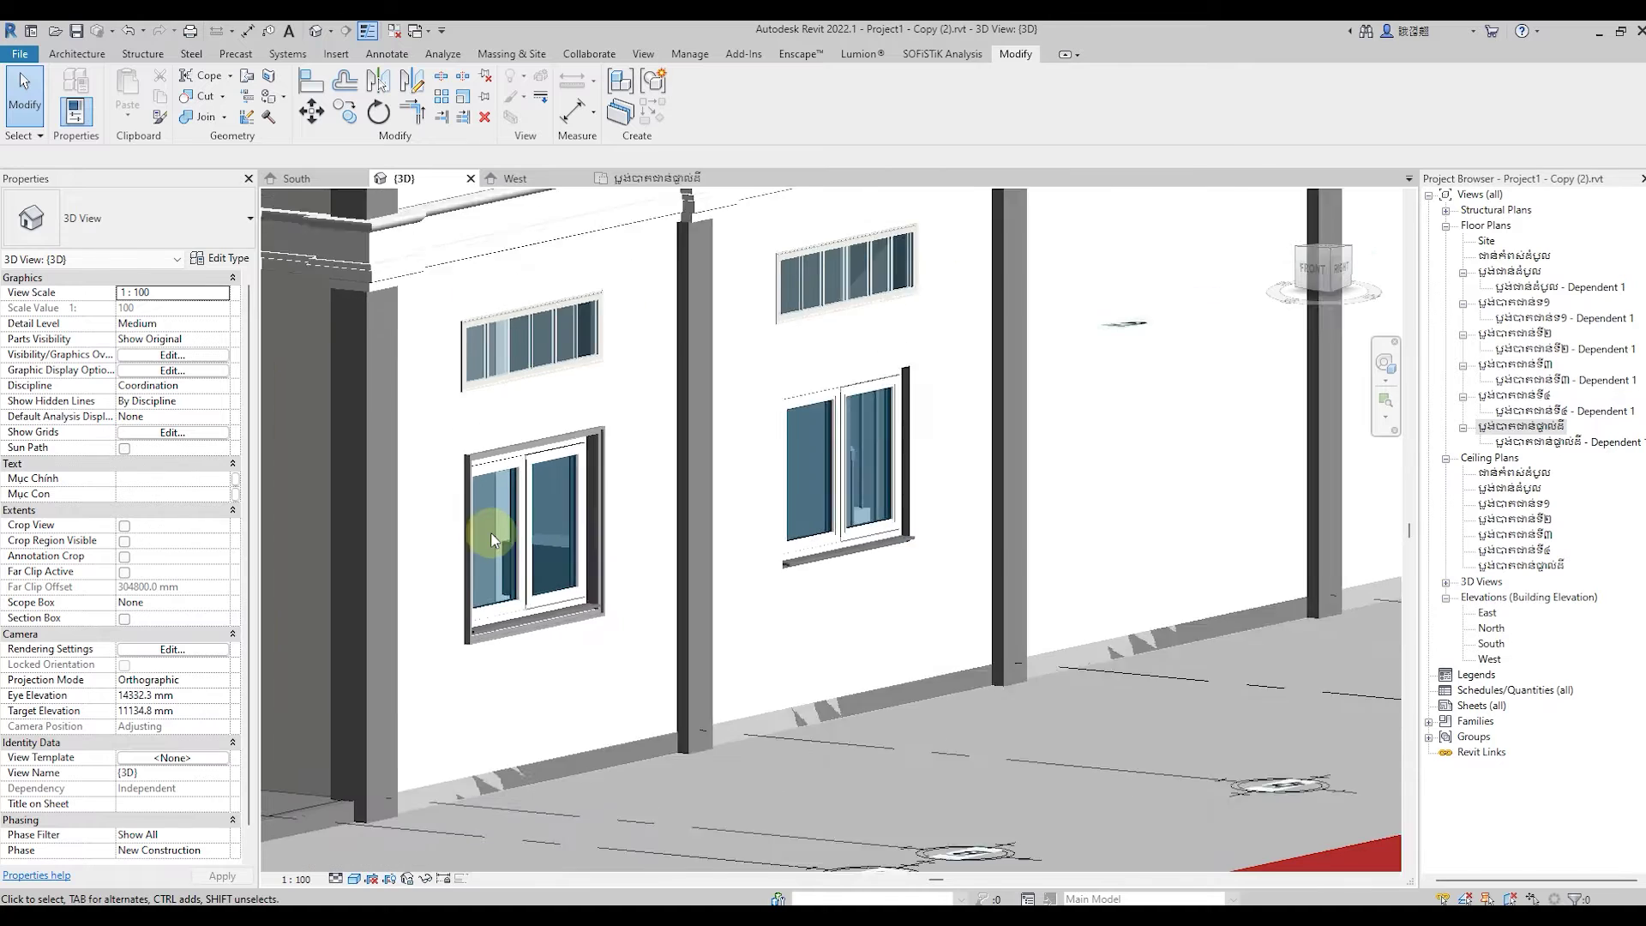
scroll(490, 532, down, 1)
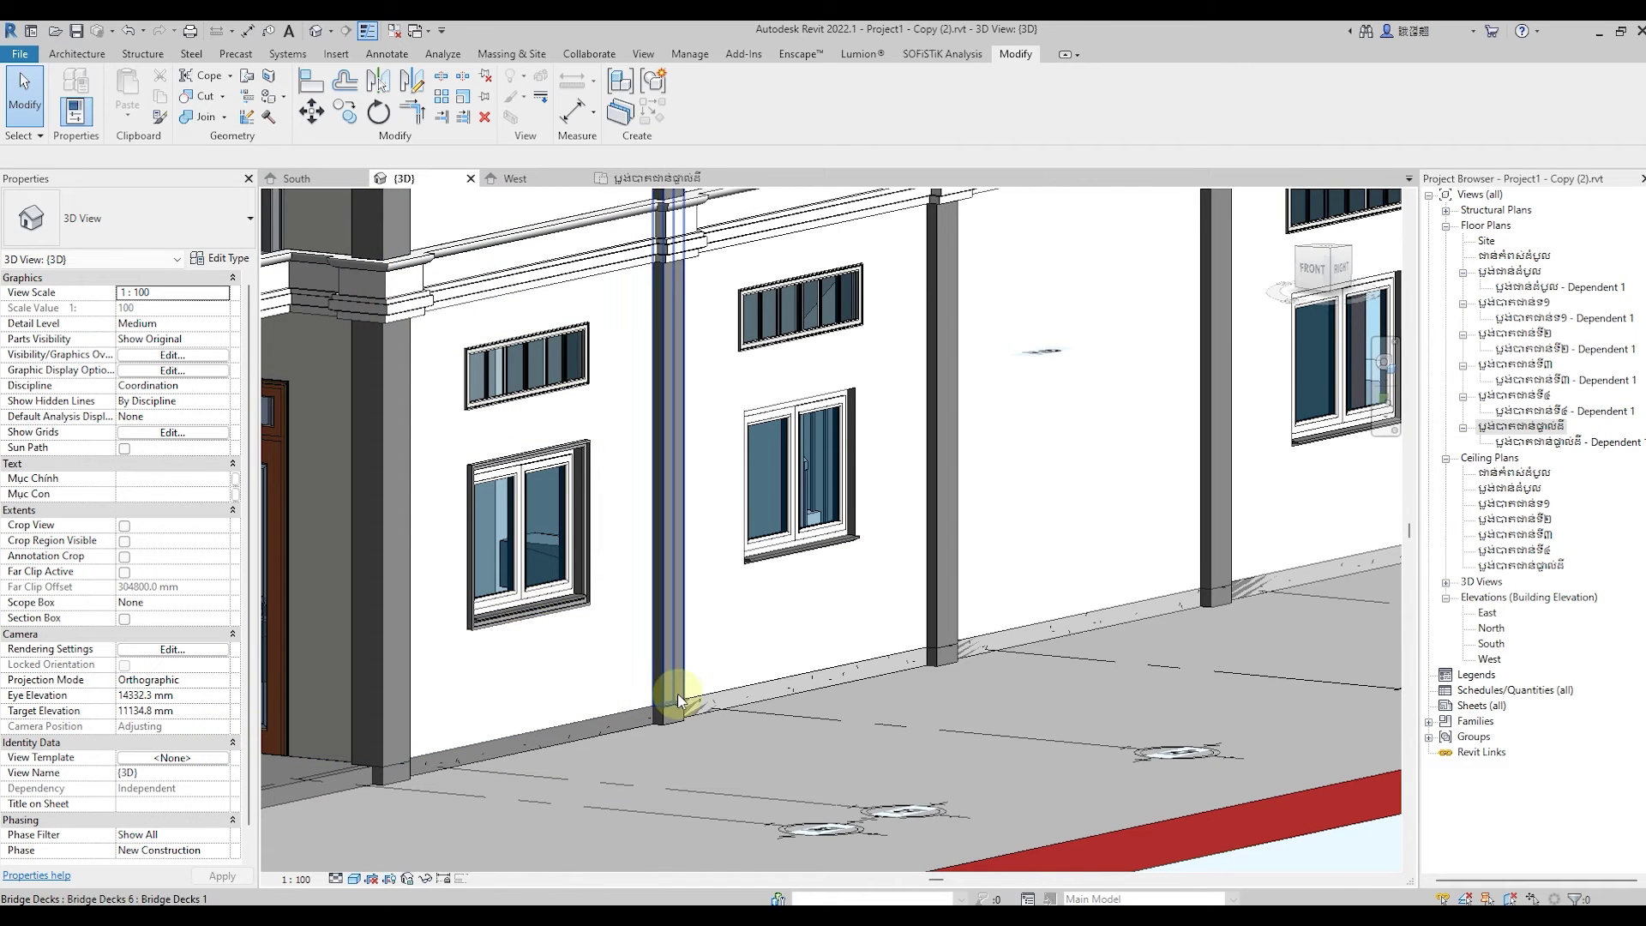
scroll(677, 698, down, 2)
scroll(576, 702, up, 2)
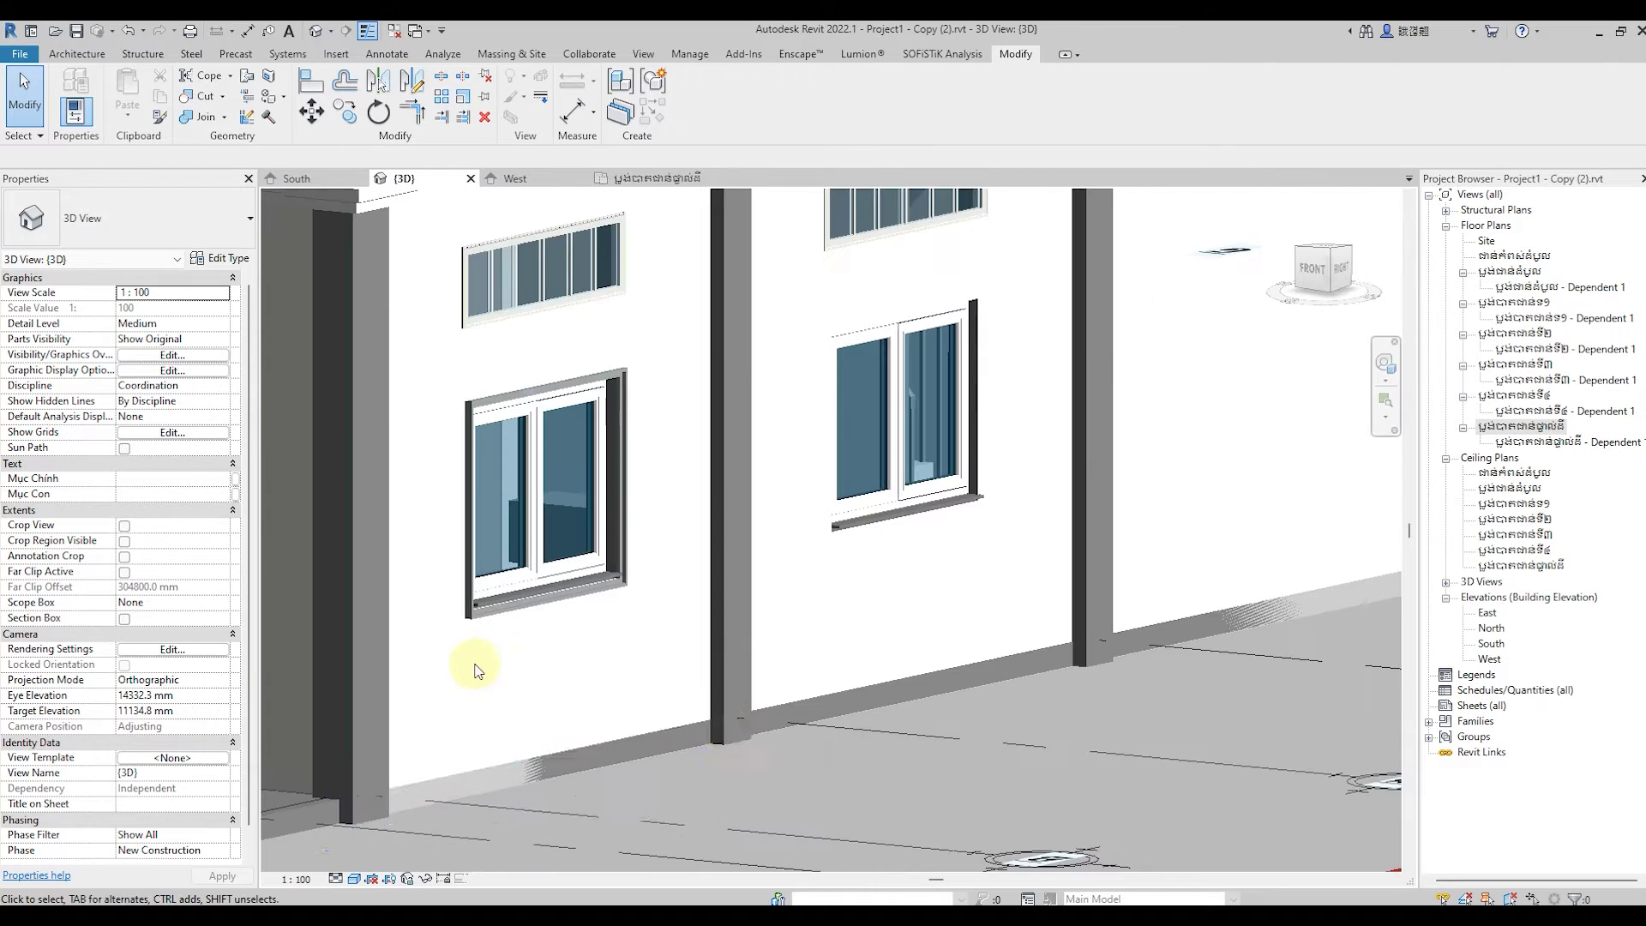
middle_drag(478, 665, 583, 760)
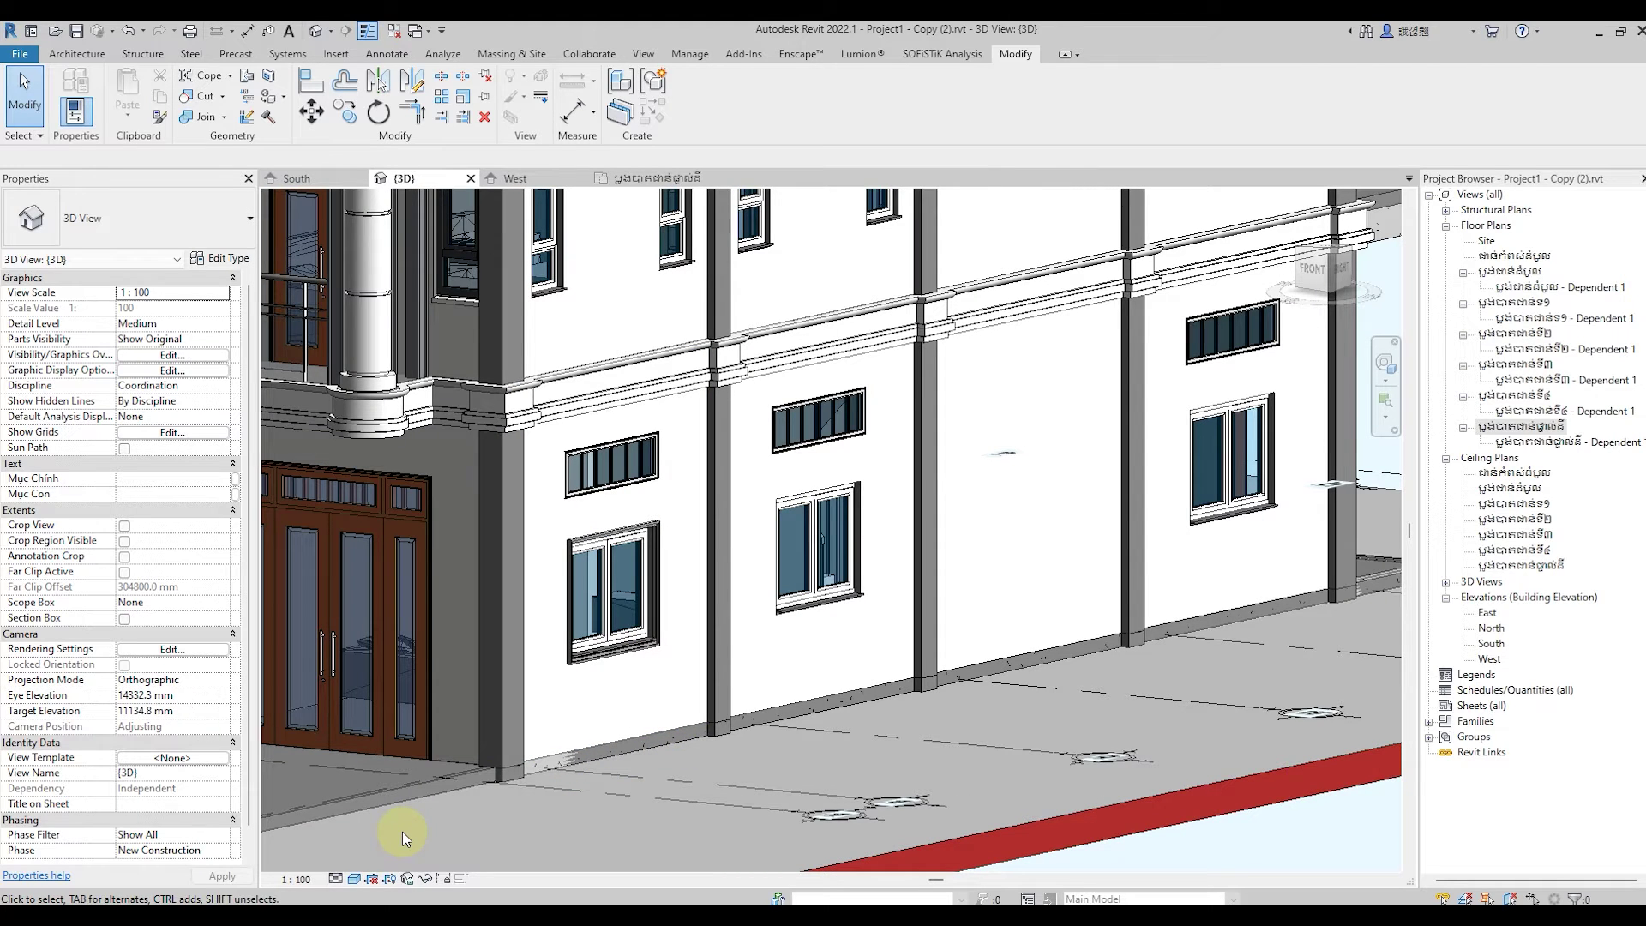
mouse_move(696, 829)
shift+middle_down()
mouse_move(696, 841)
mouse_move(707, 825)
shift+middle_up()
scroll(583, 698, up, 3)
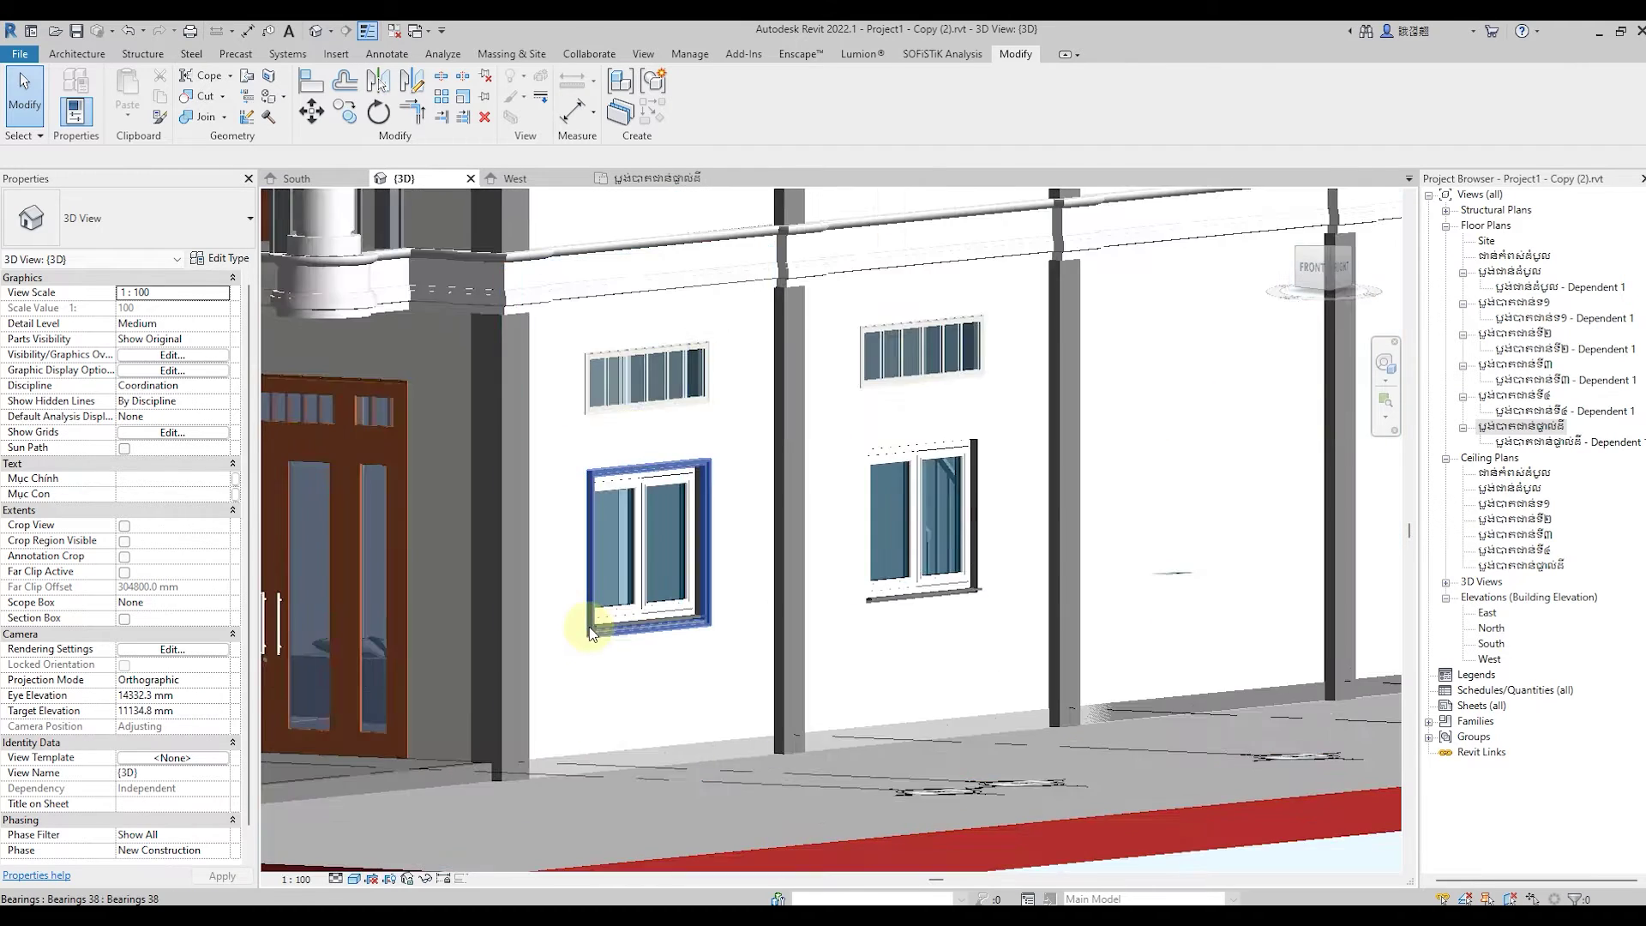
scroll(589, 677, up, 3)
scroll(615, 728, down, 2)
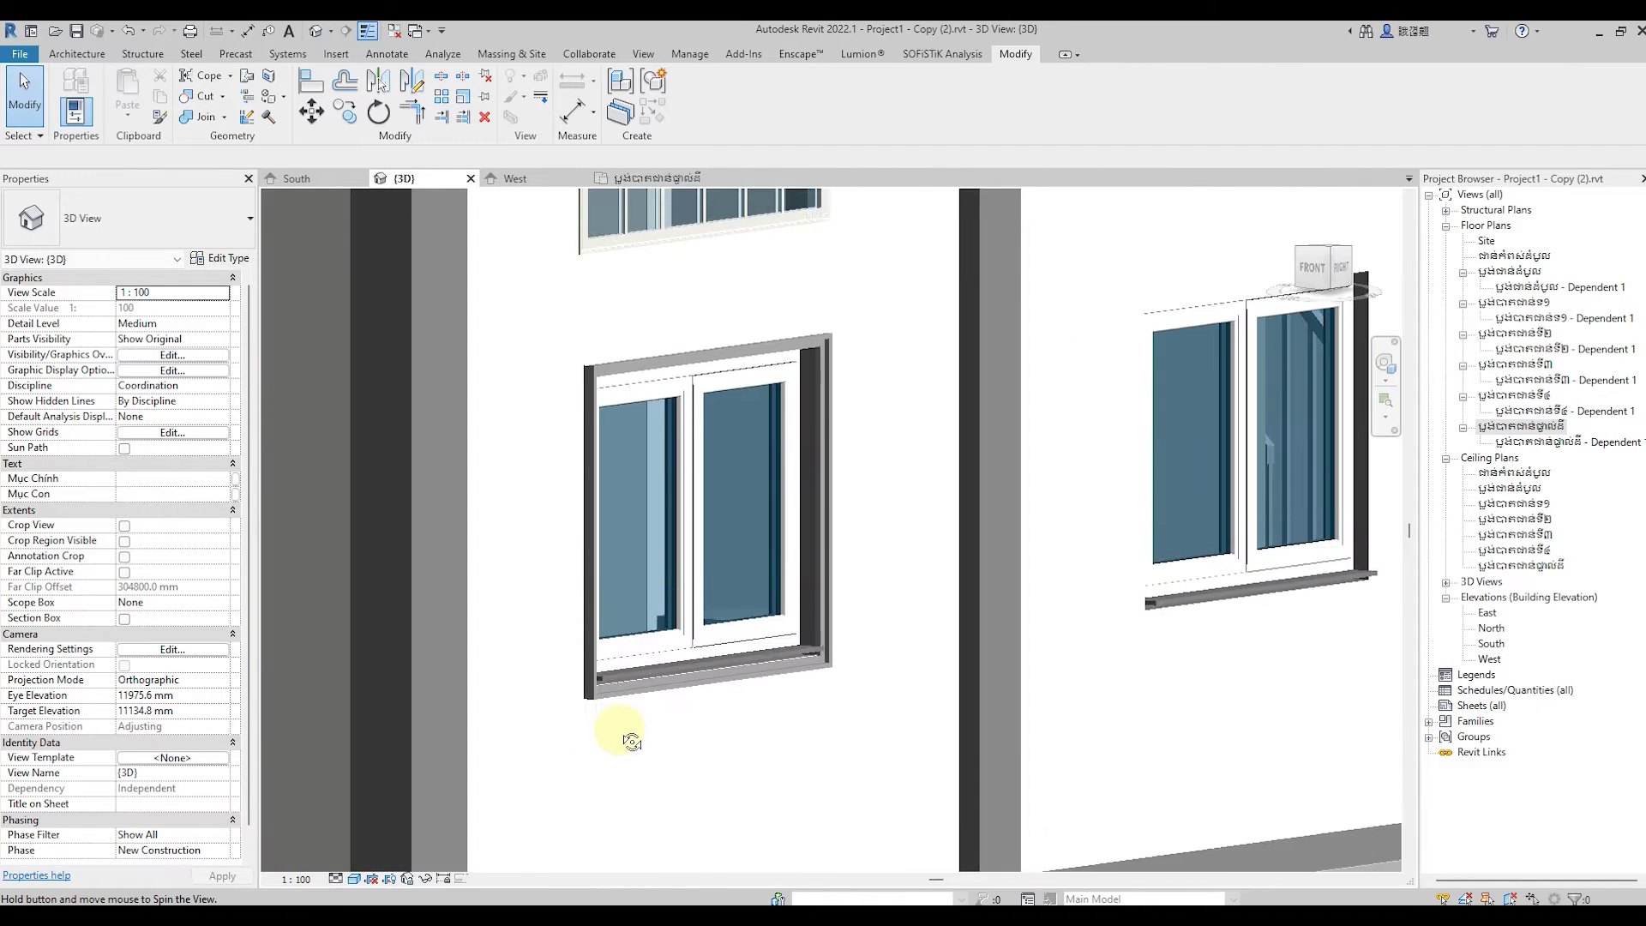
scroll(617, 729, down, 2)
scroll(621, 729, down, 2)
scroll(588, 412, up, 2)
scroll(543, 448, up, 2)
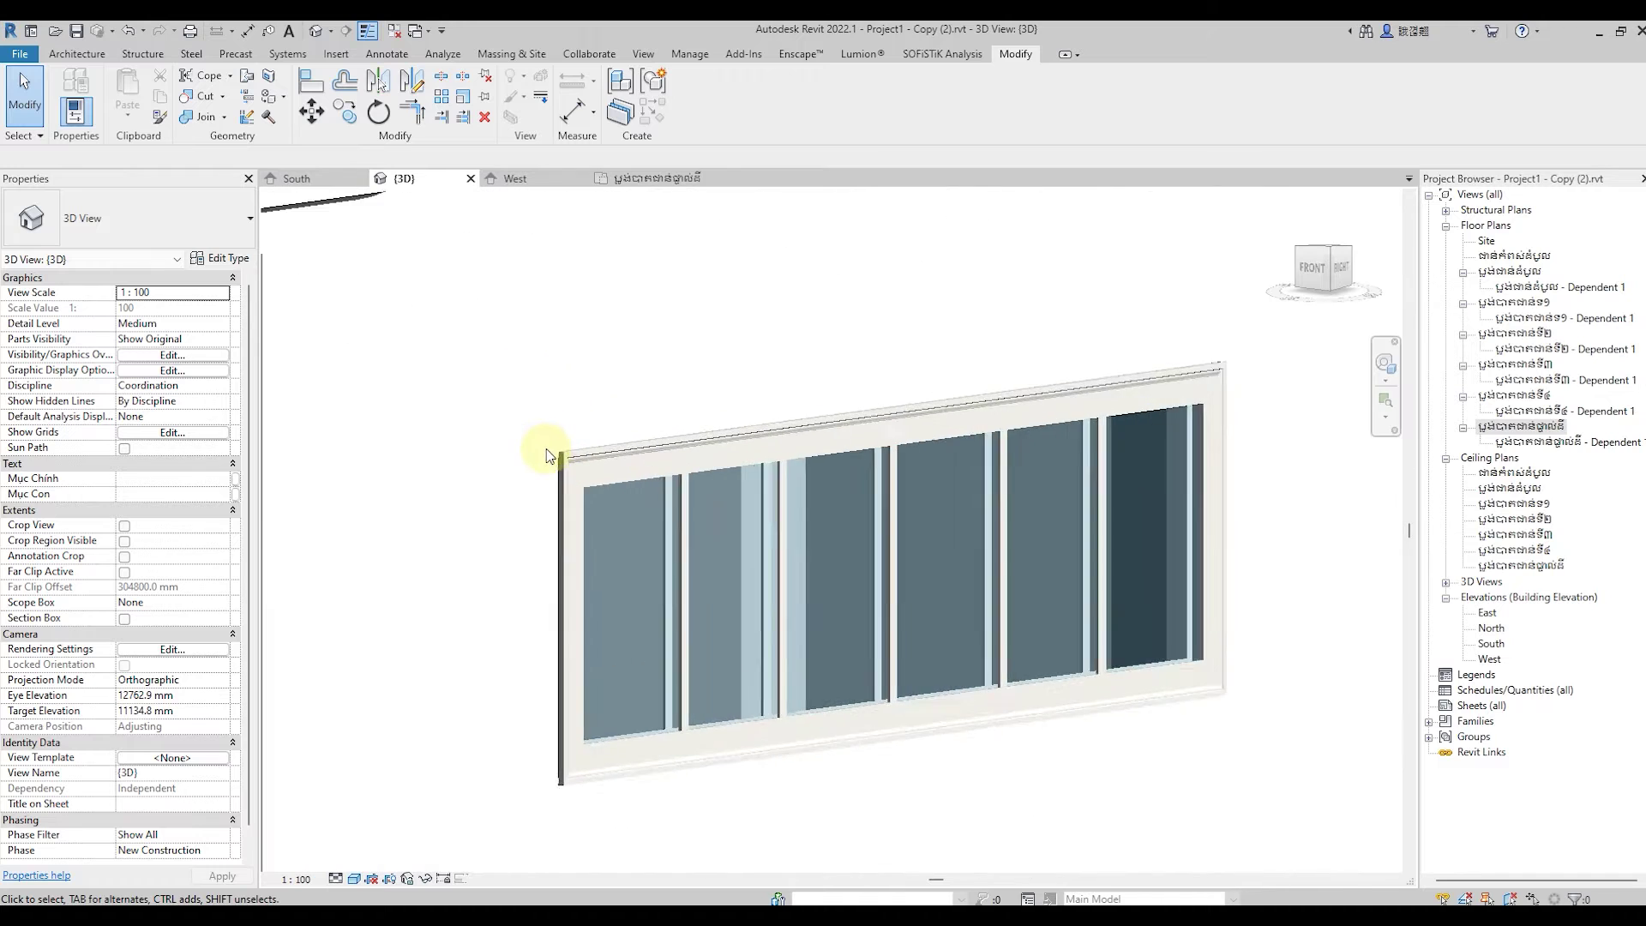
scroll(537, 463, up, 2)
scroll(535, 467, up, 1)
scroll(539, 467, up, 2)
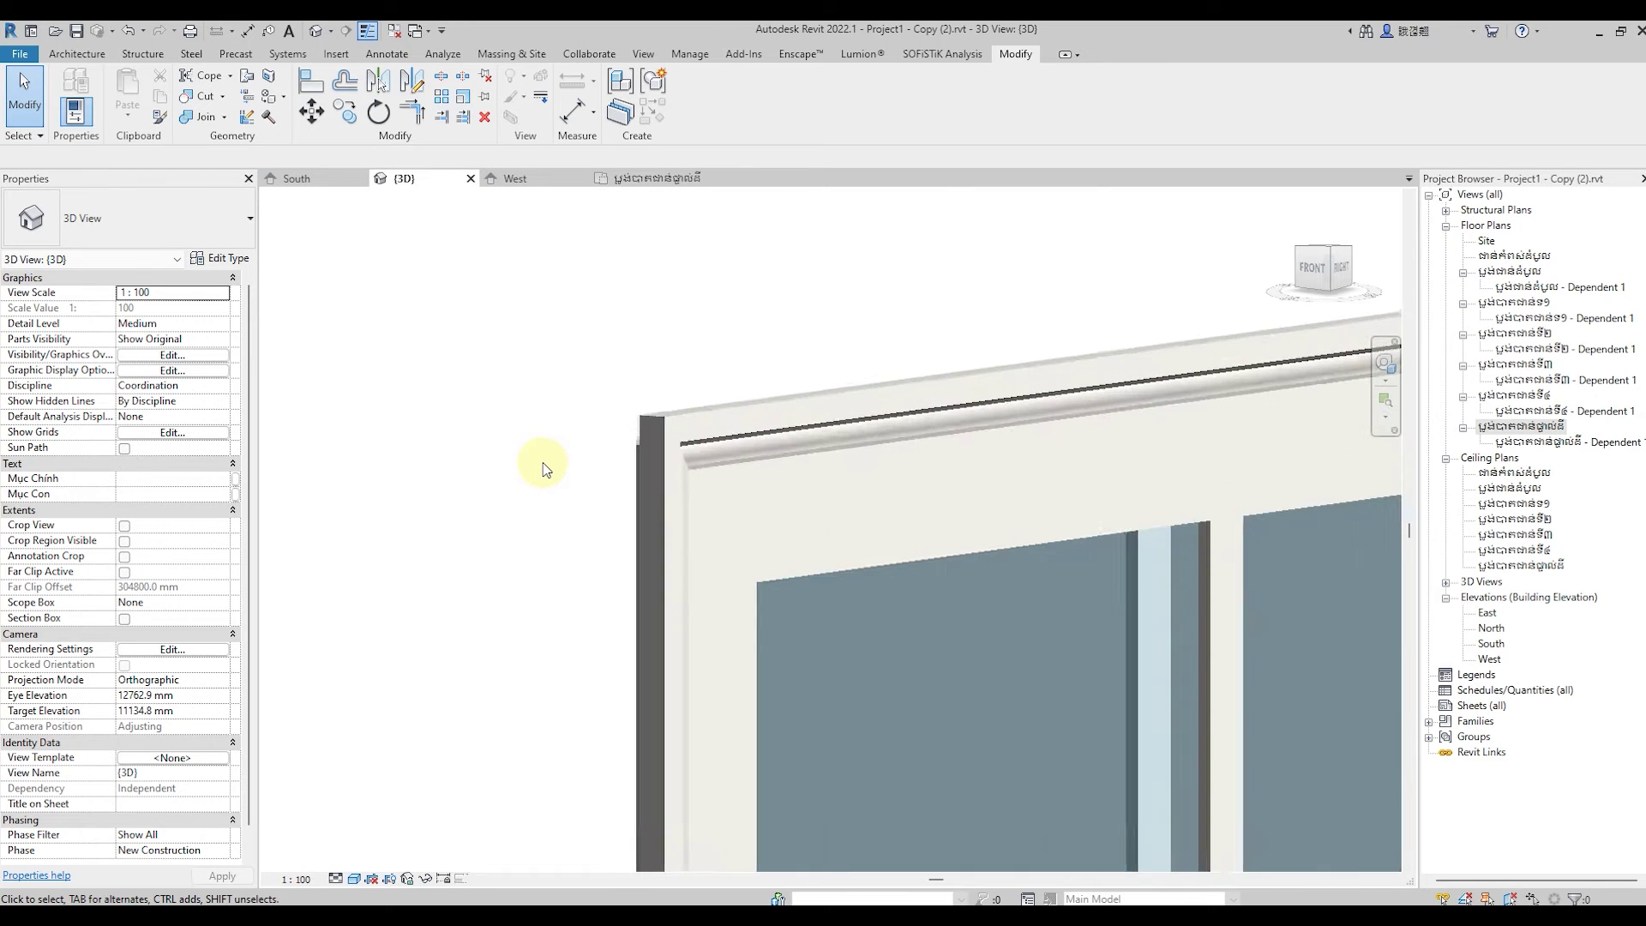
scroll(541, 461, up, 1)
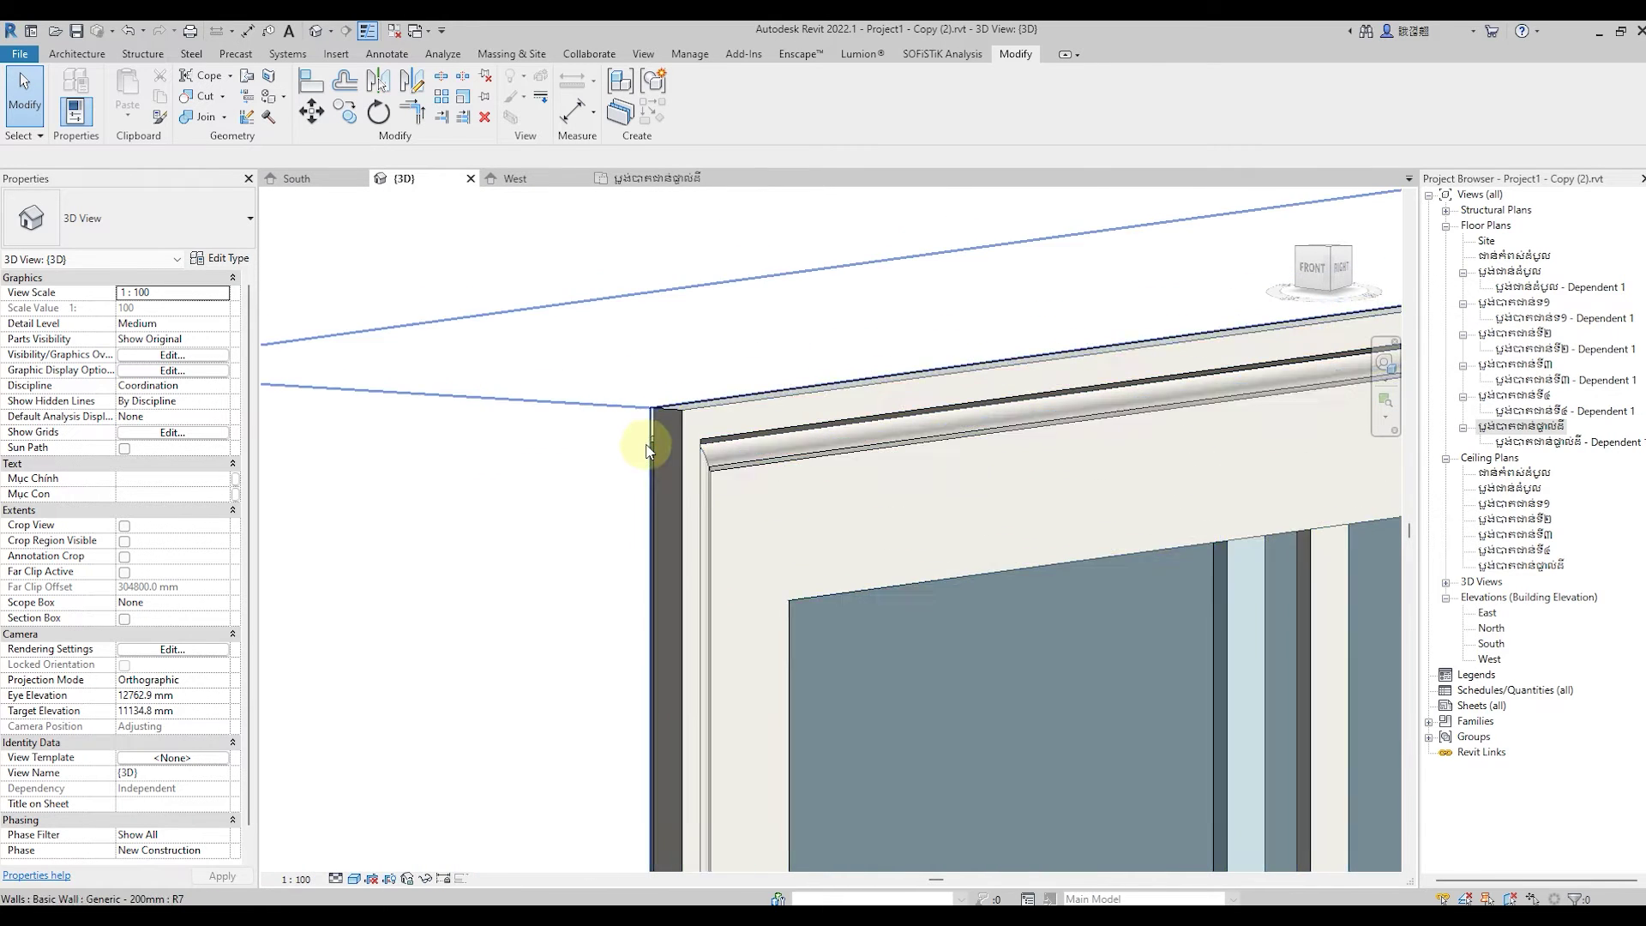
scroll(478, 448, up, 2)
scroll(549, 428, down, 2)
scroll(573, 418, down, 2)
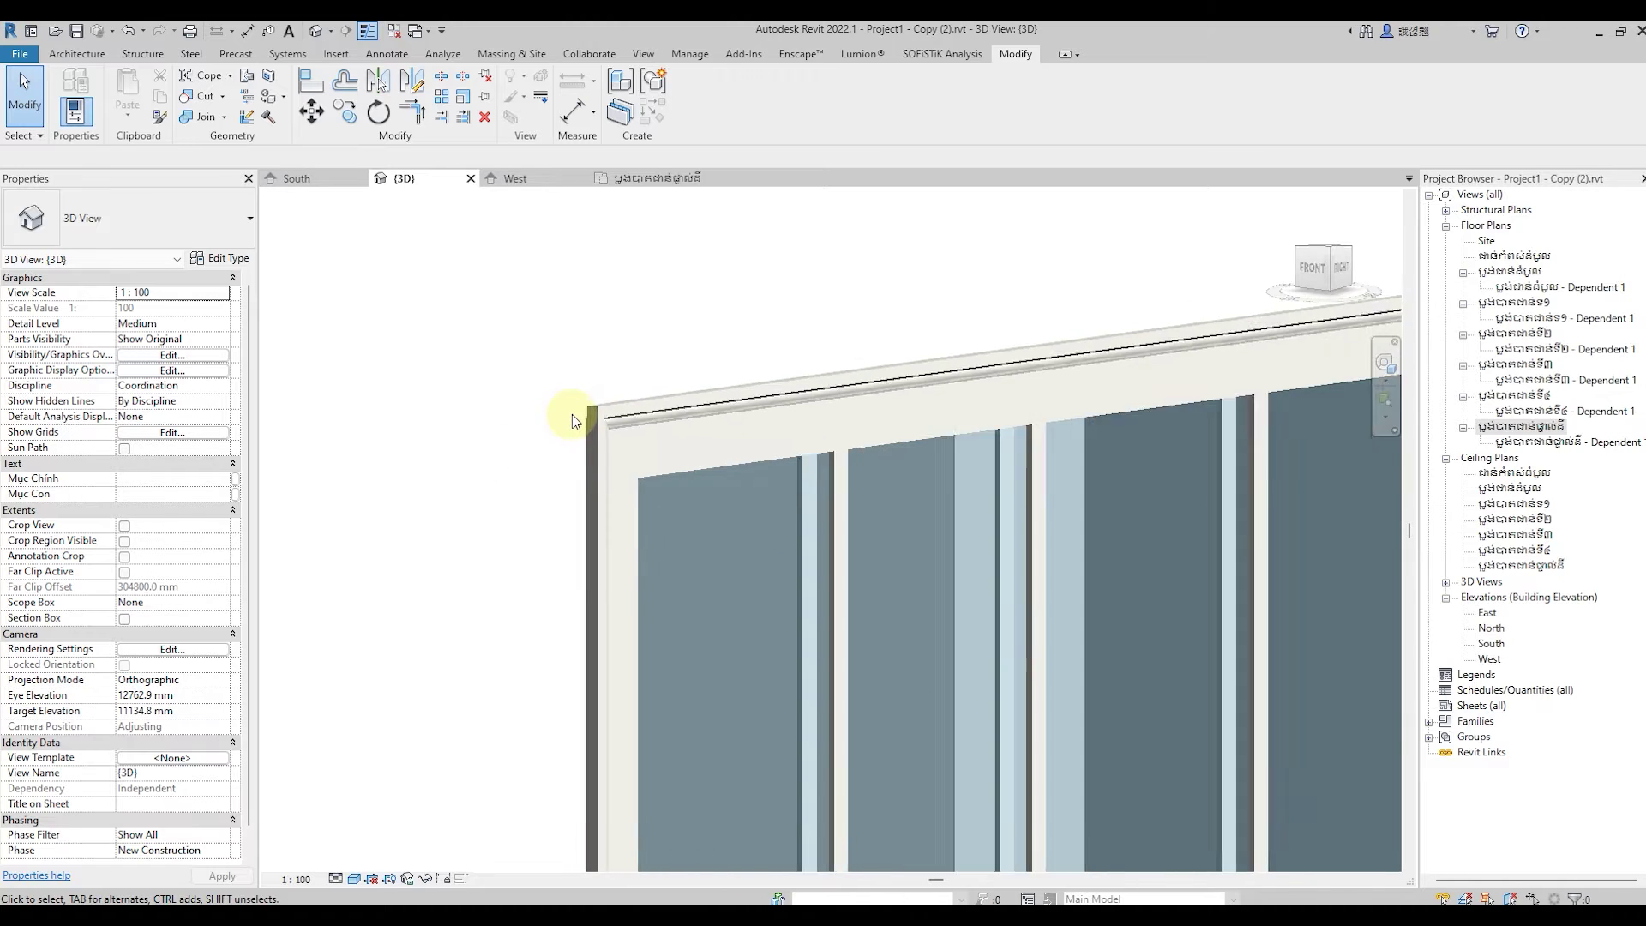
scroll(573, 418, down, 1)
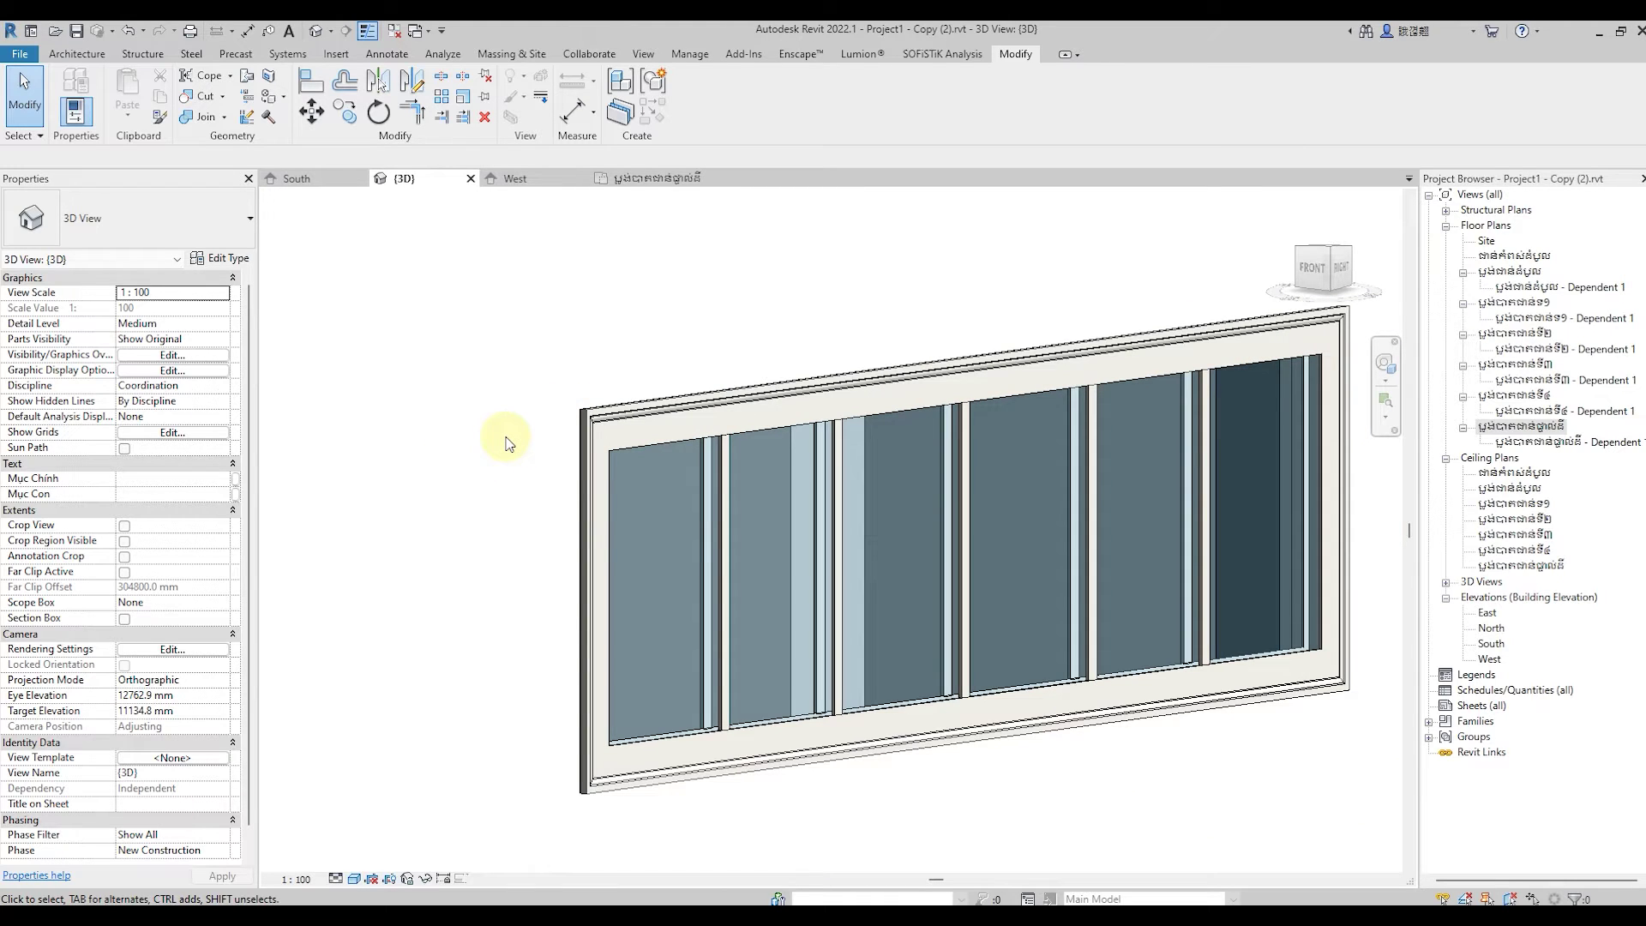
Create a new in-place model in the Bridge Decks category, named Bridge Decks 12.
click(77, 53)
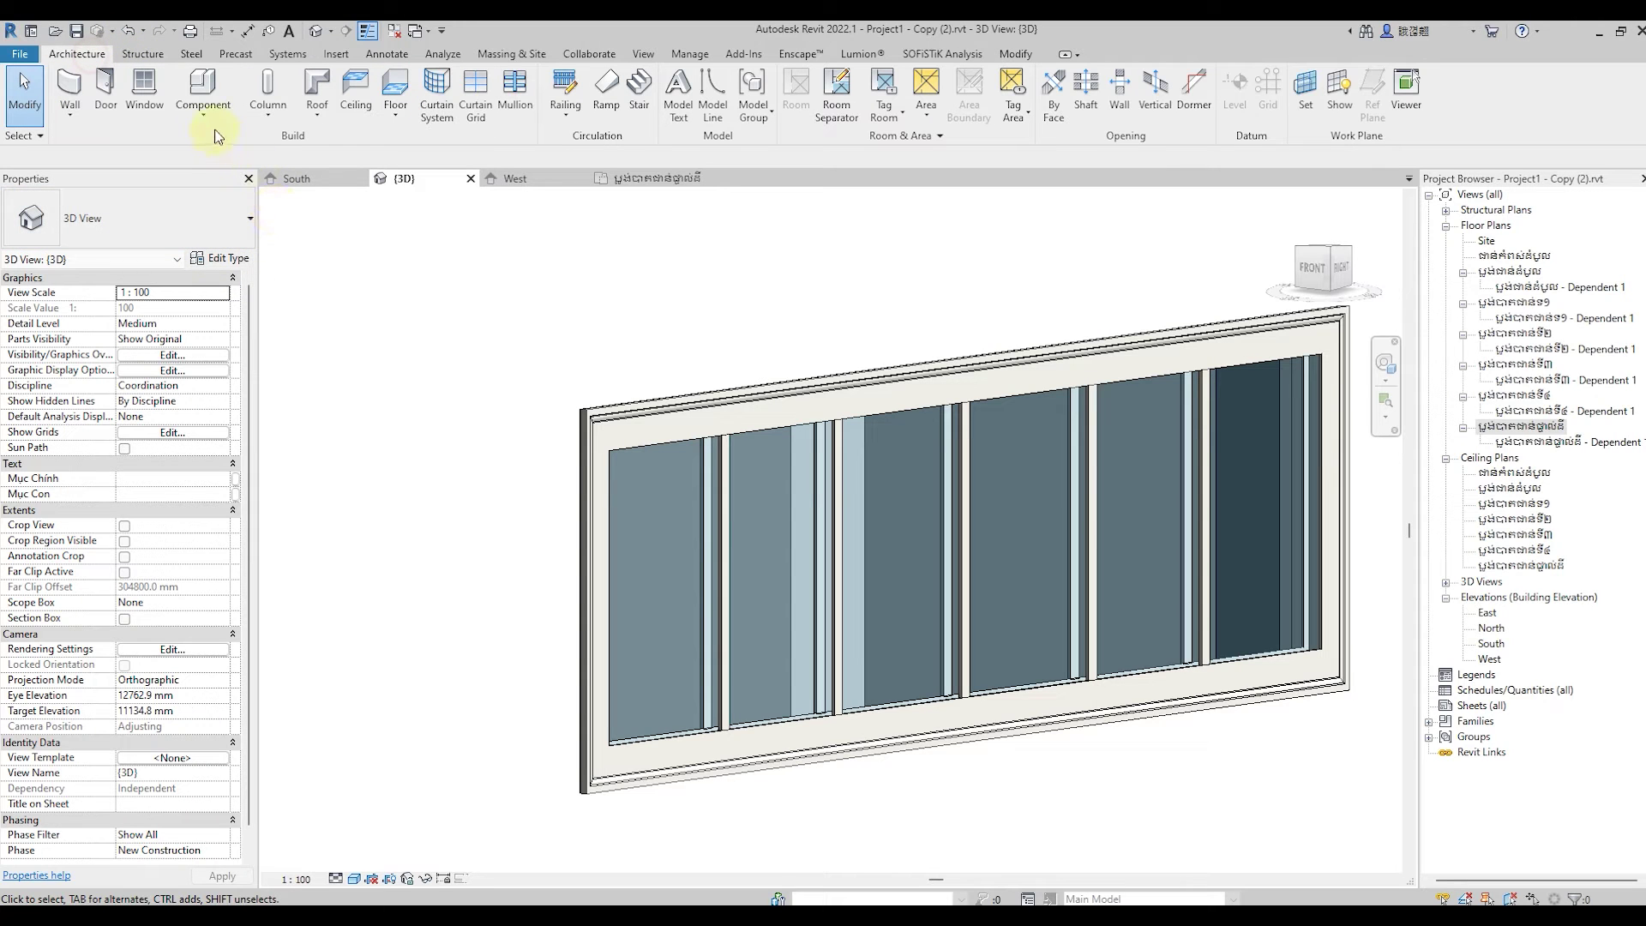
click(204, 109)
click(214, 181)
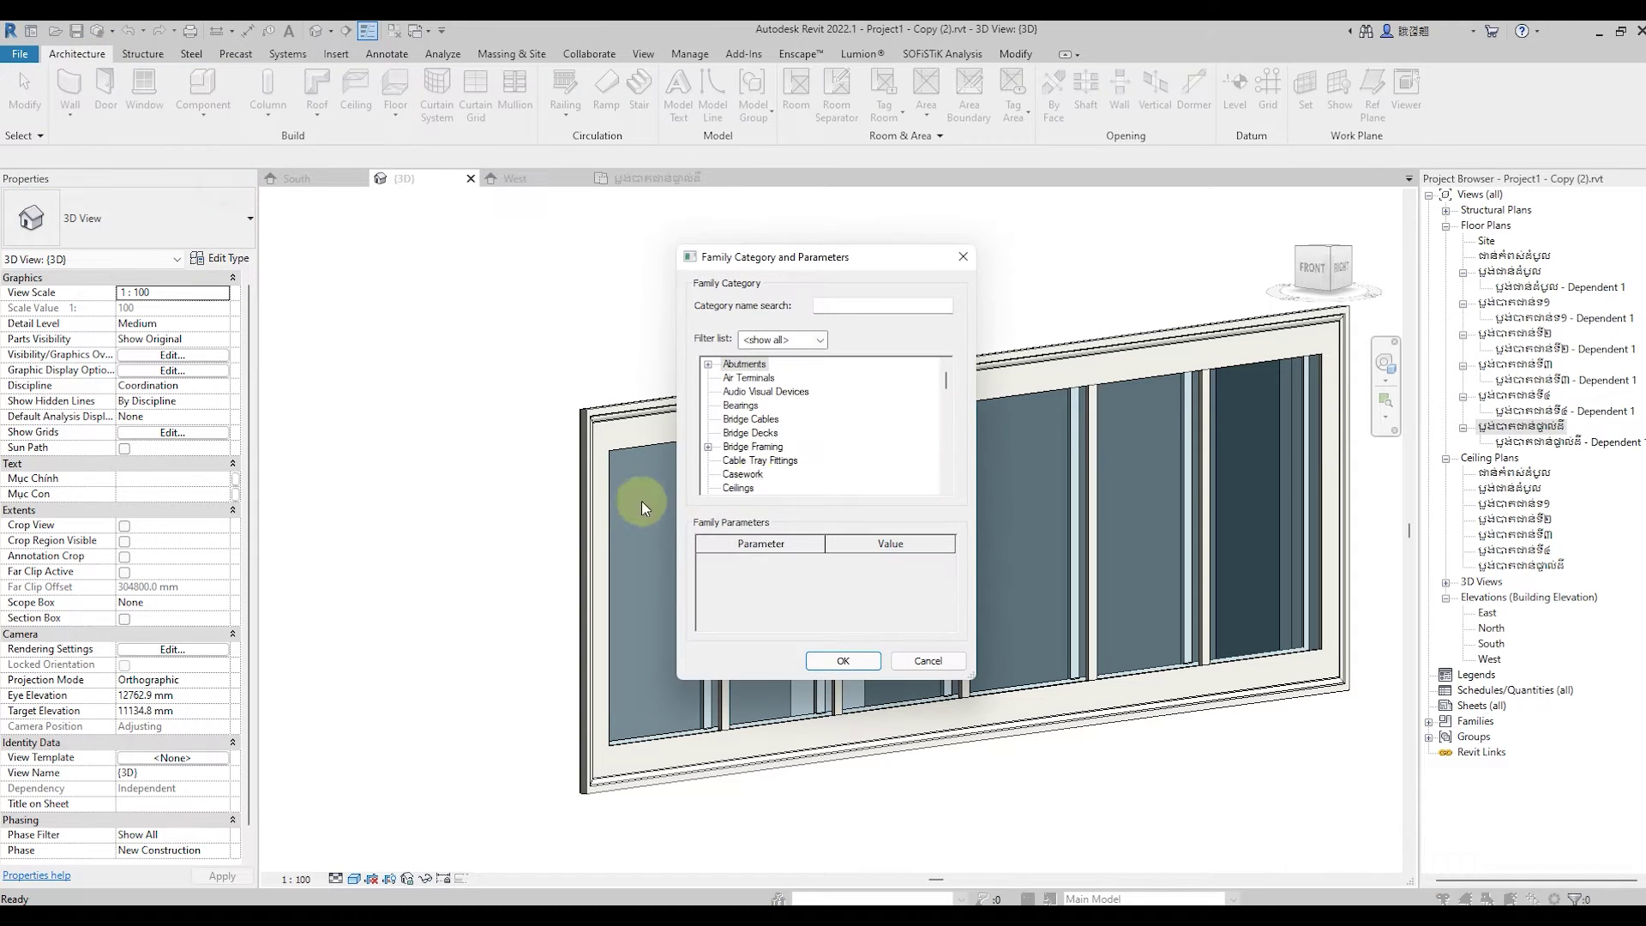
click(757, 434)
click(843, 660)
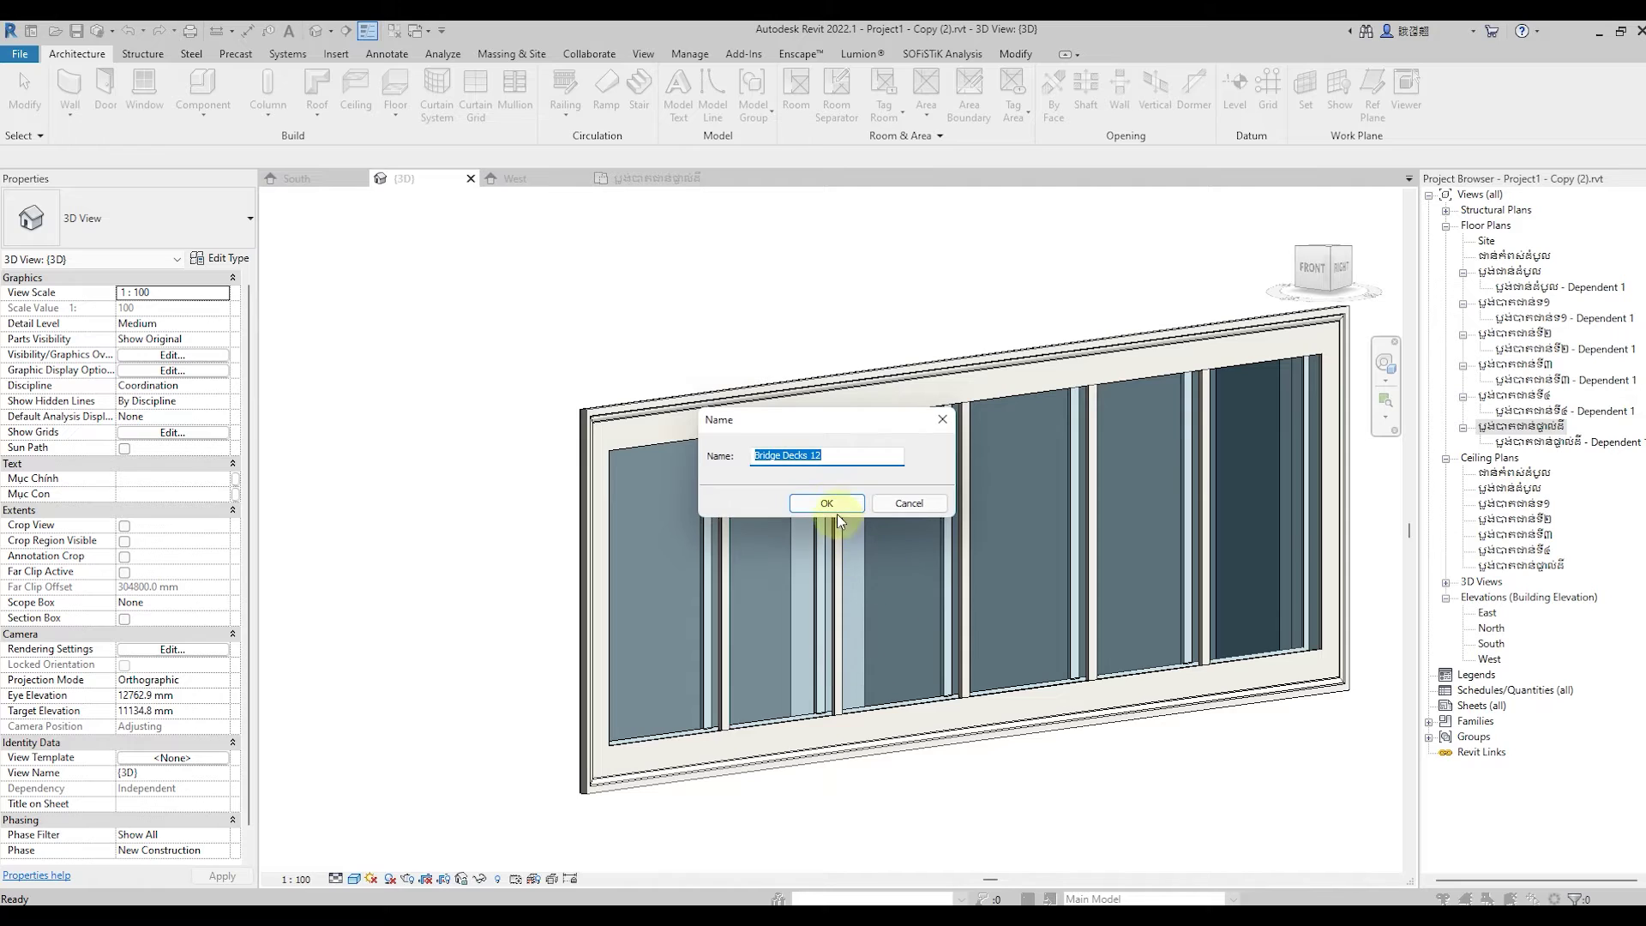
click(826, 503)
Start a sweep and pick the window frame's top edge as its path with Pick 3D Edges.
click(265, 95)
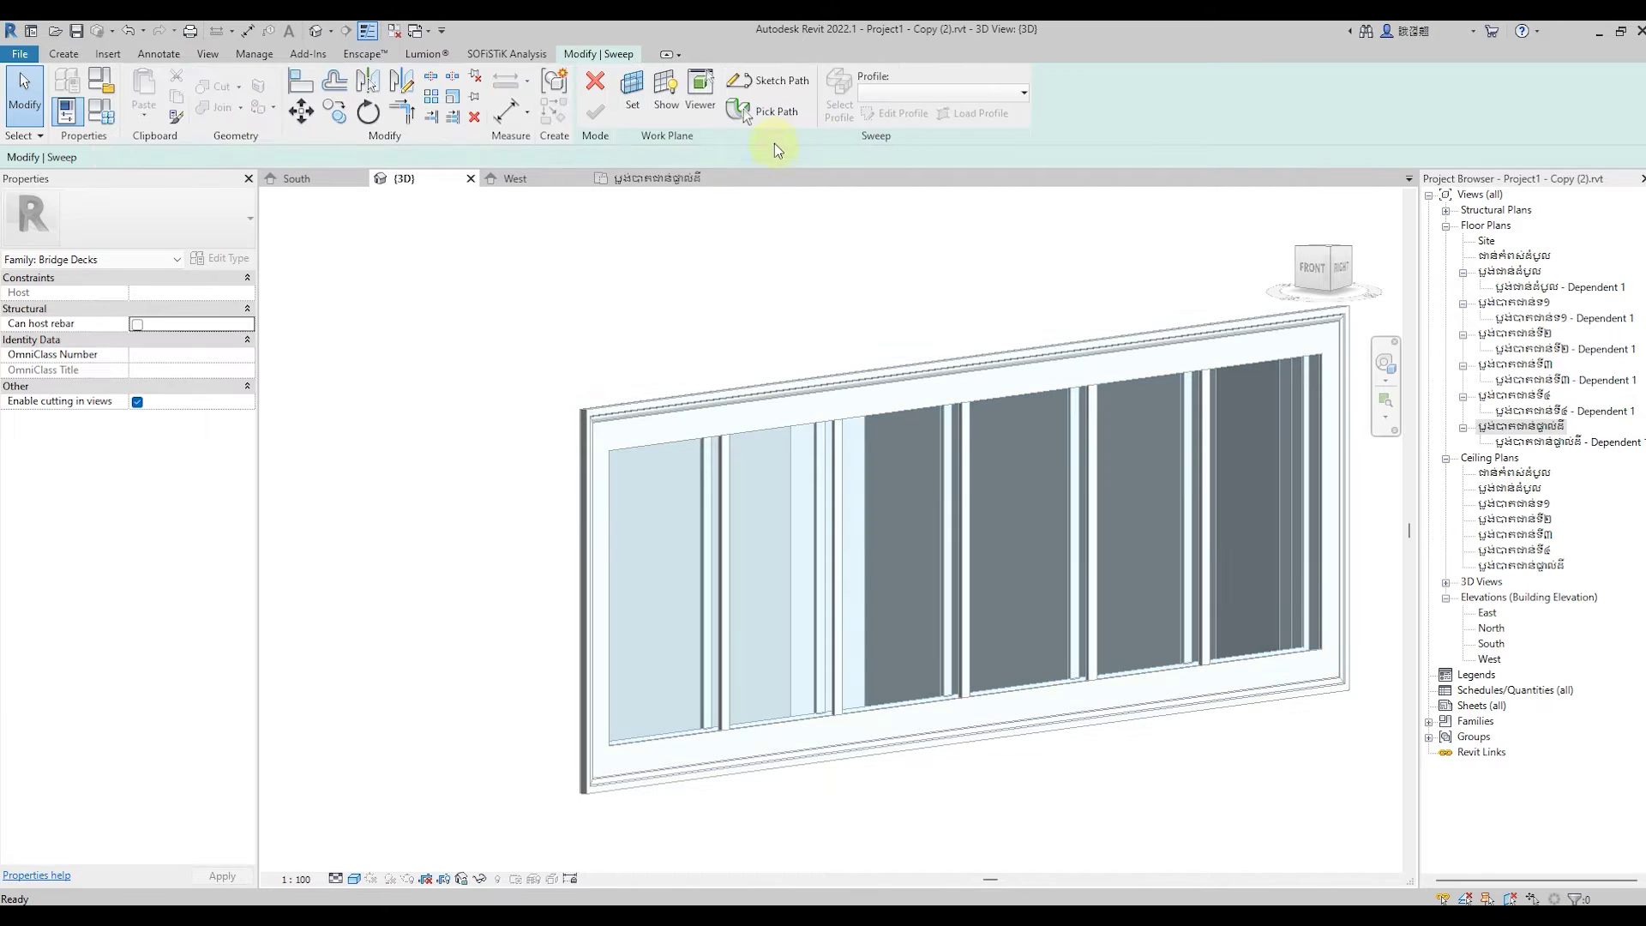
click(765, 112)
scroll(577, 397, up, 3)
scroll(595, 404, up, 2)
scroll(611, 548, up, 1)
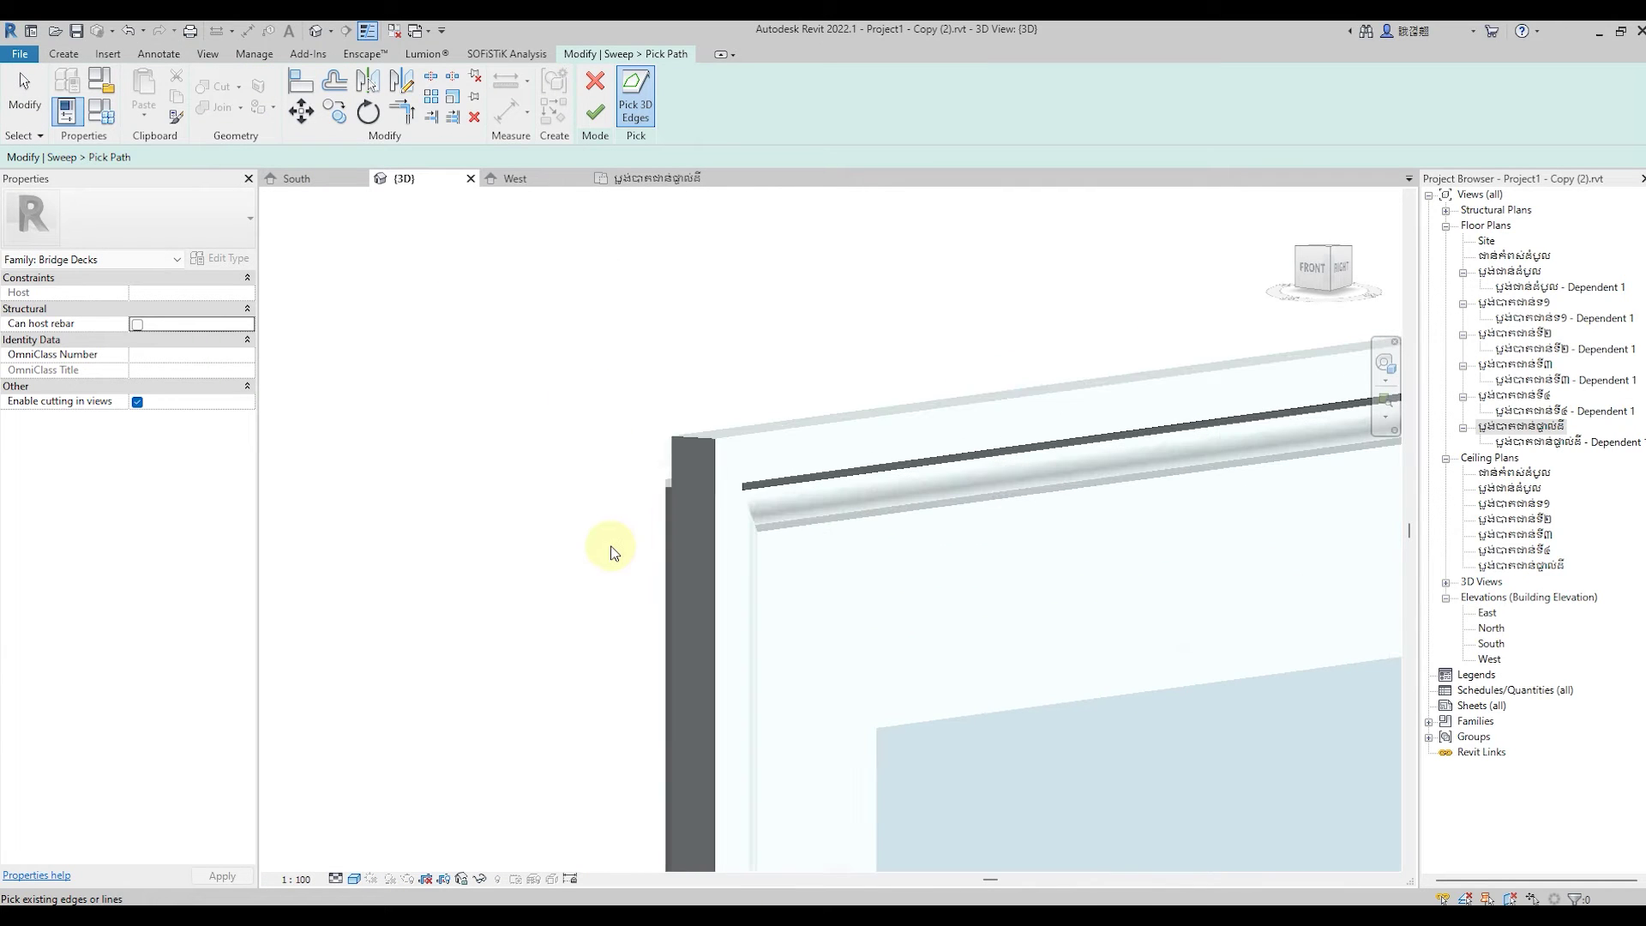
scroll(611, 548, up, 2)
scroll(625, 537, up, 1)
scroll(633, 528, up, 1)
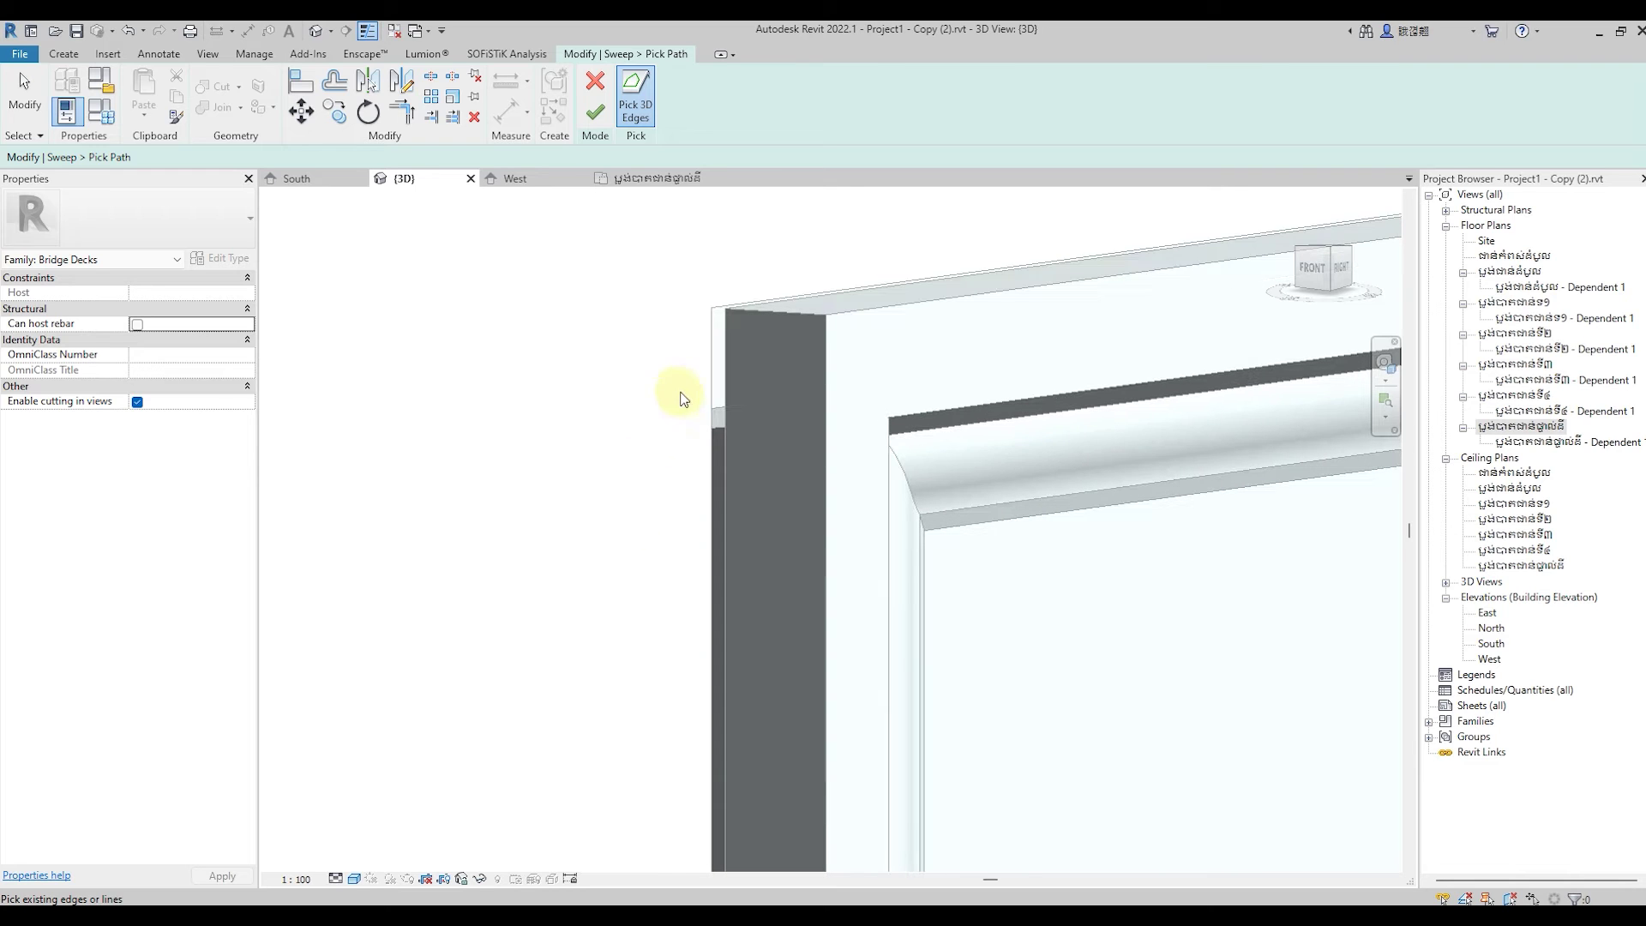
scroll(729, 283, up, 2)
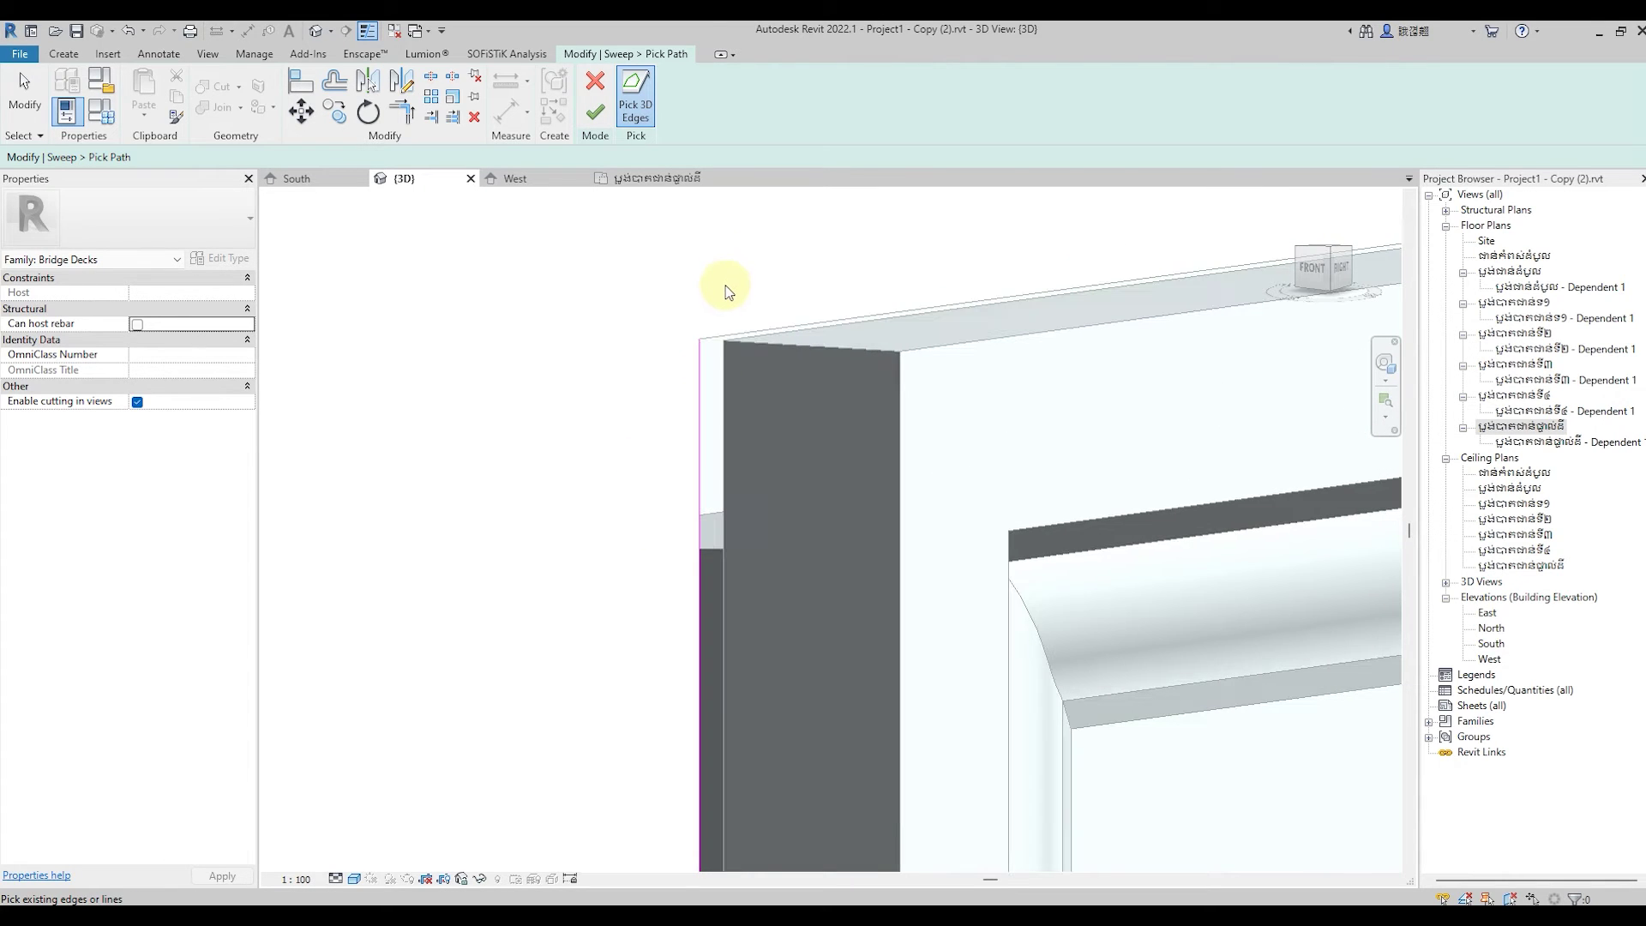
click(702, 337)
Orbit and zoom toward the window frame's lower corner to reach its remaining edges.
scroll(643, 331, down, 2)
scroll(644, 330, down, 2)
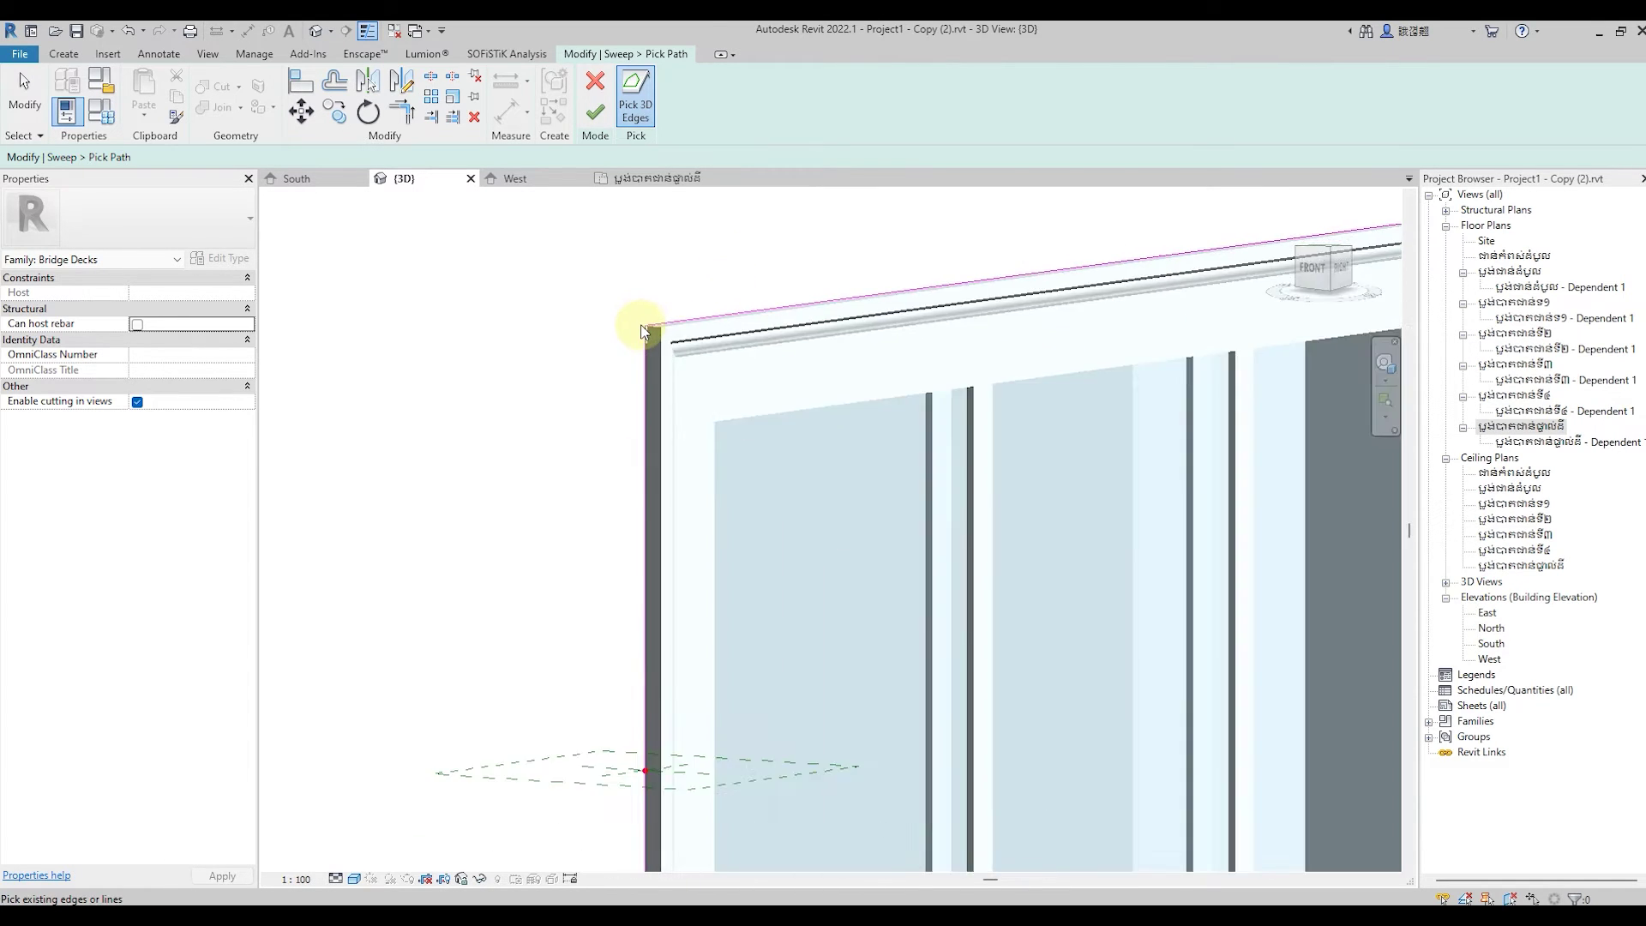
scroll(640, 325, down, 2)
scroll(546, 614, down, 1)
mouse_move(545, 614)
shift+middle_down()
mouse_move(793, 658)
mouse_move(727, 643)
mouse_move(845, 607)
mouse_move(678, 663)
mouse_move(617, 654)
shift+middle_up()
scroll(908, 563, down, 4)
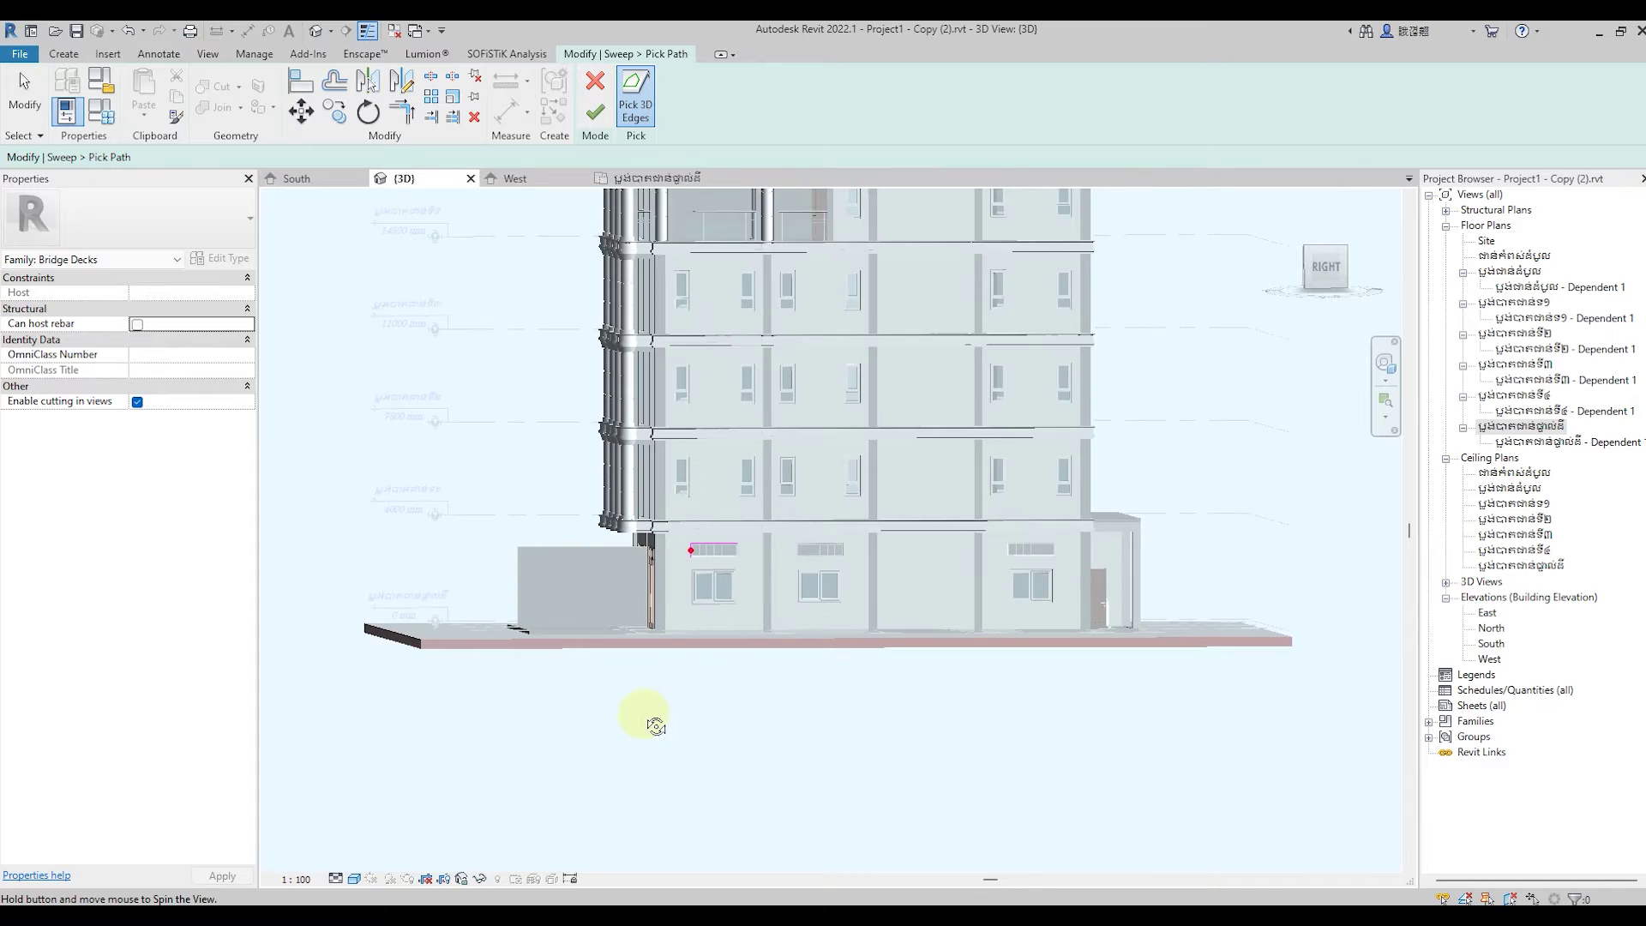
shift+middle_drag(656, 727, 558, 714)
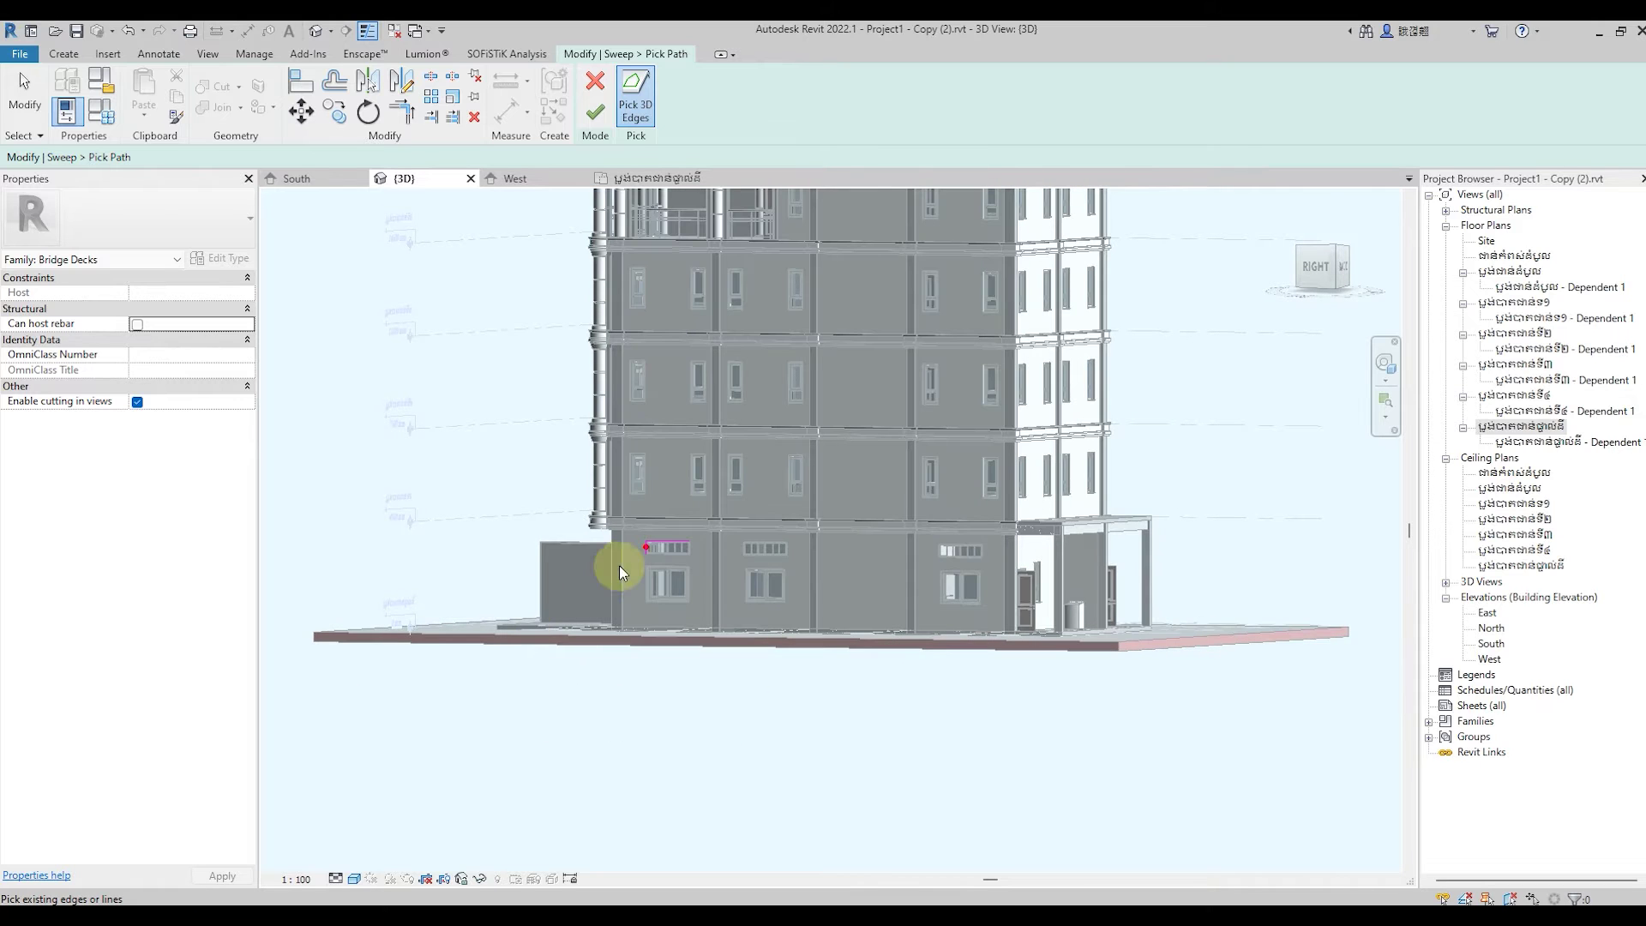
scroll(618, 566, up, 2)
scroll(795, 523, up, 2)
scroll(791, 509, up, 2)
scroll(744, 461, up, 2)
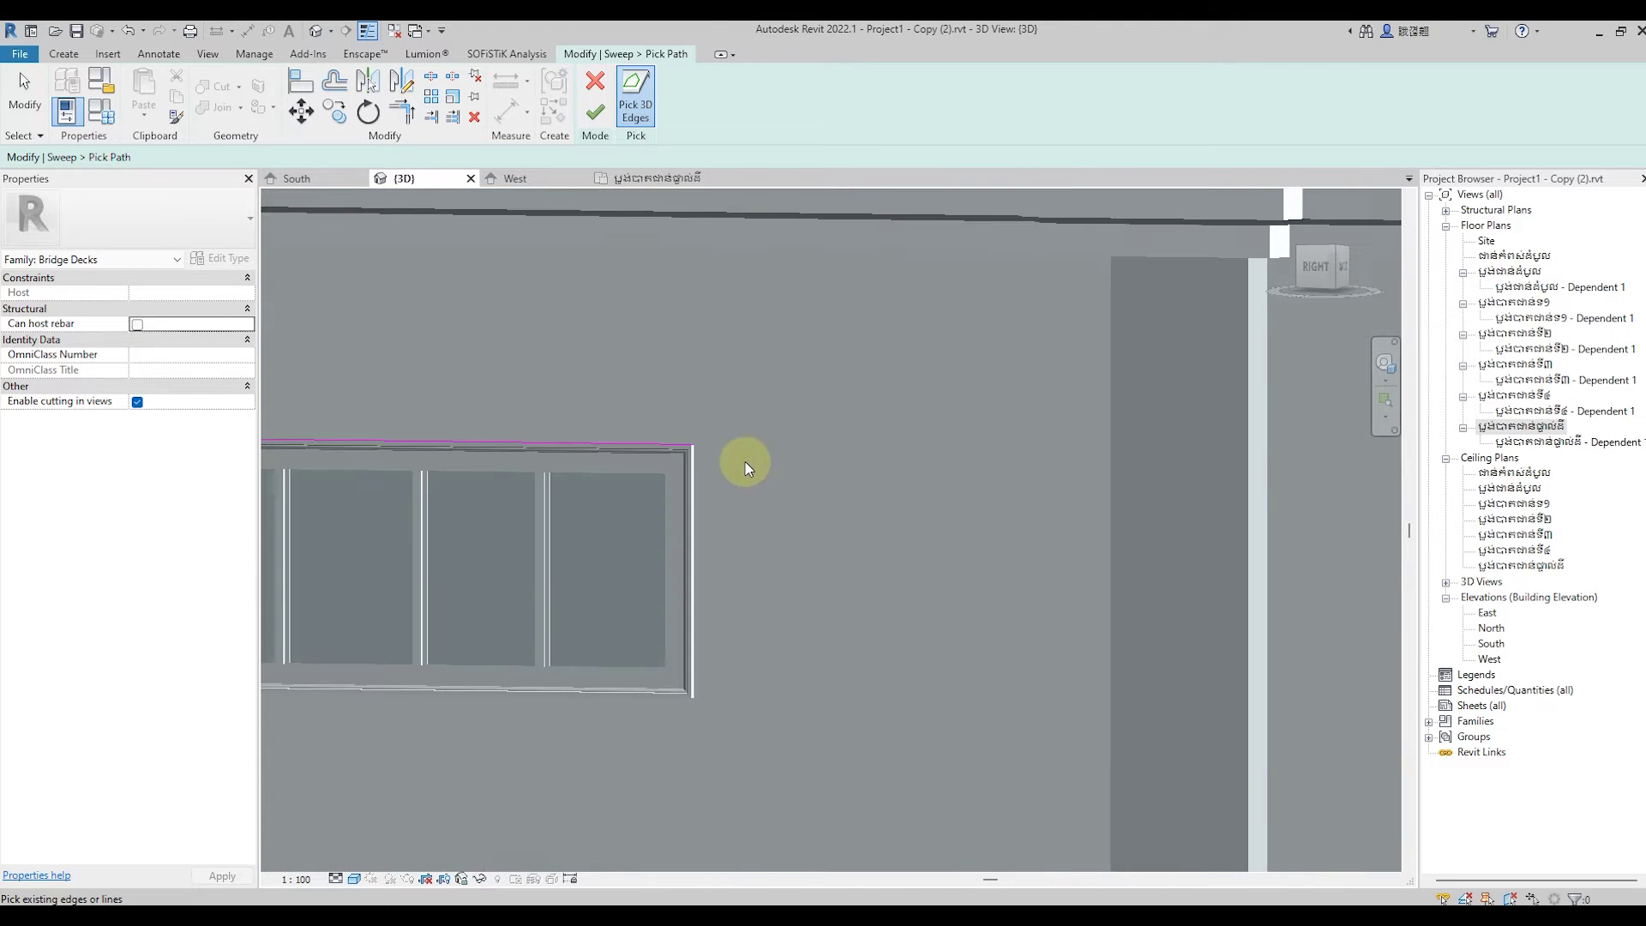
scroll(703, 450, up, 2)
scroll(600, 416, up, 2)
scroll(570, 373, up, 2)
scroll(592, 345, up, 1)
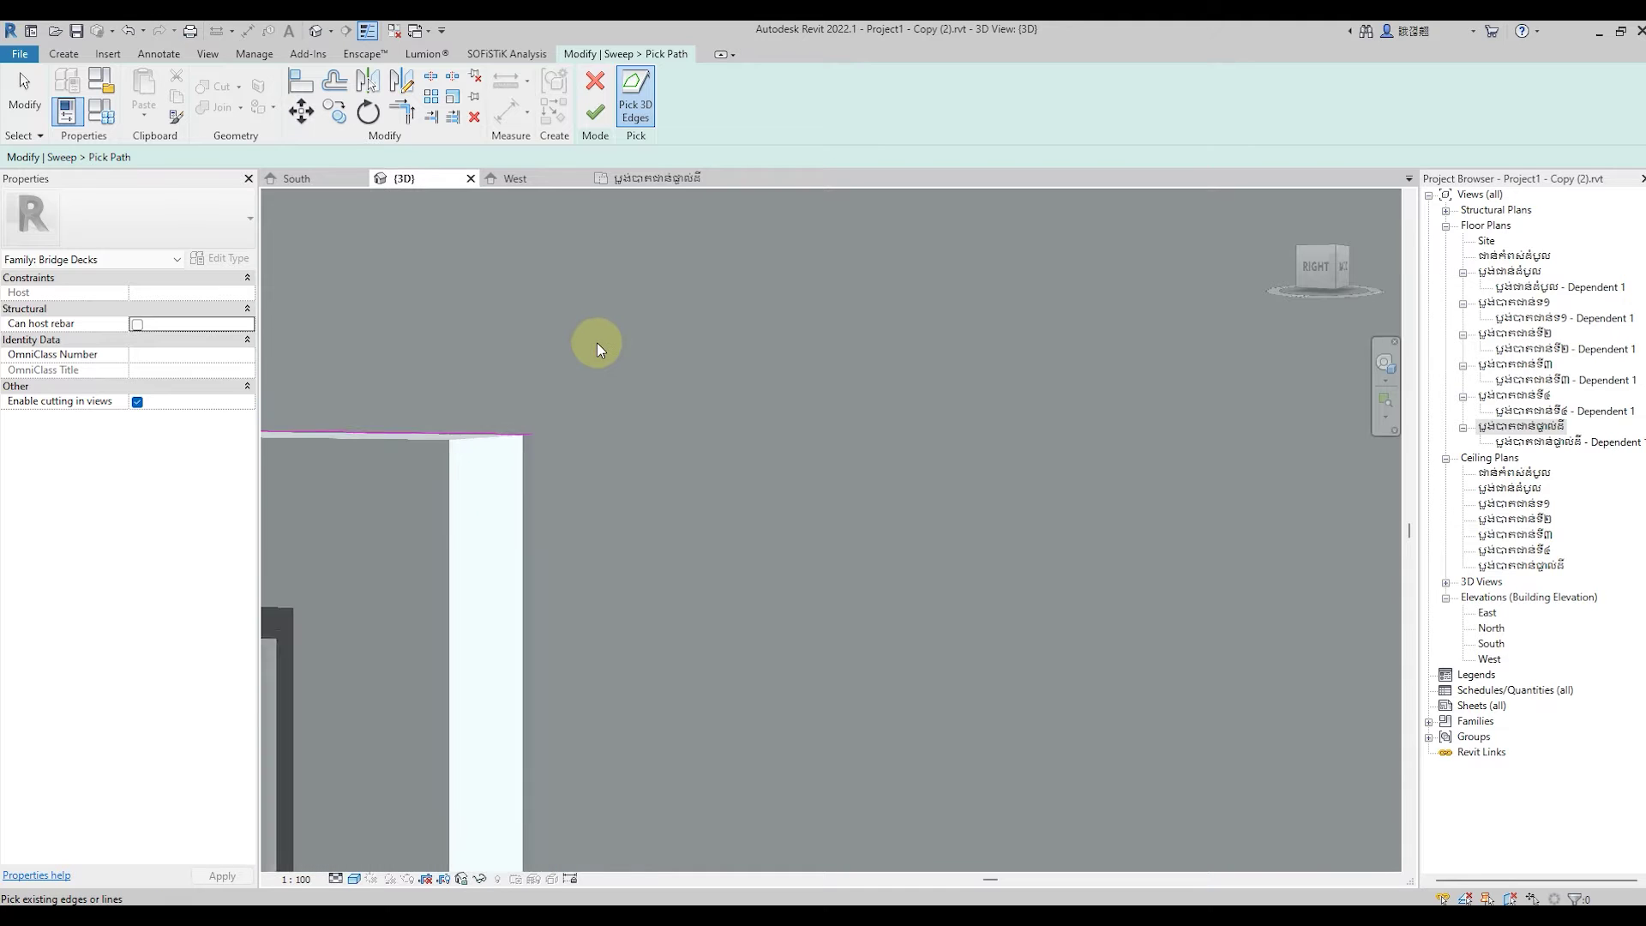
scroll(592, 360, up, 2)
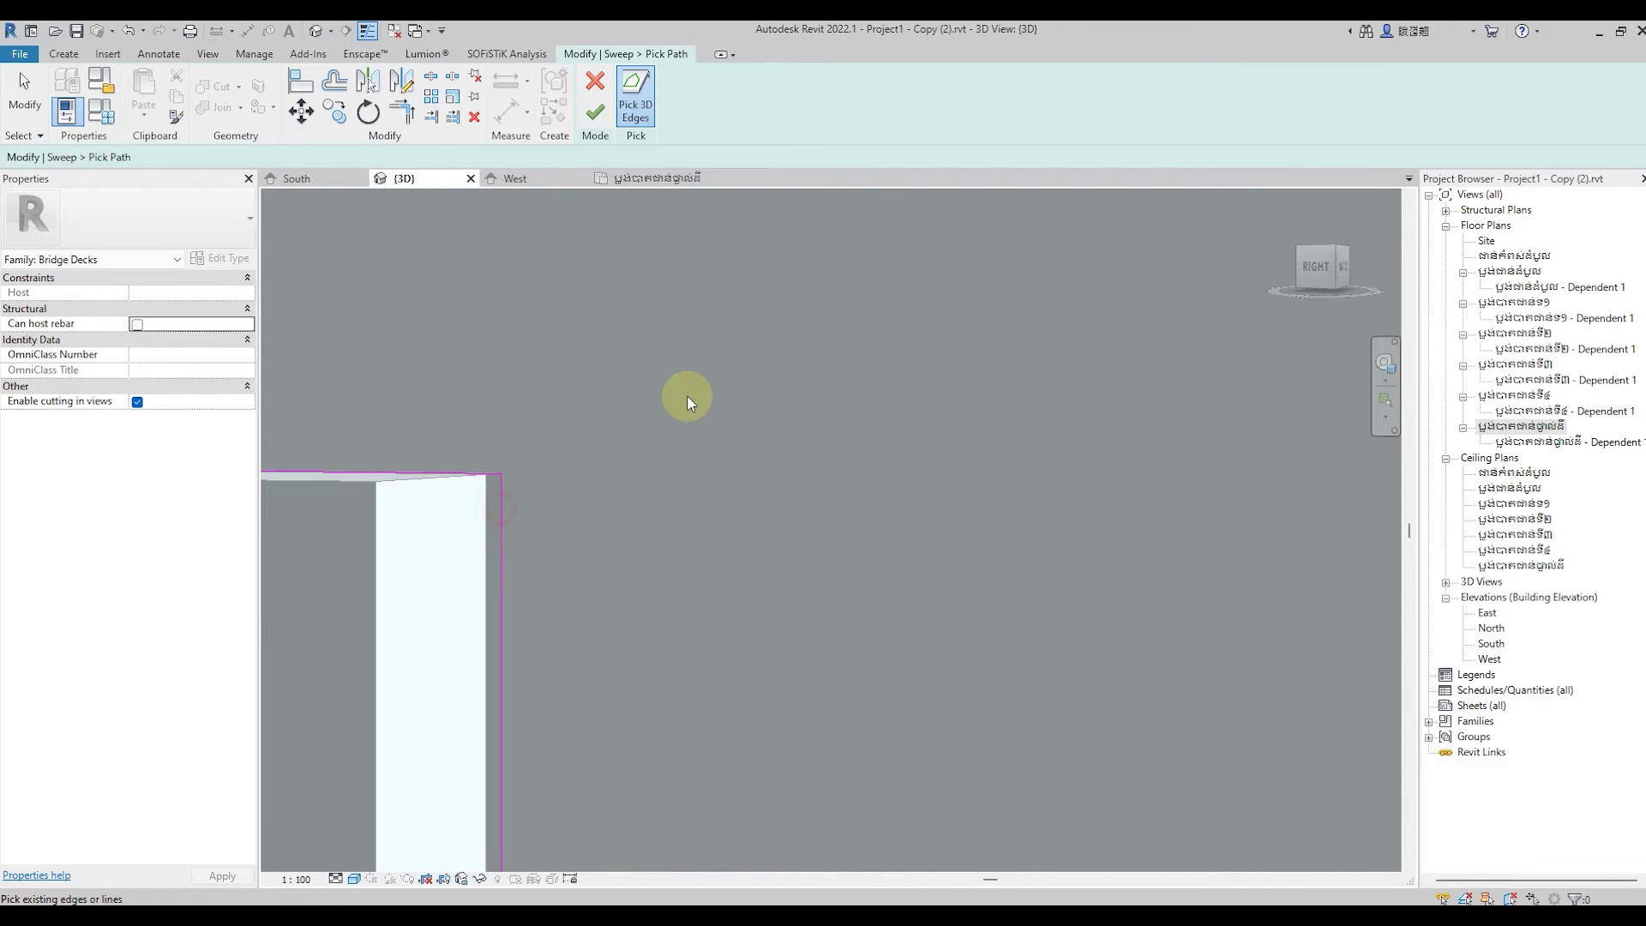
scroll(687, 394, down, 2)
scroll(687, 394, down, 2)
scroll(687, 394, down, 3)
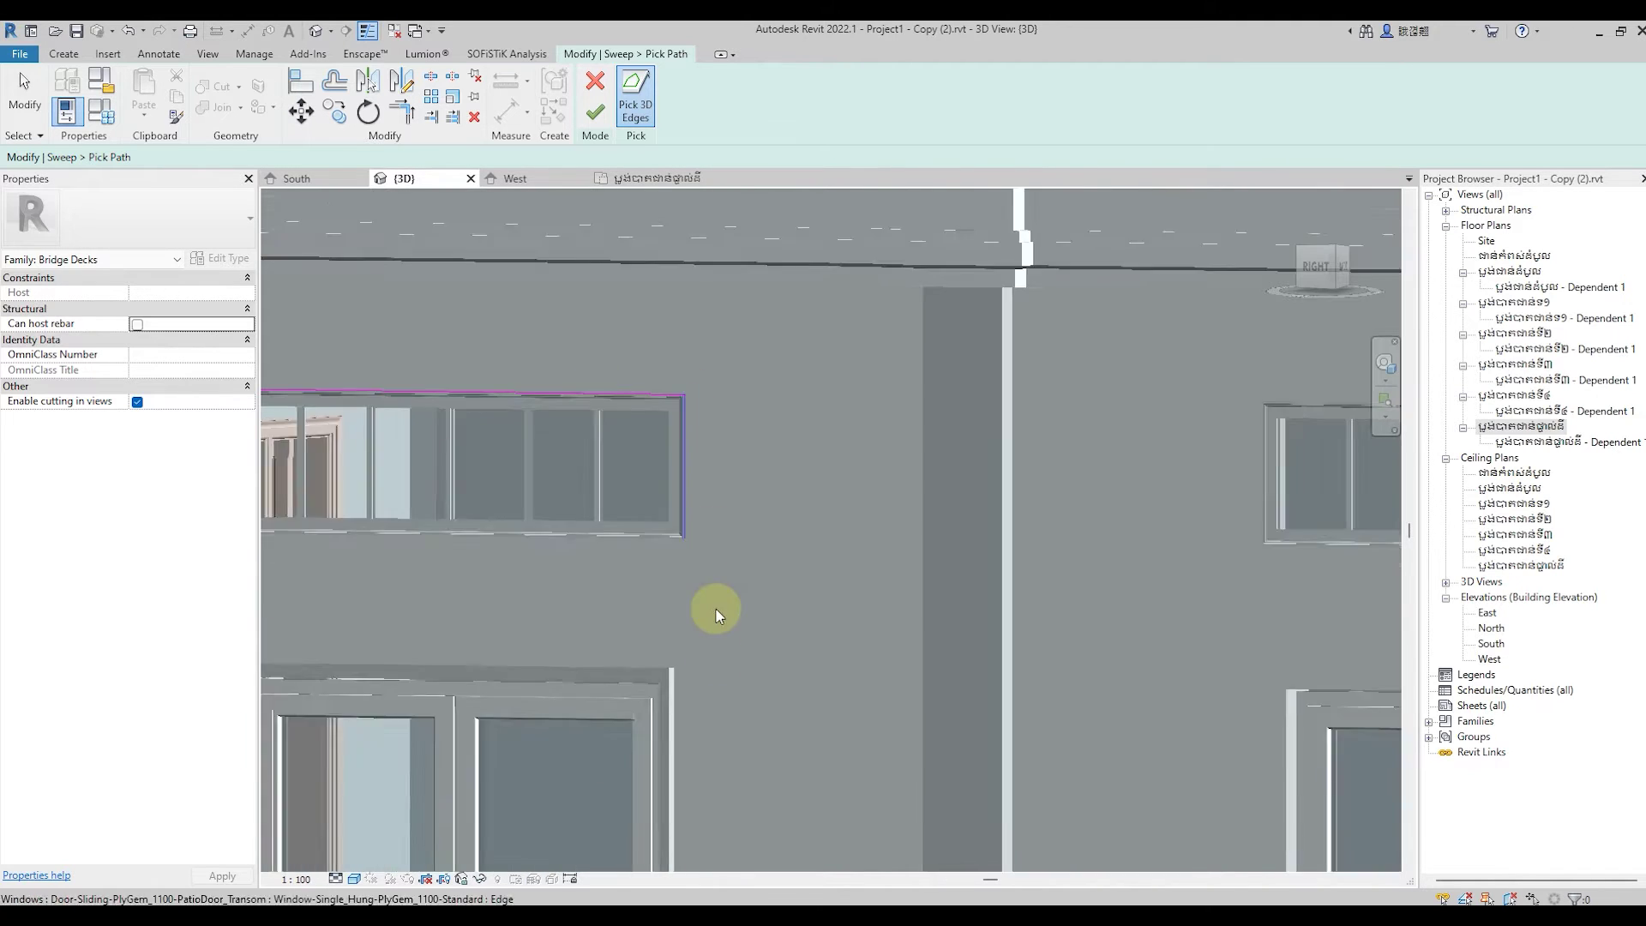
mouse_move(712, 610)
shift+middle_down()
mouse_move(720, 665)
mouse_move(614, 451)
shift+middle_up()
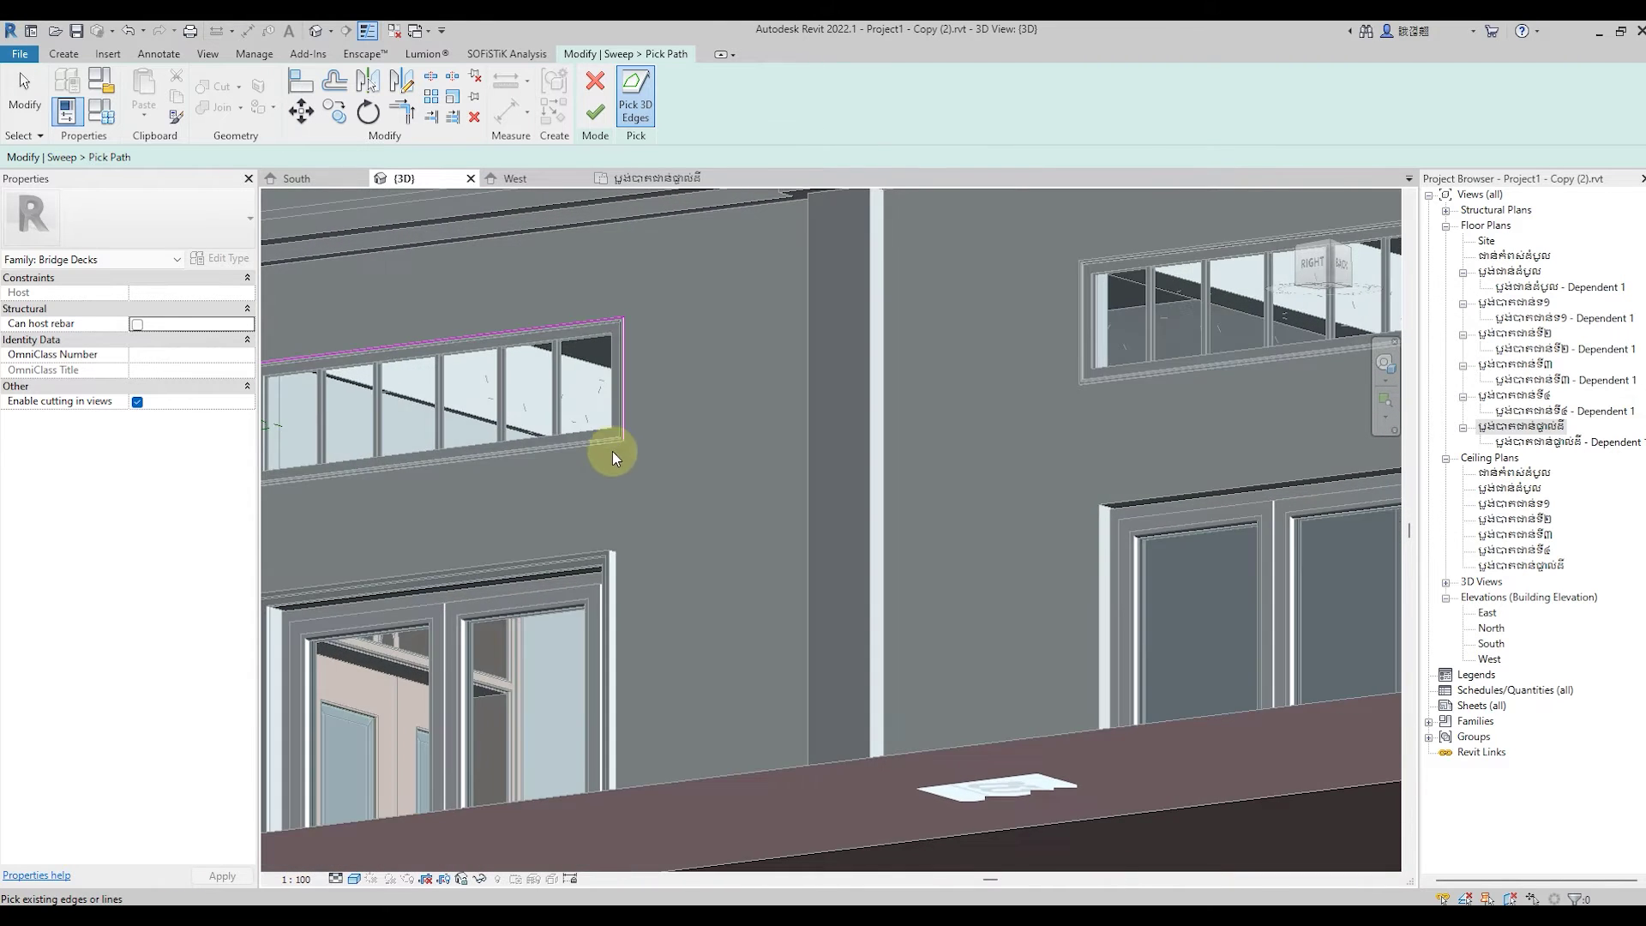
scroll(619, 428, up, 4)
scroll(638, 390, up, 2)
scroll(645, 393, up, 2)
scroll(651, 382, up, 2)
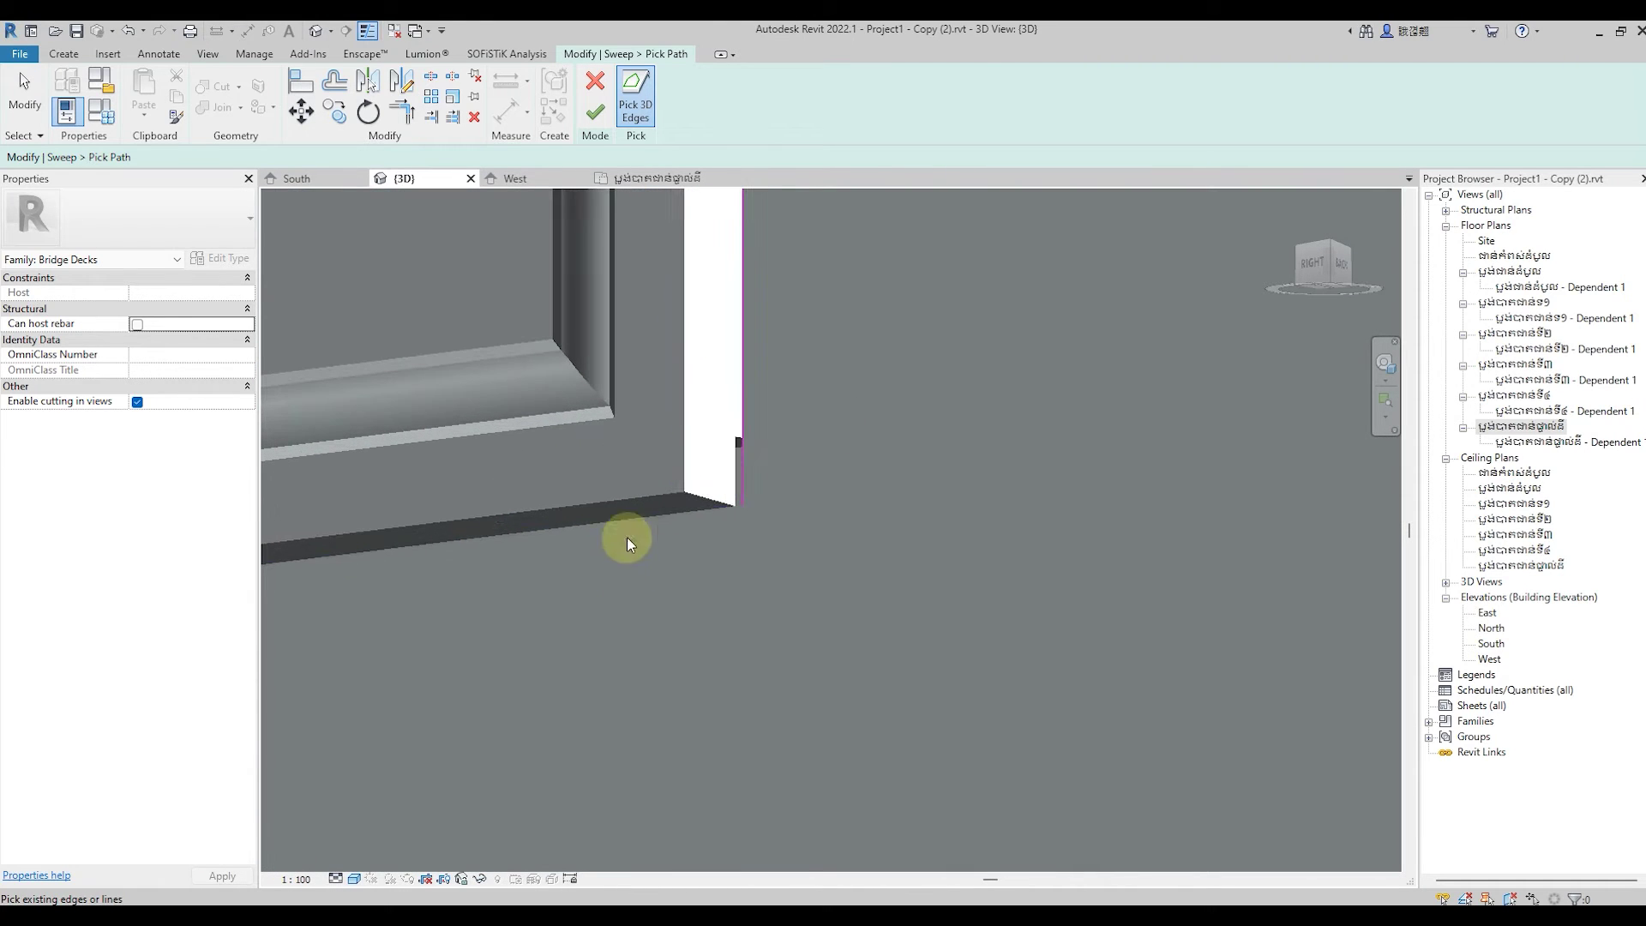
Add the window frame's bottom edge to the sweep path.
click(729, 517)
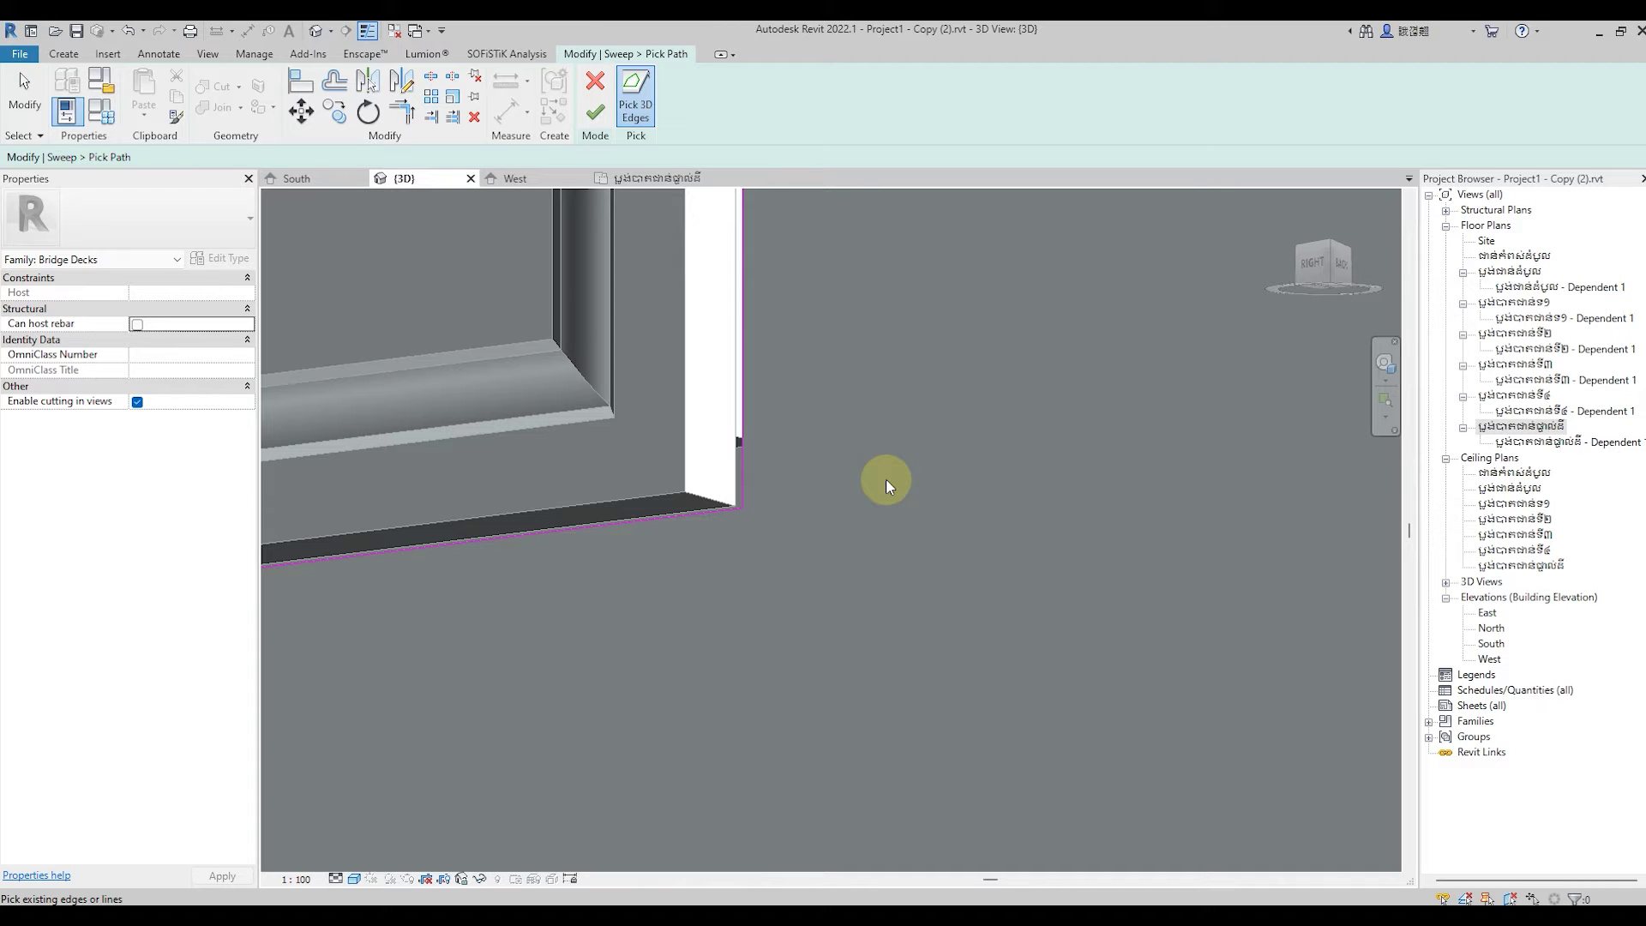
Zoom out and orbit around the facade to check the traced window outline.
scroll(883, 497, down, 2)
scroll(832, 592, down, 2)
scroll(802, 643, down, 1)
scroll(823, 665, down, 1)
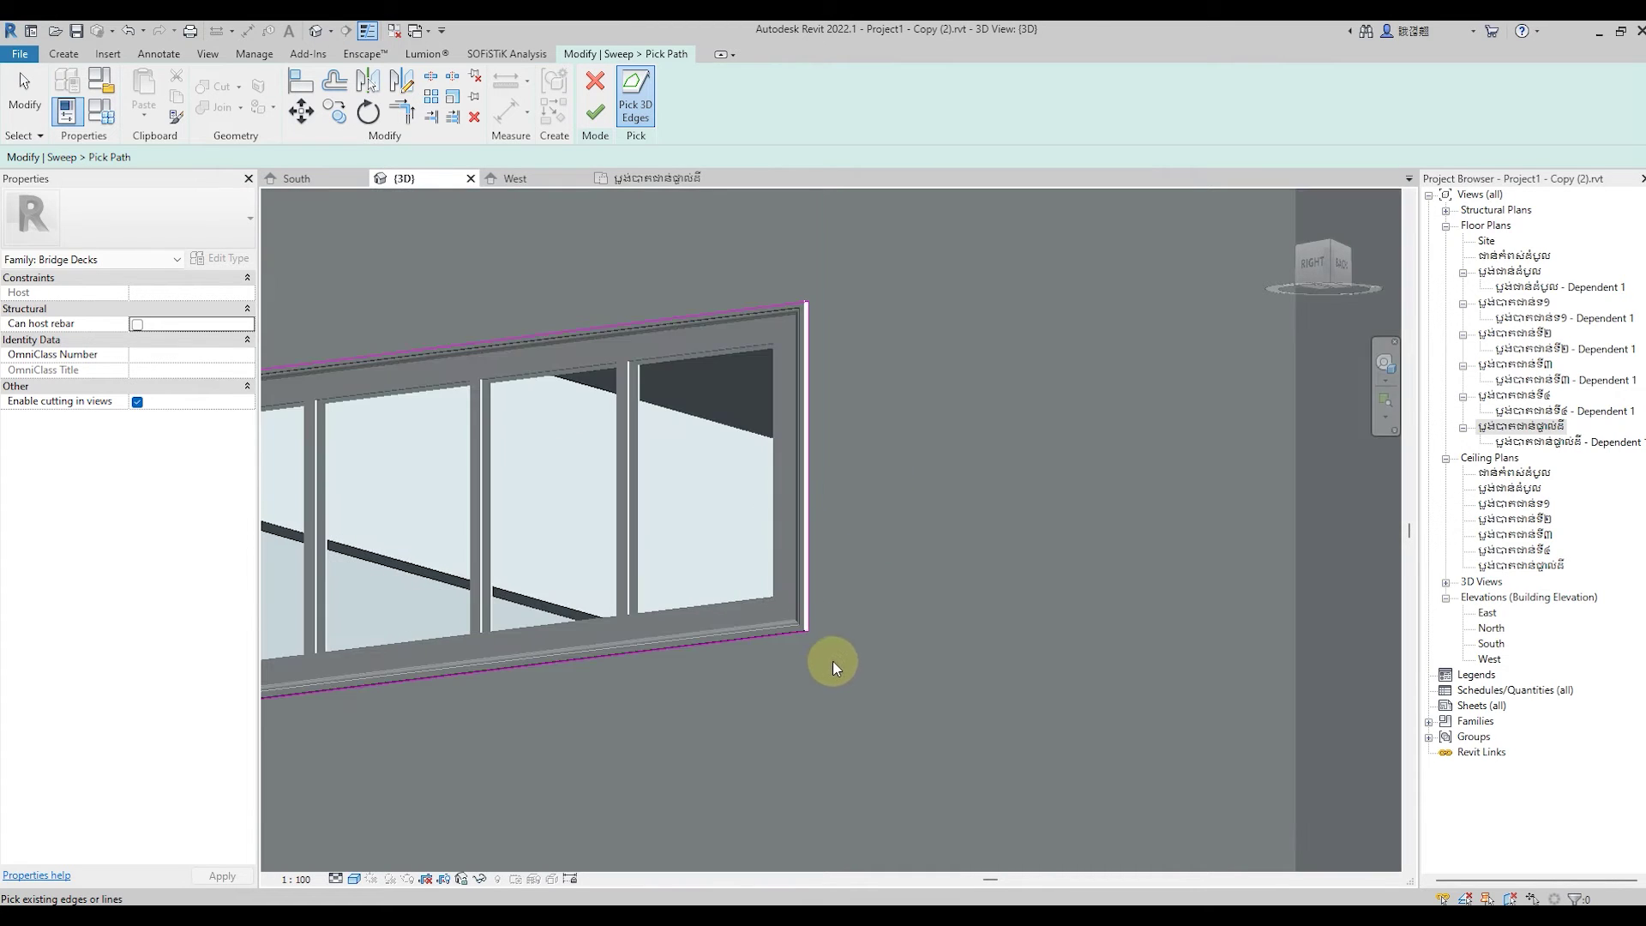
scroll(895, 631, down, 3)
shift+middle_drag(938, 654, 979, 623)
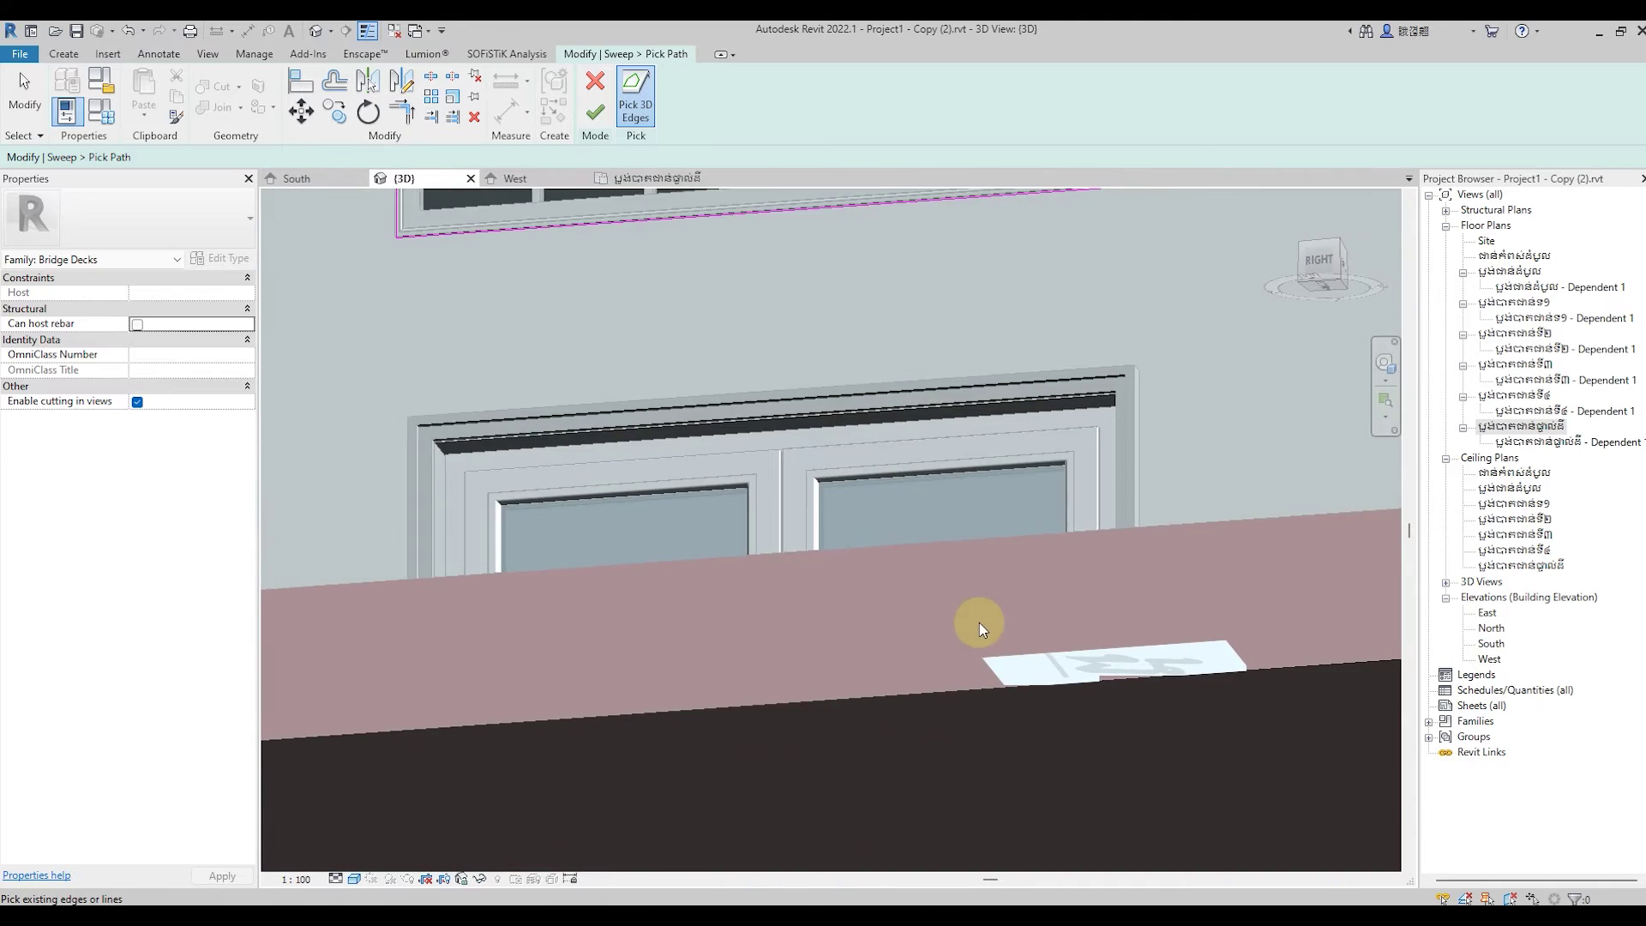
scroll(783, 720, down, 3)
scroll(721, 625, down, 2)
scroll(697, 614, down, 2)
scroll(701, 611, down, 1)
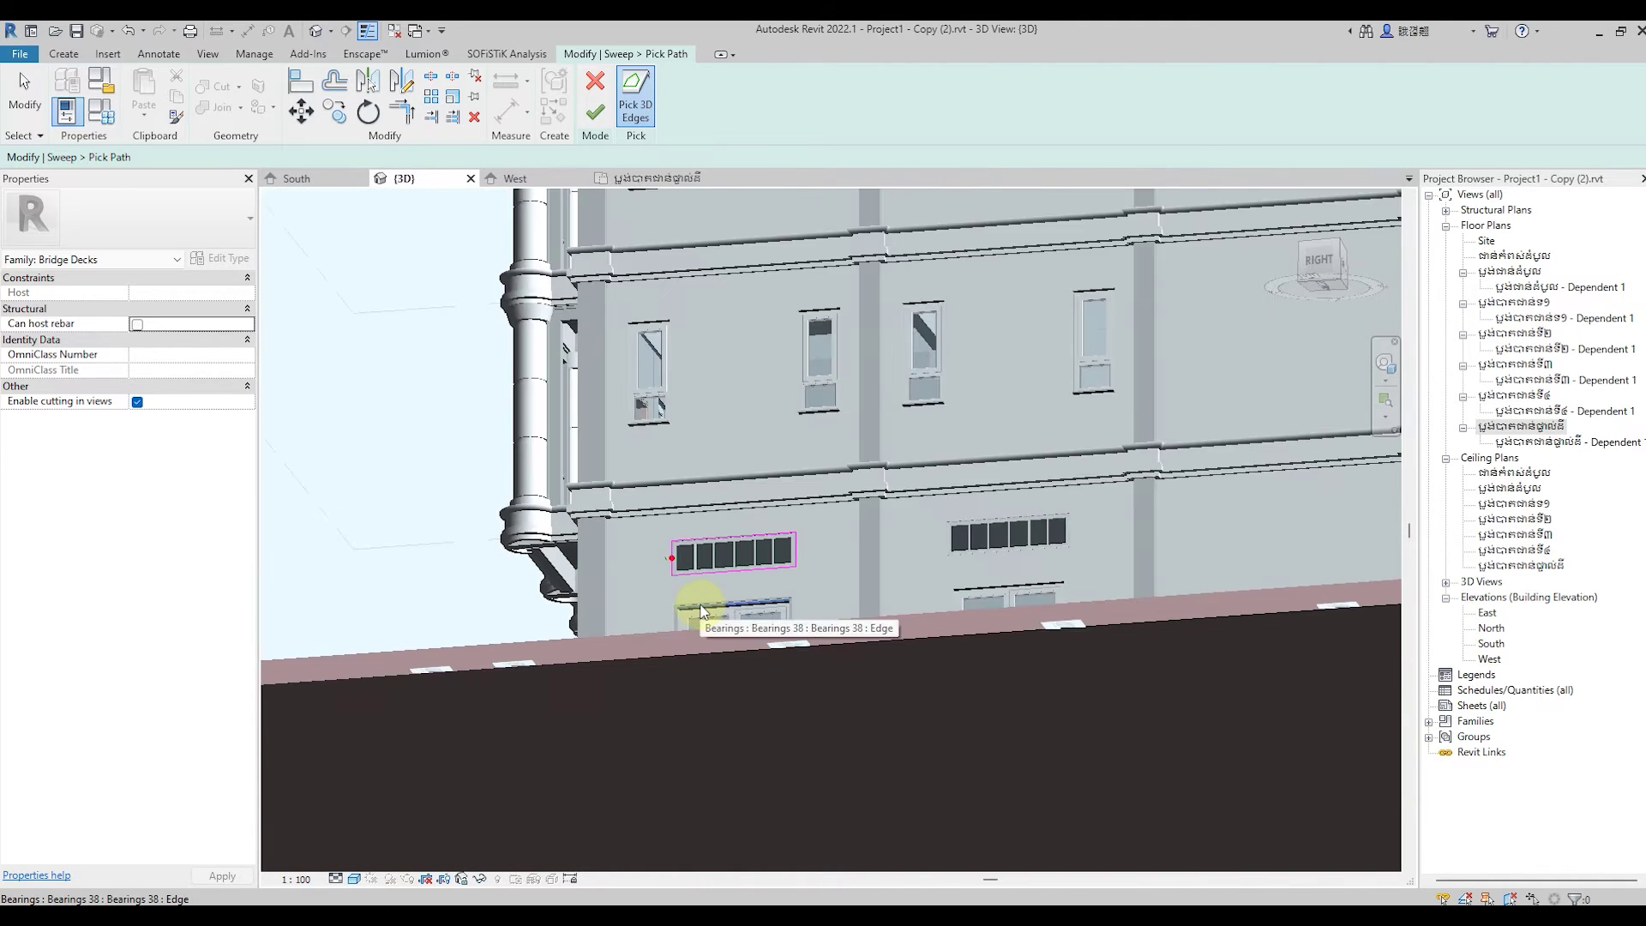
scroll(448, 597, down, 3)
mouse_move(440, 595)
shift+middle_down()
mouse_move(477, 654)
mouse_move(649, 708)
shift+middle_up()
Accept the sweep path and begin editing the sweep's cross-section profile.
scroll(772, 651, up, 3)
scroll(767, 670, up, 3)
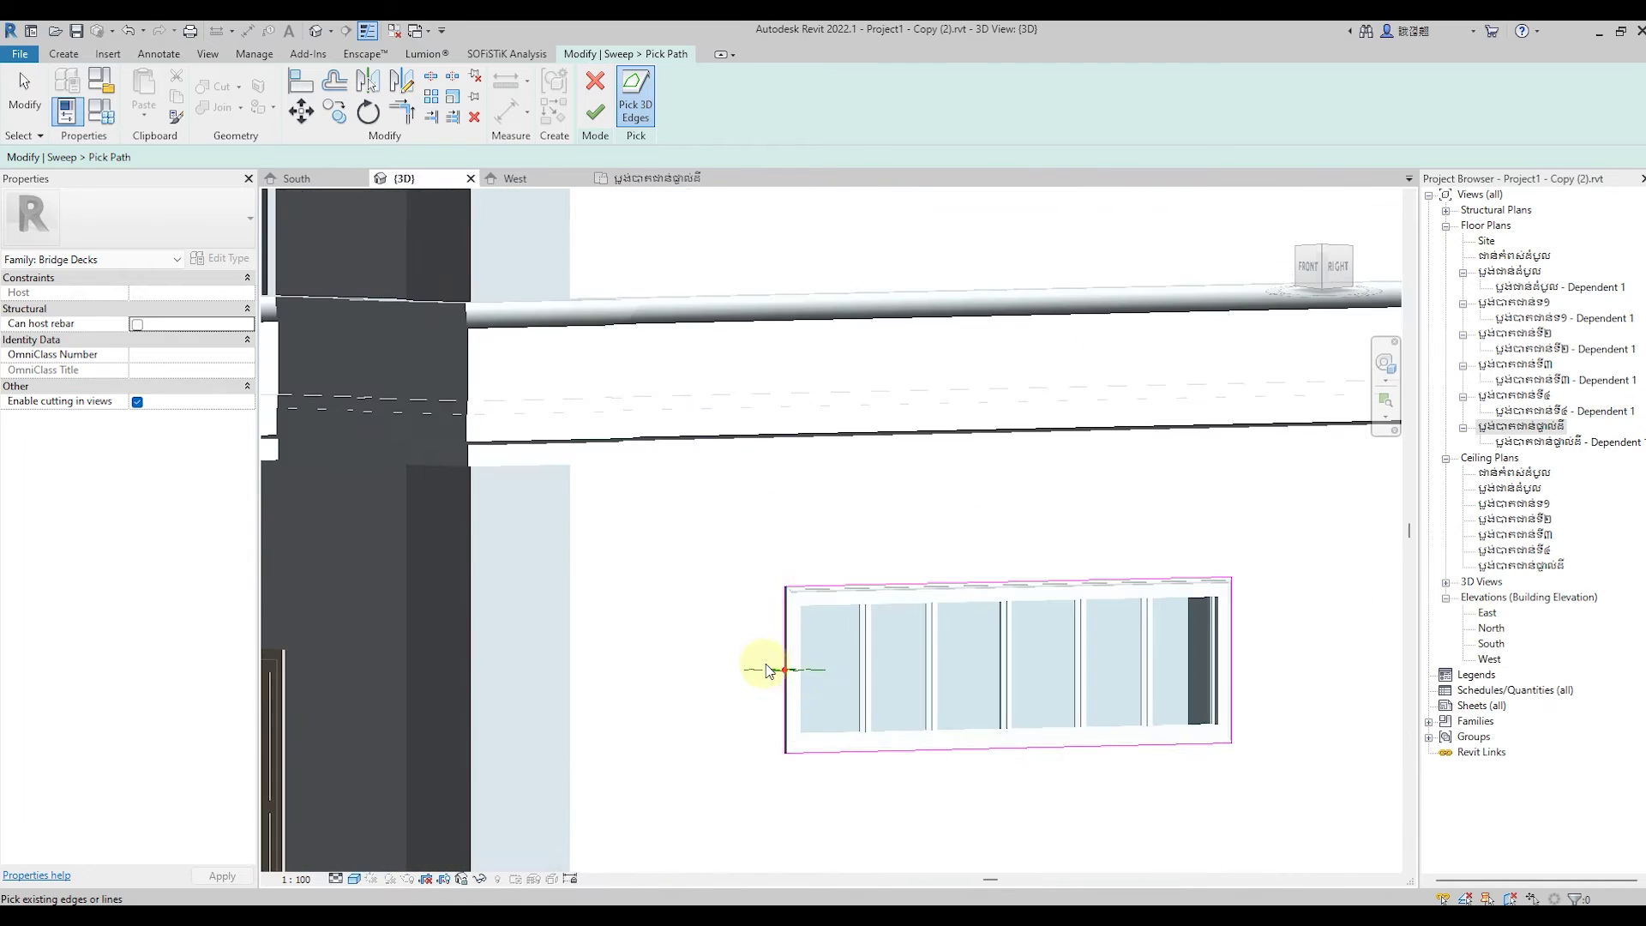
scroll(788, 682, up, 2)
scroll(775, 690, up, 3)
scroll(775, 689, up, 2)
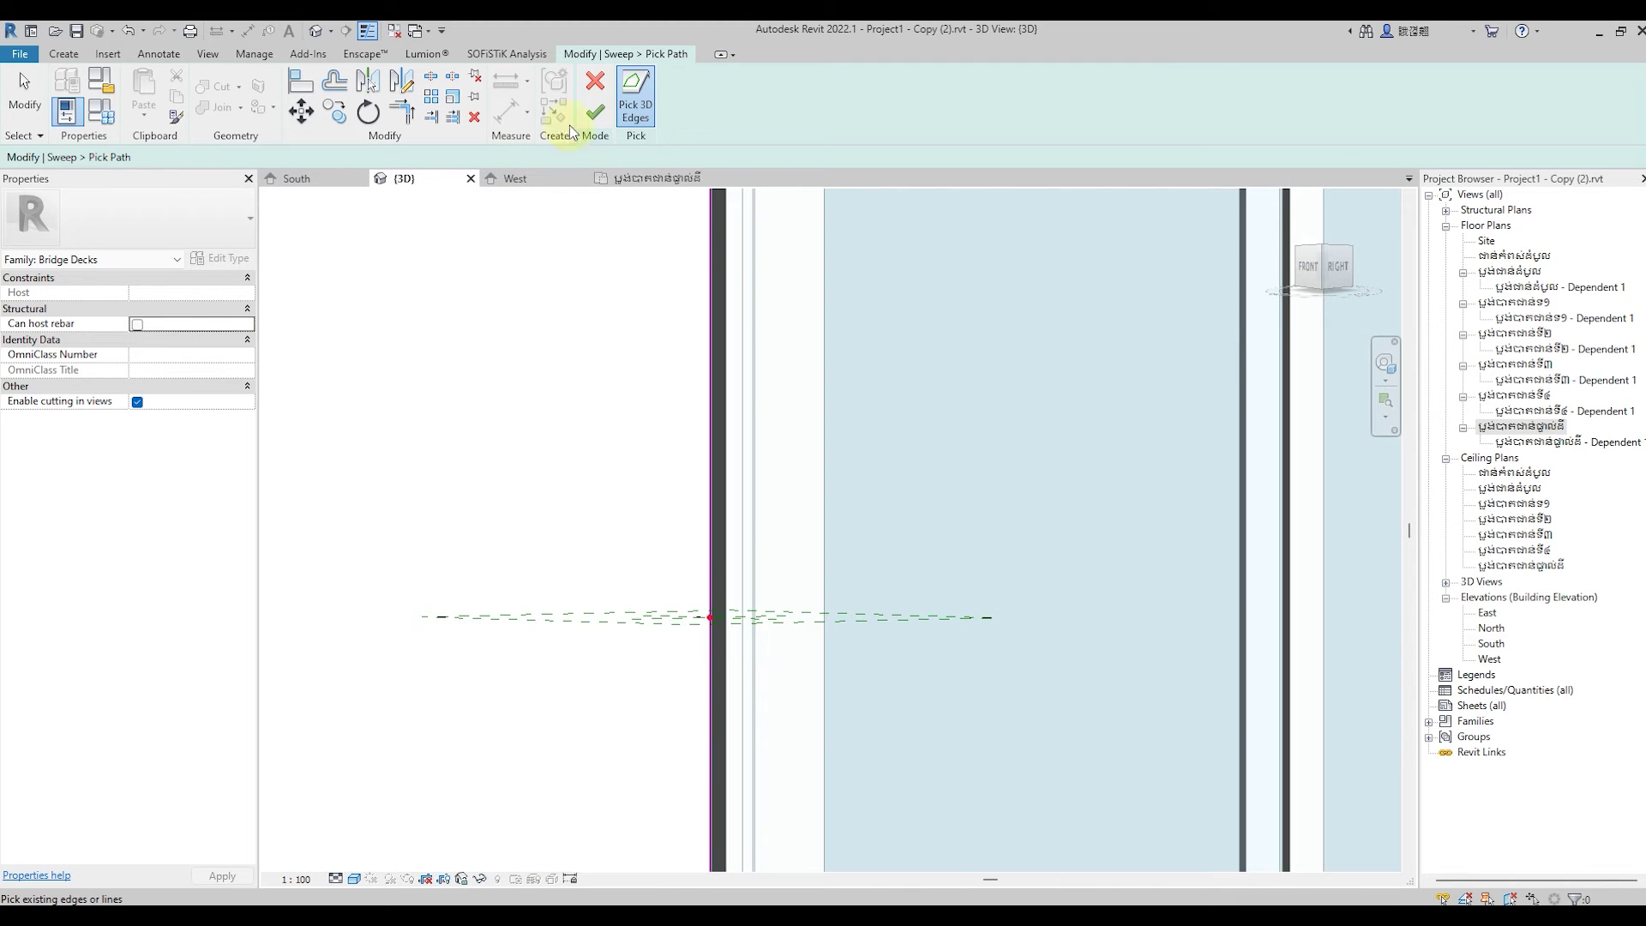
click(596, 113)
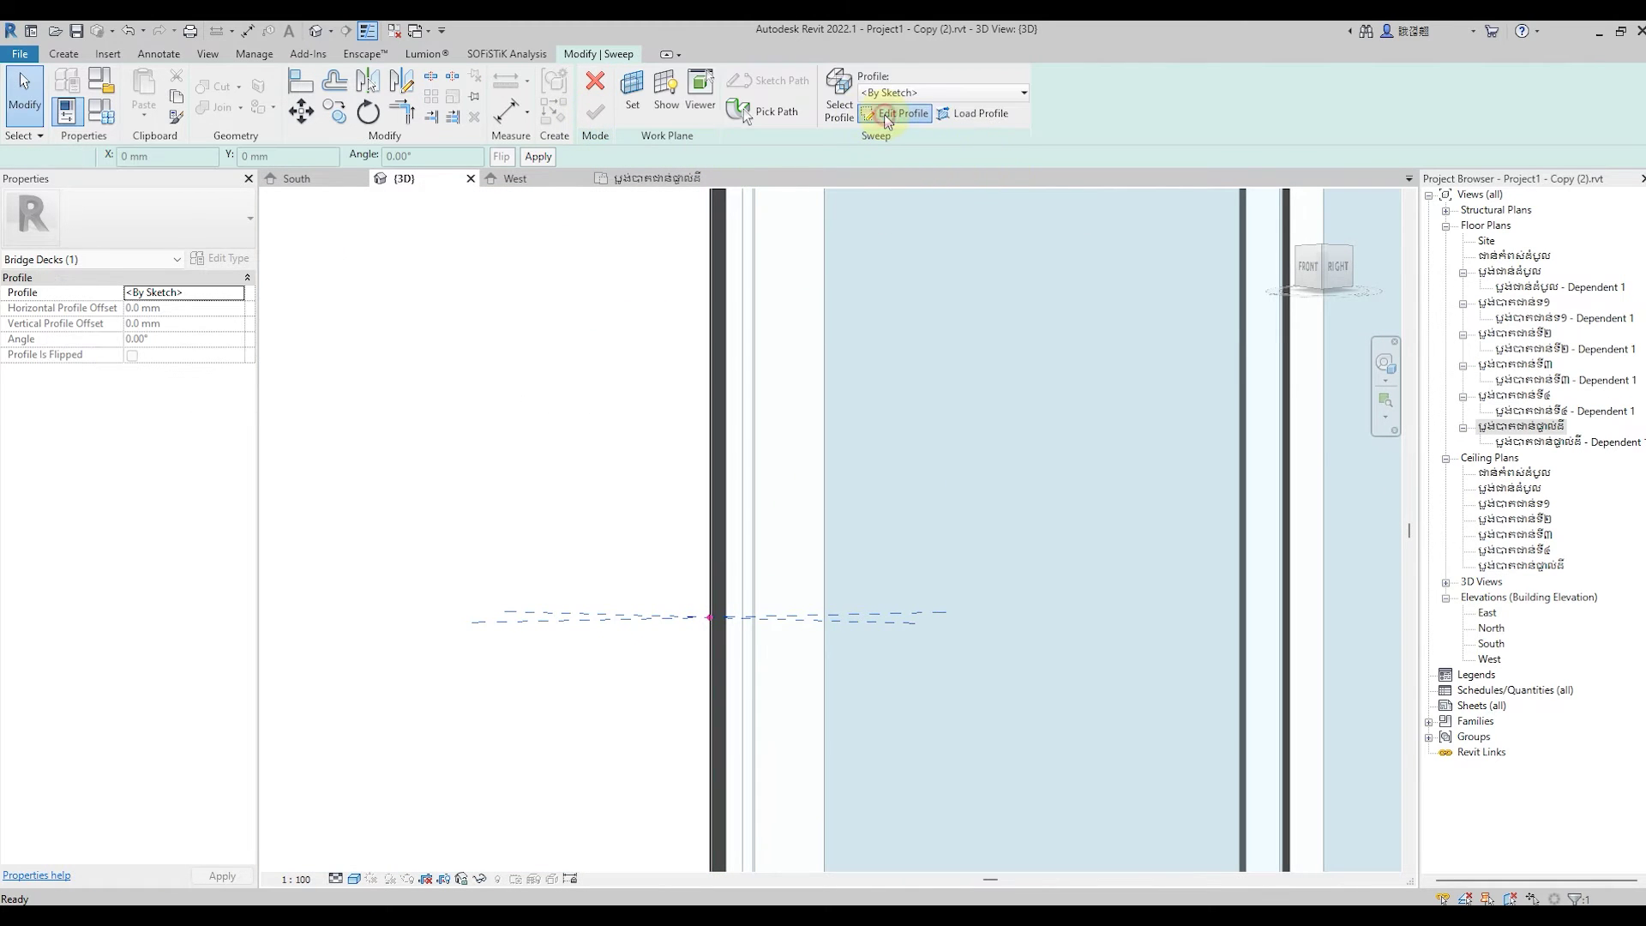
click(888, 120)
Draw a rectangle for the sweep profile at the window frame's corner.
scroll(677, 643, up, 2)
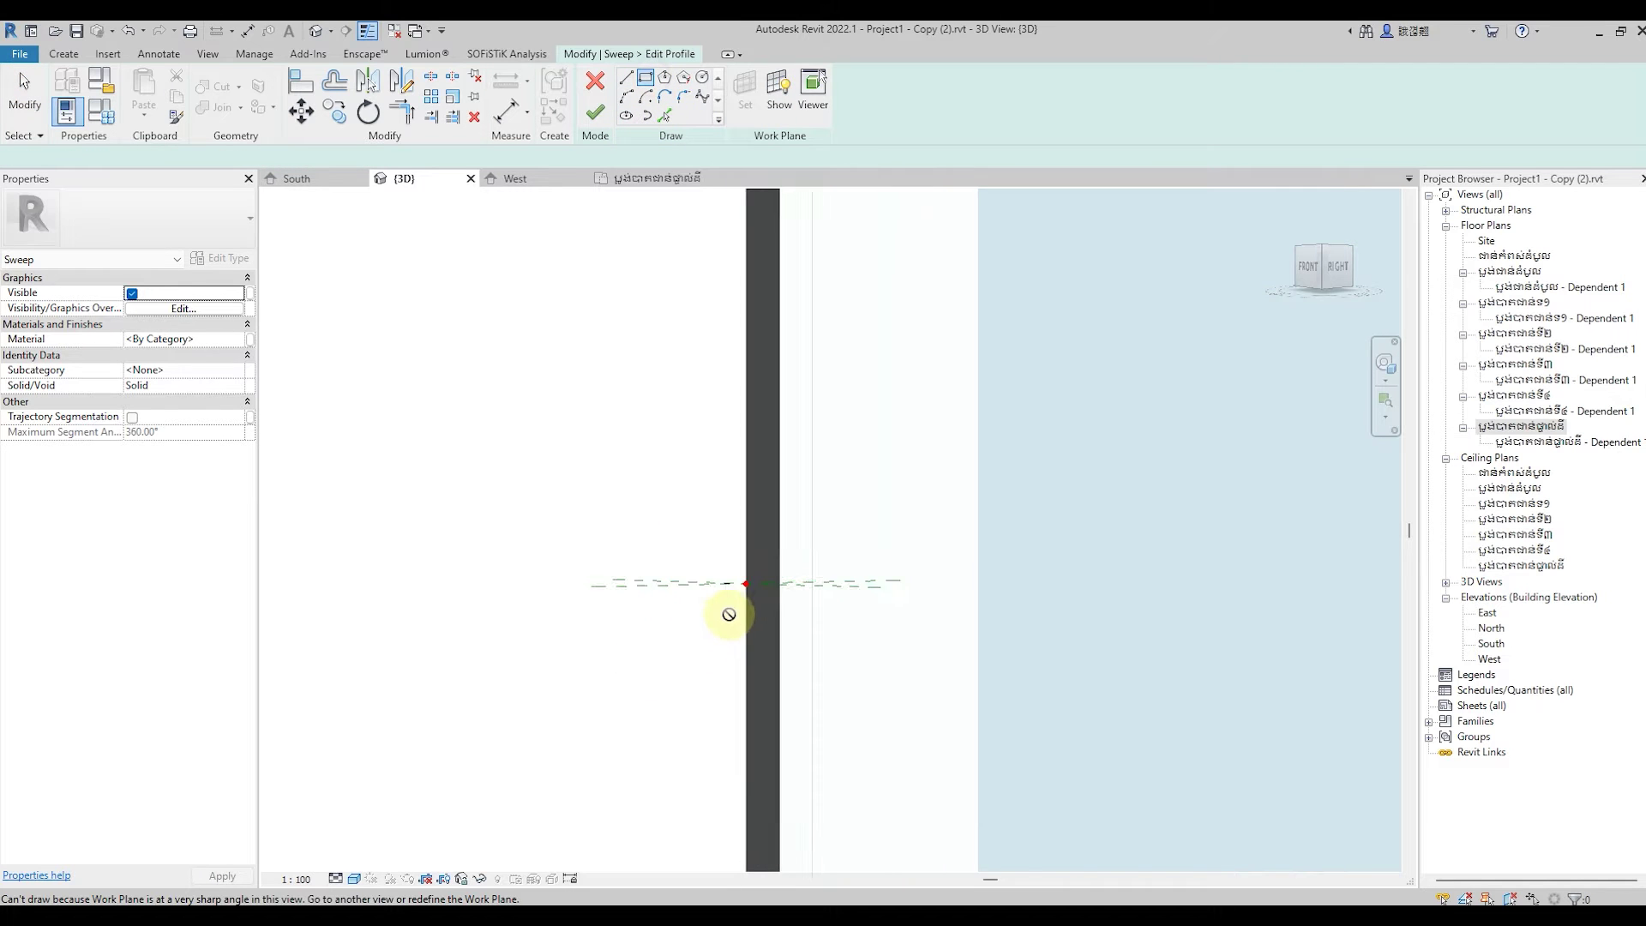
scroll(737, 600, up, 2)
scroll(729, 570, down, 2)
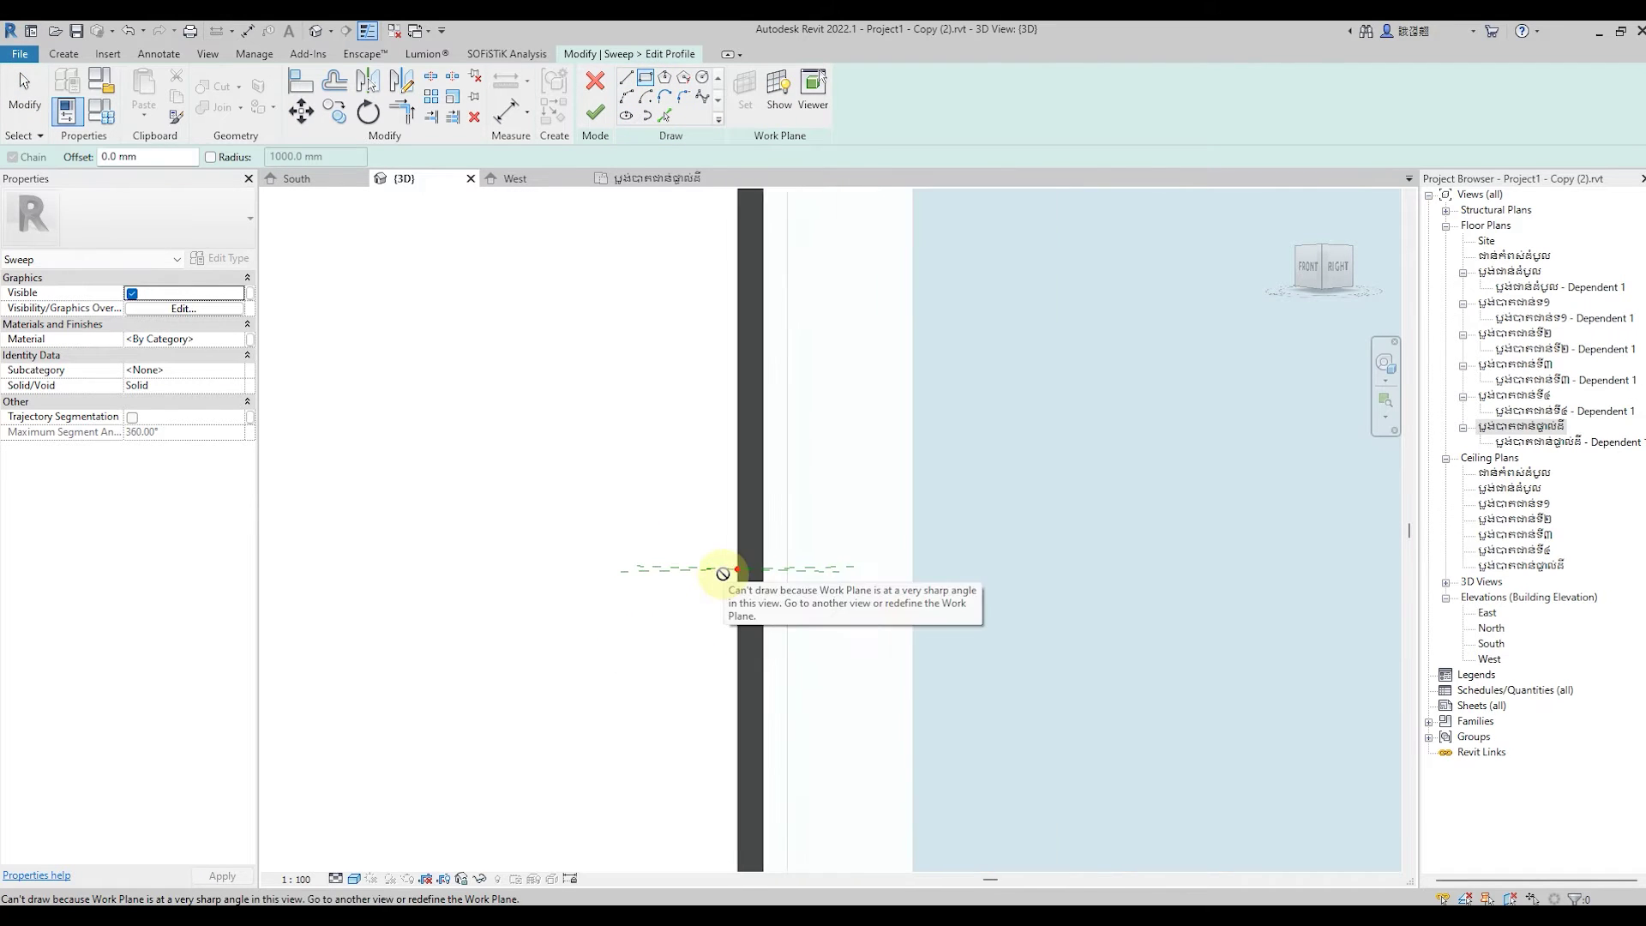
scroll(723, 570, down, 2)
scroll(722, 570, down, 2)
scroll(723, 570, down, 2)
scroll(722, 570, down, 1)
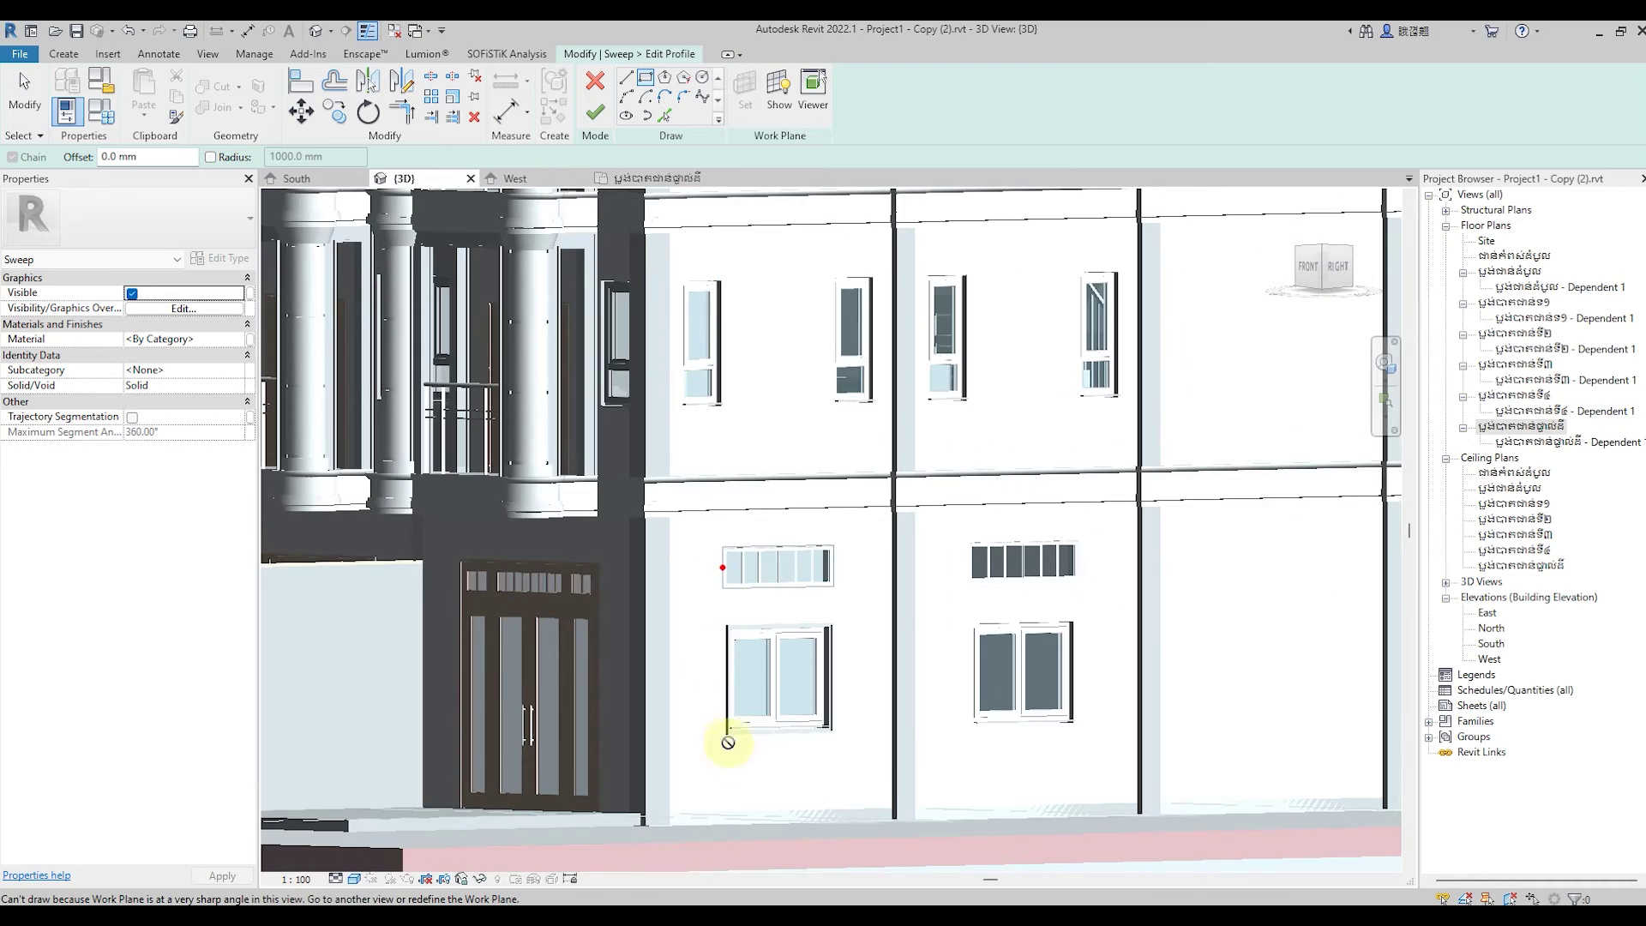
mouse_move(728, 742)
shift+middle_down()
mouse_move(786, 808)
mouse_move(941, 672)
mouse_move(905, 654)
shift+middle_up()
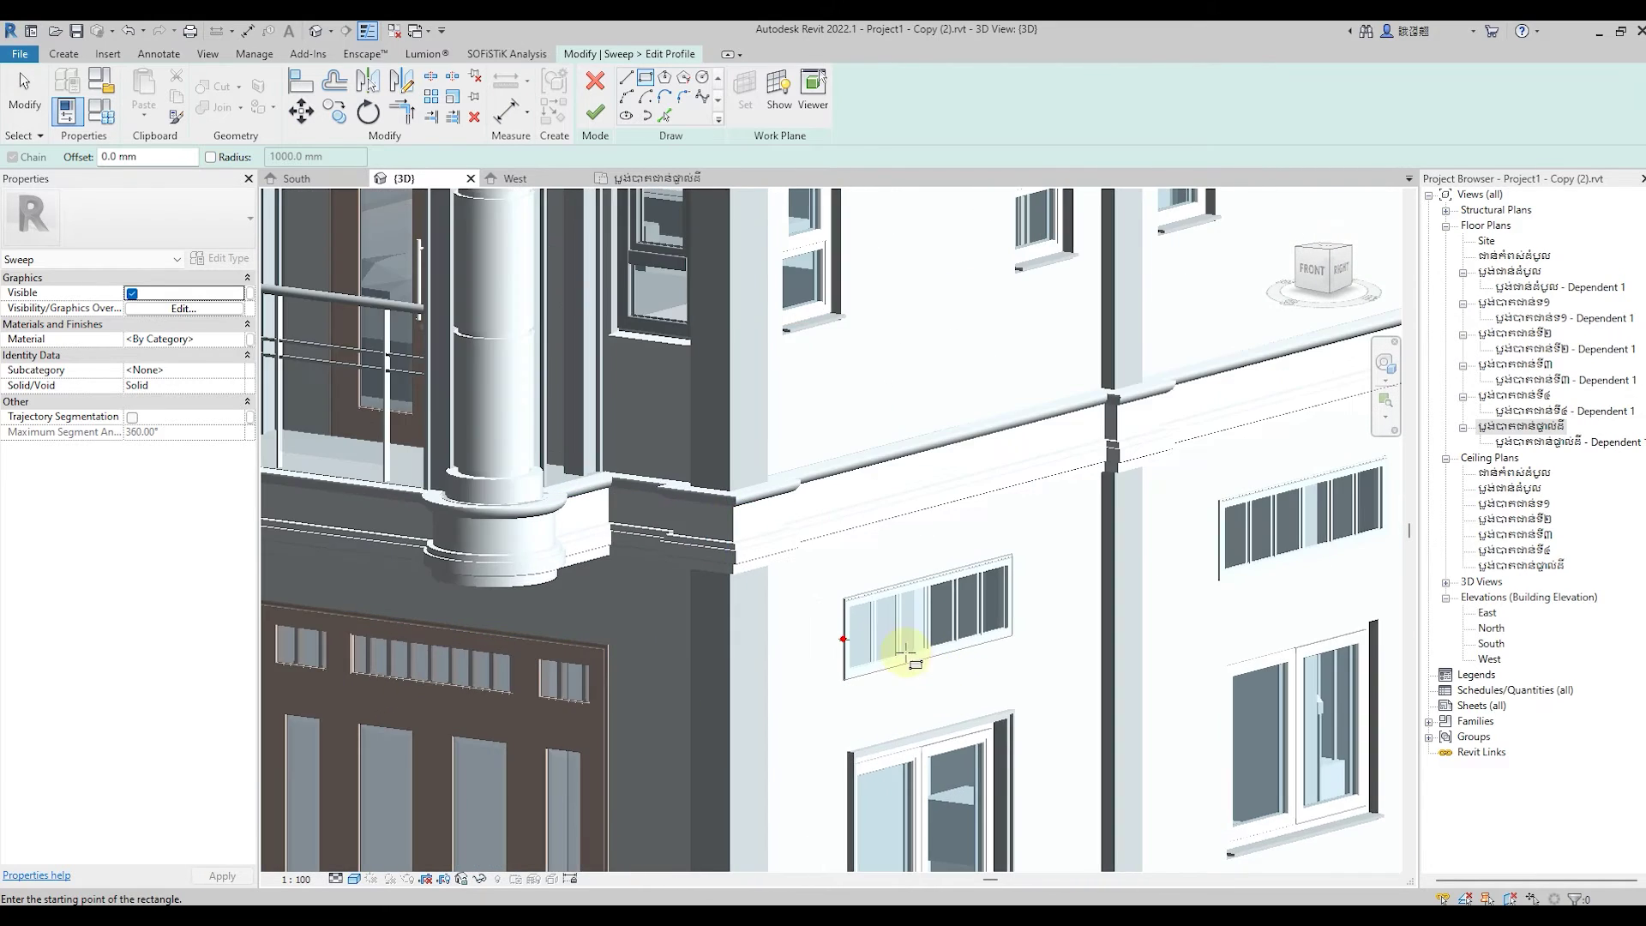
scroll(797, 640, up, 2)
scroll(750, 625, up, 1)
scroll(697, 618, up, 1)
scroll(628, 581, up, 1)
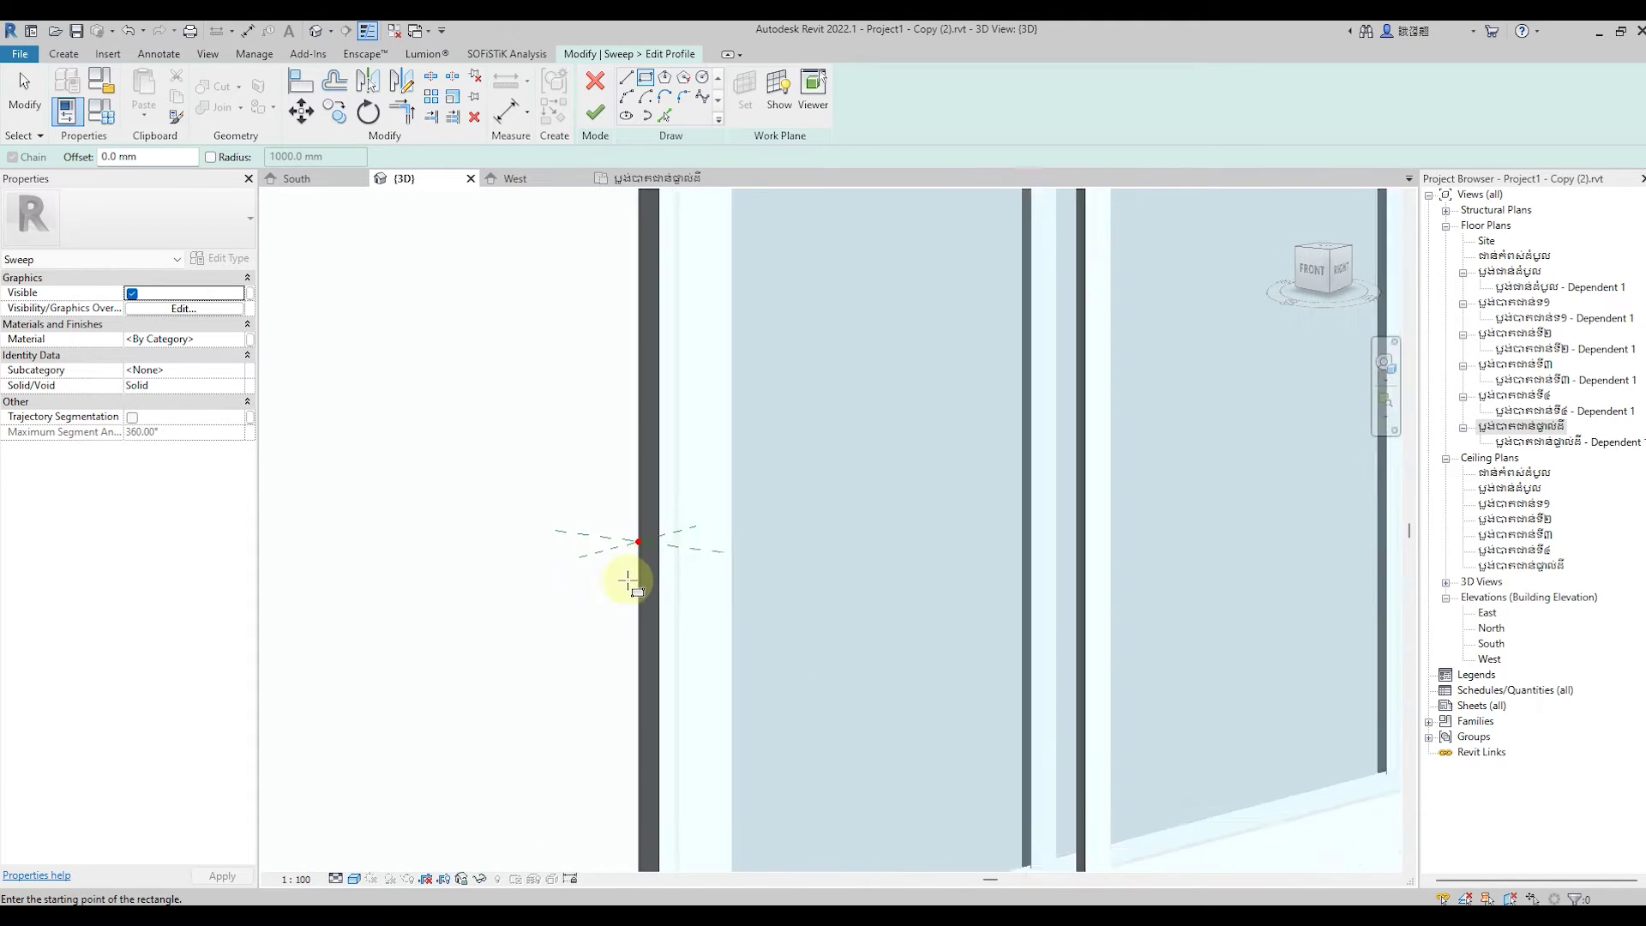
click(636, 537)
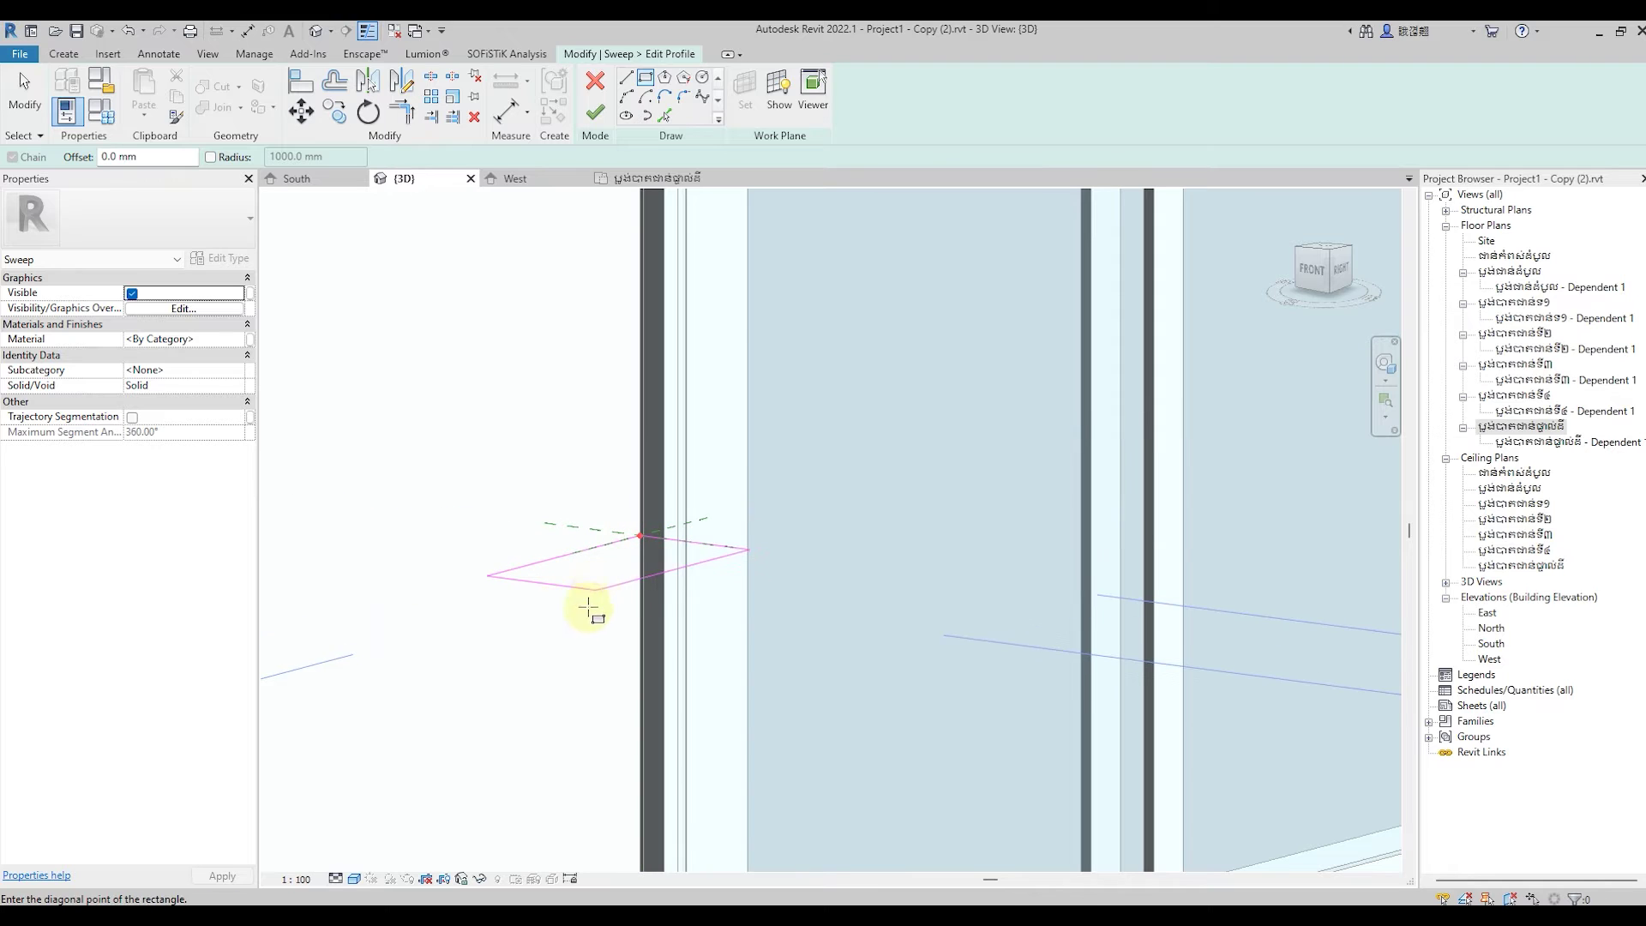
click(585, 617)
click(24, 94)
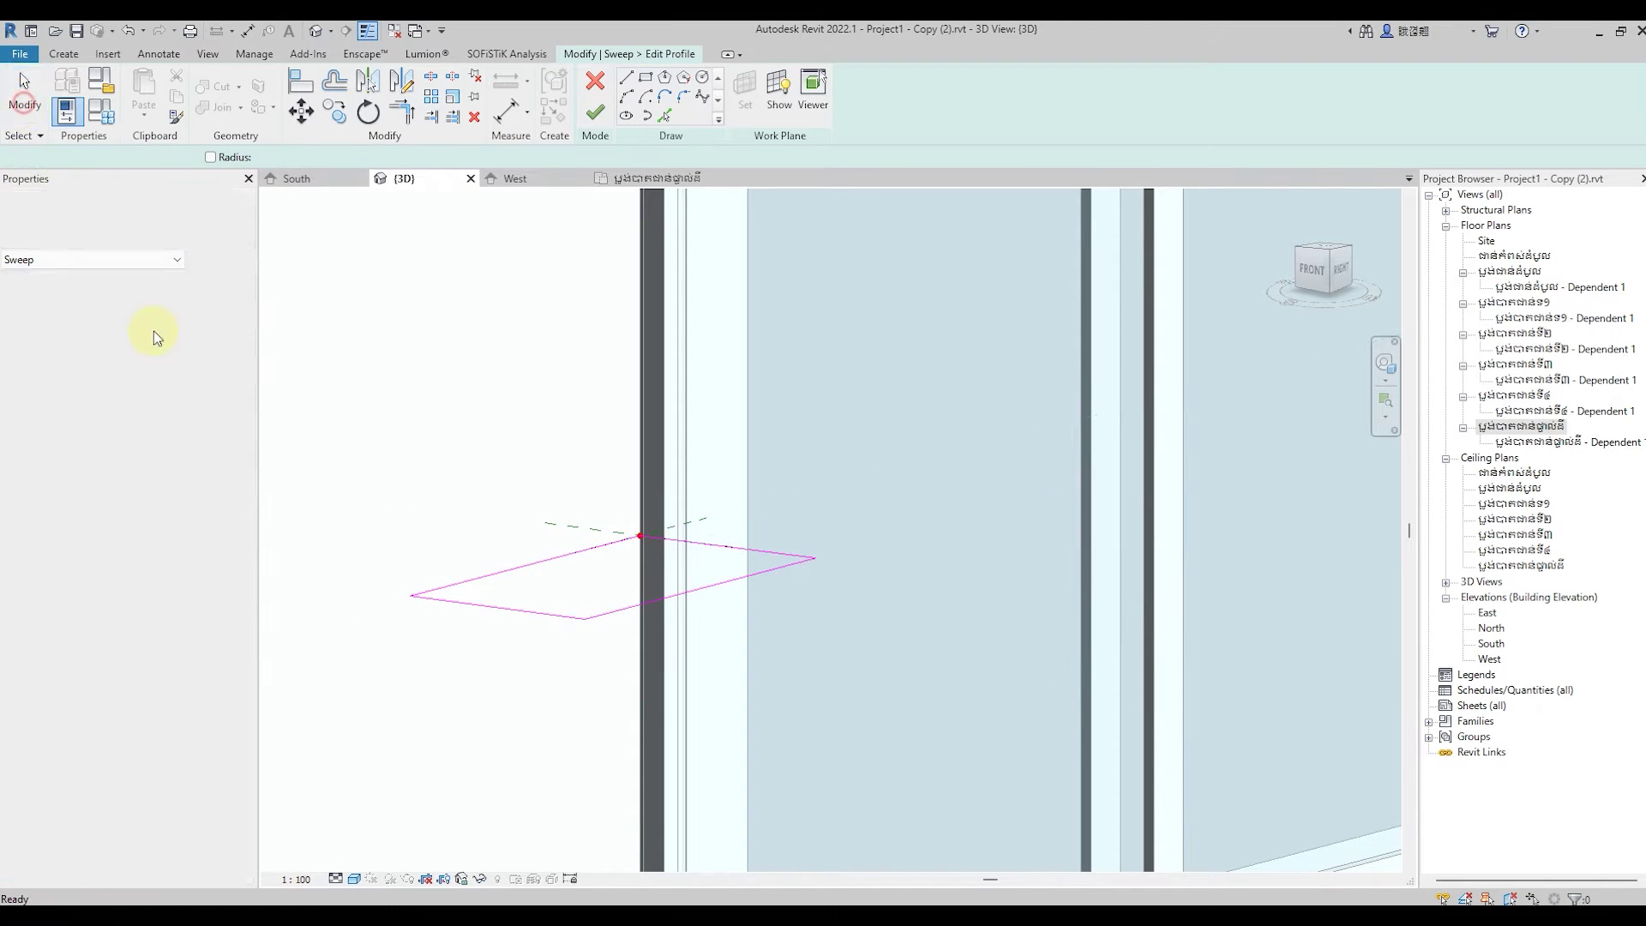
Resize the profile rectangle's 150 mm and 80 mm dimensions to 50 mm.
scroll(441, 513, up, 1)
click(526, 630)
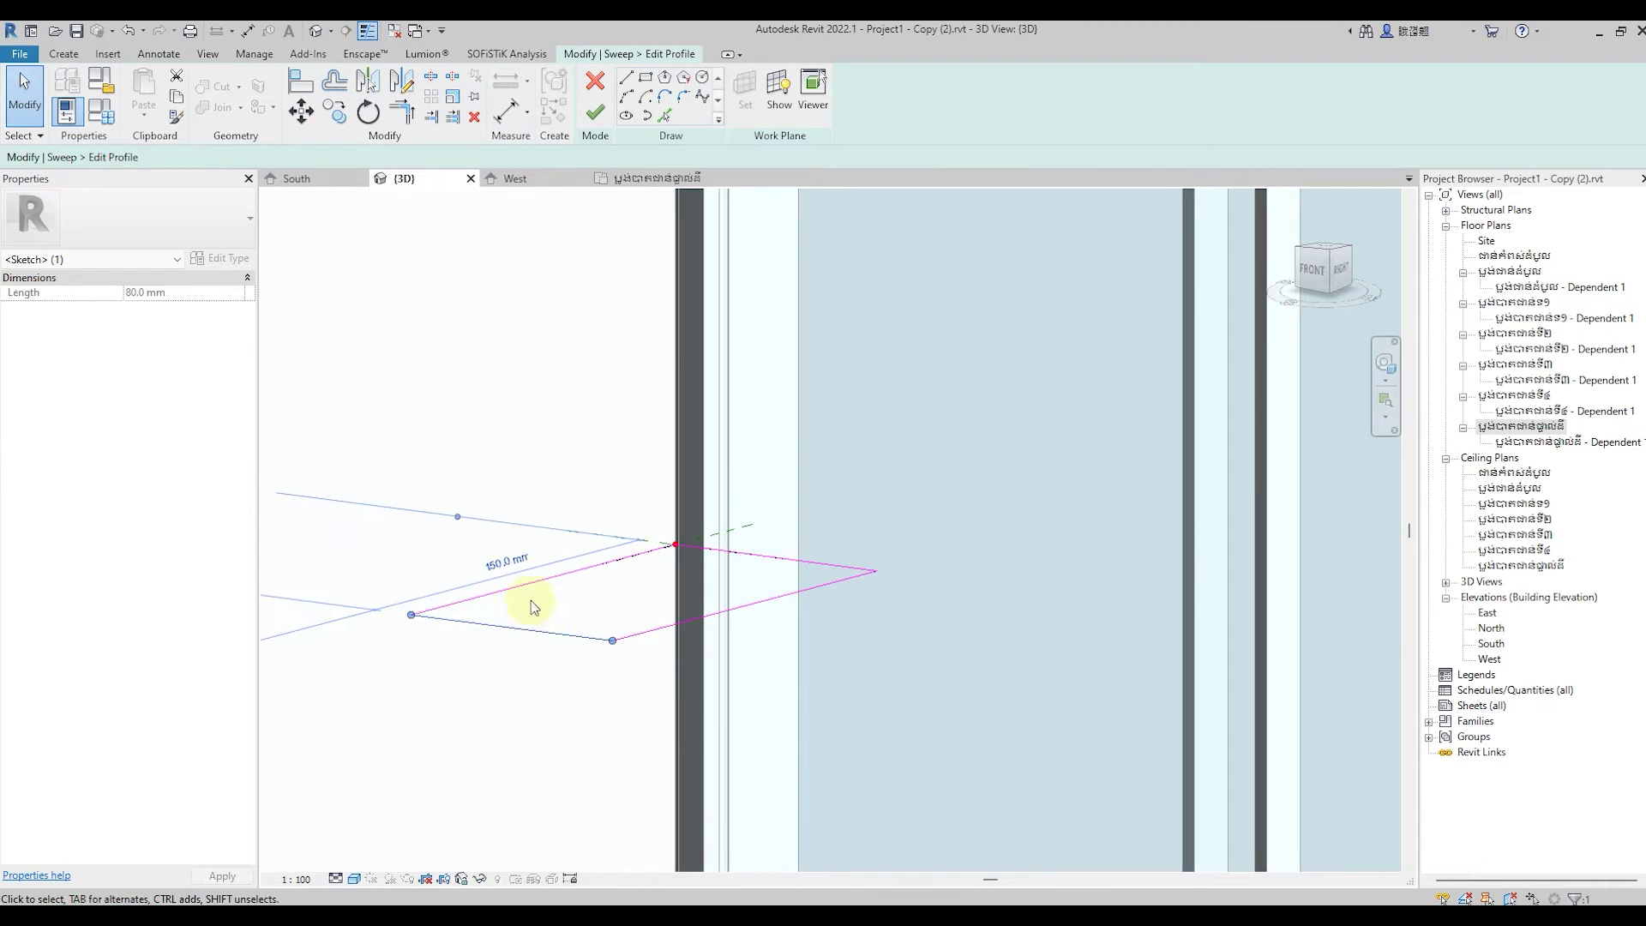
click(506, 563)
key(BackSpace)
text(50)
key(Return)
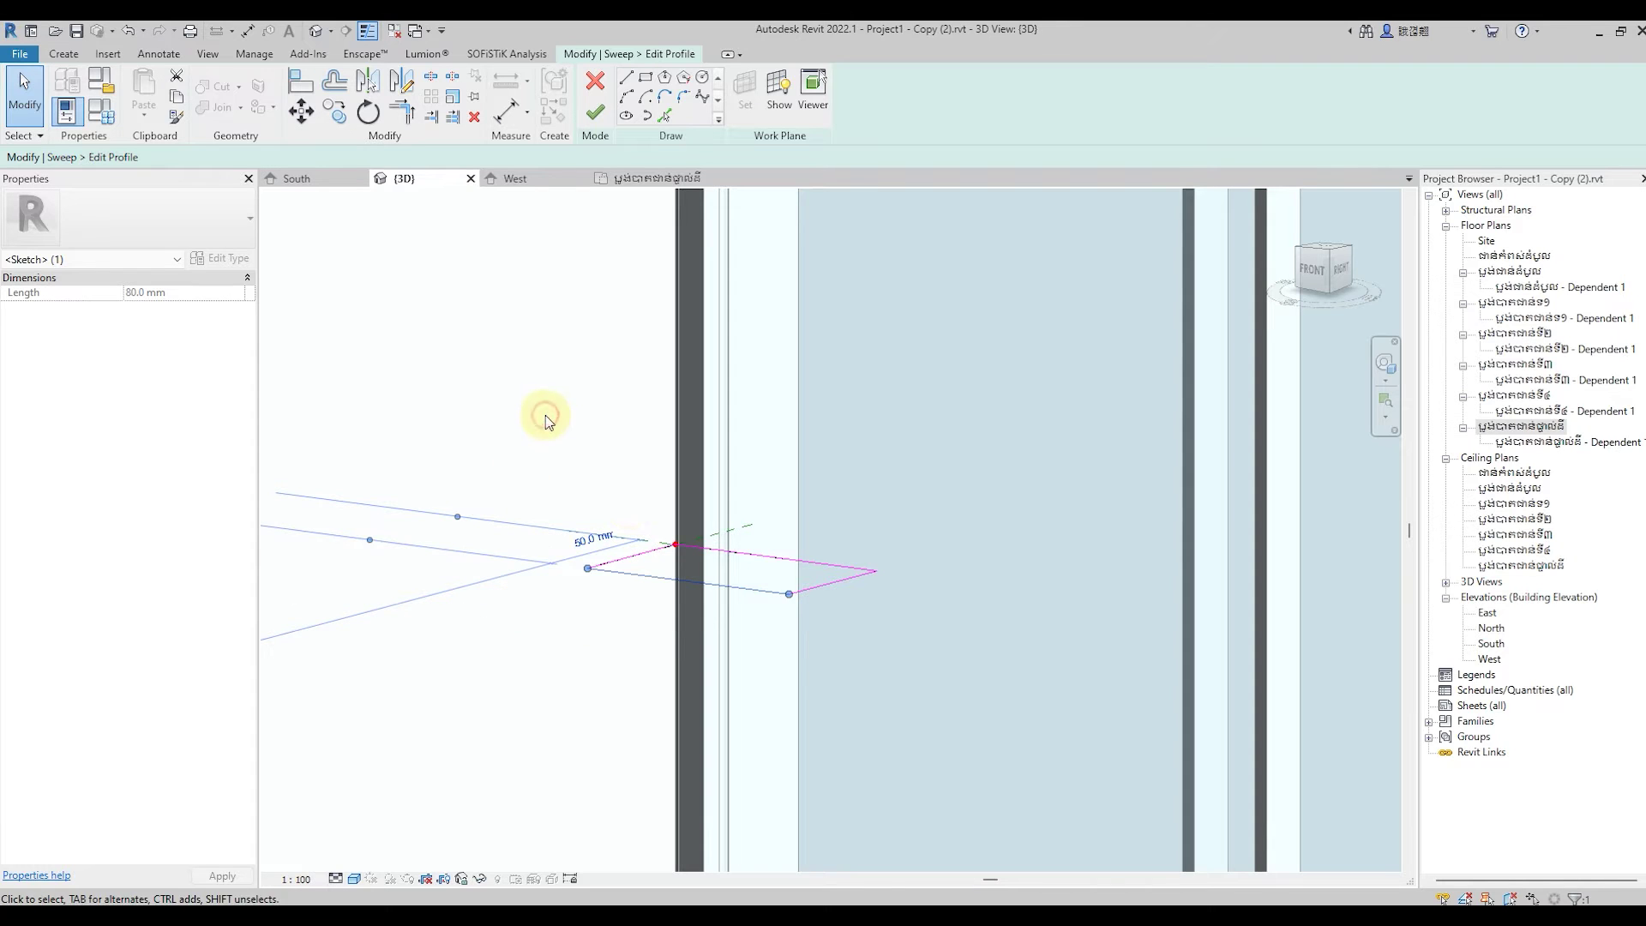
click(787, 573)
shift+middle_drag(826, 580, 752, 576)
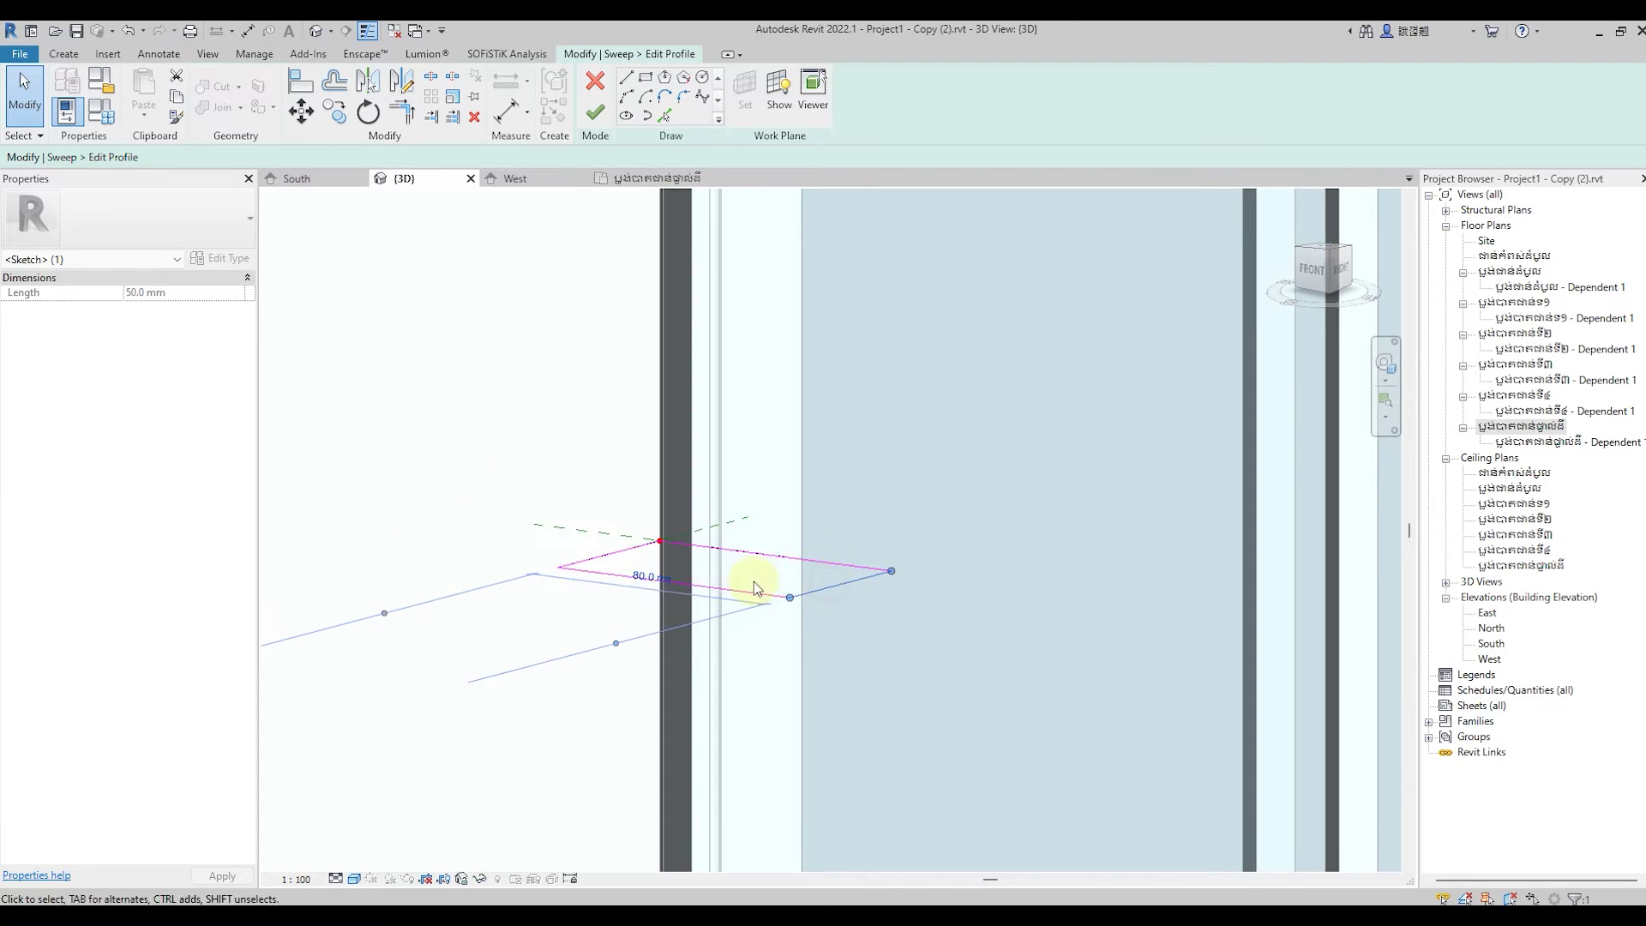
click(646, 577)
text(50)
key(Return)
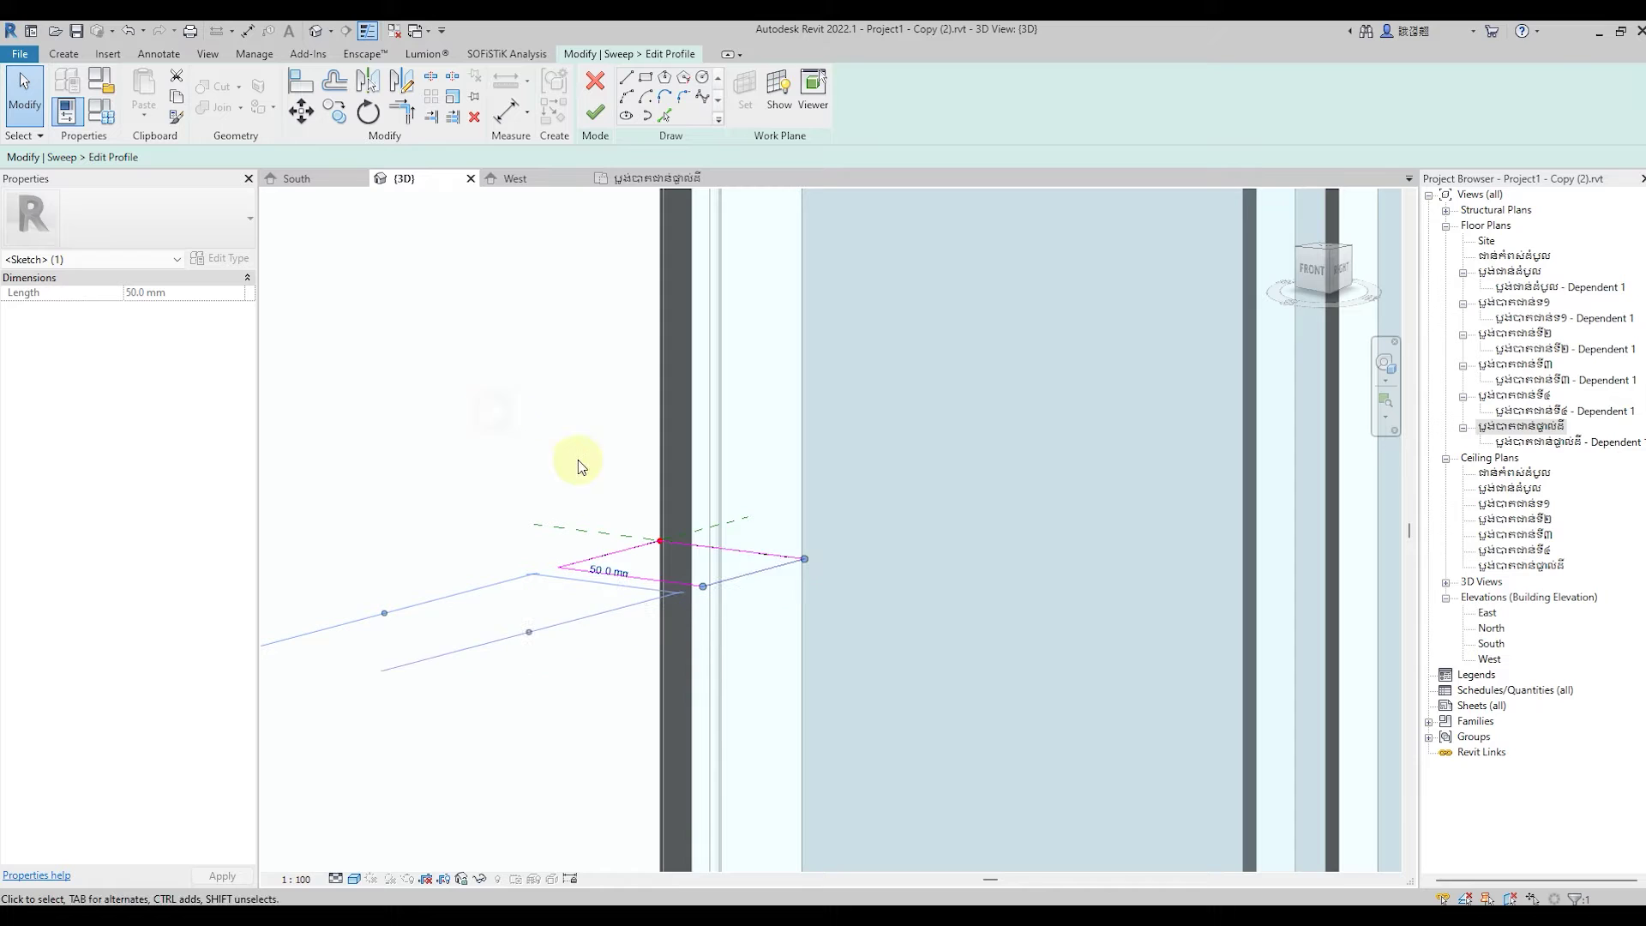
click(569, 426)
mouse_move(569, 427)
shift+middle_down()
mouse_move(785, 485)
mouse_move(787, 504)
shift+middle_up()
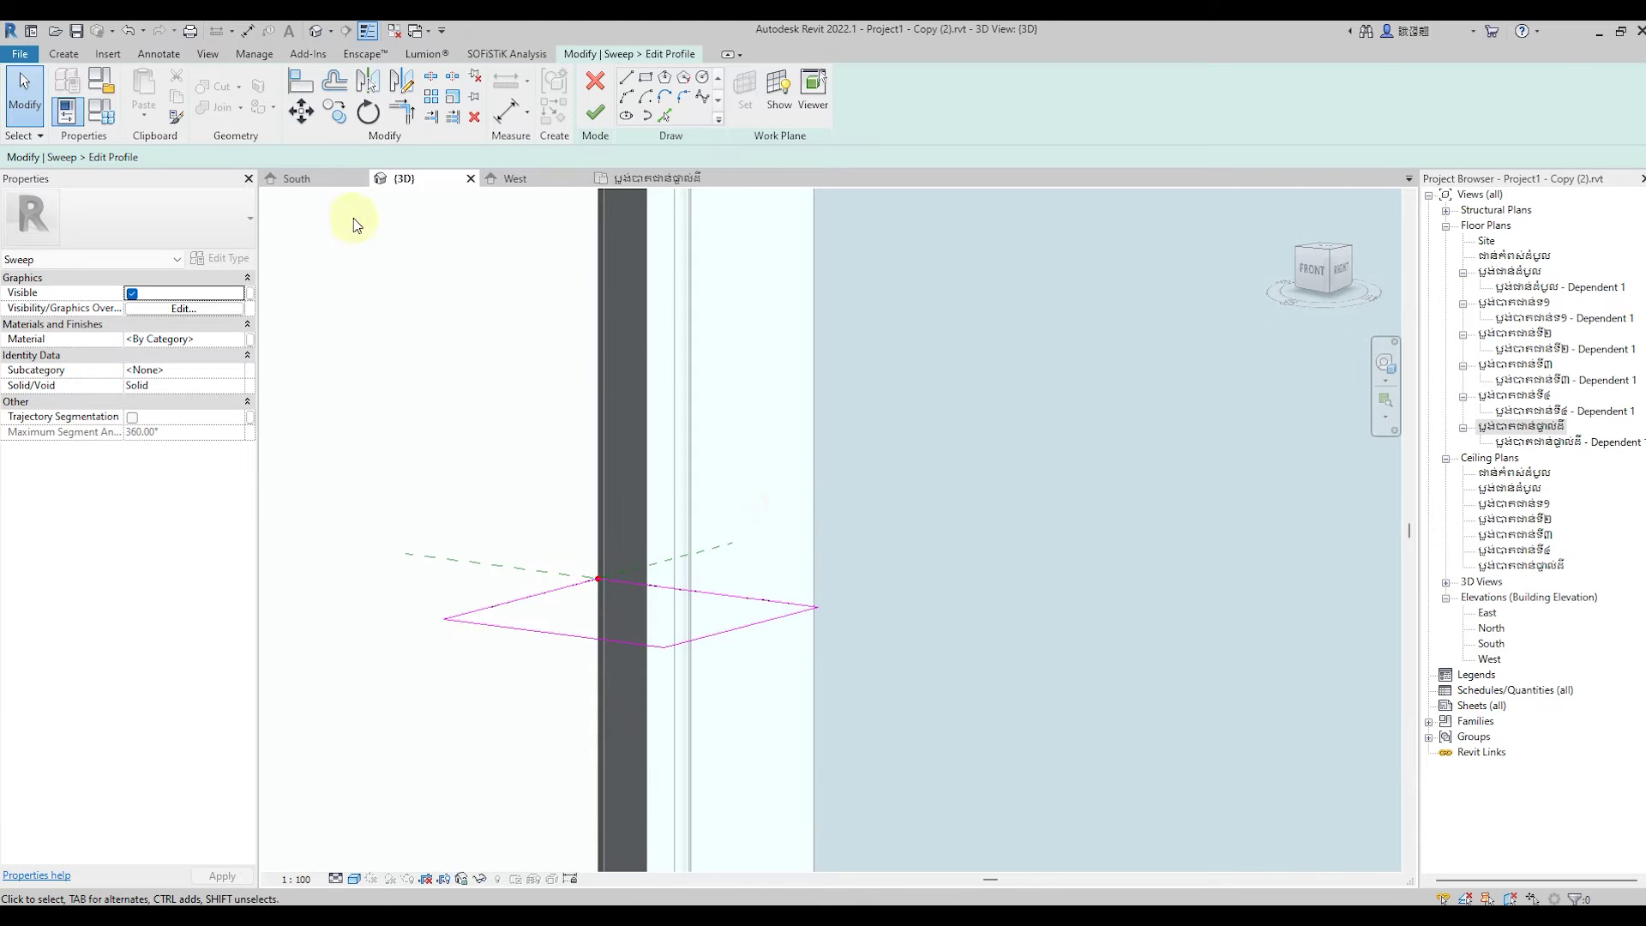
Sketch straight lines inside the profile, fixing one at 5 mm length.
click(626, 78)
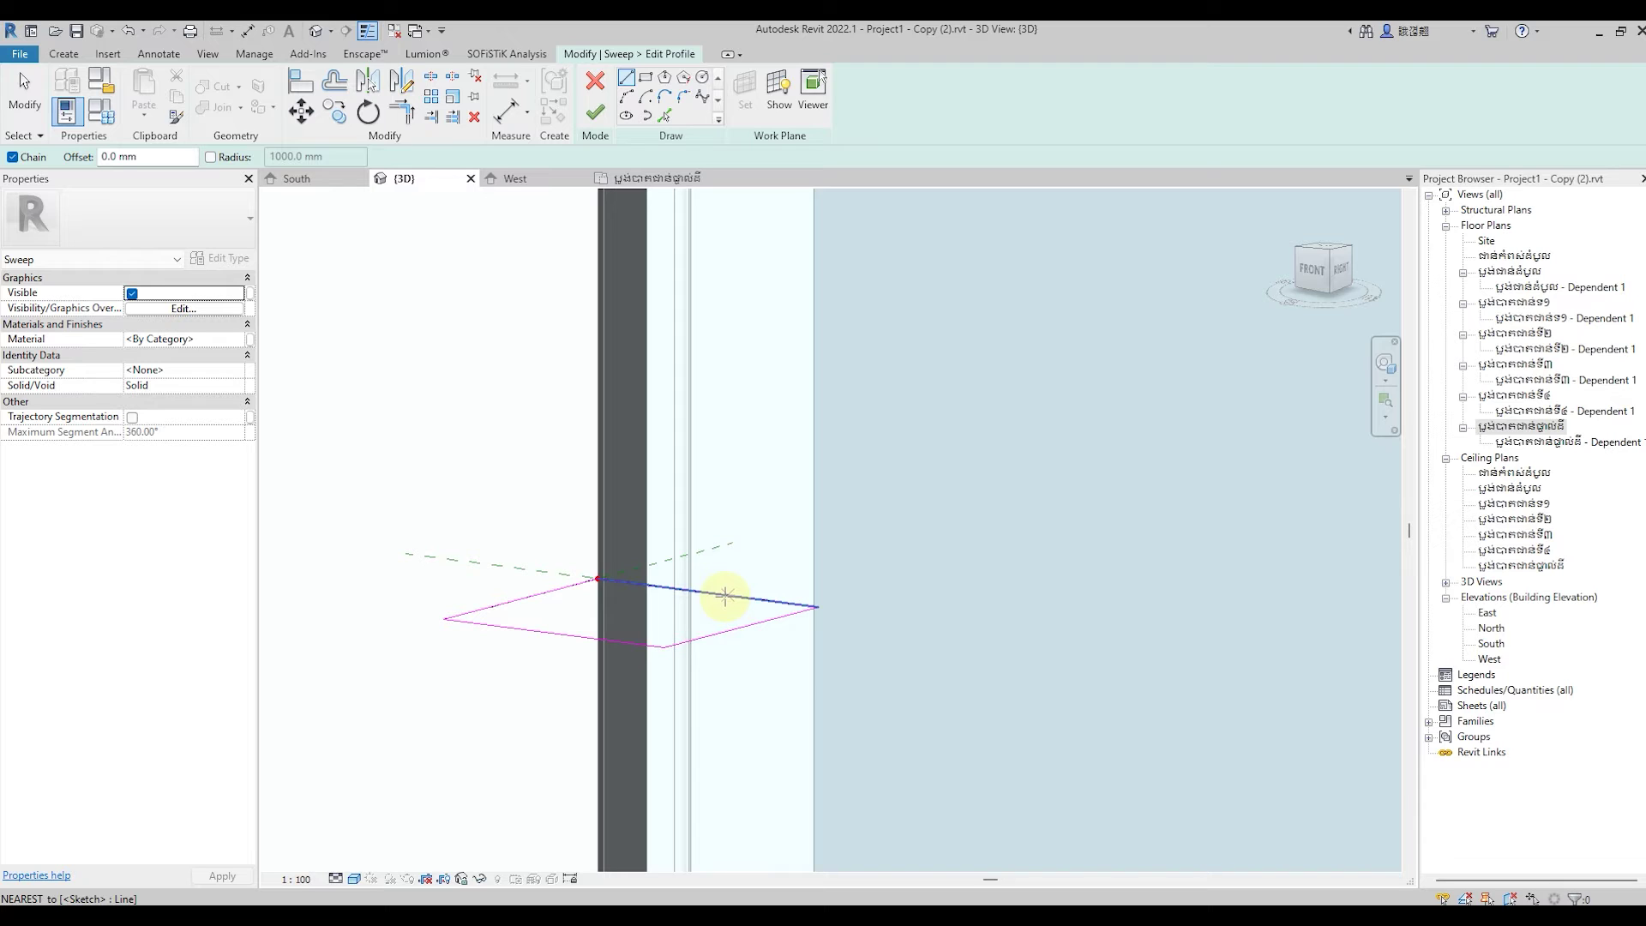
click(725, 595)
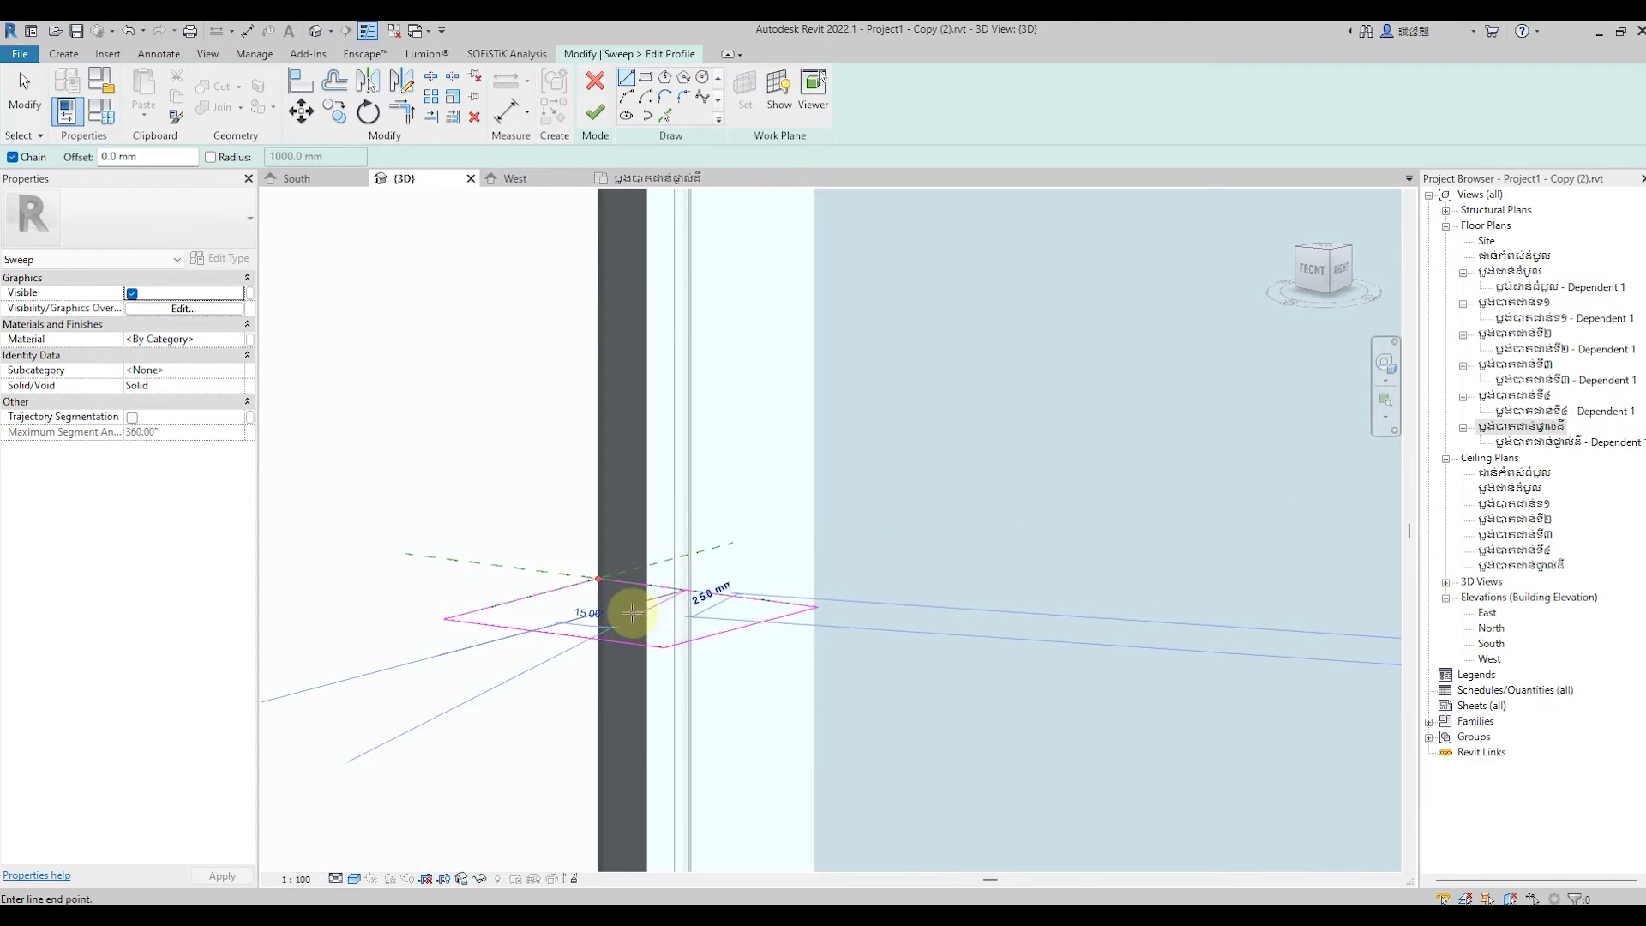
scroll(624, 608, up, 1)
scroll(624, 608, up, 1)
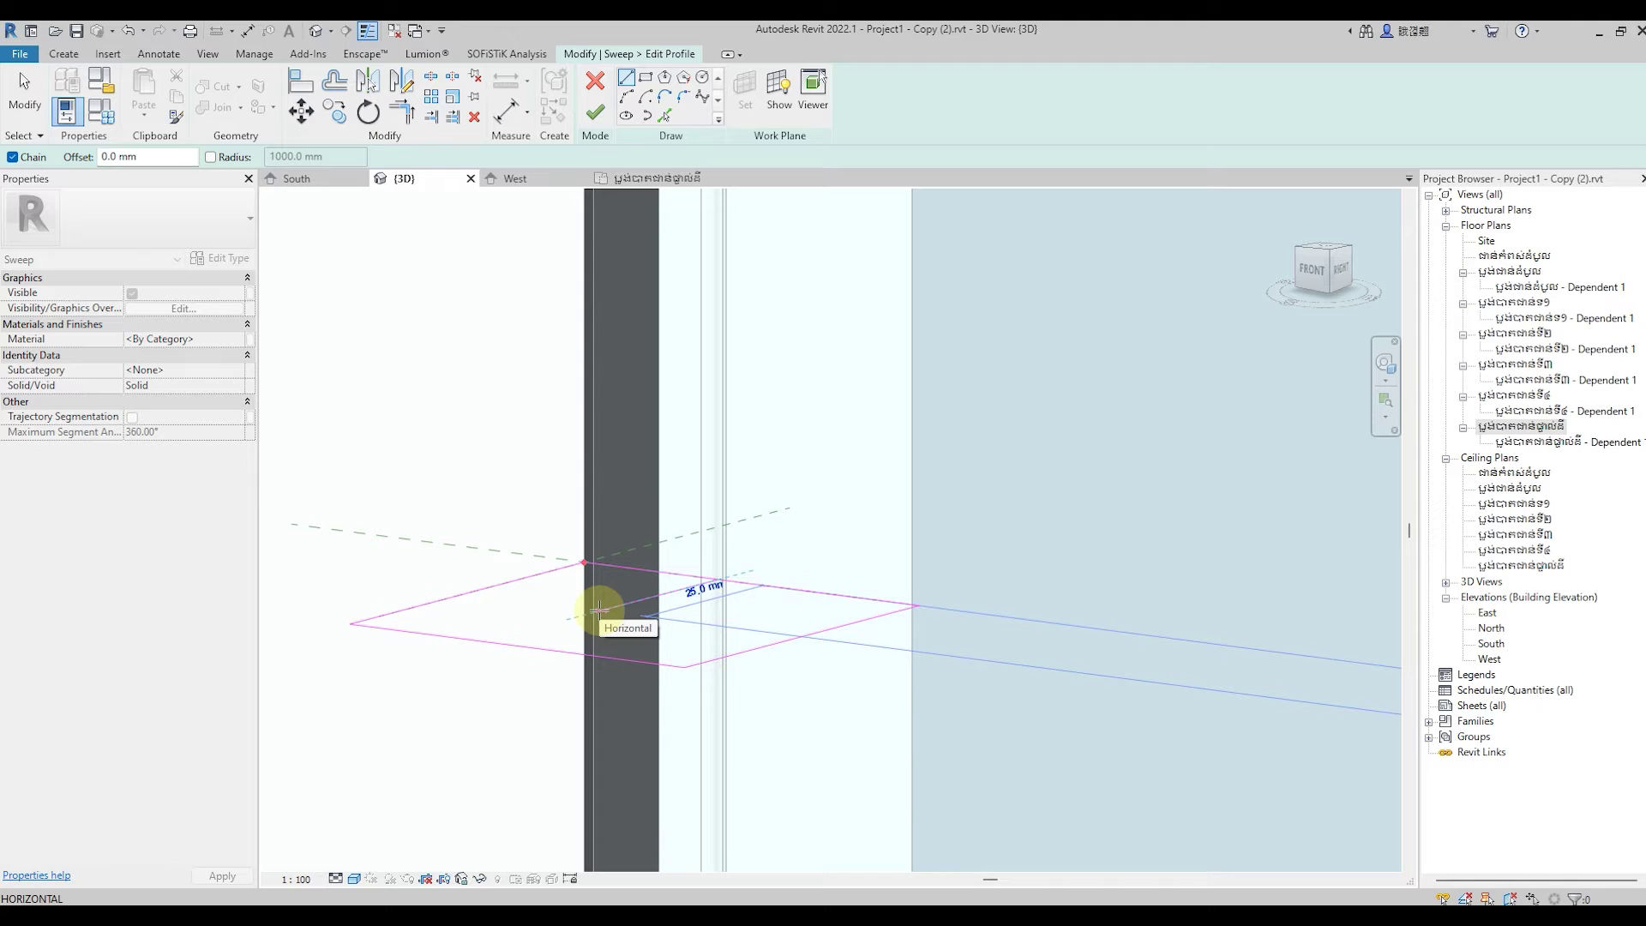
text(5)
key(Return)
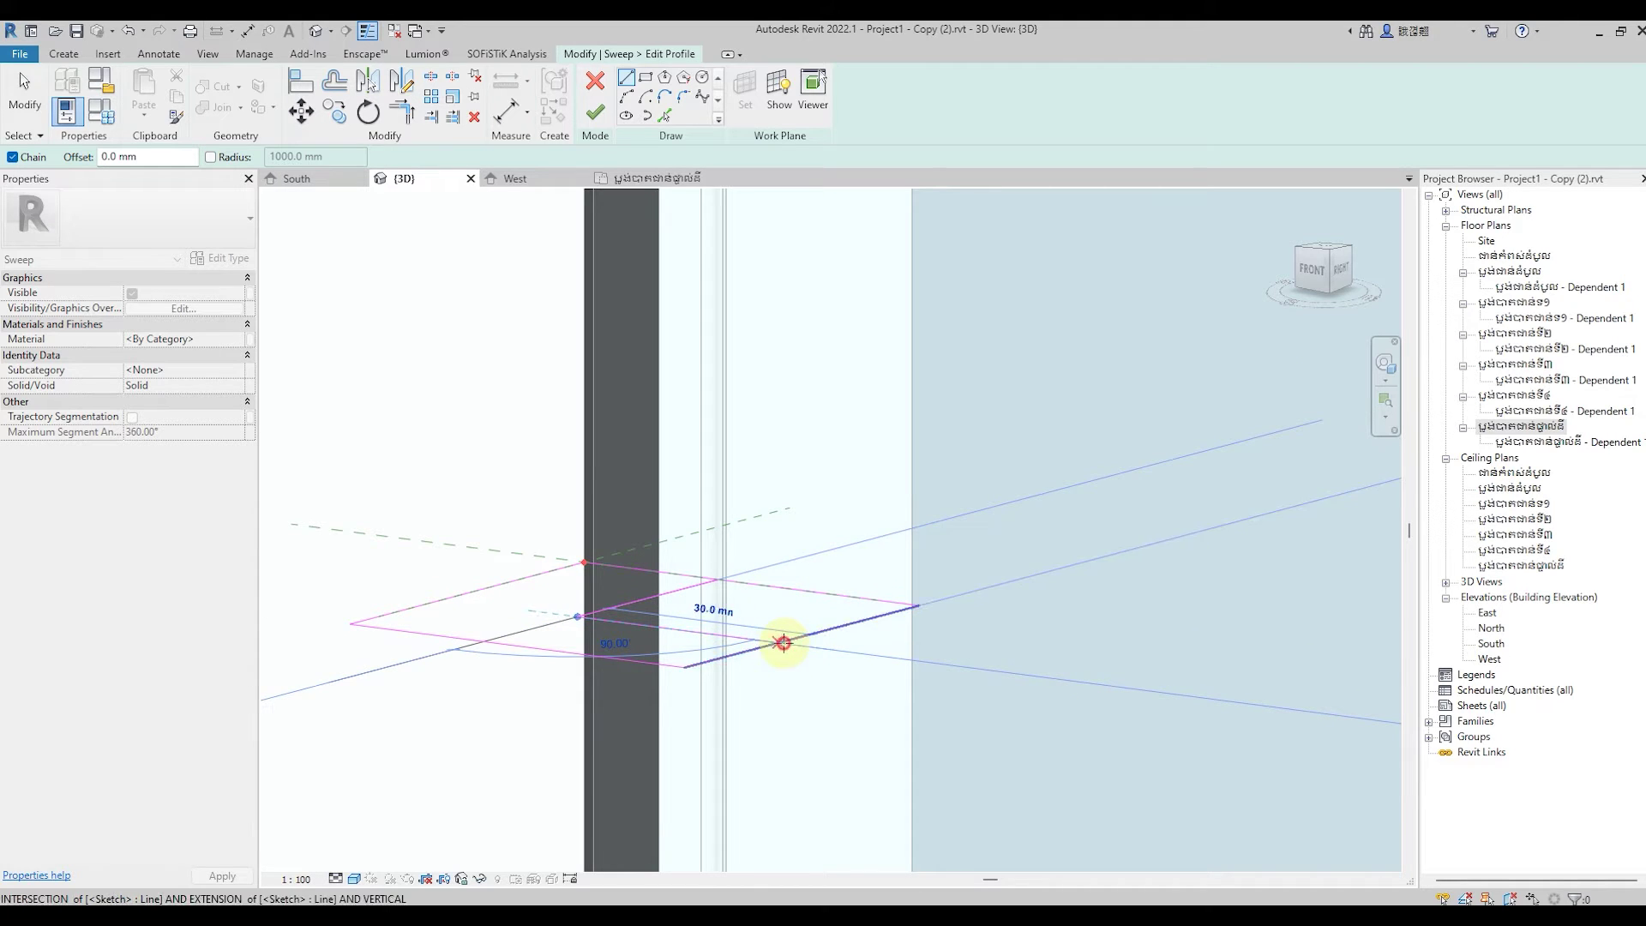
click(782, 643)
Trim the two profile lines into a corner and finish the profile sketch.
click(401, 111)
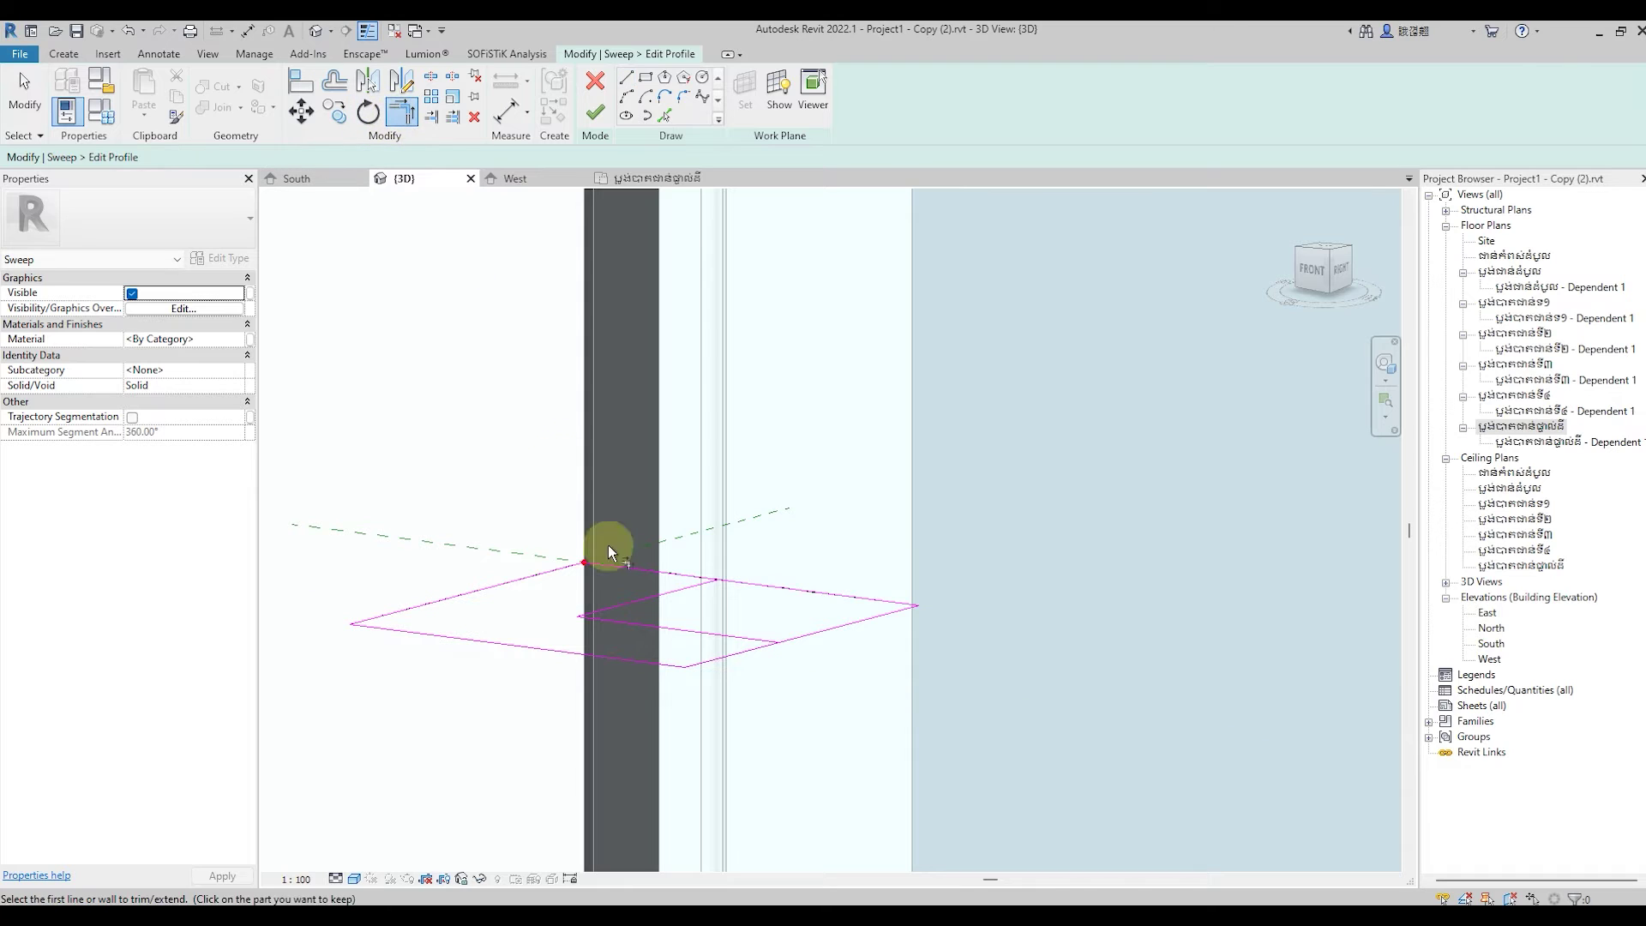
click(673, 571)
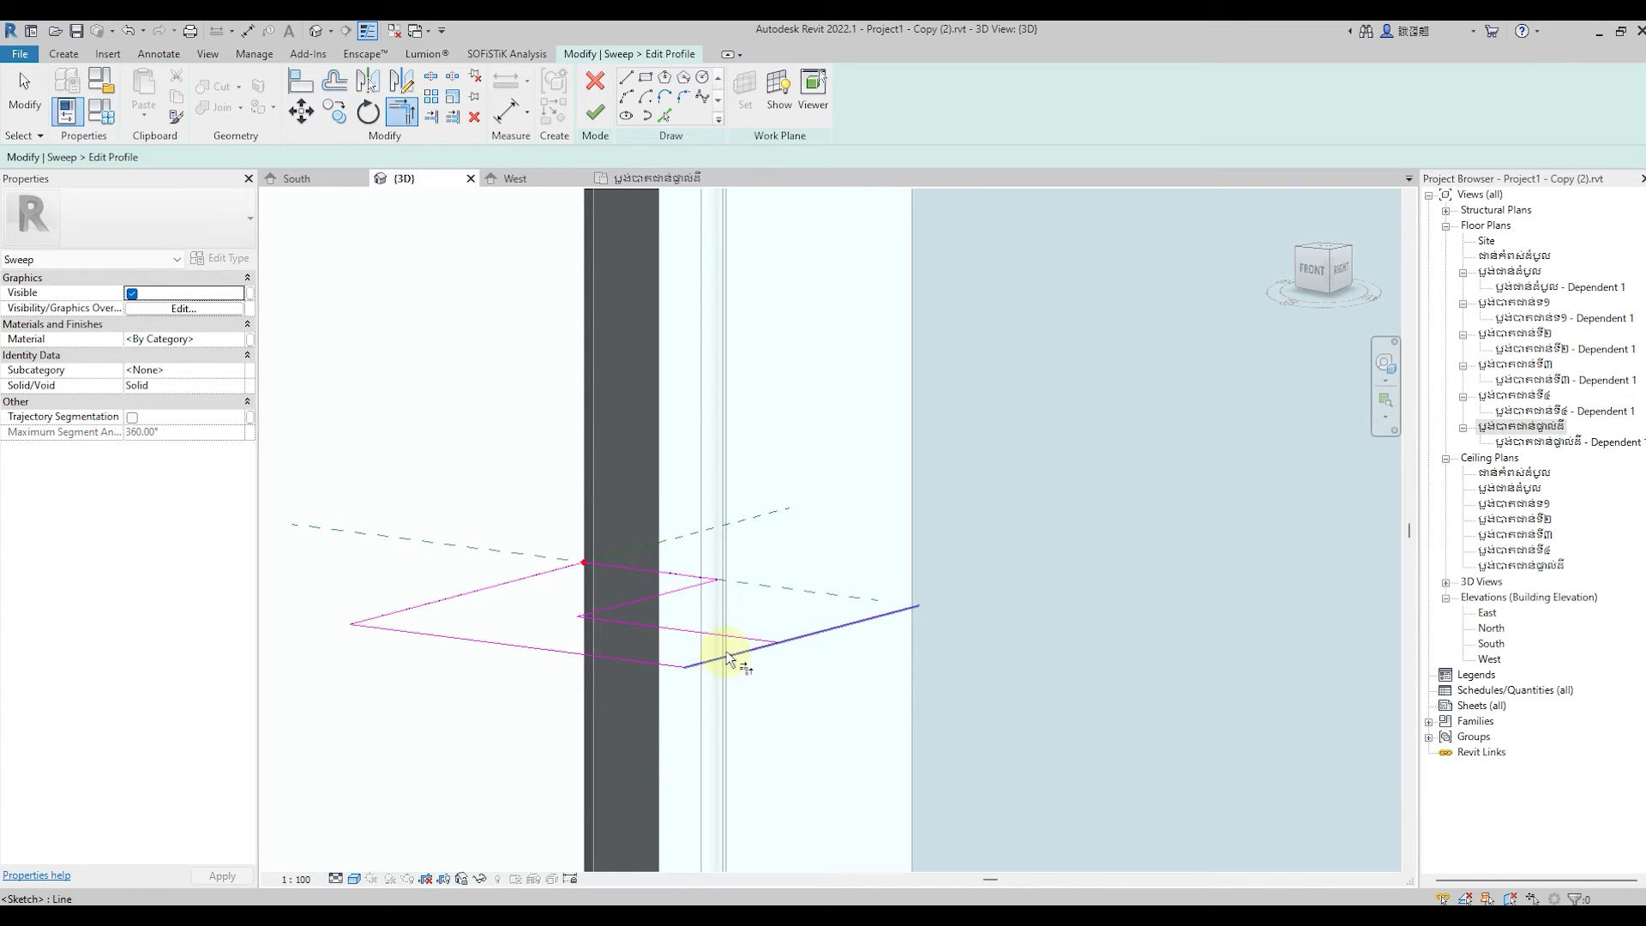
click(728, 649)
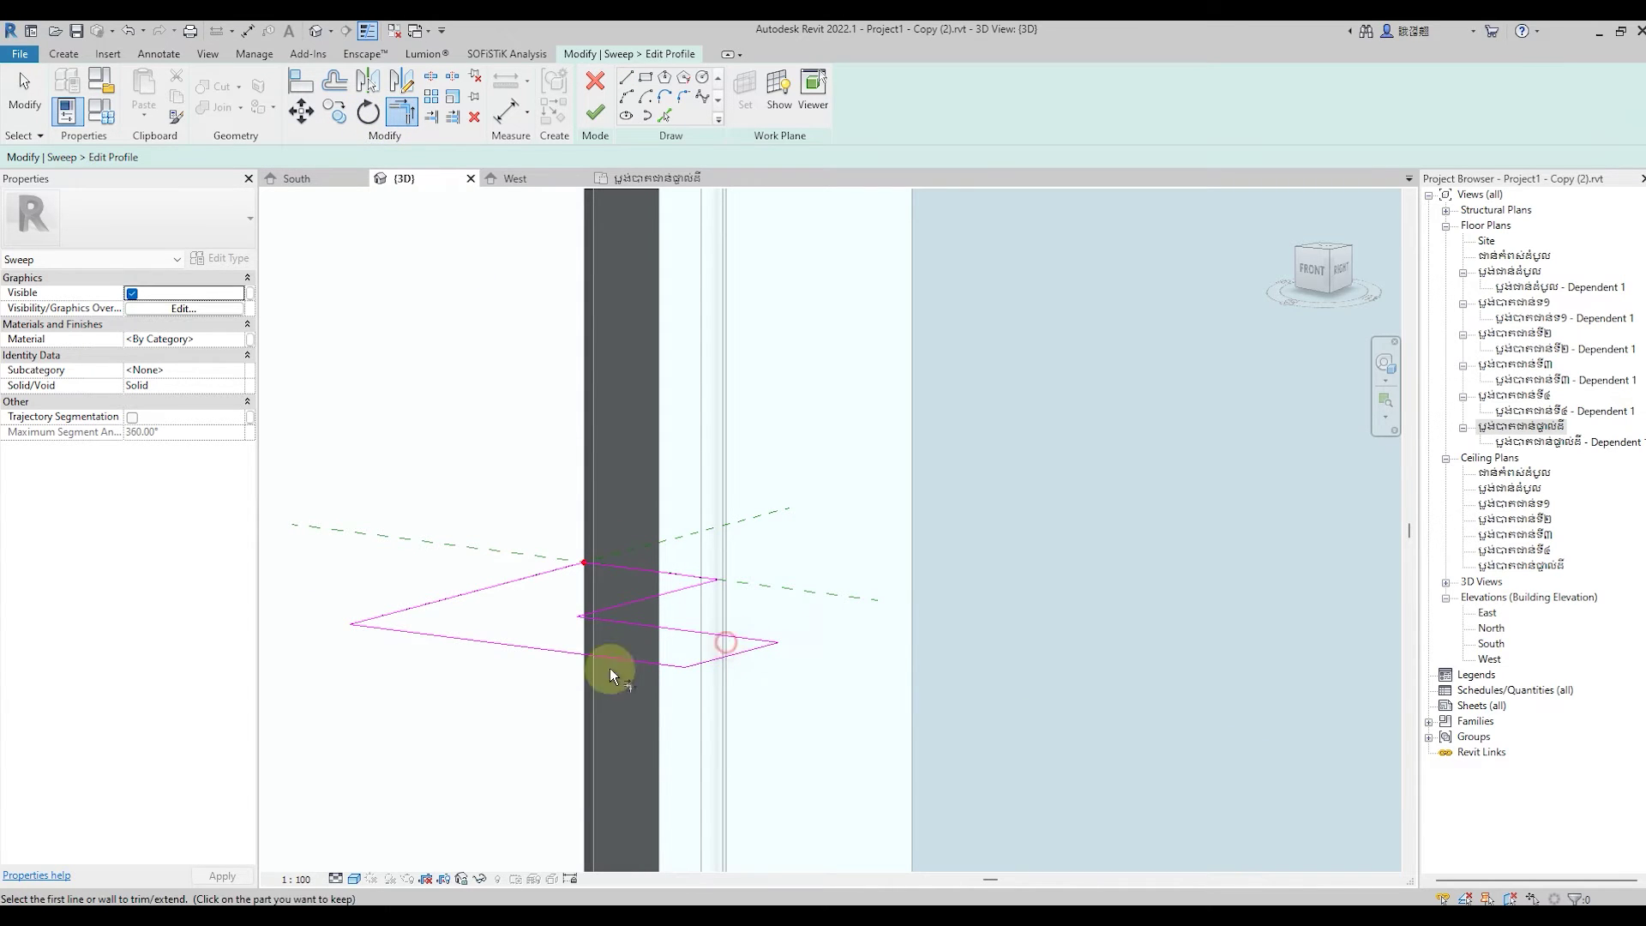
click(595, 112)
Set the sweep's material to Asphalt, Bitumen and finish the in-place model.
scroll(547, 477, down, 3)
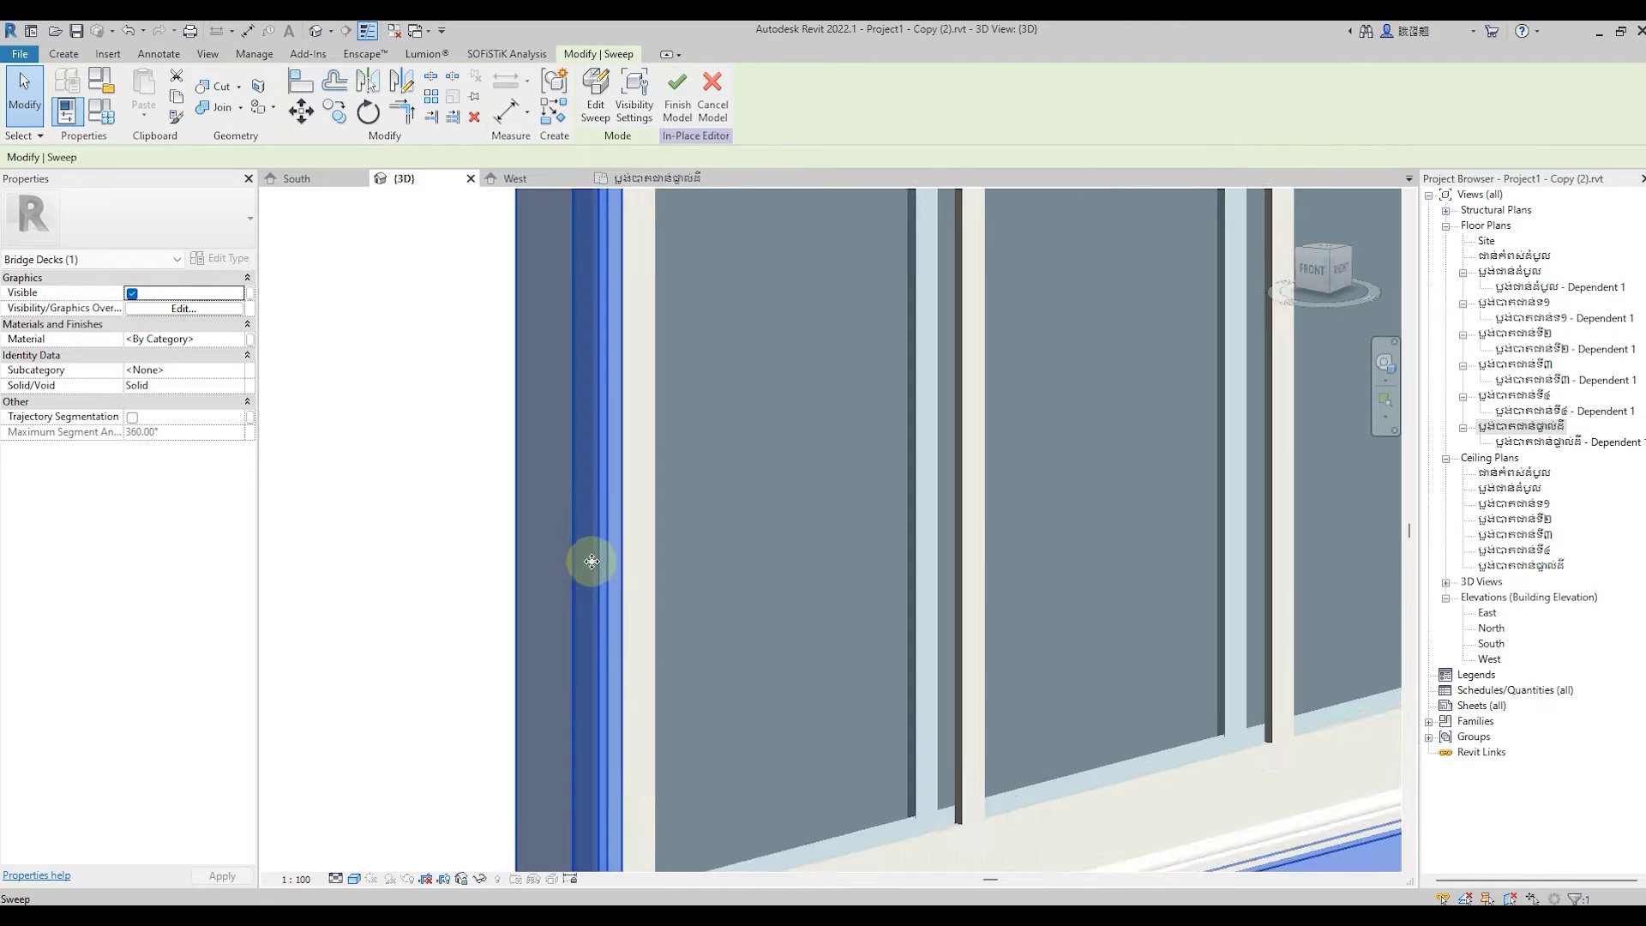
scroll(592, 558, down, 3)
scroll(592, 556, down, 5)
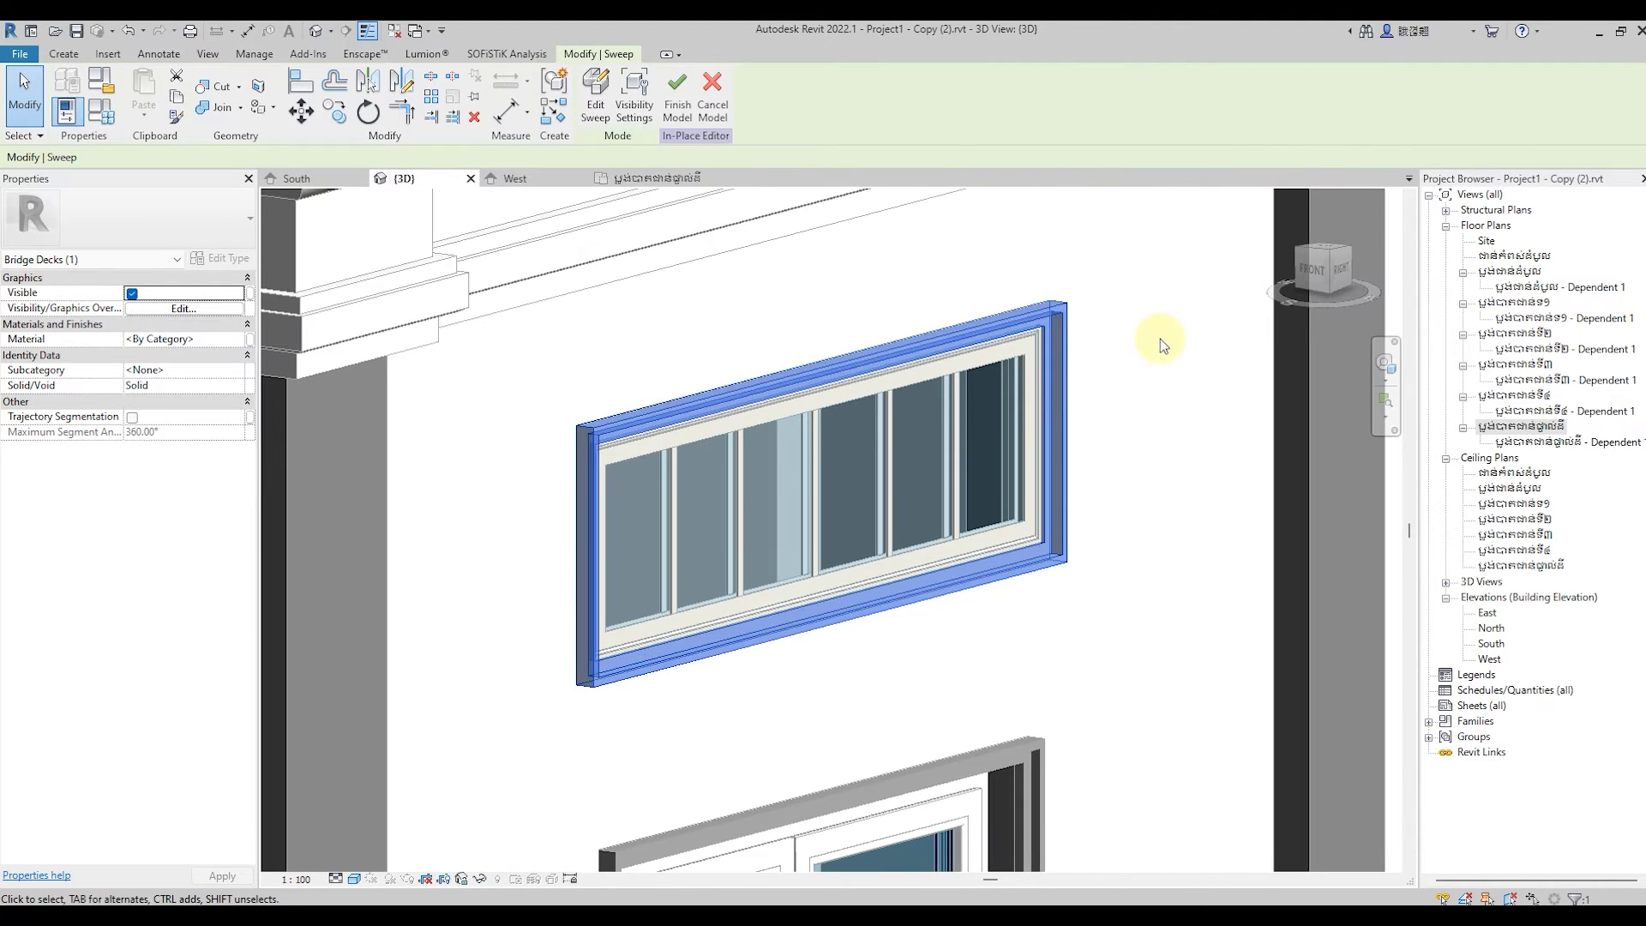
click(243, 342)
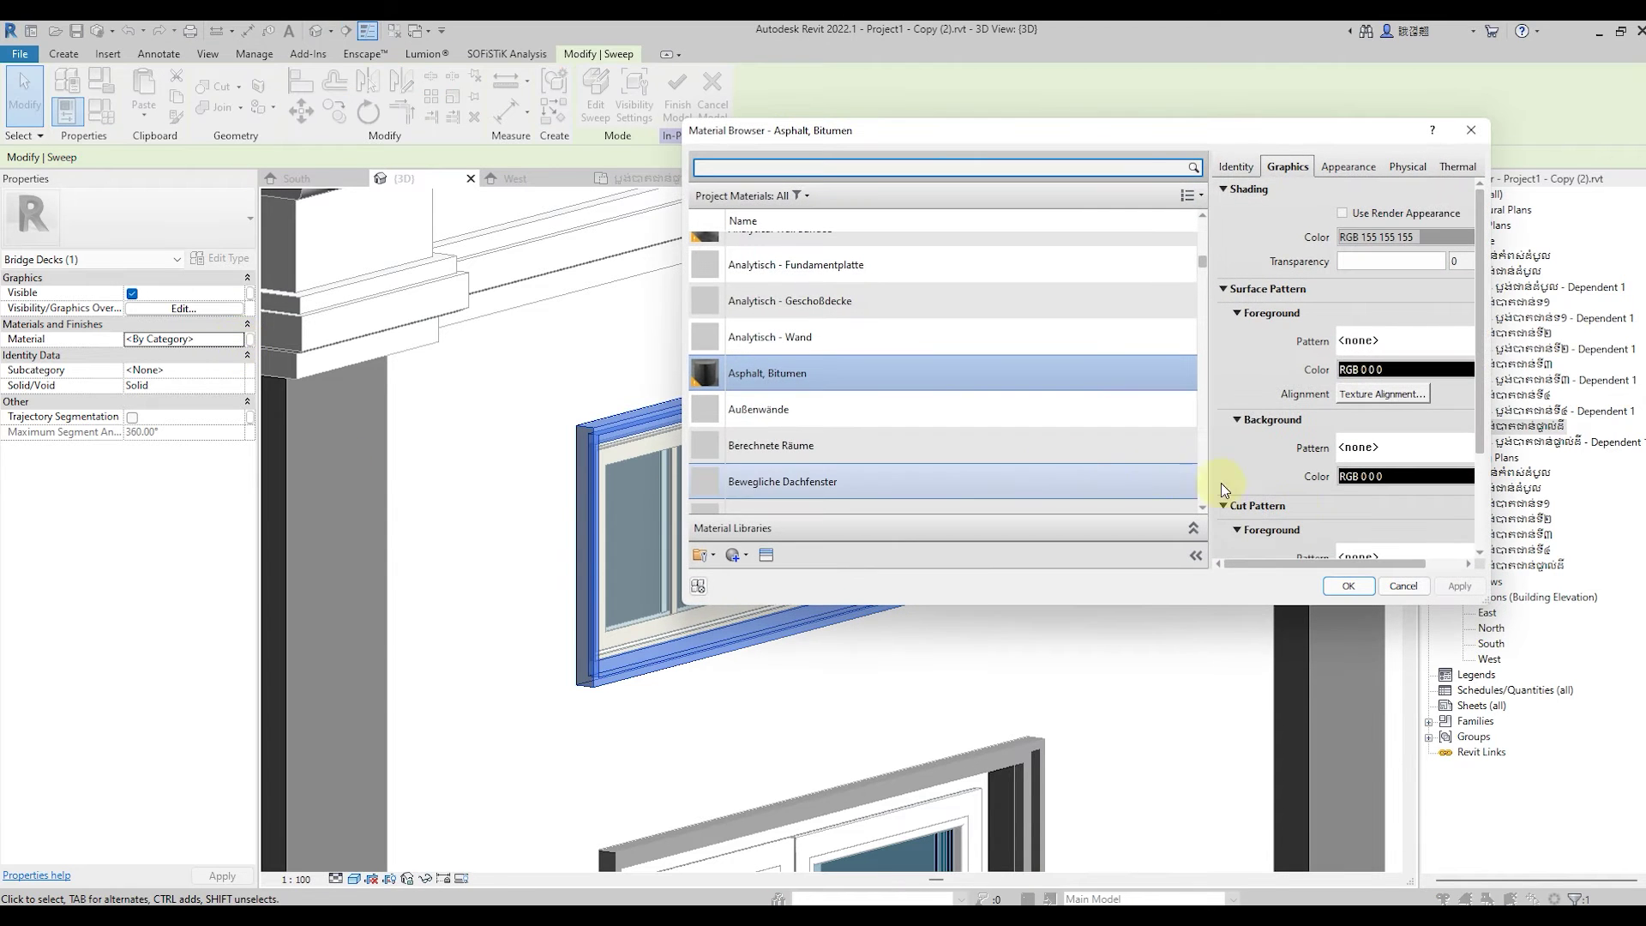
click(1347, 586)
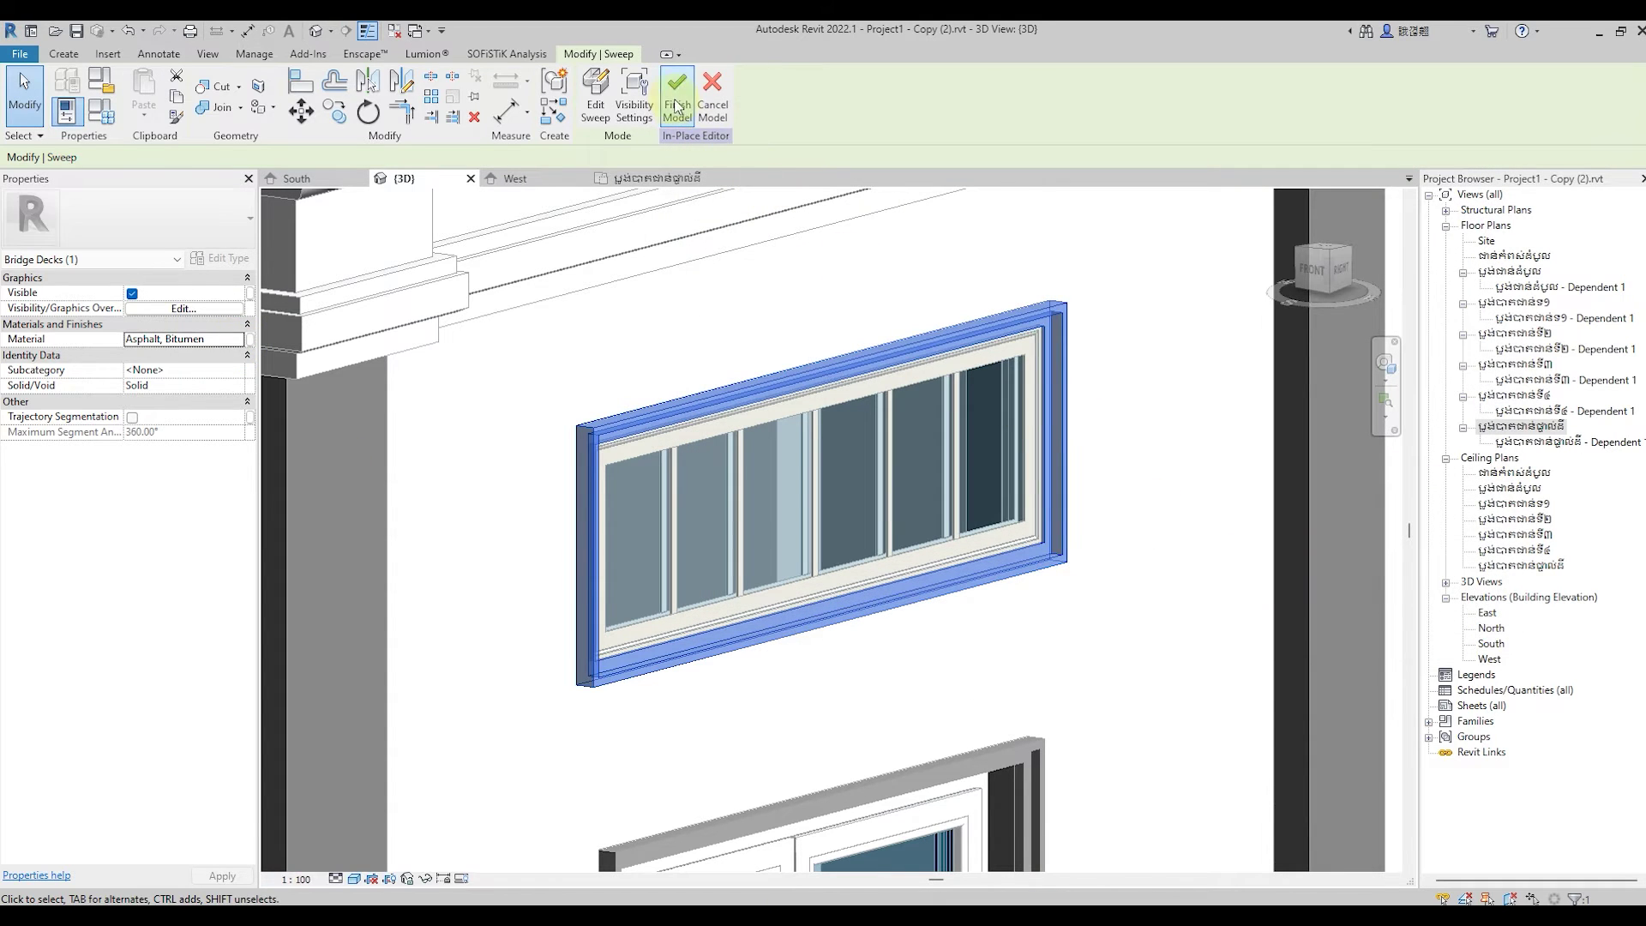
key(Escape)
scroll(871, 367, down, 3)
Open the West elevation view from the Project Browser.
scroll(600, 588, down, 2)
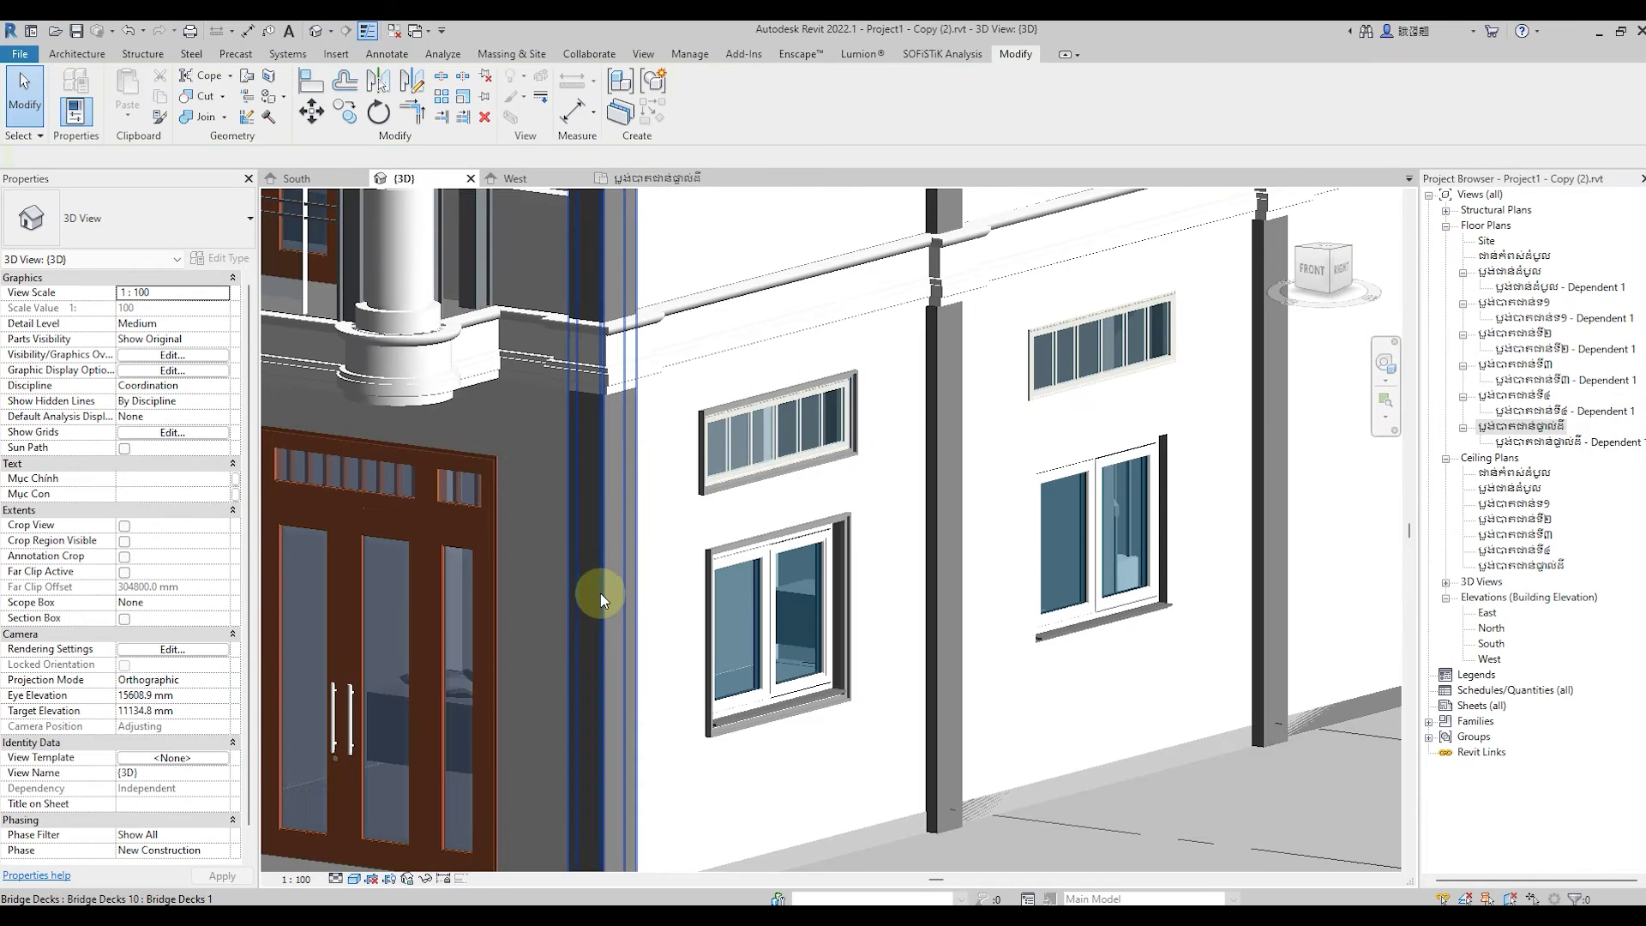
scroll(600, 597, down, 3)
double_click(1489, 659)
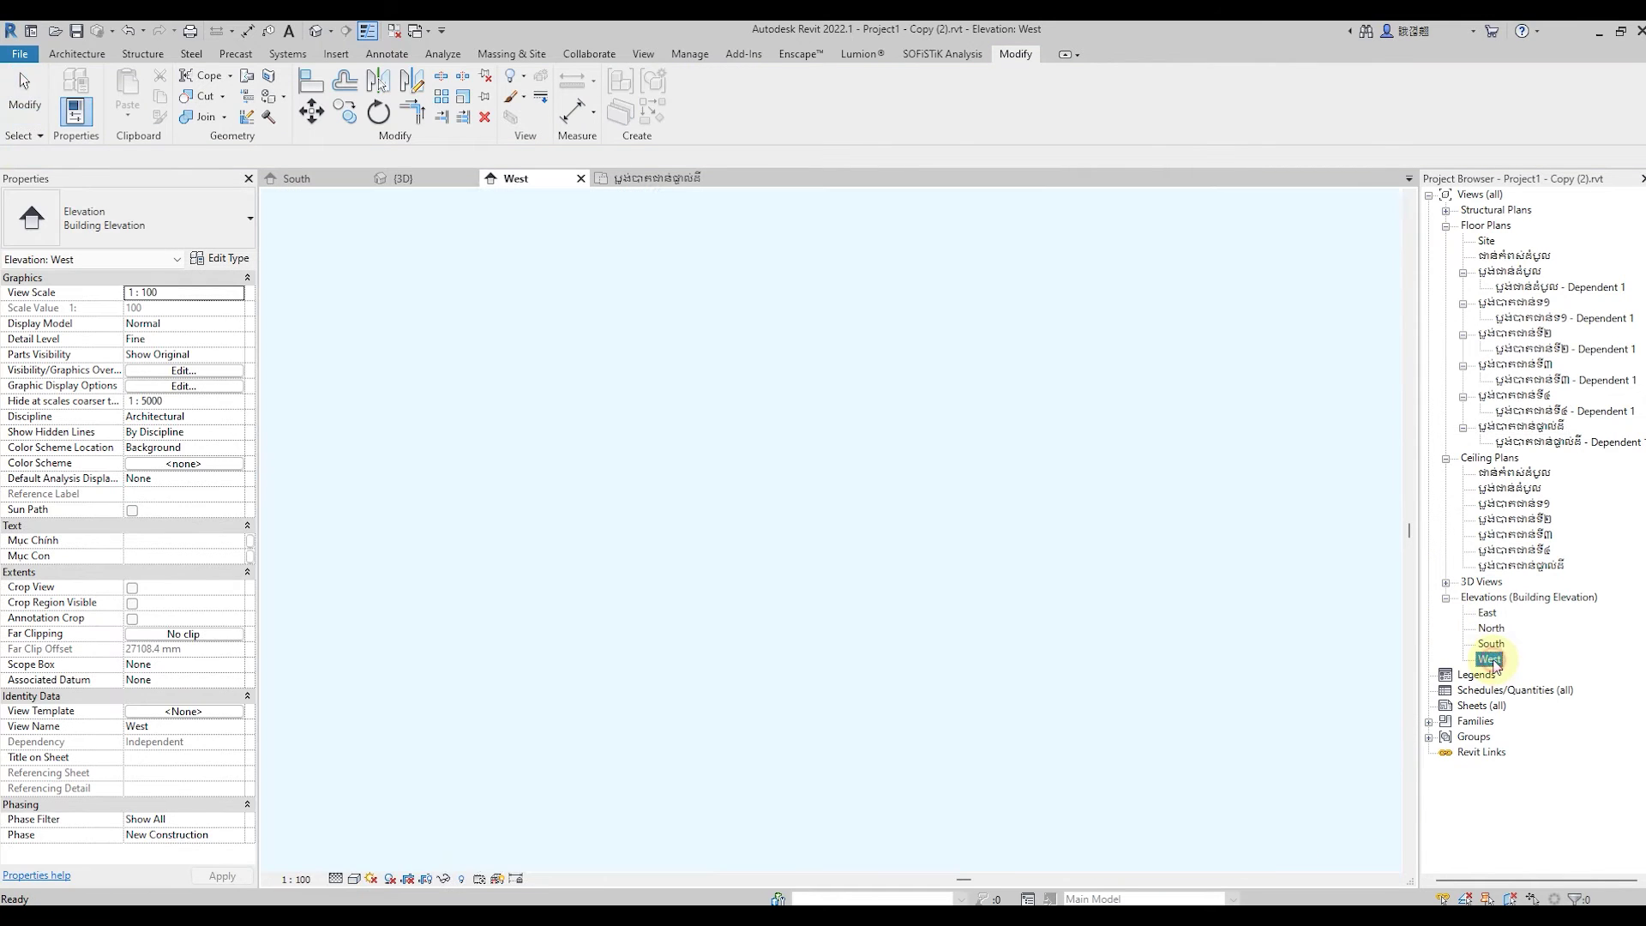
Zoom in on the West elevation's ground-floor transom and double windows.
scroll(764, 533, down, 2)
scroll(588, 503, down, 3)
scroll(593, 504, down, 1)
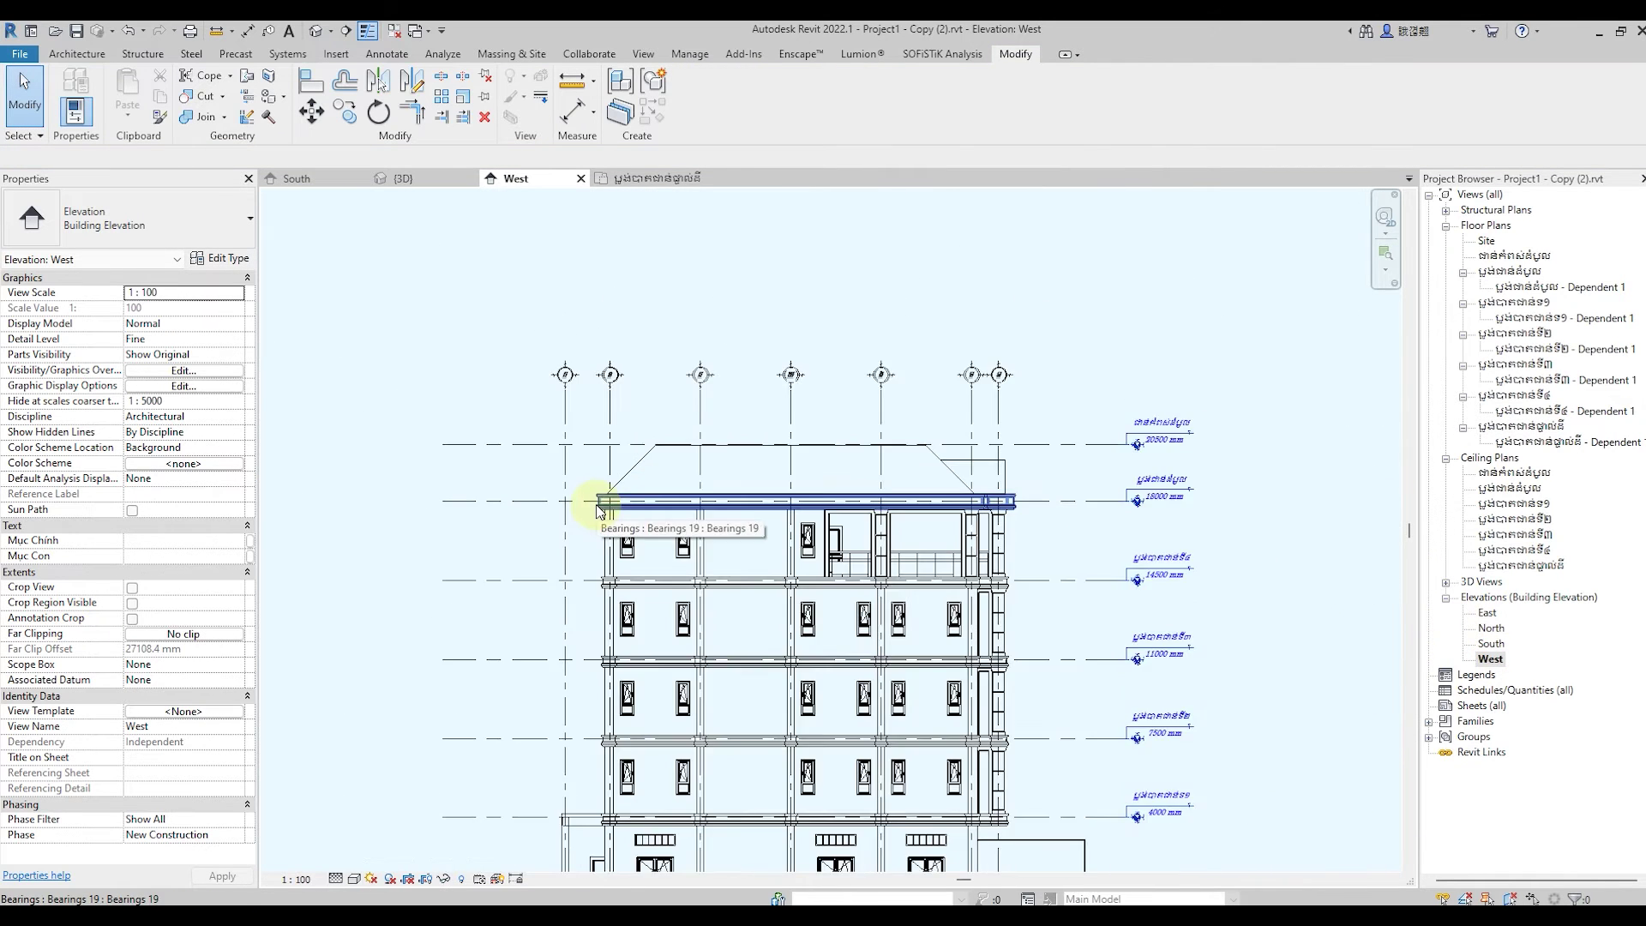
scroll(600, 523, down, 1)
scroll(592, 782, up, 3)
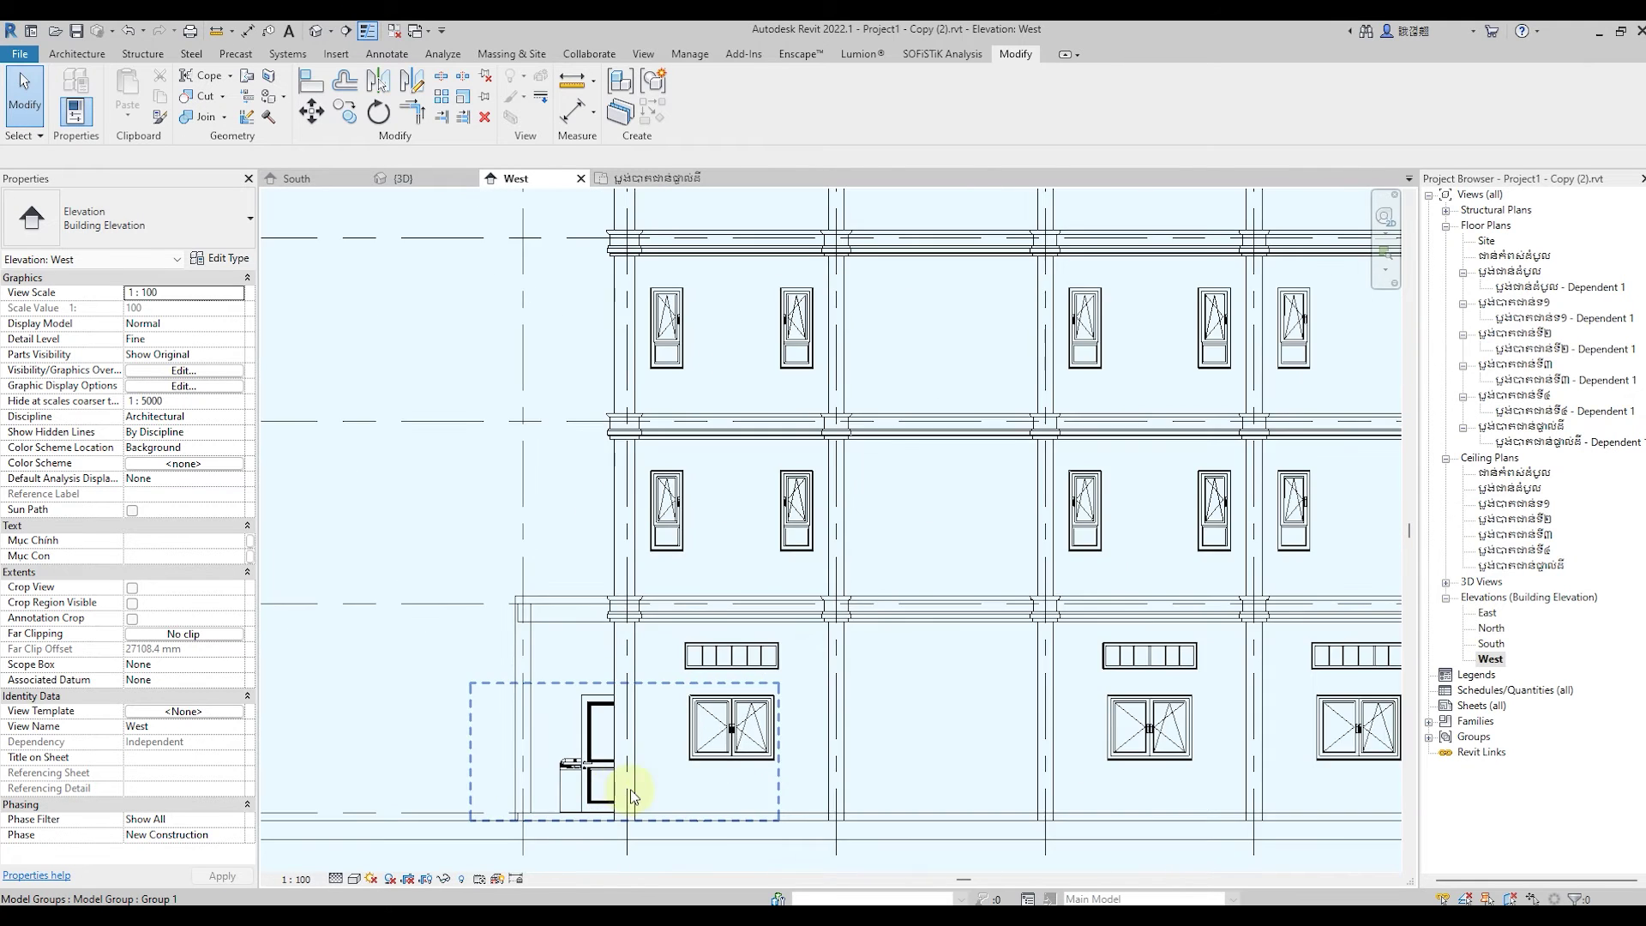
scroll(632, 783, up, 2)
scroll(948, 602, up, 1)
scroll(948, 602, up, 1)
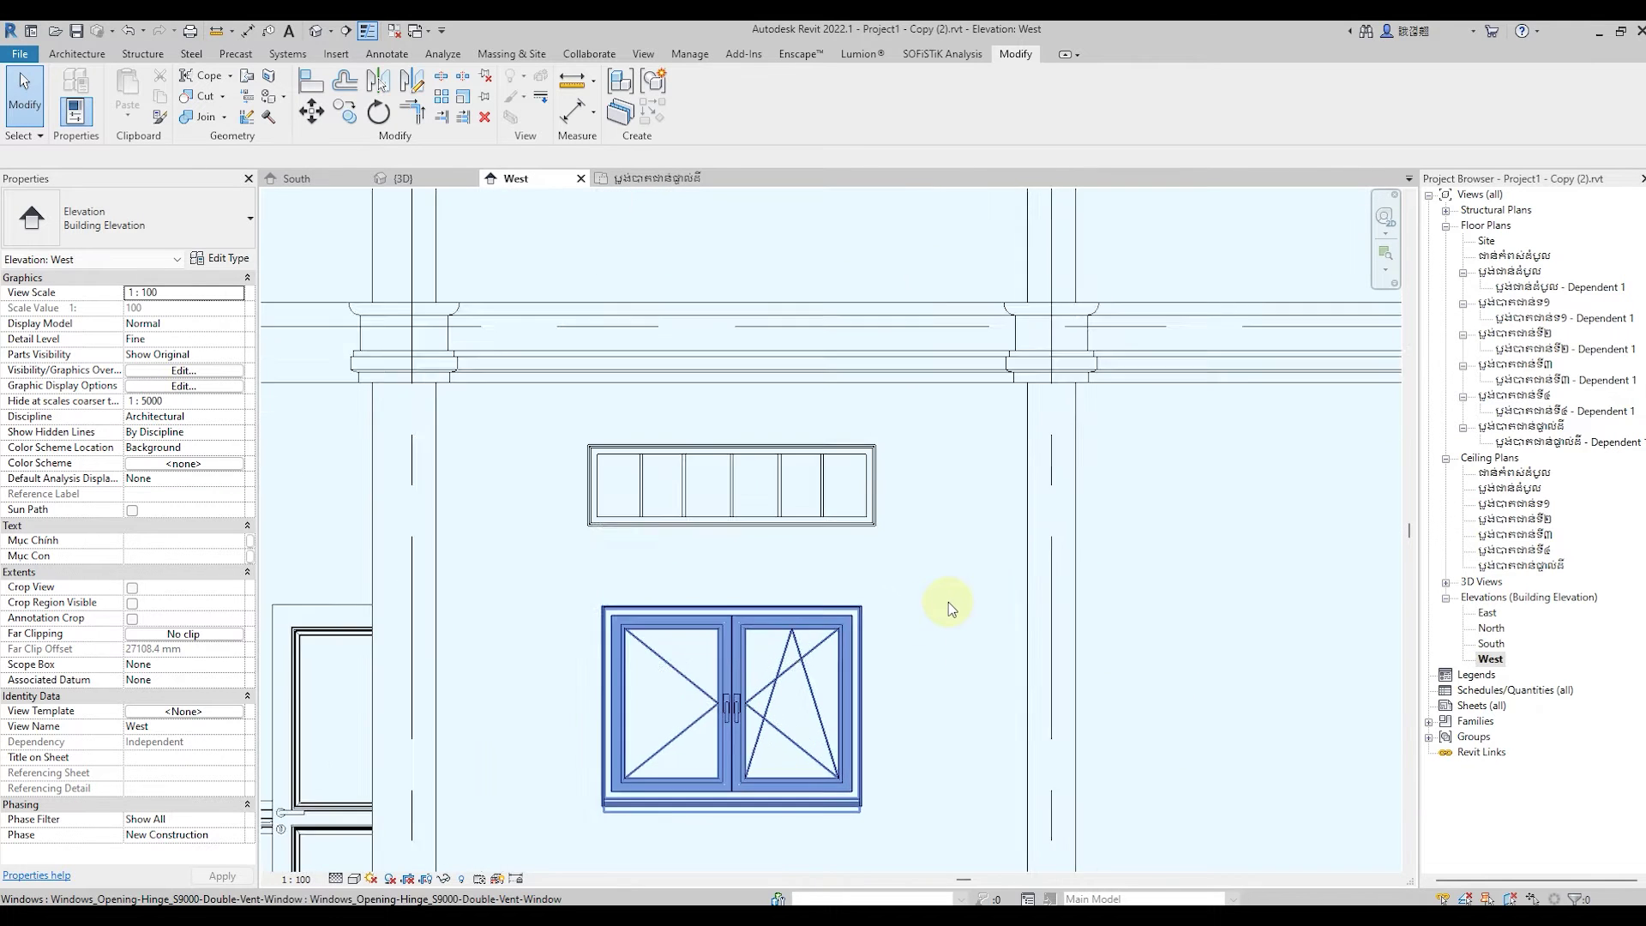
scroll(948, 602, up, 3)
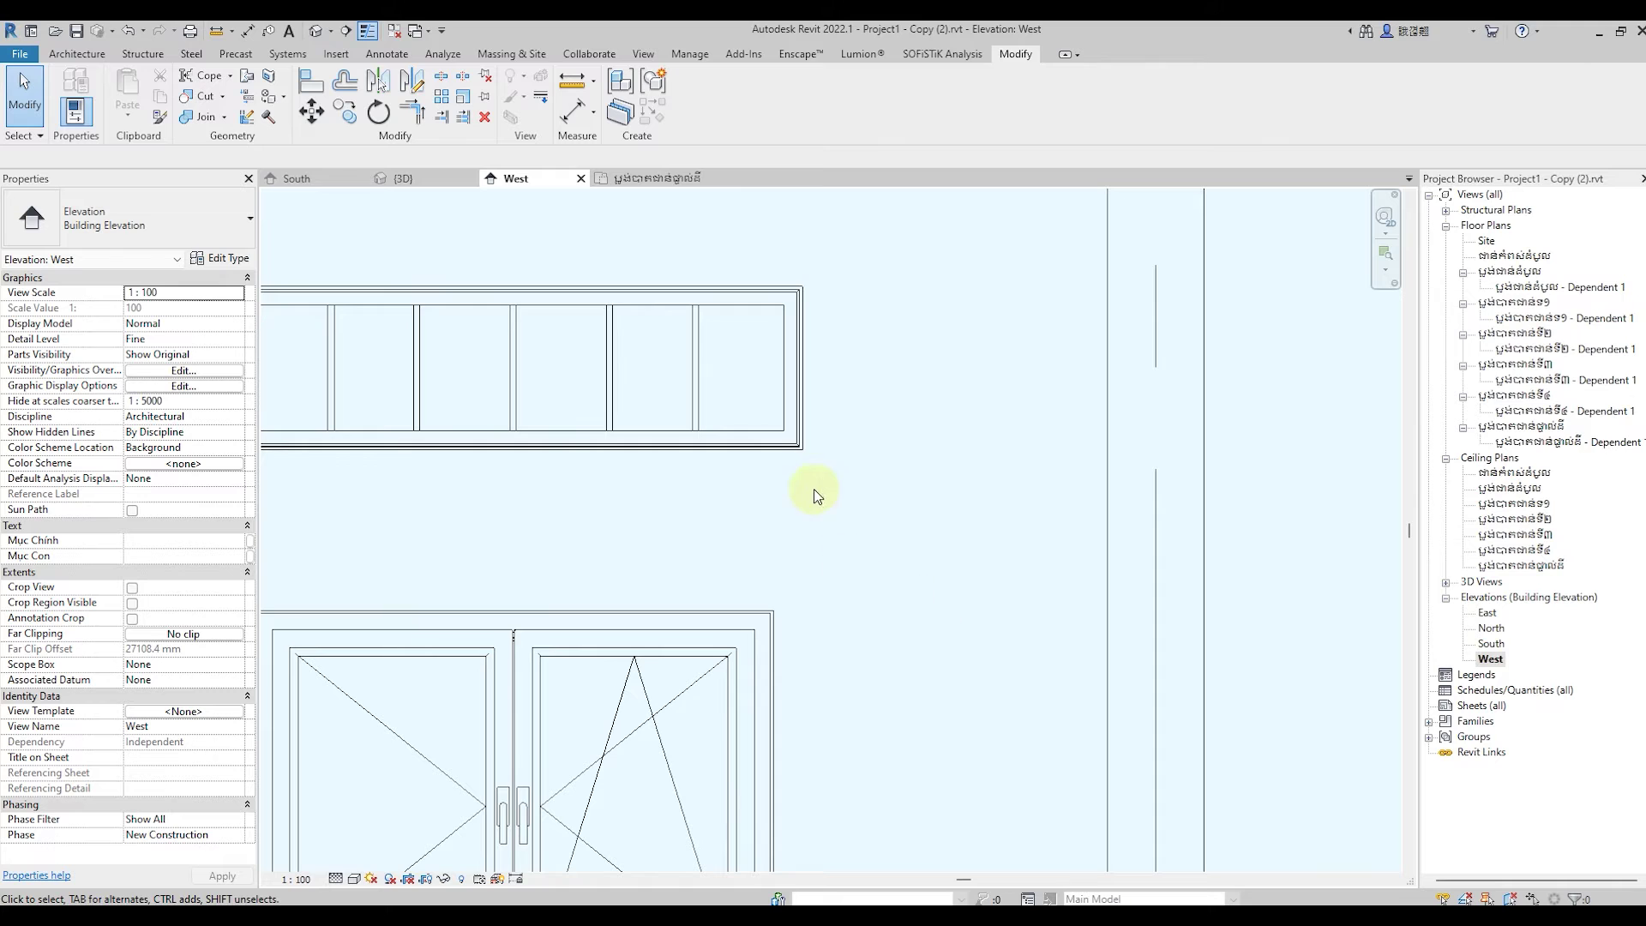
scroll(802, 446, down, 2)
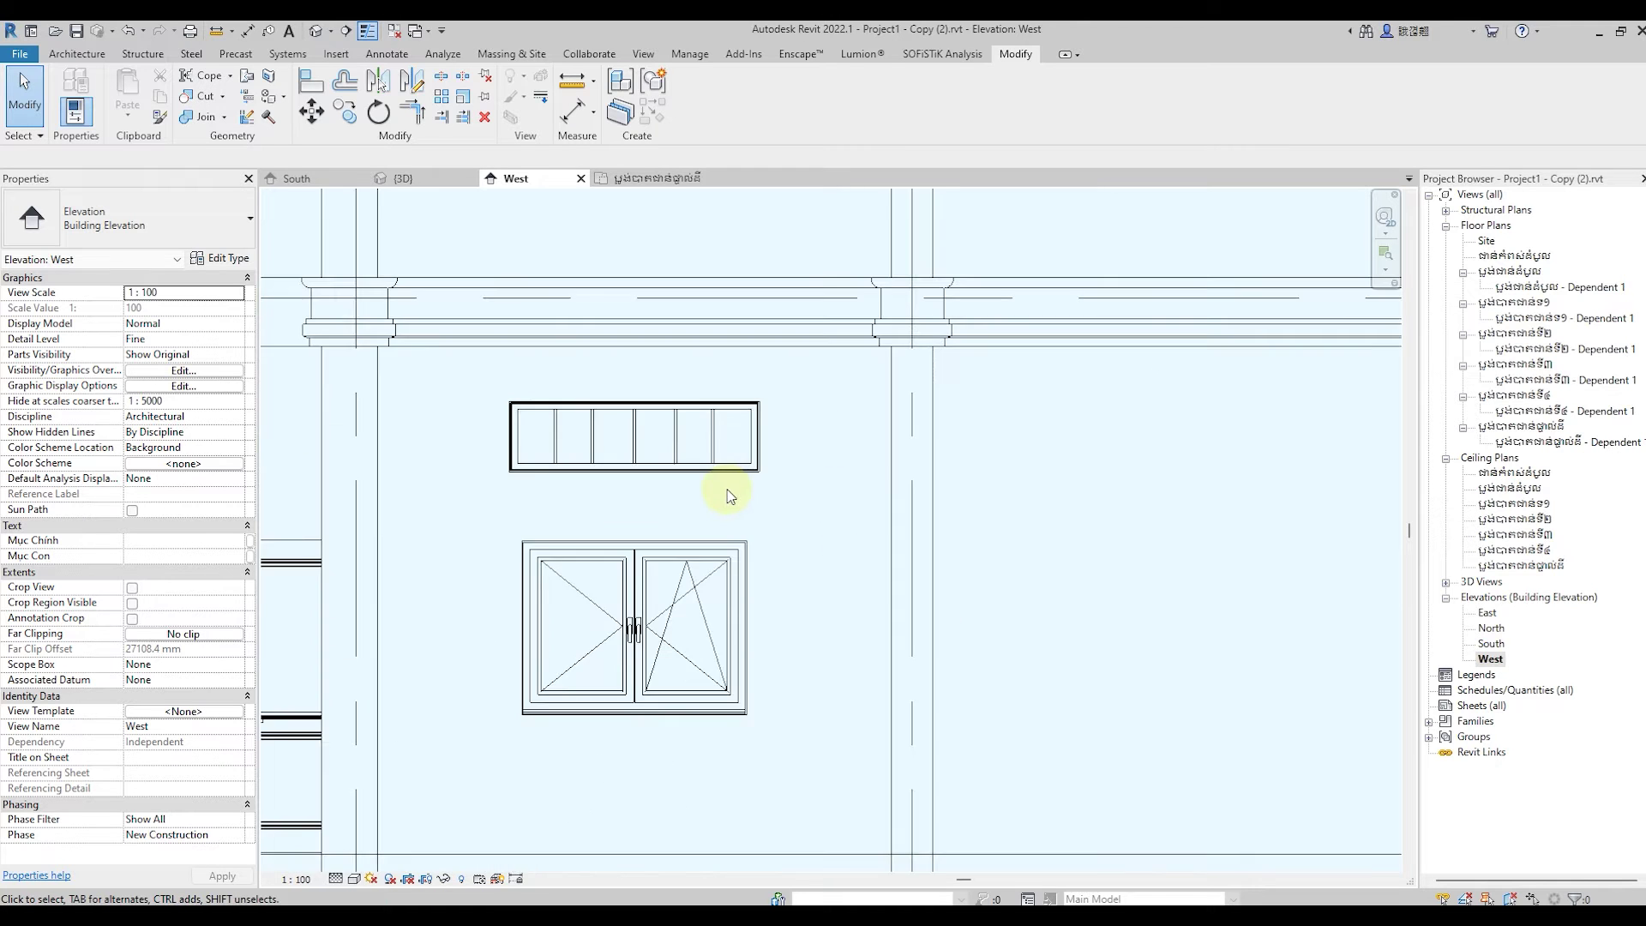
scroll(731, 489, down, 3)
scroll(728, 495, down, 1)
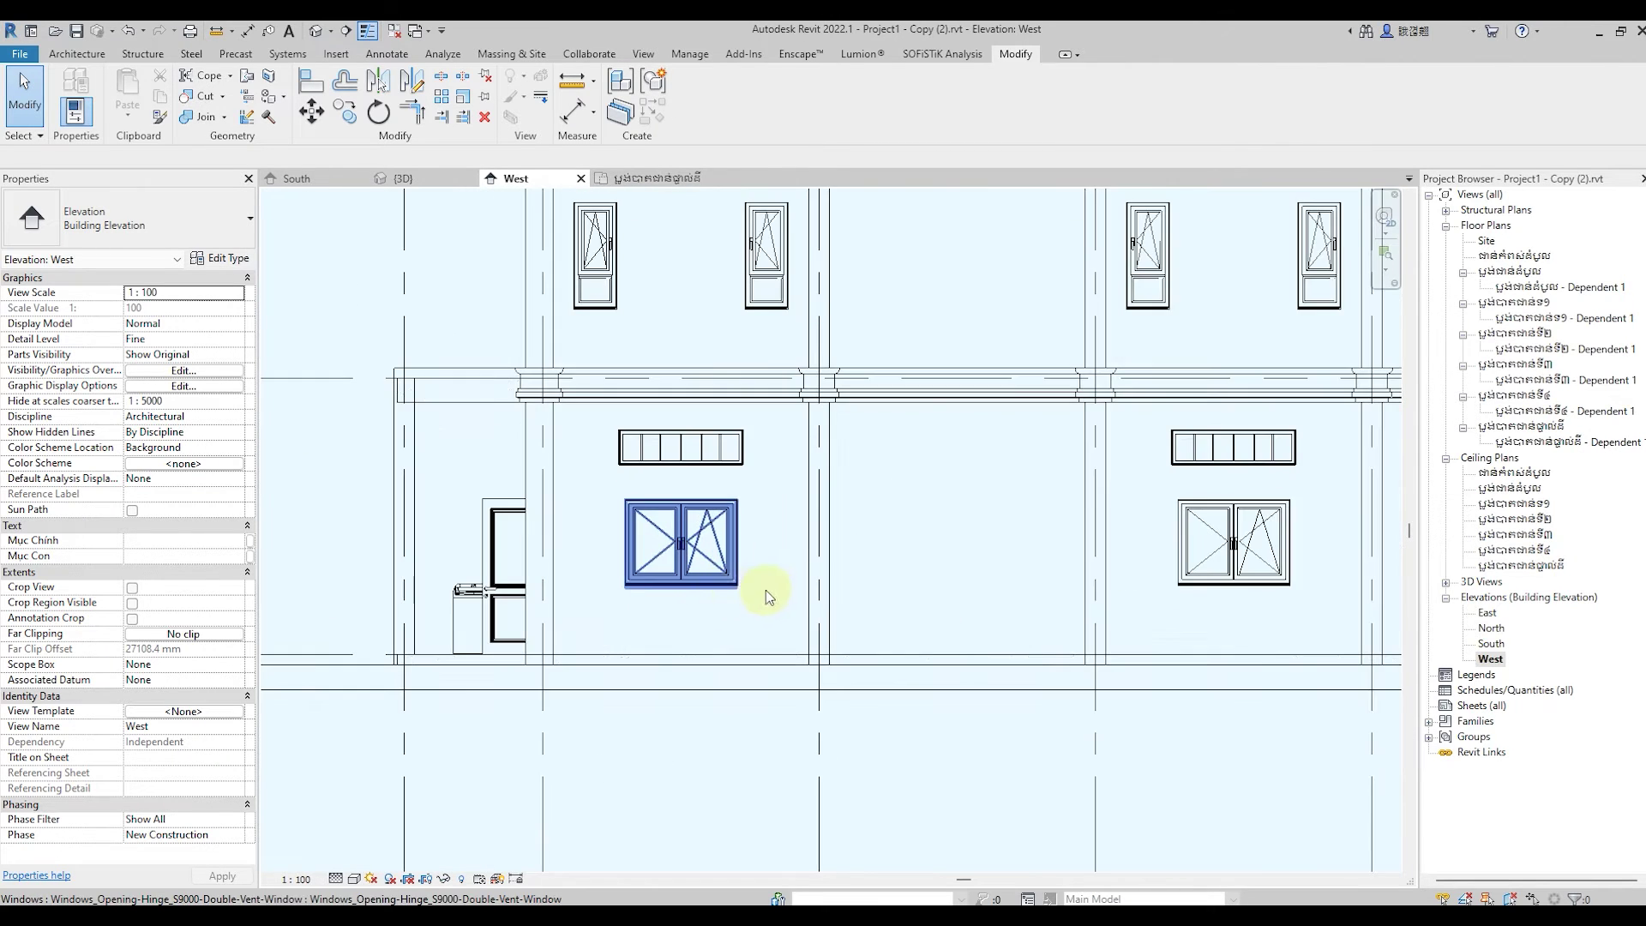
scroll(765, 590, up, 1)
scroll(646, 616, down, 1)
scroll(647, 615, down, 1)
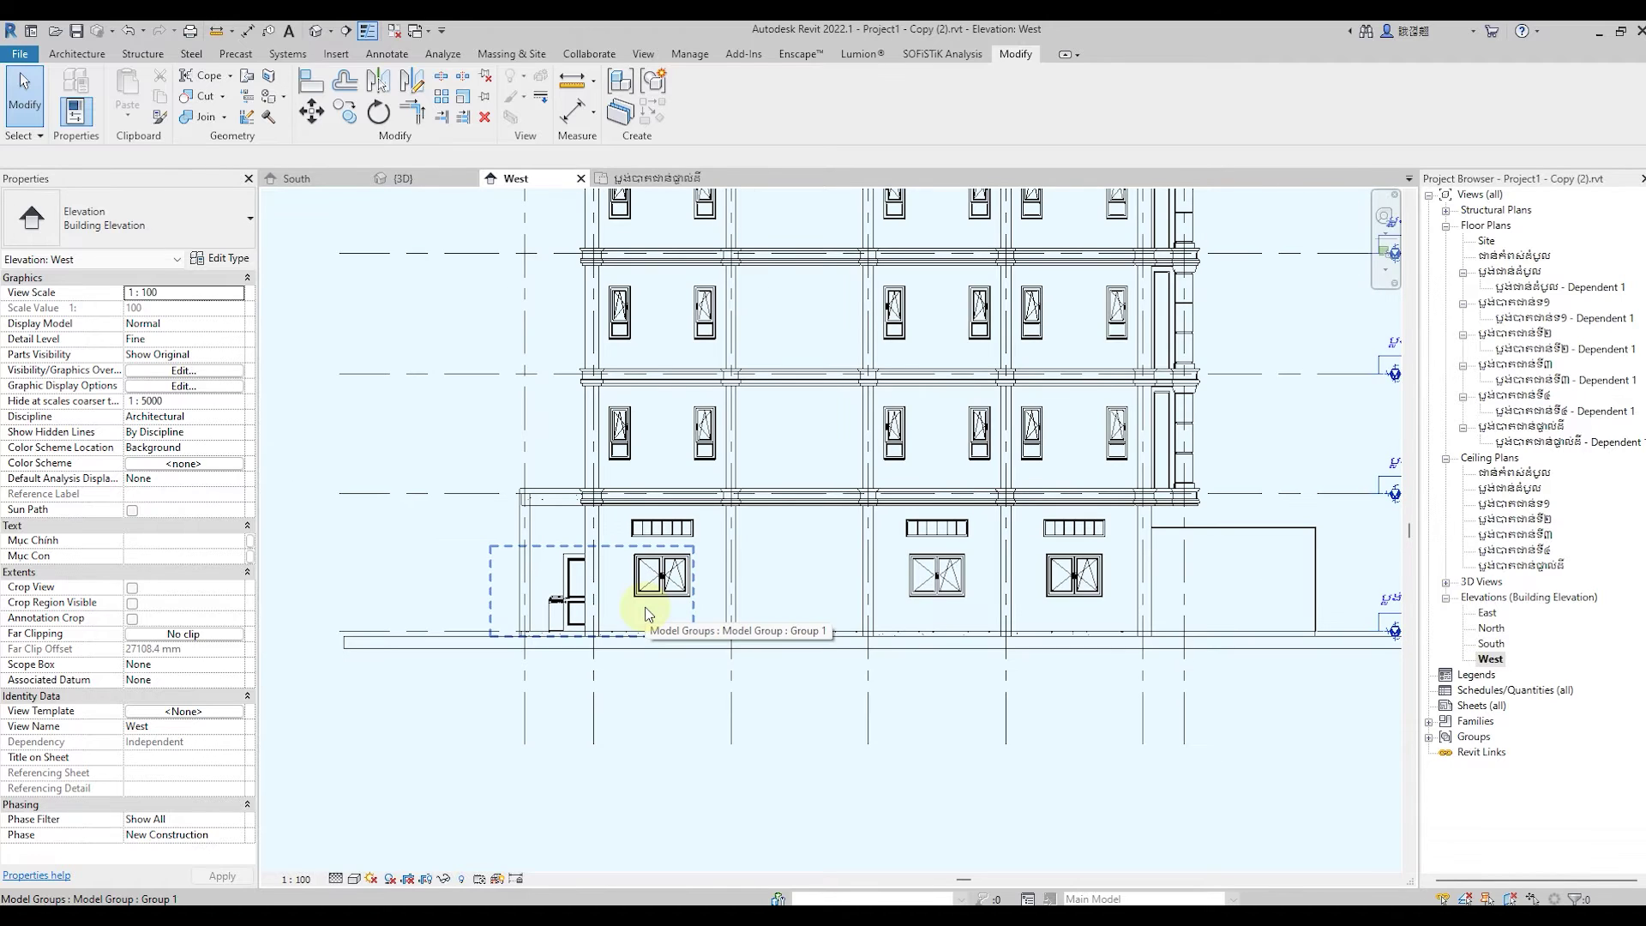
scroll(649, 614, up, 1)
scroll(651, 608, up, 1)
scroll(652, 600, up, 2)
scroll(653, 626, up, 2)
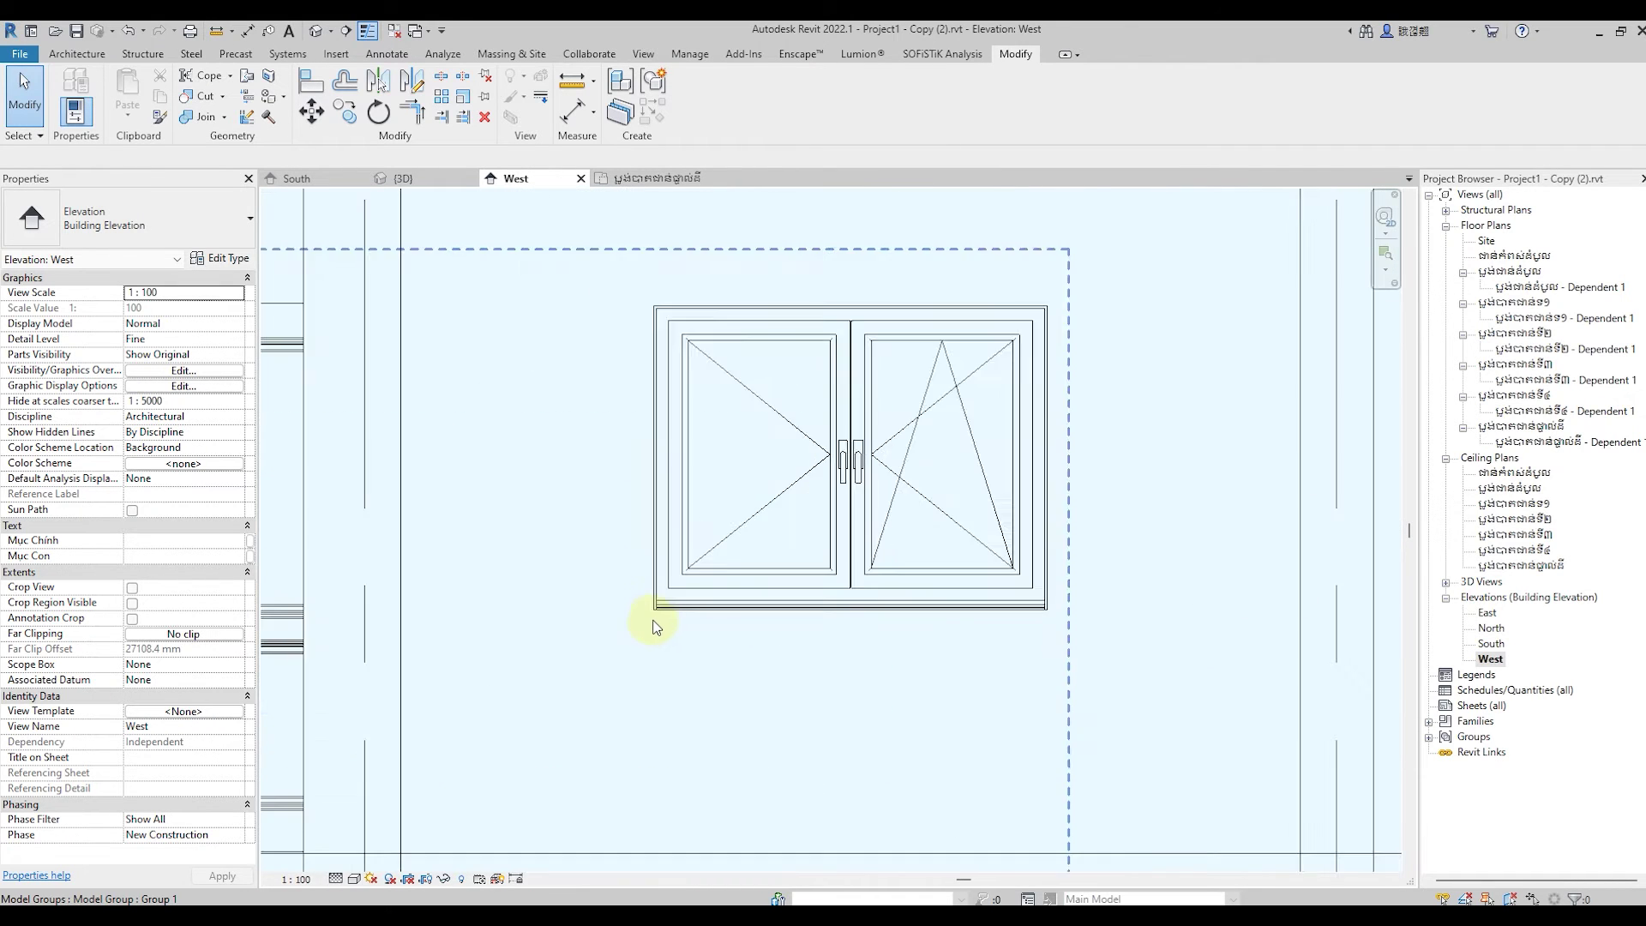
scroll(659, 628, up, 3)
scroll(665, 631, up, 2)
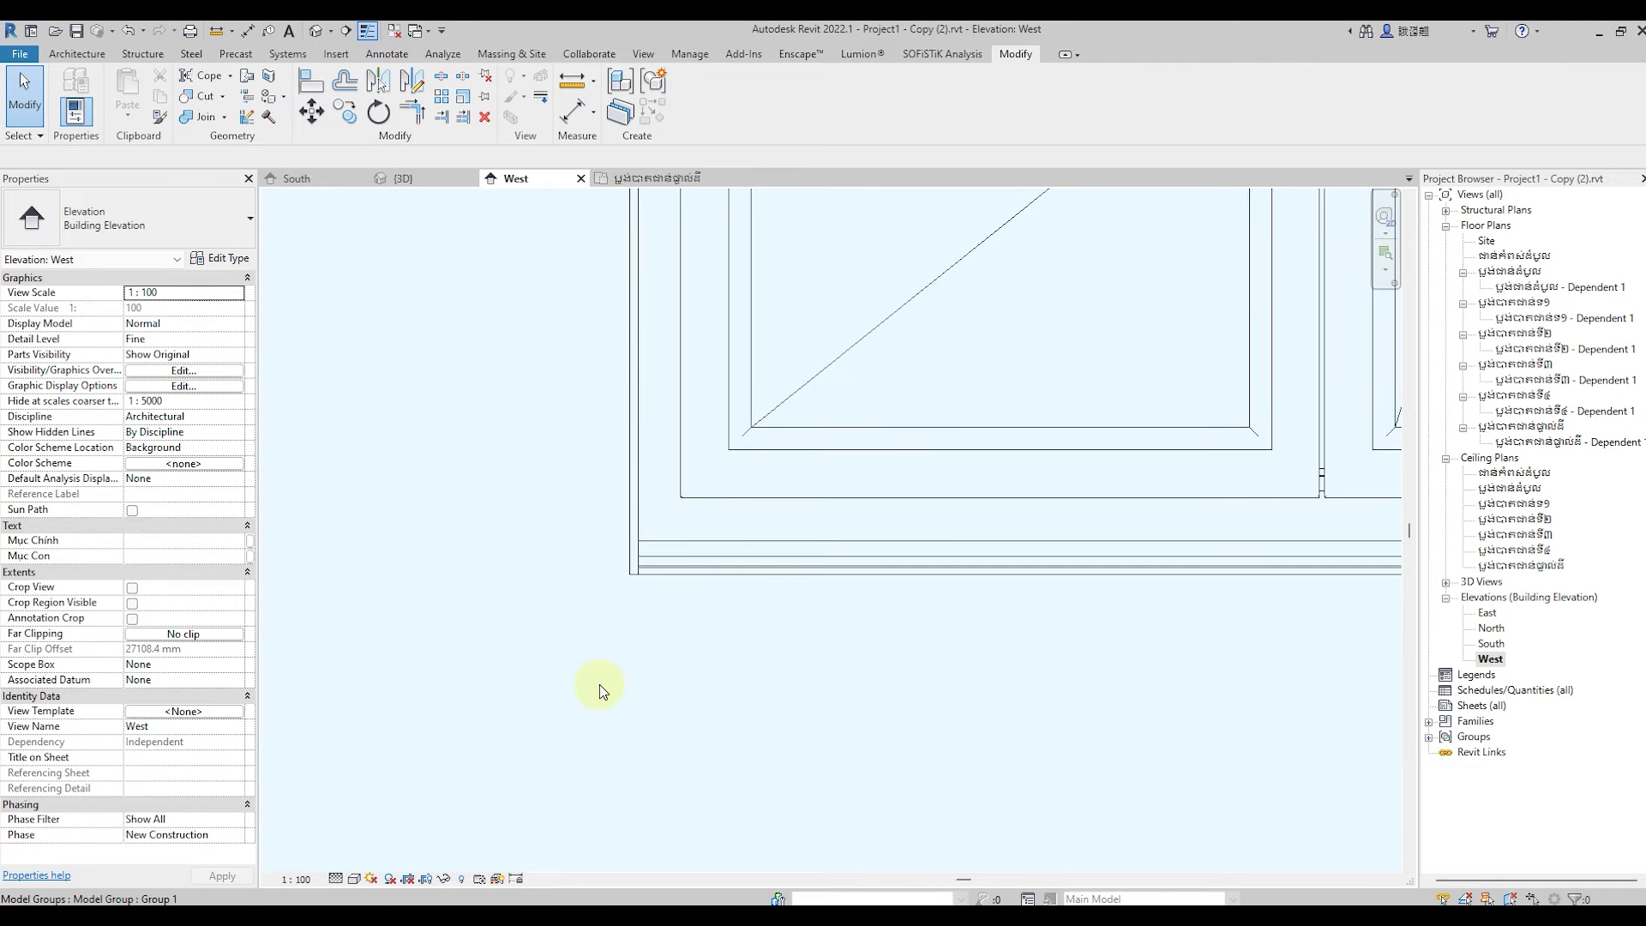
scroll(599, 684, down, 3)
Return to the 3D view and face the building's right side via the ViewCube.
click(315, 32)
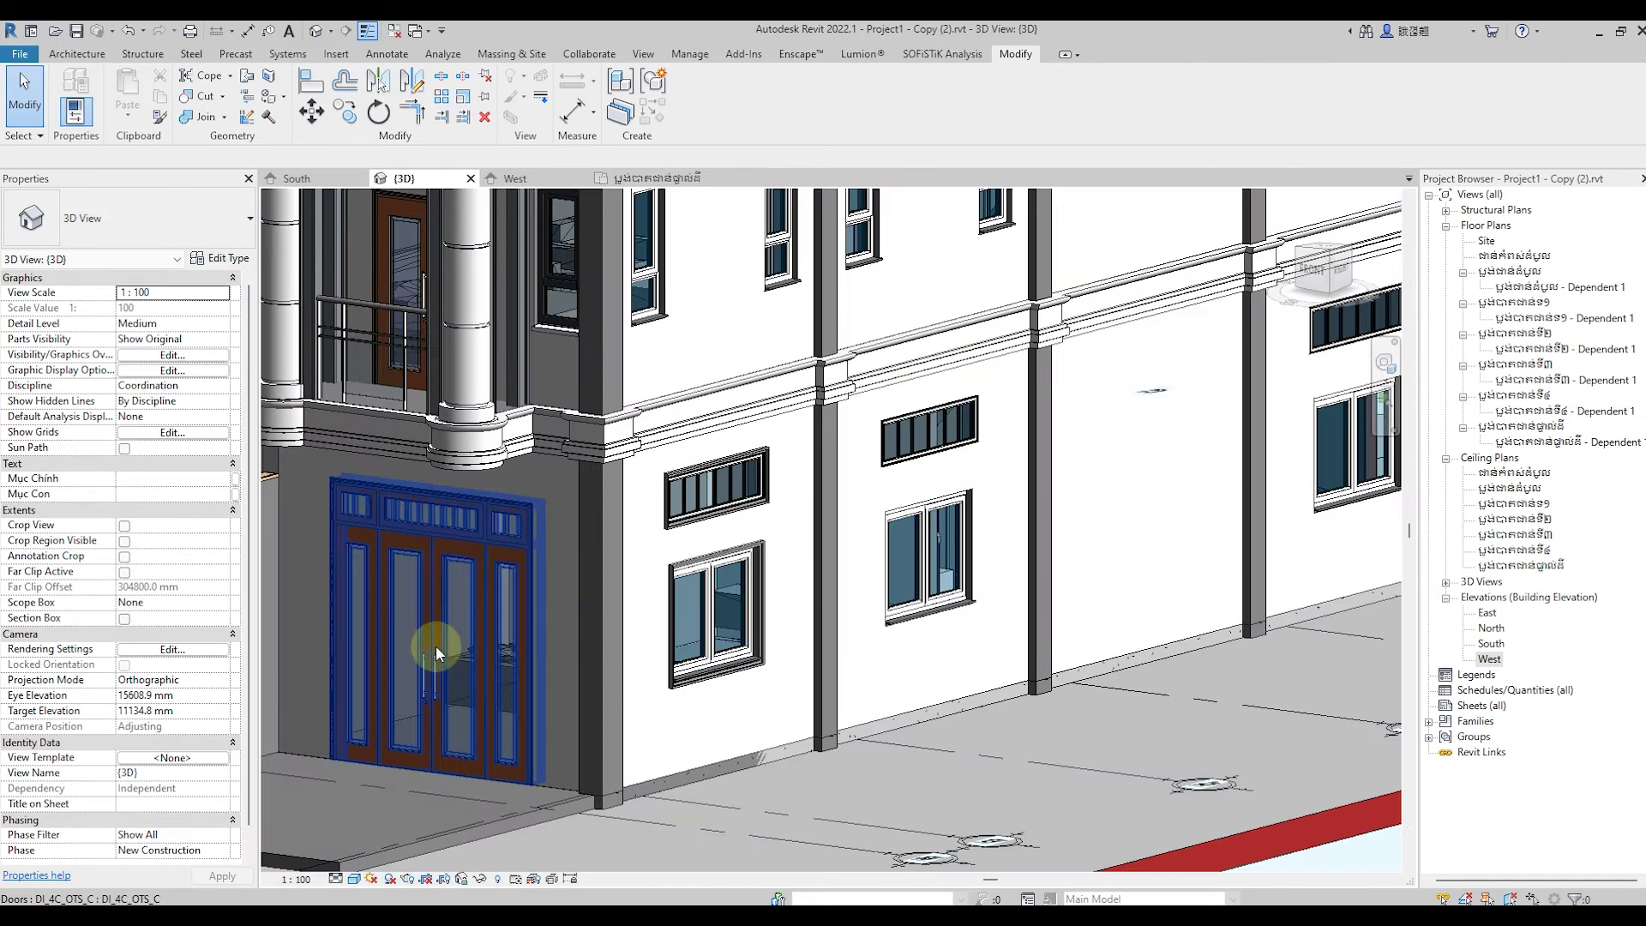
scroll(700, 696, up, 2)
scroll(701, 696, down, 4)
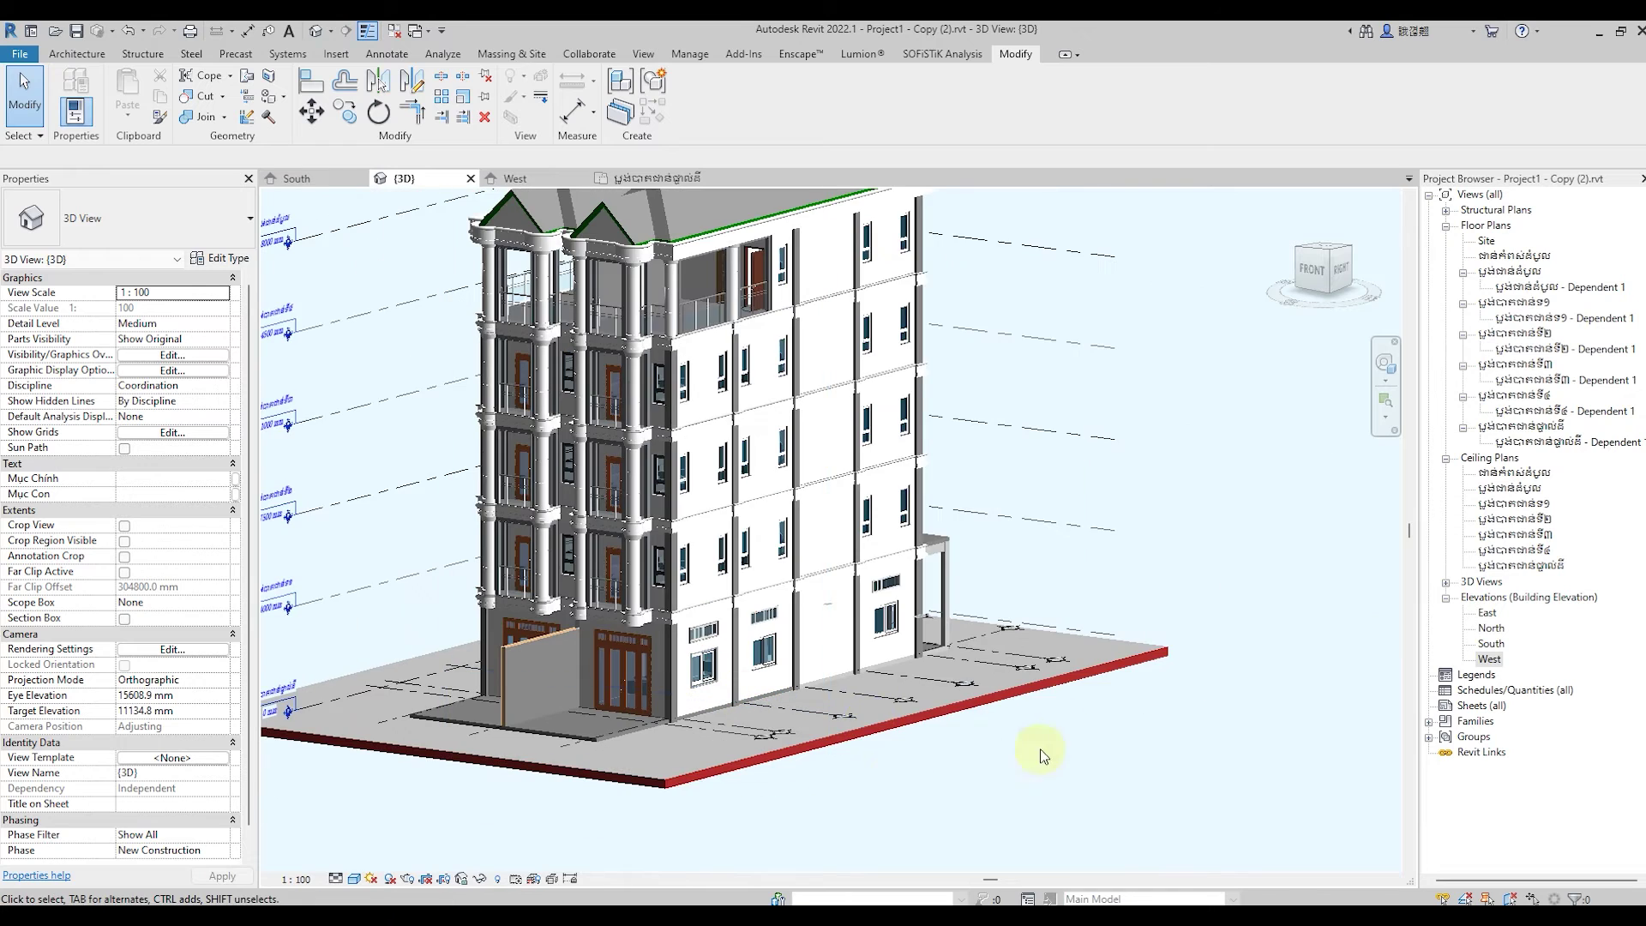
scroll(883, 793, down, 1)
mouse_move(887, 806)
shift+middle_down()
mouse_move(772, 764)
mouse_move(1217, 377)
shift+middle_up()
click(1330, 269)
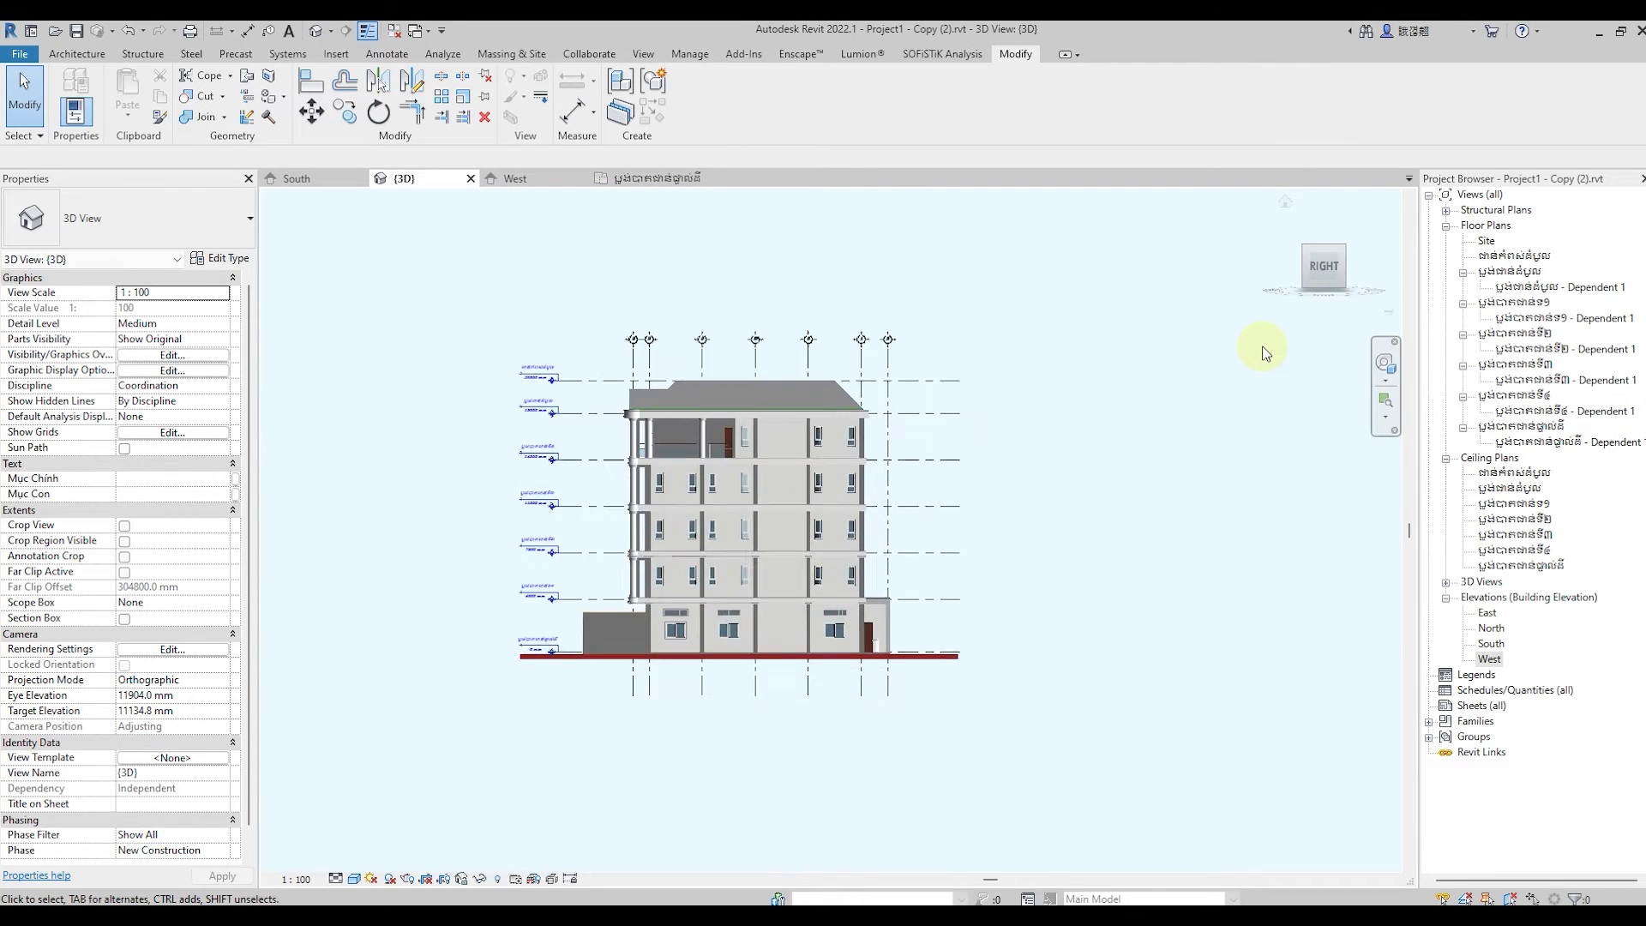
scroll(769, 699, up, 4)
scroll(717, 606, up, 4)
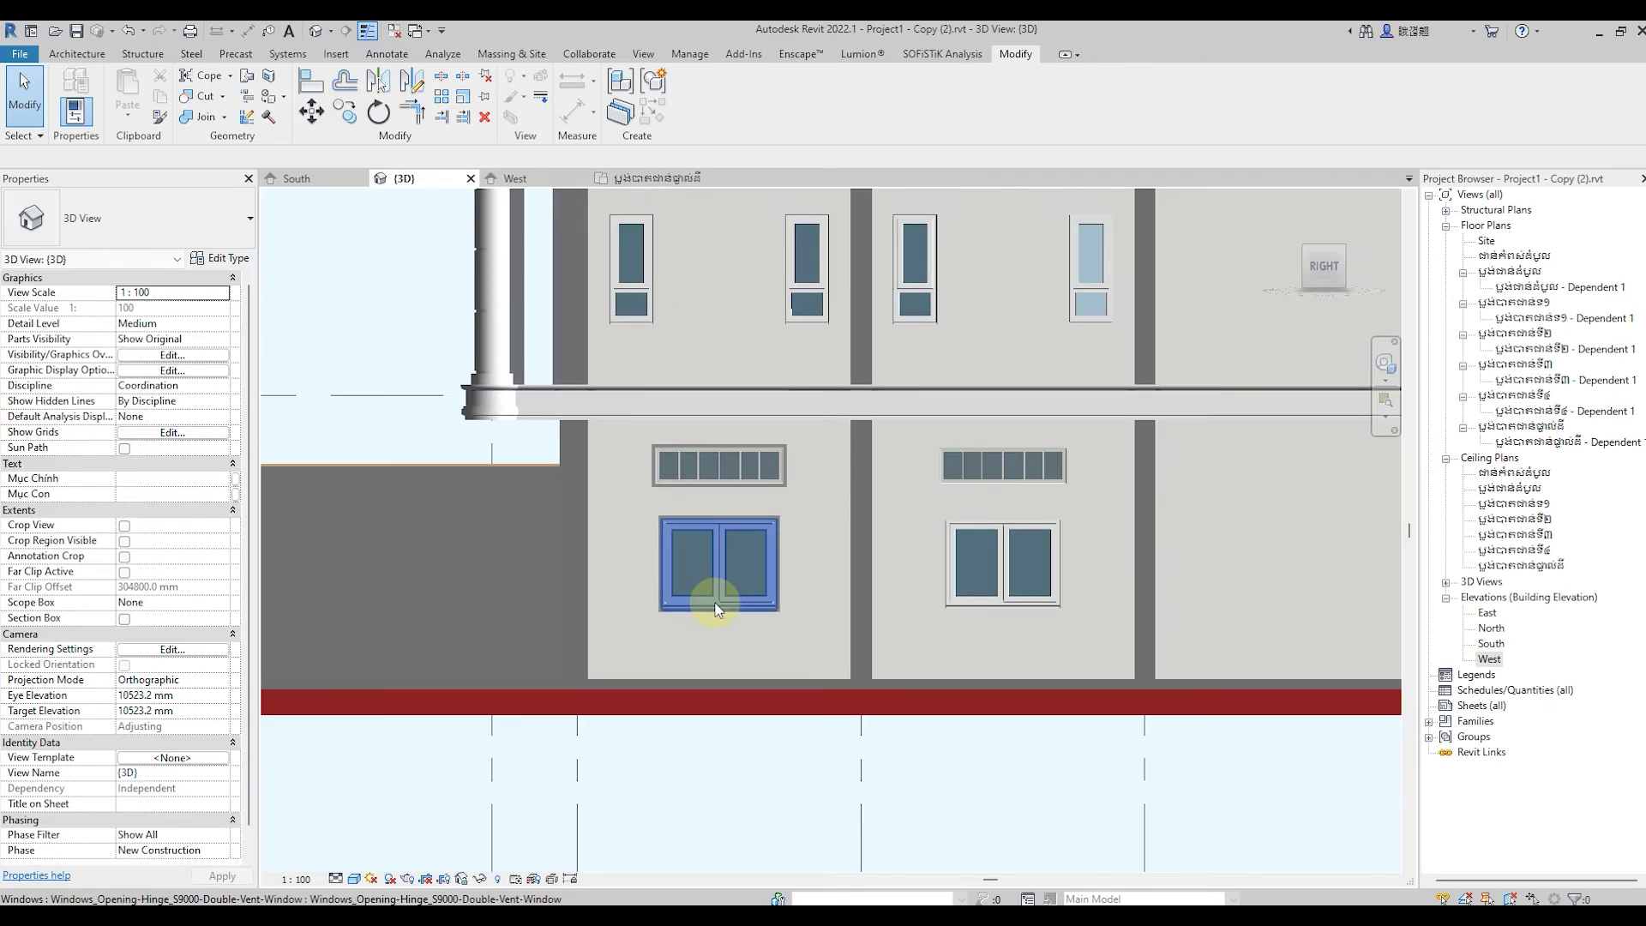
scroll(597, 629, up, 3)
Select the window frame and vent frame, then start a multiple copy from the frame's corner.
click(632, 610)
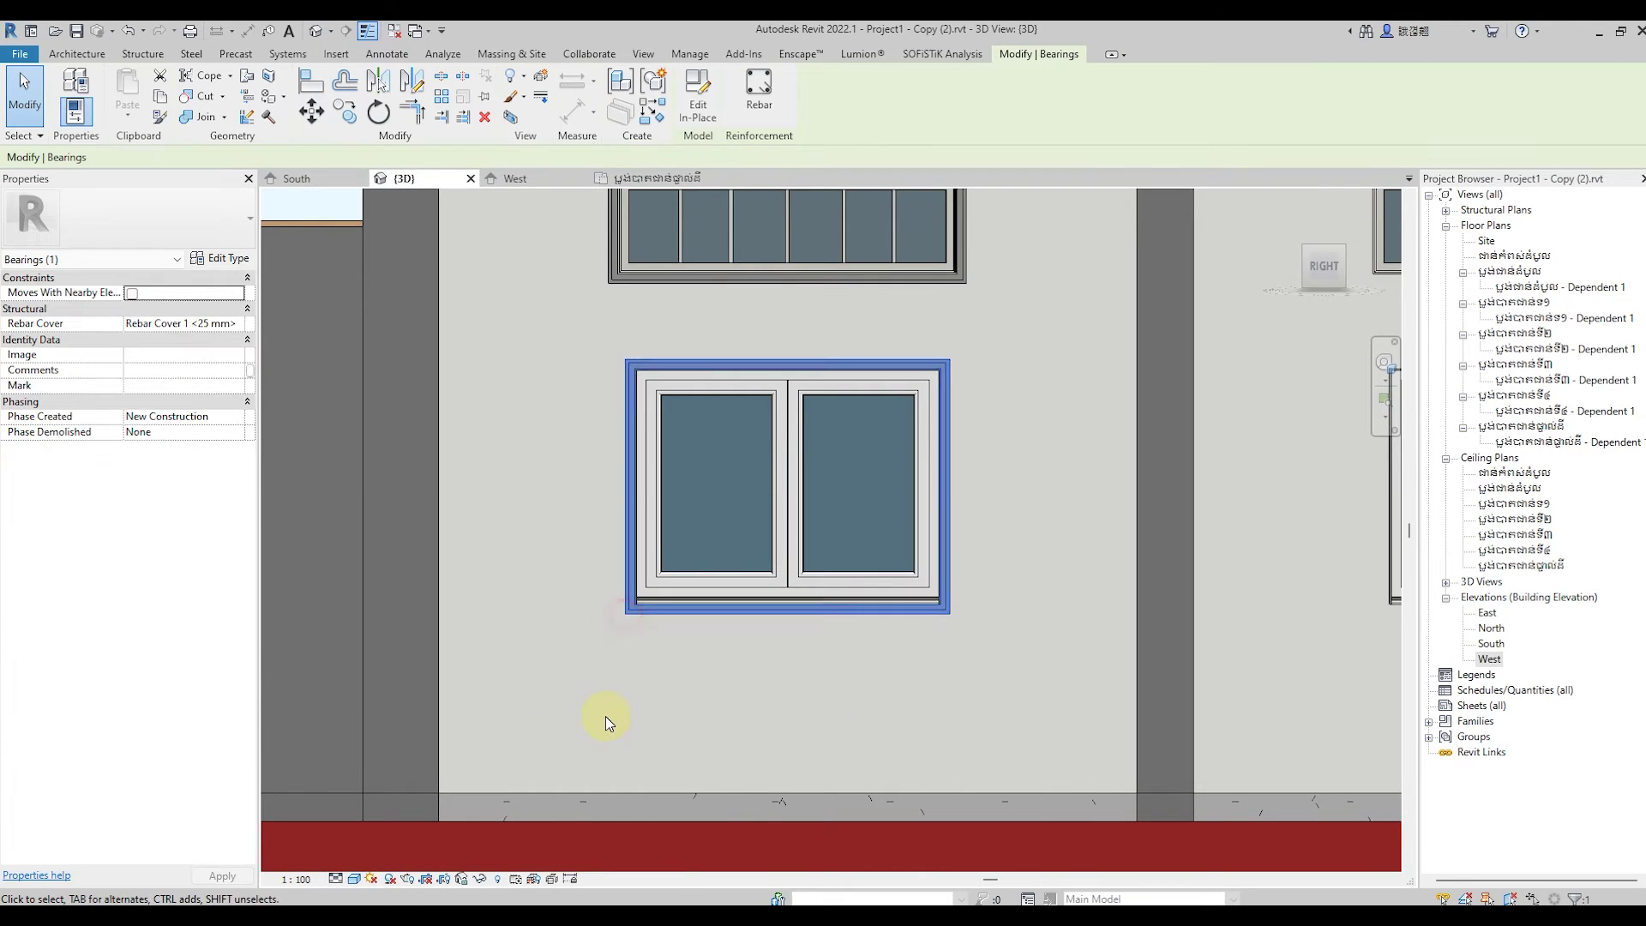
scroll(605, 717, down, 2)
ctrl+click(605, 439)
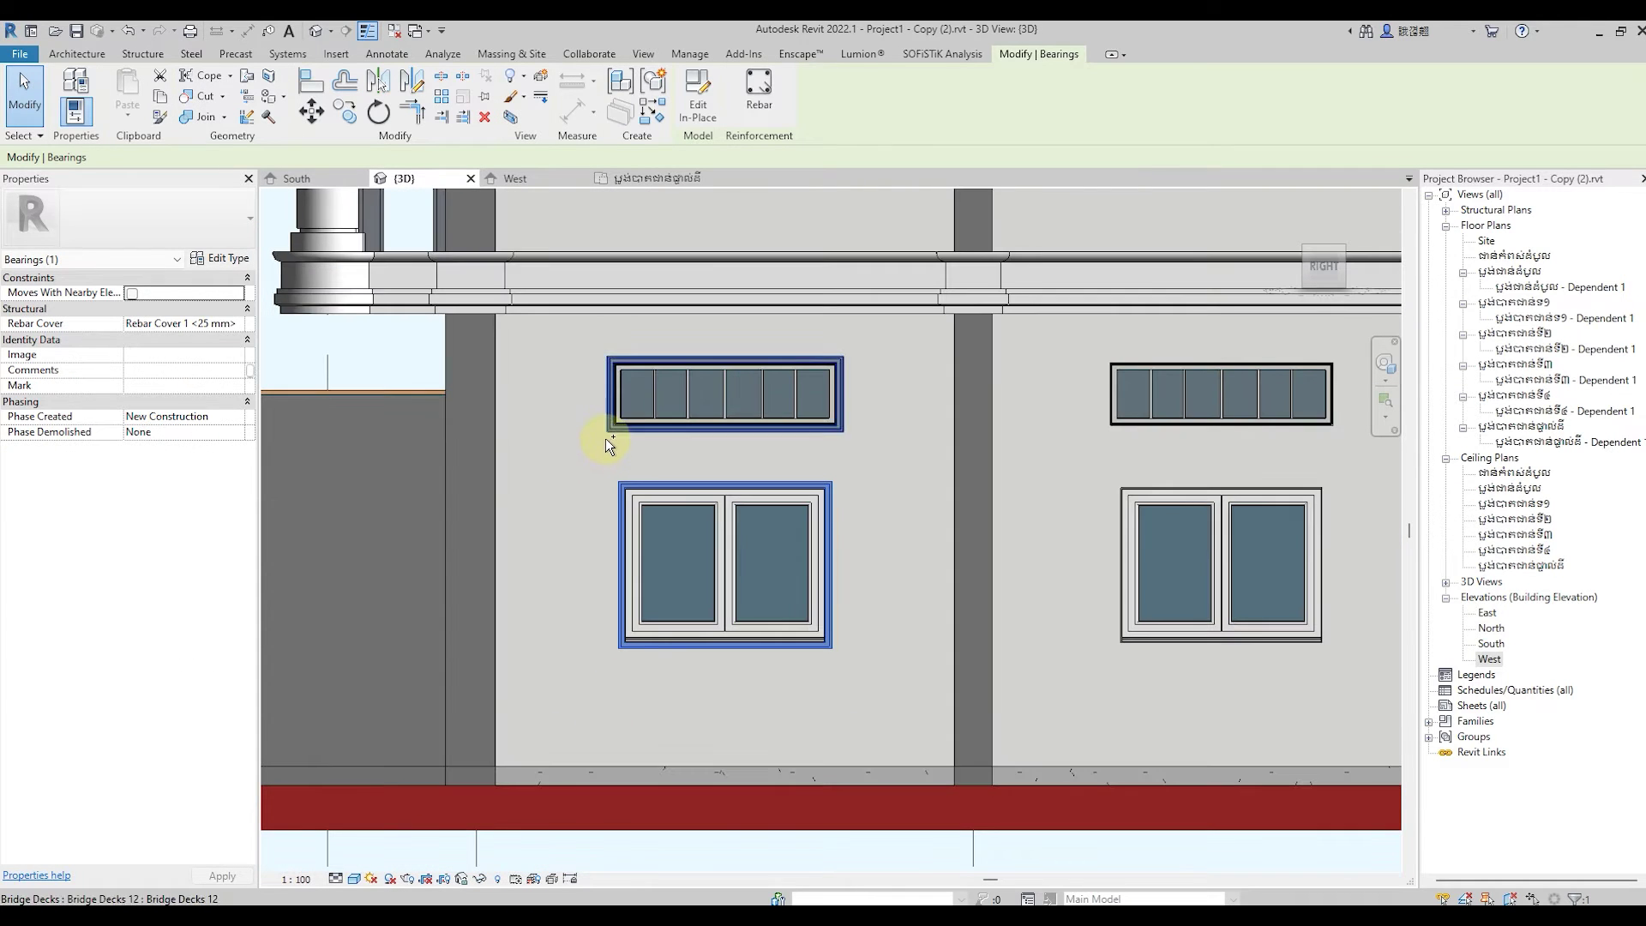
click(344, 112)
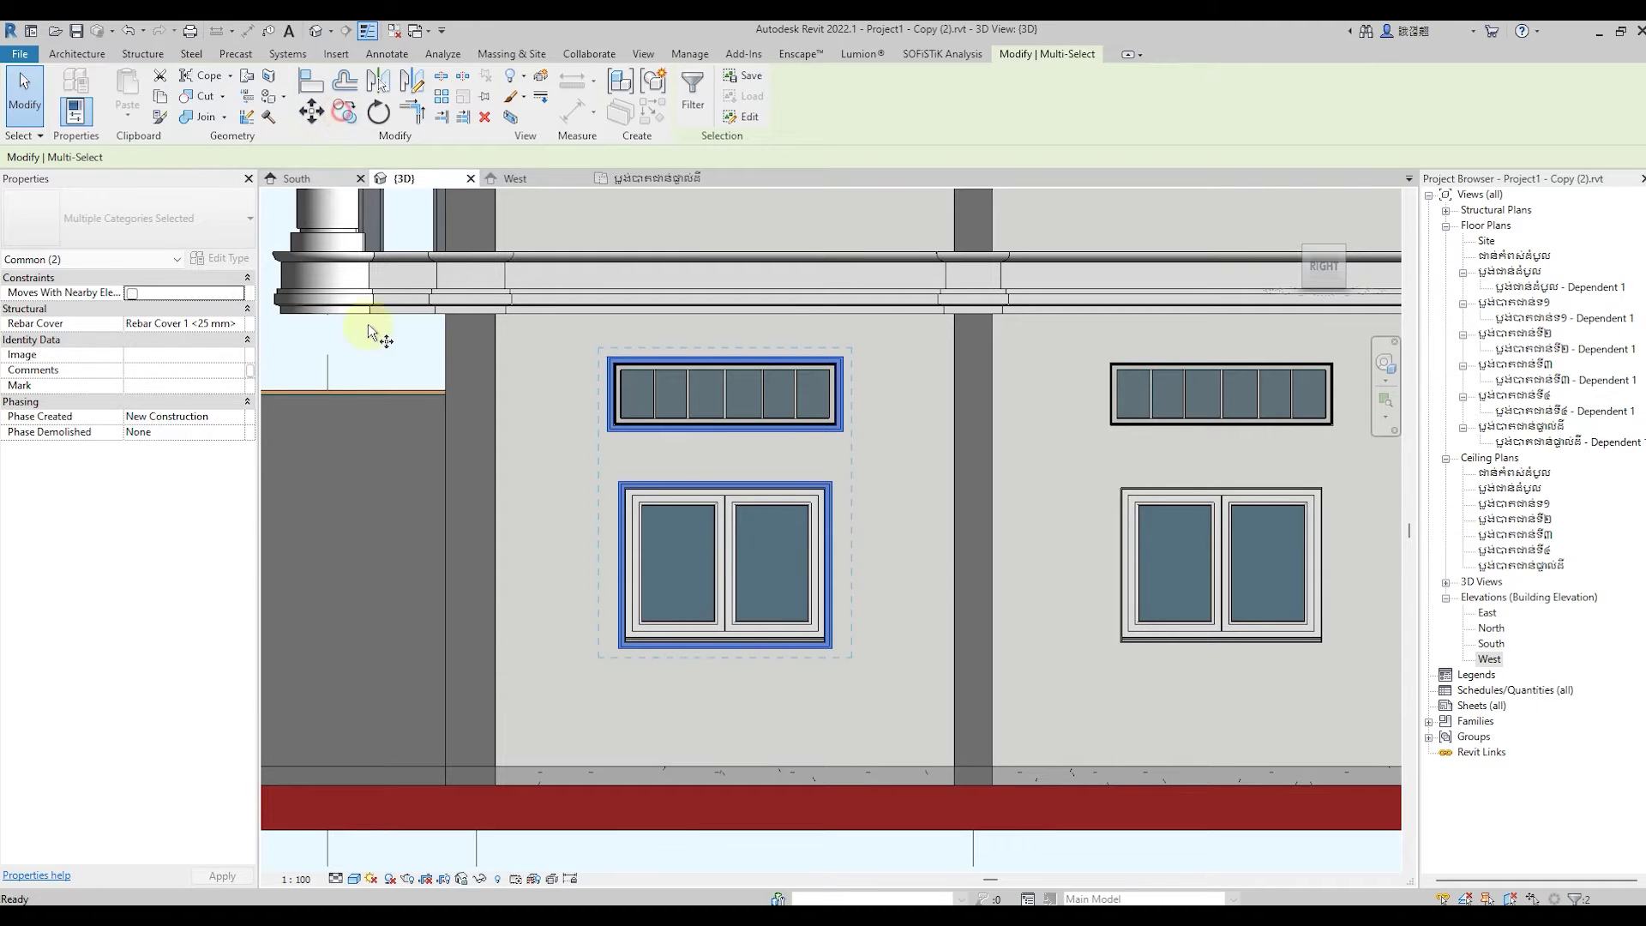
scroll(662, 678, up, 3)
scroll(730, 660, up, 3)
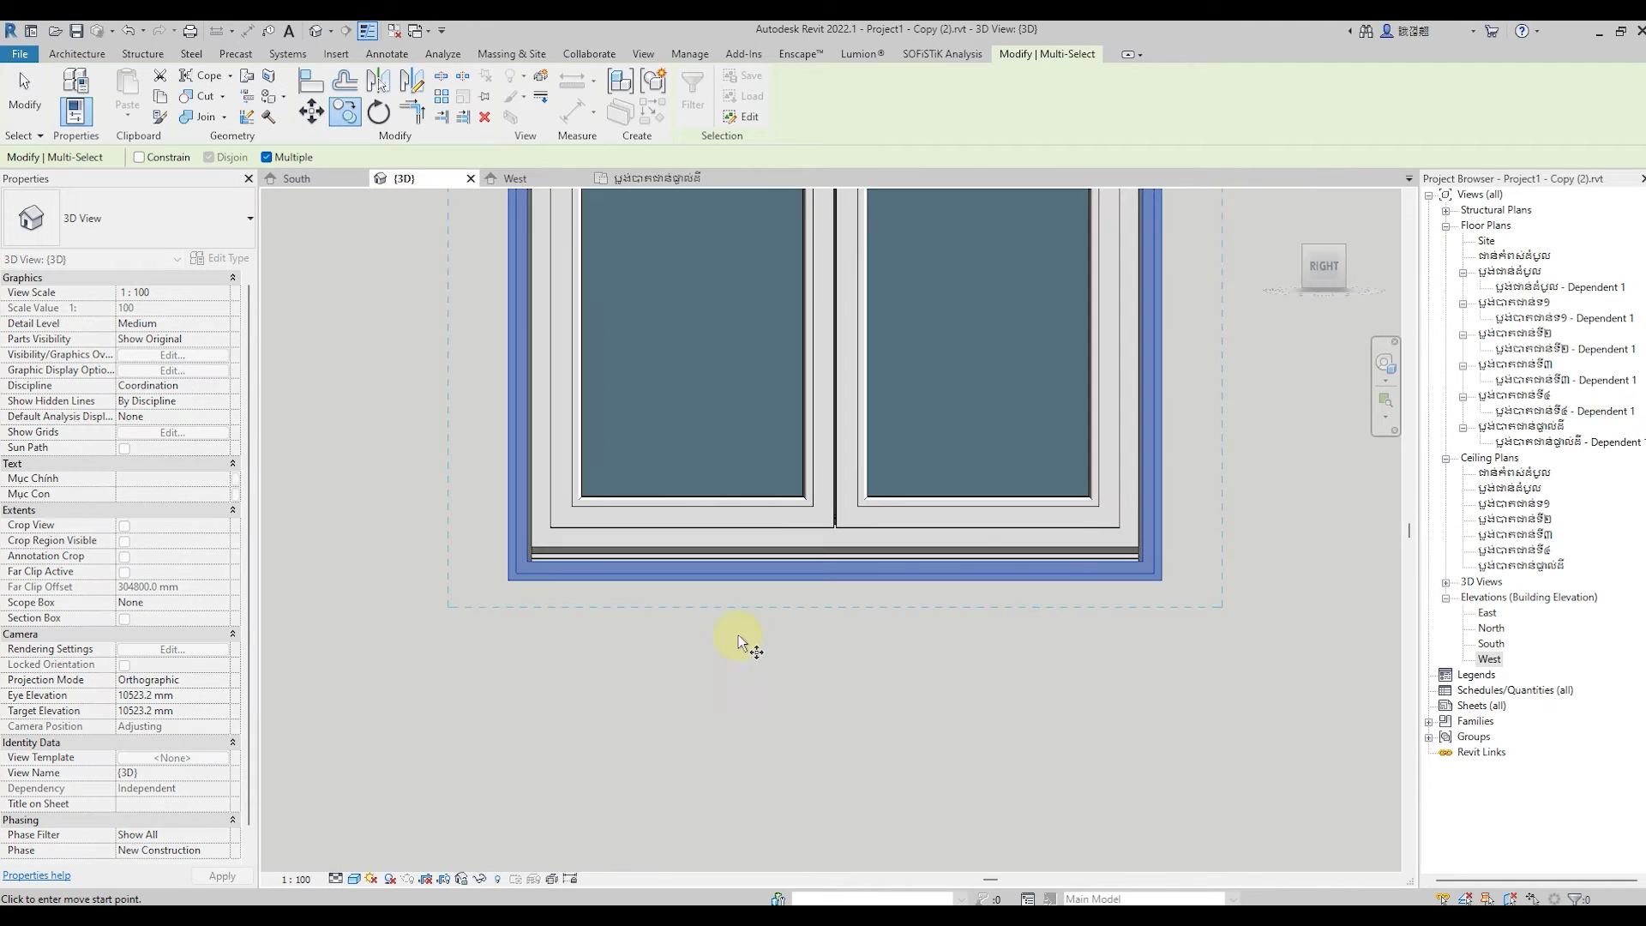
click(562, 496)
scroll(421, 642, down, 4)
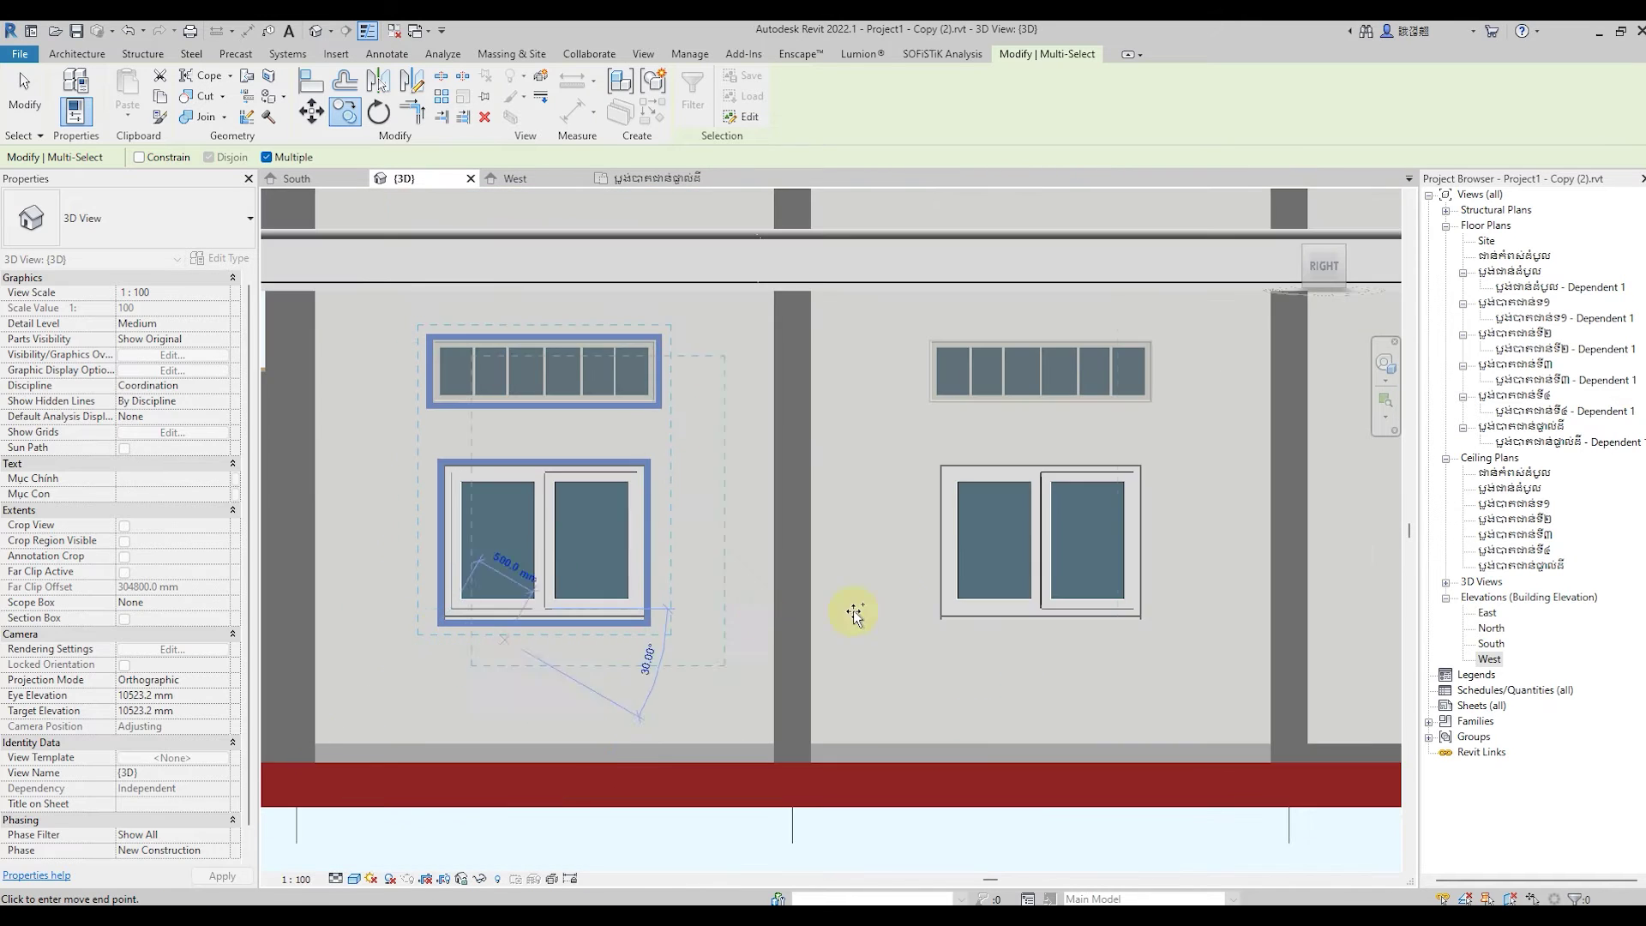
scroll(975, 662, up, 3)
scroll(970, 638, up, 2)
scroll(970, 639, up, 1)
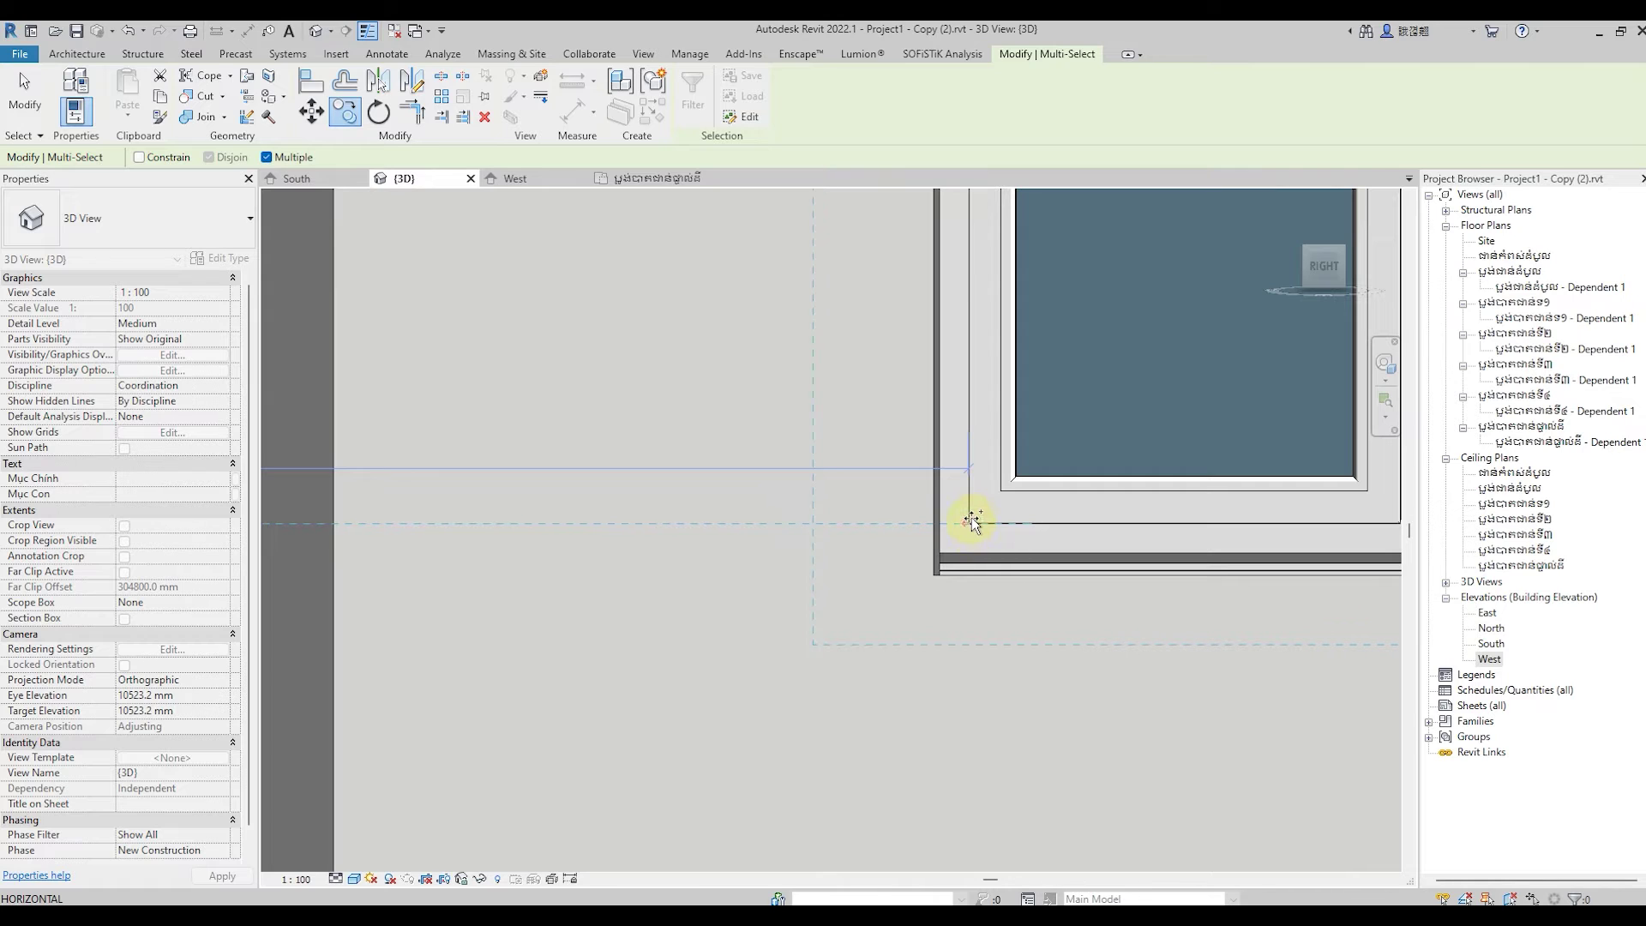
scroll(972, 521, up, 1)
scroll(969, 527, up, 2)
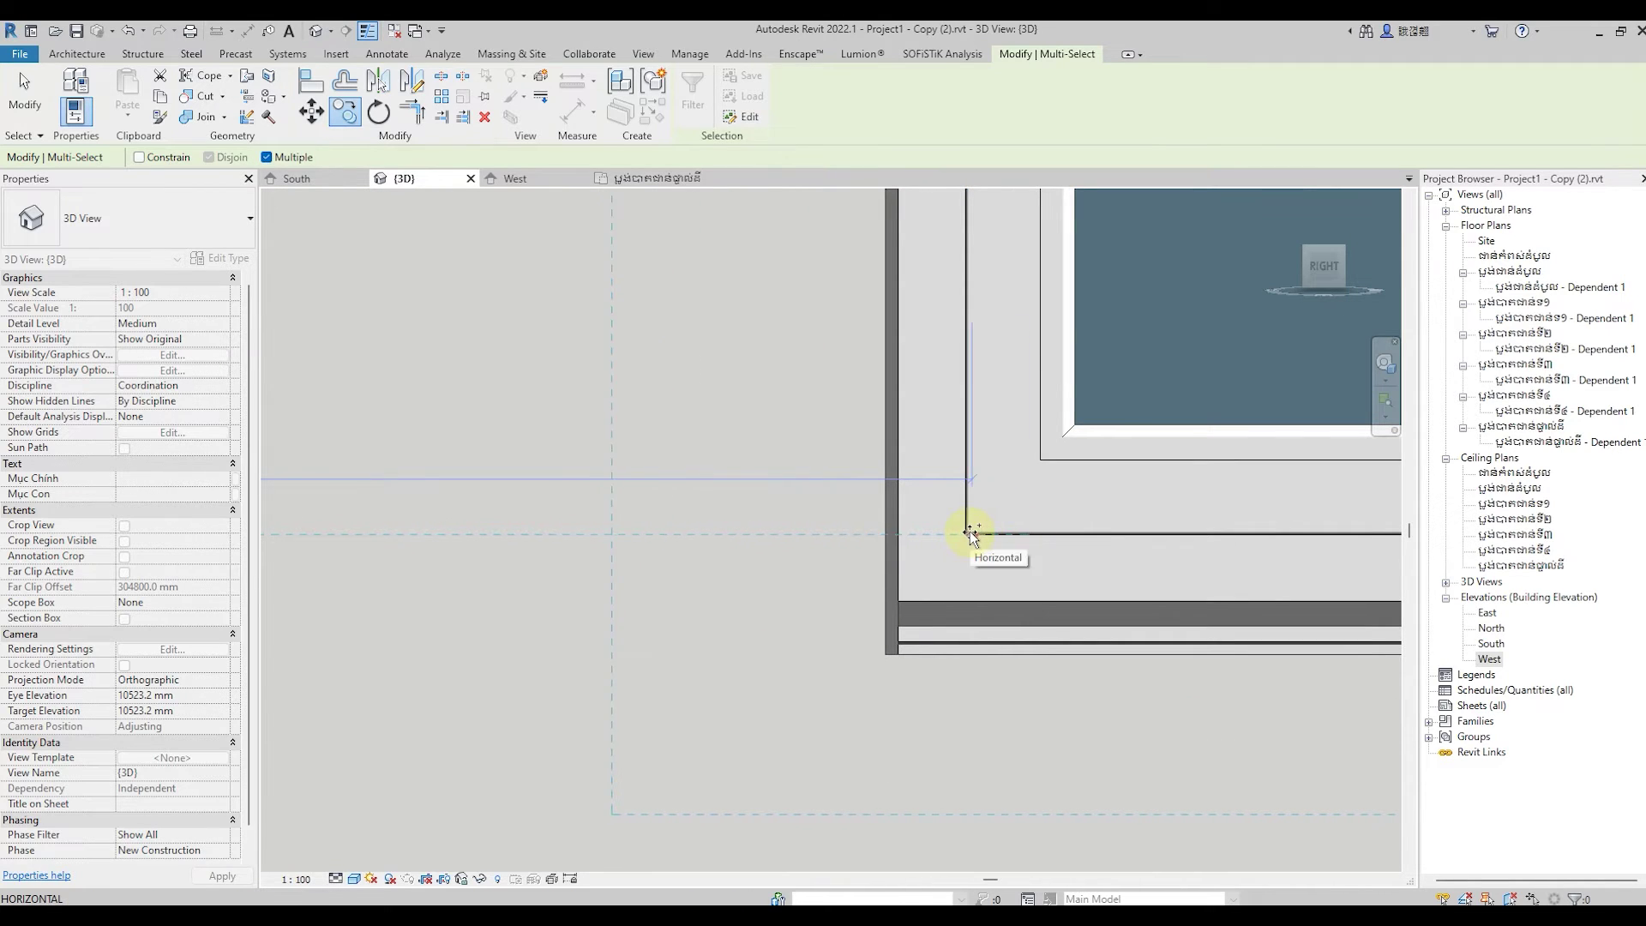
Place a copy of both frames at the neighbouring window's corner, then cancel and clear the selection.
click(911, 542)
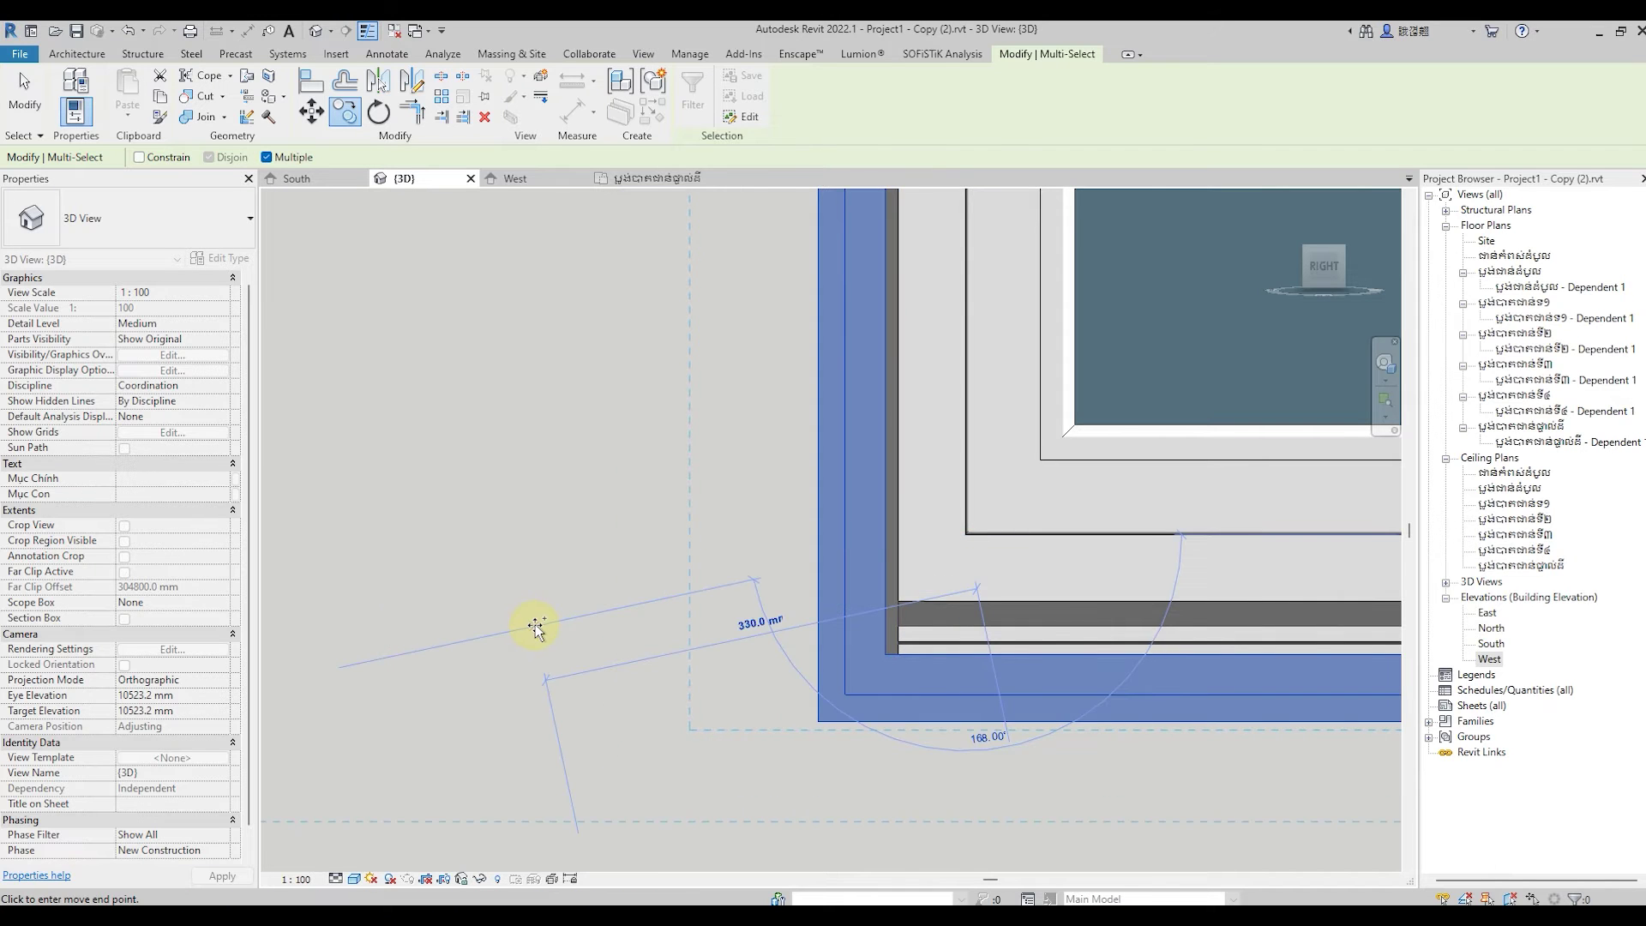
scroll(549, 624, down, 5)
scroll(548, 624, down, 2)
scroll(548, 624, down, 1)
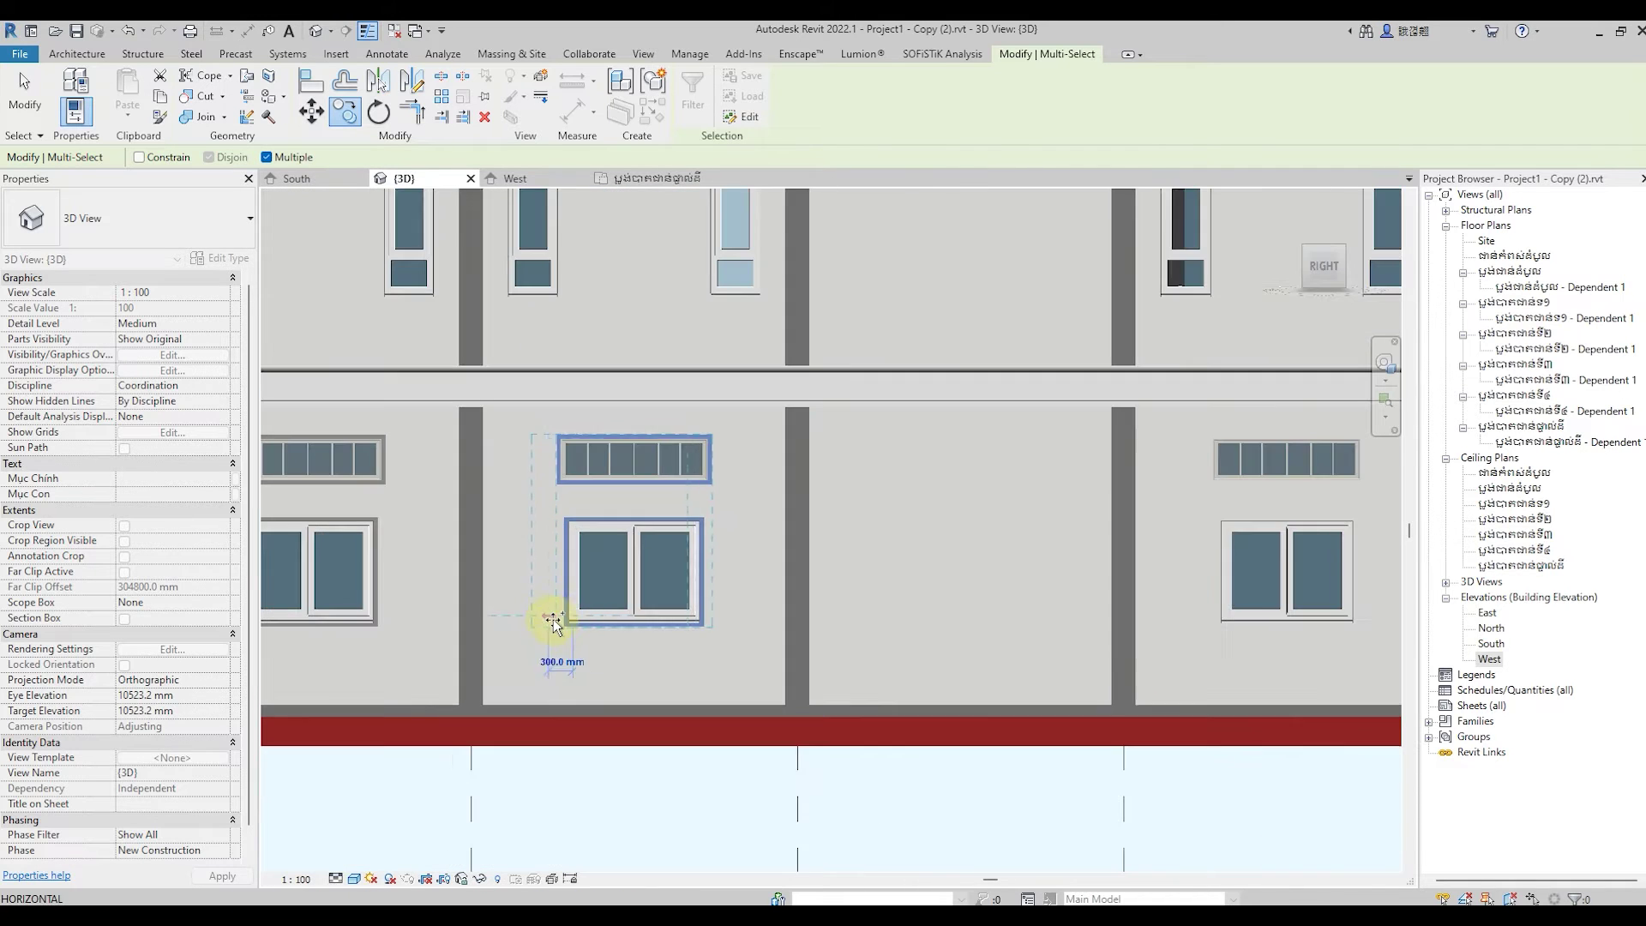
scroll(1218, 630, up, 2)
scroll(1261, 617, up, 3)
scroll(1201, 601, up, 2)
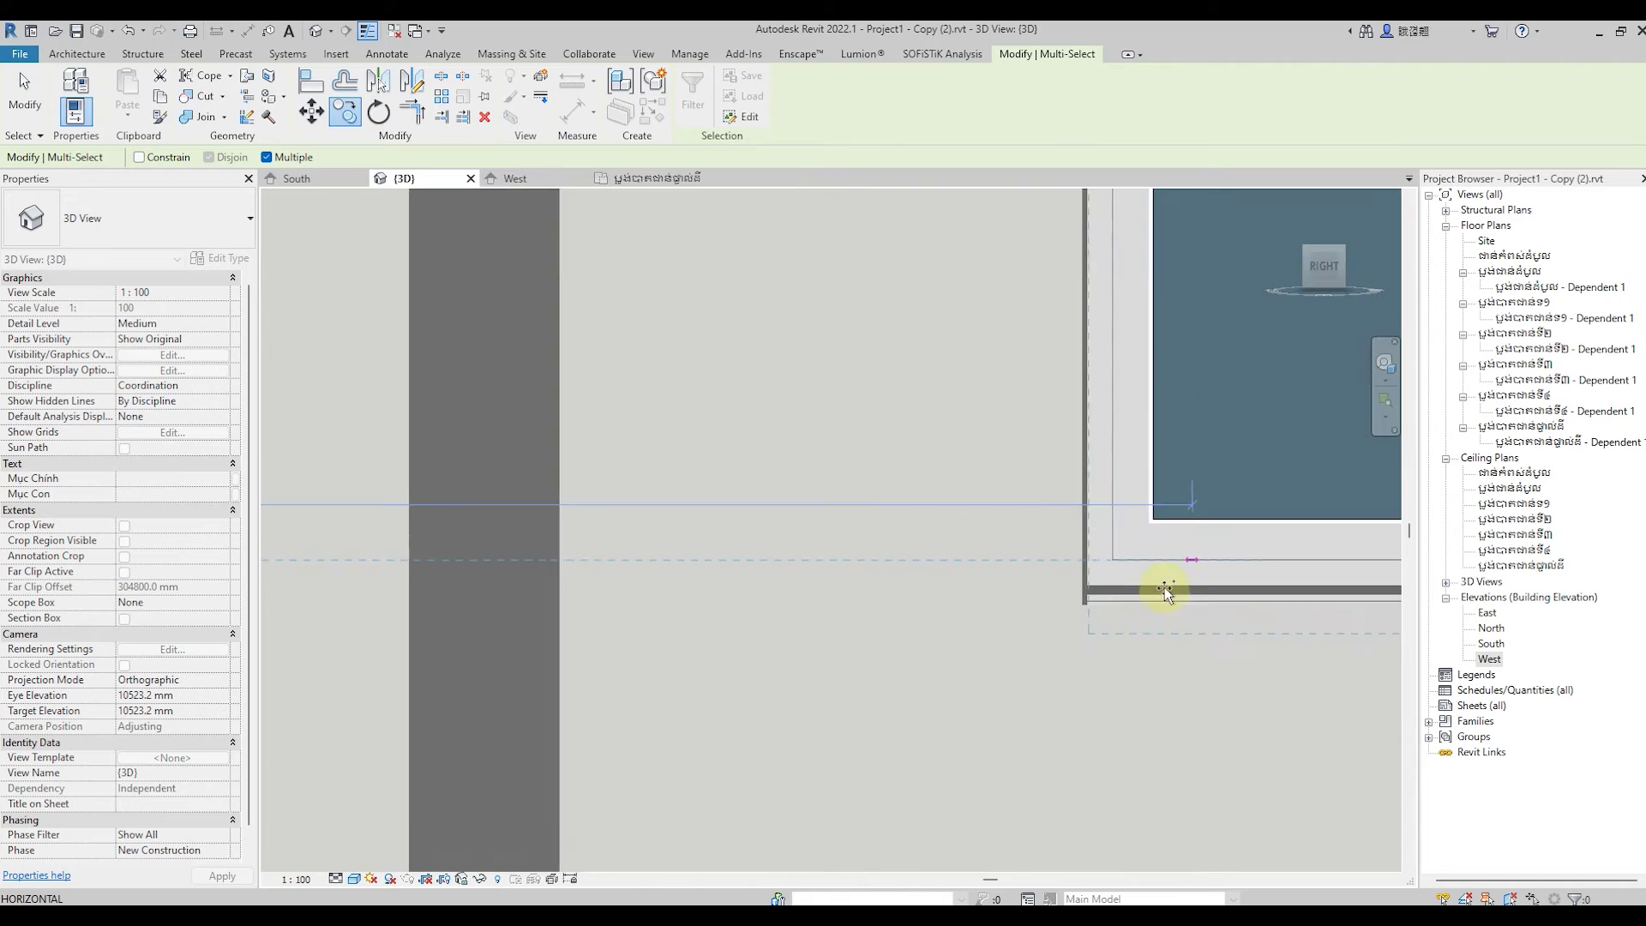
scroll(1115, 566, up, 1)
scroll(1028, 557, down, 1)
scroll(772, 643, down, 1)
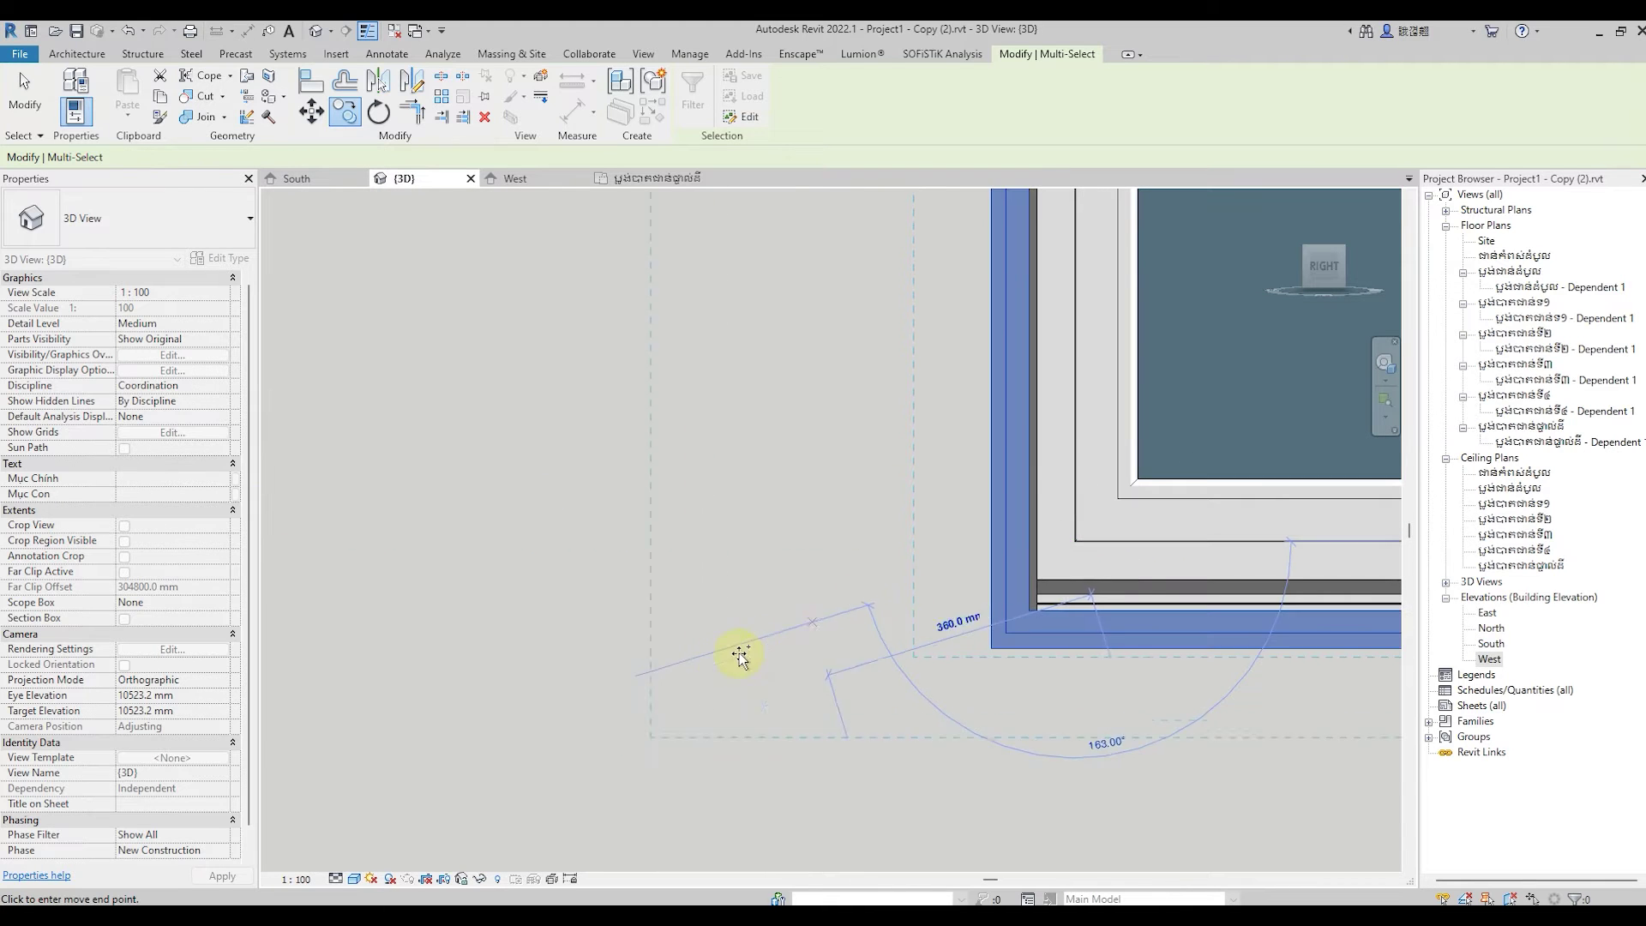
scroll(722, 663, down, 1)
scroll(723, 663, down, 3)
scroll(722, 662, down, 2)
scroll(723, 663, down, 1)
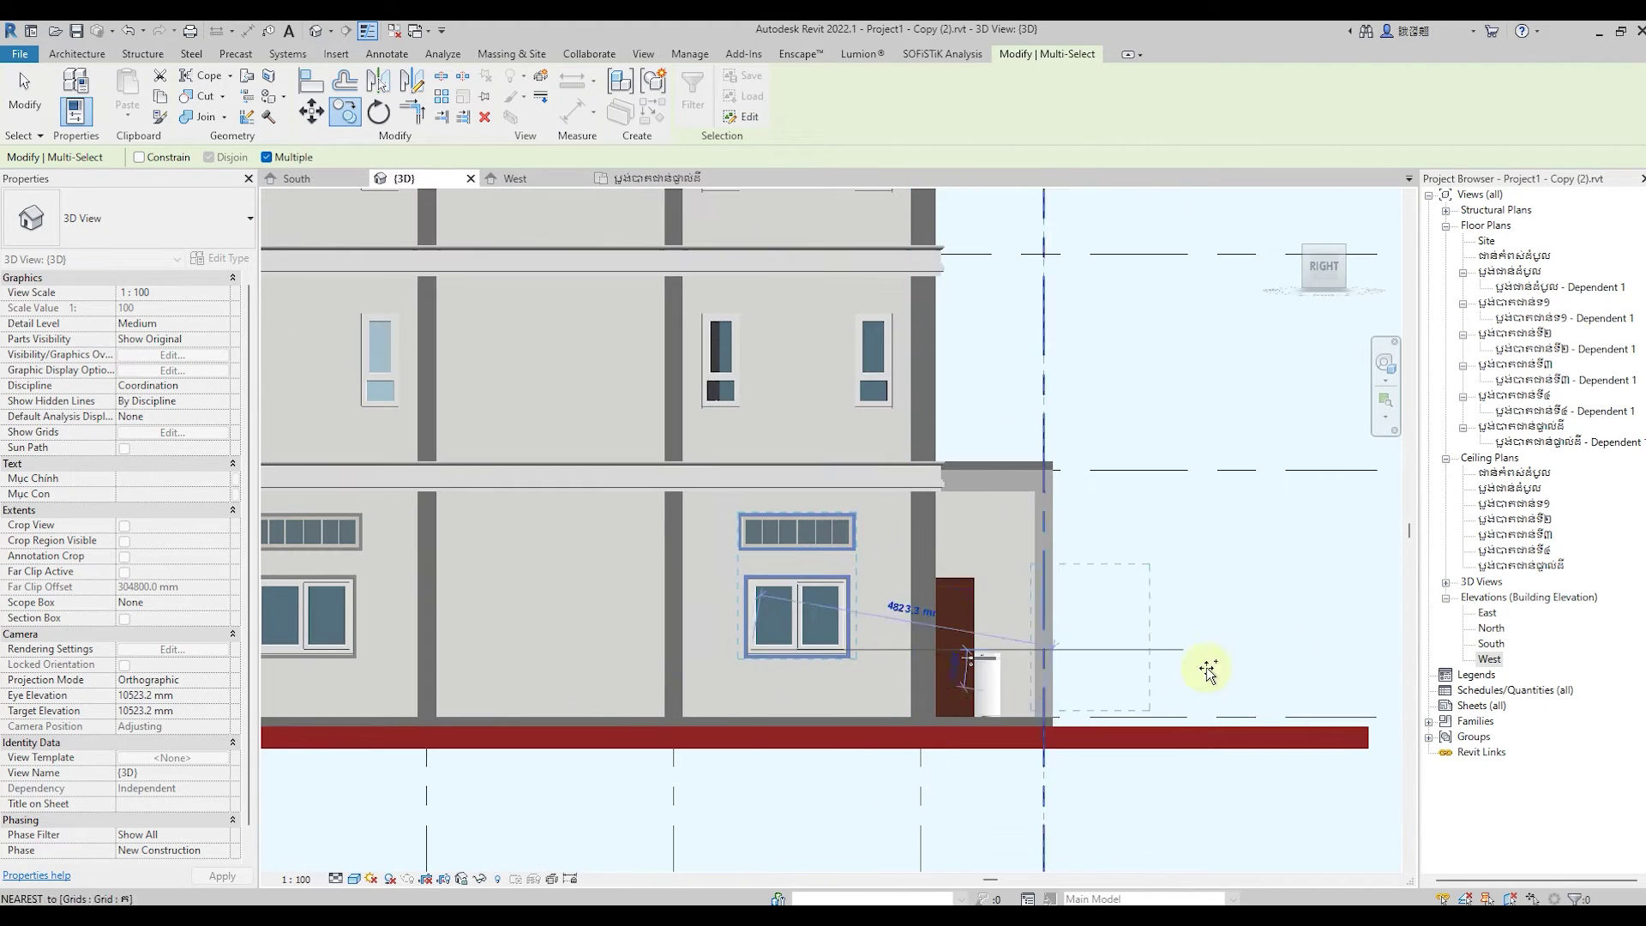
click(24, 94)
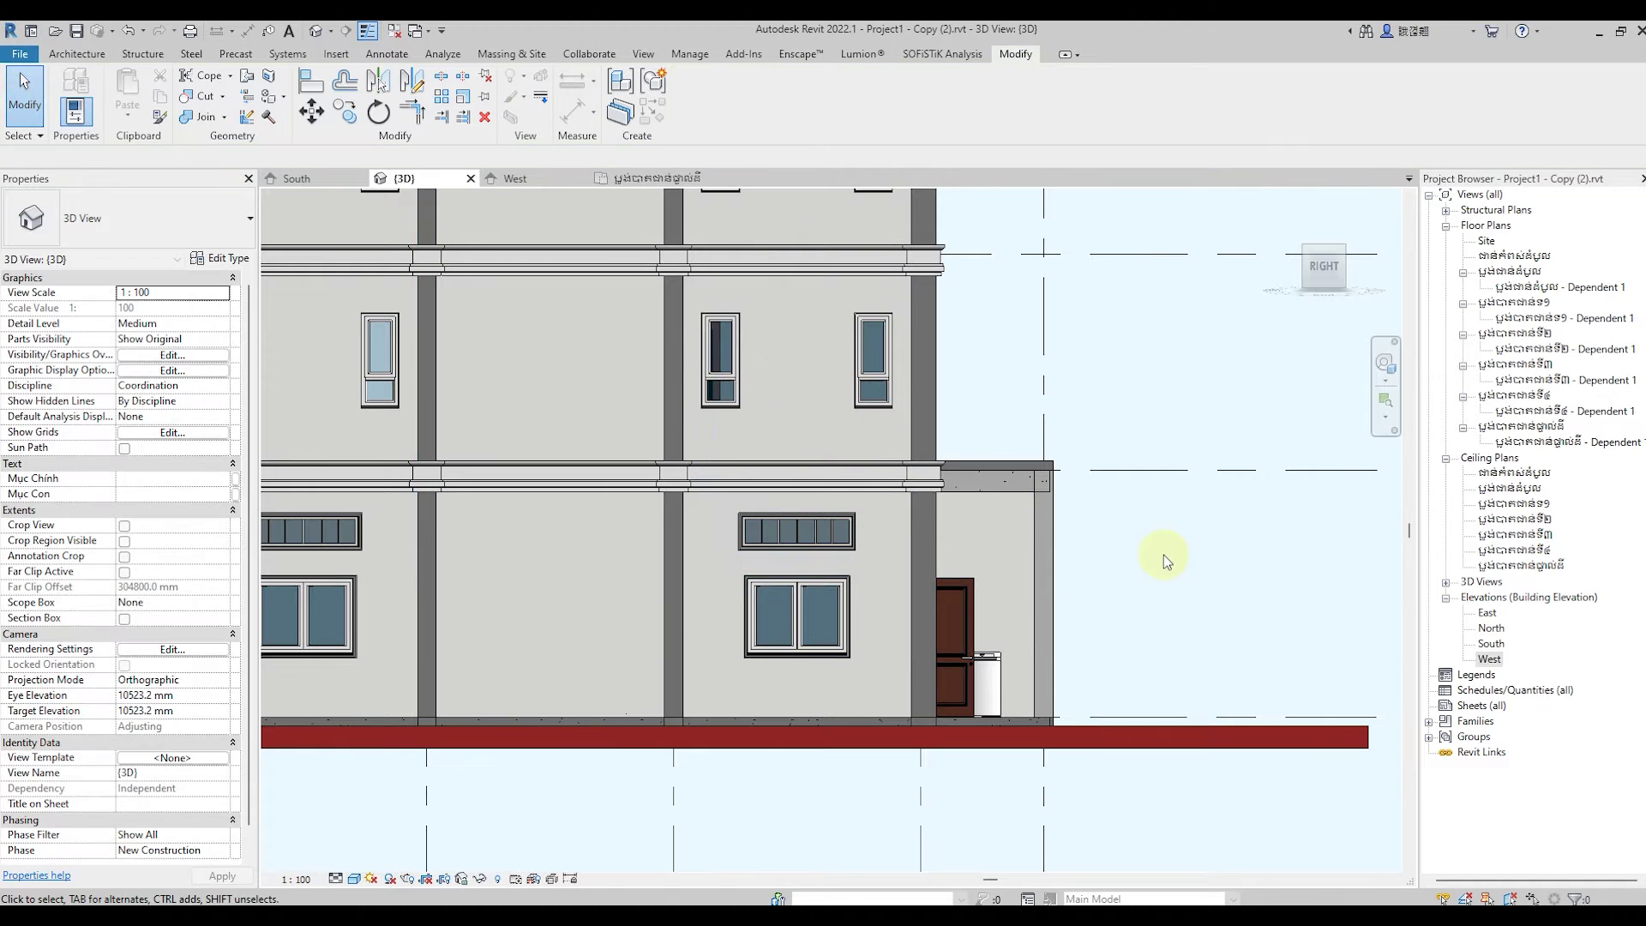
Zoom out, orbit to the side facade, and zoom in on the tall upper-floor windows.
scroll(1164, 554, down, 2)
scroll(1161, 549, down, 1)
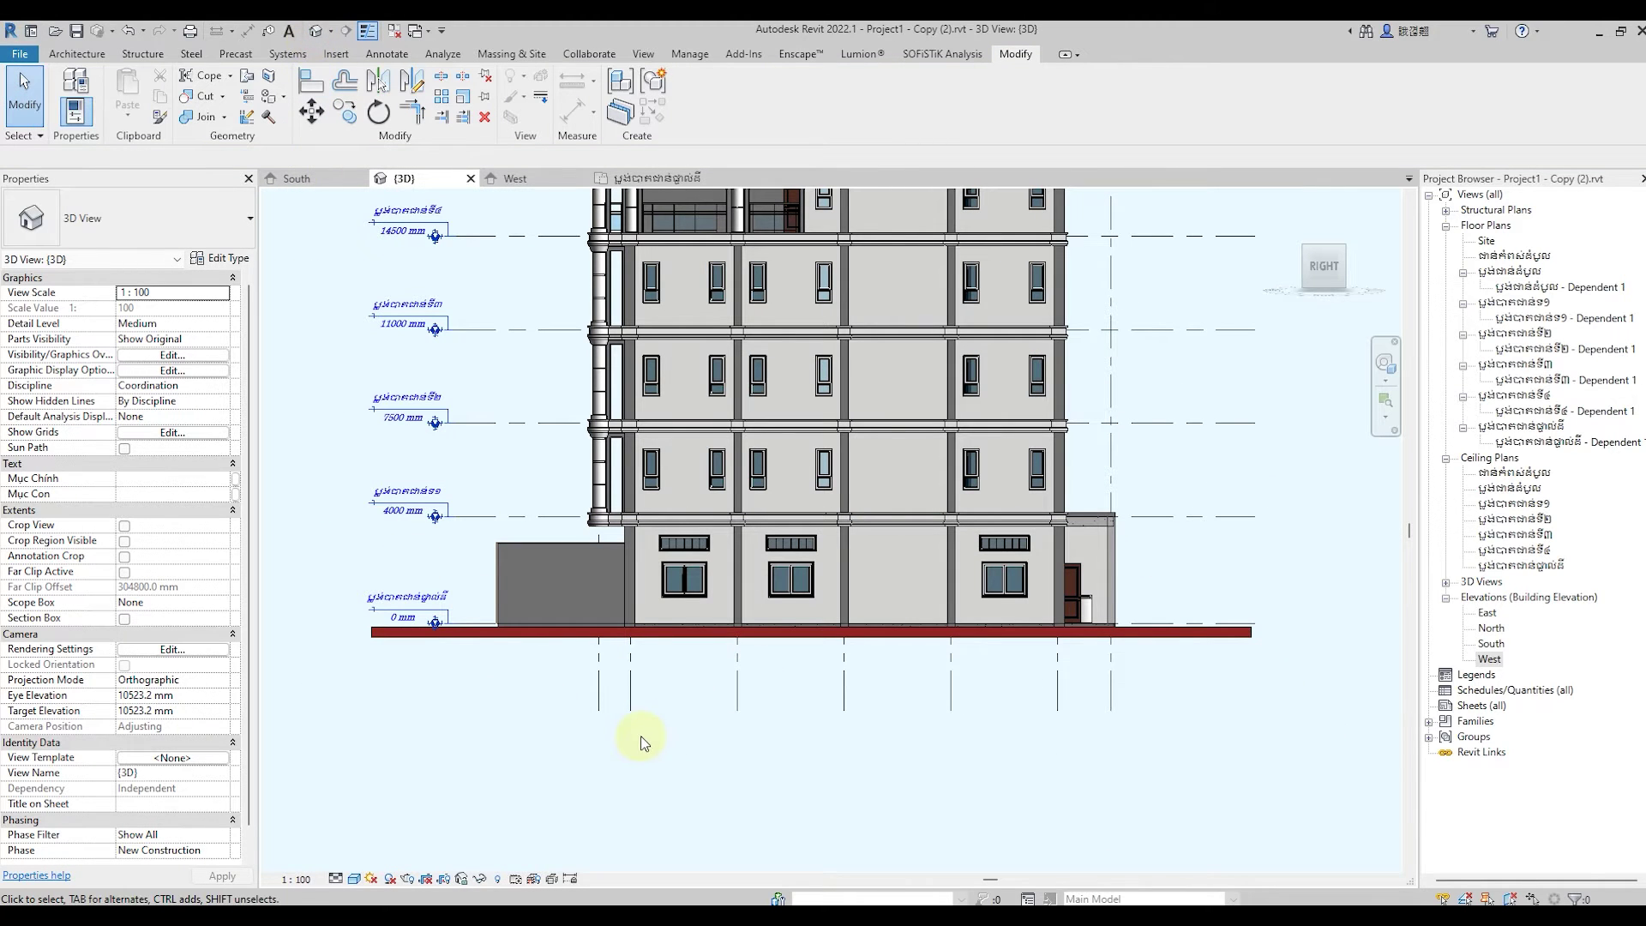
scroll(641, 736, down, 2)
scroll(643, 754, down, 1)
mouse_move(646, 759)
shift+middle_down()
mouse_move(735, 776)
mouse_move(724, 725)
mouse_move(679, 753)
mouse_move(718, 751)
mouse_move(647, 770)
shift+middle_up()
scroll(724, 724, up, 3)
scroll(646, 770, down, 2)
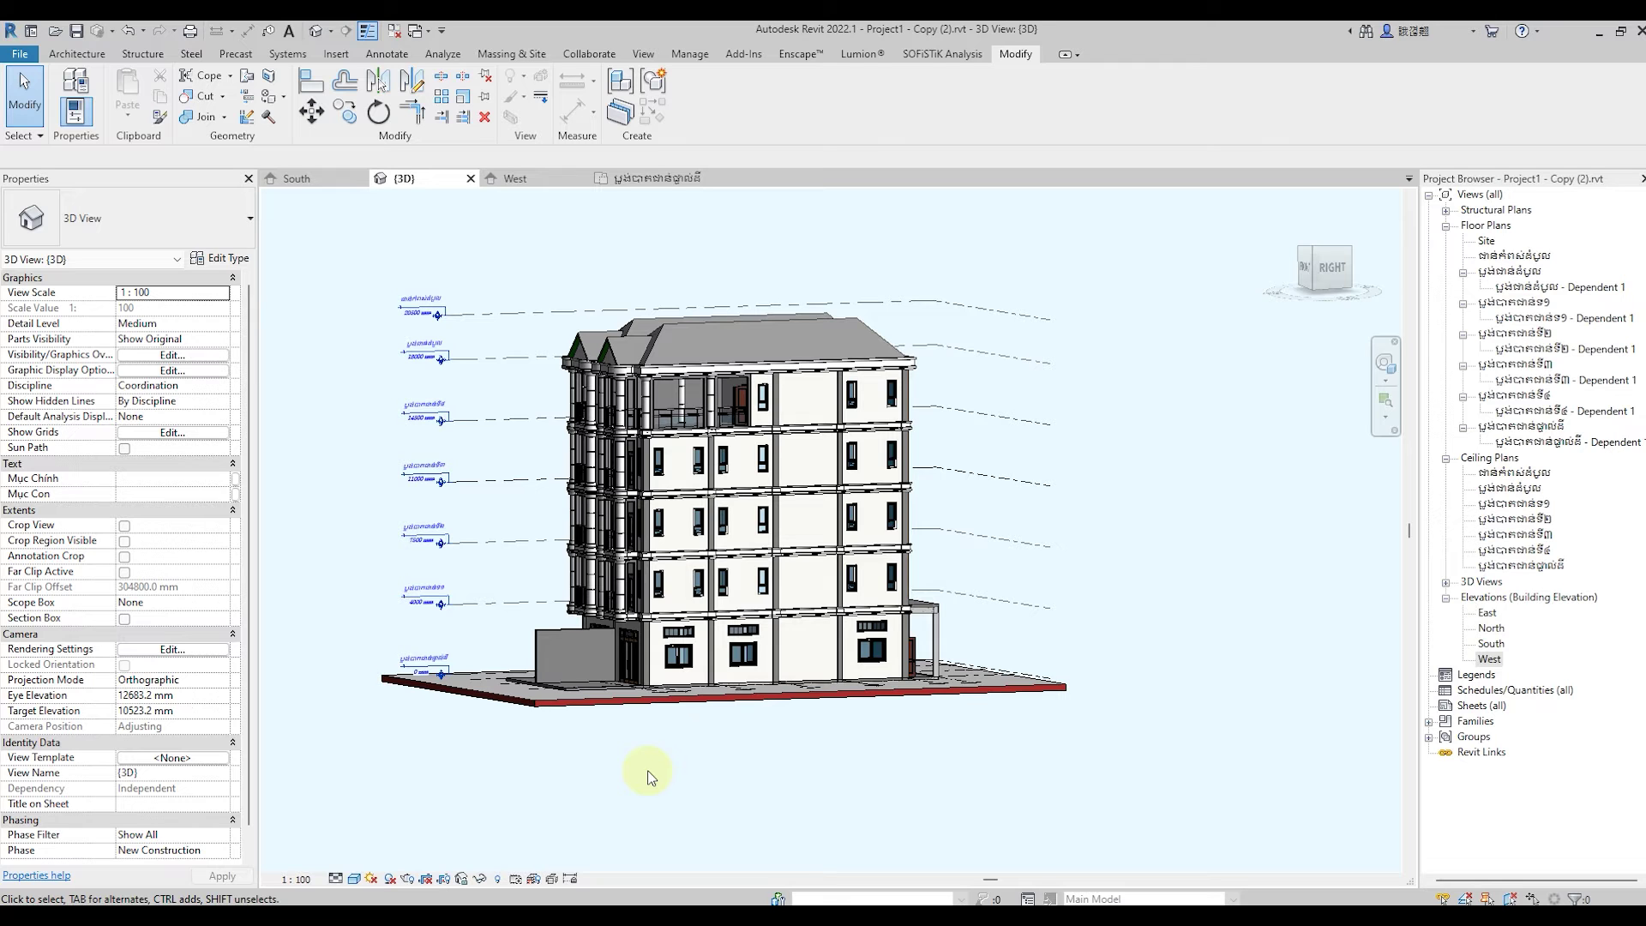
scroll(642, 681, up, 1)
scroll(911, 498, up, 3)
scroll(910, 497, up, 1)
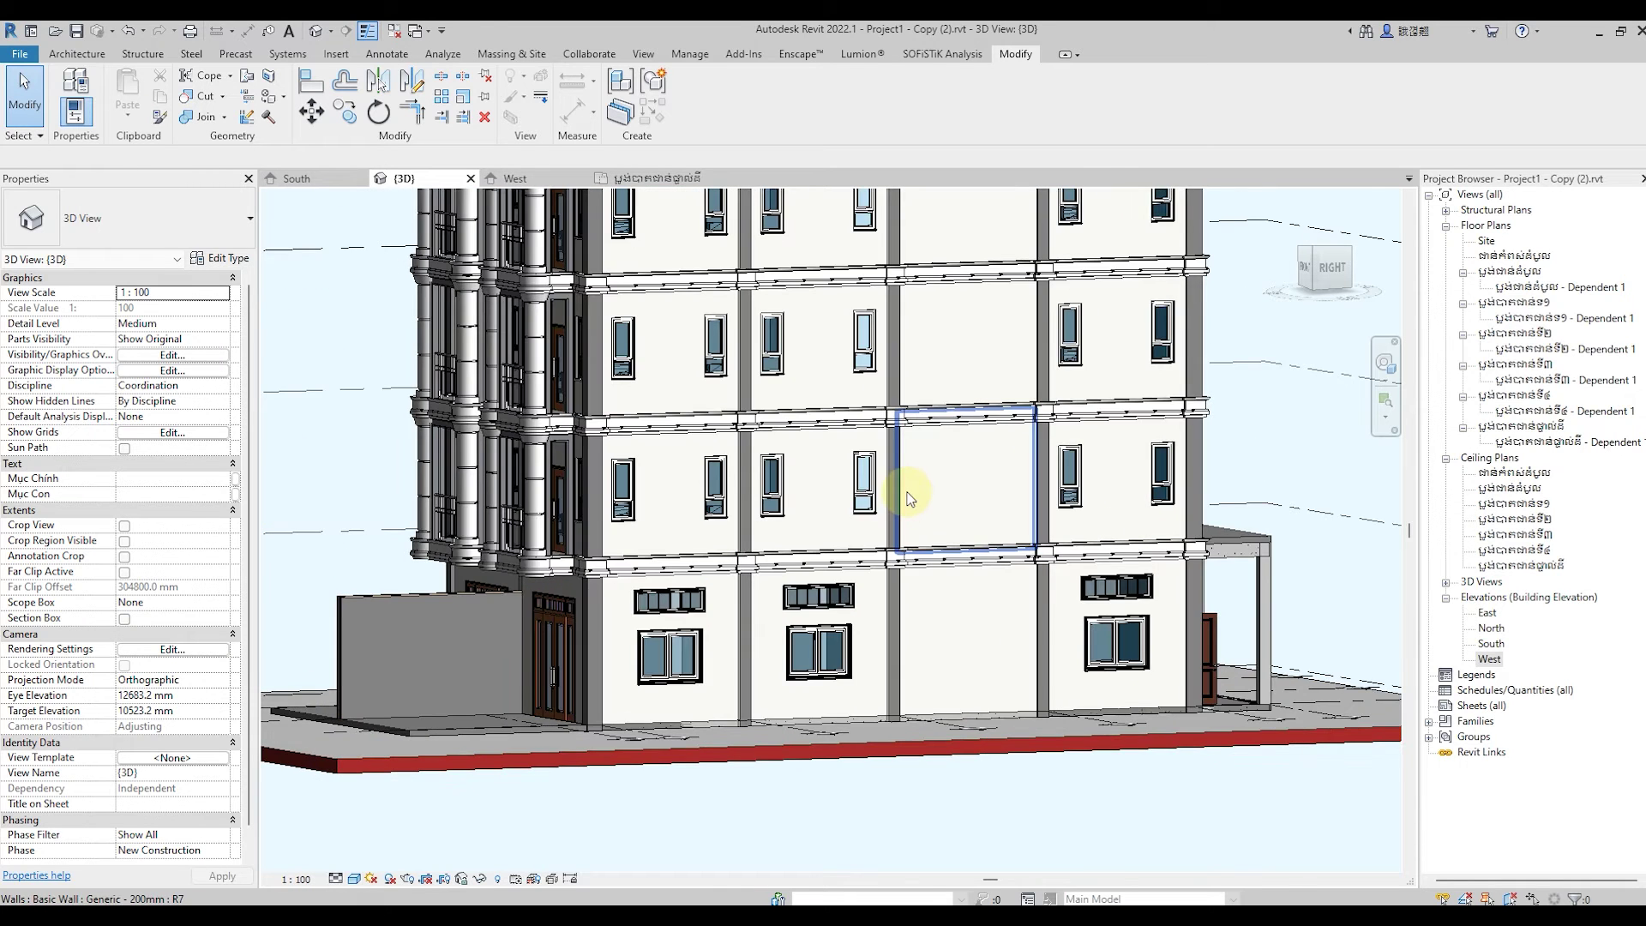
scroll(735, 460, up, 2)
scroll(815, 497, up, 1)
scroll(744, 503, up, 1)
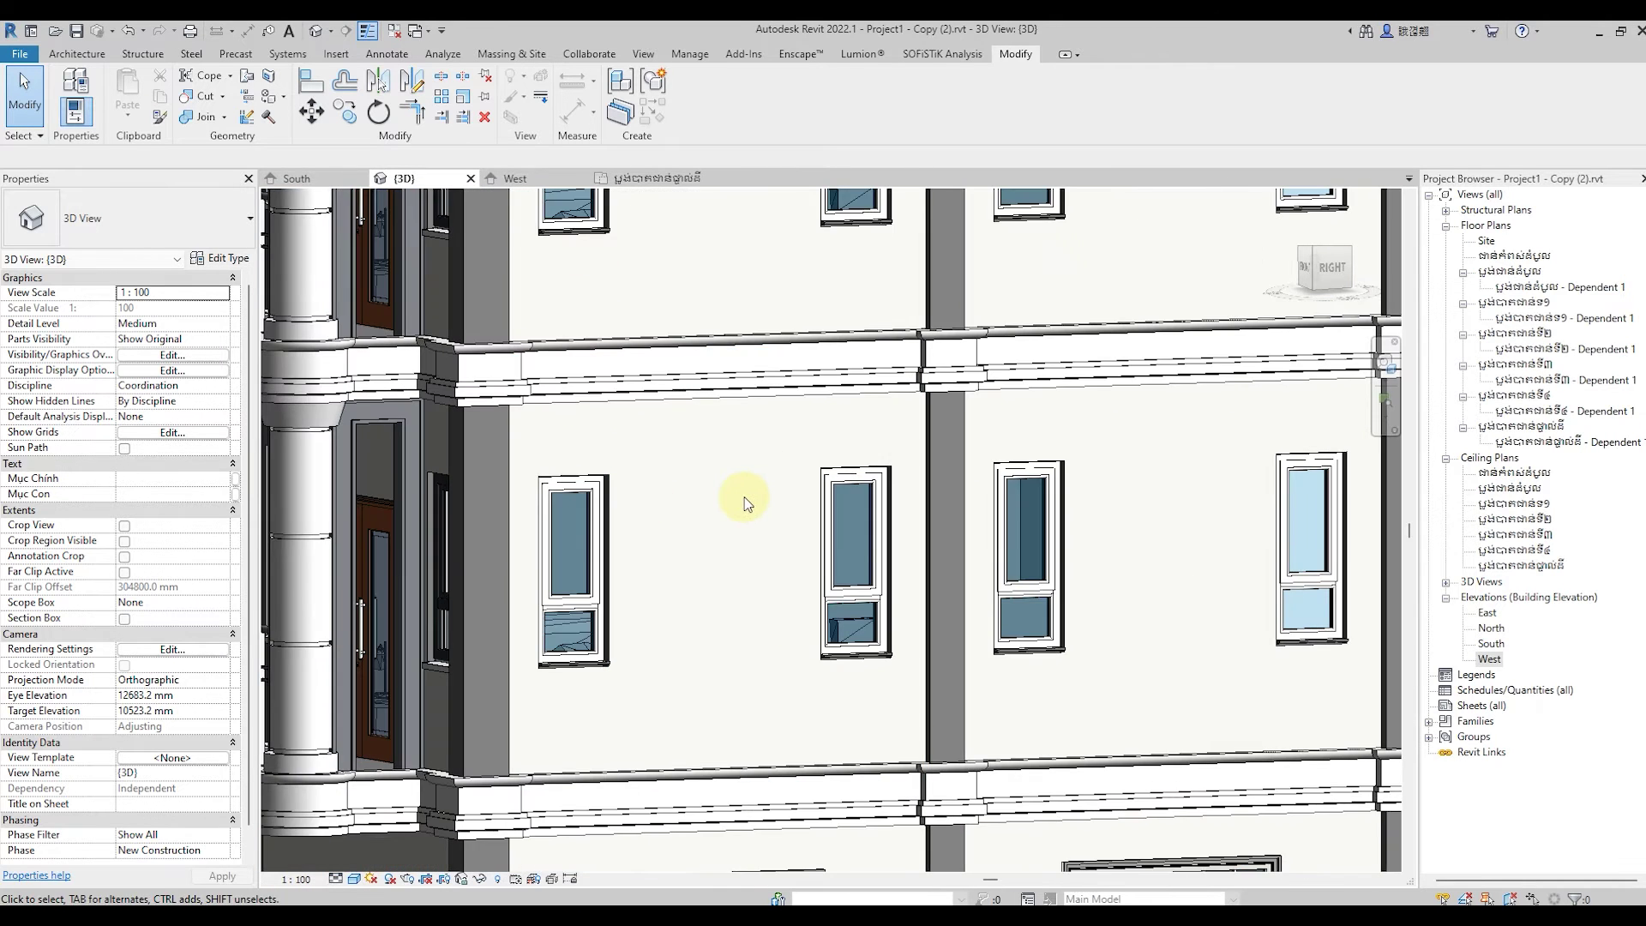
Create a new in-place family in the Bridge Cables category named Bridge Cables 2.
click(74, 55)
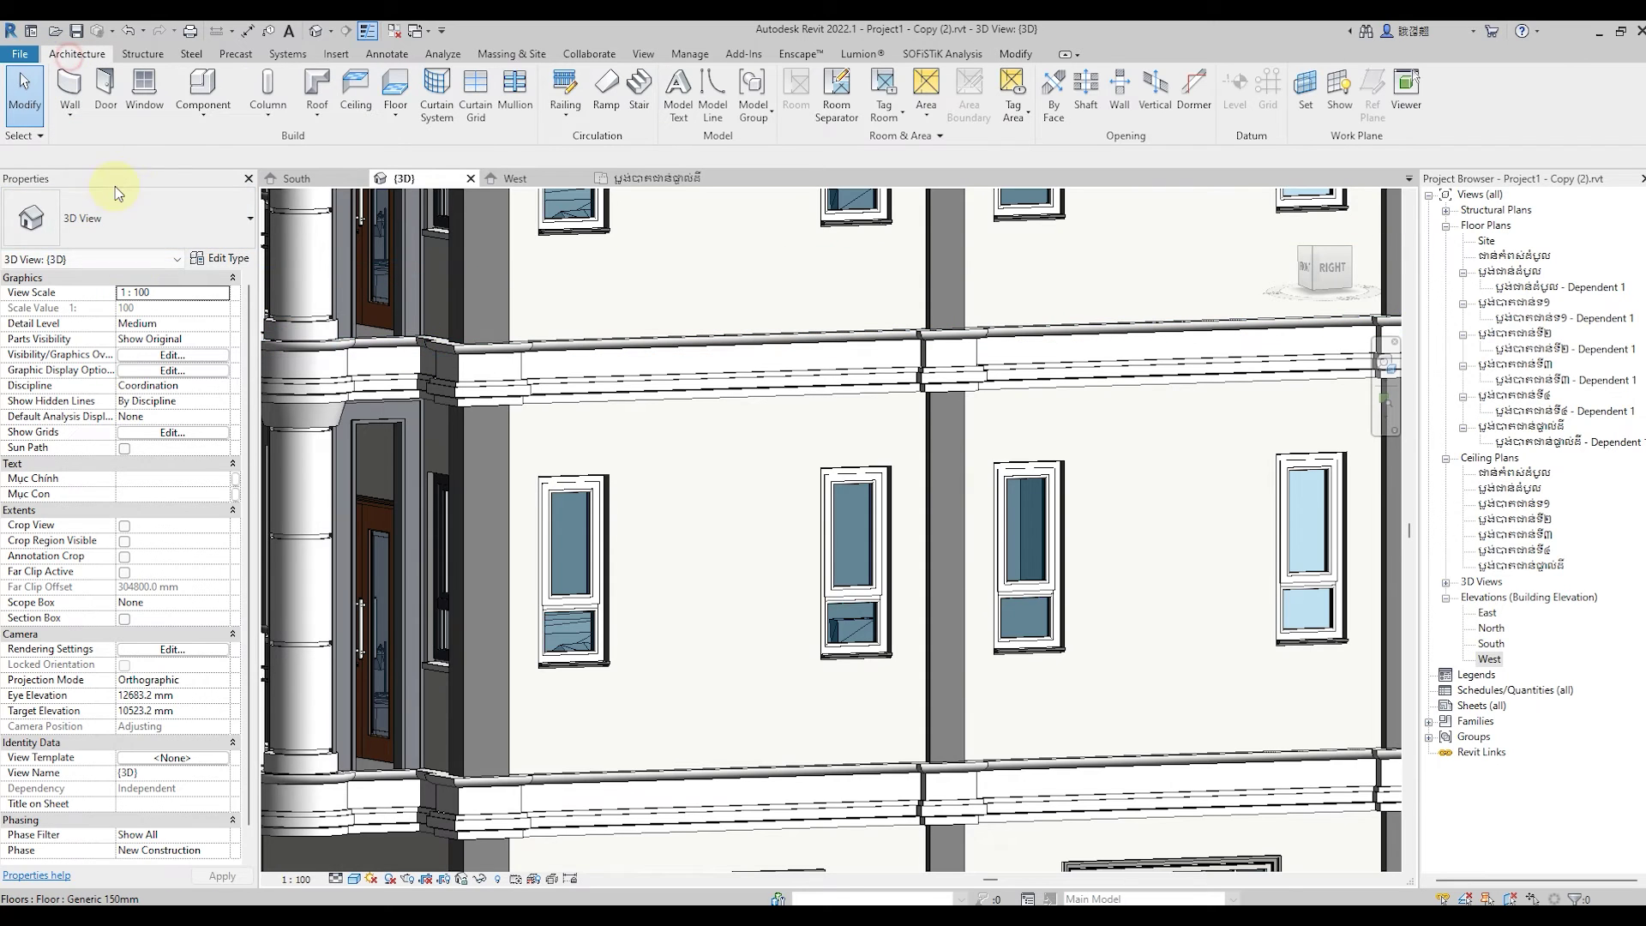
click(202, 116)
click(242, 183)
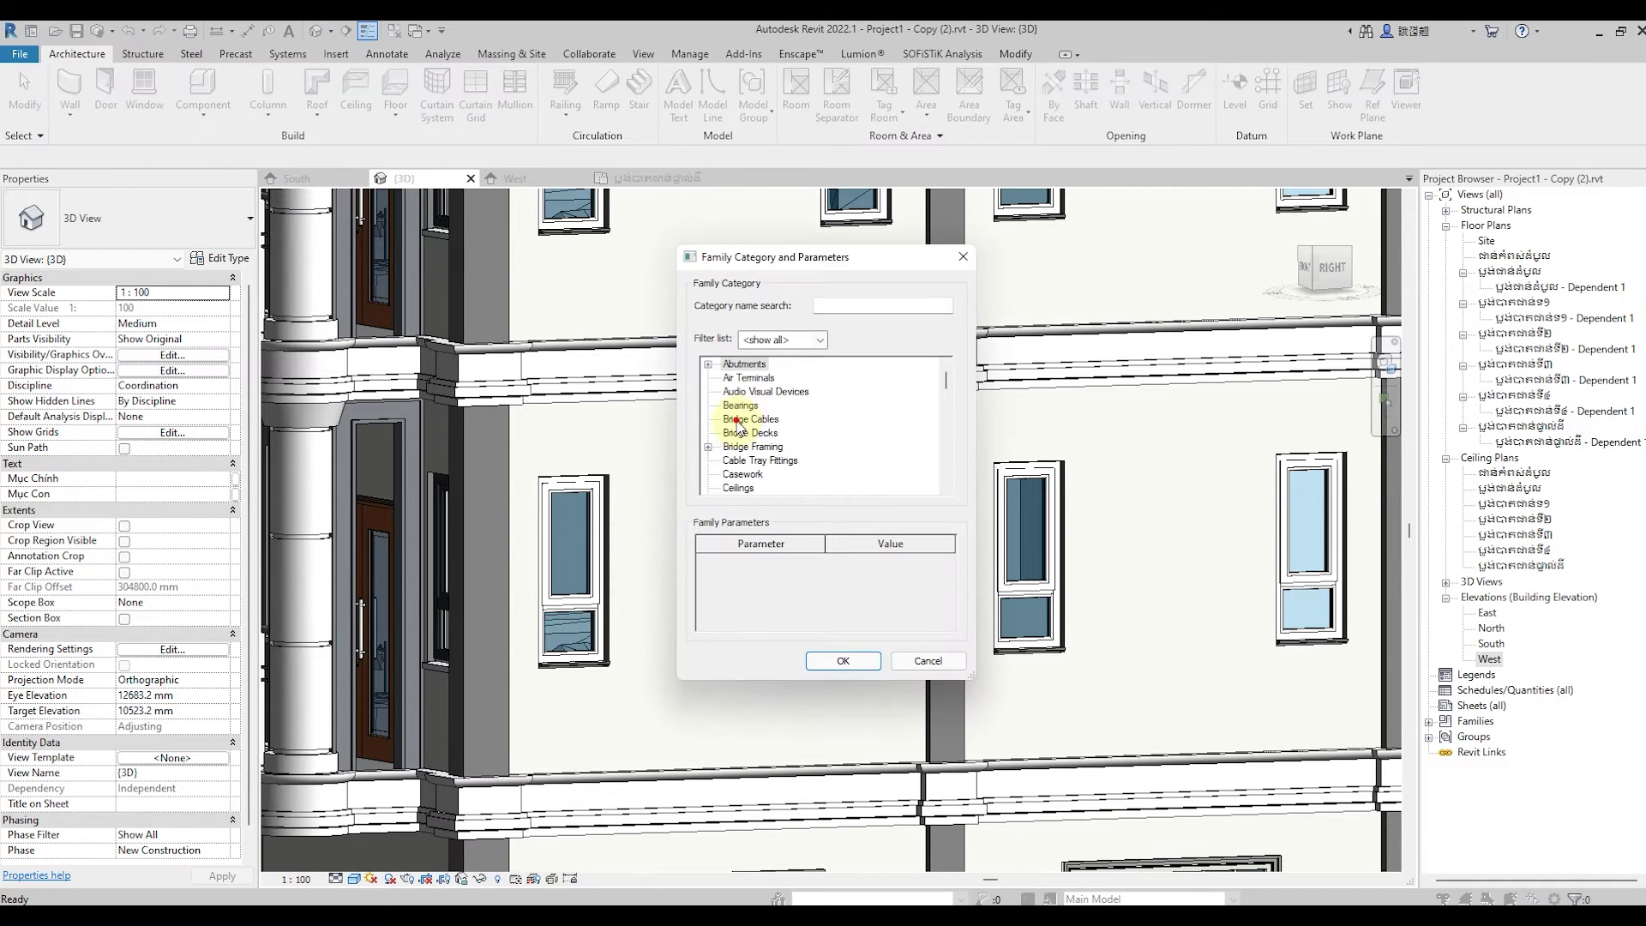
click(829, 664)
click(836, 502)
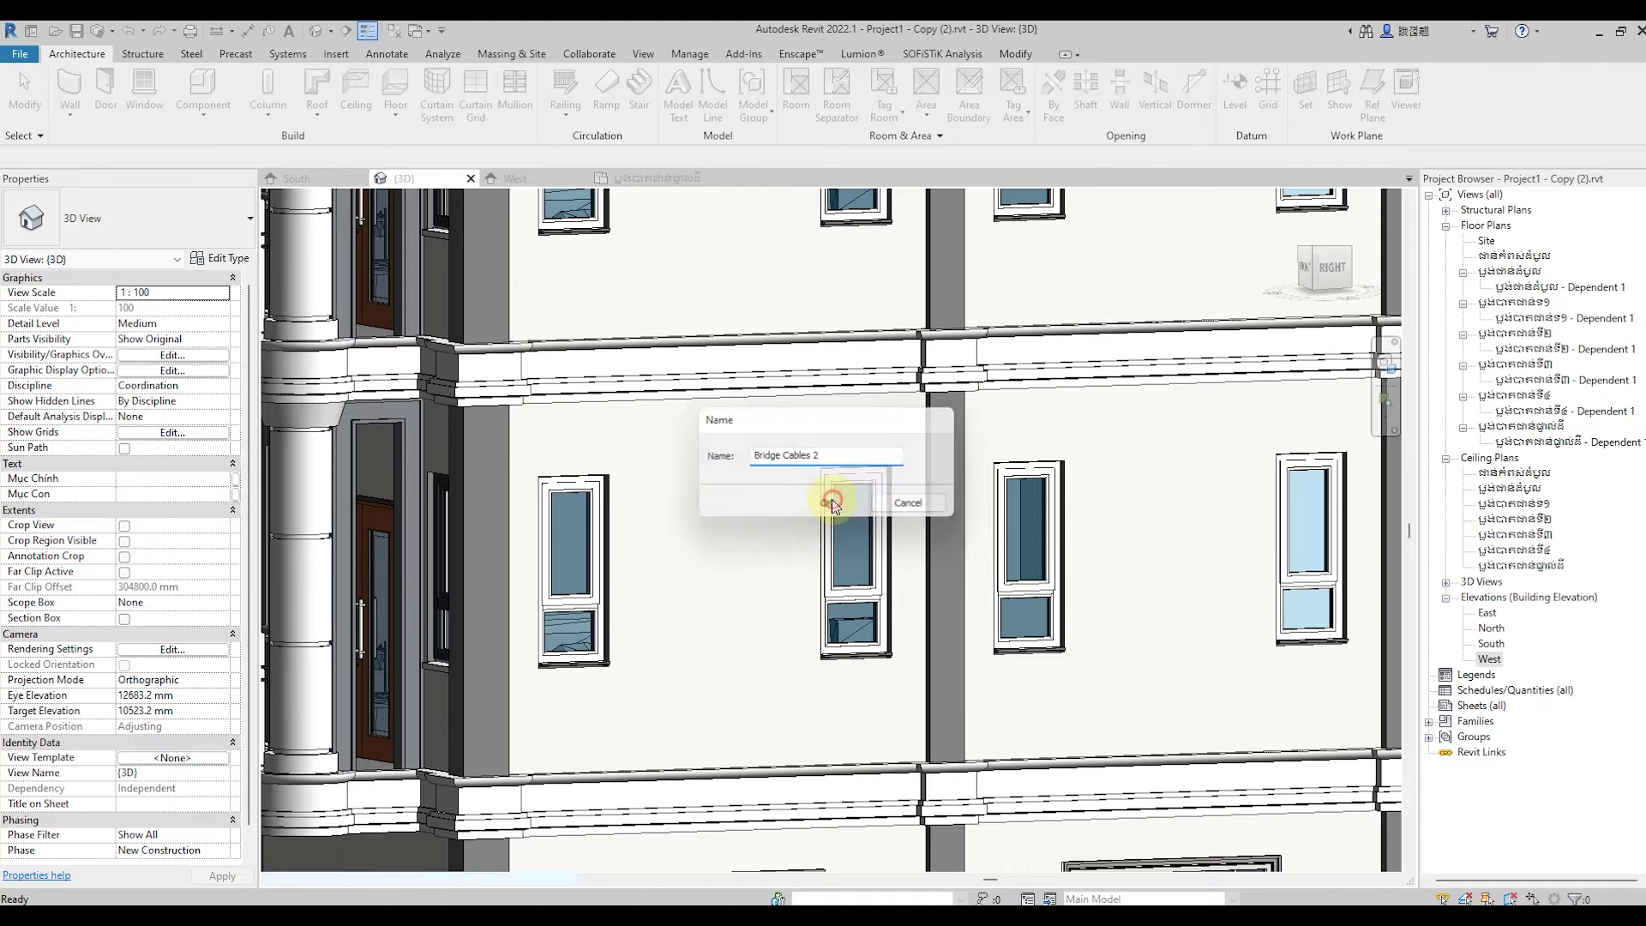
Define a sweep path by picking the edges around the upper-floor window.
click(264, 90)
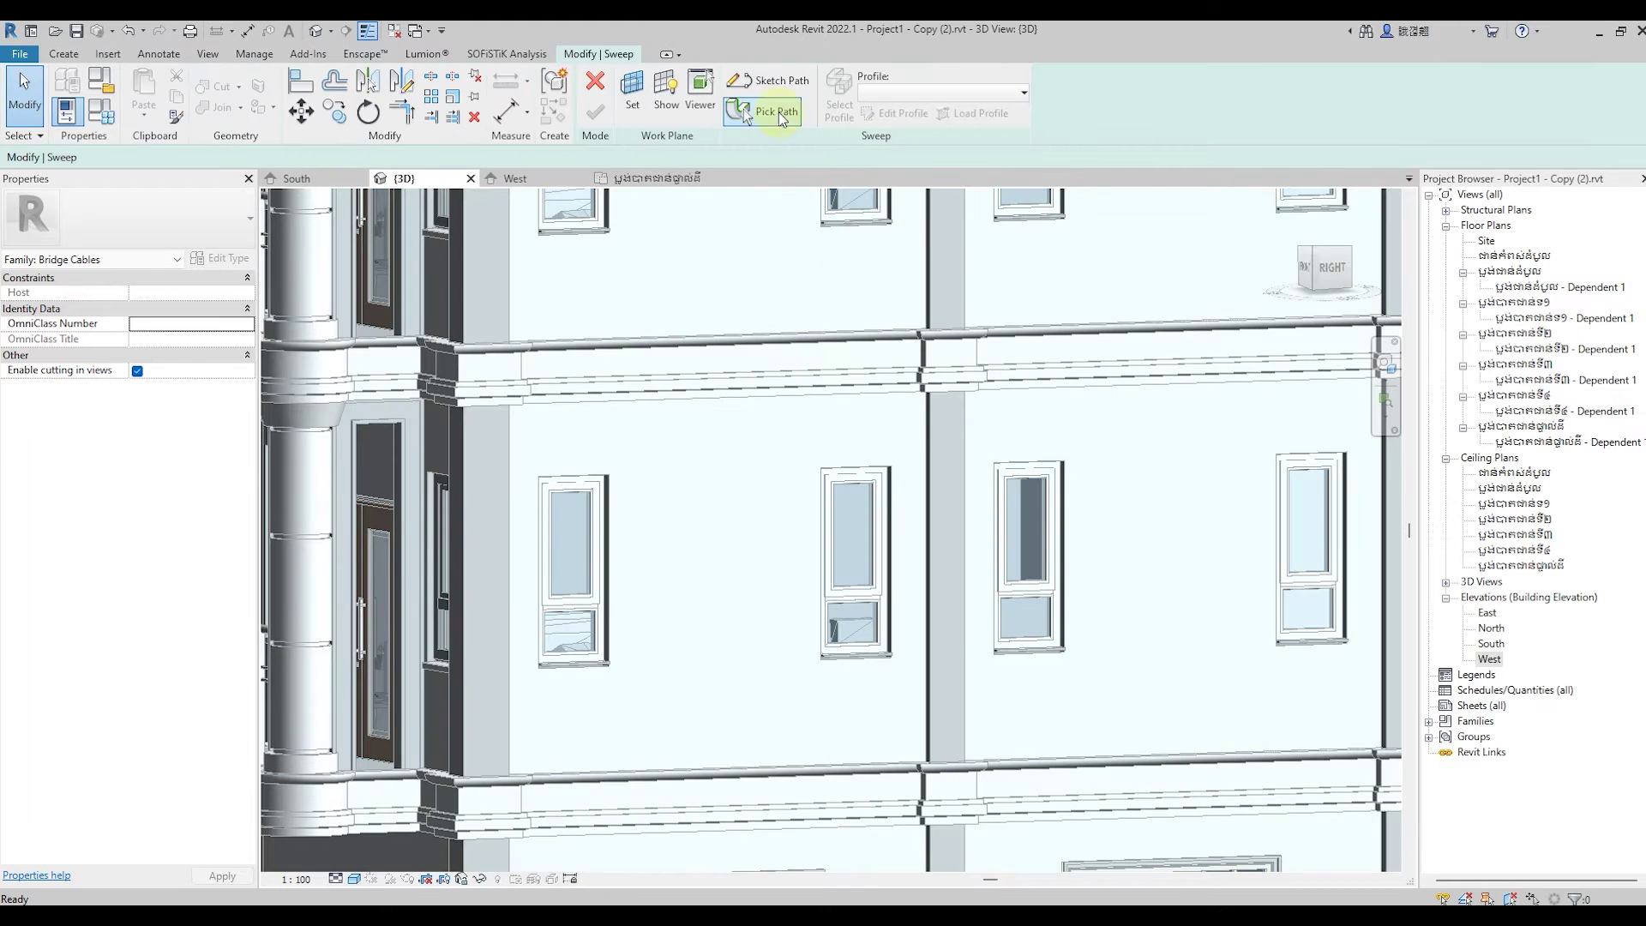
click(778, 112)
scroll(600, 502, up, 4)
scroll(665, 501, up, 3)
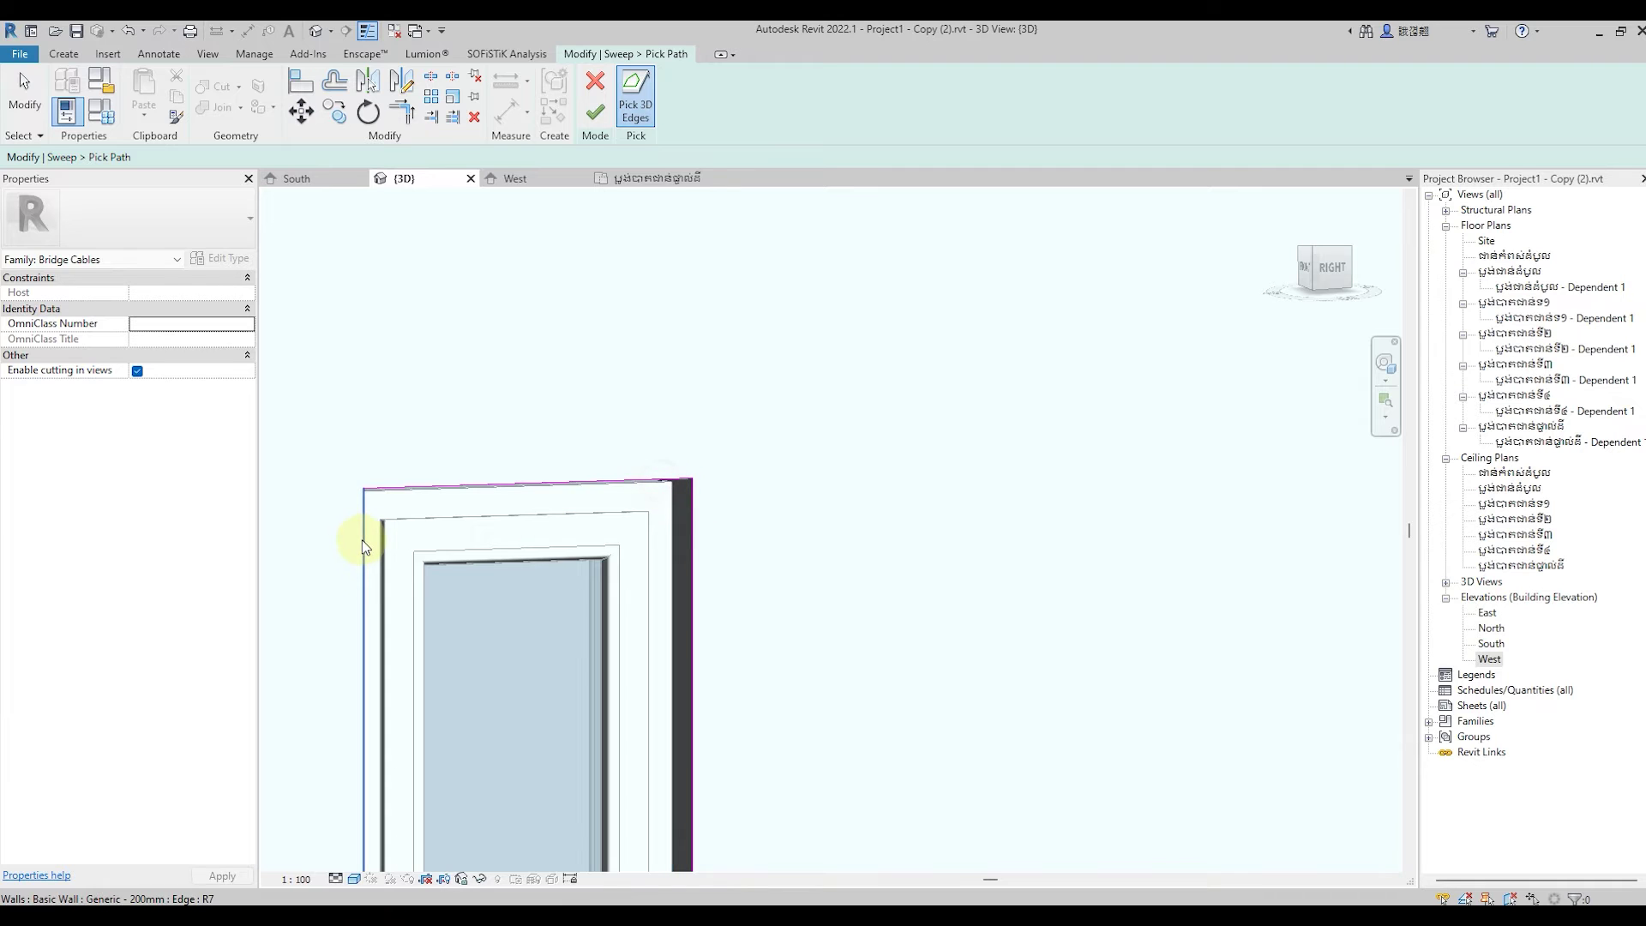
scroll(490, 416, down, 3)
scroll(423, 727, down, 2)
scroll(459, 661, up, 4)
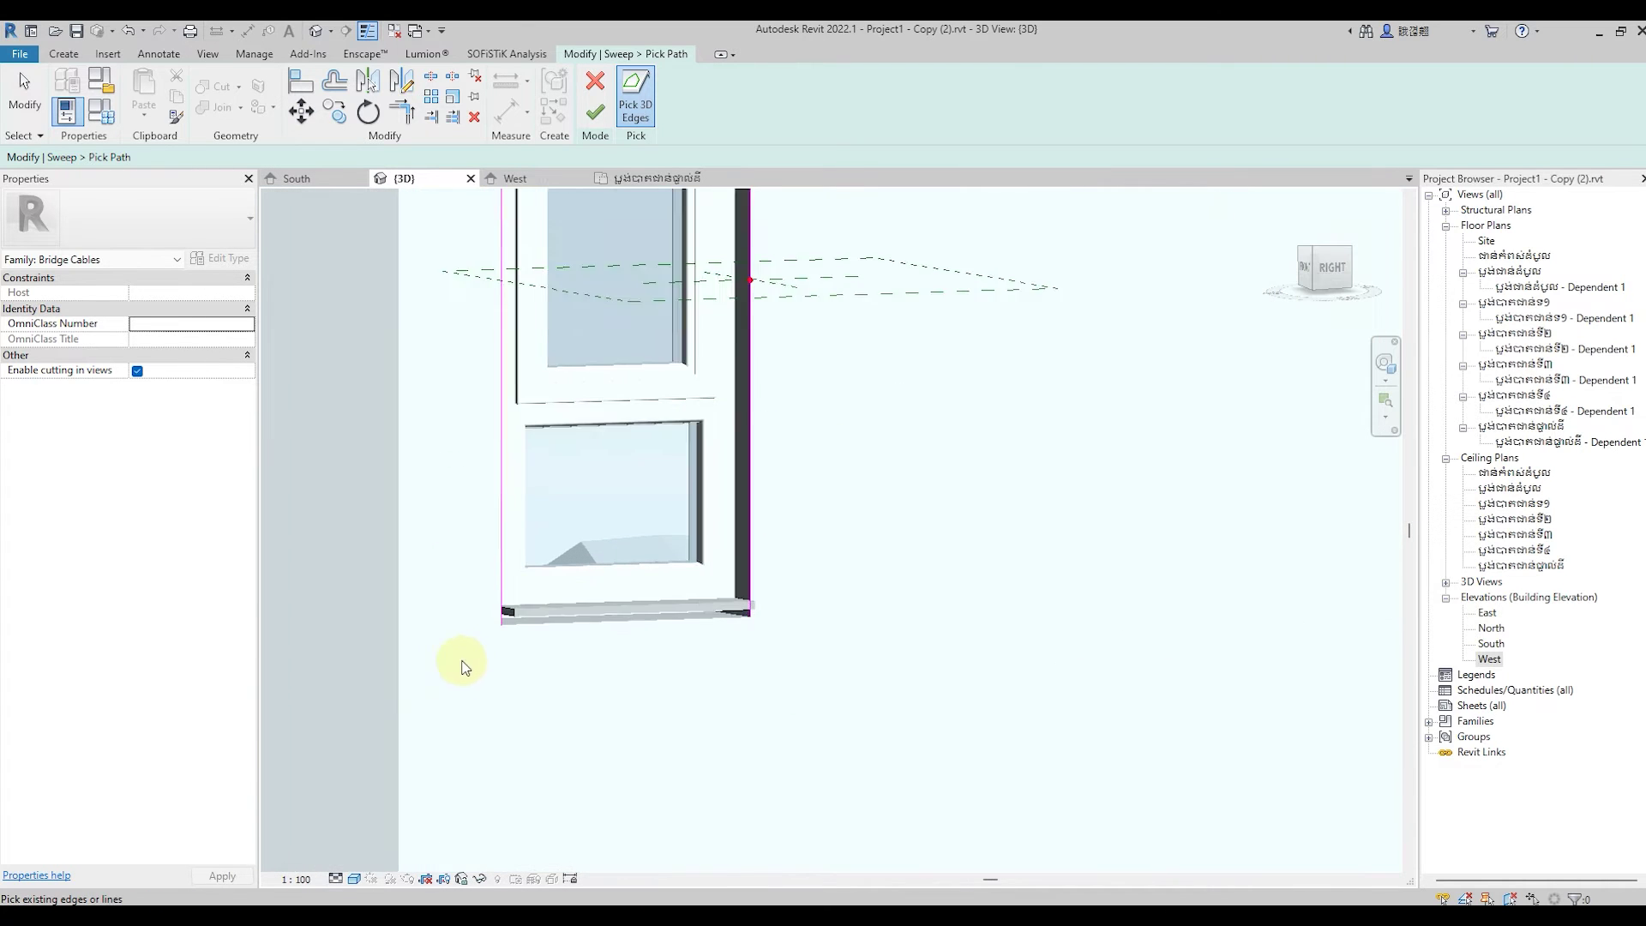
scroll(523, 633, up, 2)
scroll(524, 632, down, 1)
scroll(505, 677, down, 2)
scroll(531, 703, down, 2)
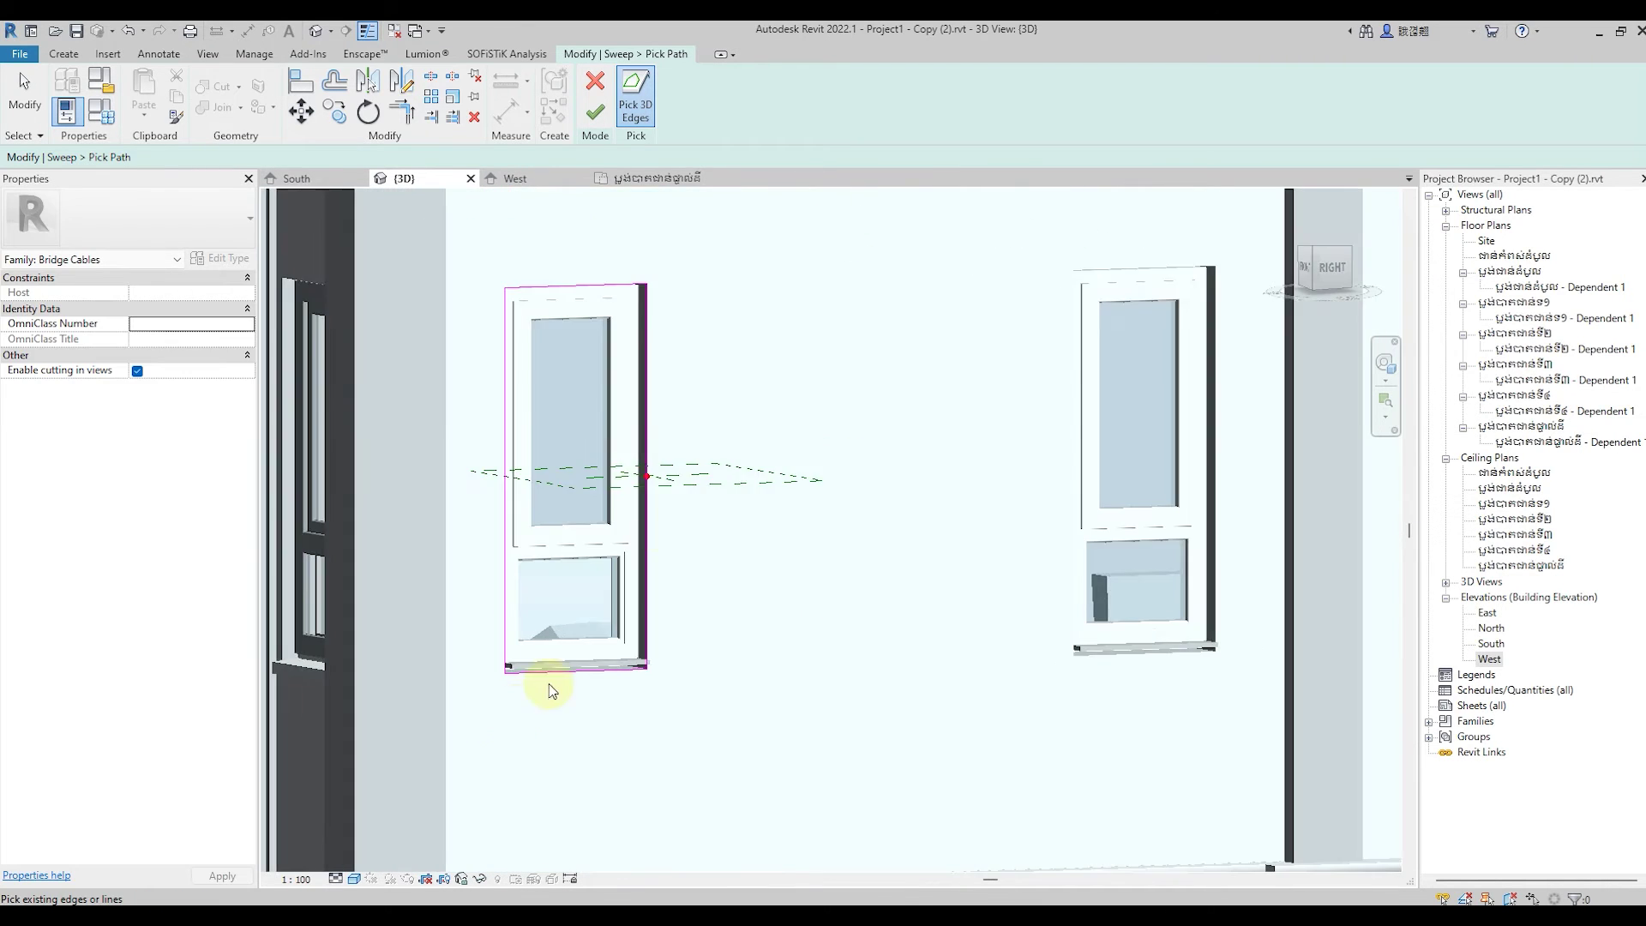
scroll(543, 687, down, 1)
click(591, 117)
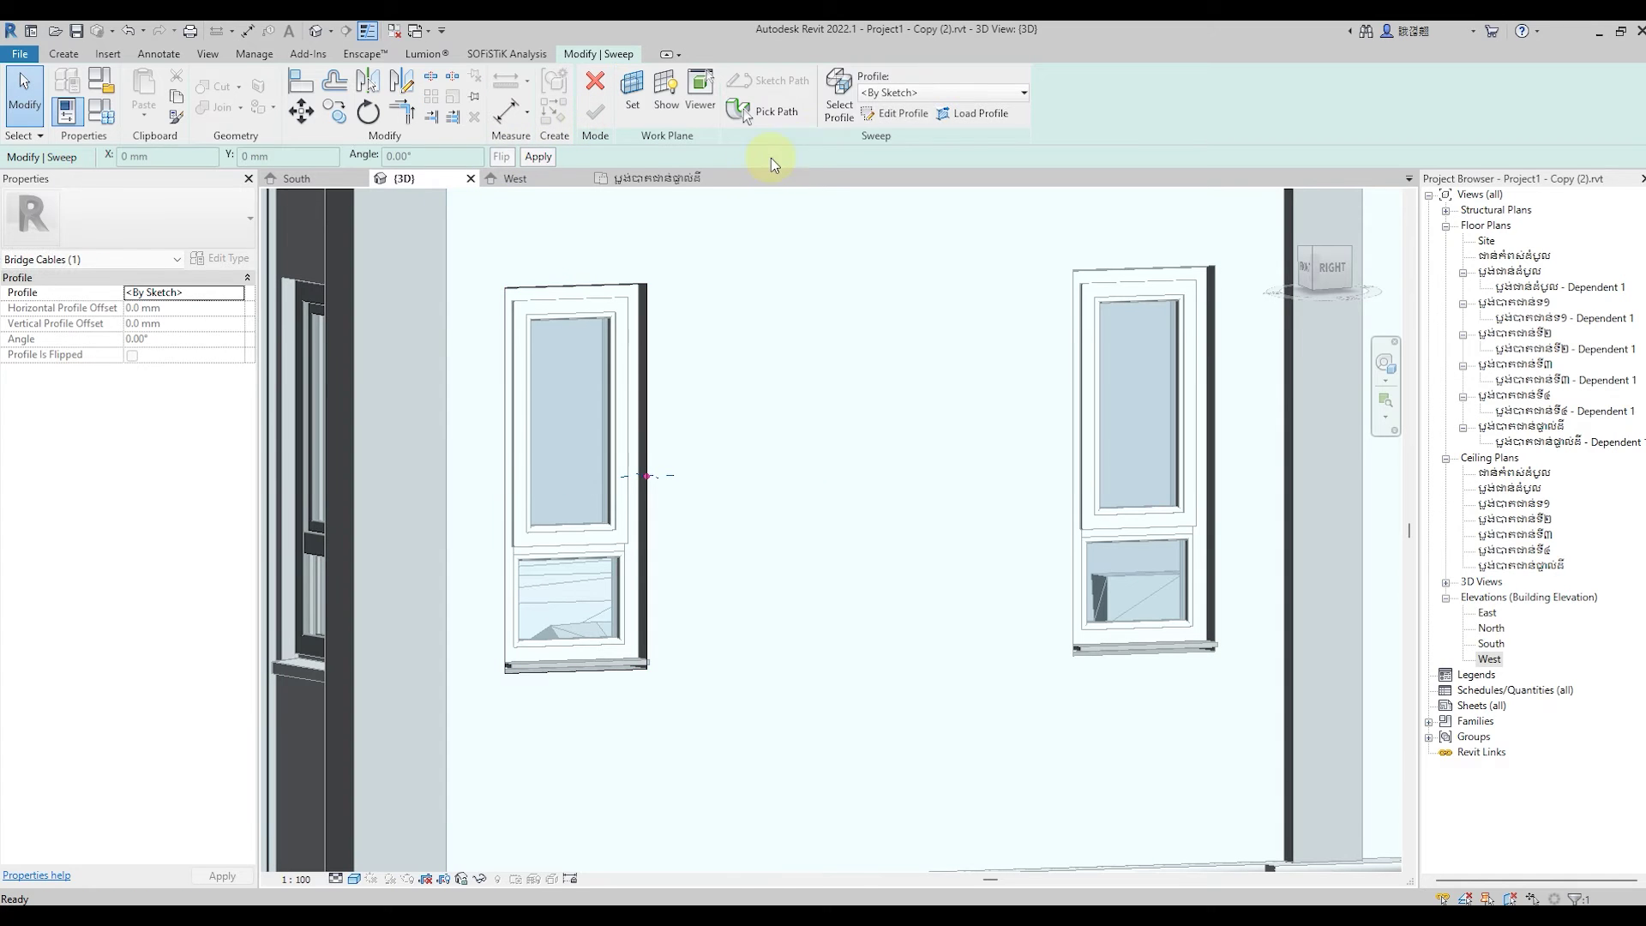
Edit the sweep profile and draw a rectangle starting at the wall endpoint.
click(883, 118)
scroll(677, 463, up, 2)
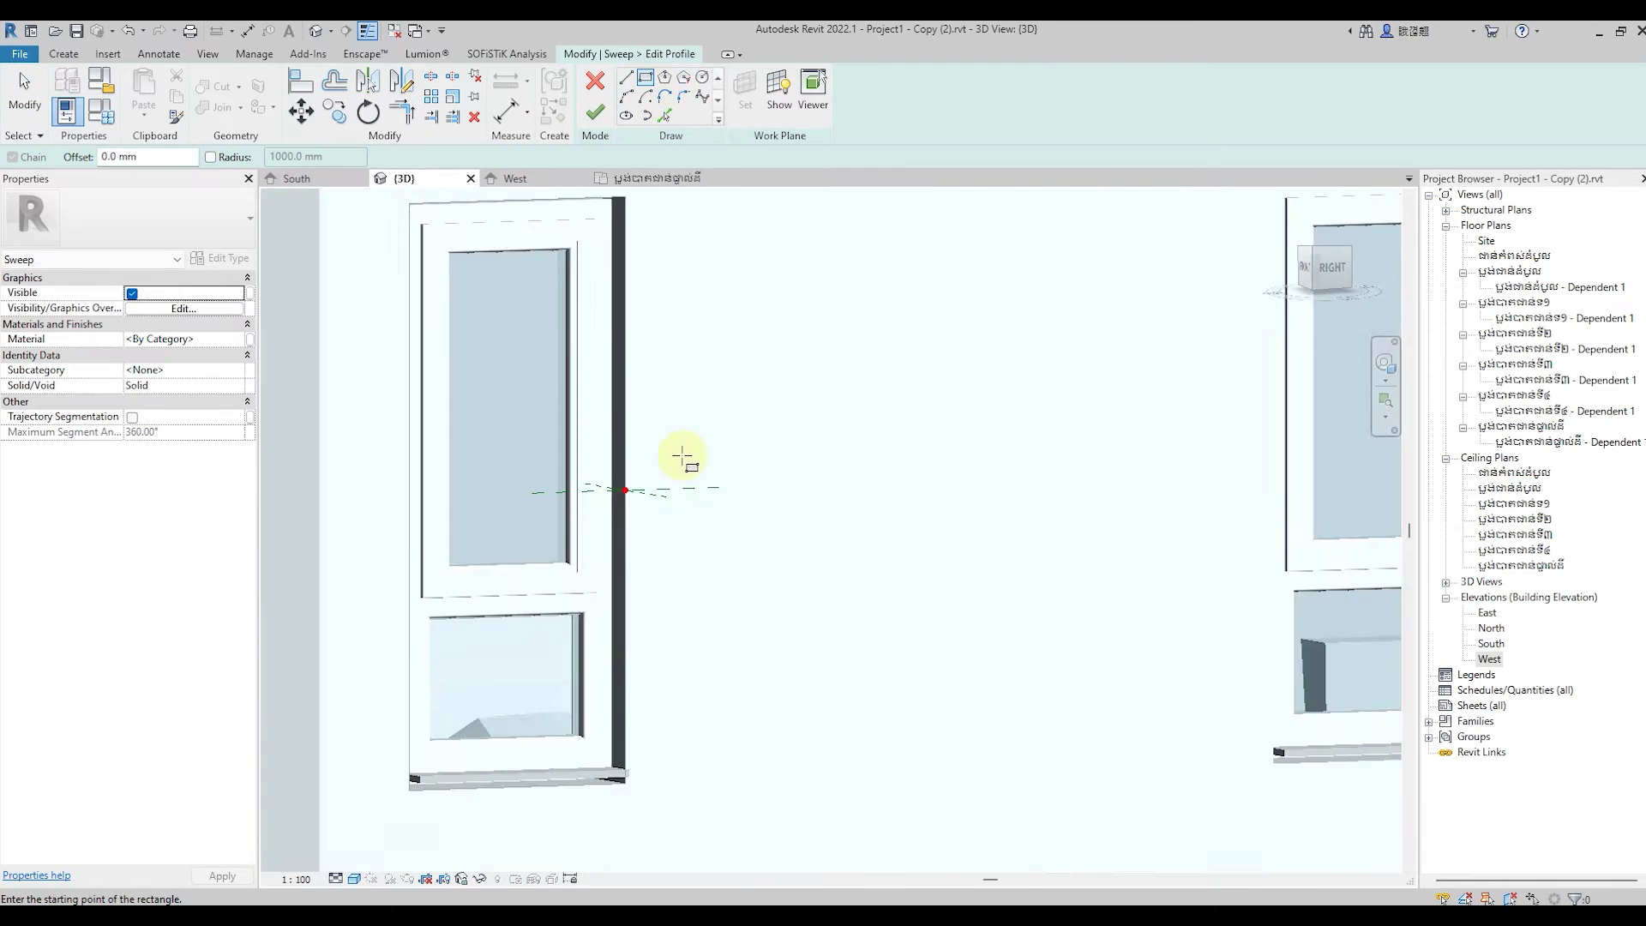
scroll(643, 477, up, 3)
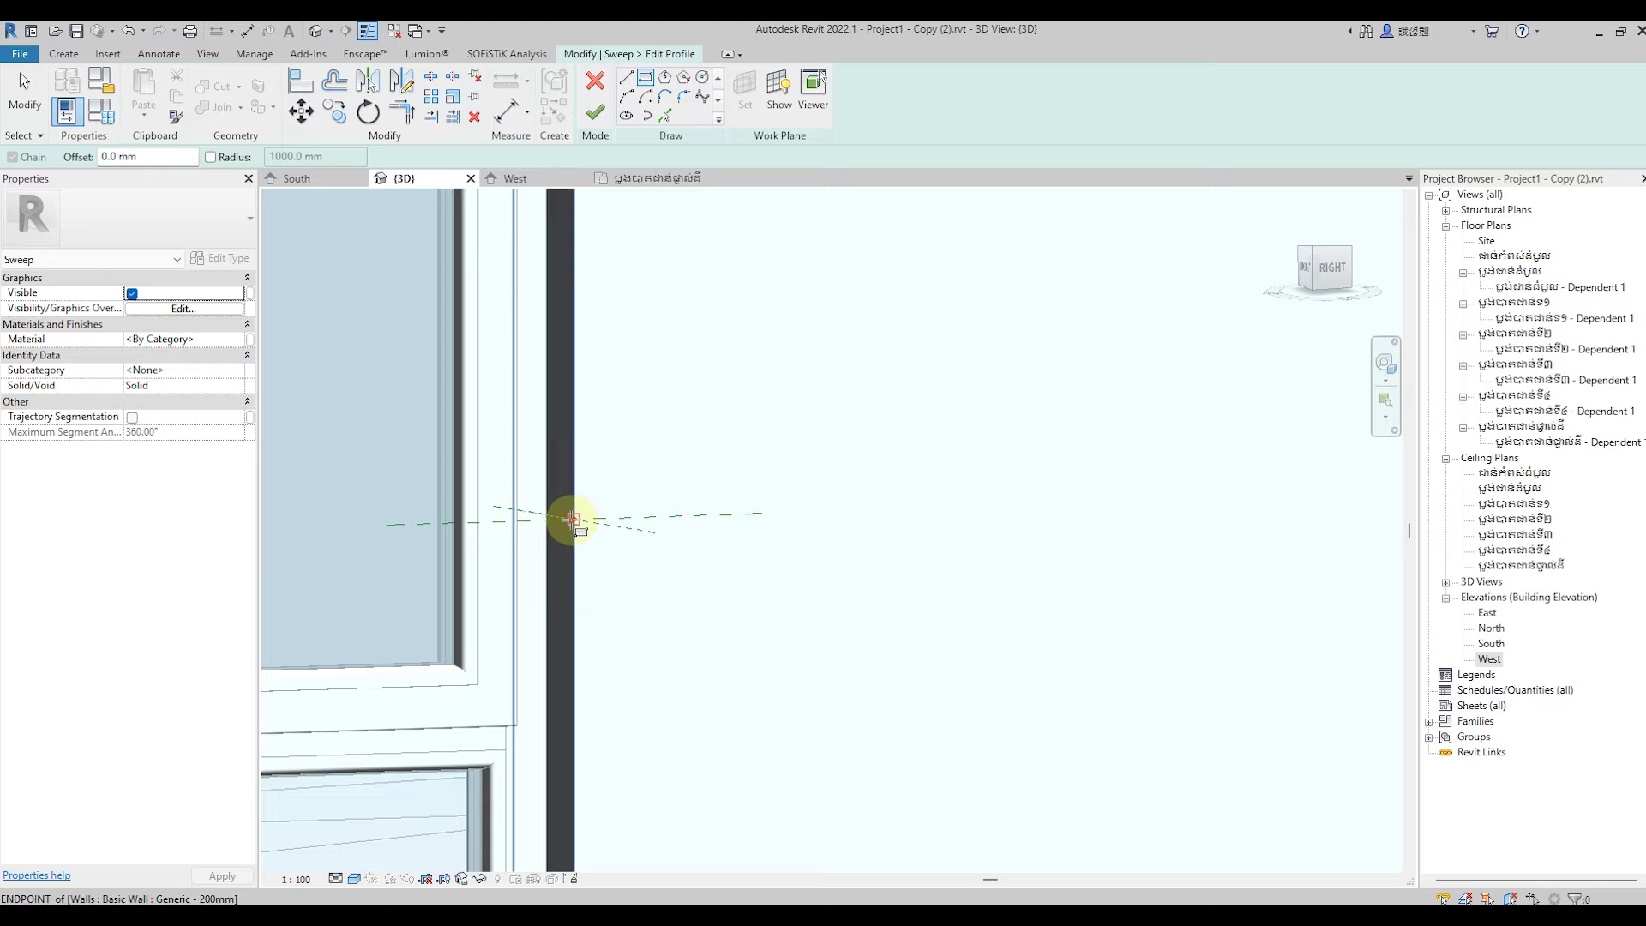
click(601, 513)
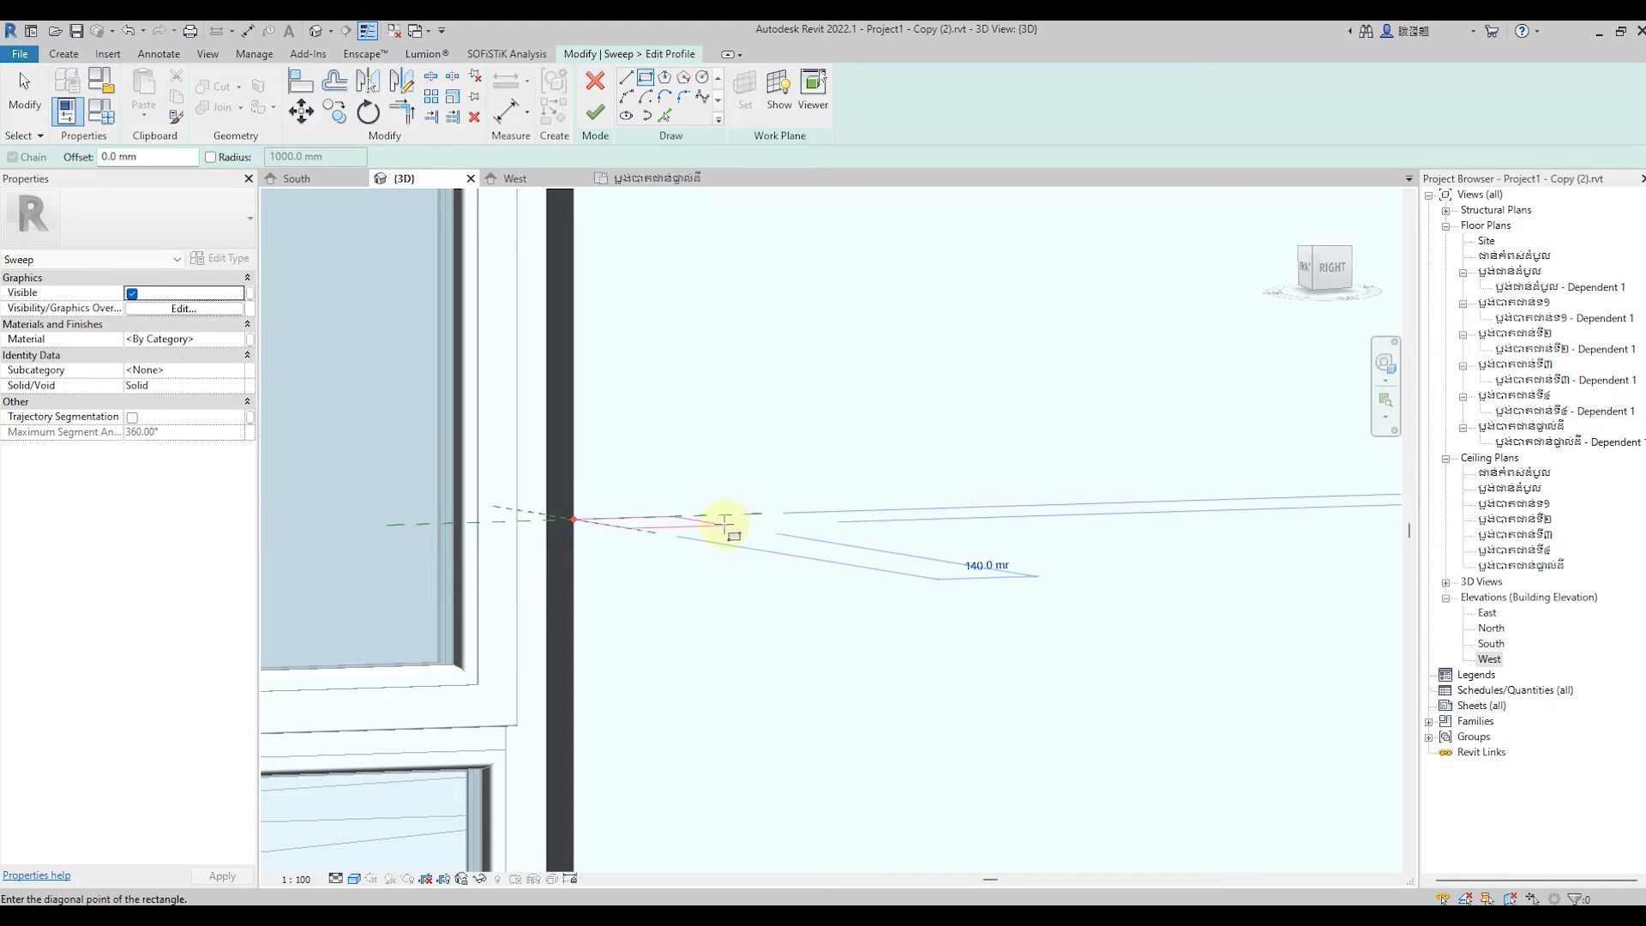
click(687, 526)
key(Escape)
key(Escape)
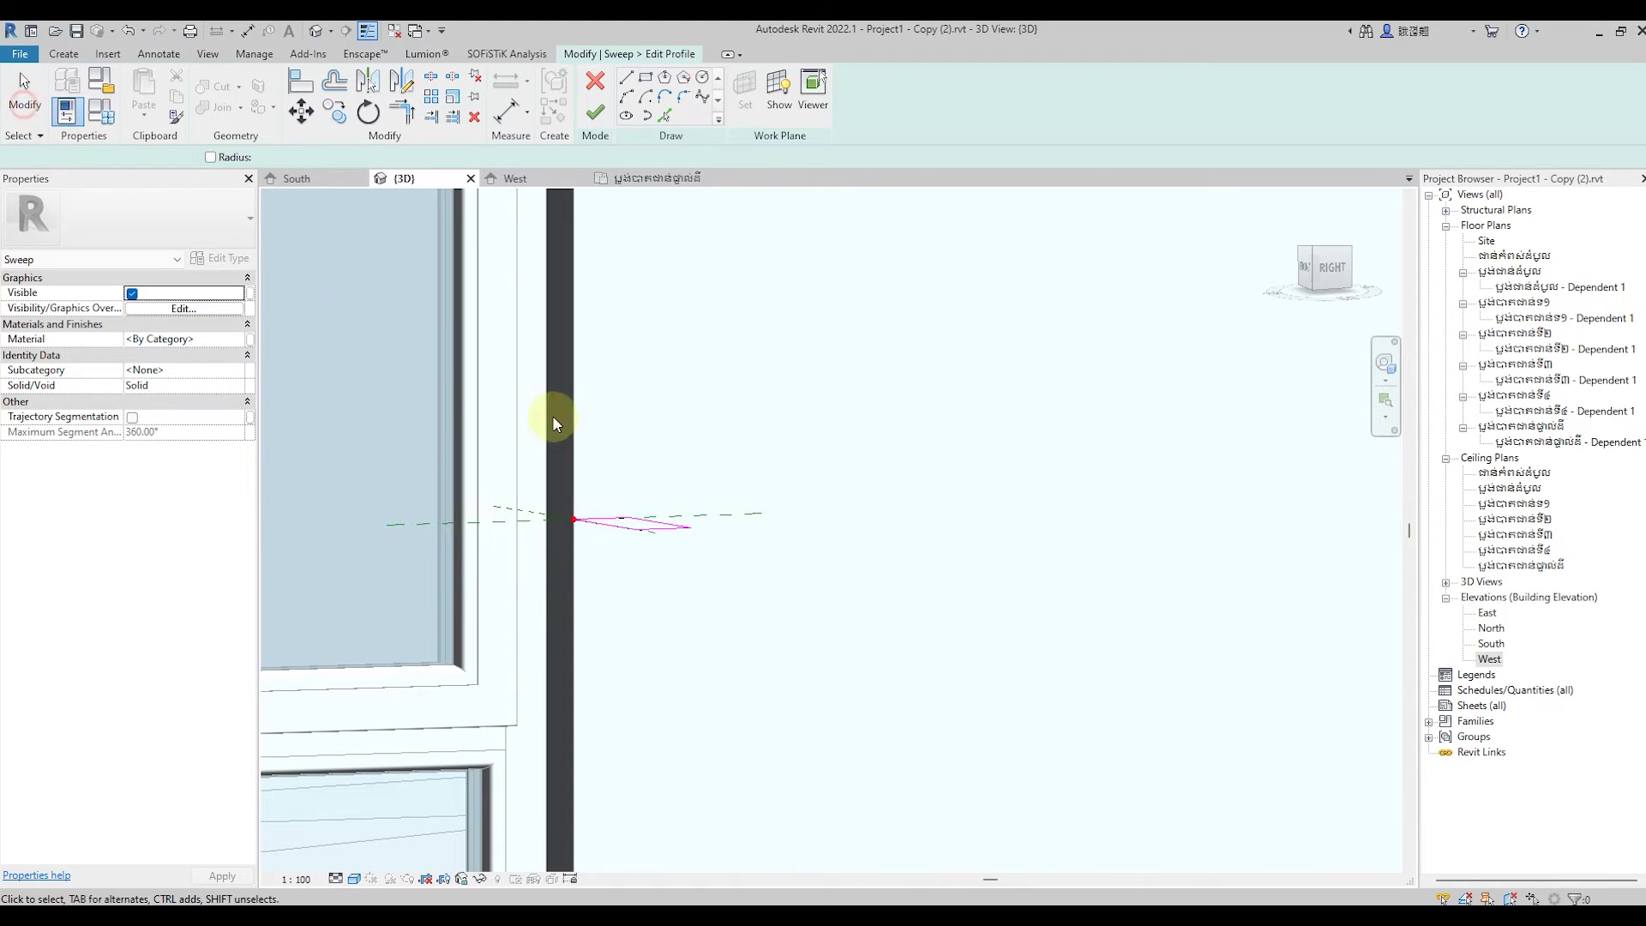
Shorten the profile rectangle's edges from 80 mm to 50 mm.
scroll(654, 543, up, 1)
scroll(654, 547, up, 2)
click(673, 597)
text(50)
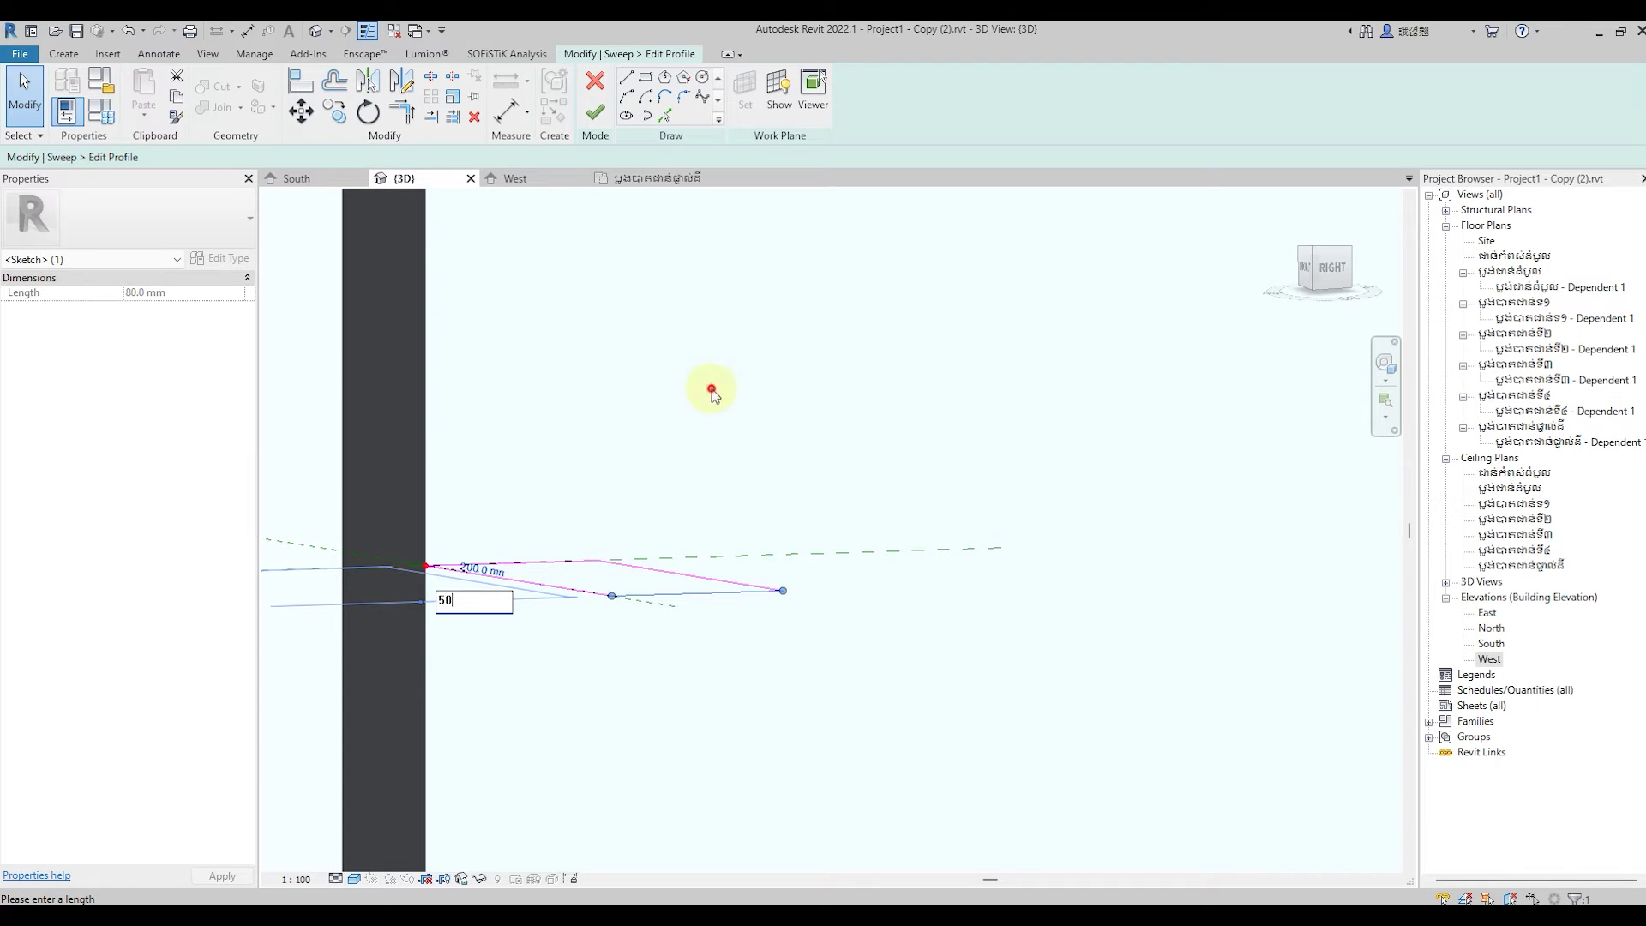
key(Return)
scroll(531, 539, up, 2)
click(677, 587)
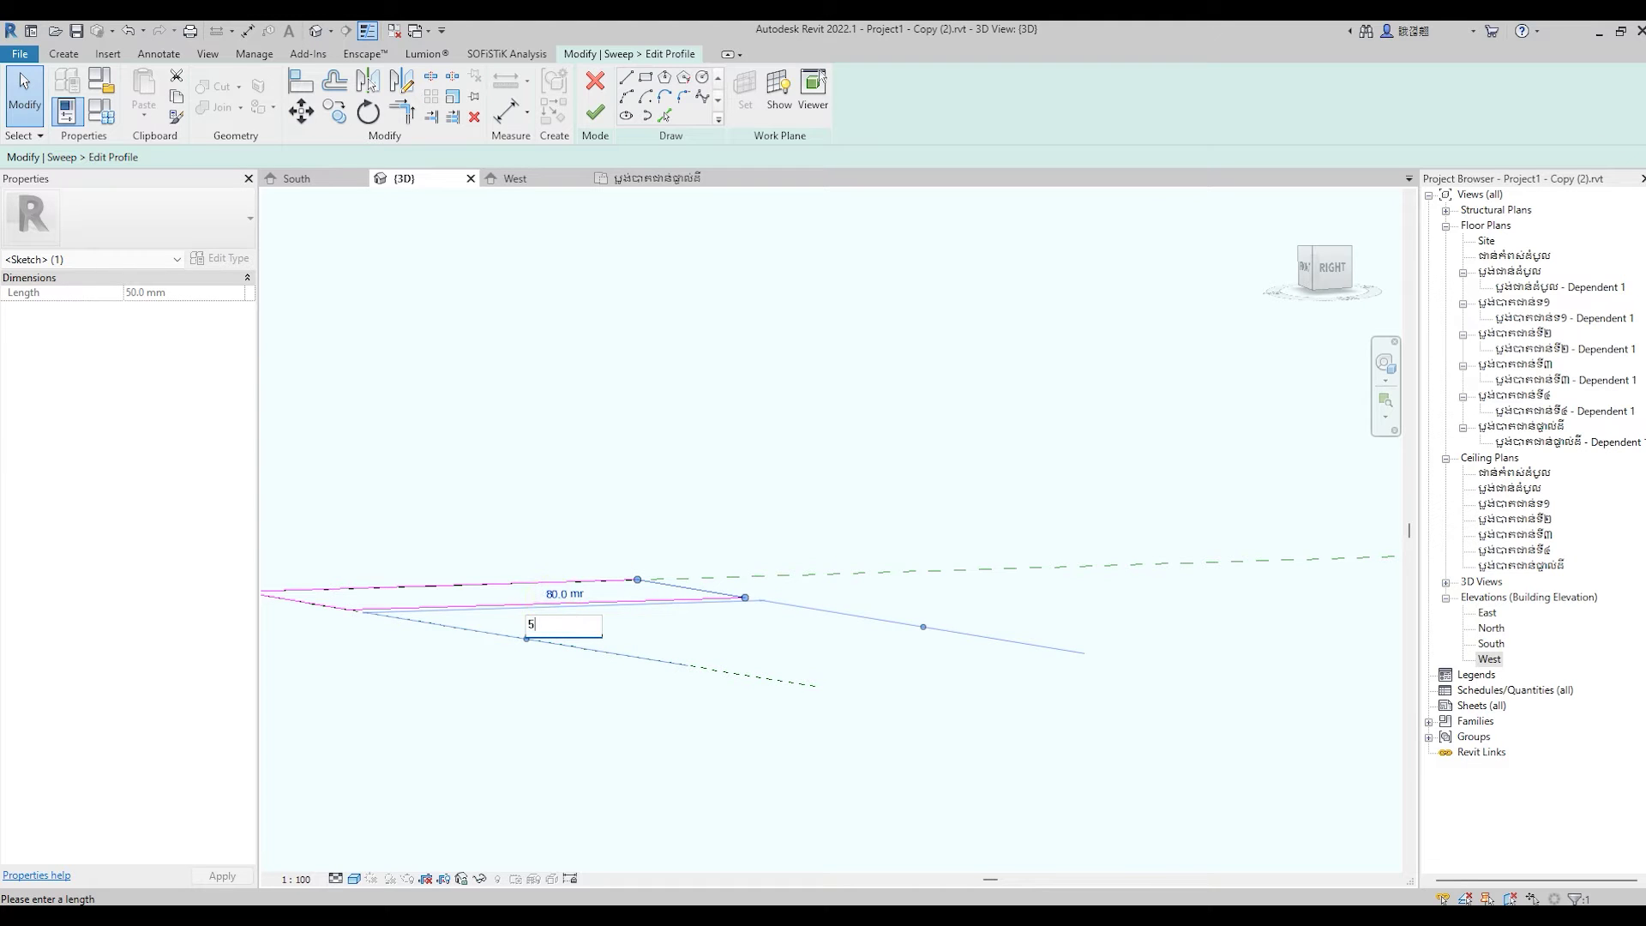
key(Return)
scroll(797, 607, down, 2)
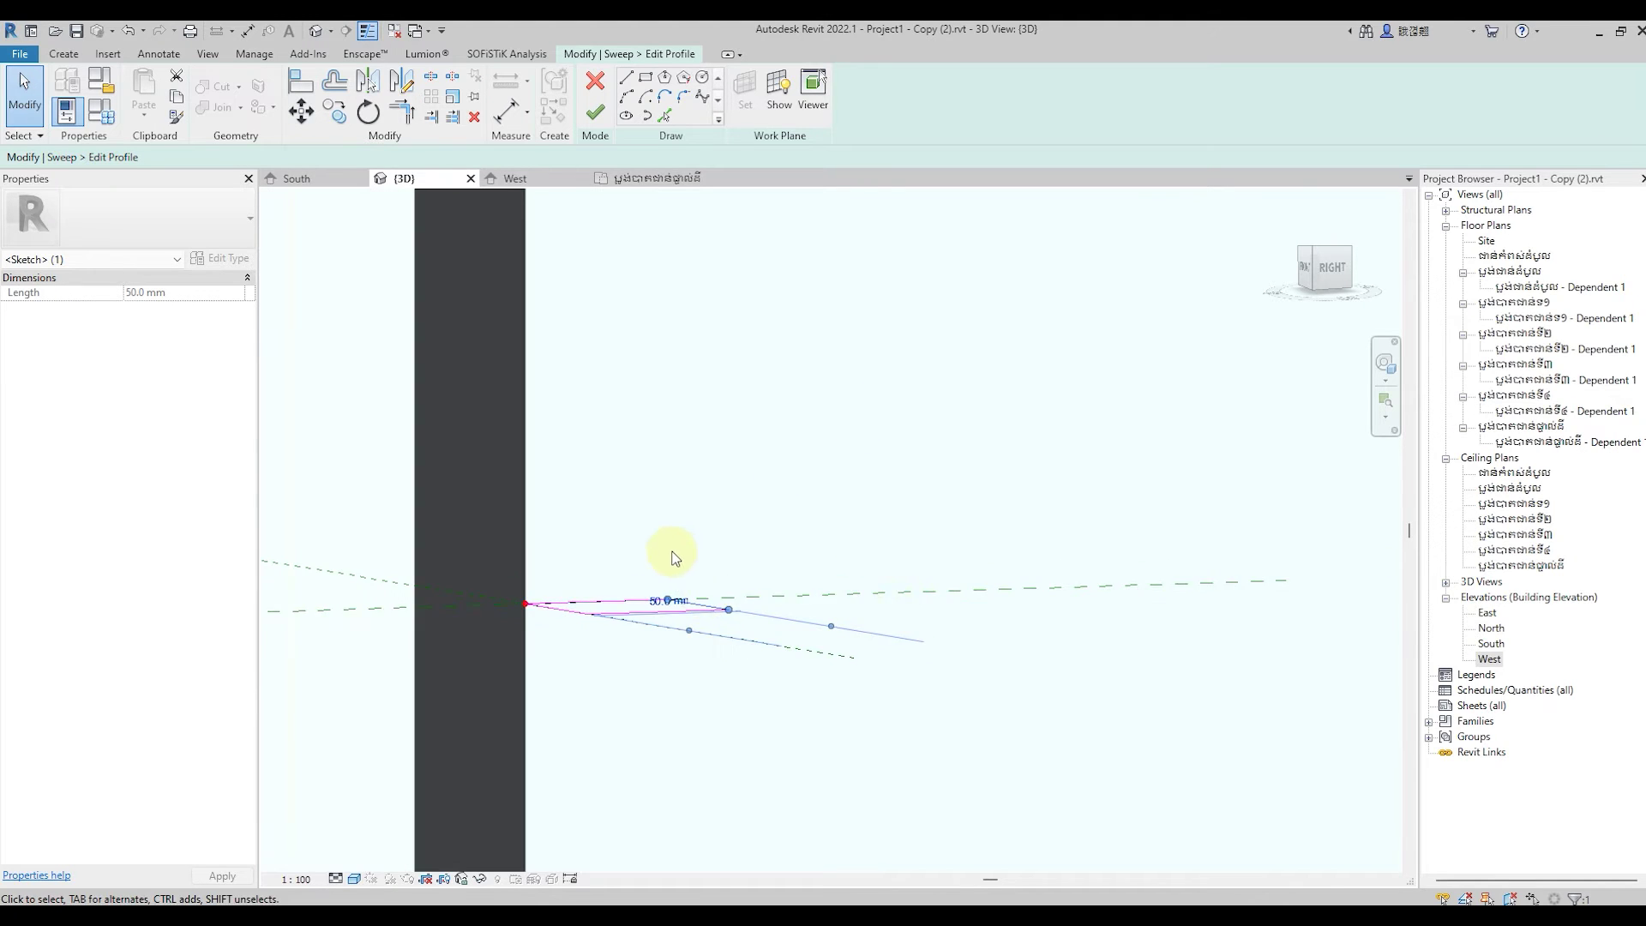
click(687, 683)
Re-centre the view on the window profile and switch to the Line draw tool.
scroll(699, 685, down, 3)
scroll(703, 685, down, 2)
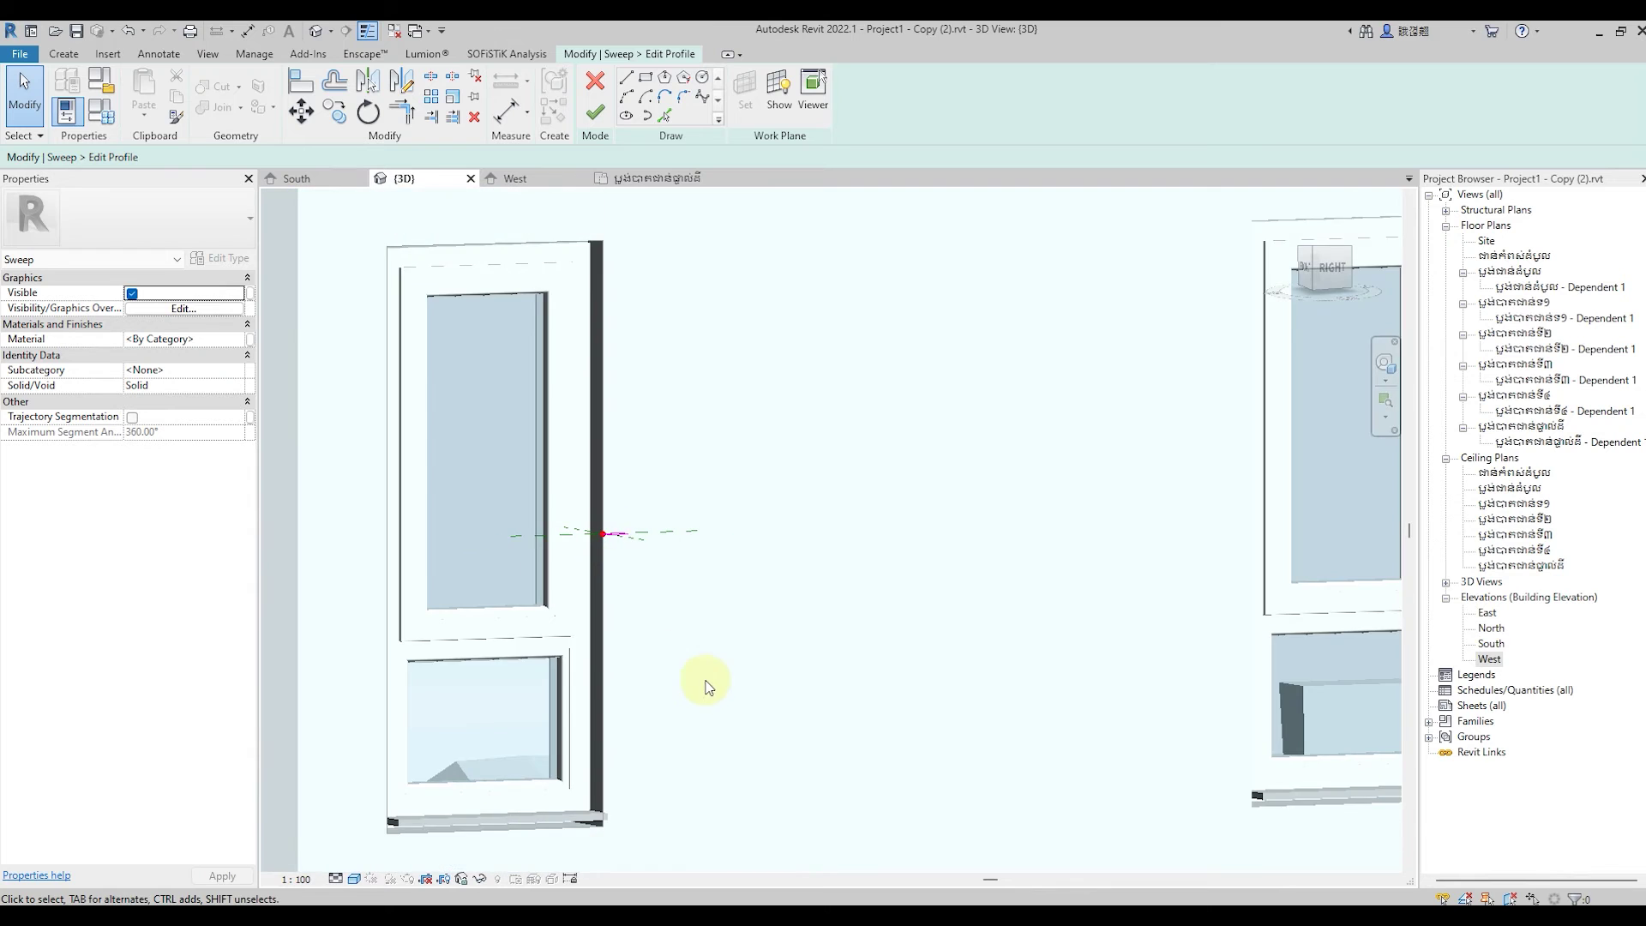
middle_drag(706, 686, 784, 782)
scroll(562, 538, down, 3)
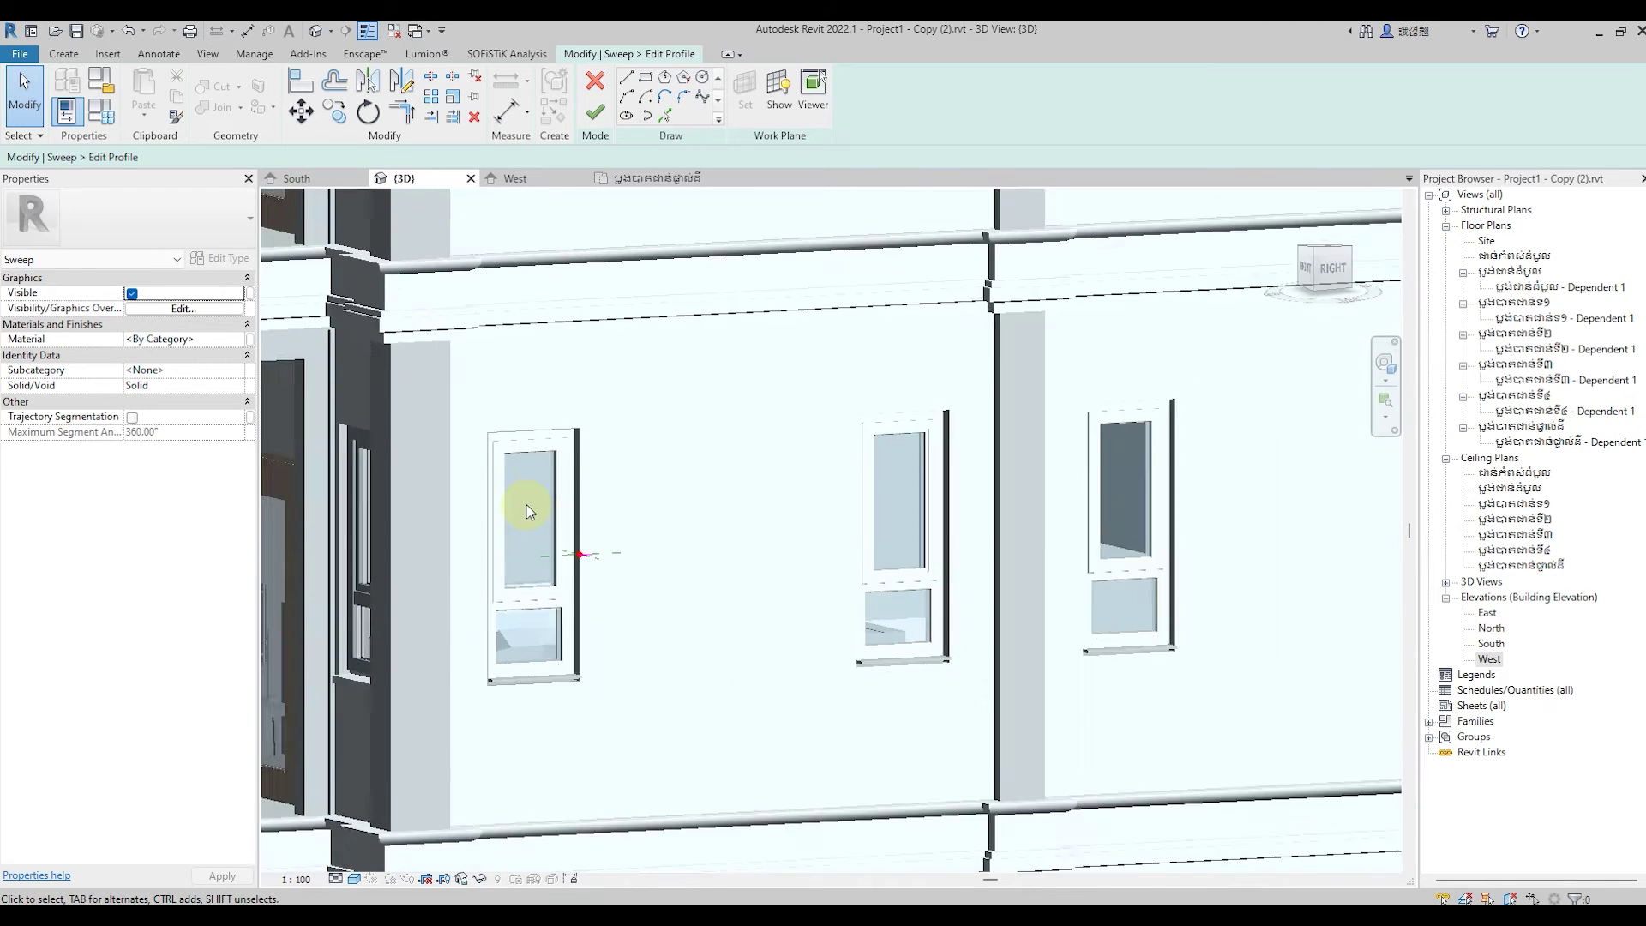
scroll(699, 724, down, 2)
scroll(724, 735, down, 2)
scroll(724, 735, down, 1)
scroll(734, 577, up, 1)
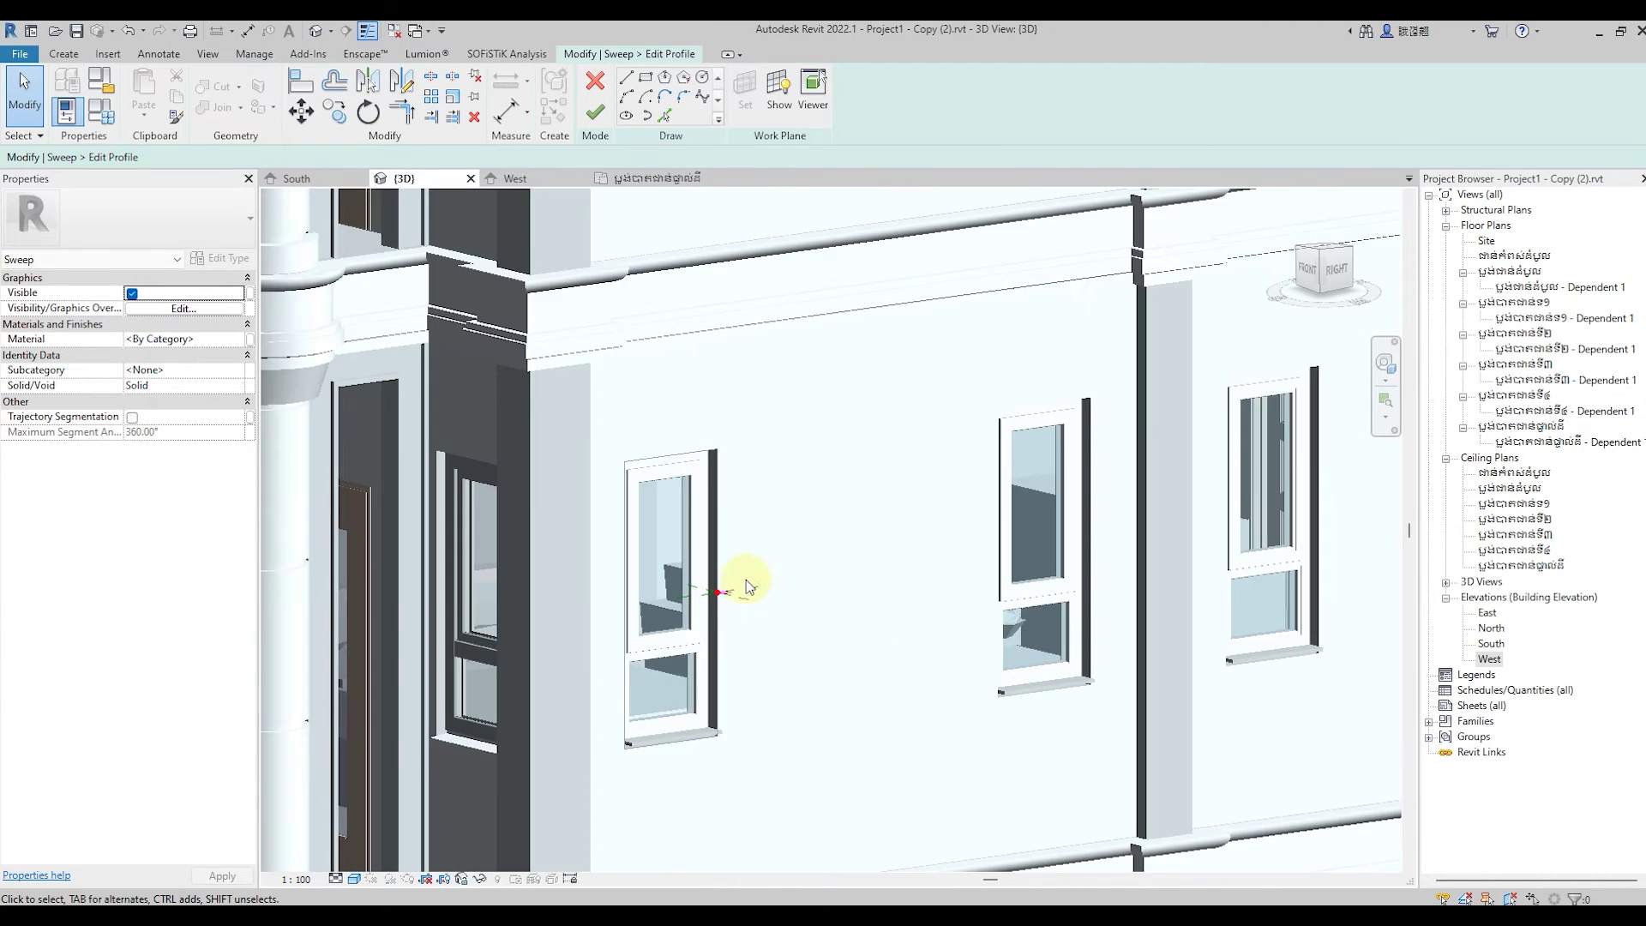
scroll(643, 577, up, 3)
scroll(632, 588, up, 2)
scroll(630, 590, up, 2)
scroll(631, 590, up, 2)
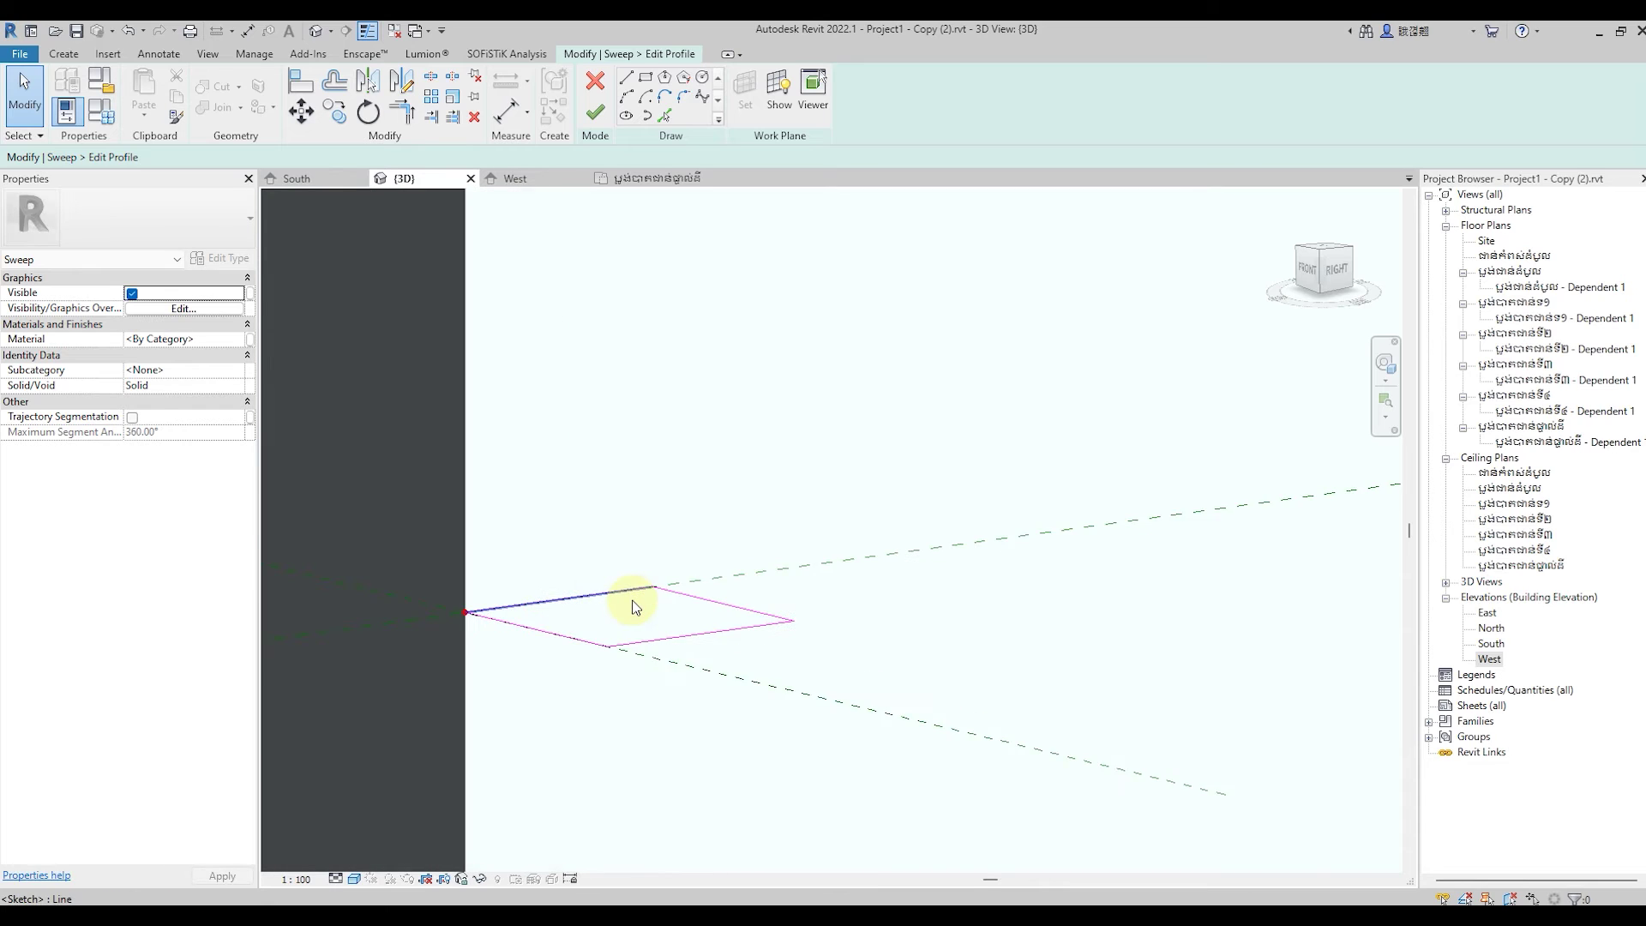
scroll(628, 594, up, 1)
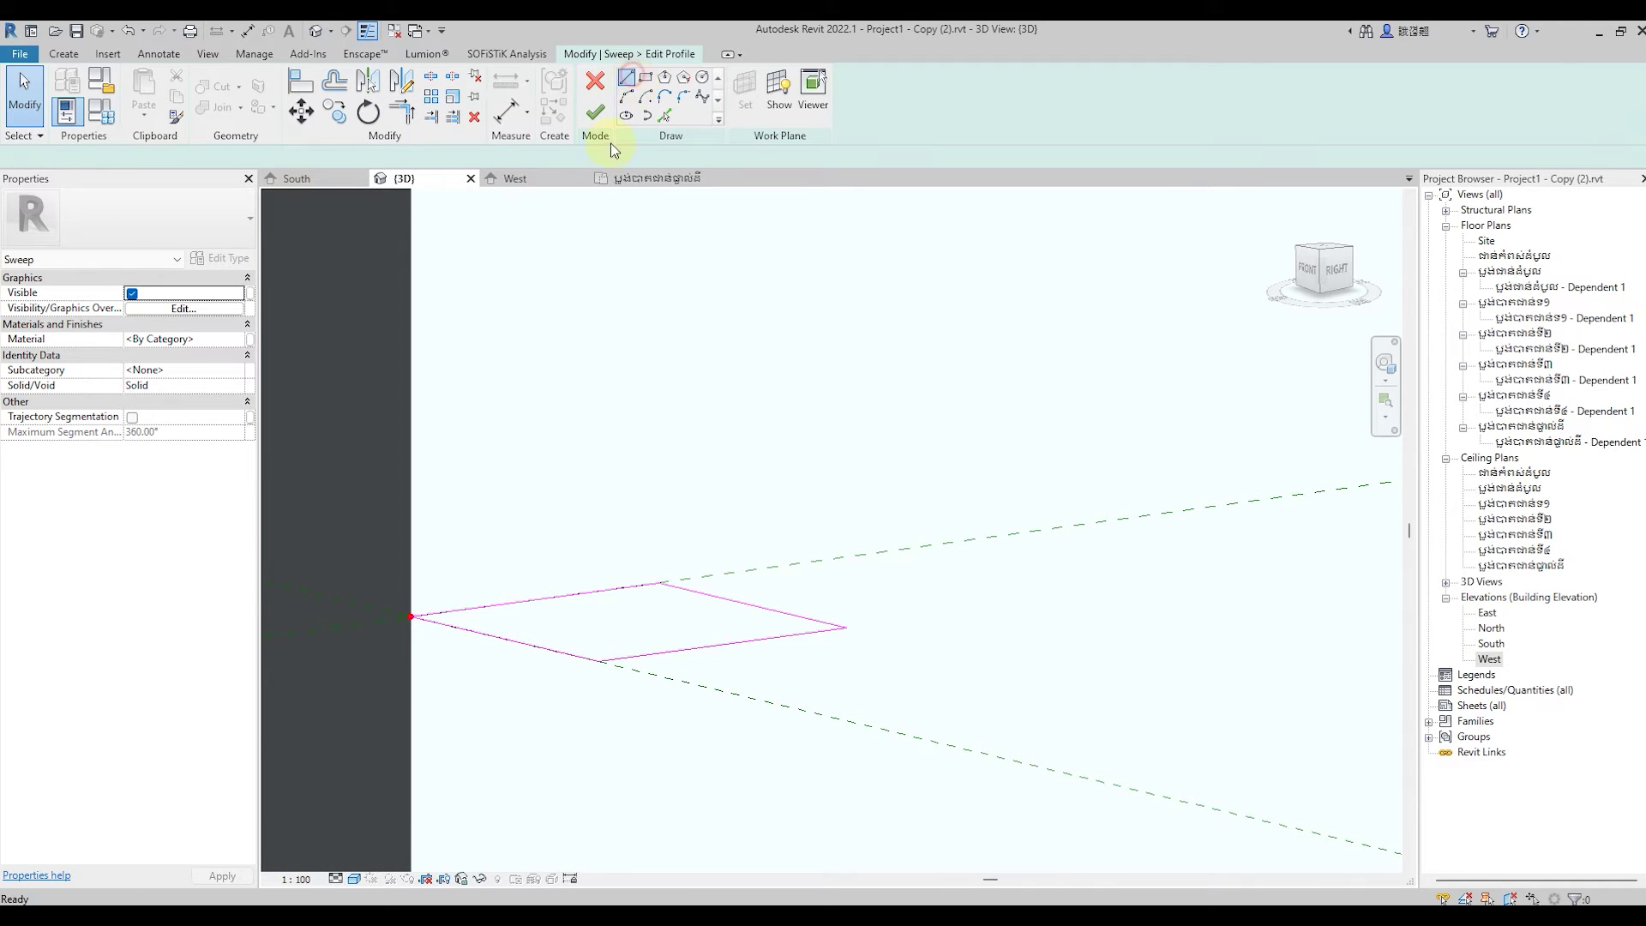
click(627, 78)
scroll(612, 540, up, 1)
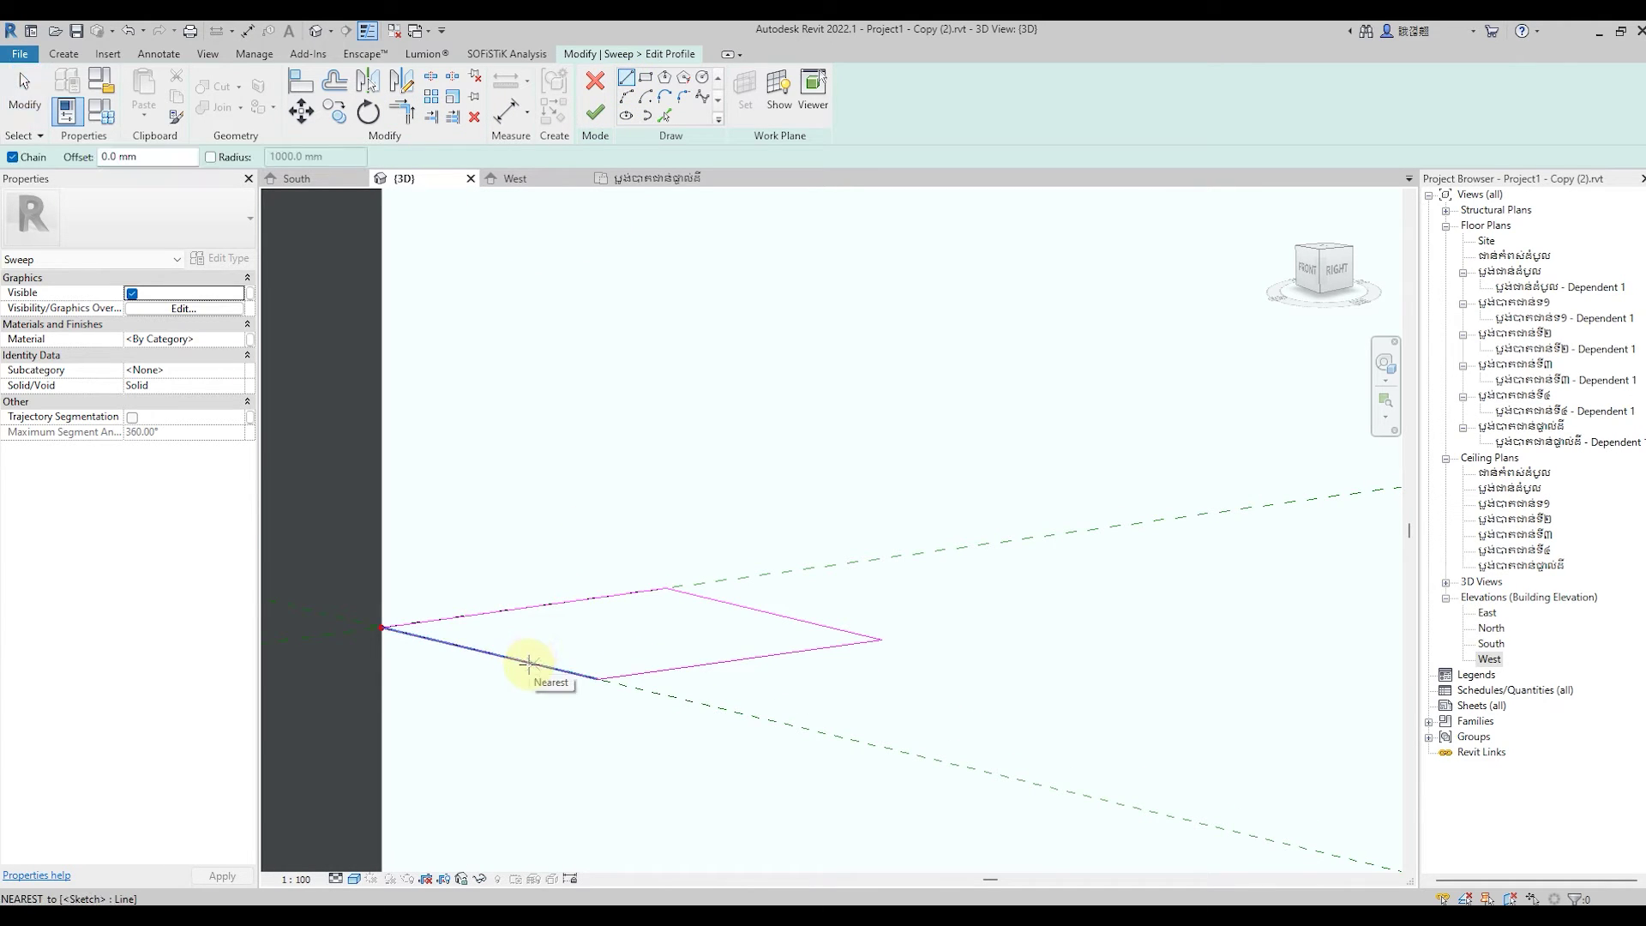
Add a 30 mm stepped segment to the profile, trim its corner with TR, and finish the sweep.
click(609, 622)
text(30)
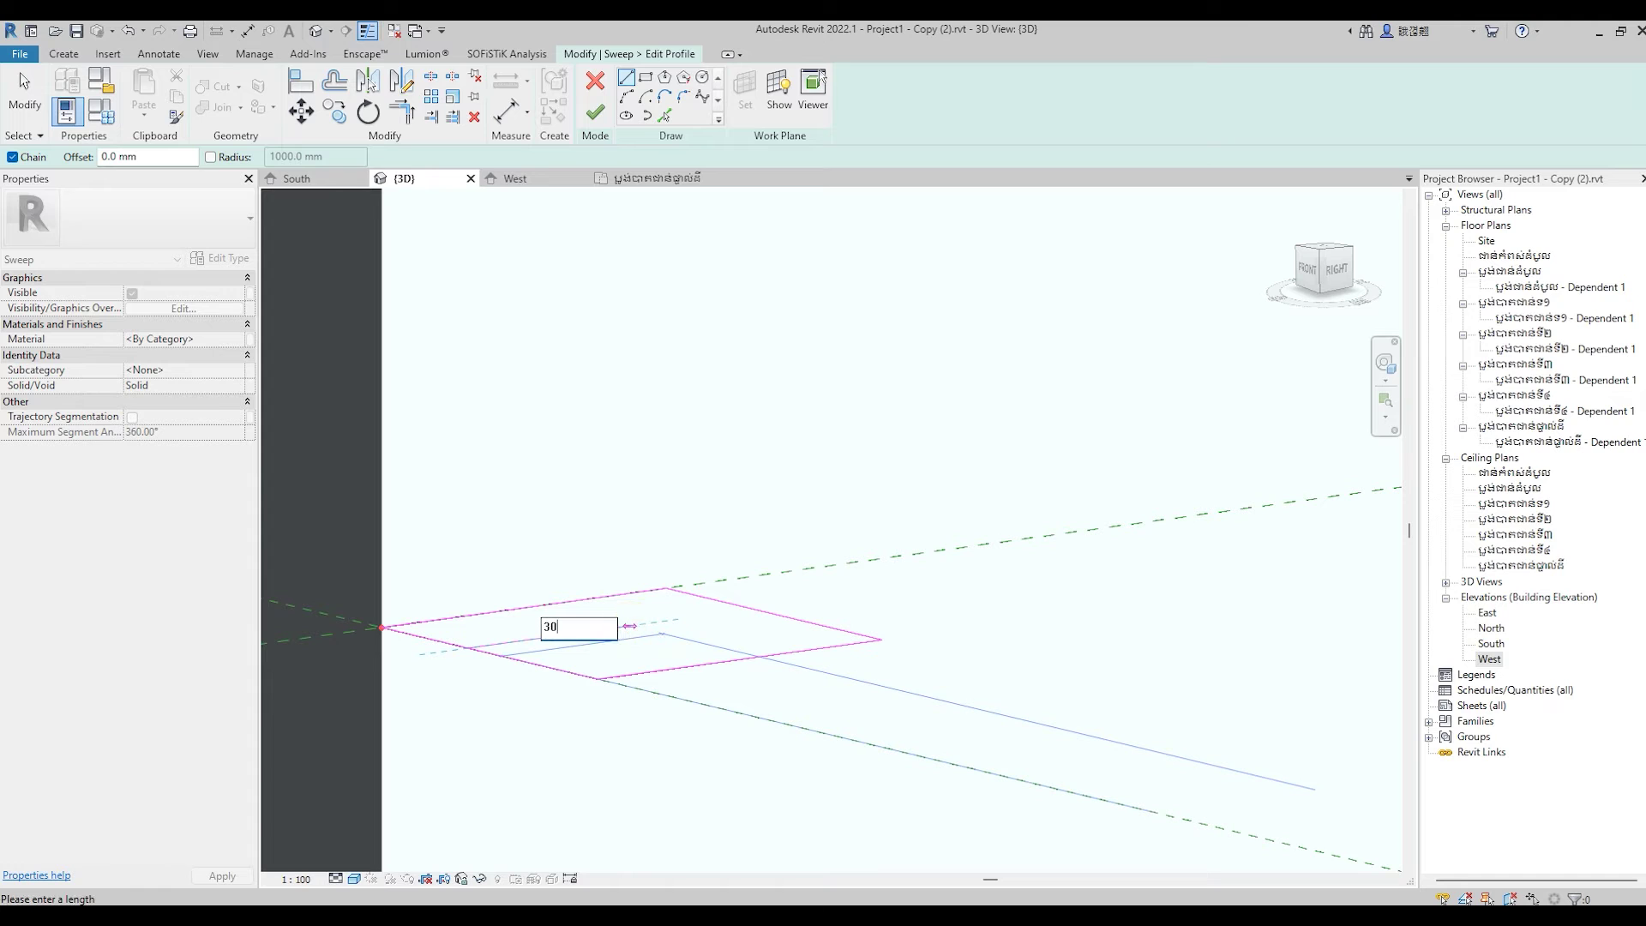
key(Return)
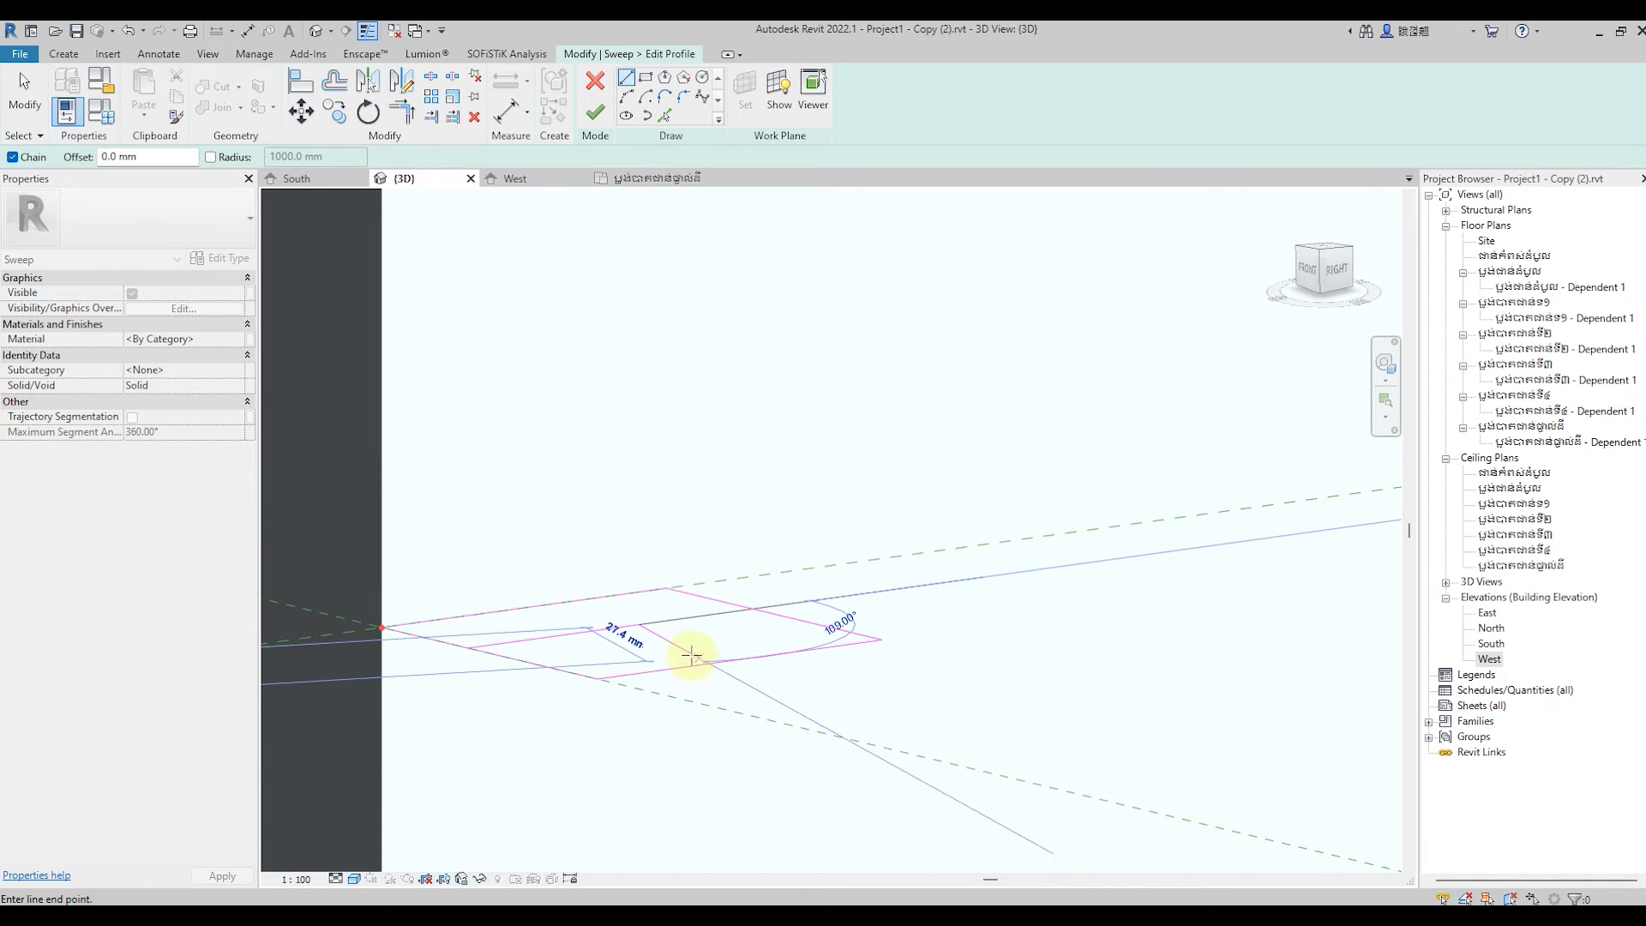
click(699, 639)
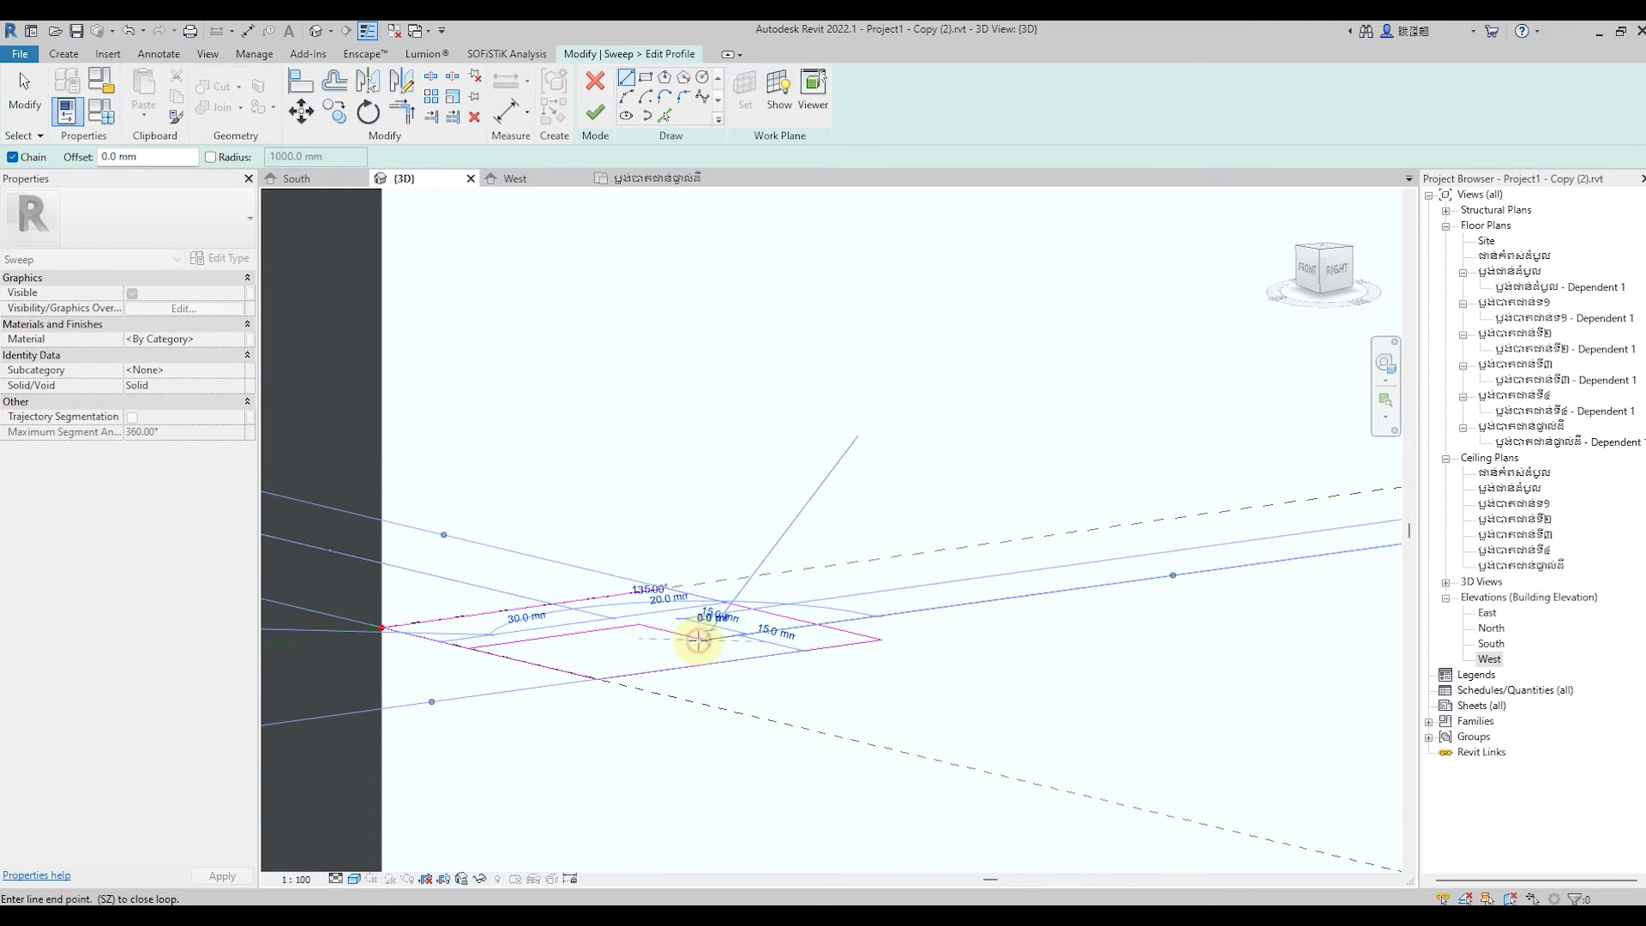
key(t)
key(r)
click(441, 642)
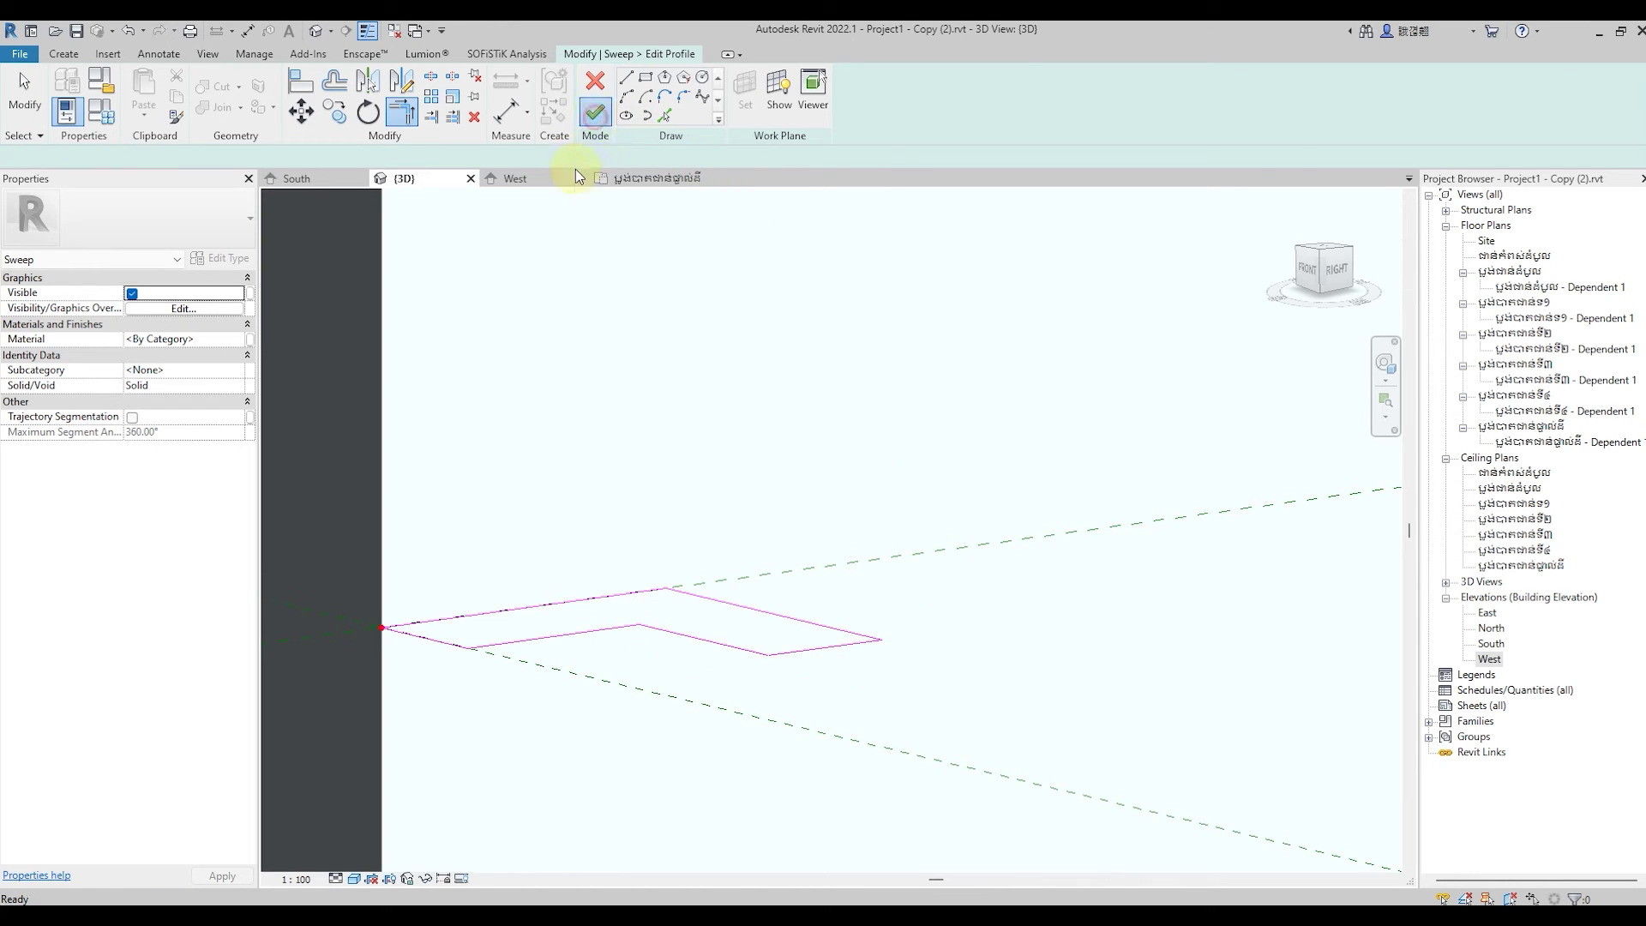
click(595, 113)
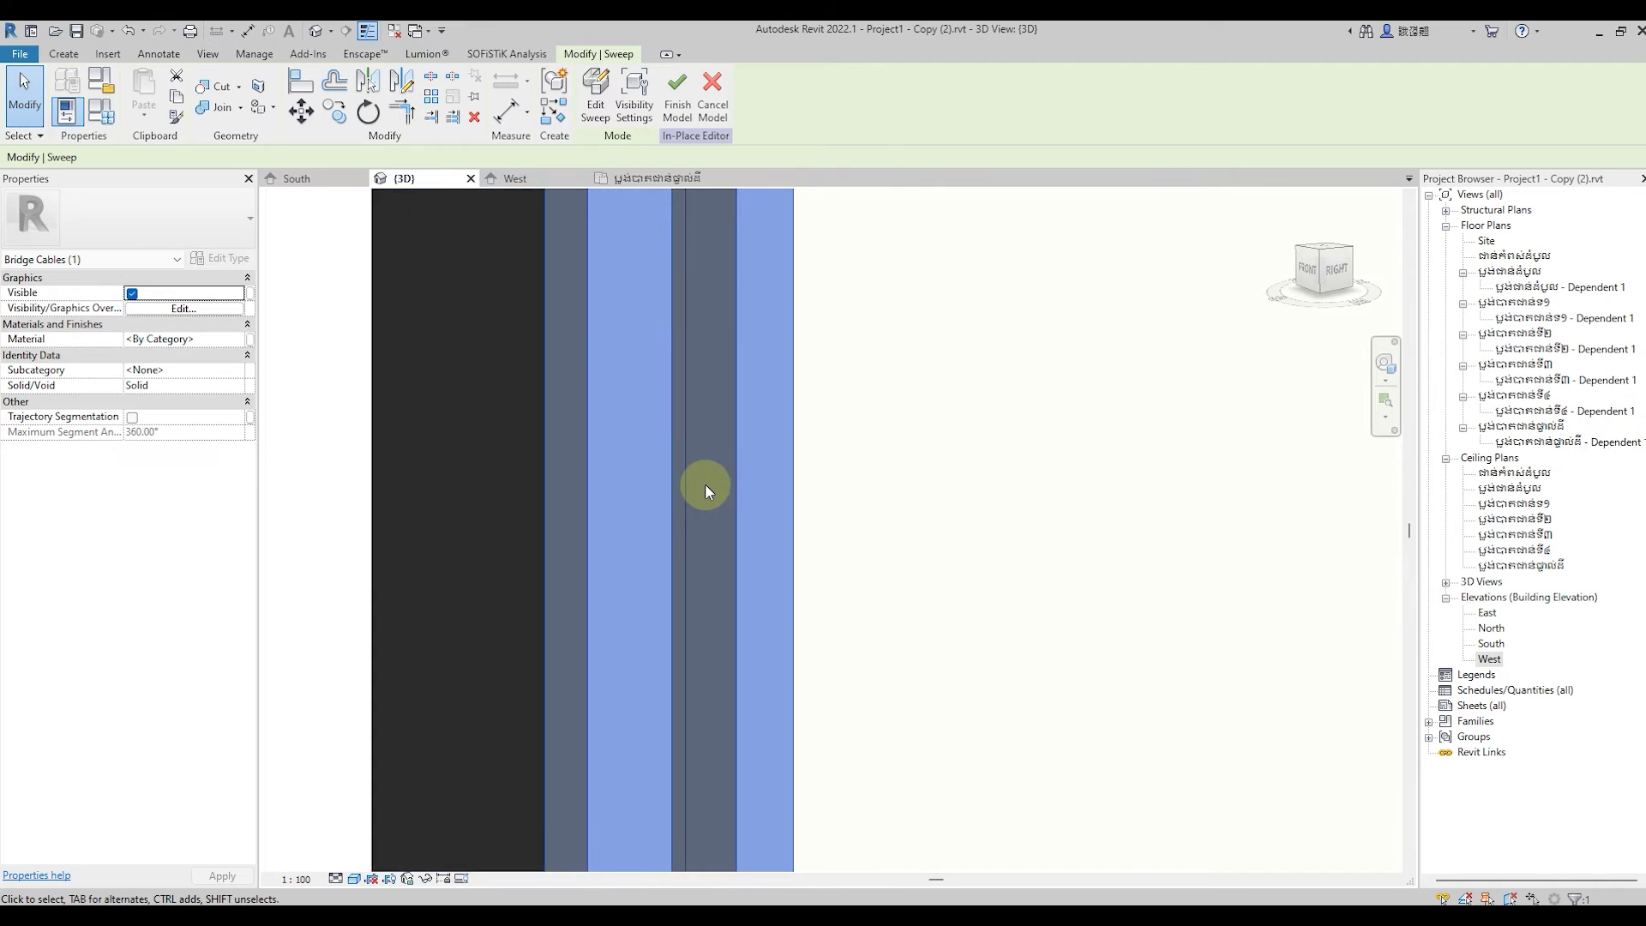
Give the window-frame sweep the Asphalt, Bitumen material and finish the in-place model.
scroll(704, 484, down, 3)
scroll(704, 484, down, 3)
scroll(704, 484, down, 3)
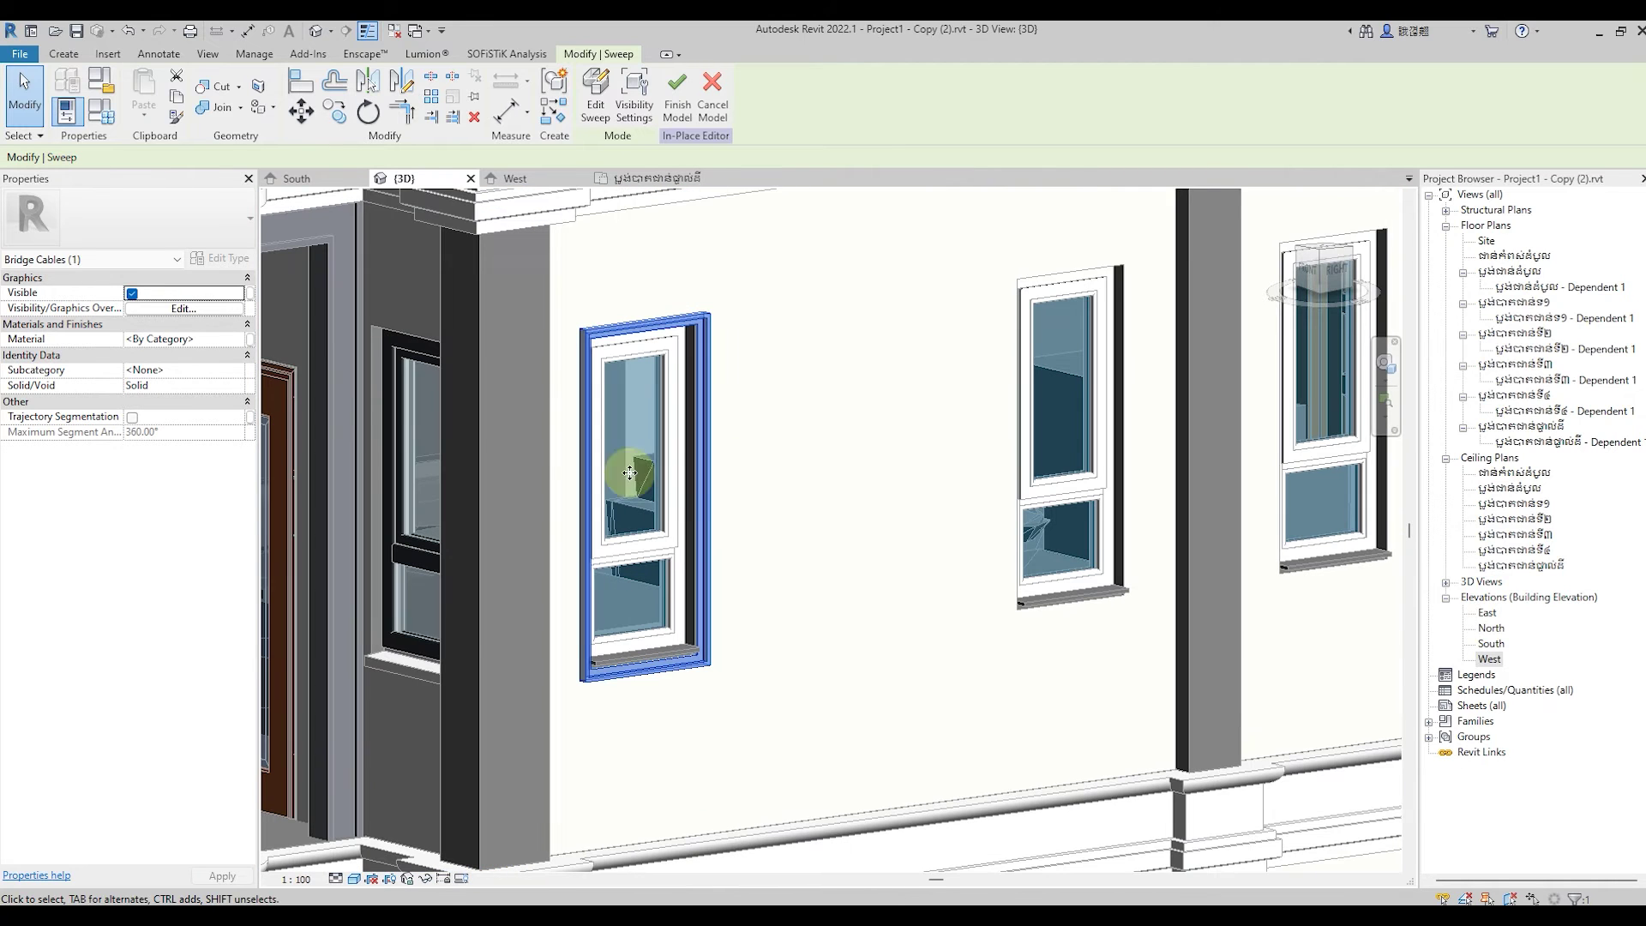
click(249, 340)
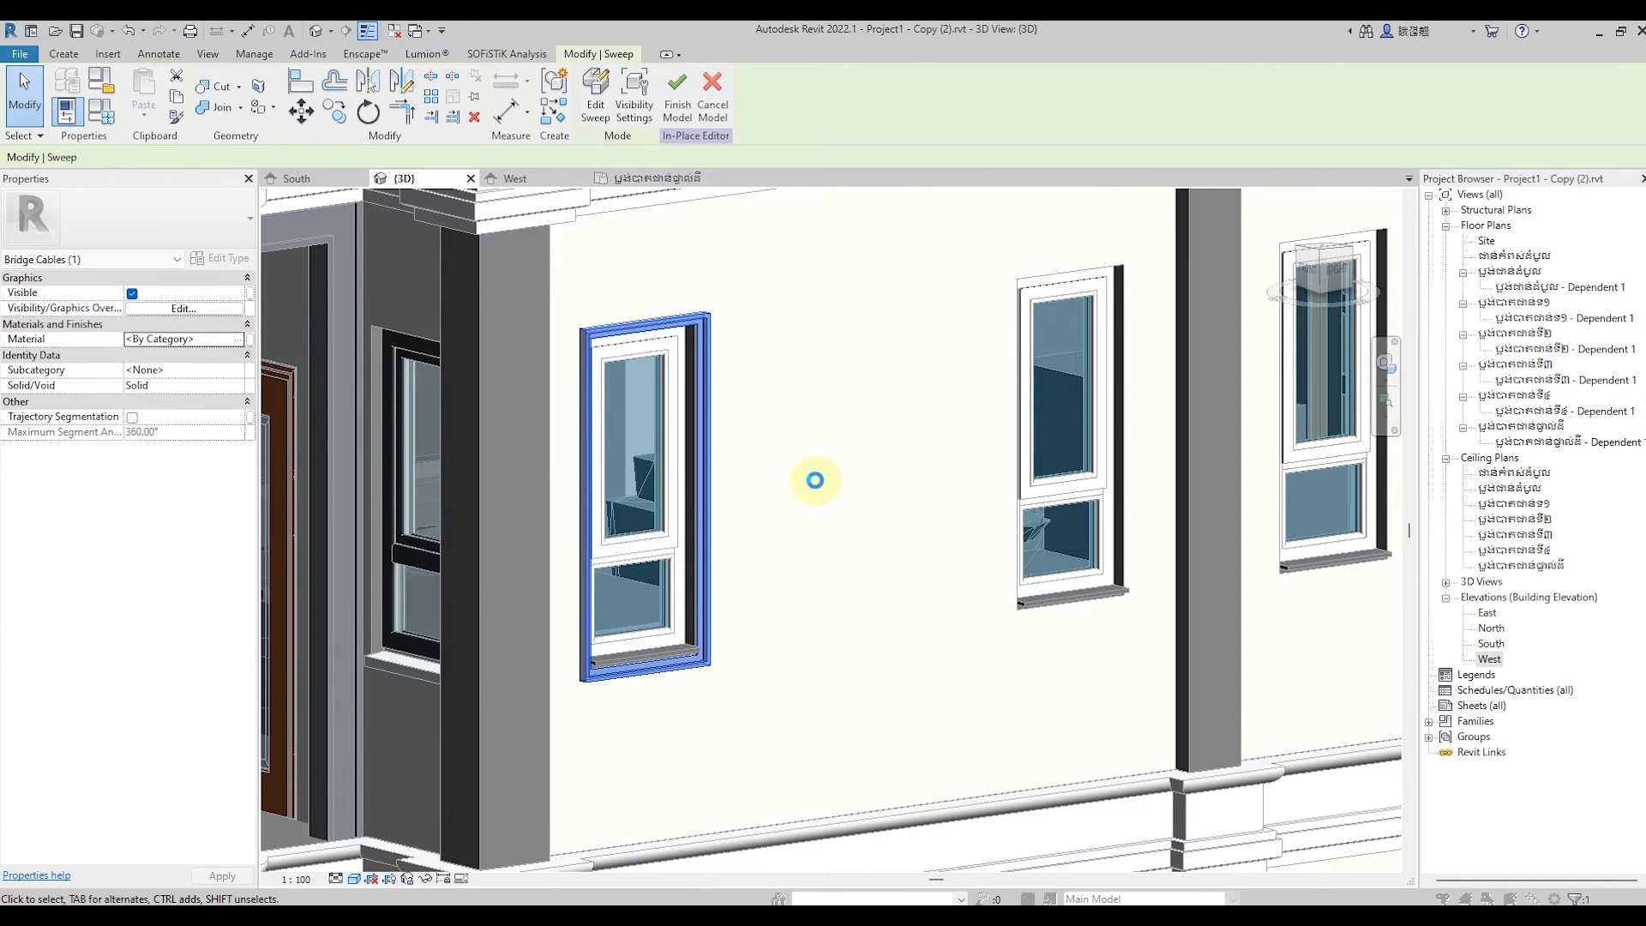
scroll(817, 480, down, 1)
click(1353, 586)
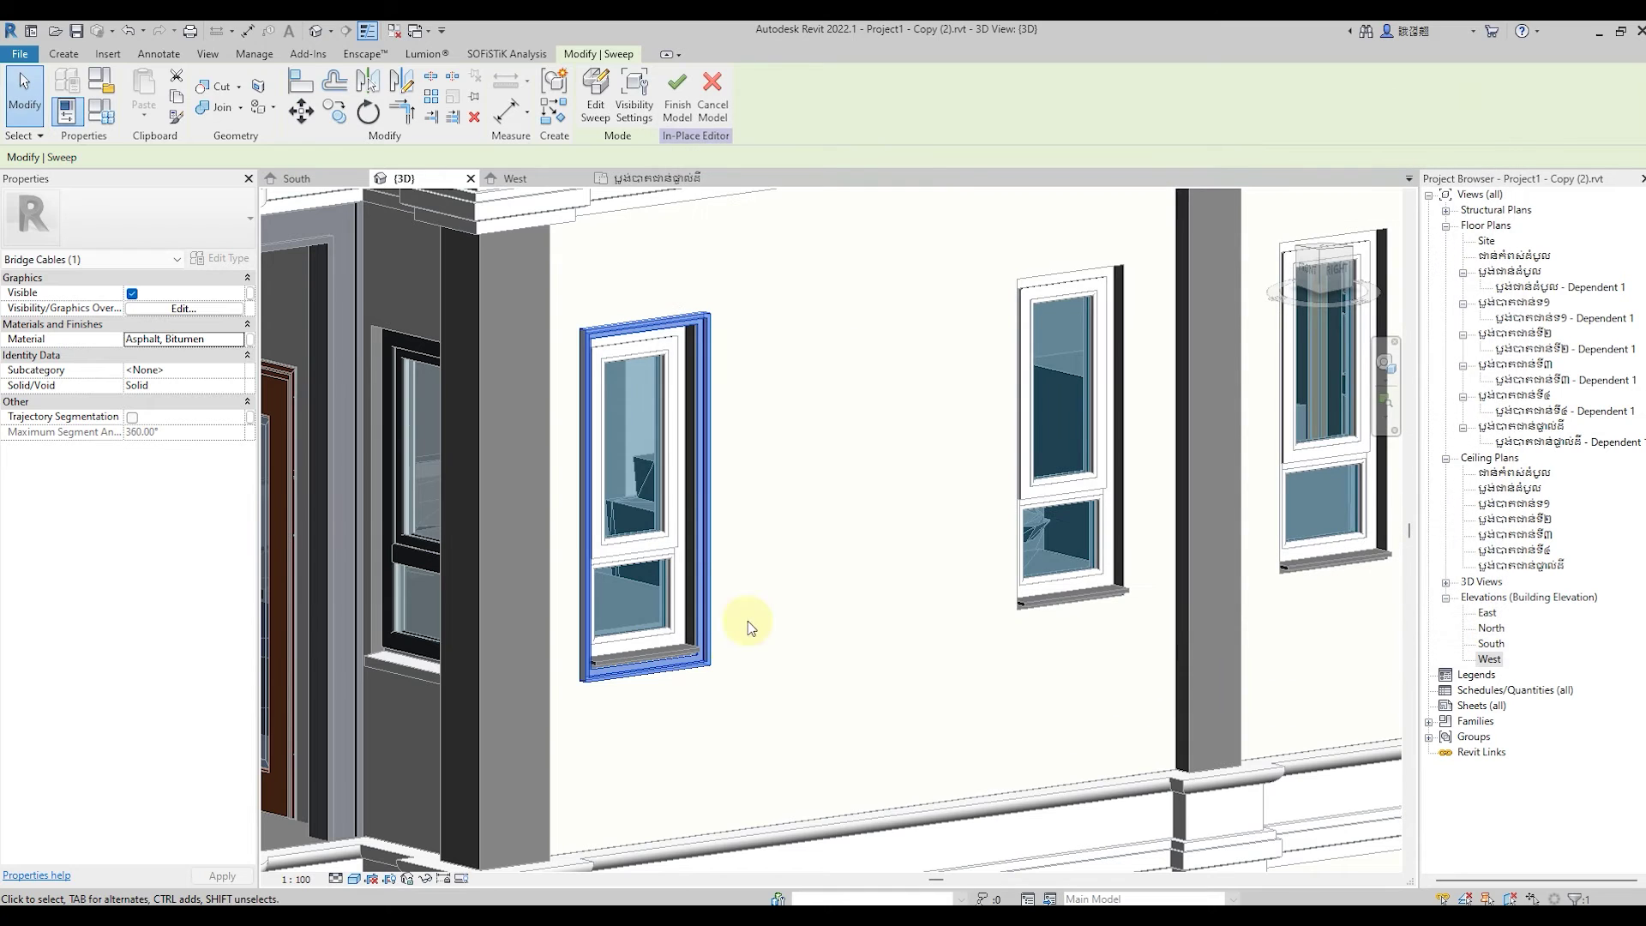
click(677, 94)
Open the West elevation, then switch to the East elevation view.
scroll(590, 615, down, 5)
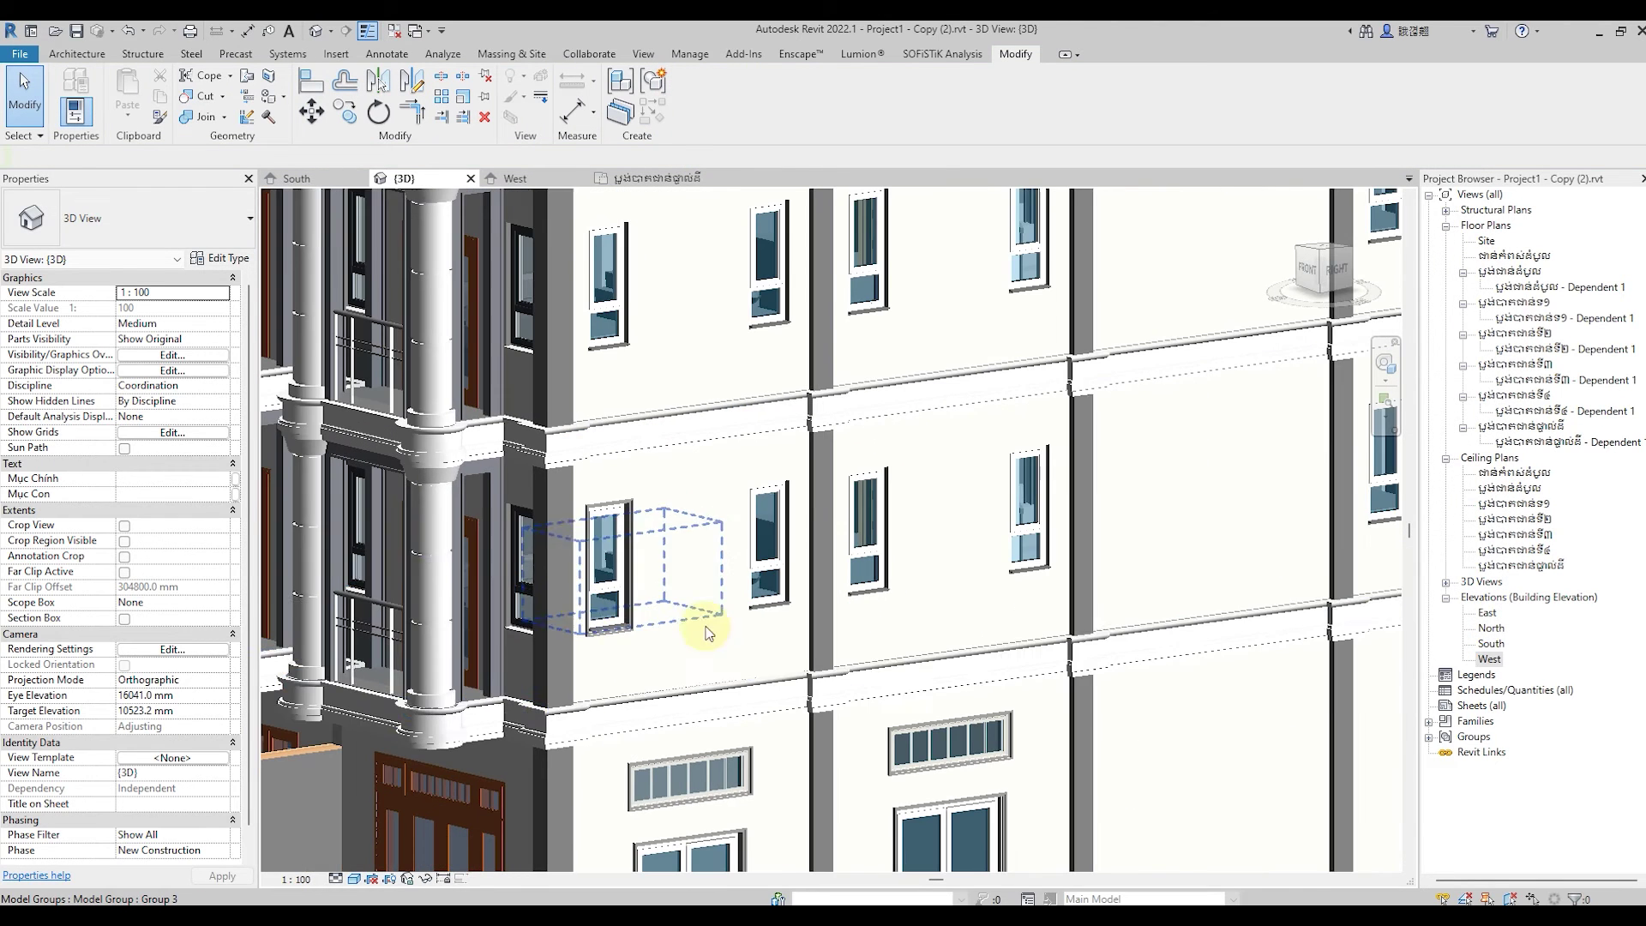
scroll(698, 632, up, 2)
double_click(1500, 665)
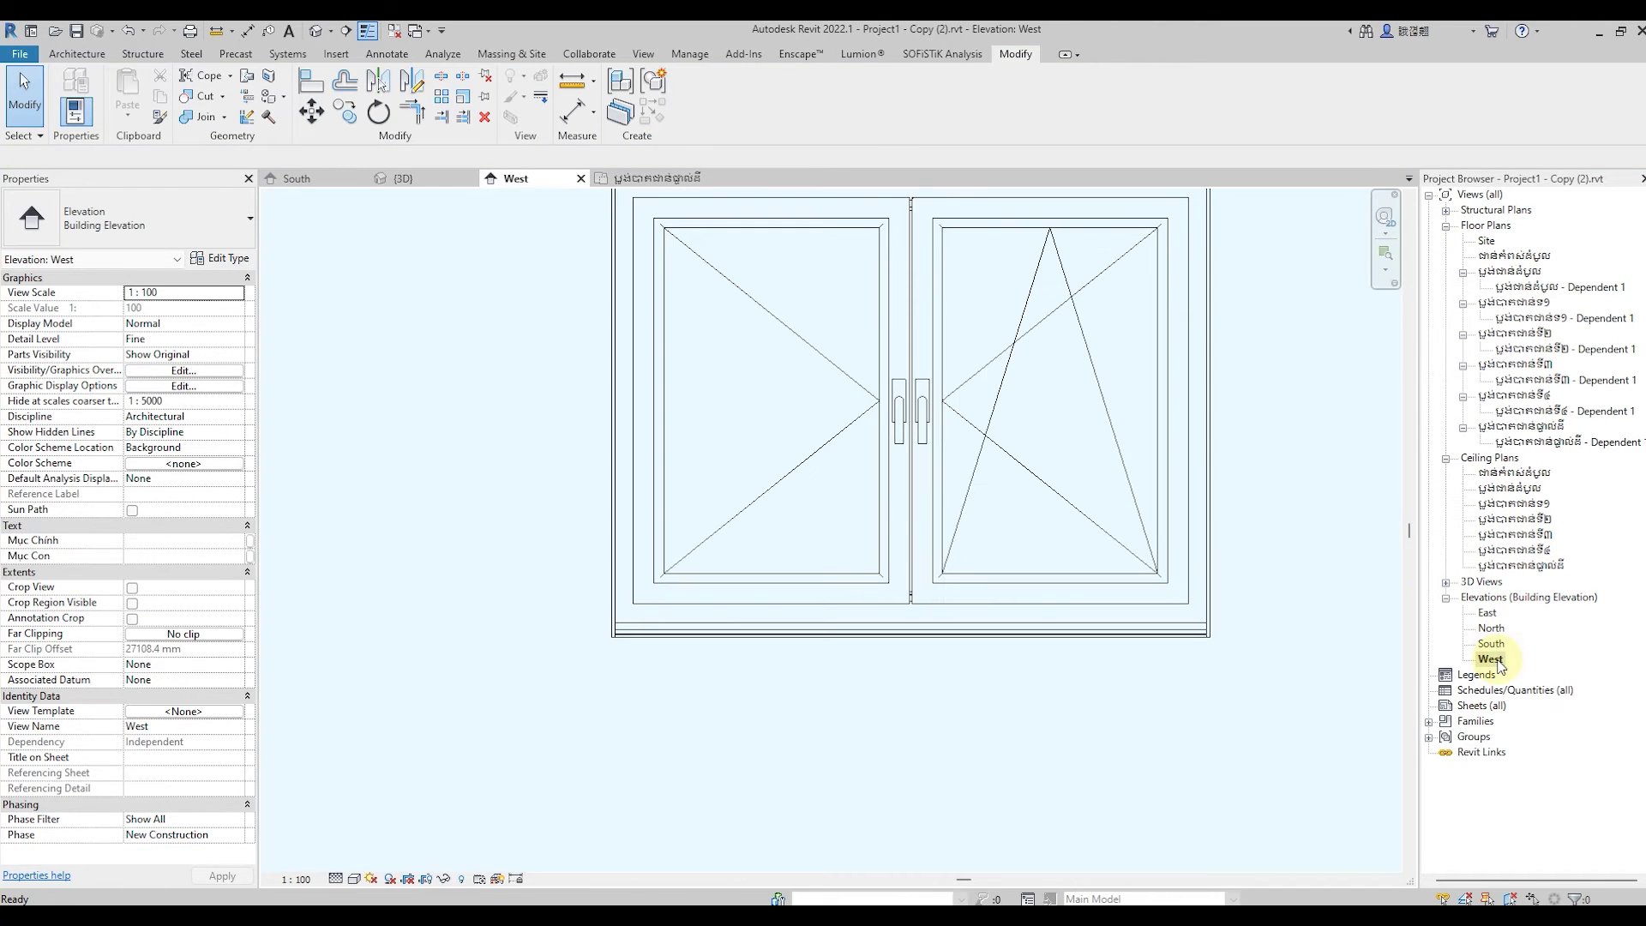
scroll(871, 698, down, 2)
scroll(871, 698, down, 2)
scroll(678, 653, down, 3)
scroll(433, 755, down, 2)
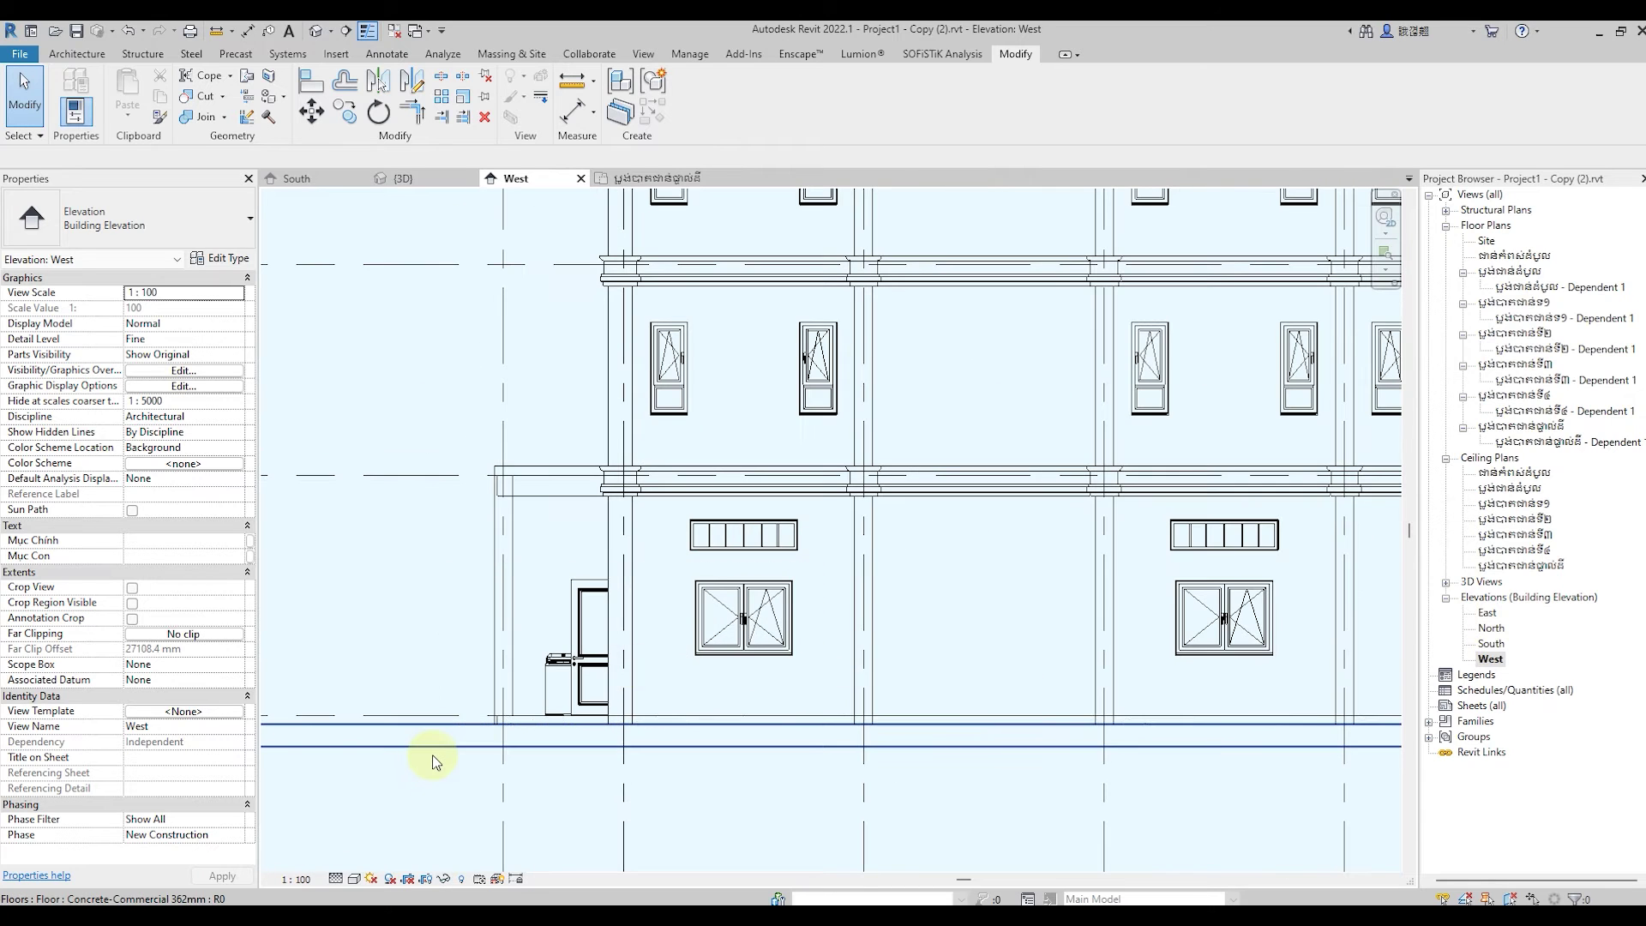
scroll(434, 754, down, 1)
scroll(439, 754, down, 1)
scroll(438, 752, down, 2)
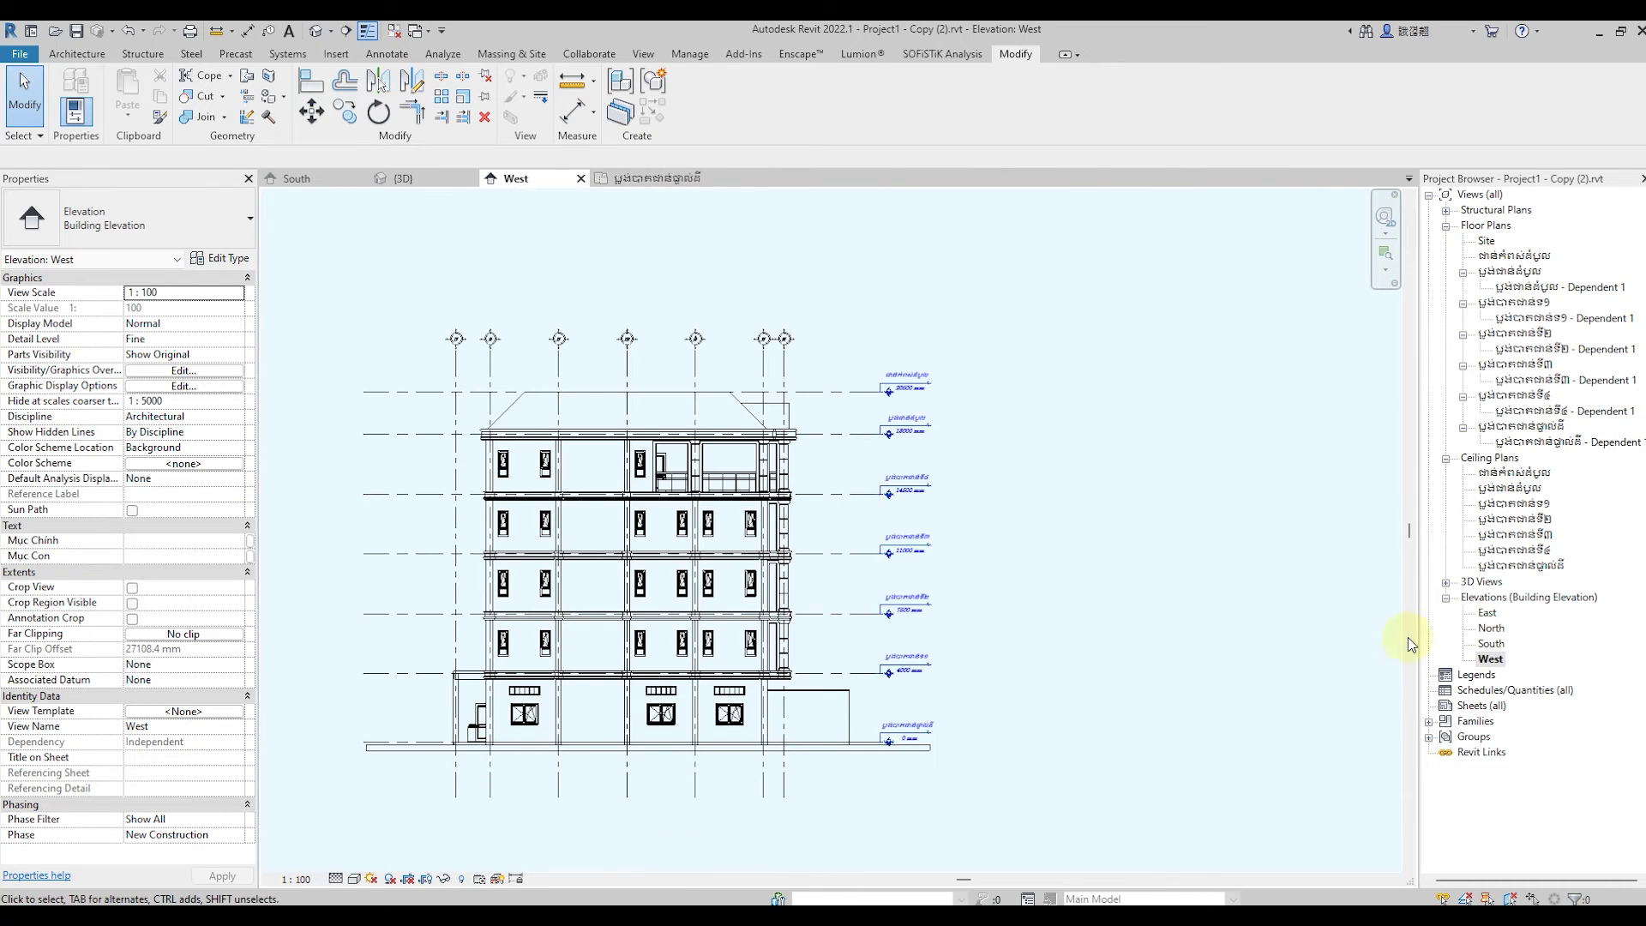
double_click(1488, 612)
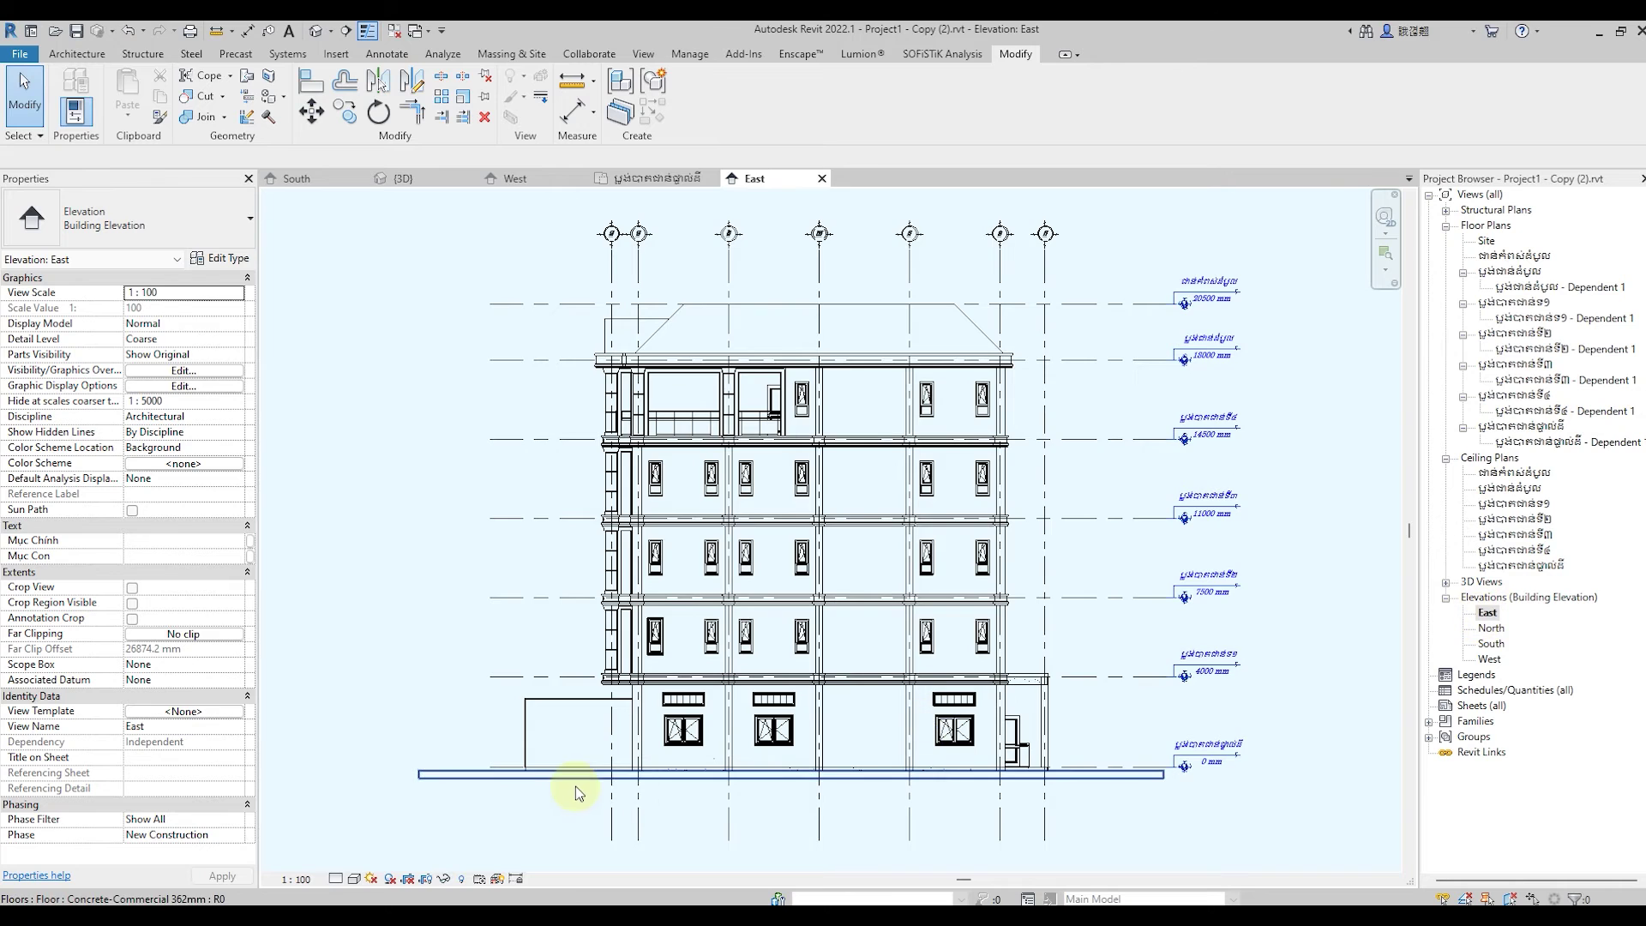
Set the East elevation to Fine detail level and Shaded visual style.
scroll(654, 754, up, 1)
scroll(672, 577, up, 2)
scroll(666, 683, up, 2)
scroll(621, 681, up, 2)
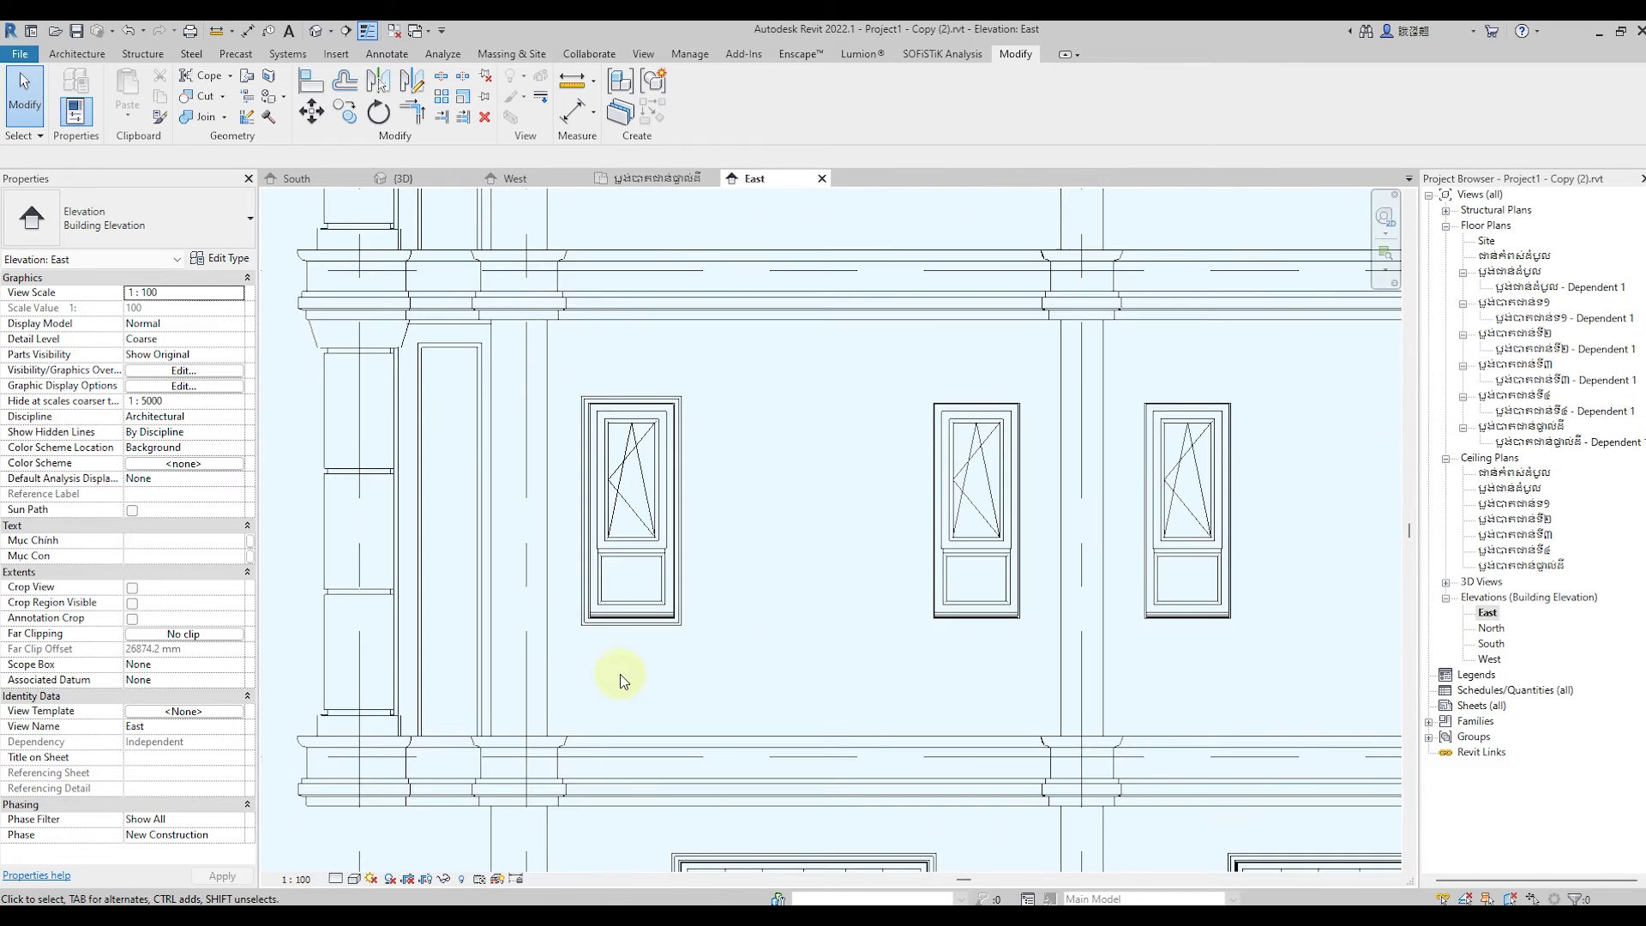
scroll(620, 682, up, 1)
click(353, 879)
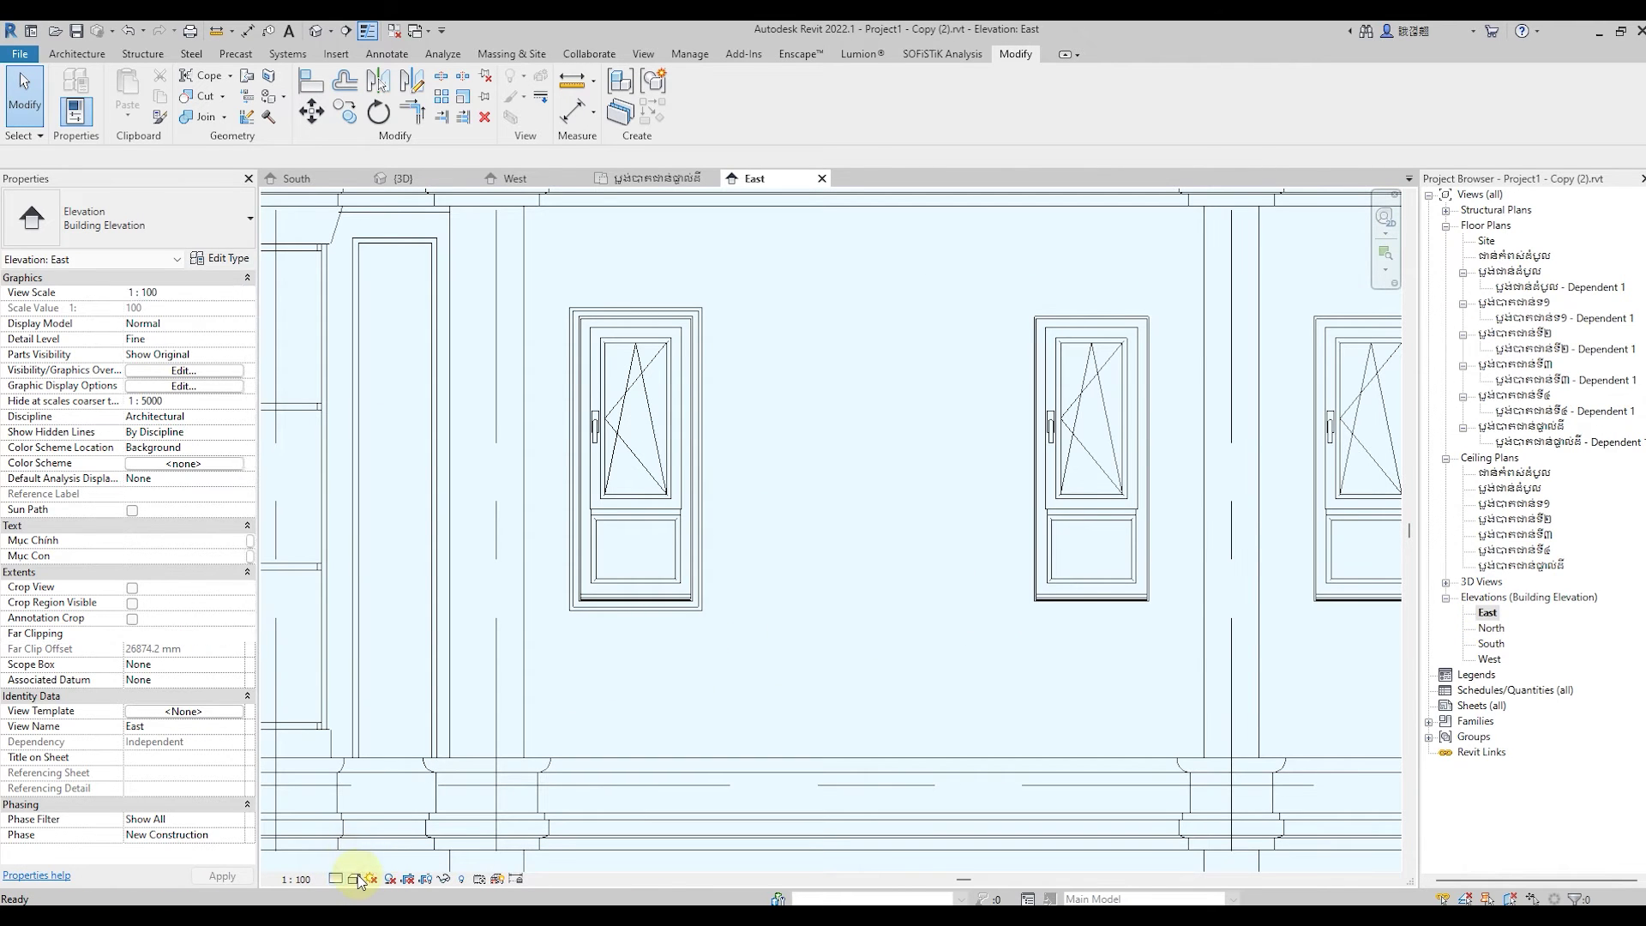
click(355, 878)
click(399, 832)
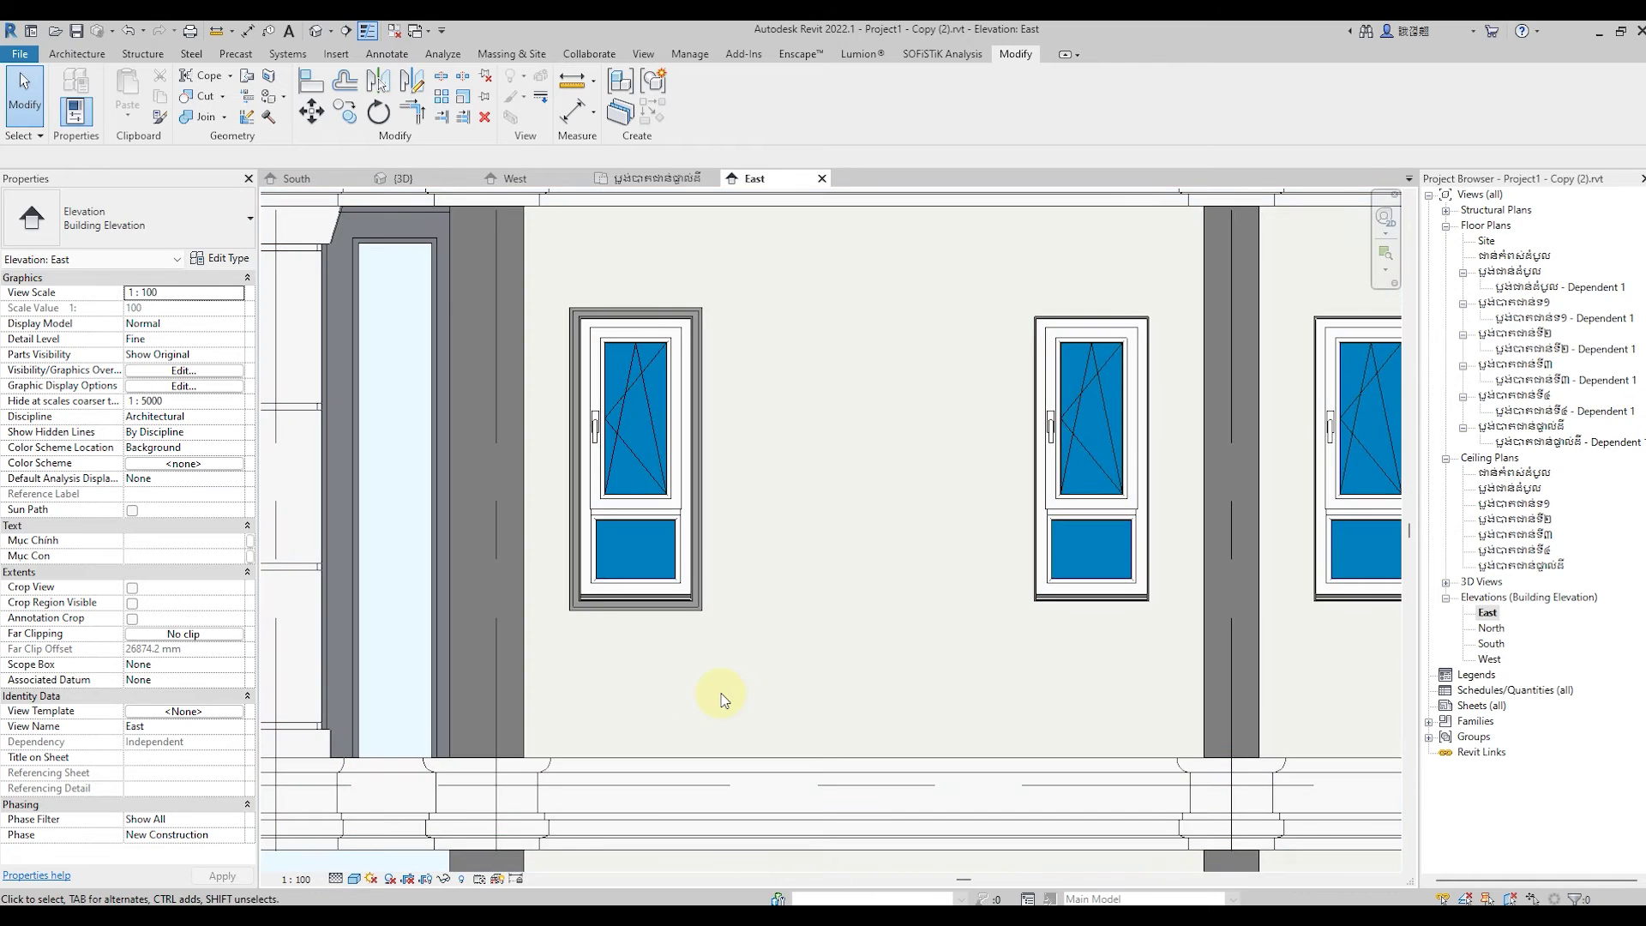
scroll(722, 690, down, 2)
scroll(733, 514, up, 2)
scroll(686, 446, up, 1)
Select the left window's frame and copy it from its bottom-left corner base point.
click(659, 400)
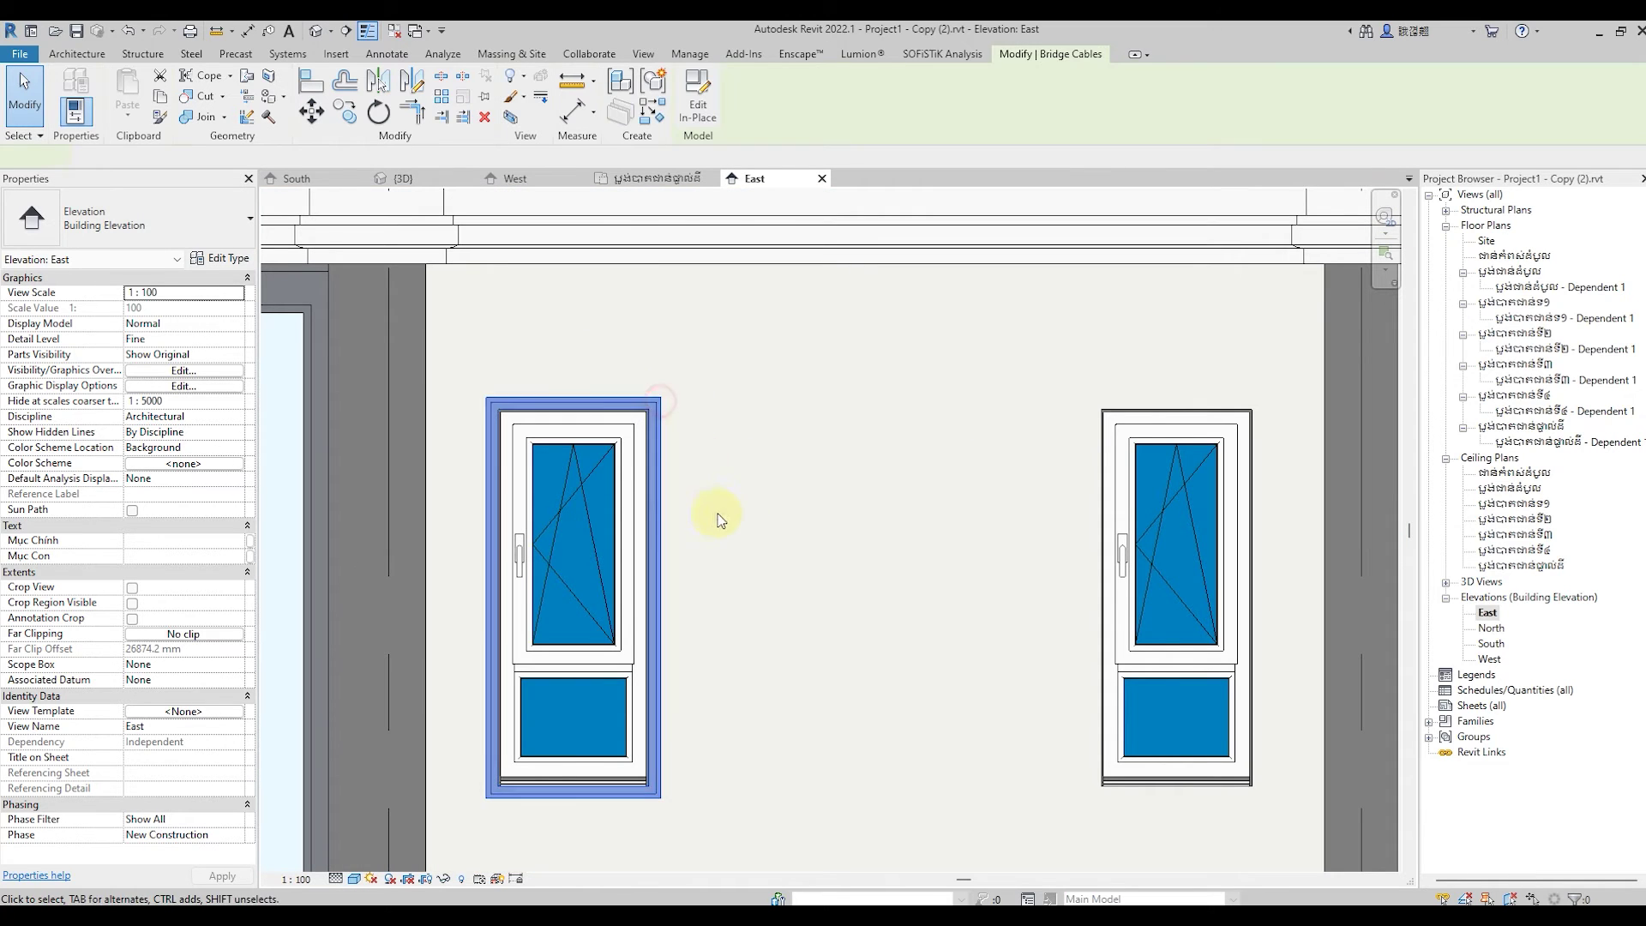
click(346, 112)
scroll(504, 793, up, 2)
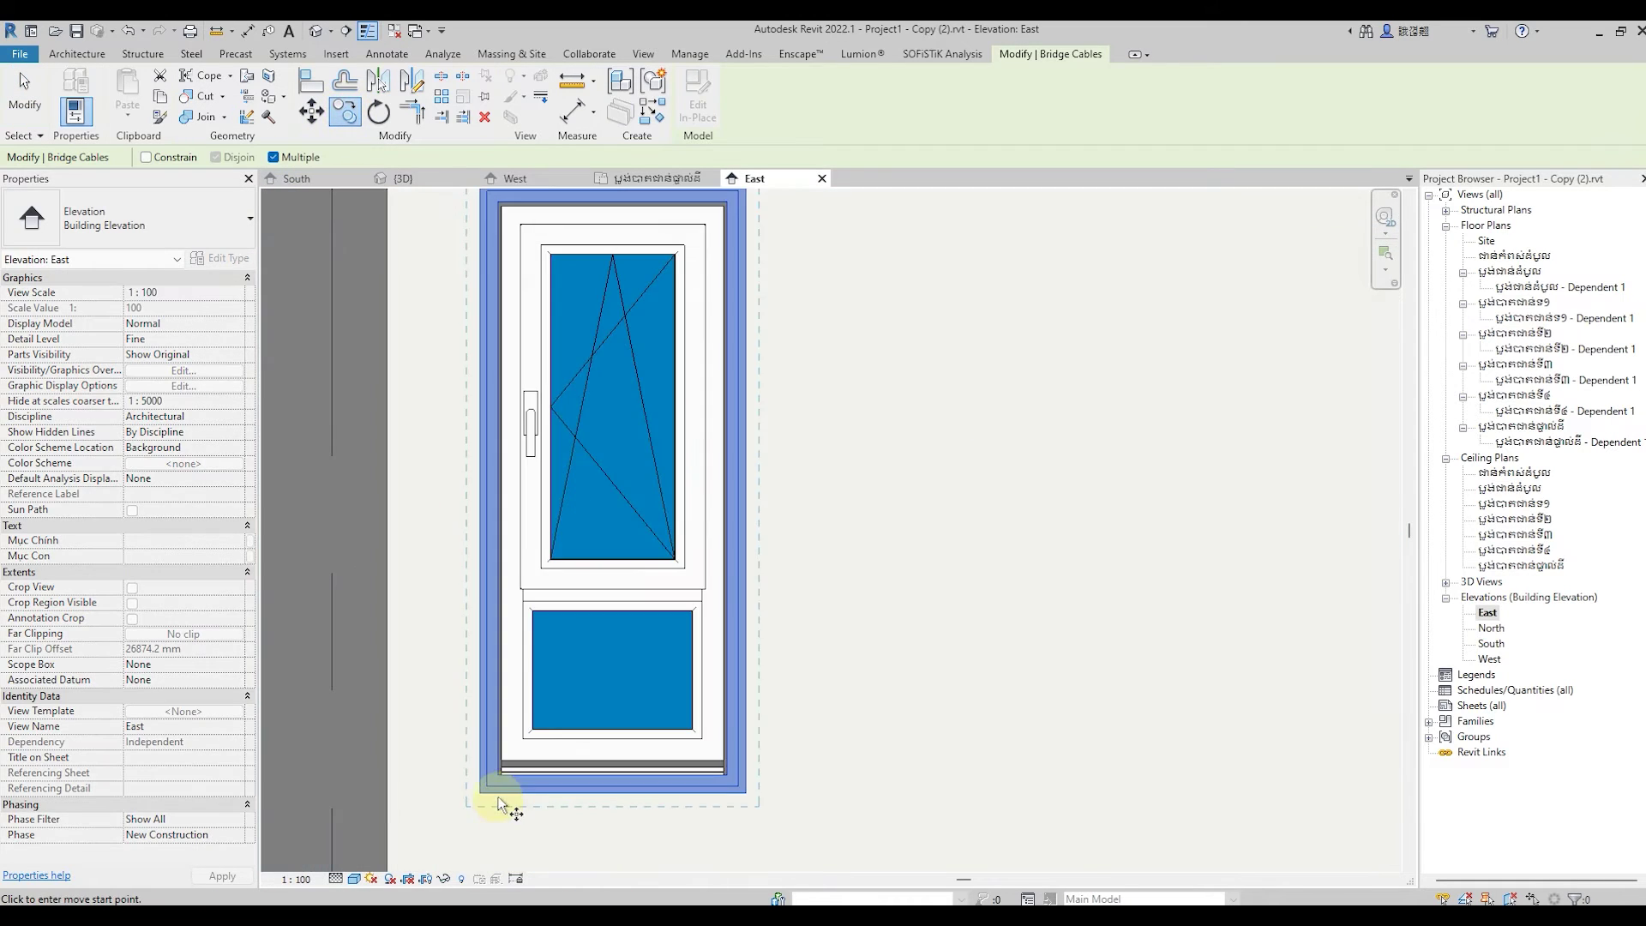
scroll(503, 797, up, 2)
scroll(501, 788, up, 2)
click(500, 788)
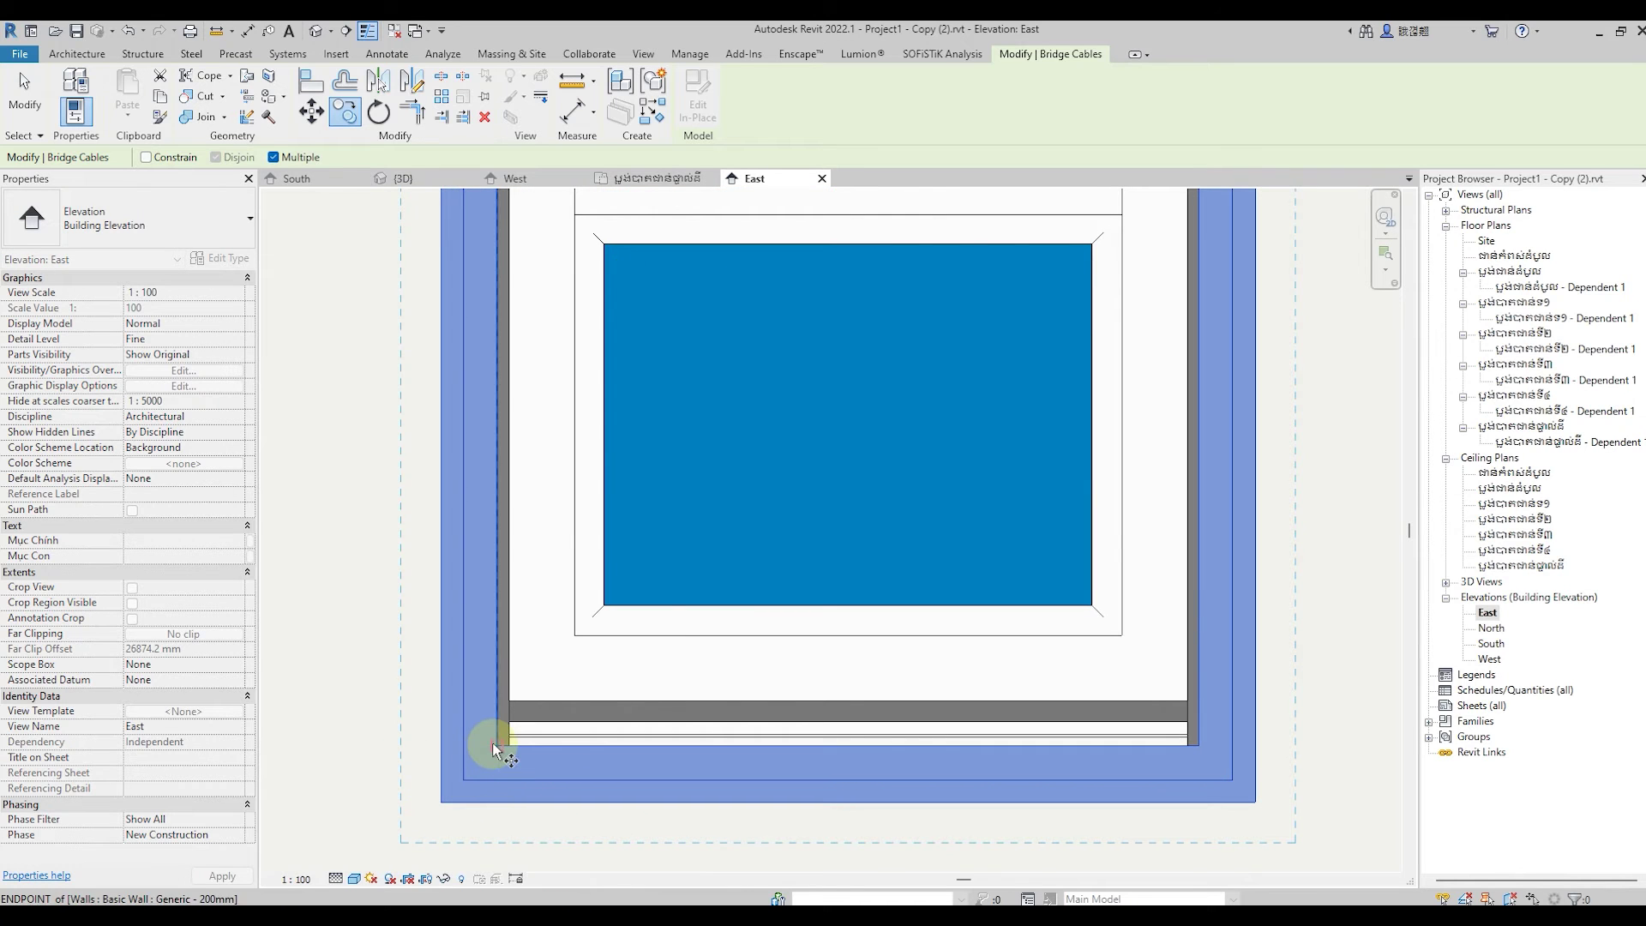
Place a frame copy at the right window's bottom-left corner.
scroll(422, 753, down, 2)
scroll(428, 754, down, 3)
scroll(1044, 760, up, 2)
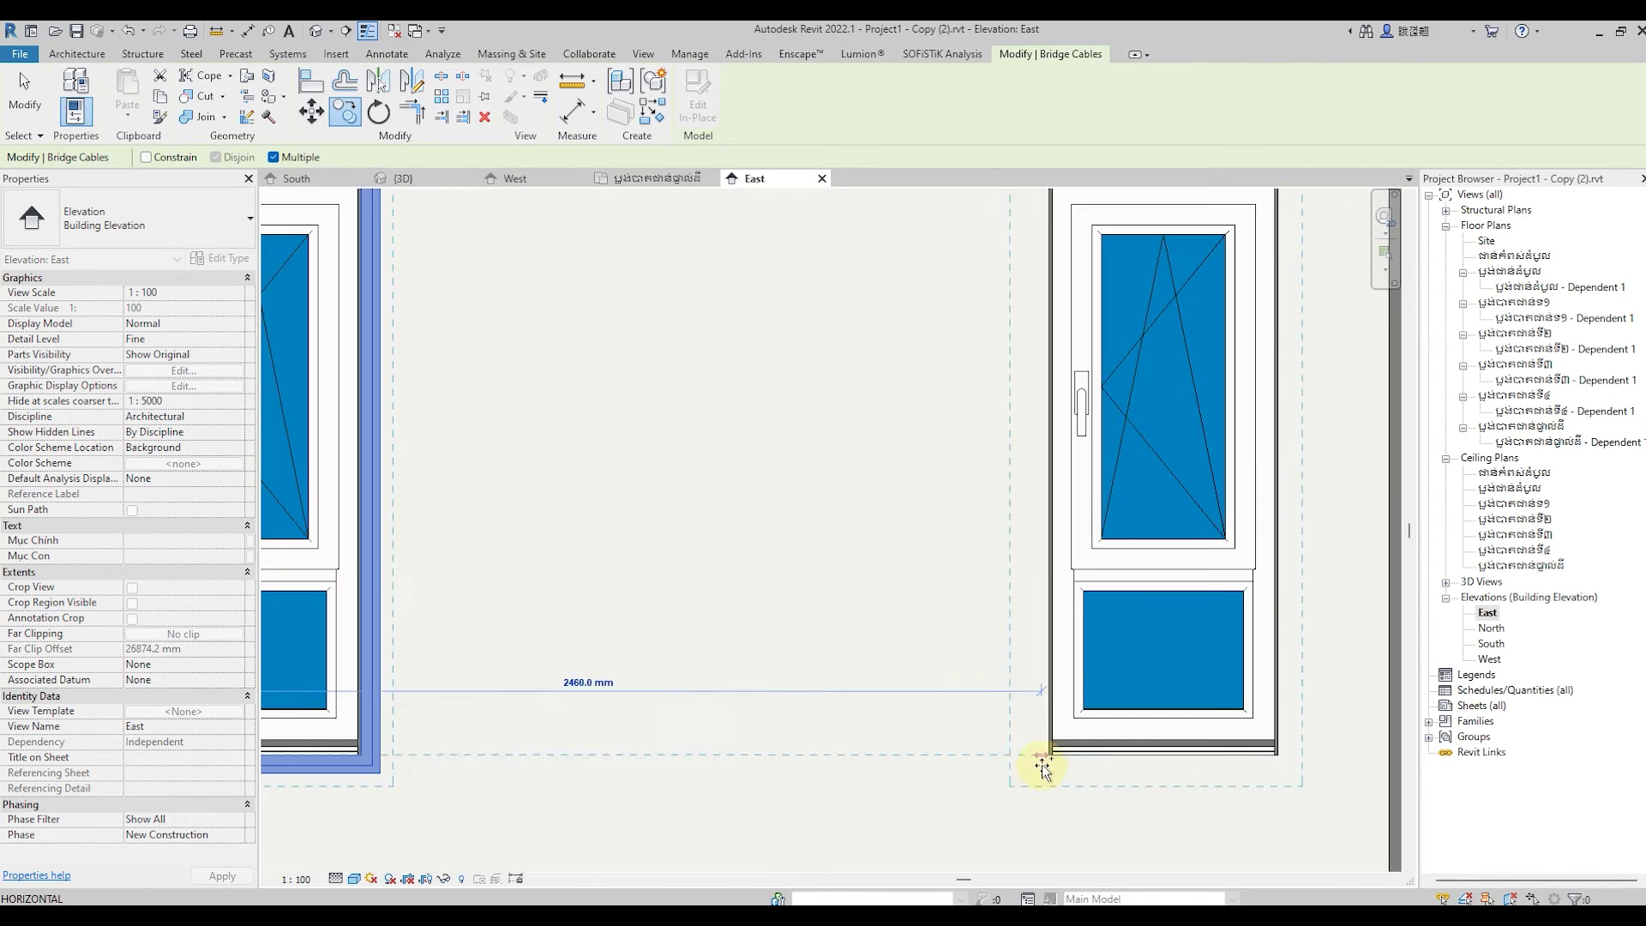
scroll(1061, 772, up, 2)
scroll(1039, 731, up, 2)
scroll(986, 720, down, 2)
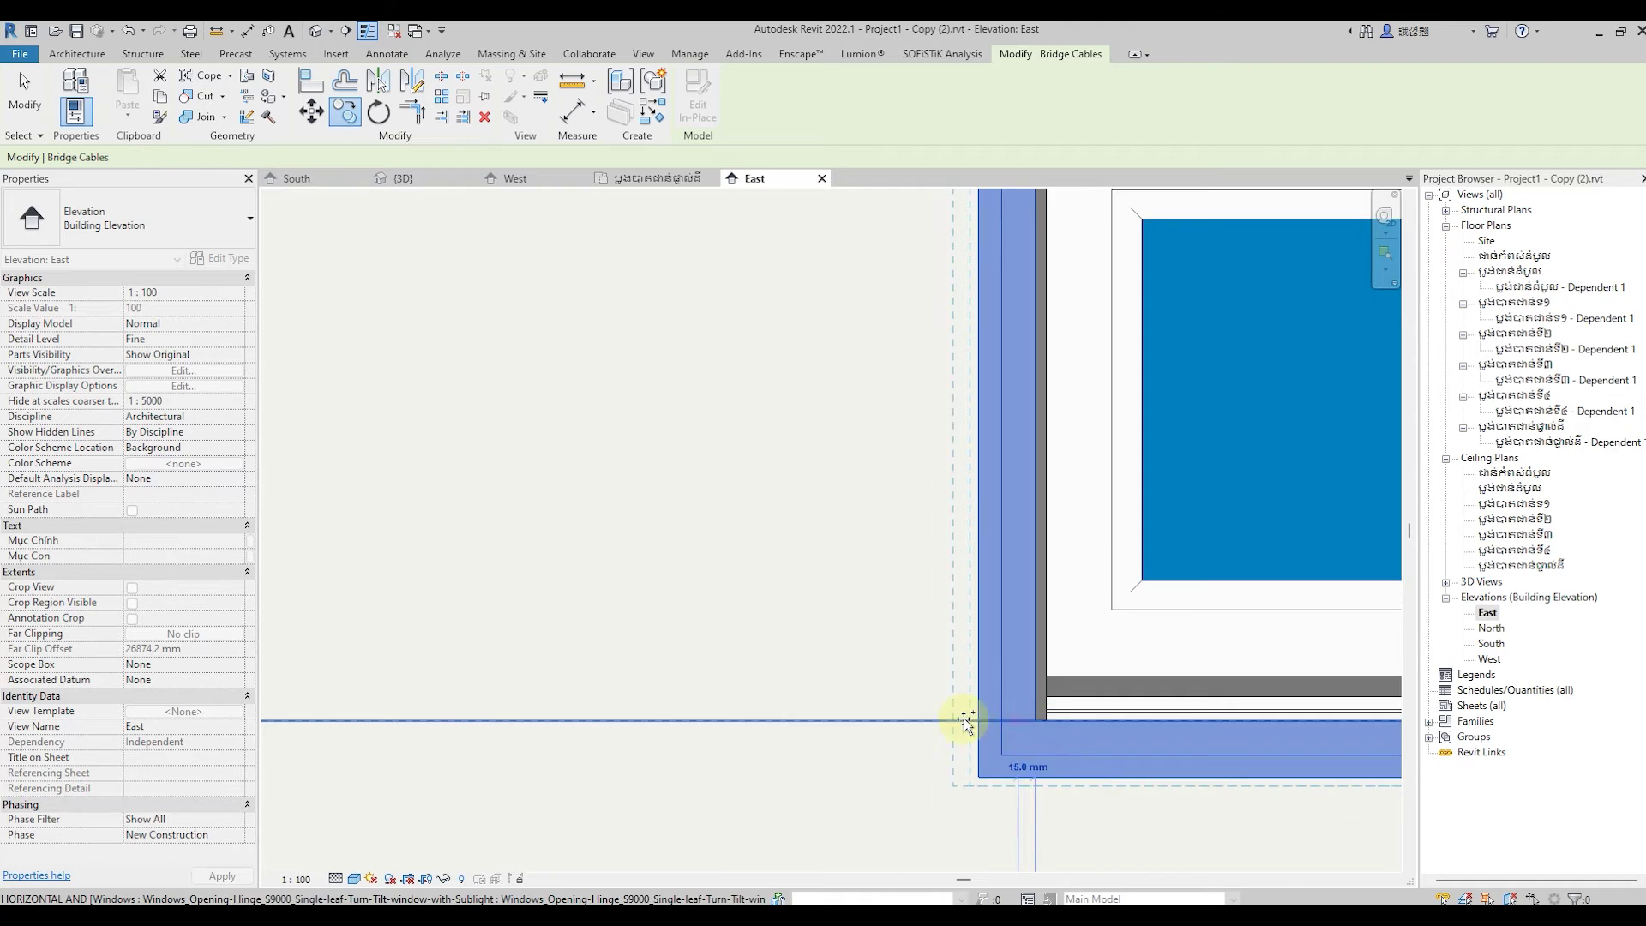
scroll(772, 716, down, 2)
scroll(684, 721, down, 1)
scroll(686, 720, down, 1)
scroll(973, 735, up, 1)
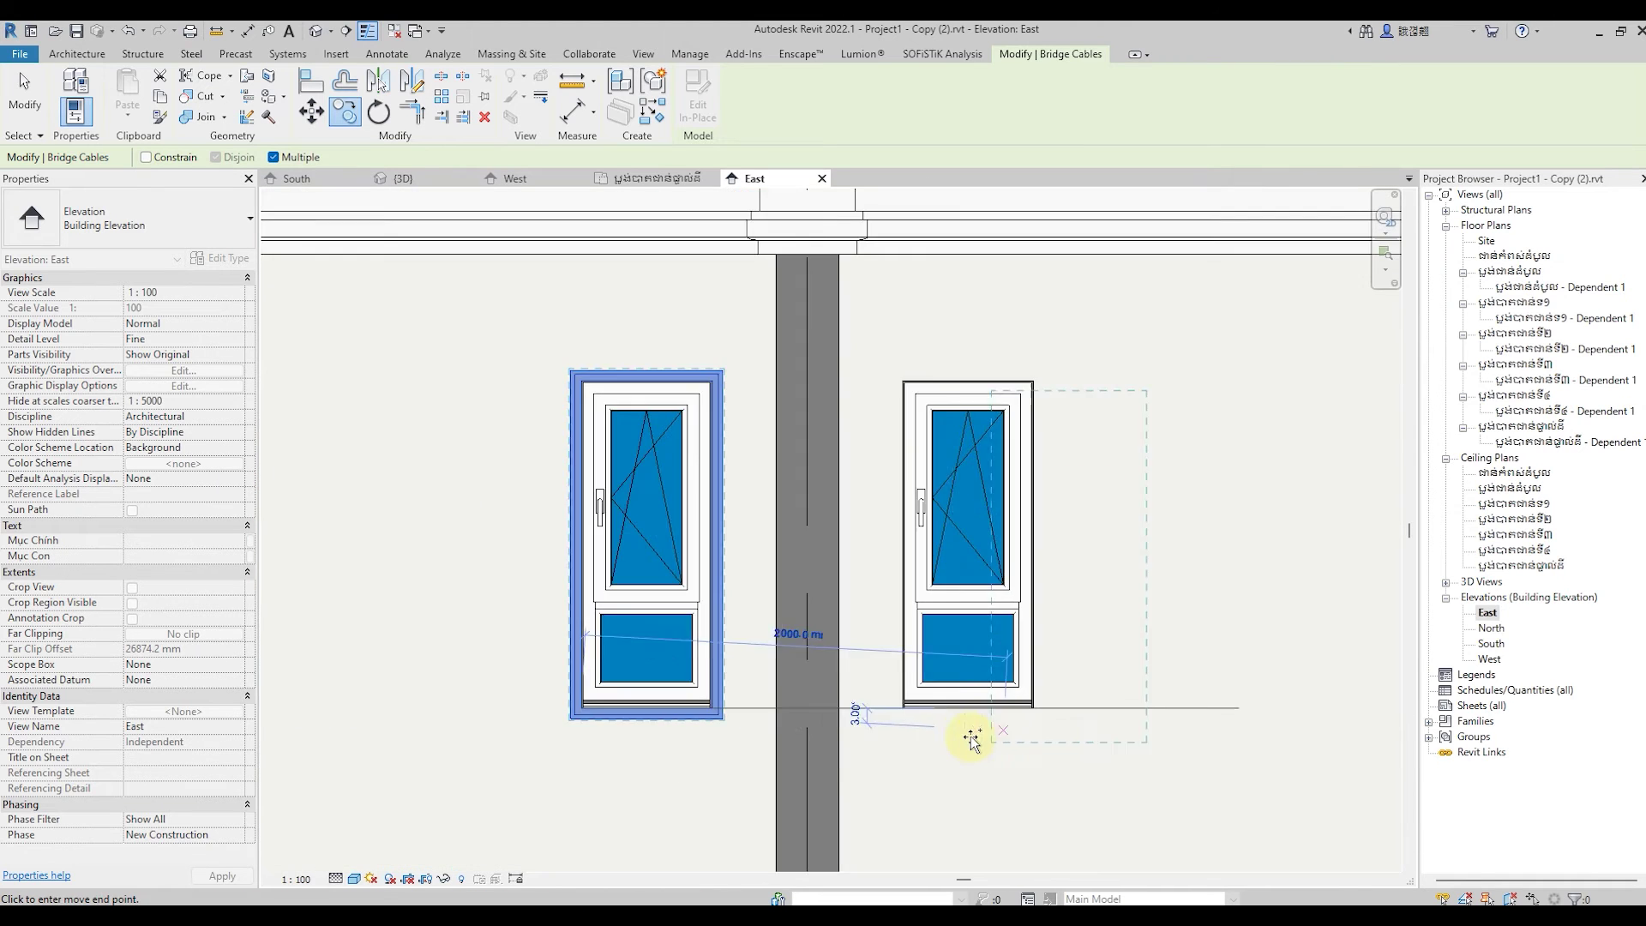
scroll(947, 746, up, 2)
scroll(930, 746, up, 1)
scroll(930, 745, up, 1)
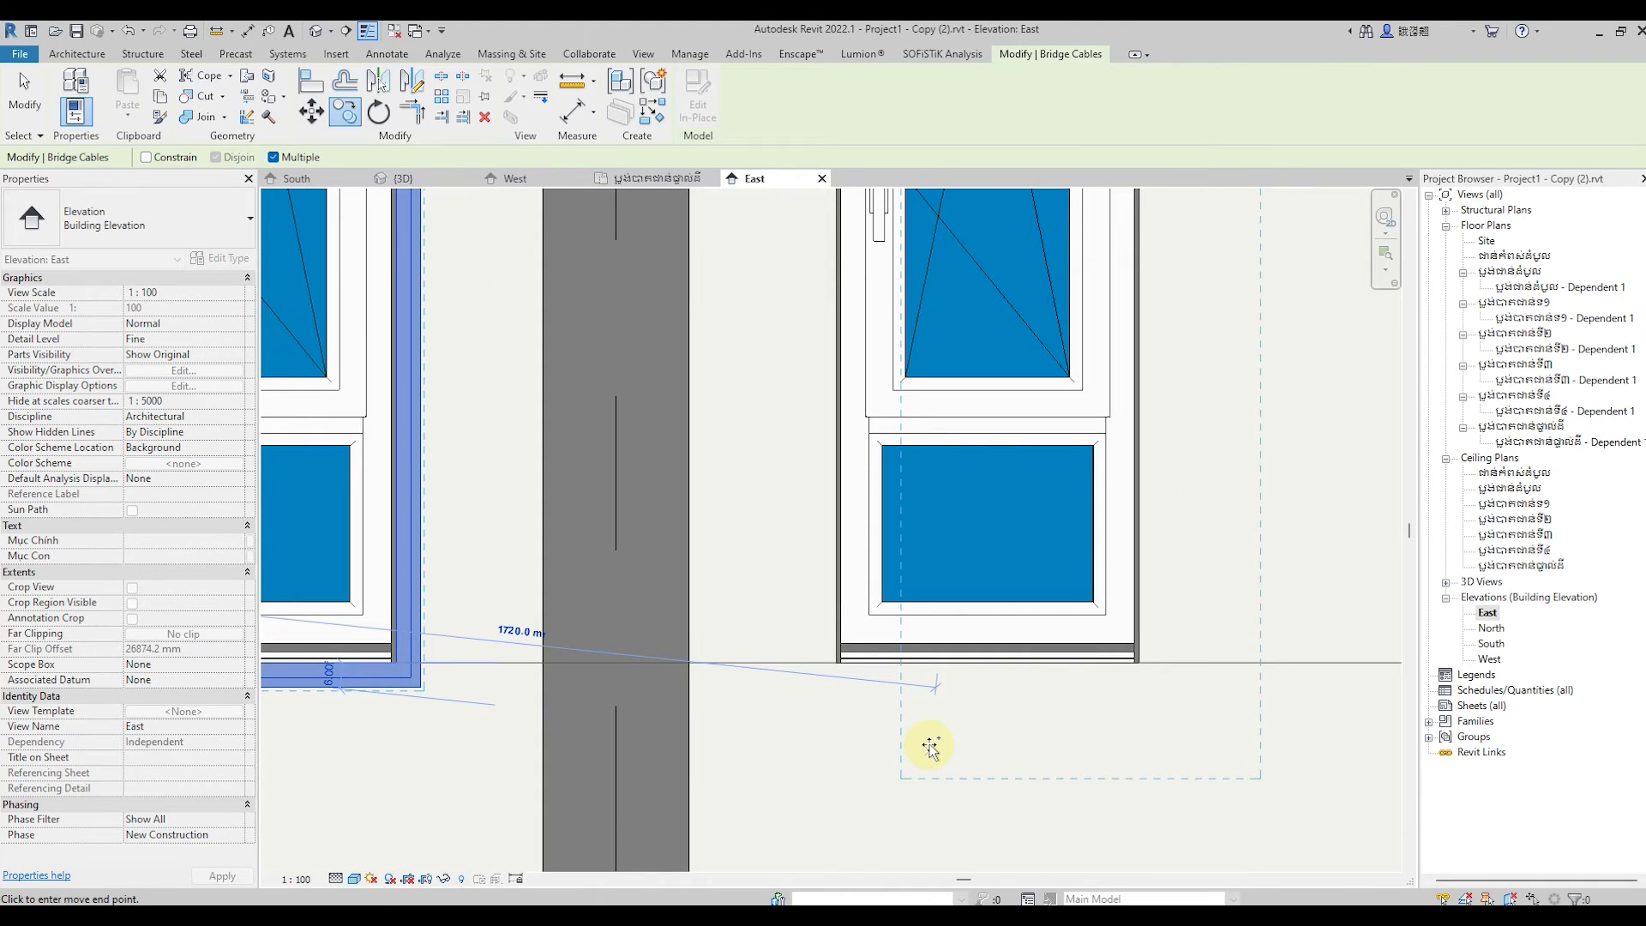
scroll(831, 698, up, 1)
scroll(830, 678, up, 2)
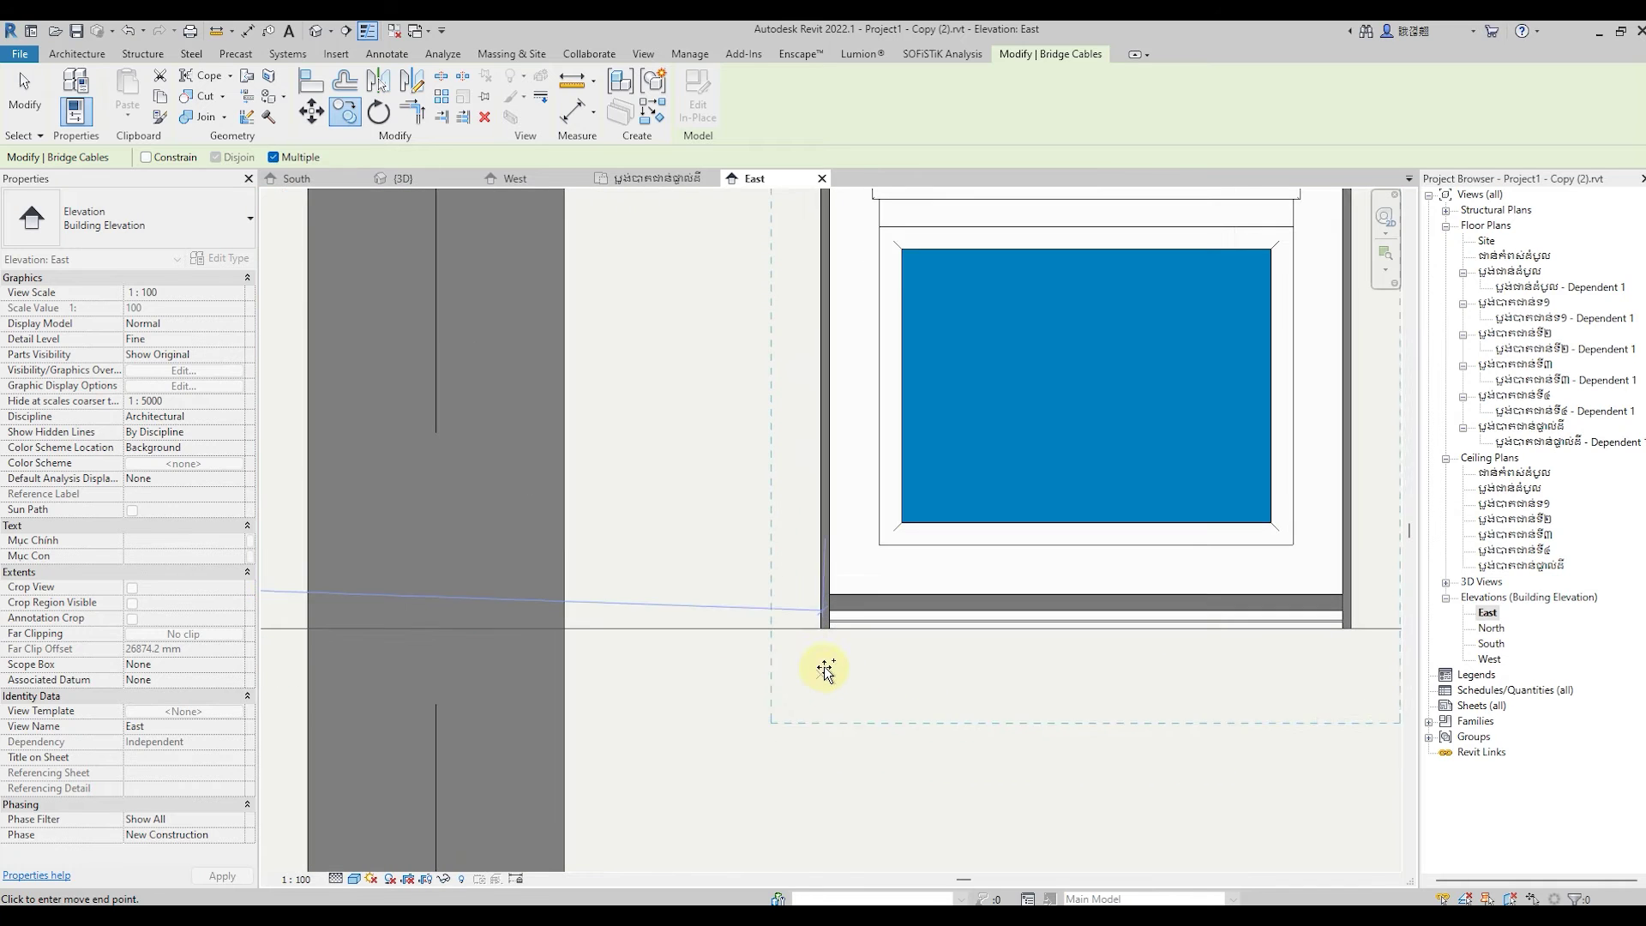
click(752, 667)
Place another frame copy around the next window, then zoom toward another upper-floor window.
scroll(698, 691, down, 2)
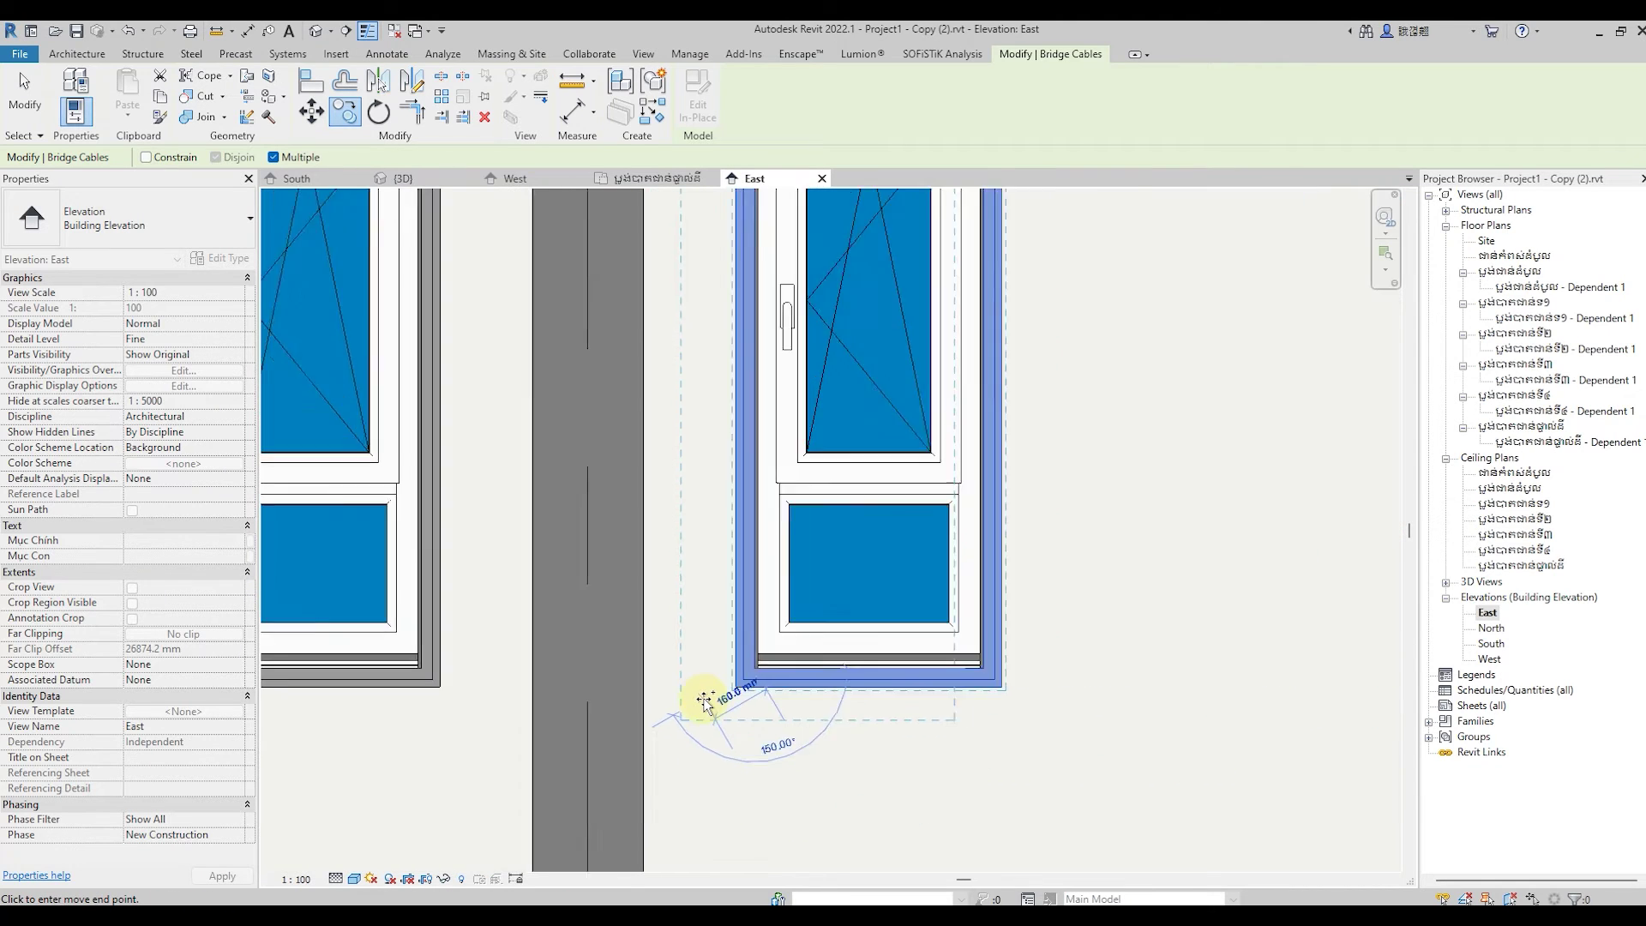
scroll(698, 691, down, 2)
scroll(1216, 696, up, 2)
scroll(1141, 695, up, 2)
scroll(1029, 681, up, 3)
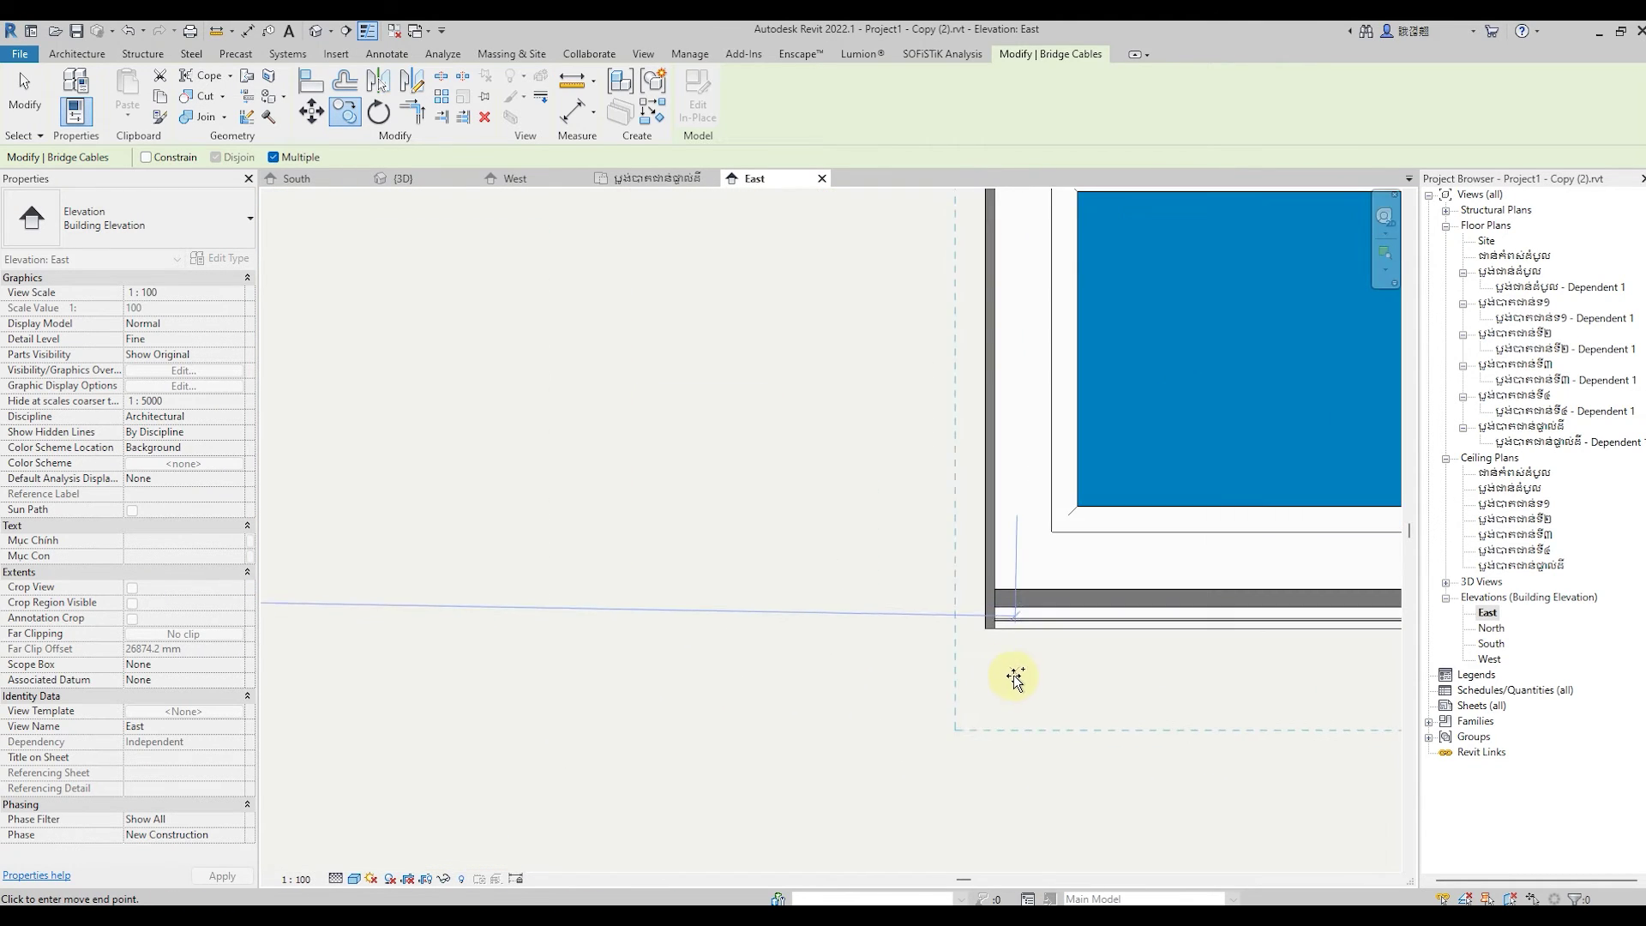
scroll(977, 616, down, 2)
scroll(893, 720, down, 1)
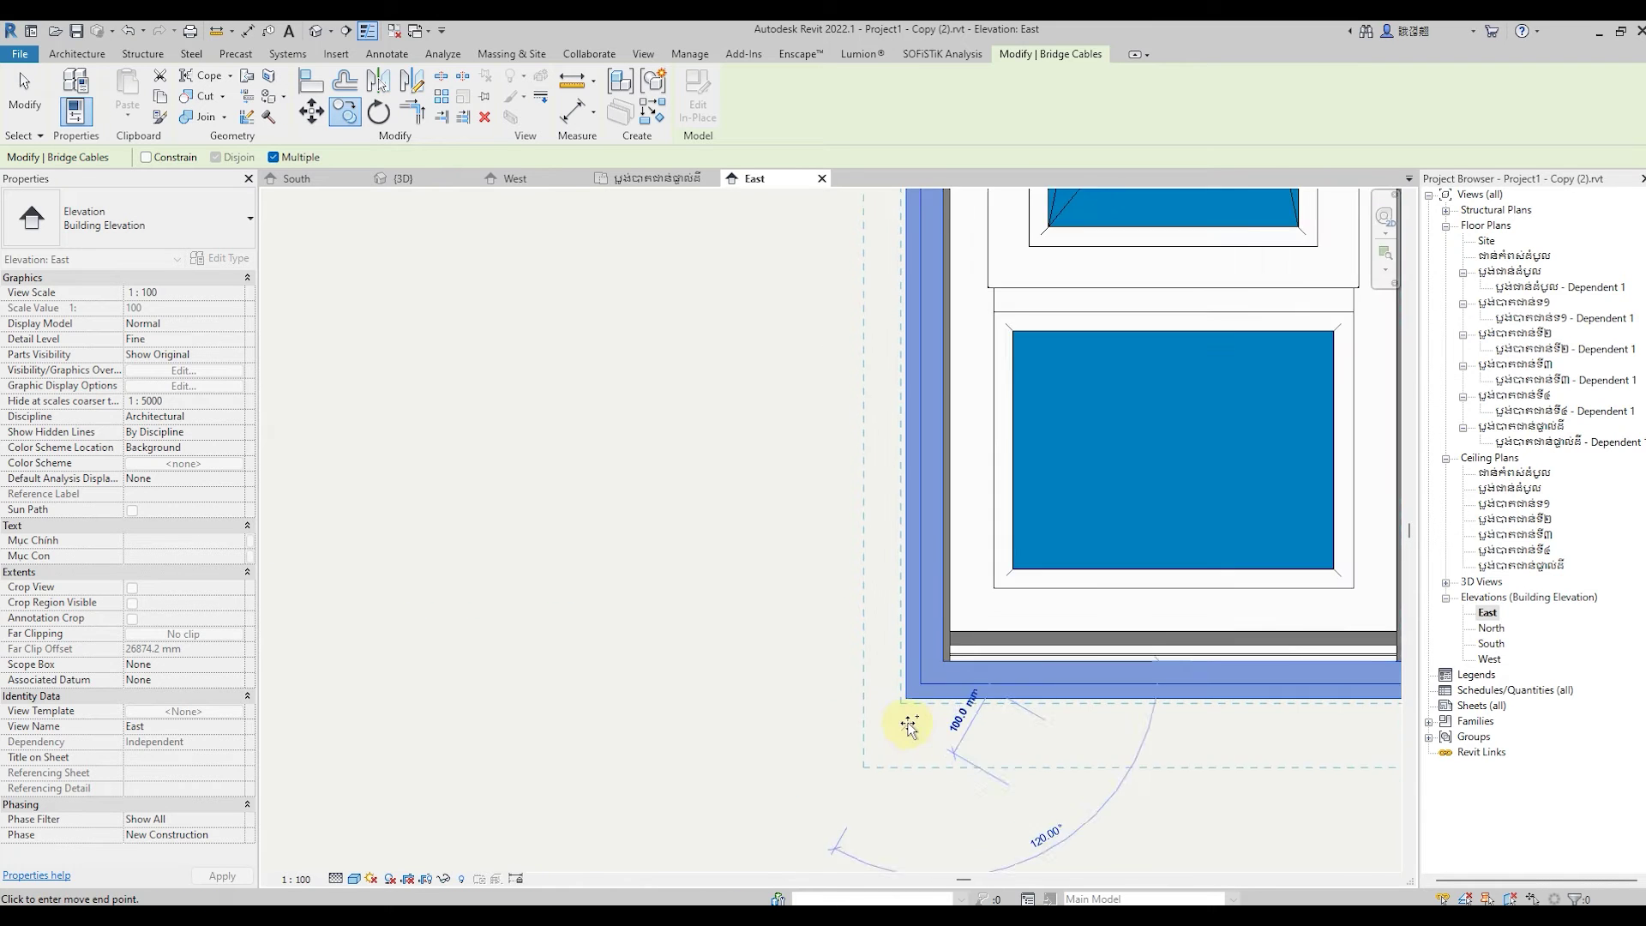
scroll(908, 724, down, 1)
scroll(933, 720, down, 1)
scroll(934, 722, down, 2)
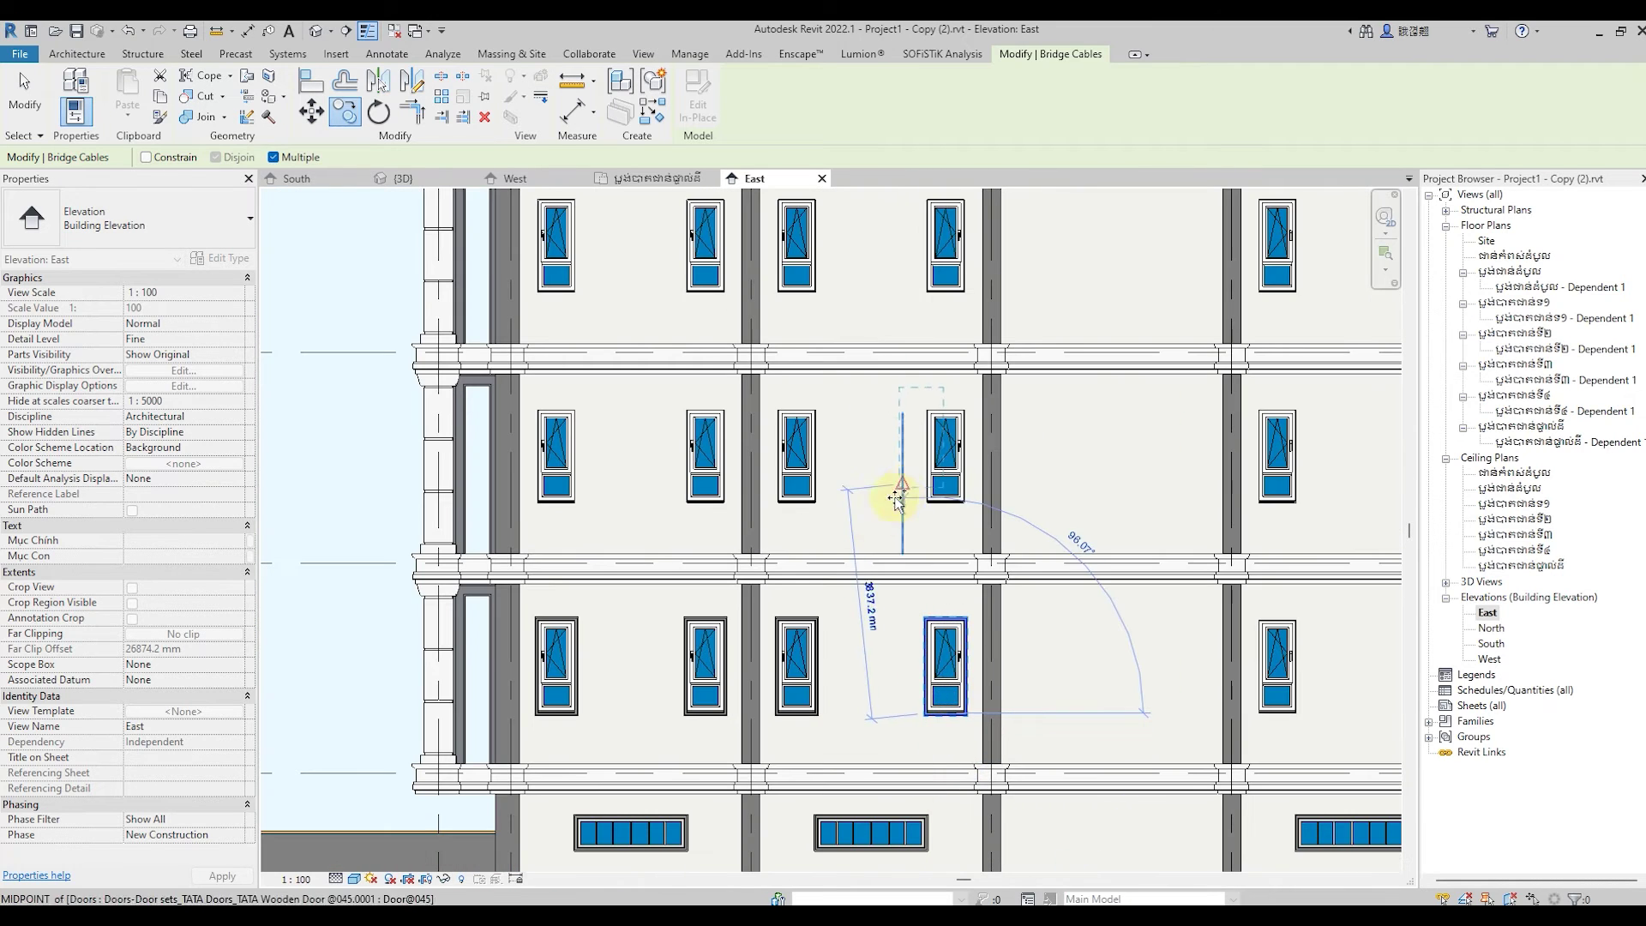
scroll(1196, 672, up, 1)
scroll(1174, 668, up, 1)
scroll(866, 598, up, 2)
scroll(787, 606, up, 2)
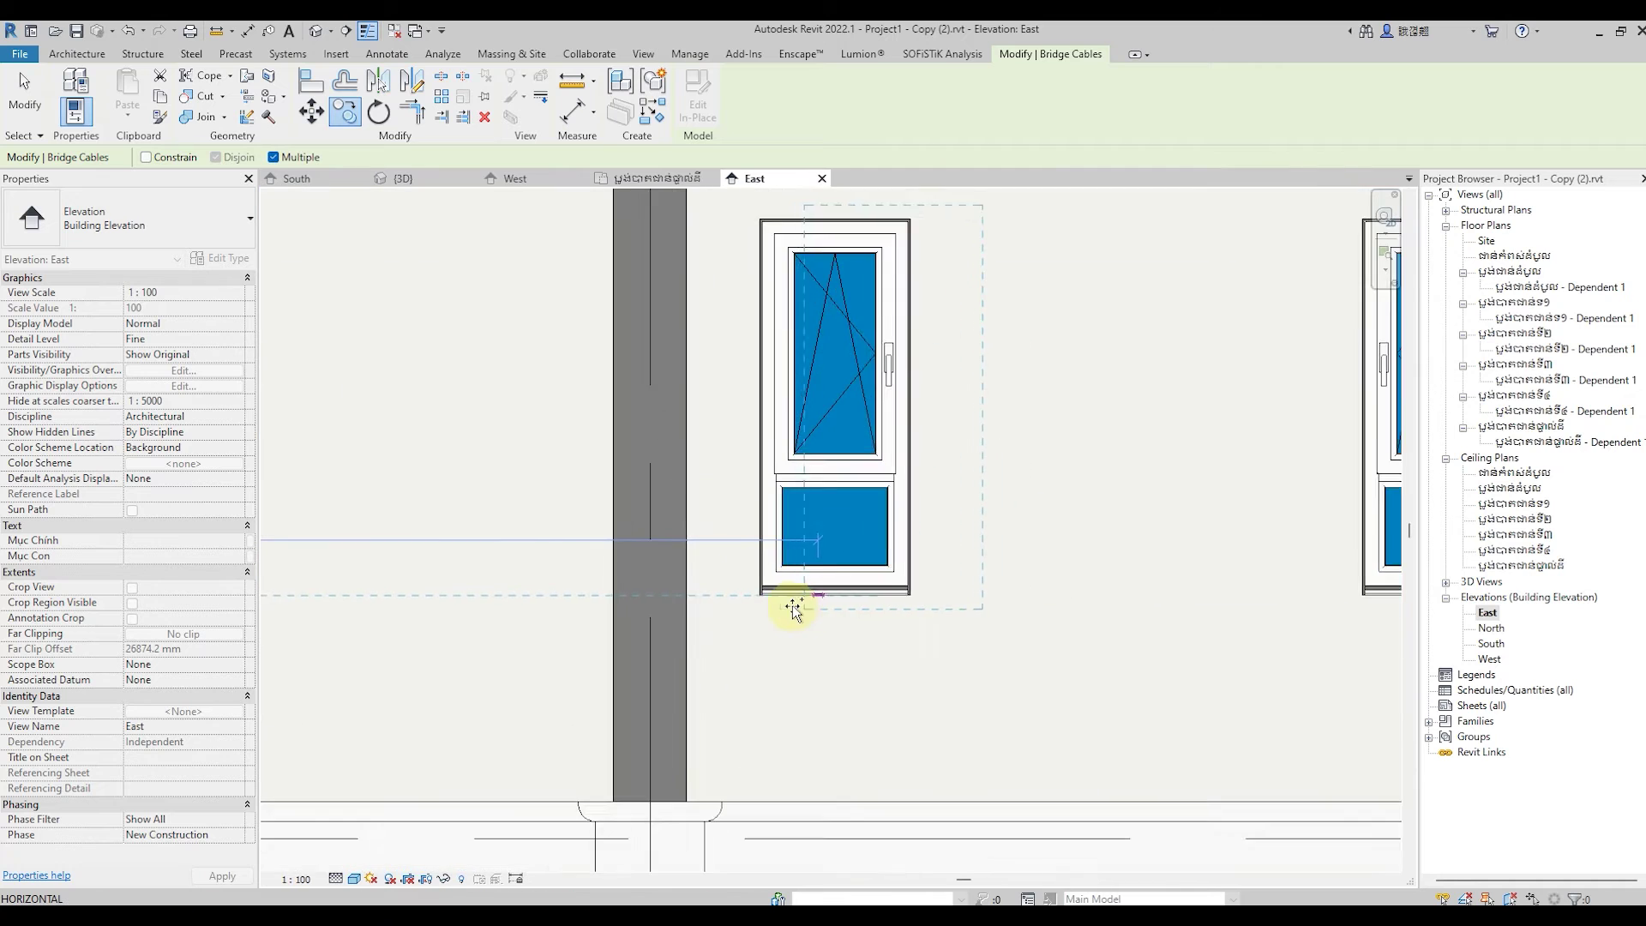
scroll(746, 595, up, 2)
scroll(712, 588, up, 1)
click(712, 589)
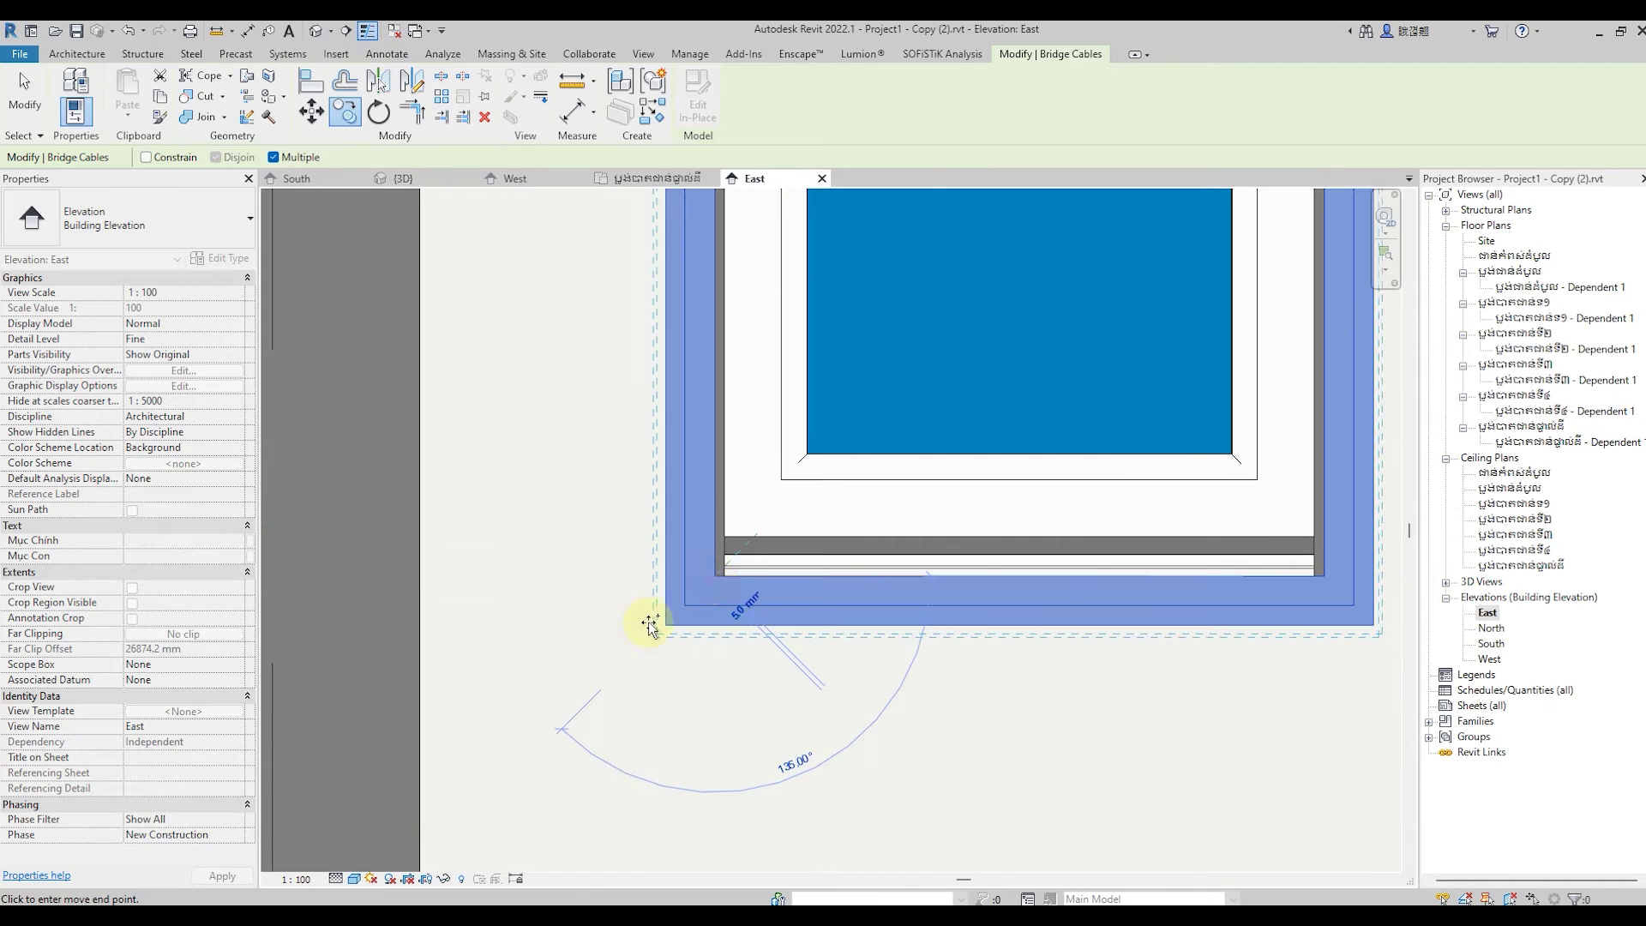
scroll(616, 649, down, 2)
scroll(626, 673, down, 1)
scroll(660, 673, down, 1)
scroll(1206, 655, up, 2)
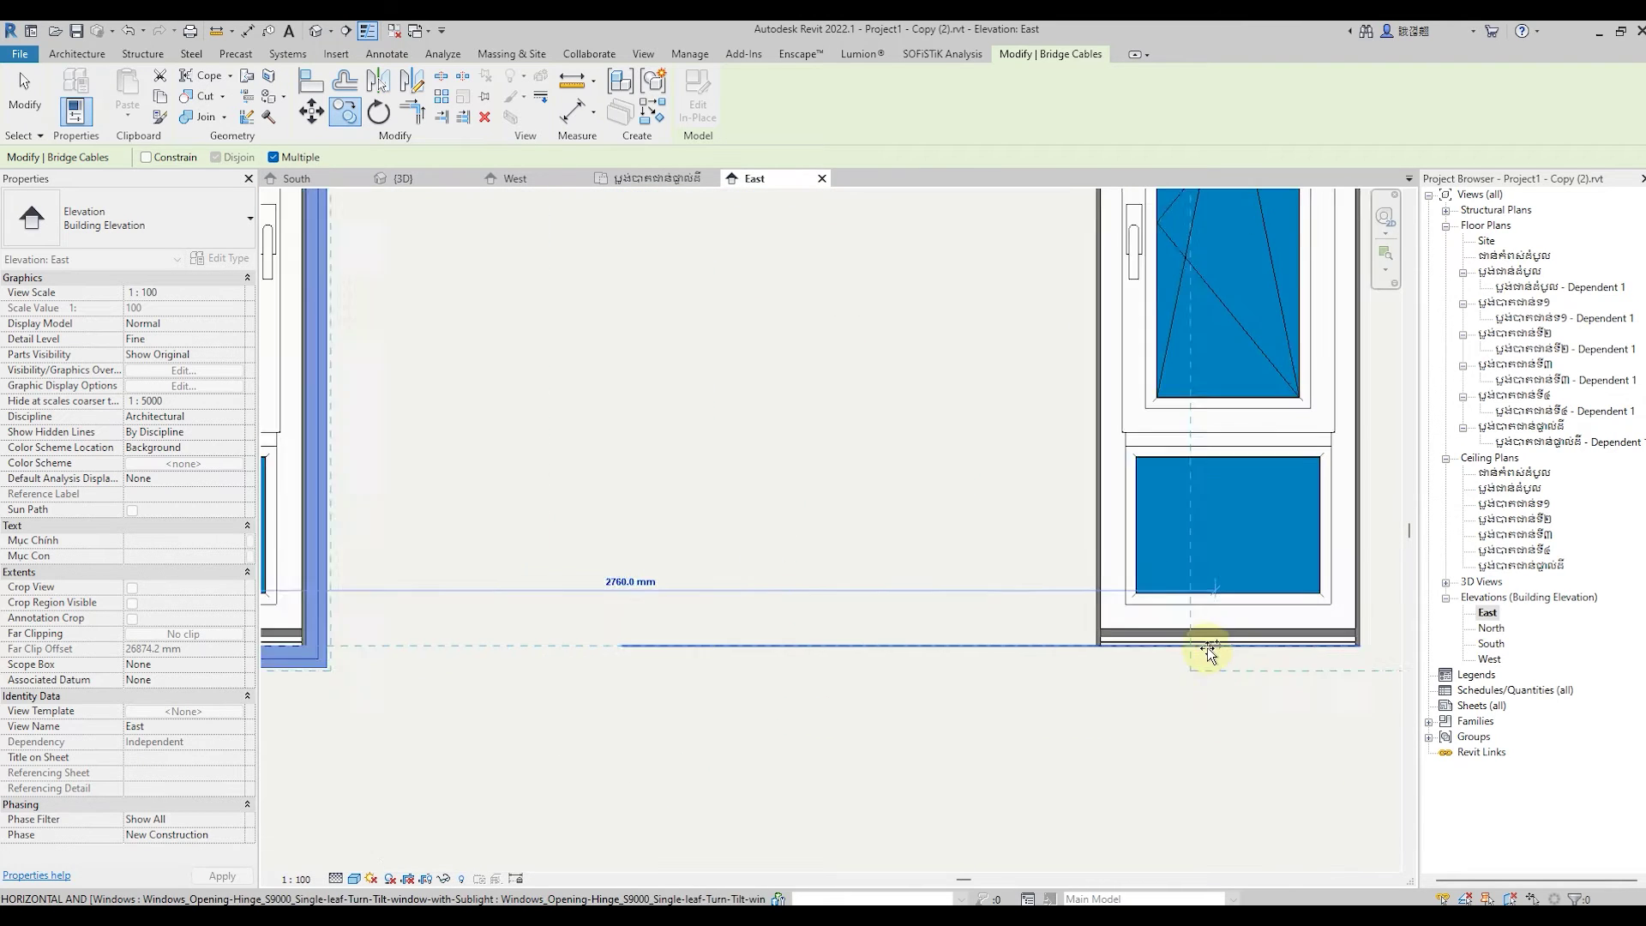
scroll(1062, 632, up, 2)
scroll(1059, 660, up, 1)
scroll(1063, 649, down, 2)
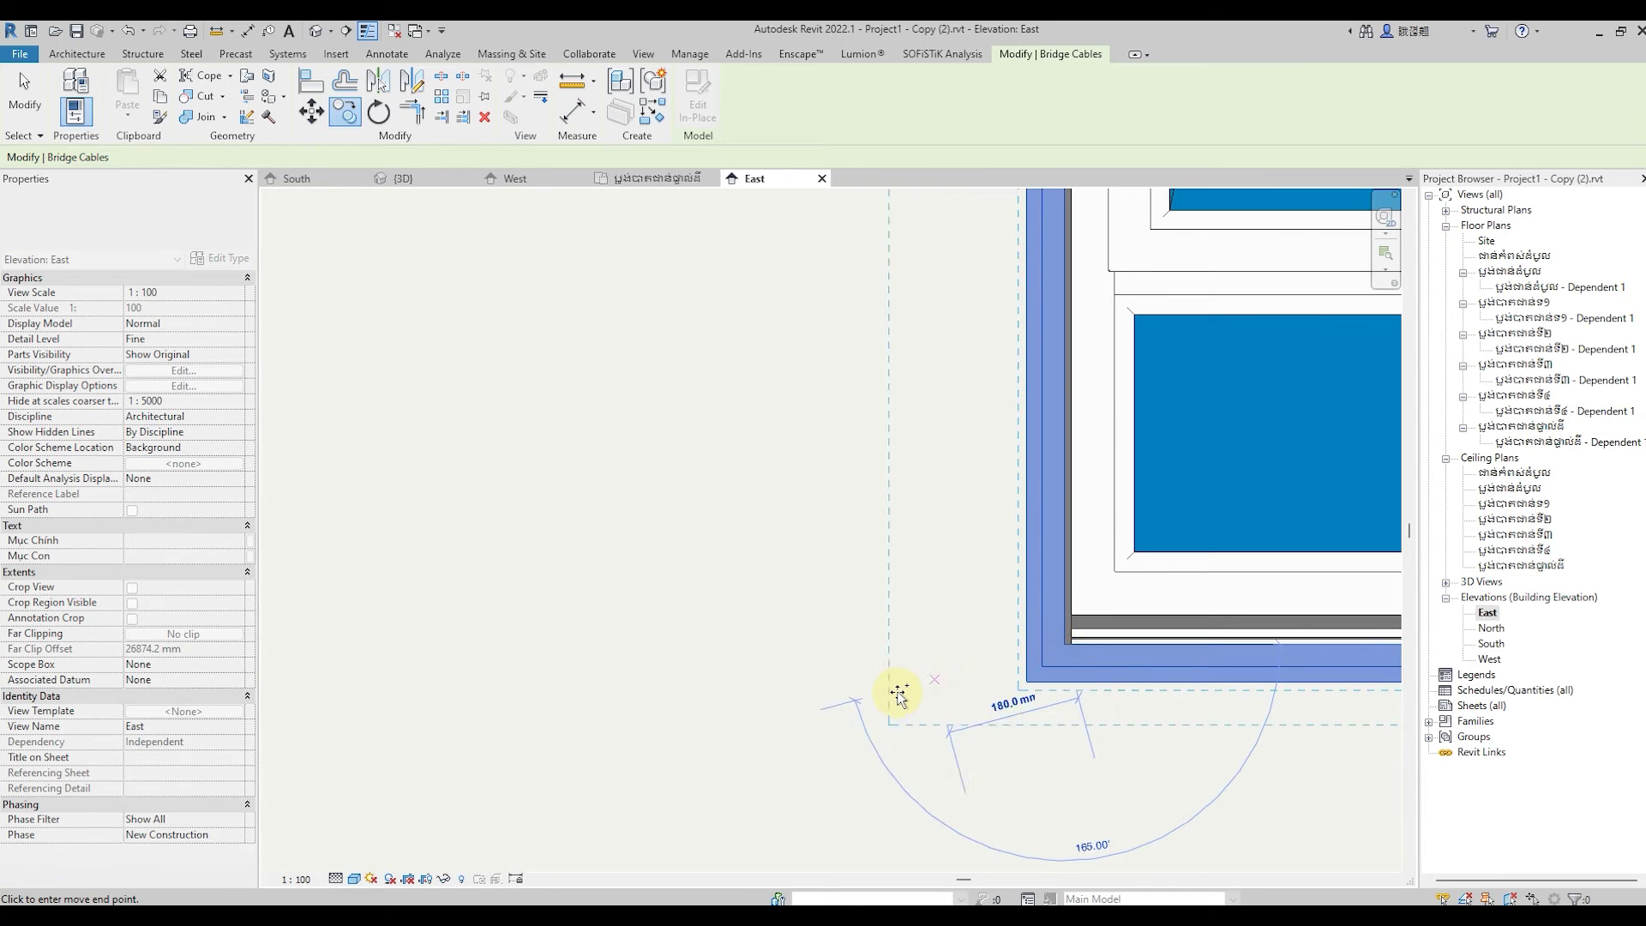
scroll(900, 687, down, 2)
scroll(973, 672, down, 1)
scroll(980, 680, down, 2)
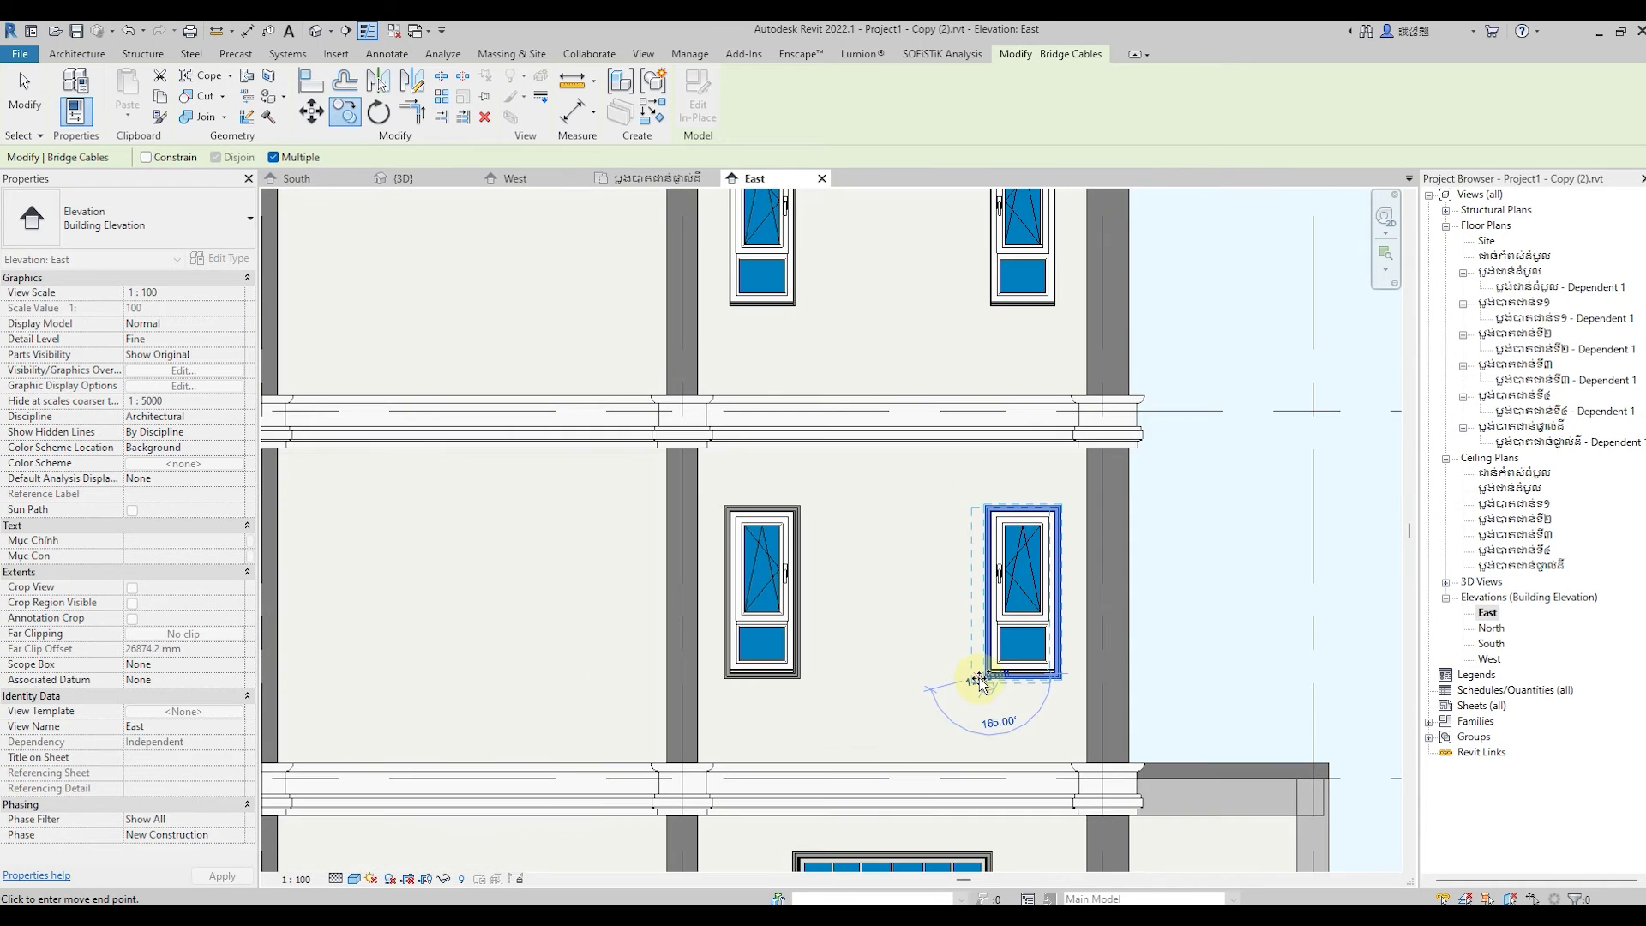
scroll(983, 683, down, 1)
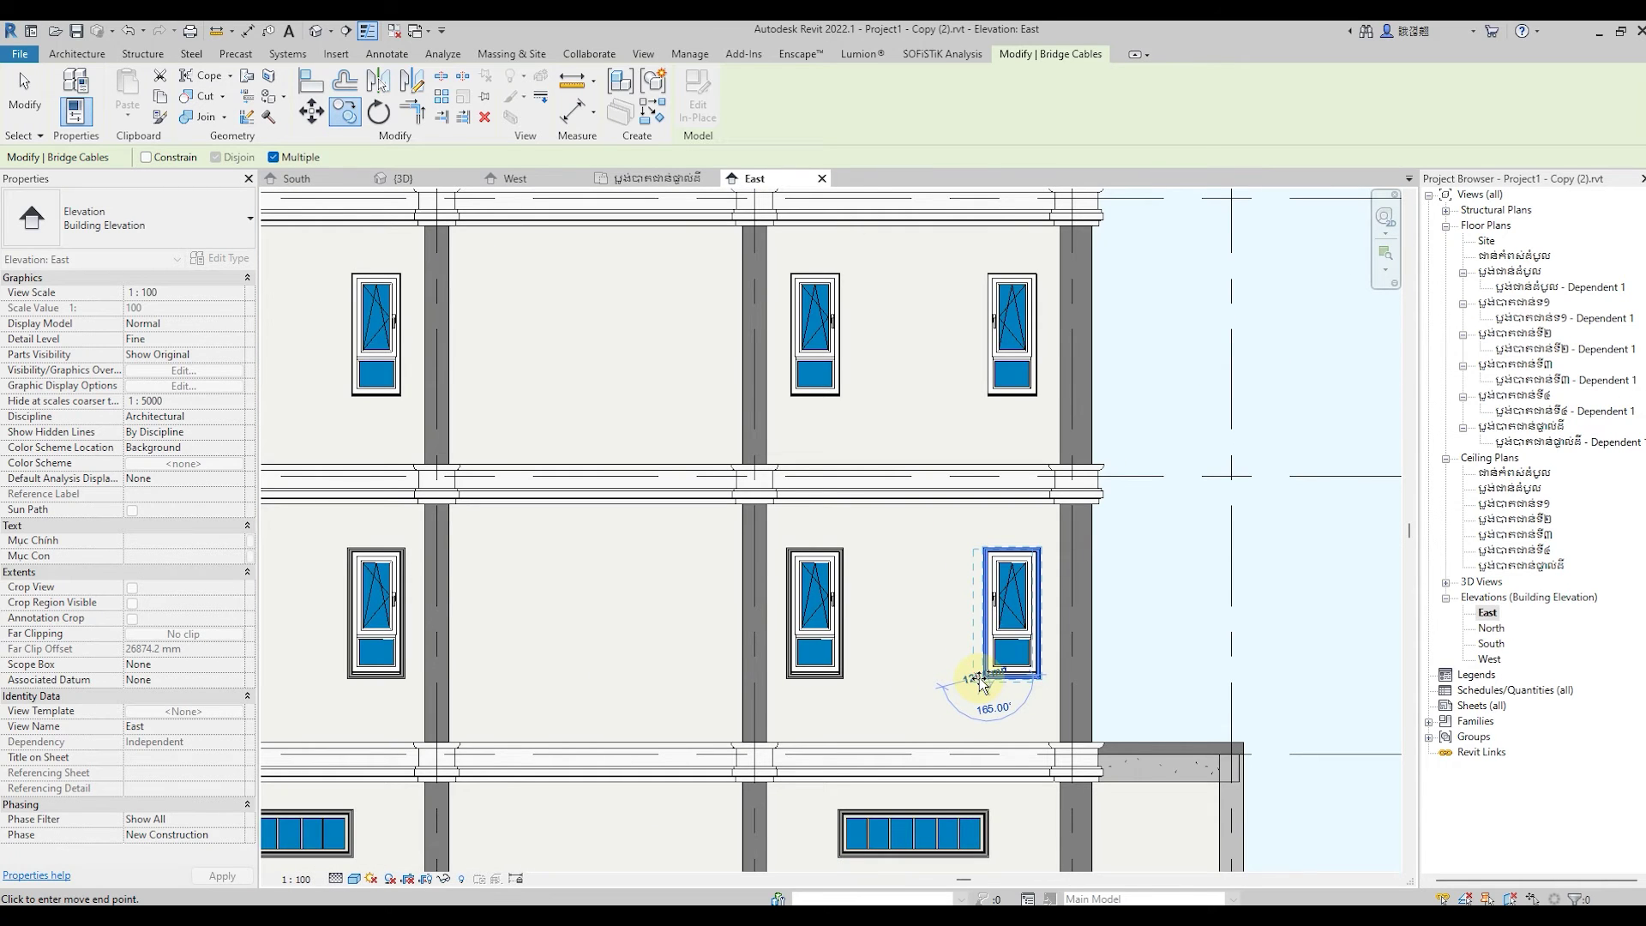
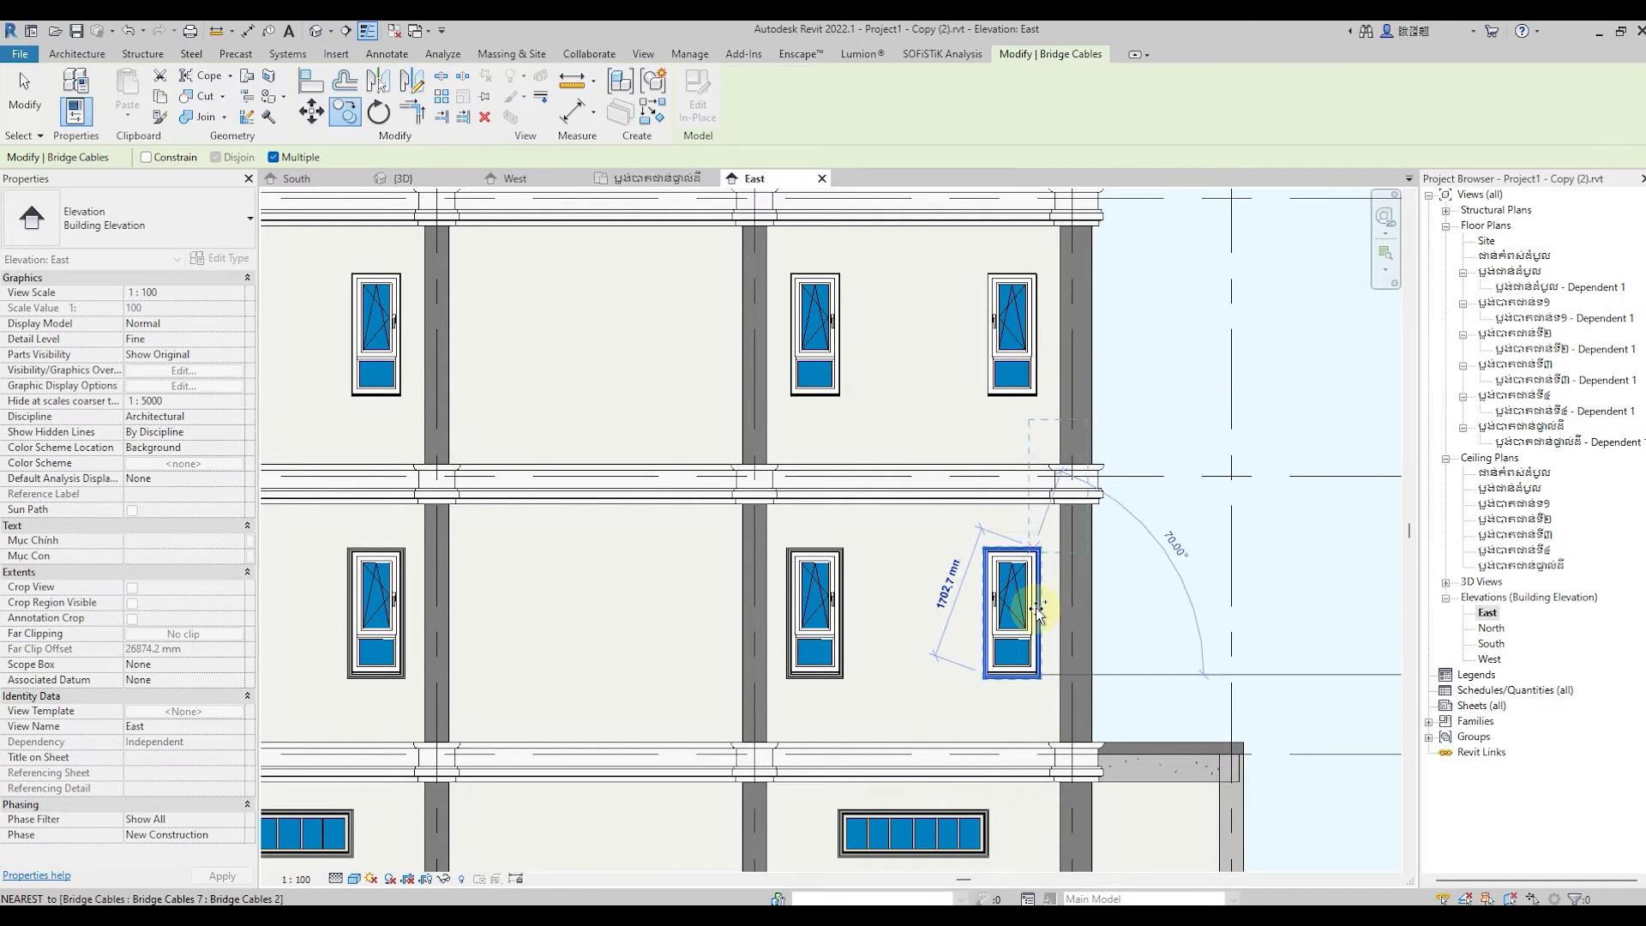
Set the copy's reference point at the wall corner beside the selected window.
scroll(1040, 599, up, 3)
drag(1040, 599, 845, 717)
scroll(845, 717, down, 2)
scroll(895, 494, up, 2)
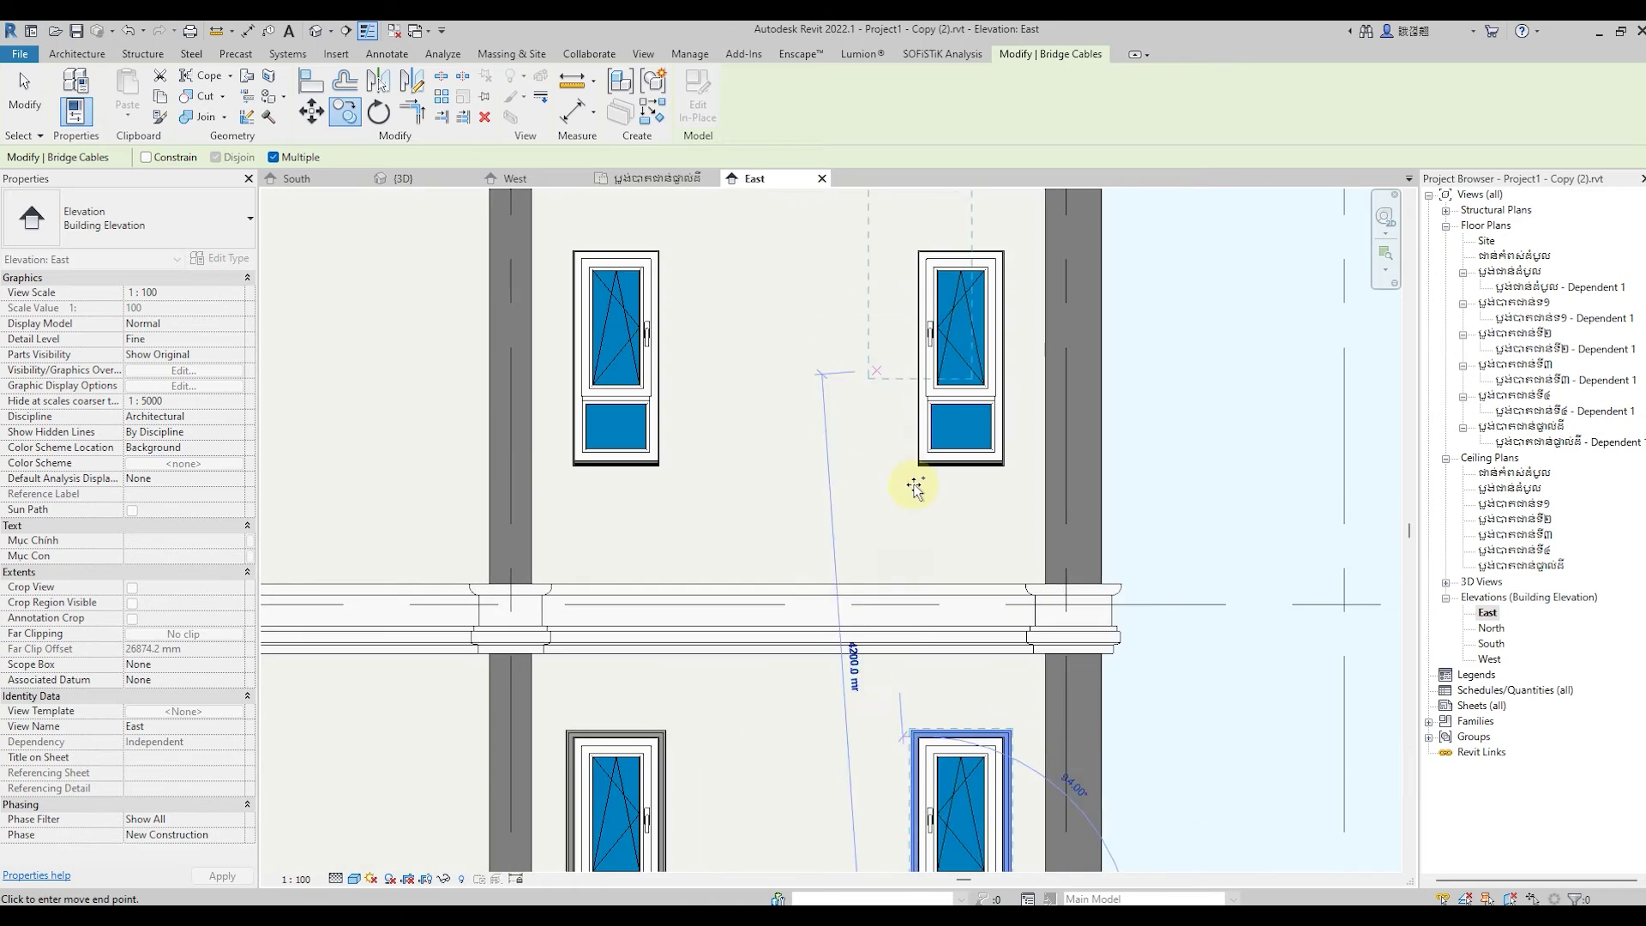
scroll(919, 471, up, 2)
scroll(919, 489, up, 2)
scroll(1000, 444, up, 1)
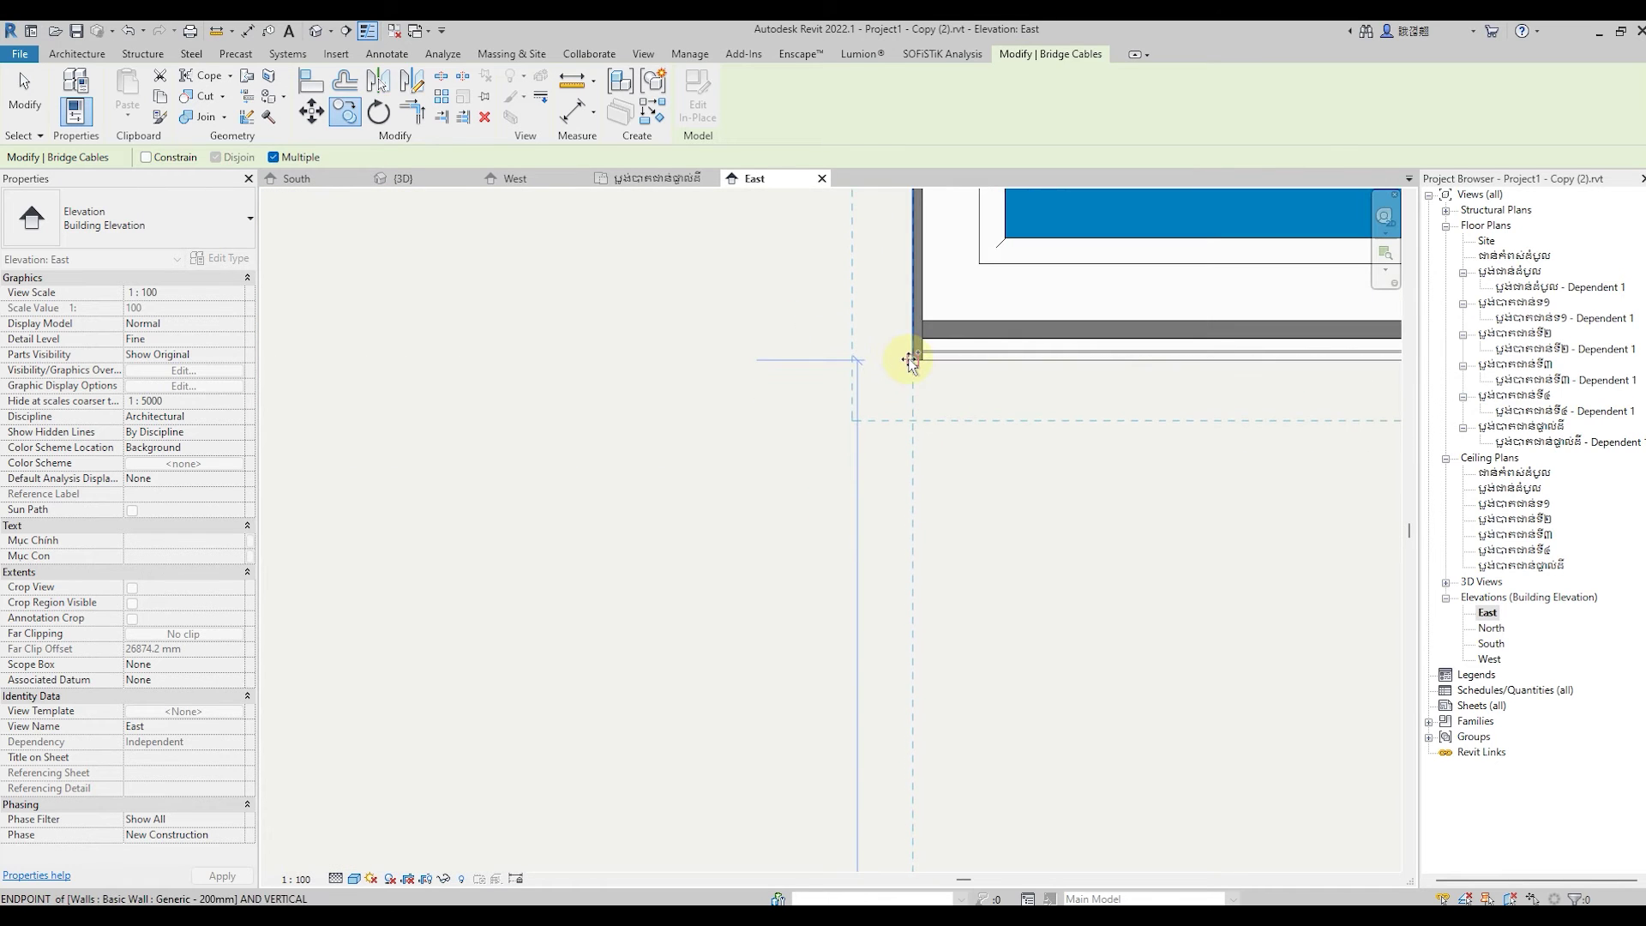
click(910, 360)
Place the window copy at the neighbouring window's sill corner.
scroll(1040, 525, down, 1)
scroll(1047, 526, down, 1)
scroll(1046, 526, down, 2)
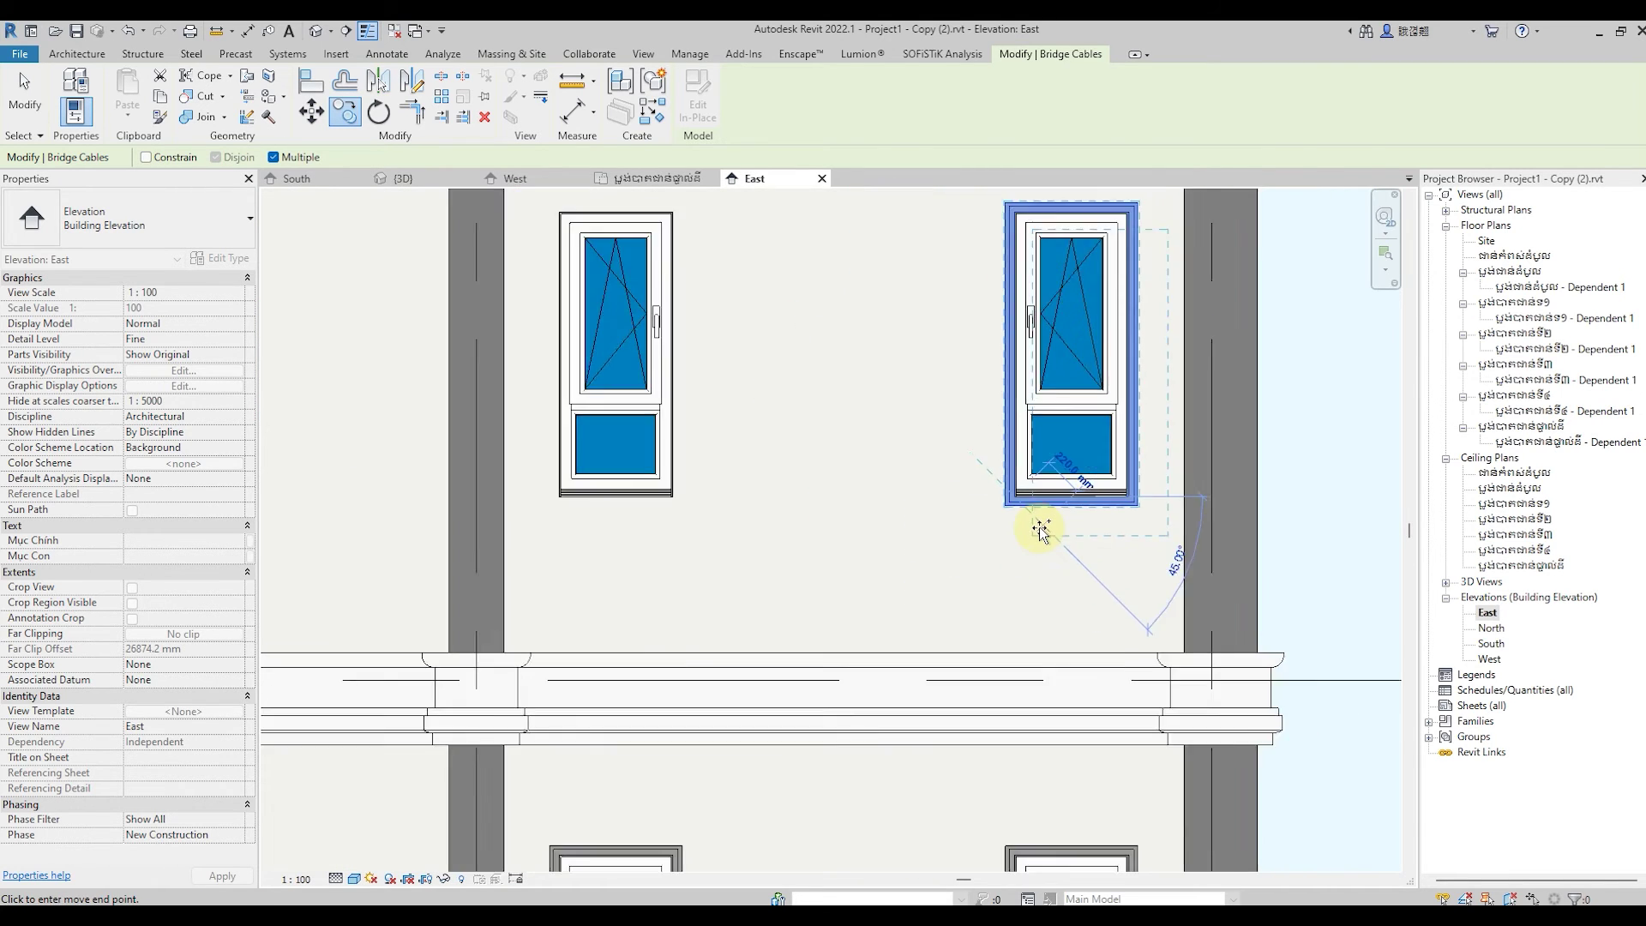
scroll(703, 507, up, 1)
scroll(690, 502, up, 2)
scroll(720, 484, up, 2)
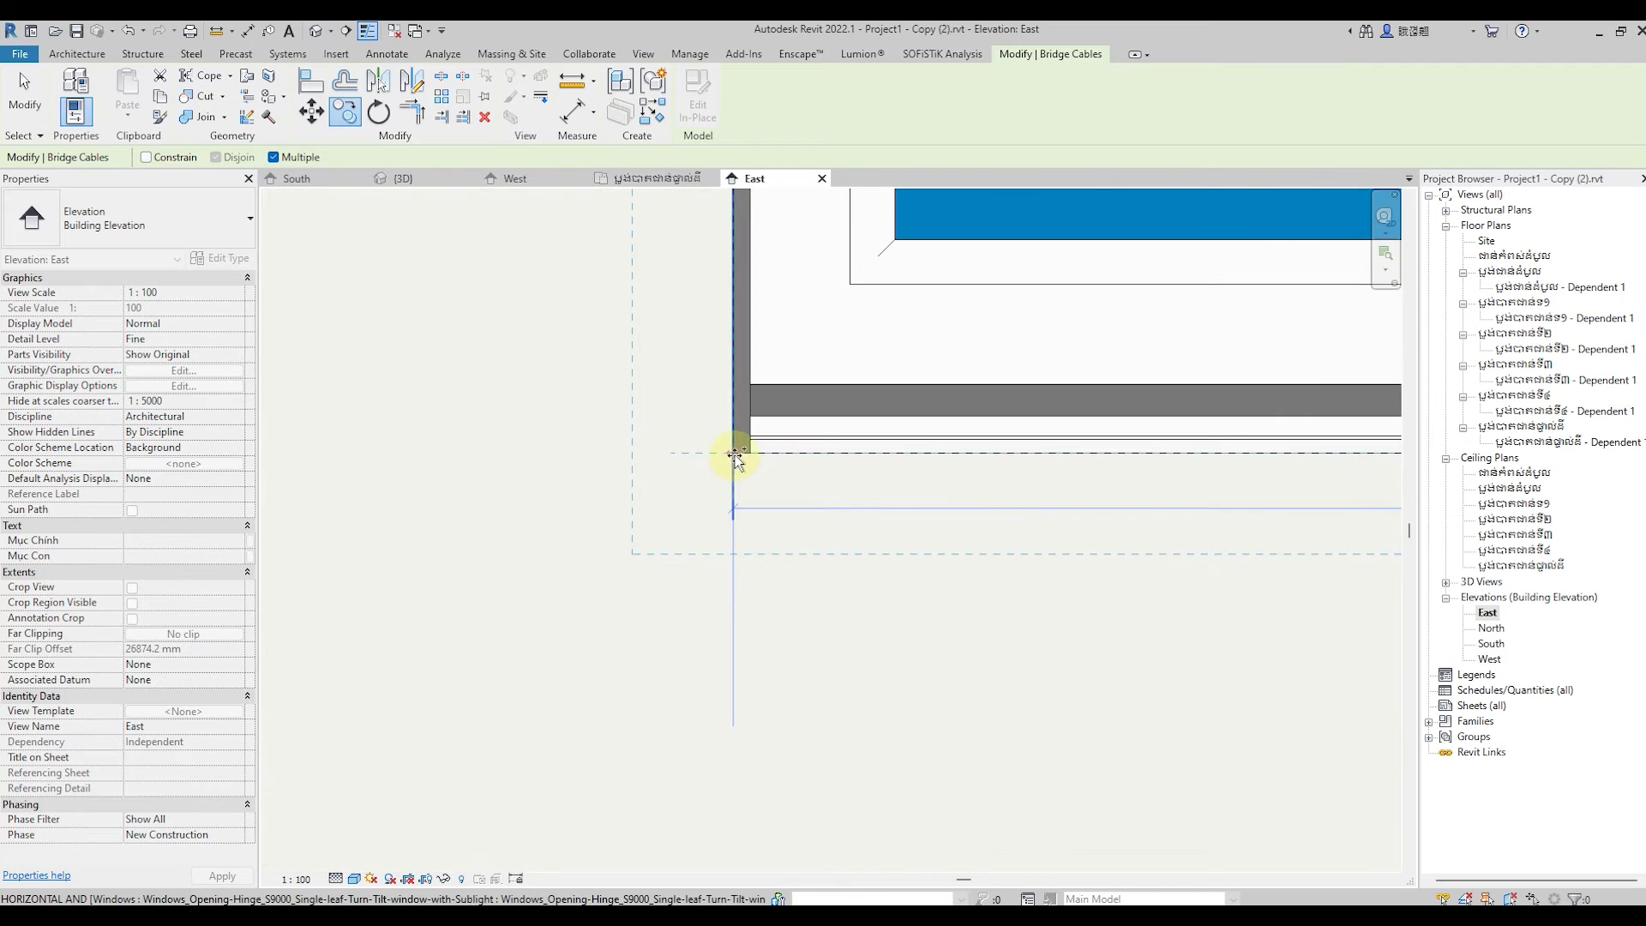
scroll(1044, 544, down, 1)
scroll(1043, 544, down, 1)
scroll(1043, 544, down, 1)
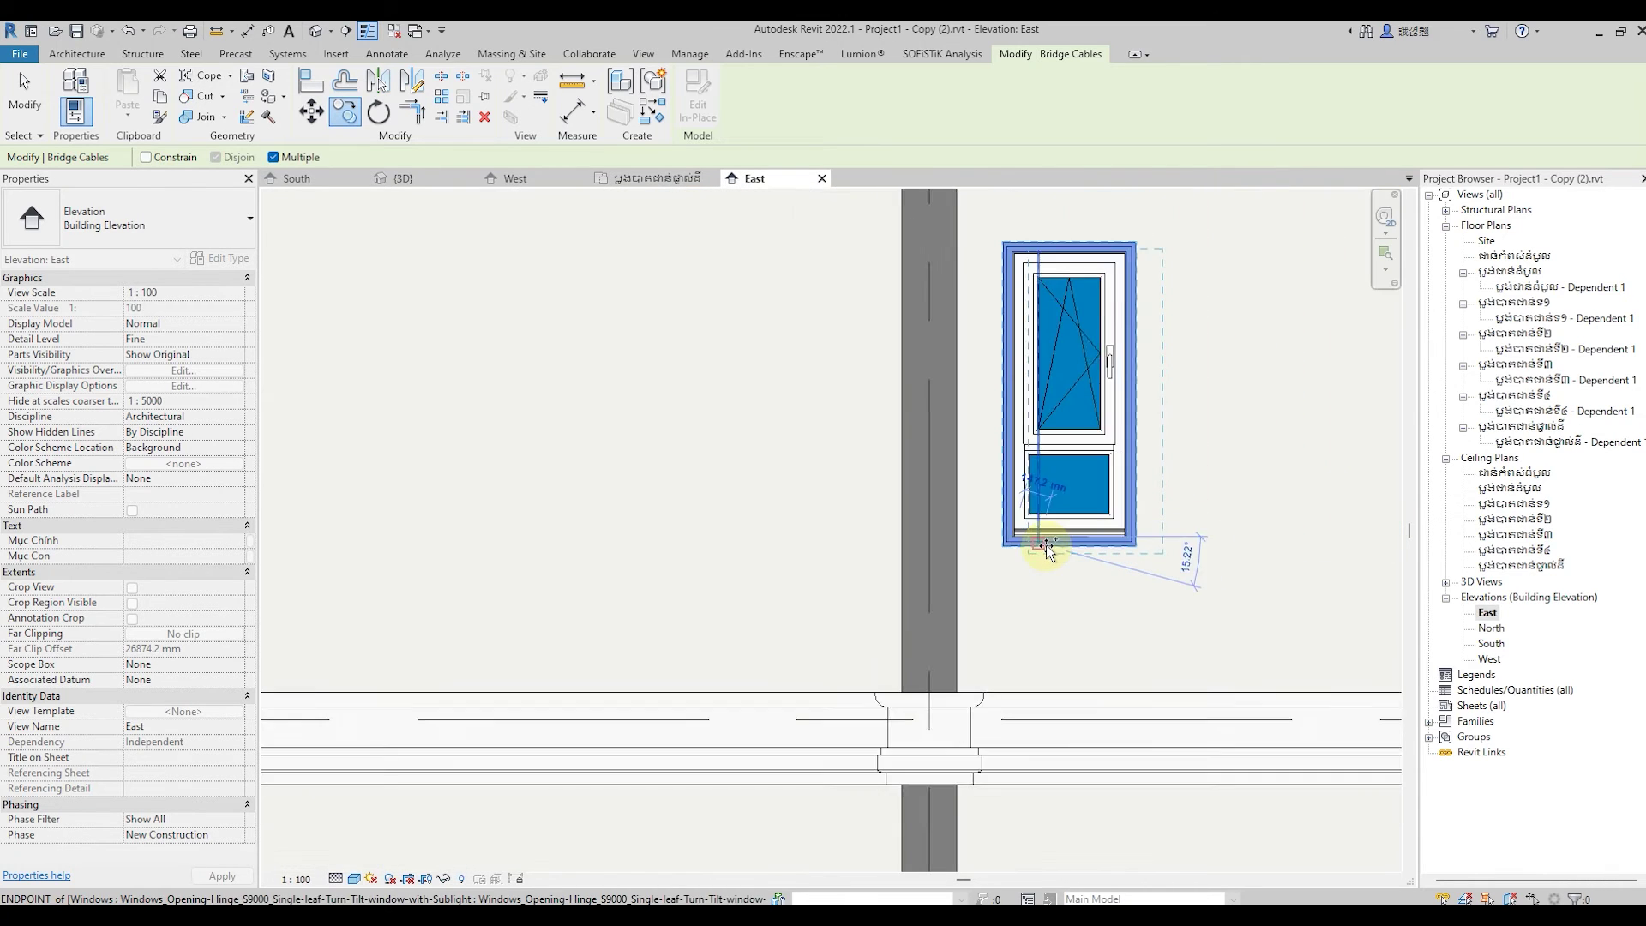
scroll(1046, 547, down, 1)
scroll(1046, 548, down, 1)
scroll(360, 543, up, 2)
scroll(433, 543, up, 3)
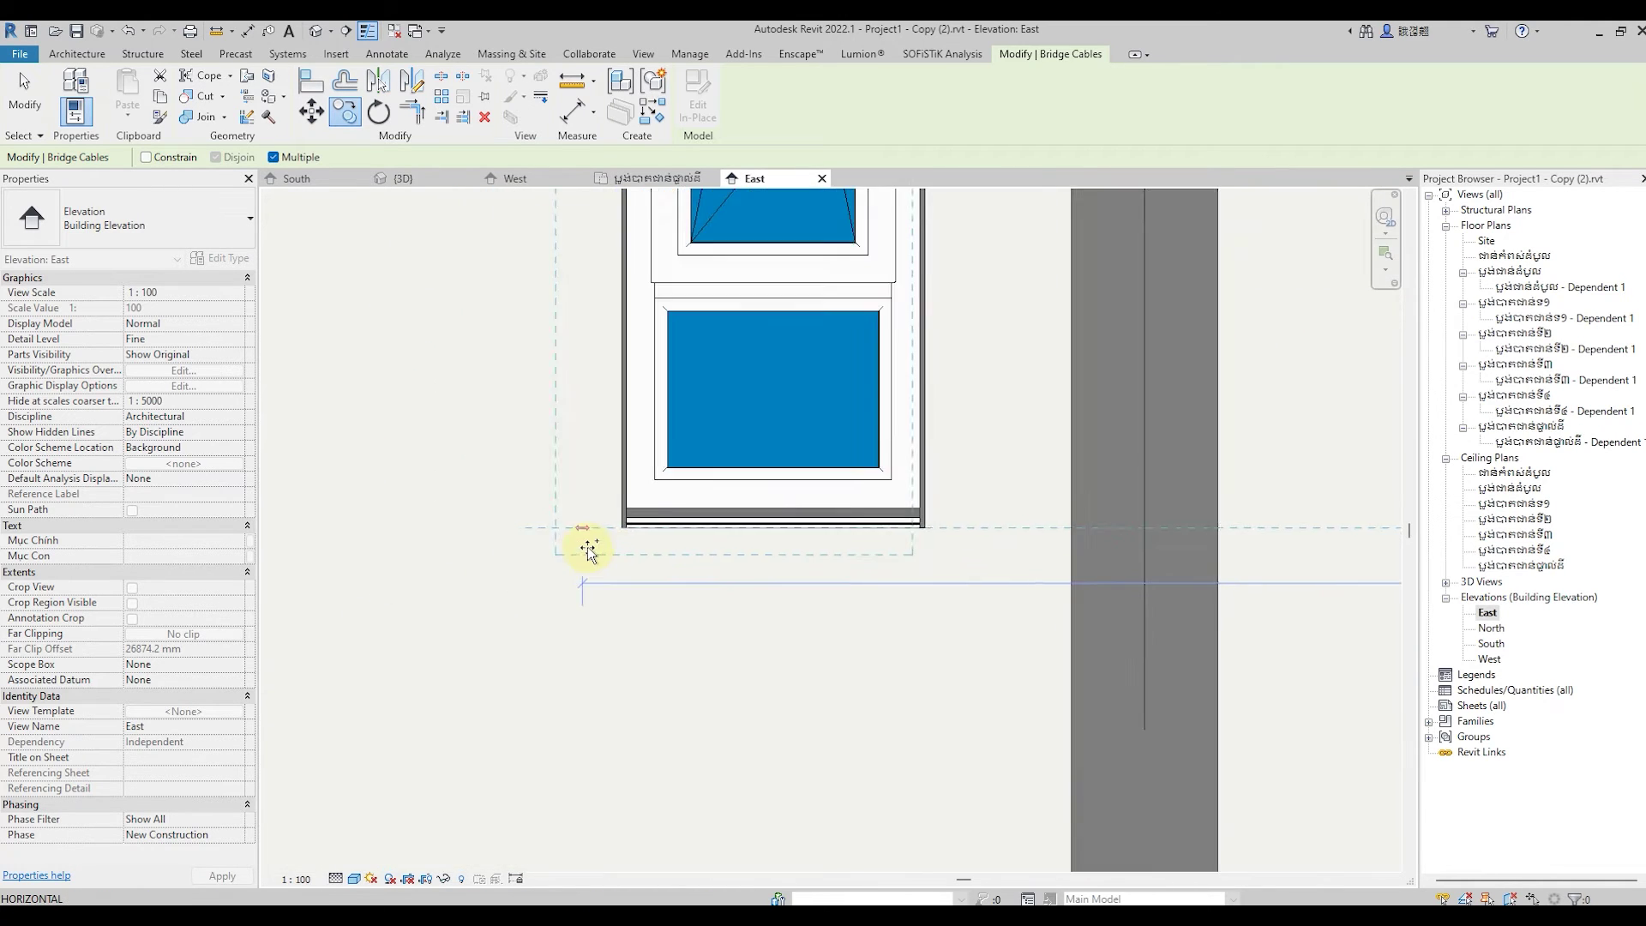
scroll(580, 544, up, 2)
scroll(639, 519, up, 1)
scroll(653, 502, down, 1)
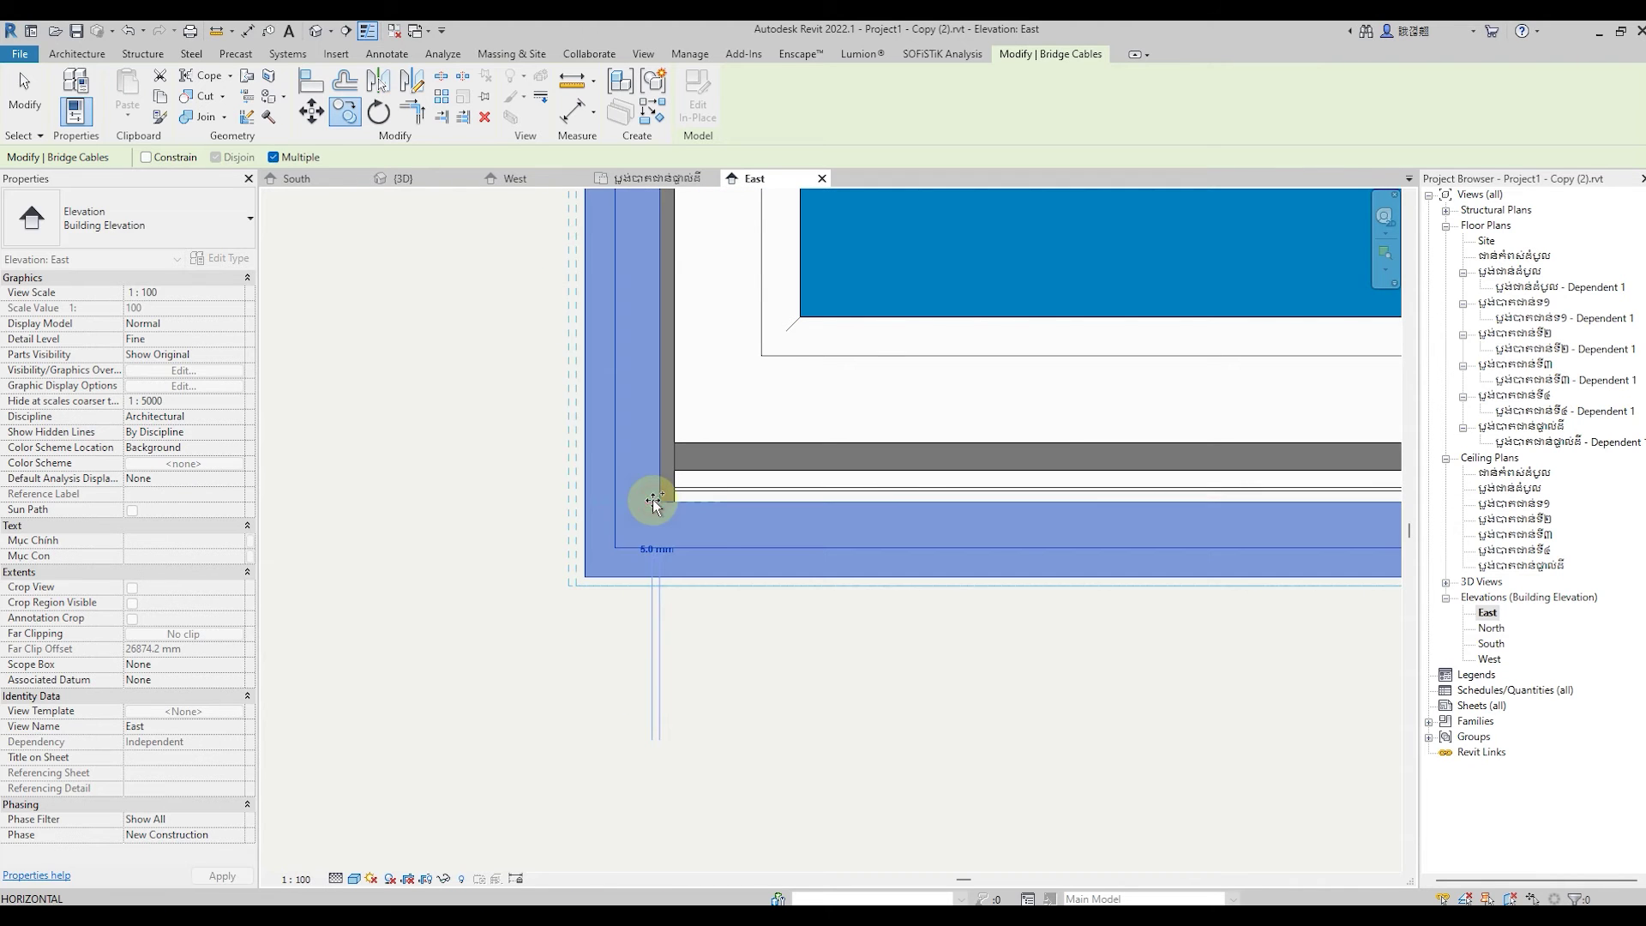
scroll(992, 551, down, 1)
scroll(992, 558, down, 2)
scroll(996, 557, down, 2)
scroll(997, 557, down, 1)
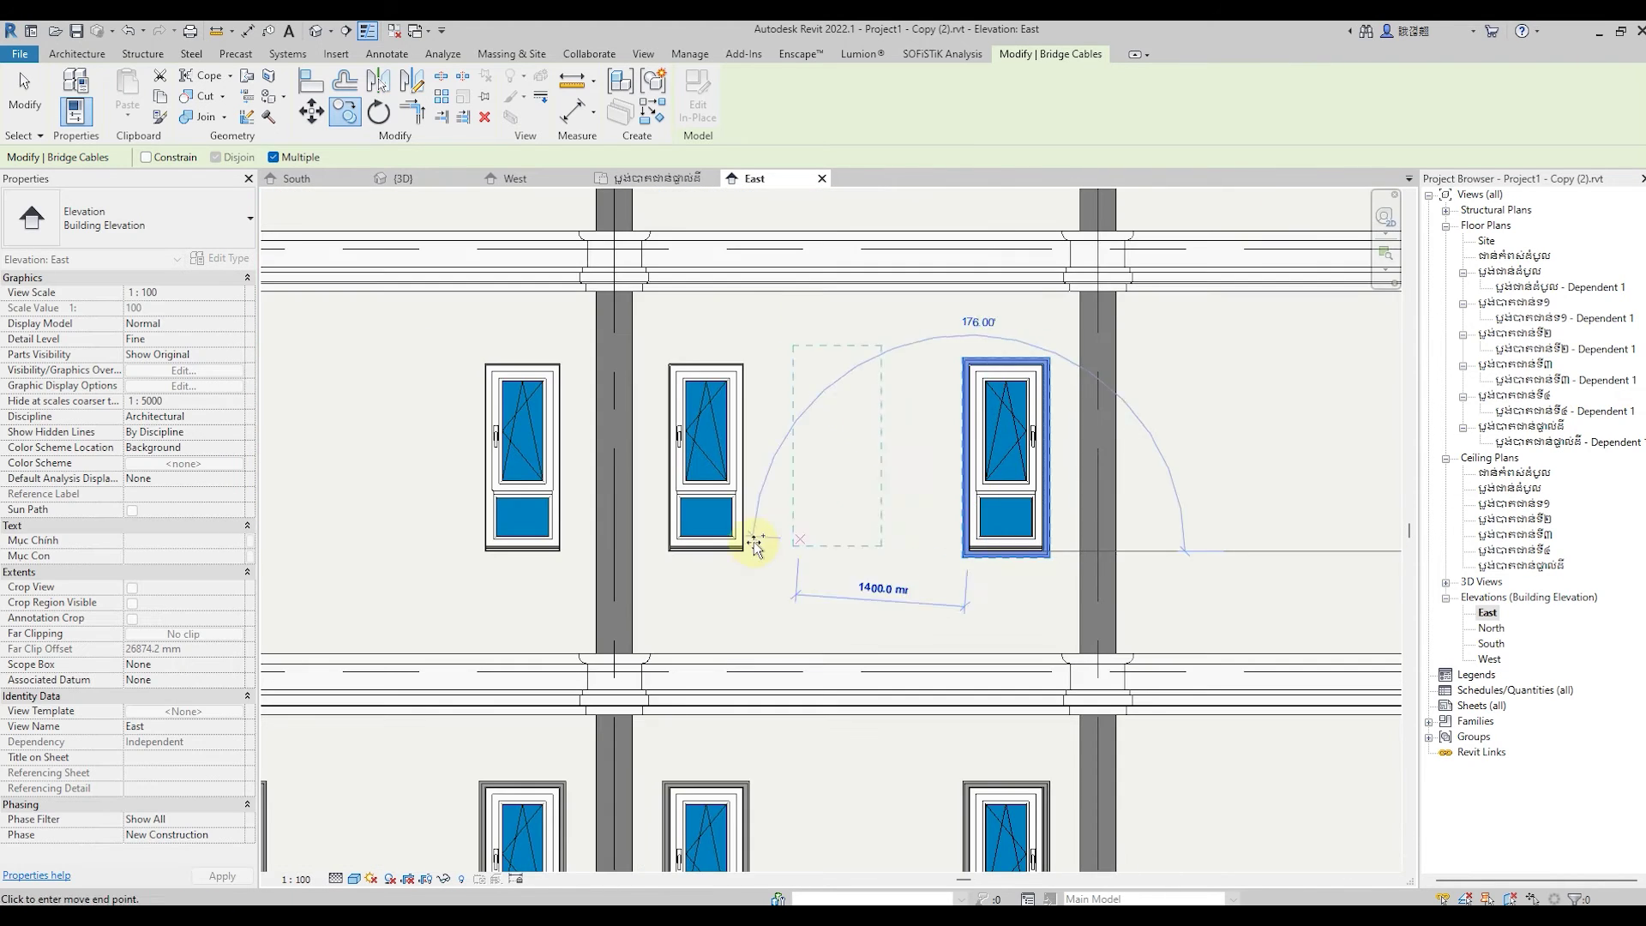
scroll(632, 558, up, 2)
scroll(632, 562, up, 3)
scroll(621, 550, up, 1)
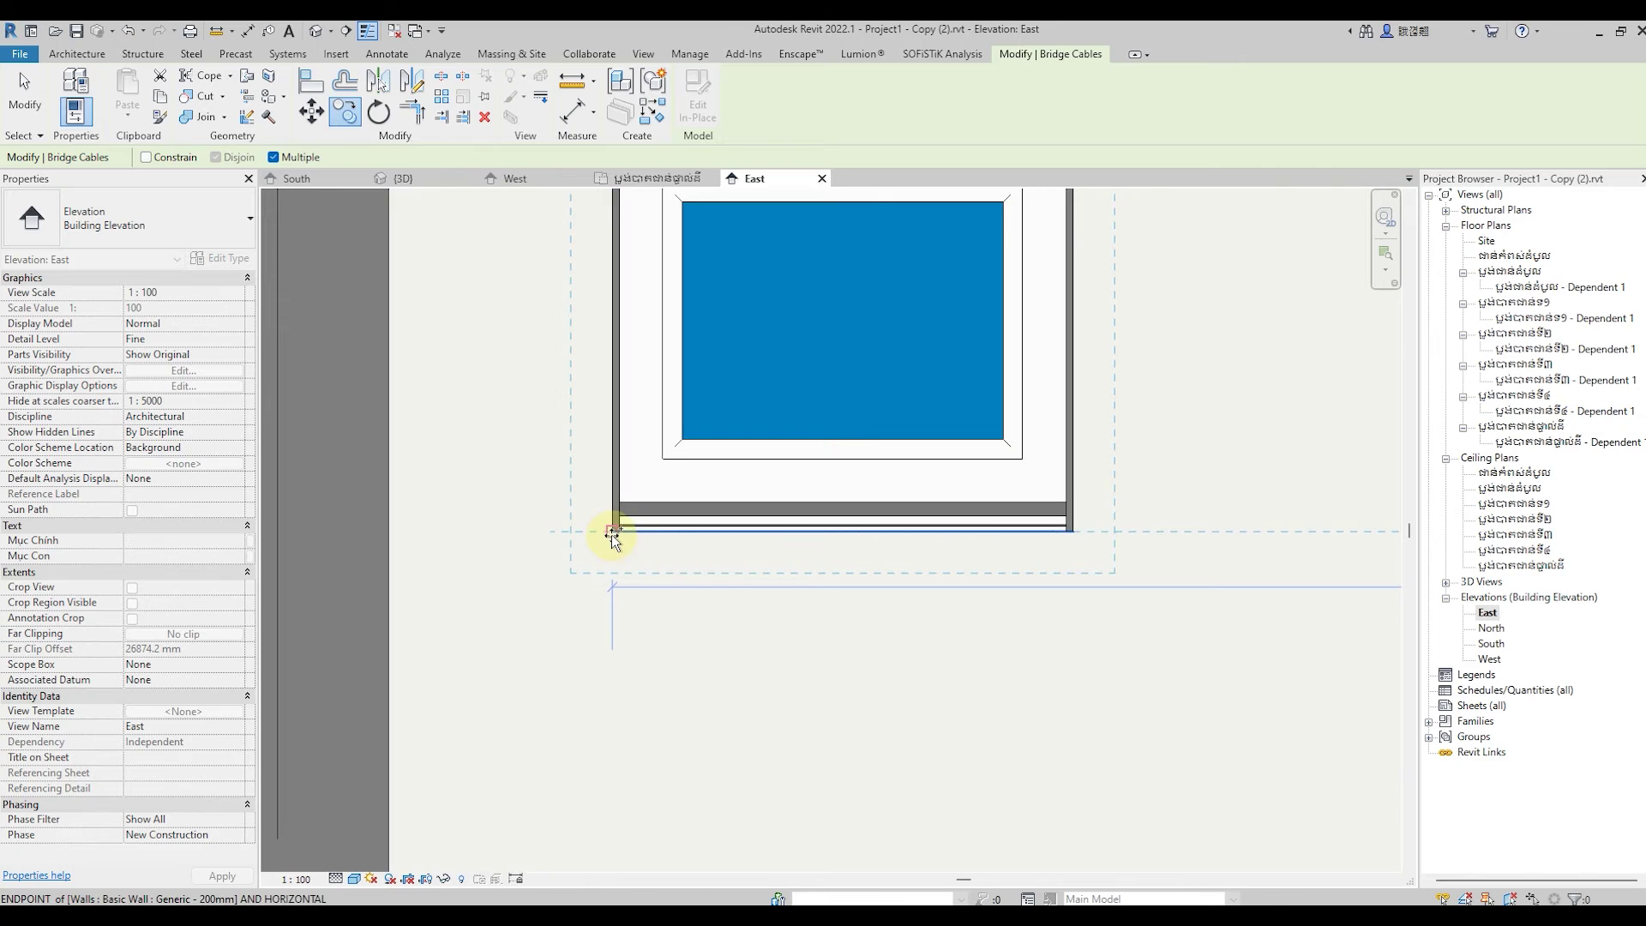
scroll(613, 531, up, 1)
scroll(1139, 569, down, 3)
scroll(1066, 569, down, 1)
scroll(664, 581, up, 2)
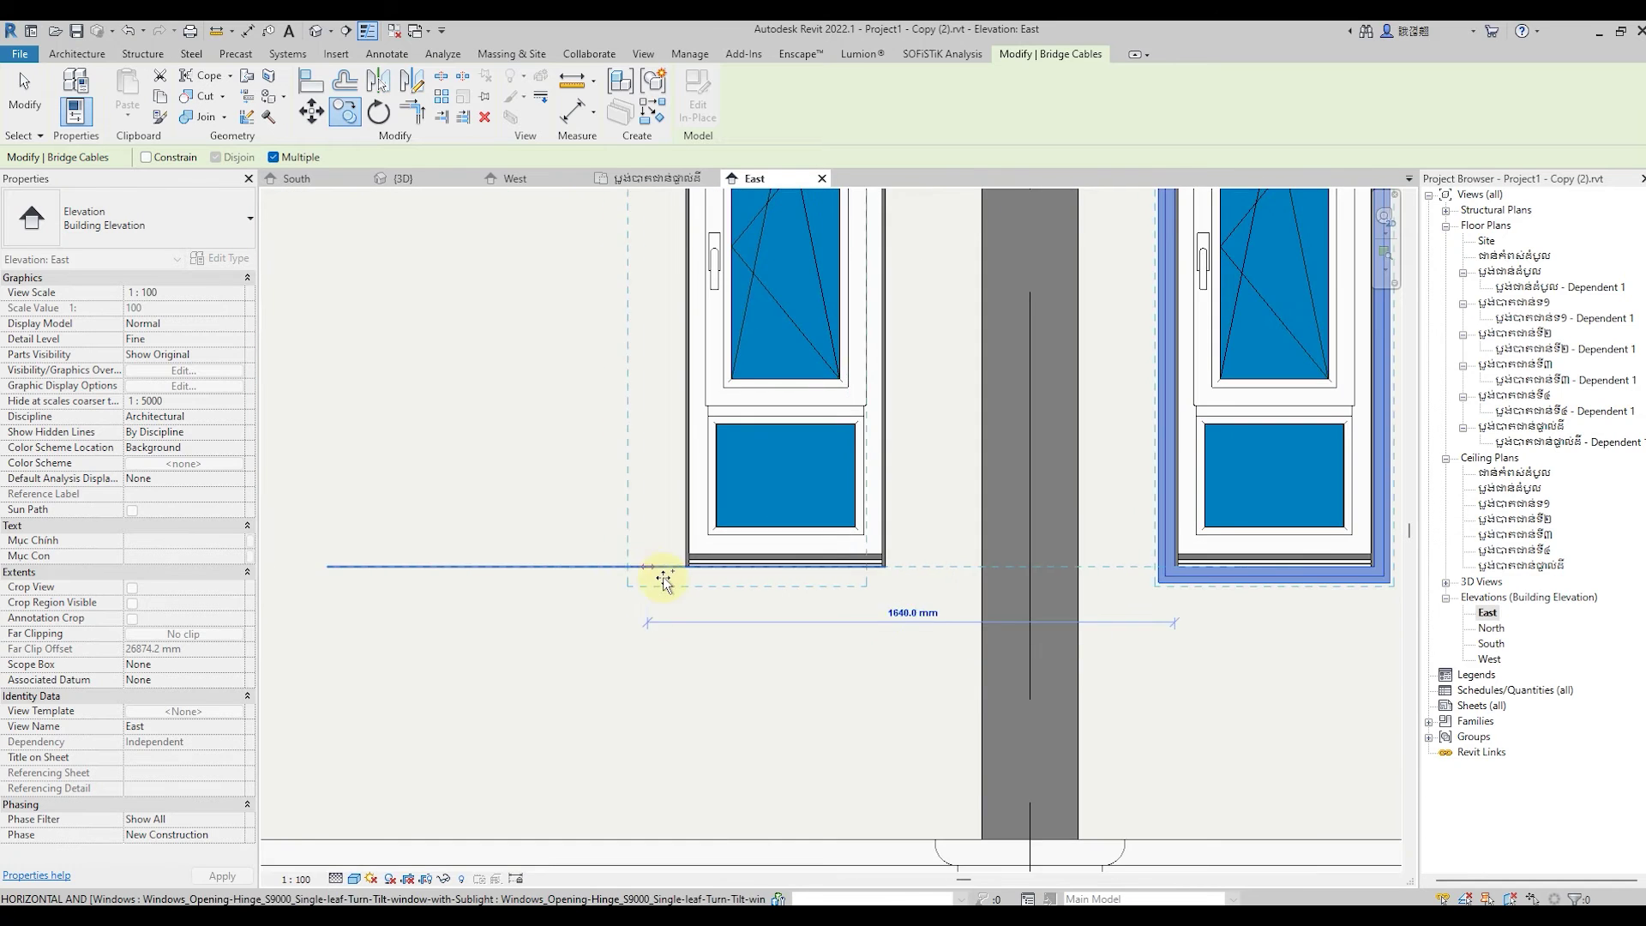
scroll(664, 581, up, 2)
scroll(687, 577, up, 2)
click(718, 534)
scroll(1048, 586, down, 2)
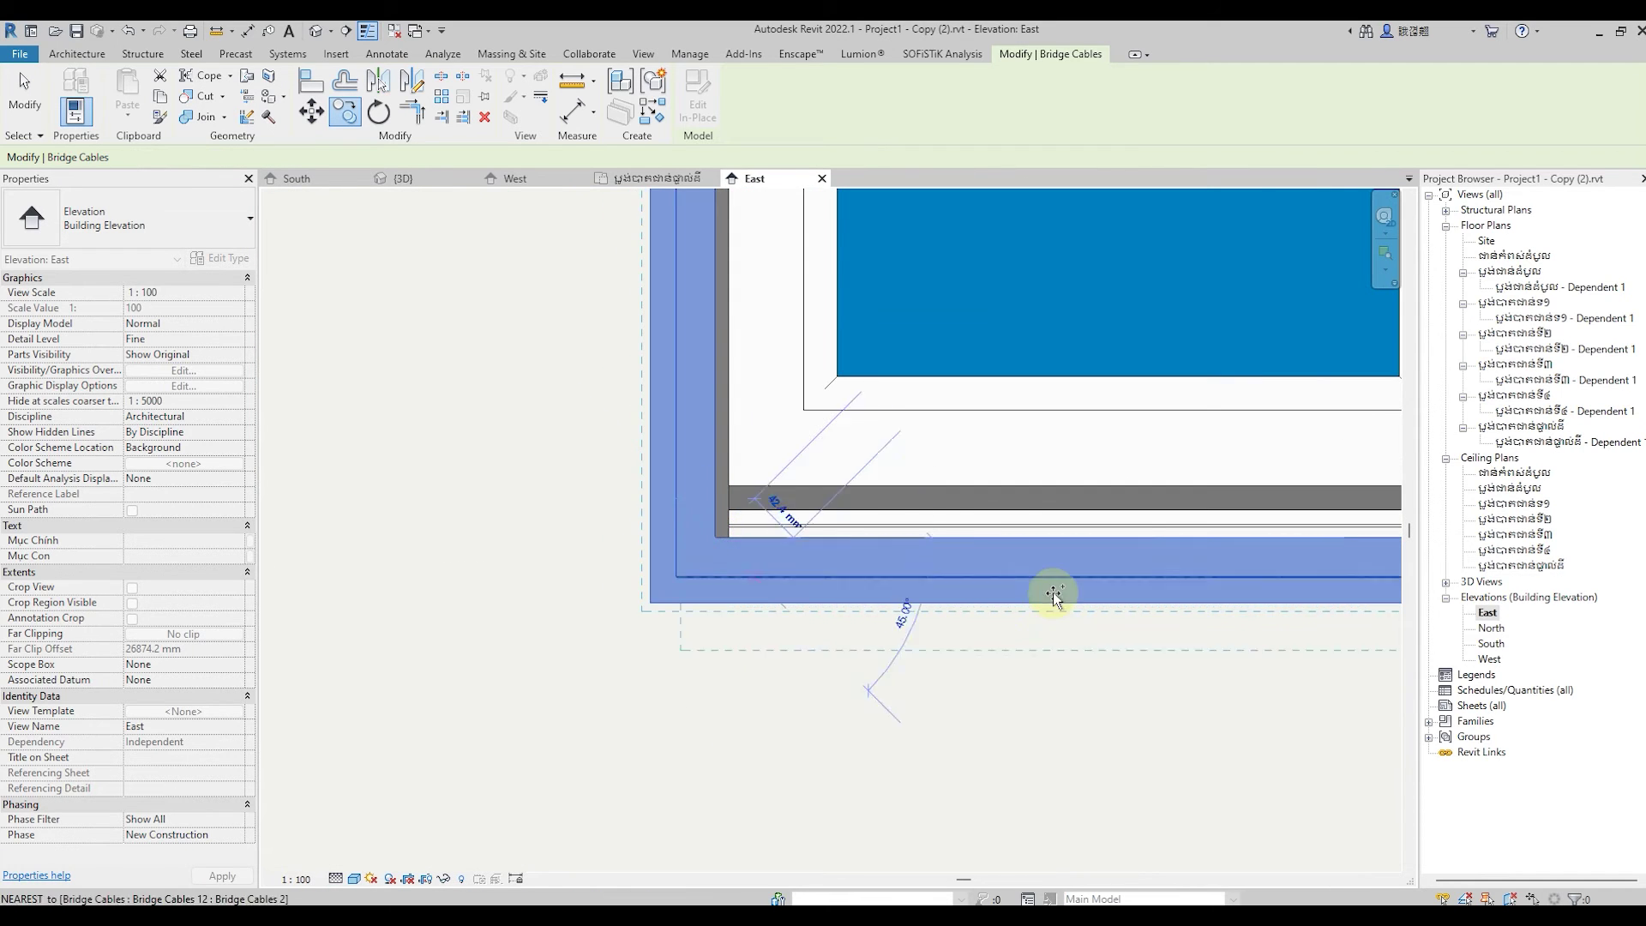
scroll(1055, 581, down, 2)
scroll(1047, 581, down, 1)
scroll(731, 577, up, 1)
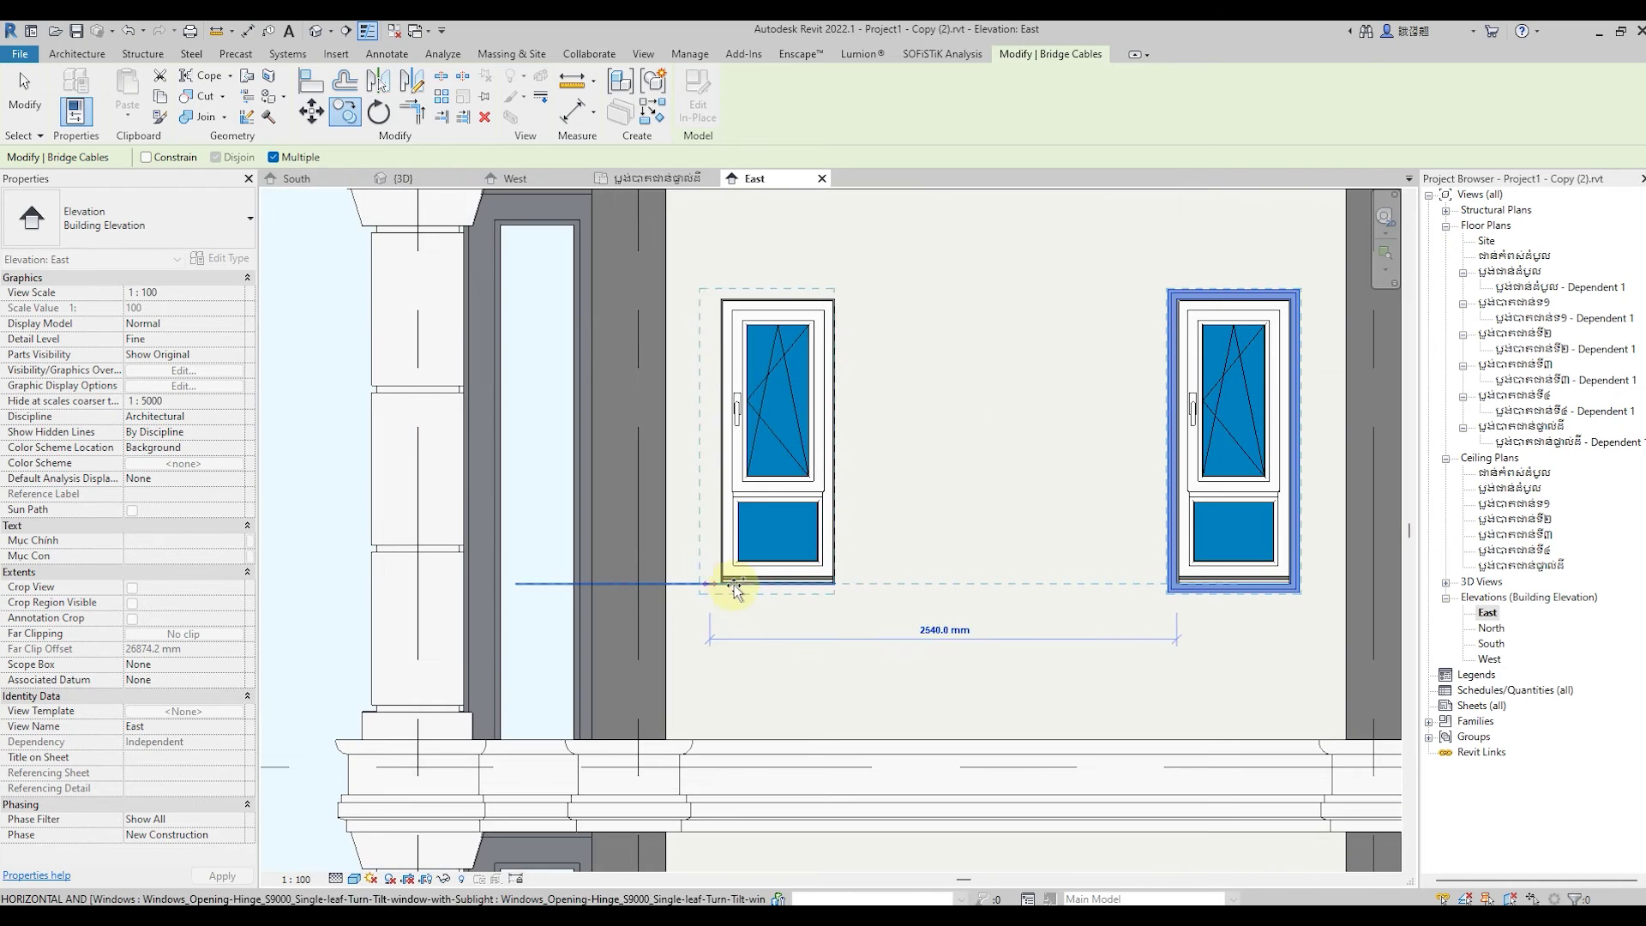
scroll(724, 606, up, 3)
scroll(697, 577, up, 3)
scroll(691, 556, up, 1)
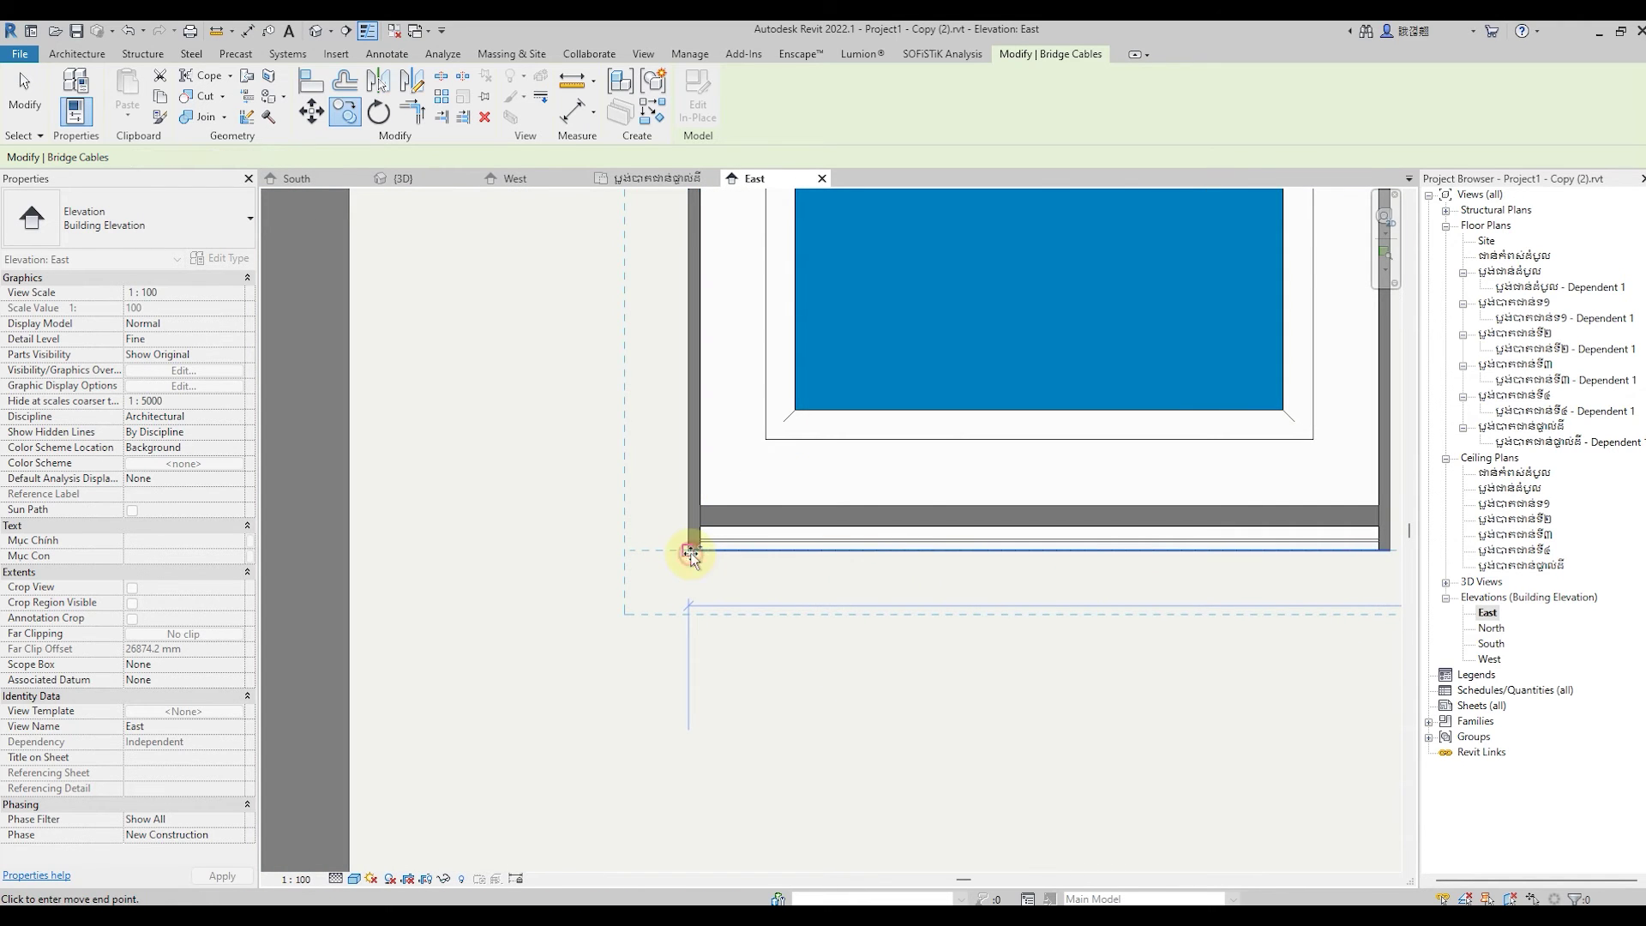
scroll(677, 601, down, 1)
scroll(661, 625, down, 2)
scroll(669, 635, down, 2)
Set the copy's start point at the window corner, zooming around the elevation.
scroll(666, 638, down, 1)
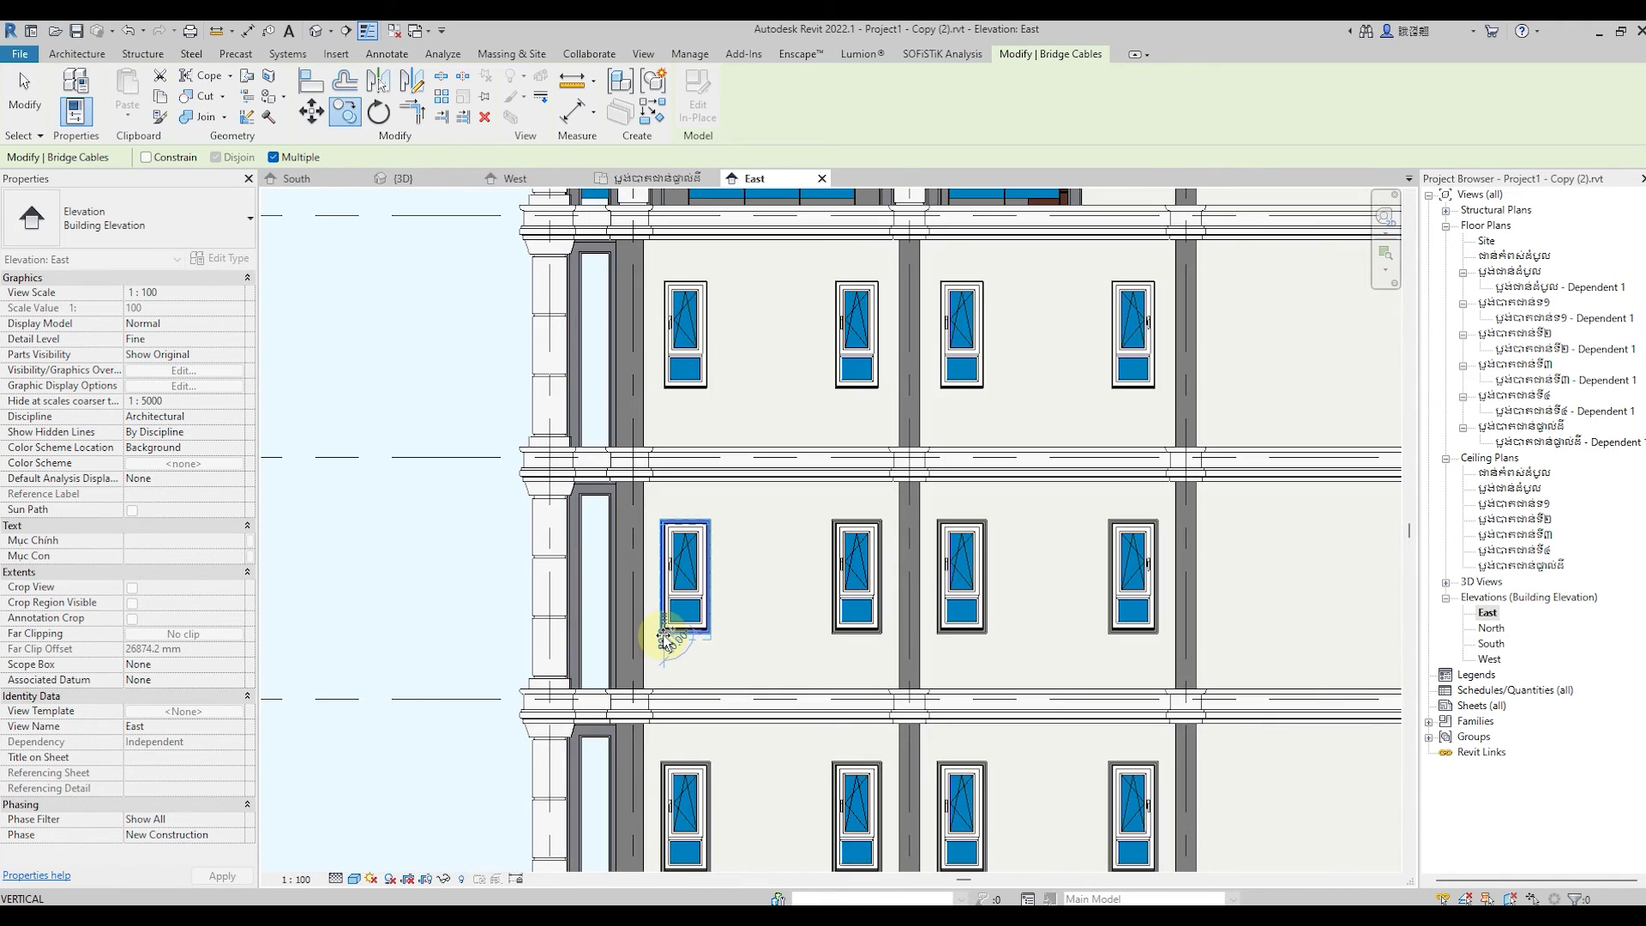
scroll(666, 639, down, 2)
scroll(655, 626, down, 1)
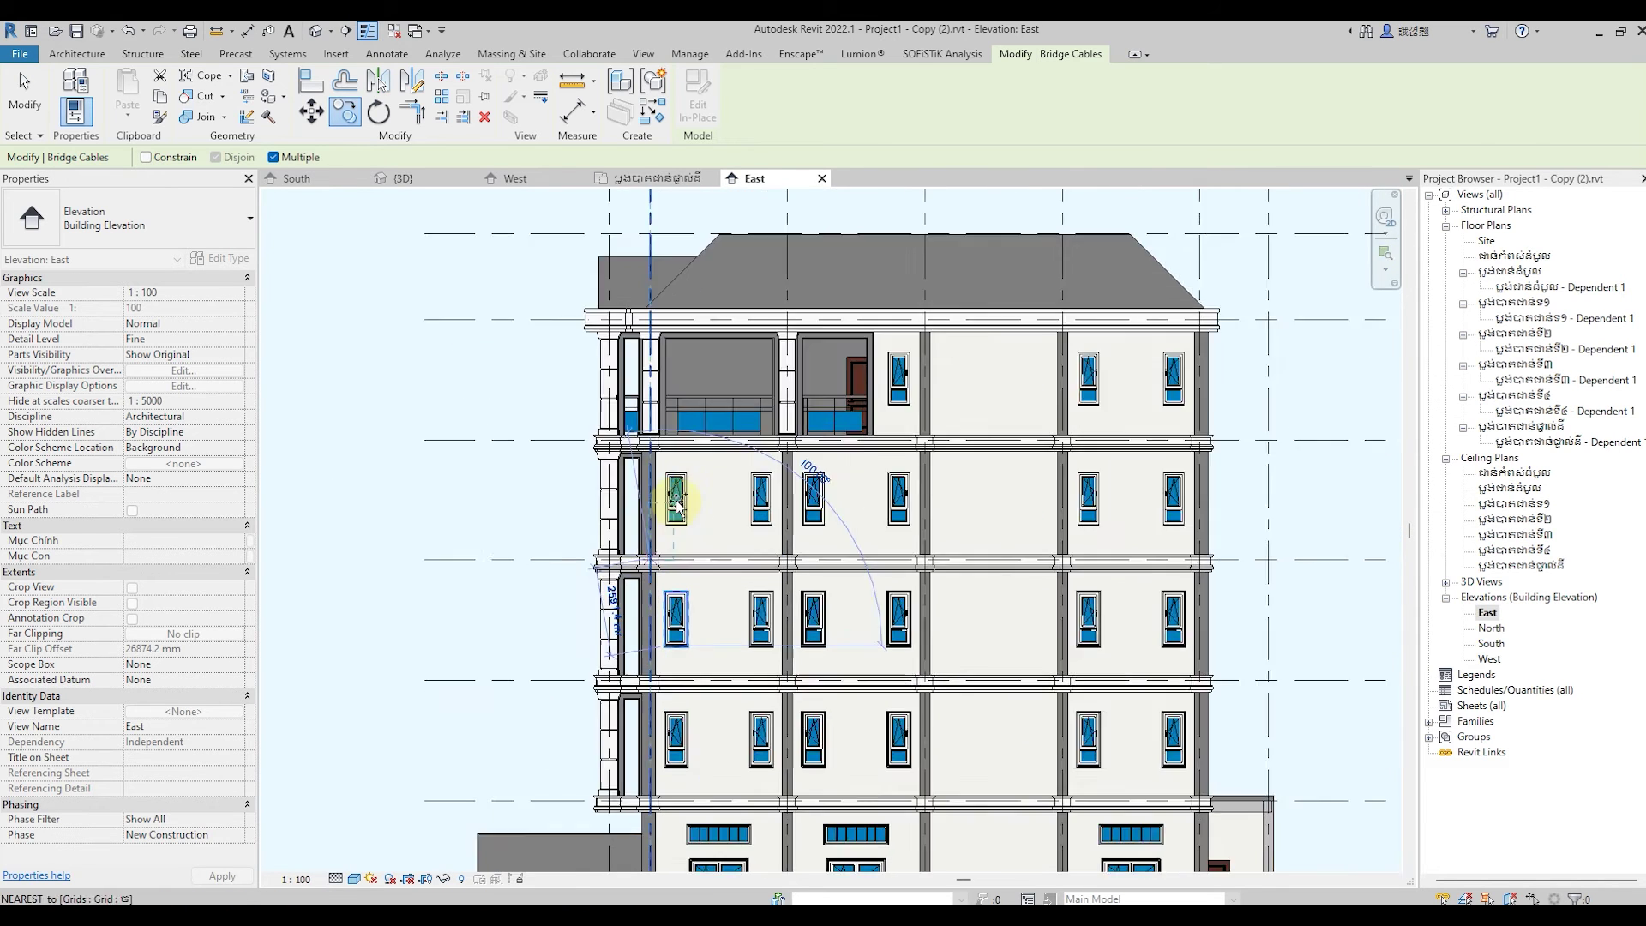
scroll(677, 506, up, 3)
scroll(661, 515, up, 3)
scroll(665, 577, up, 2)
scroll(669, 569, up, 1)
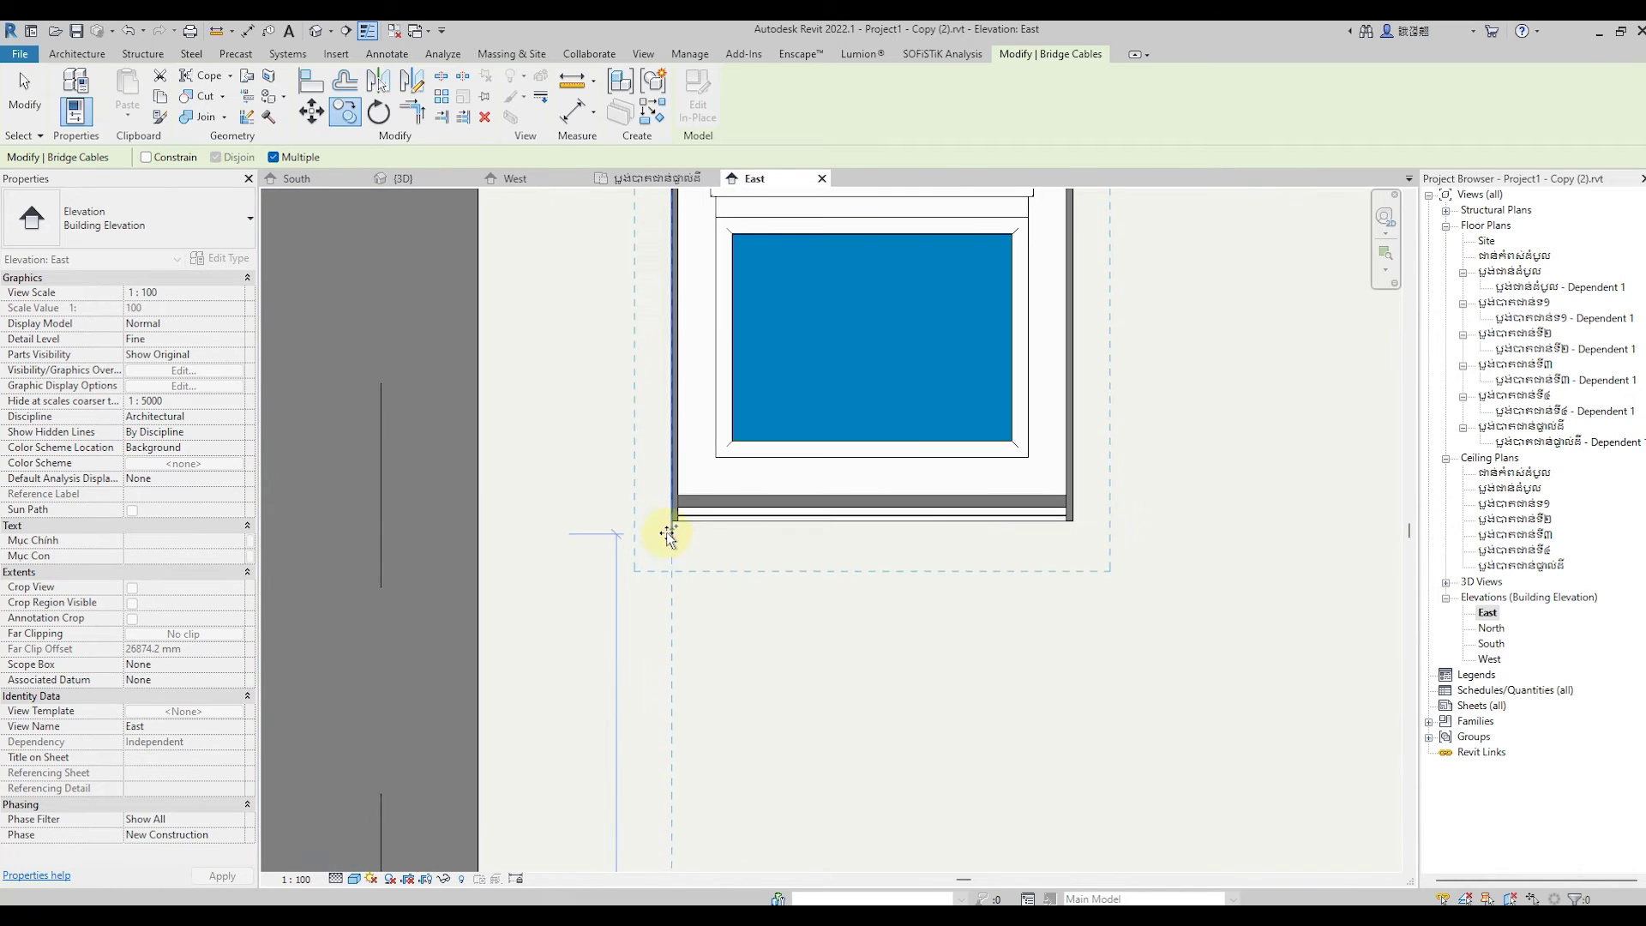
click(670, 516)
scroll(584, 598, down, 3)
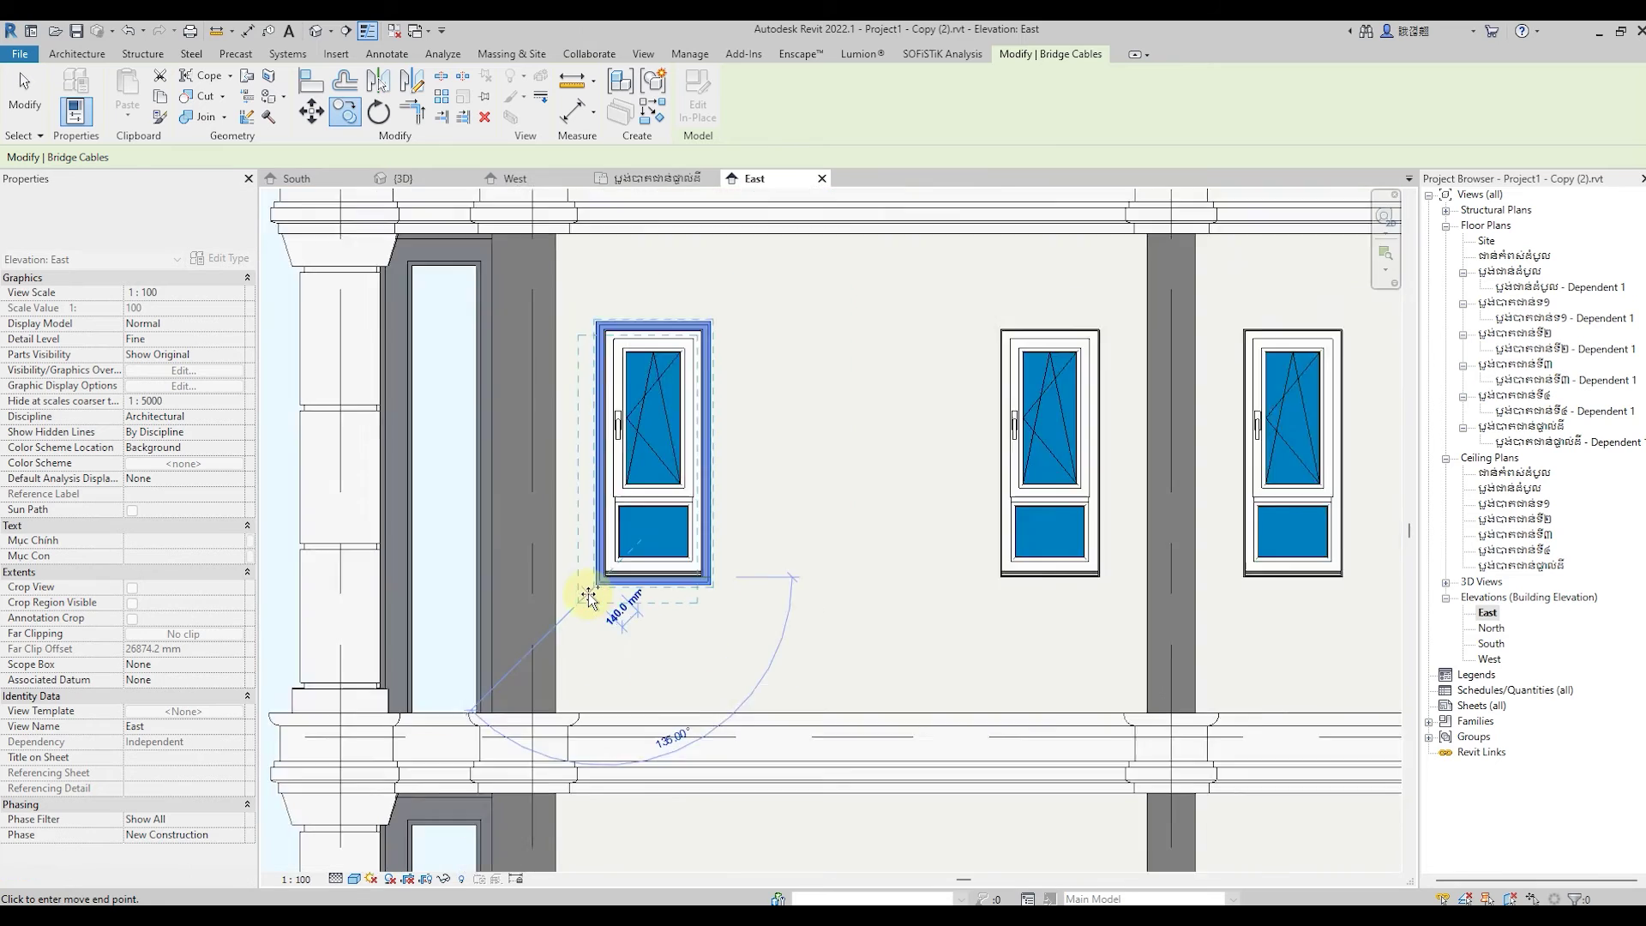
scroll(588, 600, down, 1)
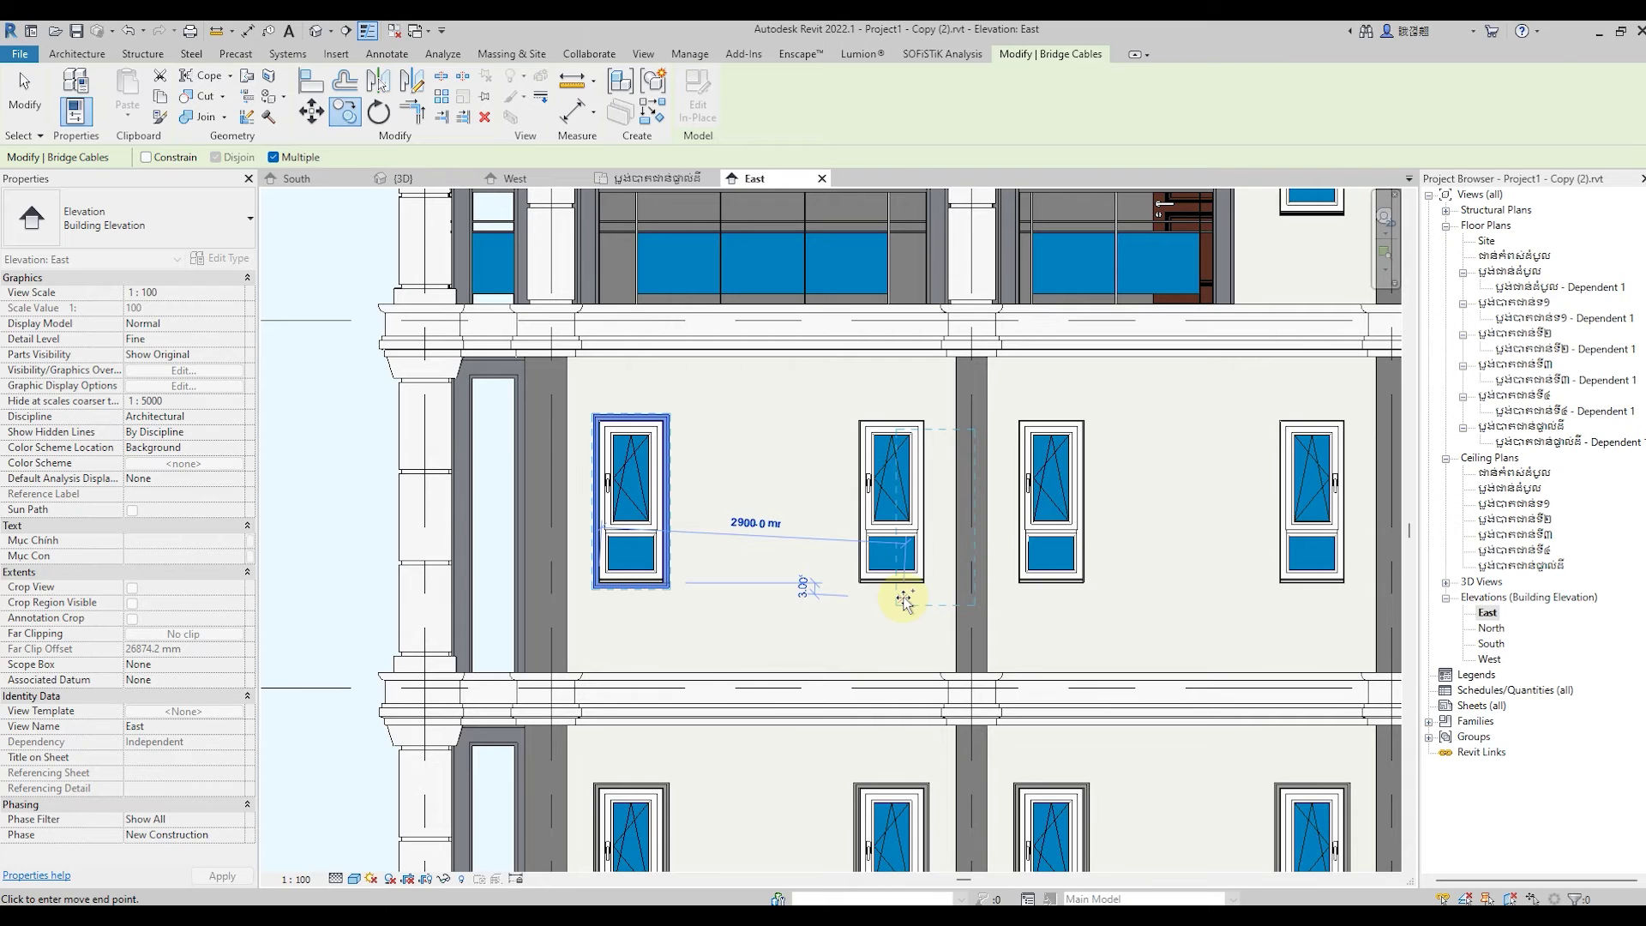
scroll(857, 587, up, 5)
scroll(823, 579, up, 3)
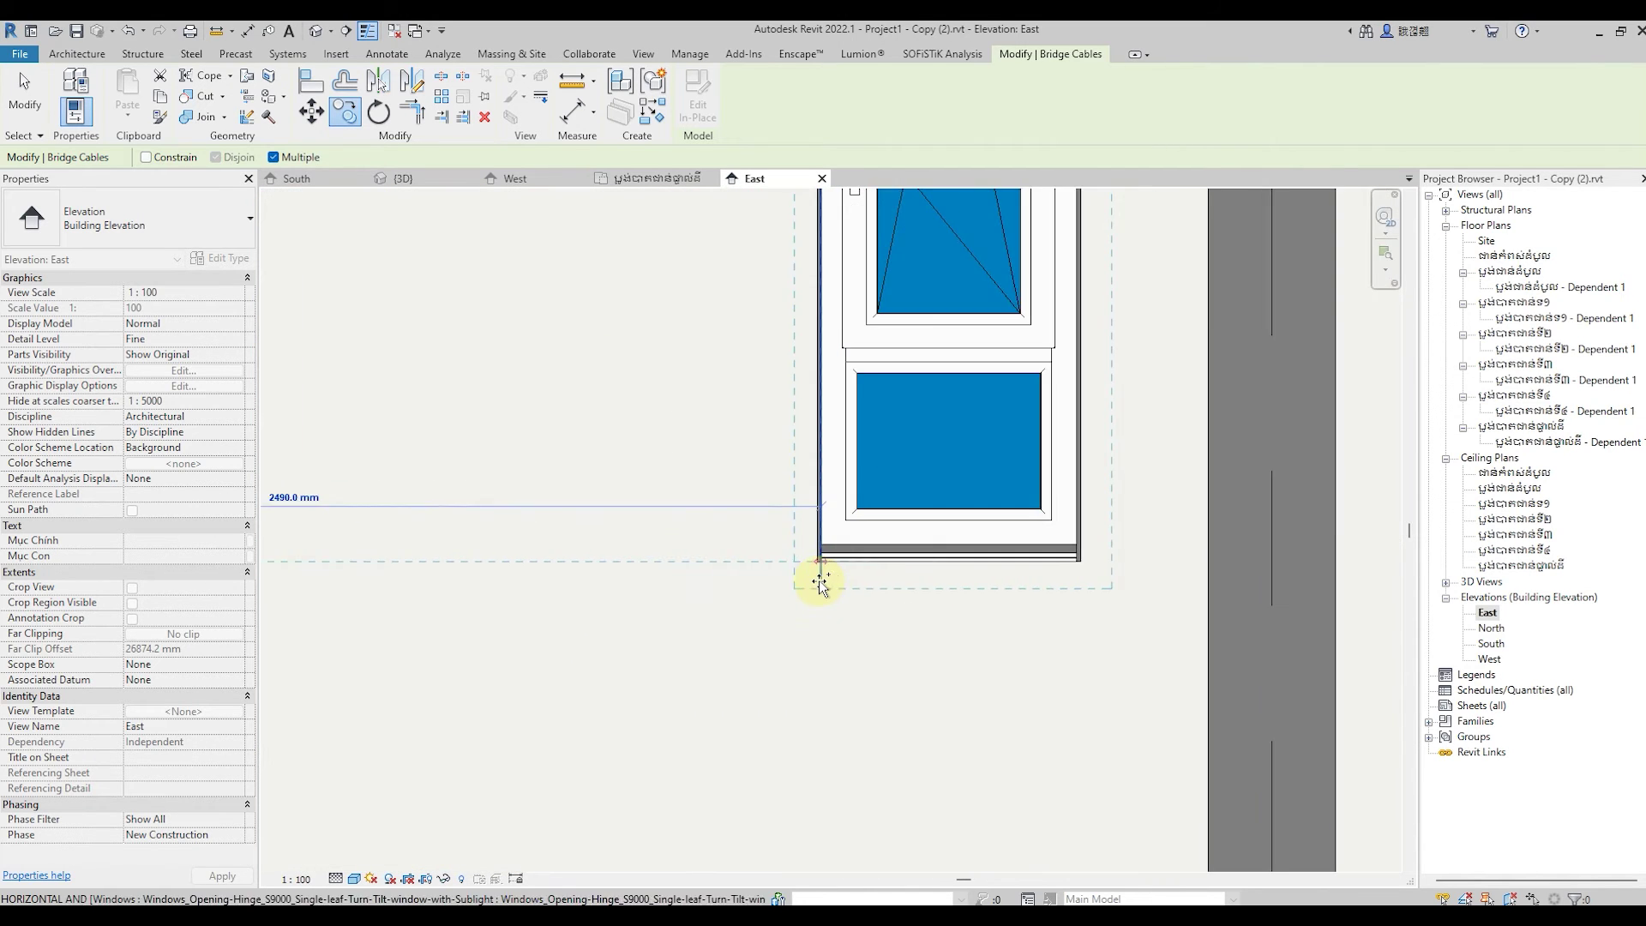
scroll(815, 555, down, 3)
scroll(549, 658, up, 3)
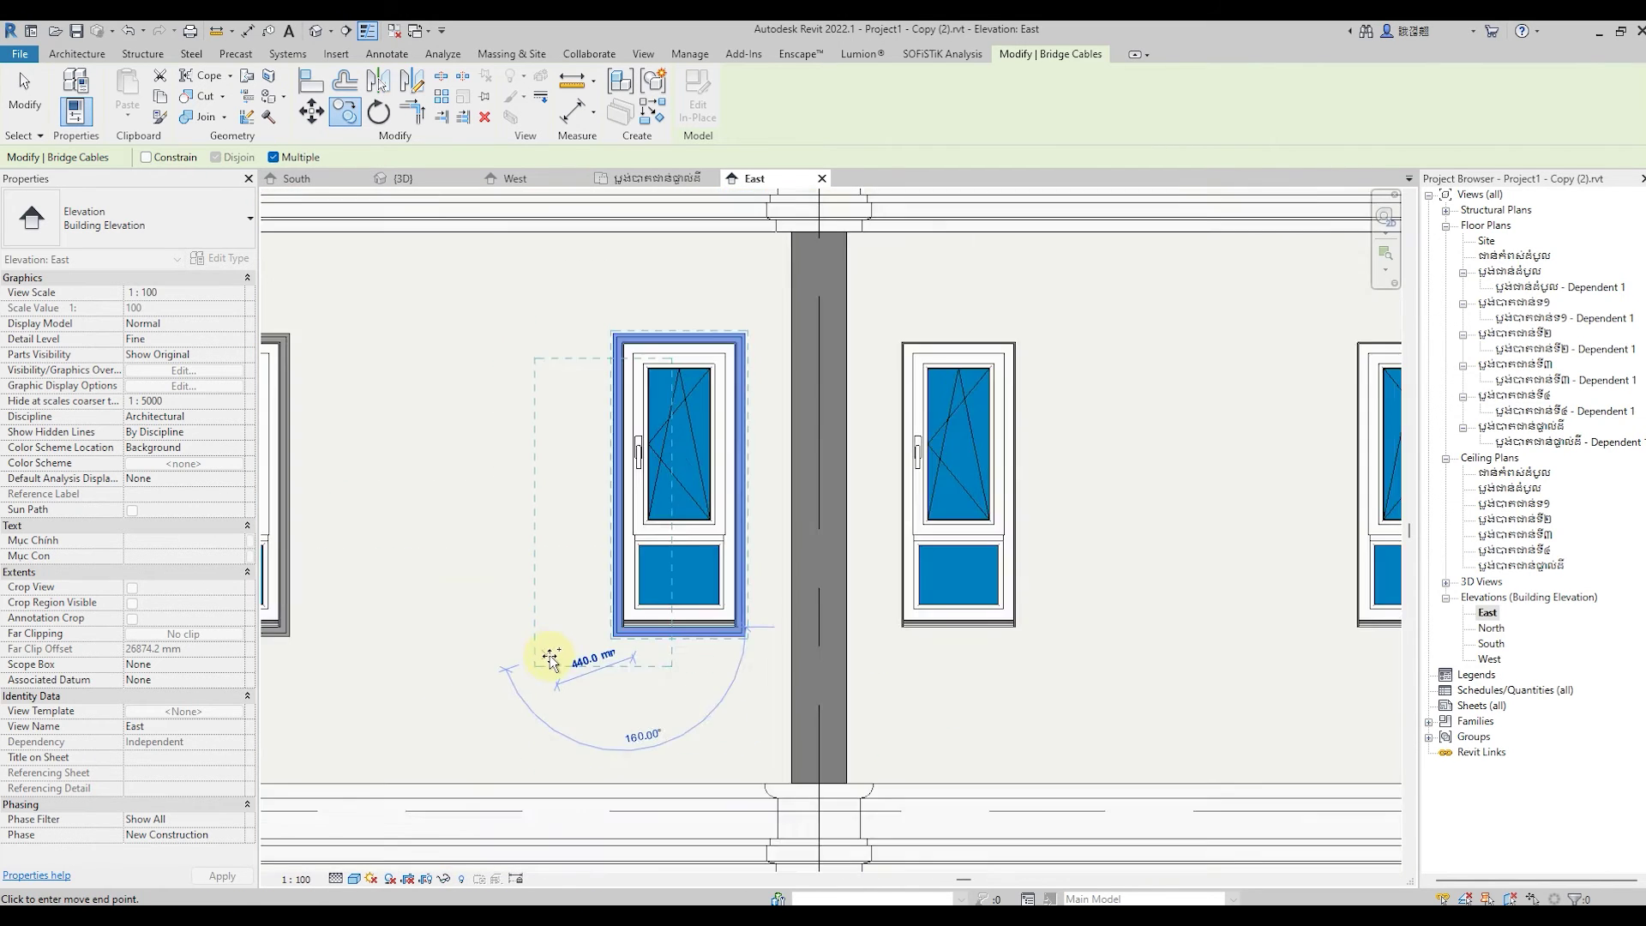
scroll(848, 635, up, 5)
scroll(874, 606, up, 2)
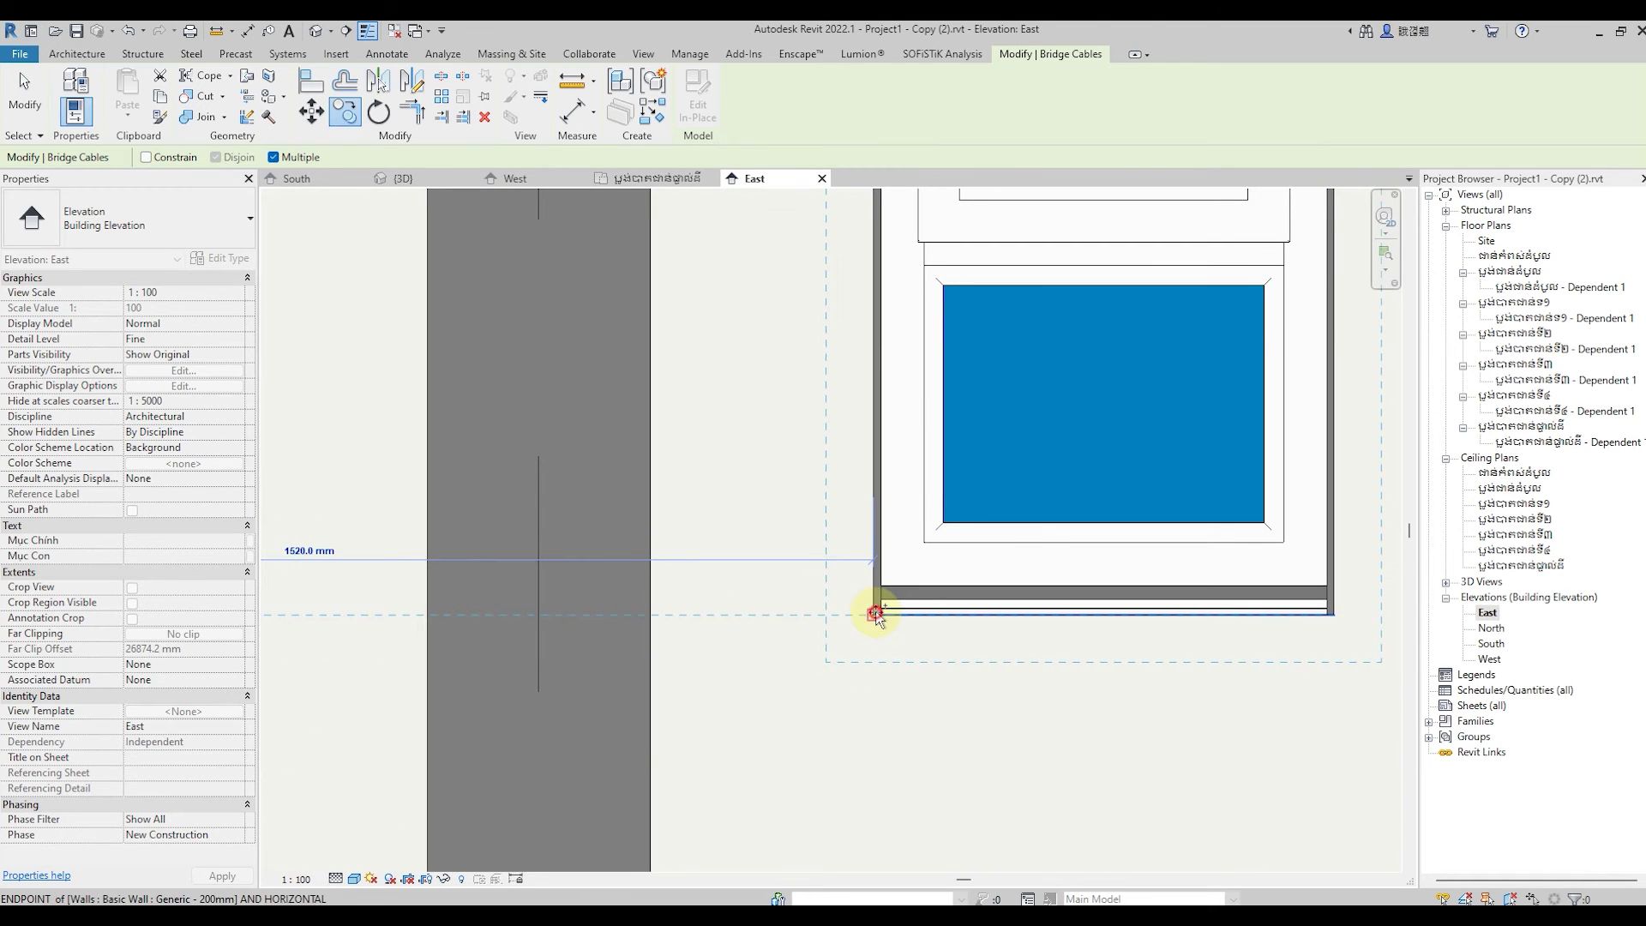
scroll(549, 739, down, 2)
scroll(562, 725, down, 3)
scroll(566, 721, down, 2)
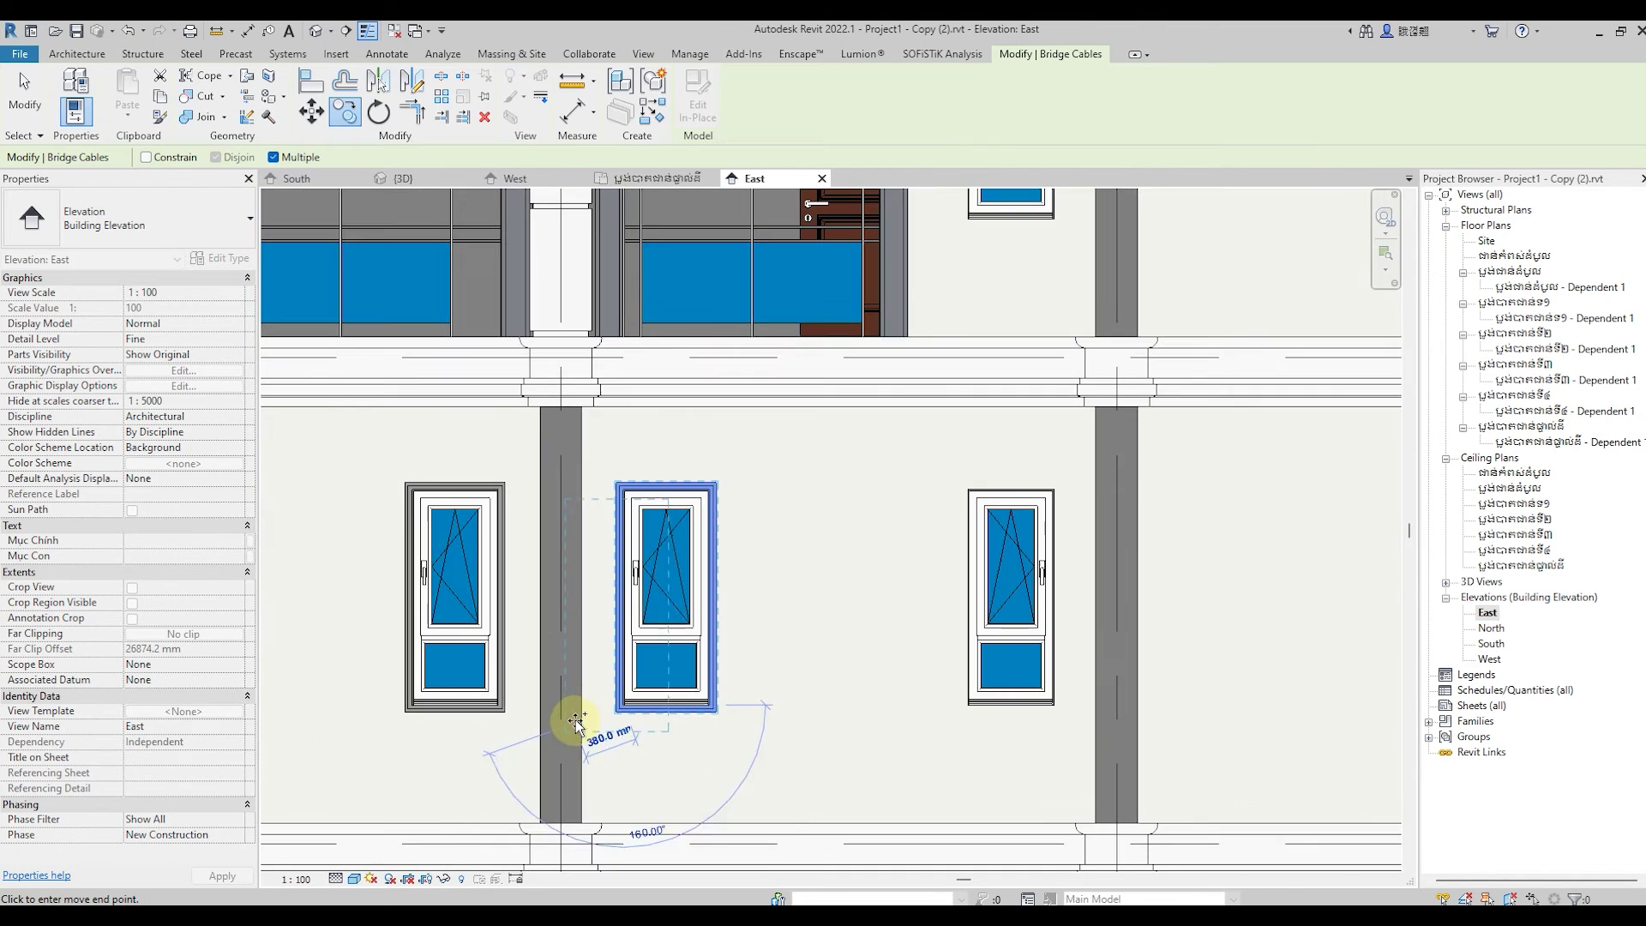
scroll(943, 710, up, 2)
scroll(952, 703, up, 3)
scroll(943, 707, up, 1)
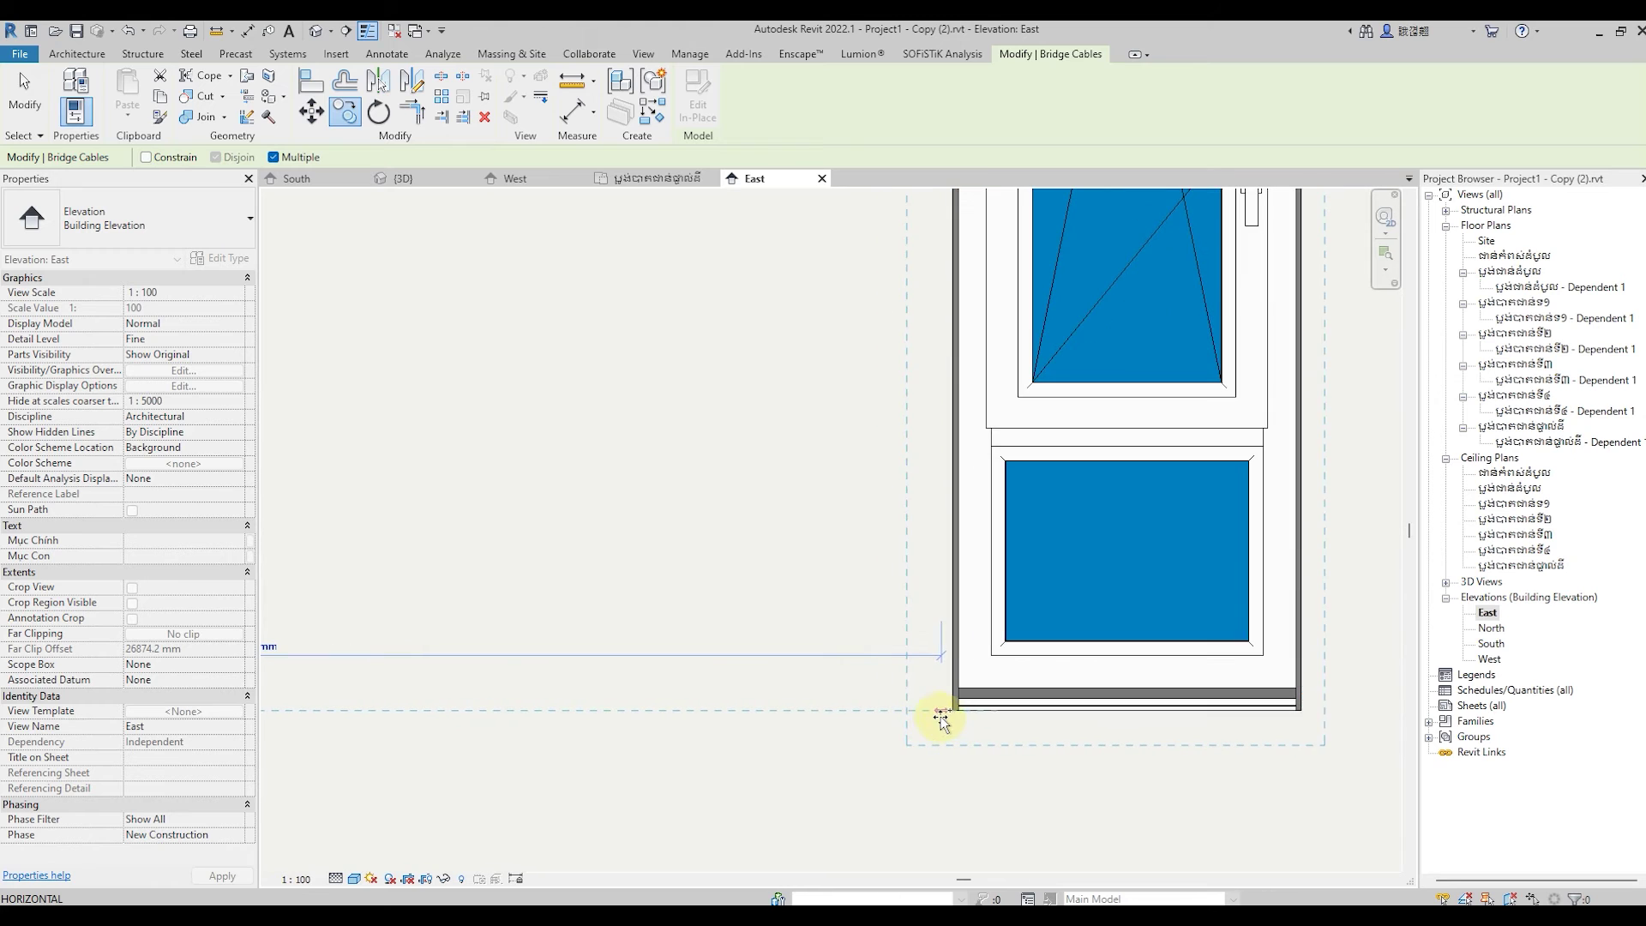
Start from the window's lower-left corner and place a copy at the snapped corner.
click(950, 710)
scroll(620, 724, down, 3)
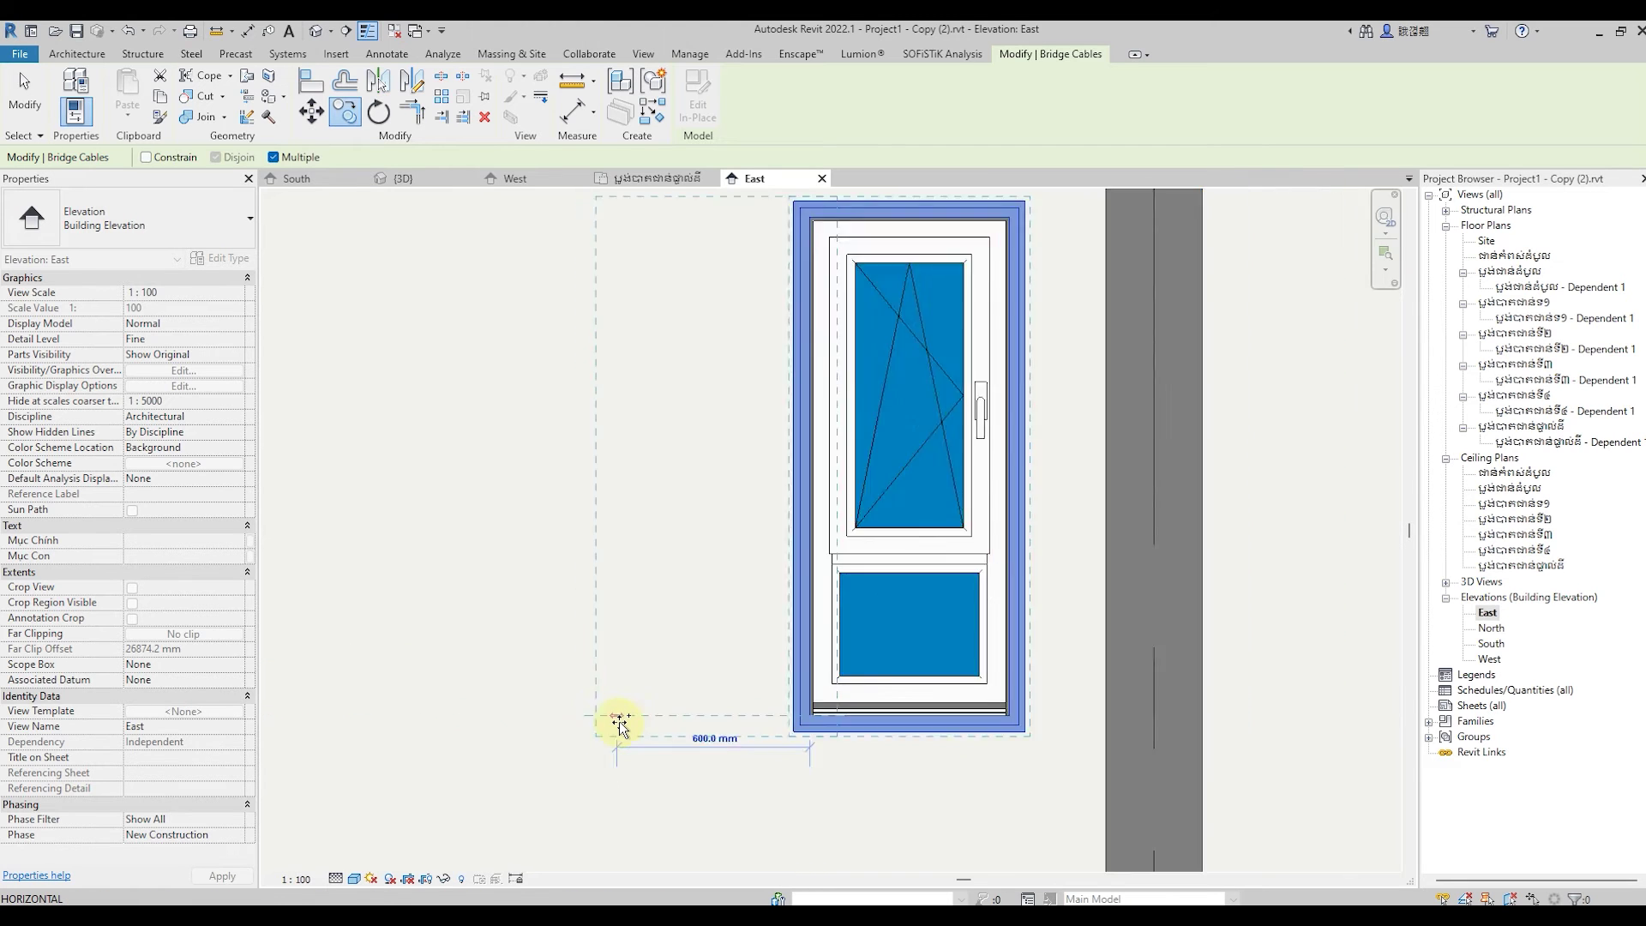
scroll(620, 725, down, 3)
scroll(620, 723, down, 1)
scroll(1194, 709, up, 2)
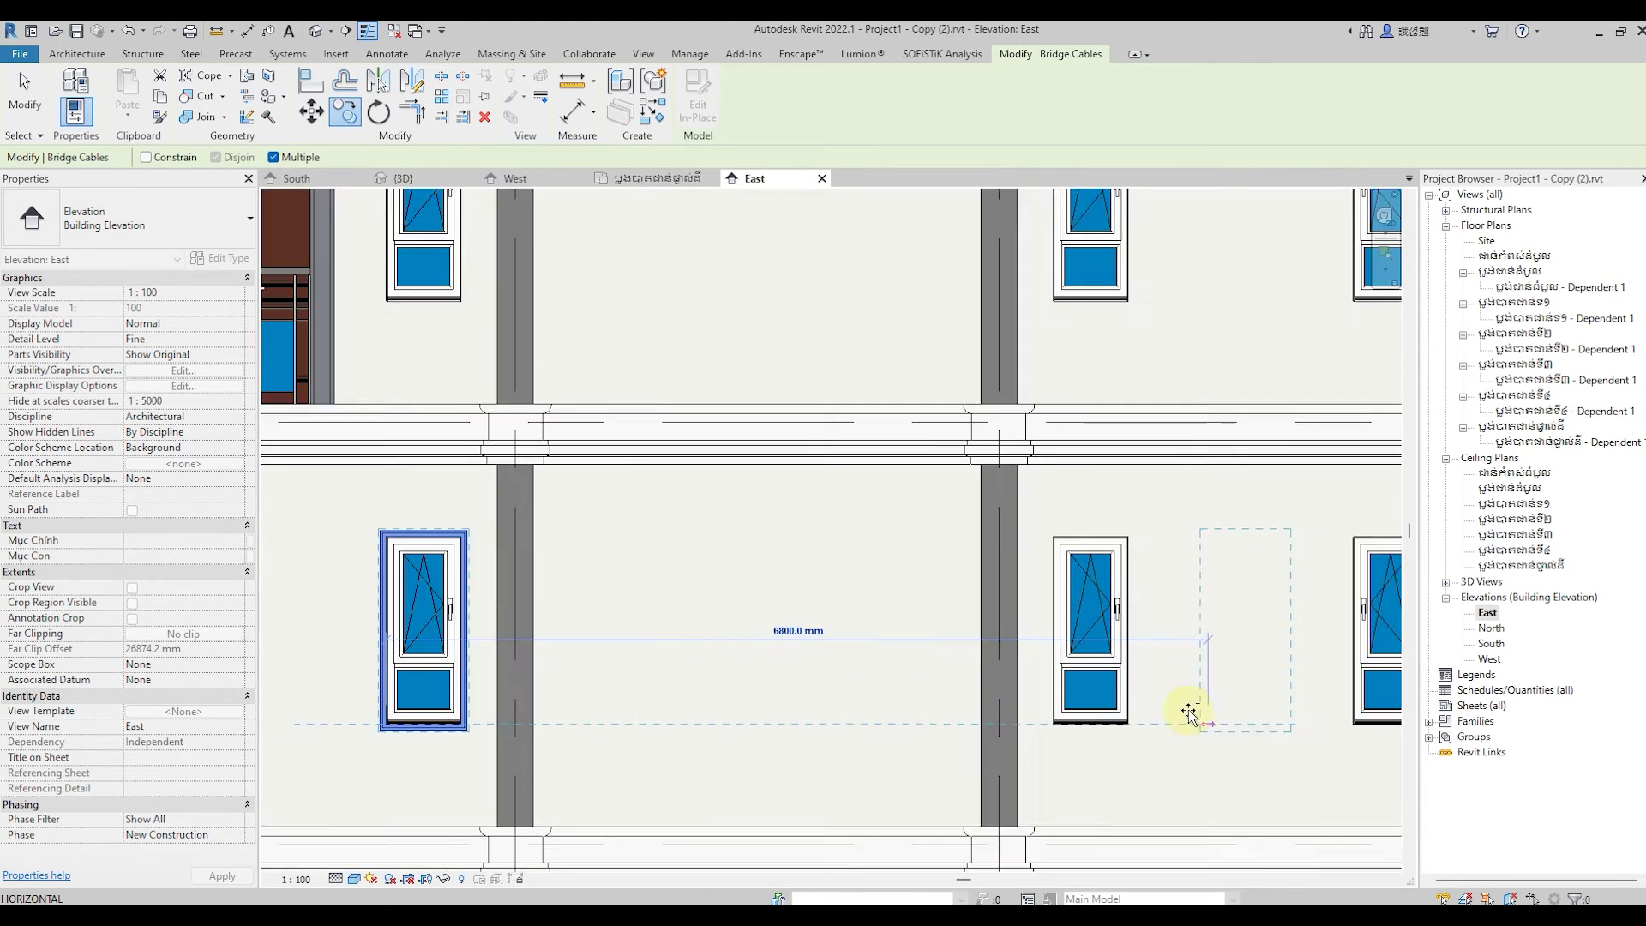
scroll(963, 754, up, 3)
scroll(985, 728, up, 2)
scroll(1037, 705, up, 2)
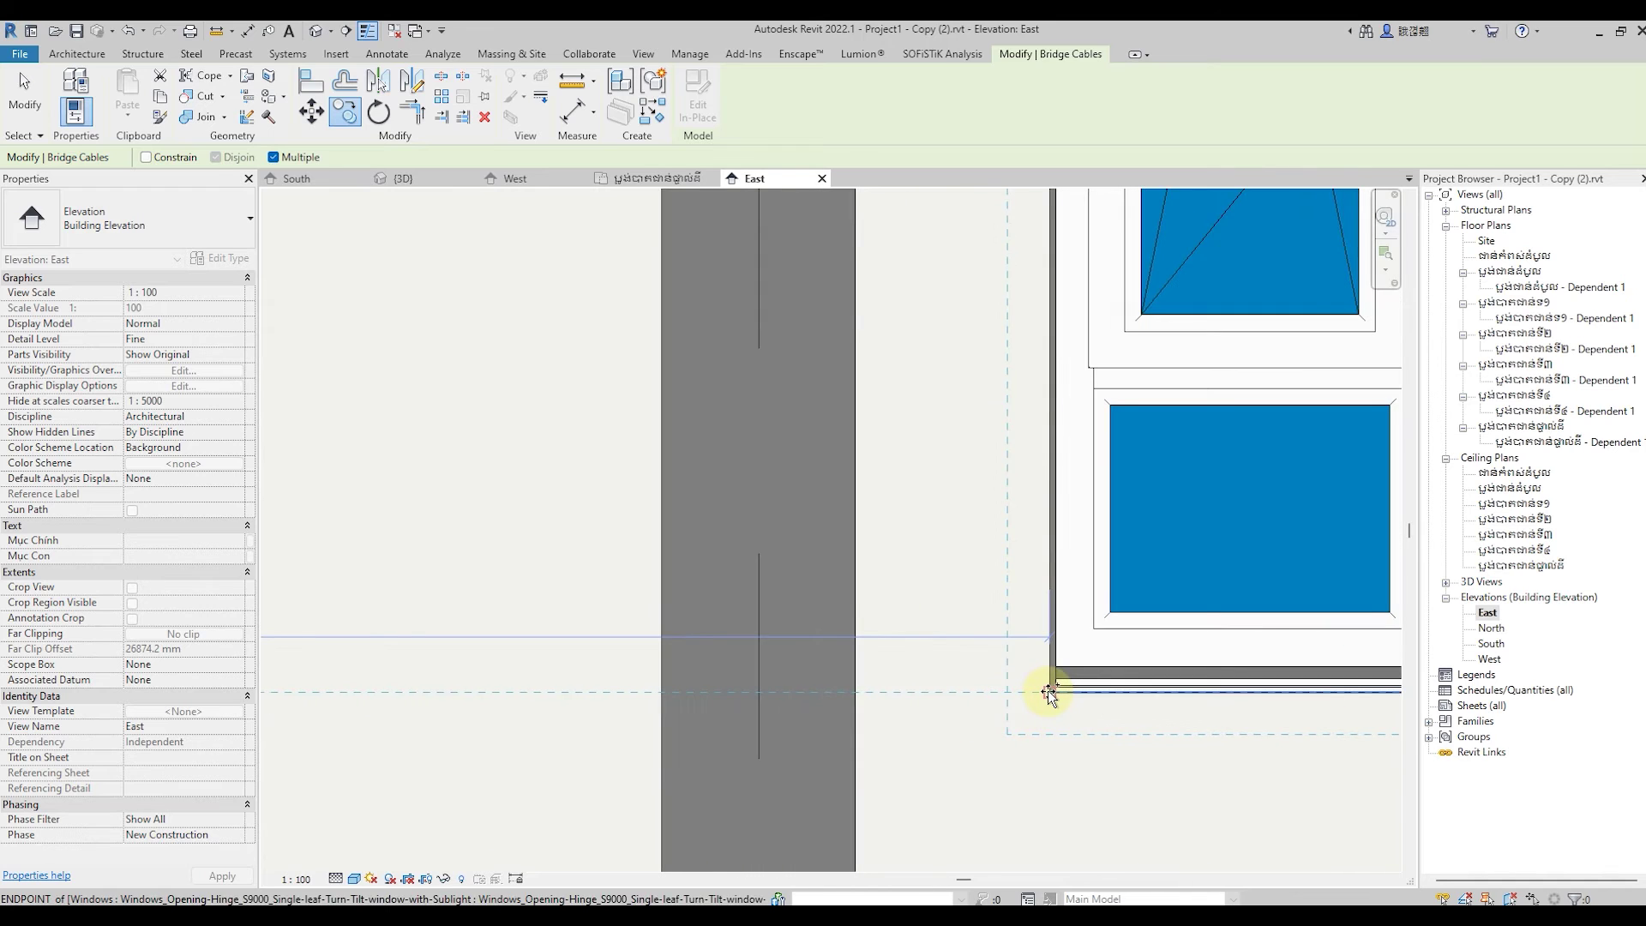
click(1046, 689)
scroll(701, 725, down, 3)
scroll(595, 735, down, 1)
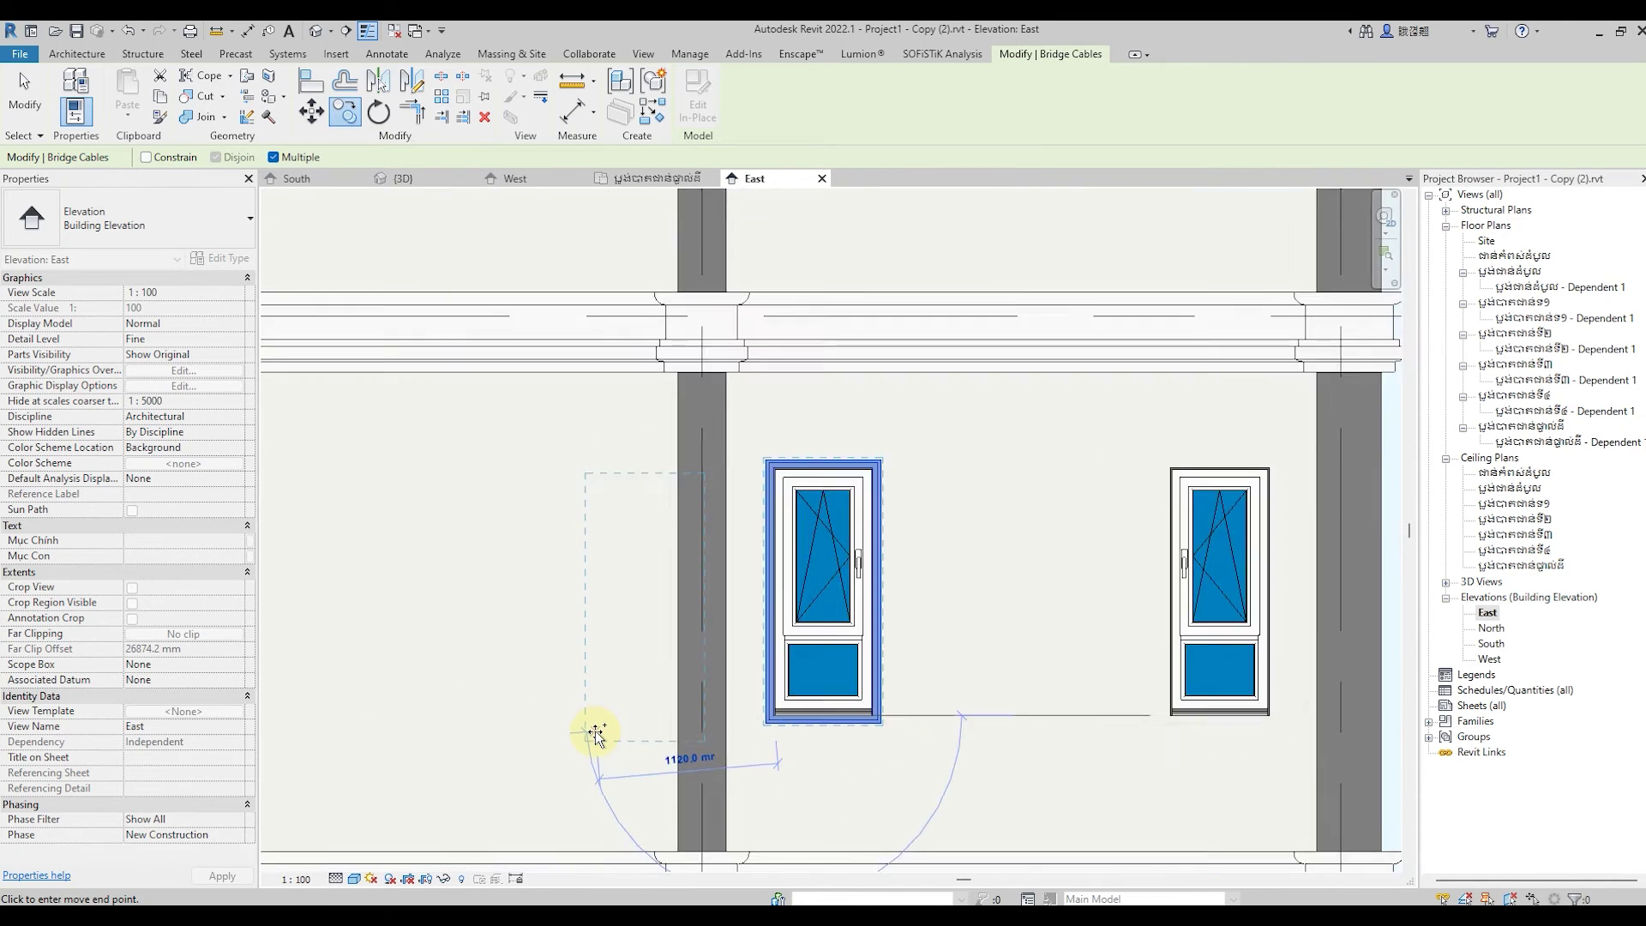
scroll(595, 734, down, 2)
scroll(595, 735, down, 2)
scroll(896, 748, up, 2)
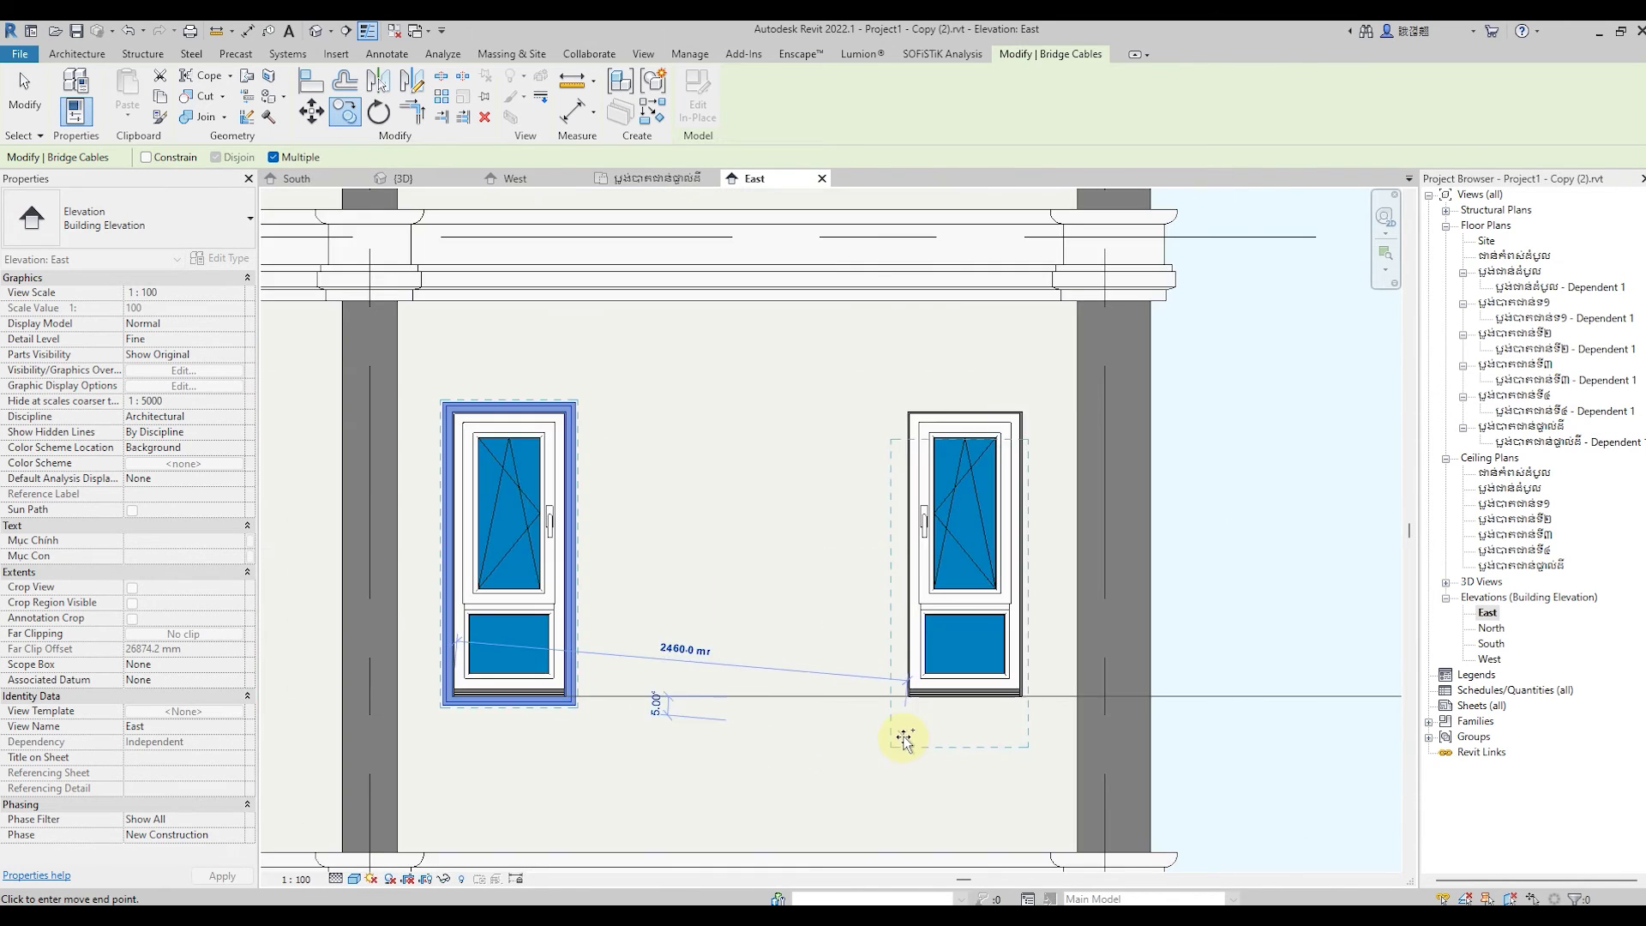
scroll(900, 735, up, 4)
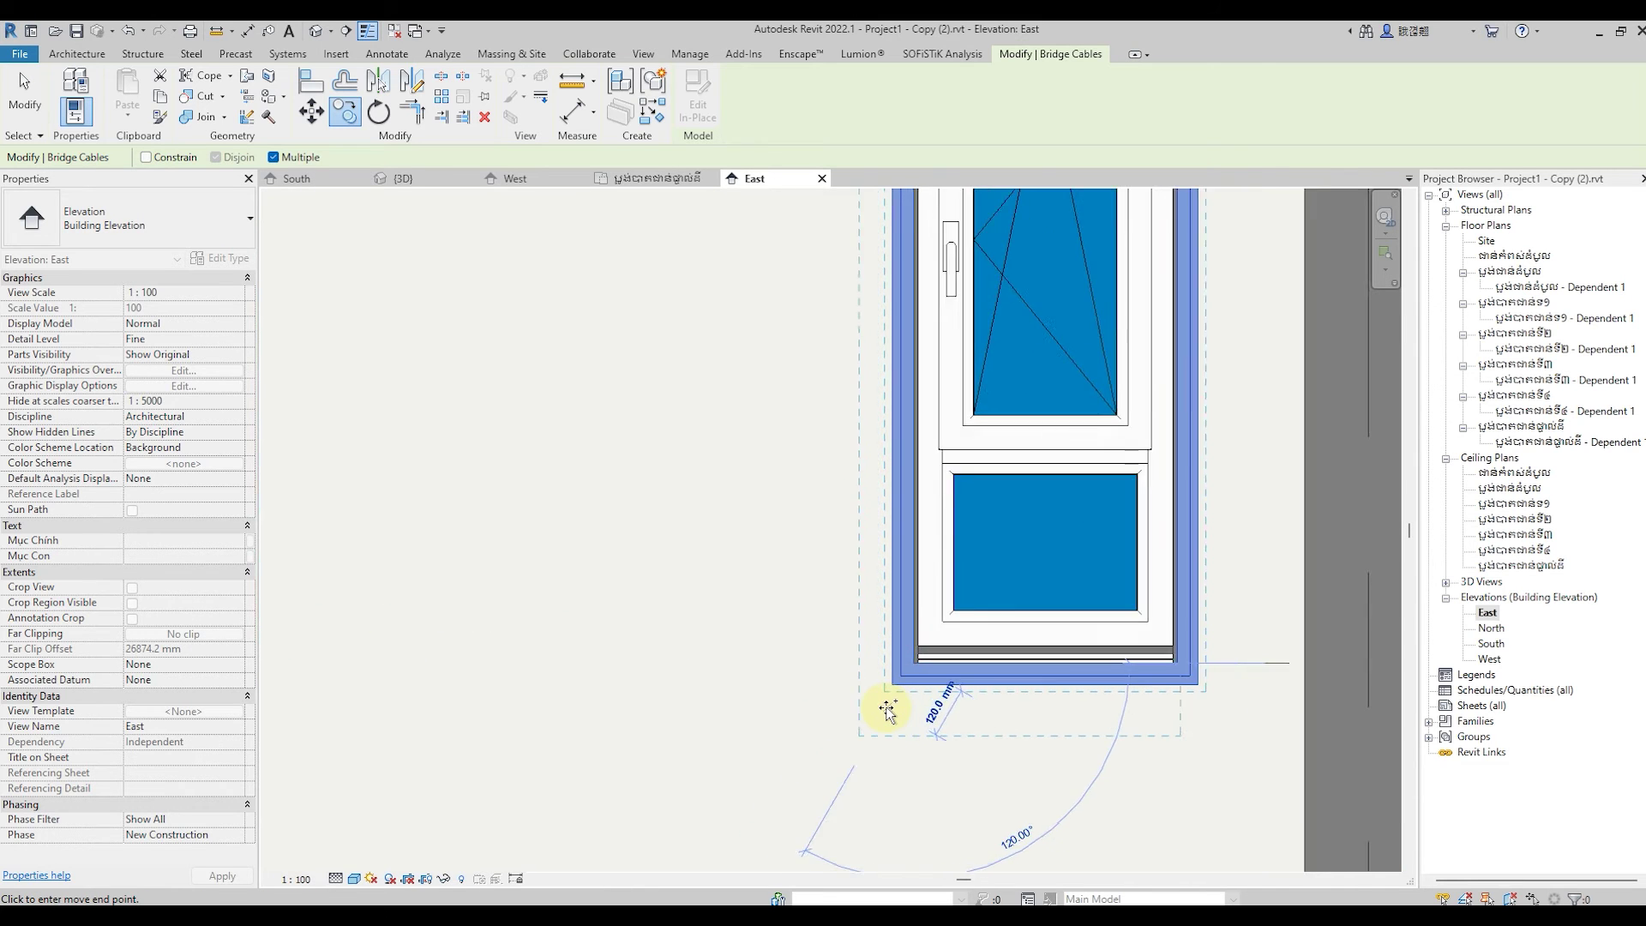
scroll(883, 709, down, 3)
scroll(883, 709, down, 2)
scroll(887, 710, down, 1)
Set the copy's base point at the wall corner.
scroll(887, 710, down, 3)
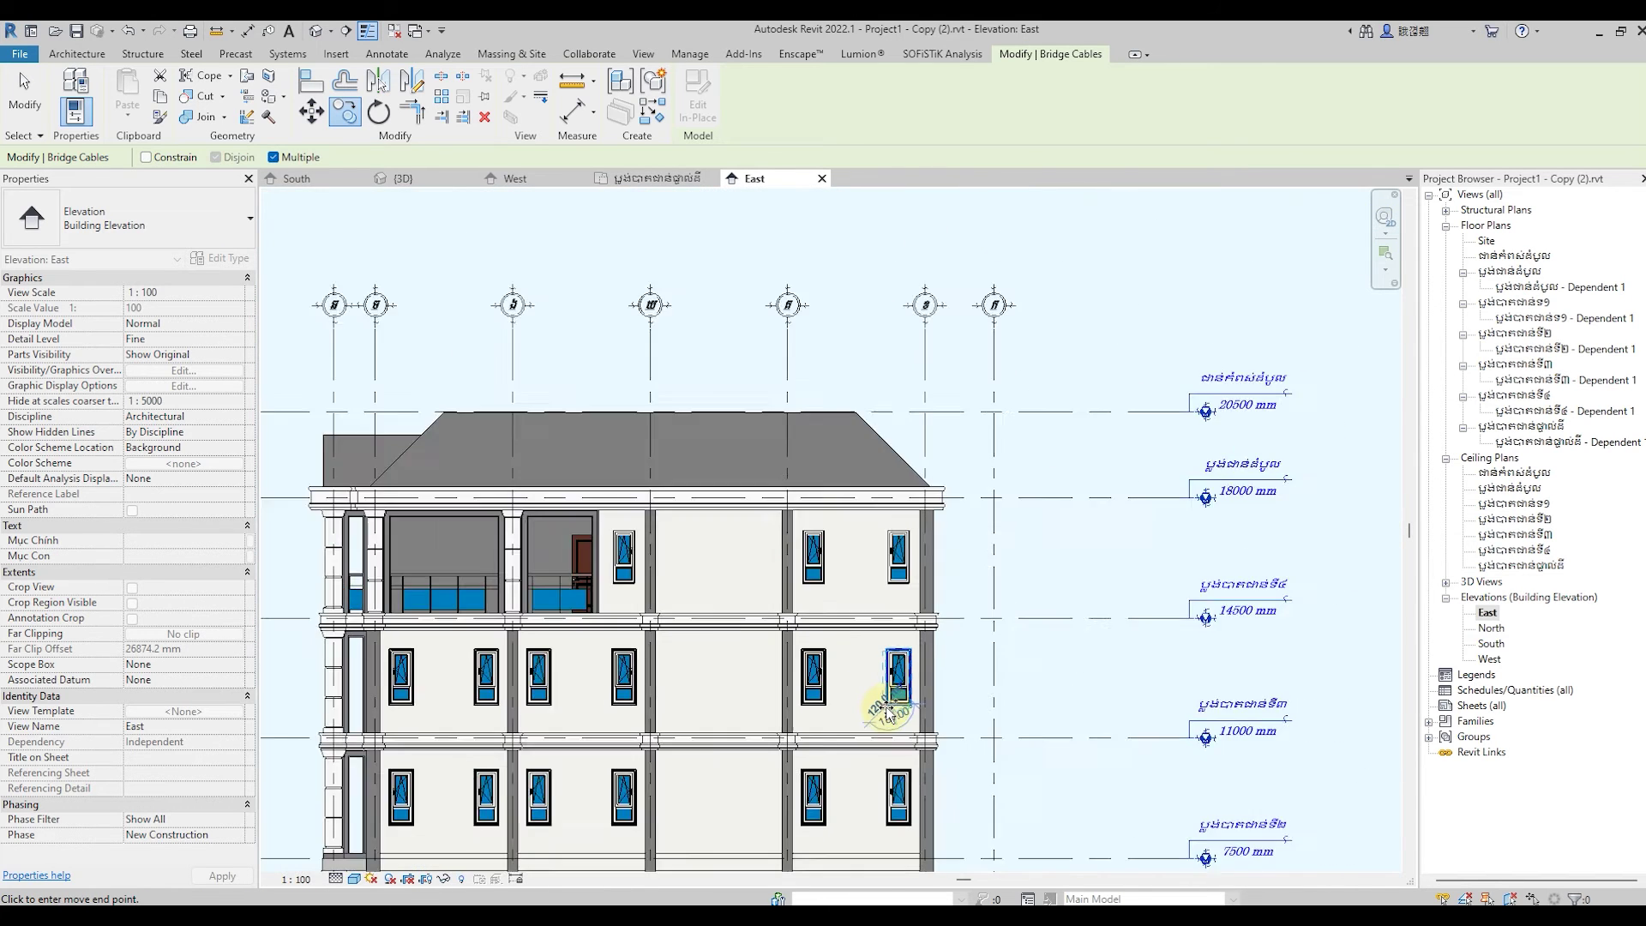
scroll(888, 709, up, 1)
scroll(888, 635, up, 2)
scroll(892, 592, up, 2)
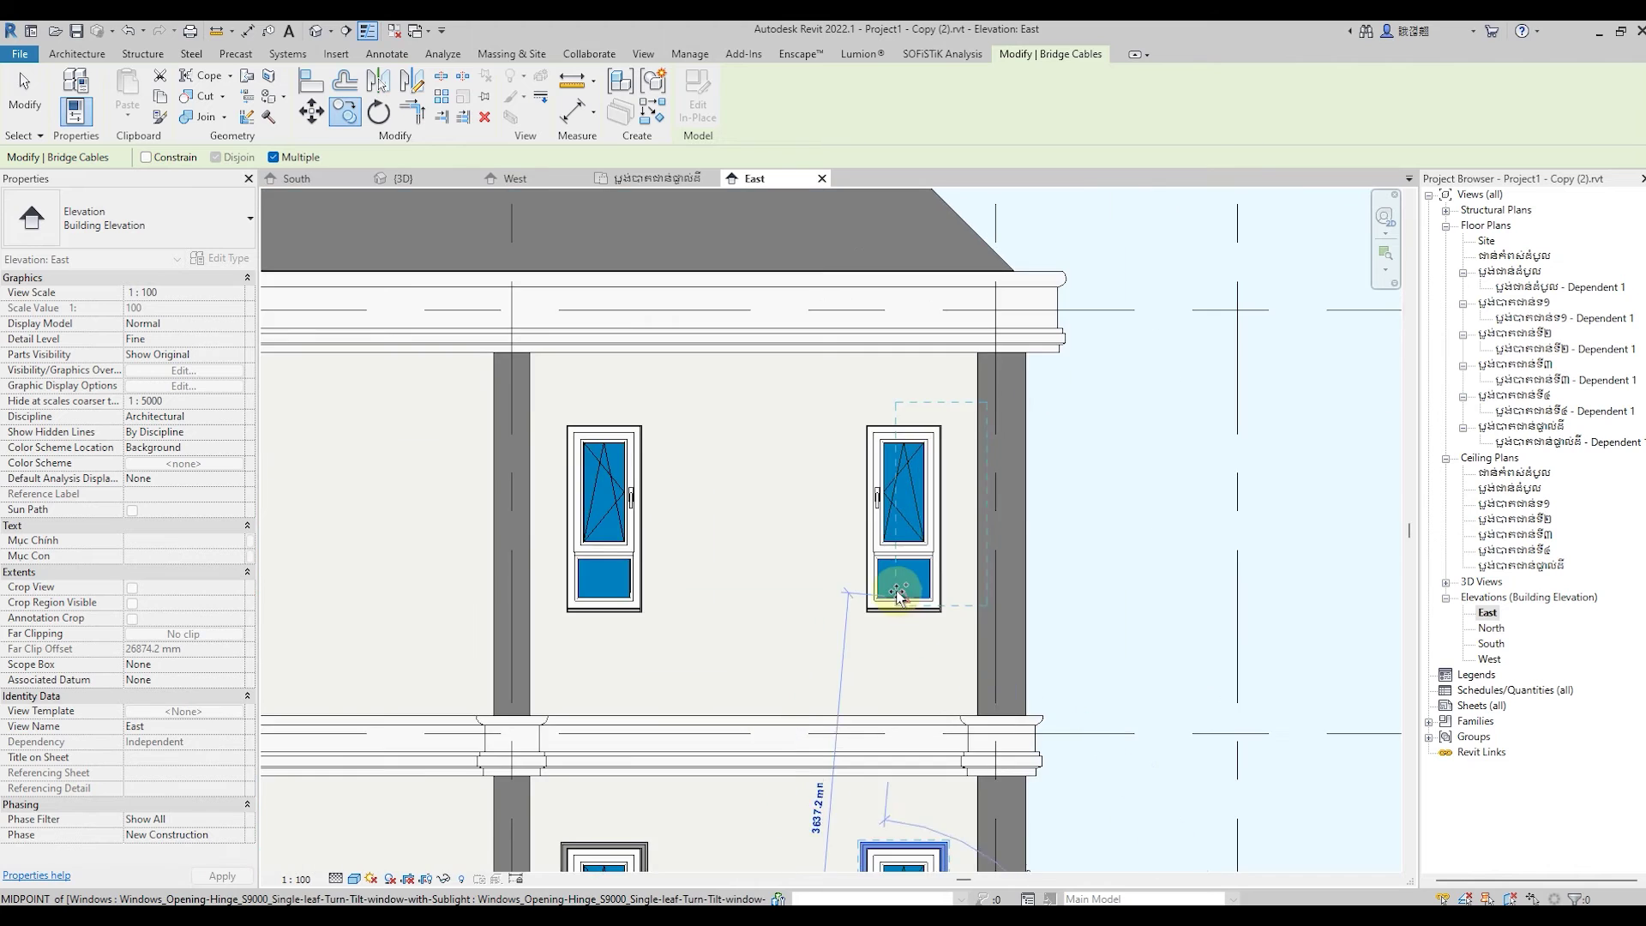
scroll(866, 669, up, 2)
scroll(843, 631, up, 1)
scroll(848, 597, up, 1)
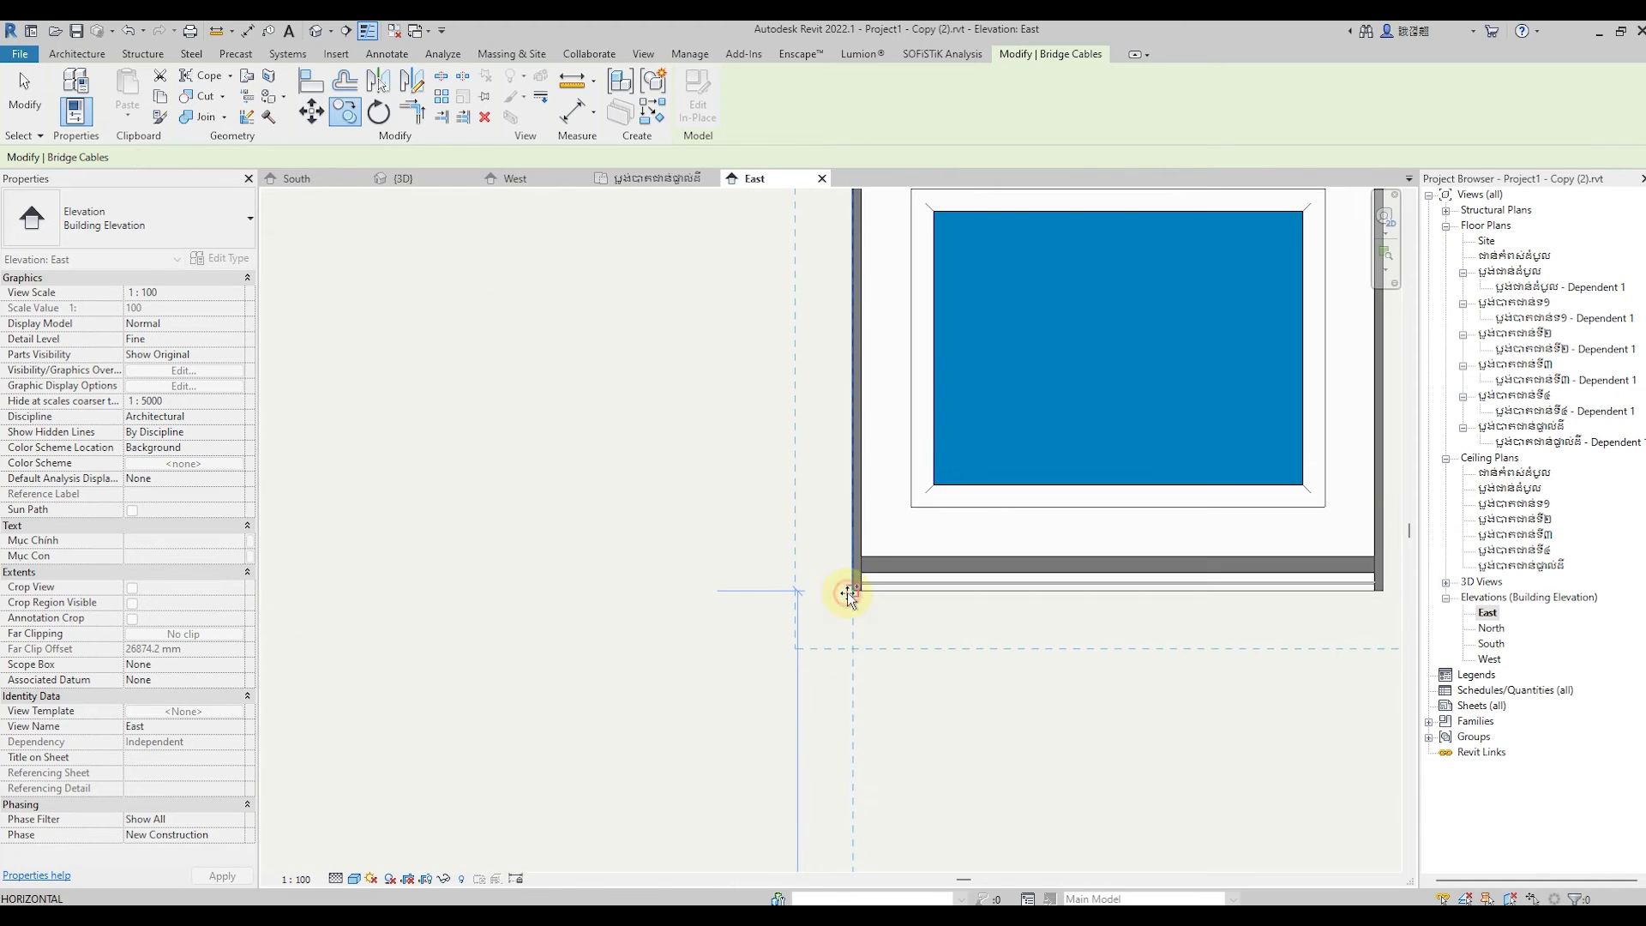
click(848, 593)
Cancel the unfinished window copy, leaving the East elevation unchanged.
scroll(952, 665, down, 3)
scroll(632, 639, down, 1)
scroll(428, 677, up, 3)
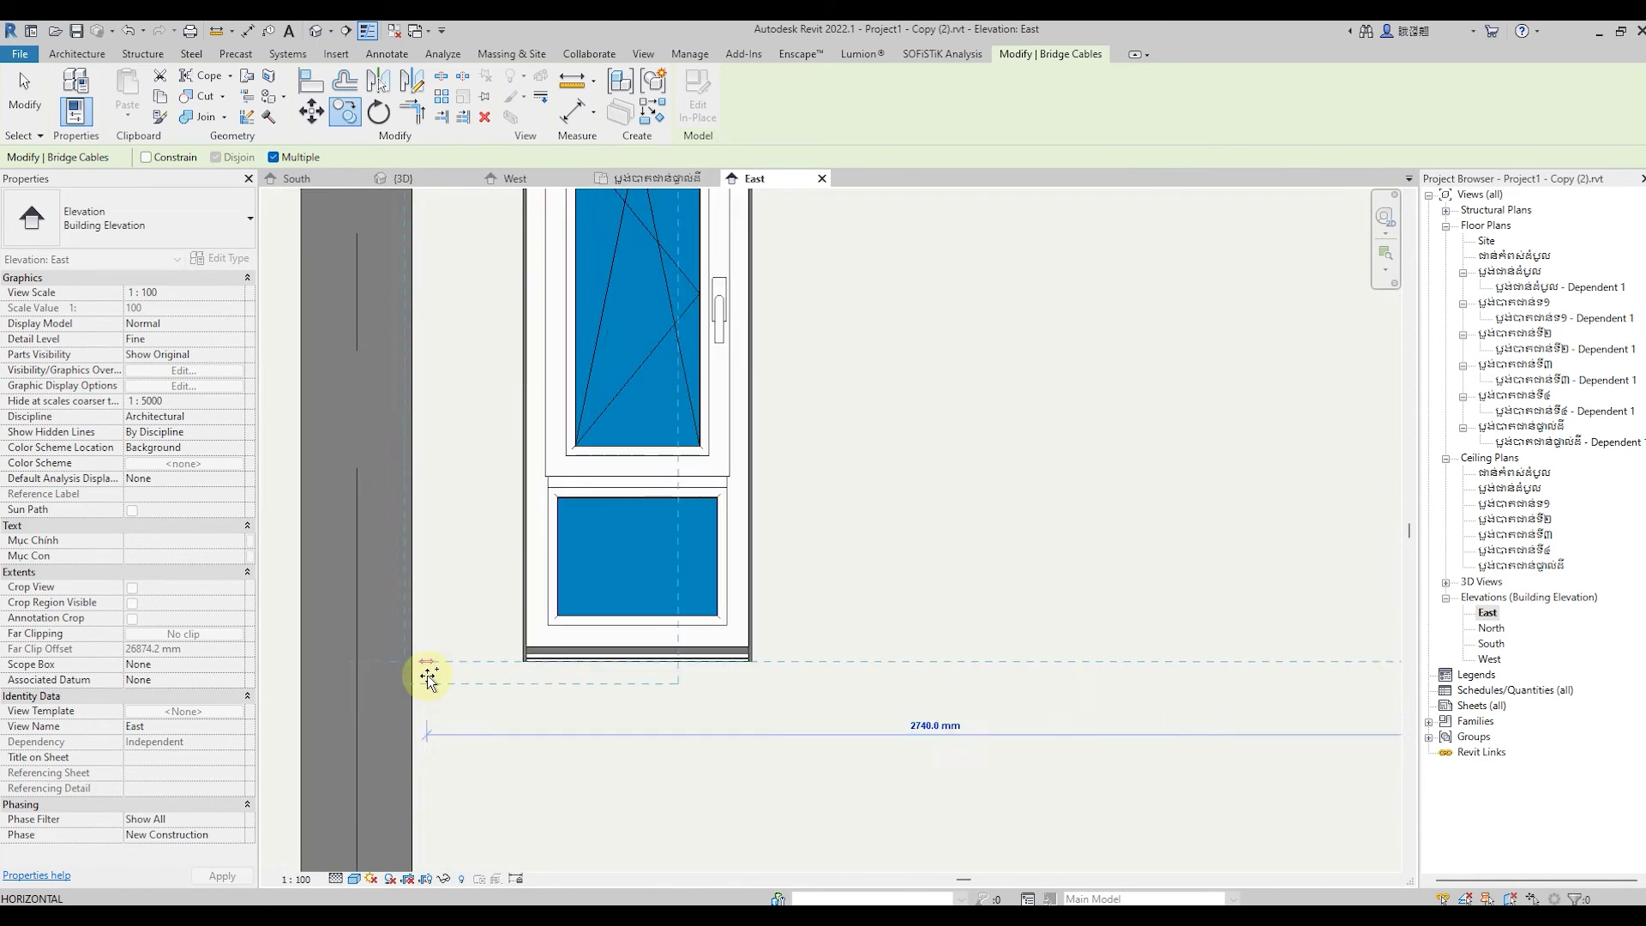
scroll(543, 672, up, 2)
scroll(589, 632, up, 1)
scroll(599, 625, up, 1)
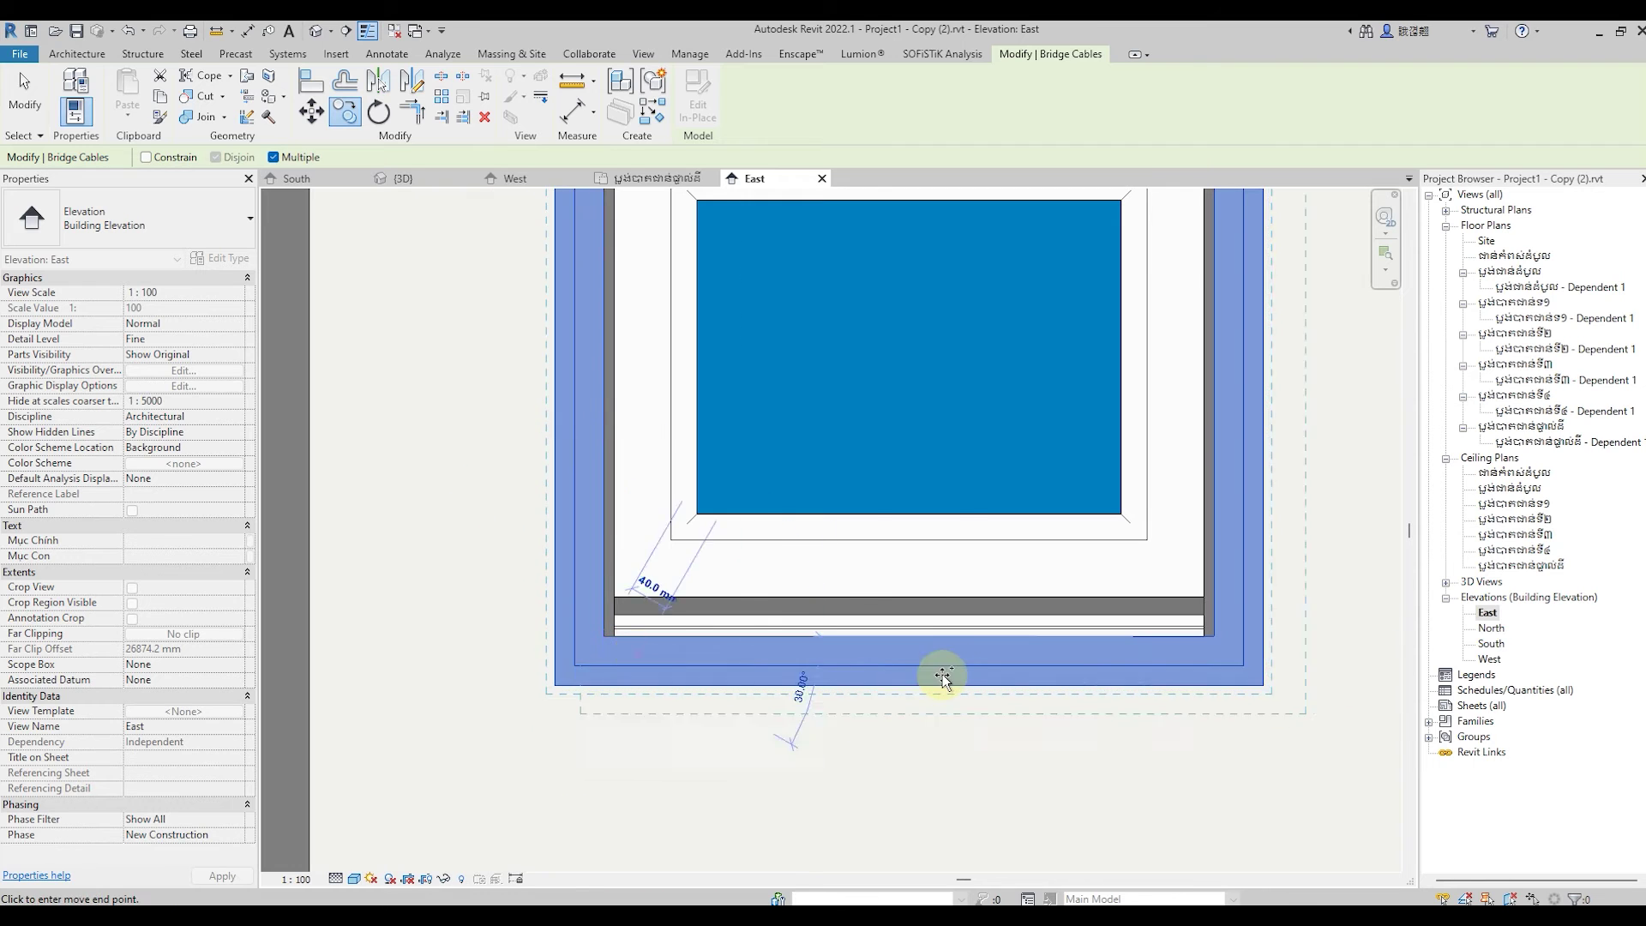
scroll(945, 675, down, 3)
scroll(948, 673, down, 1)
scroll(948, 673, down, 2)
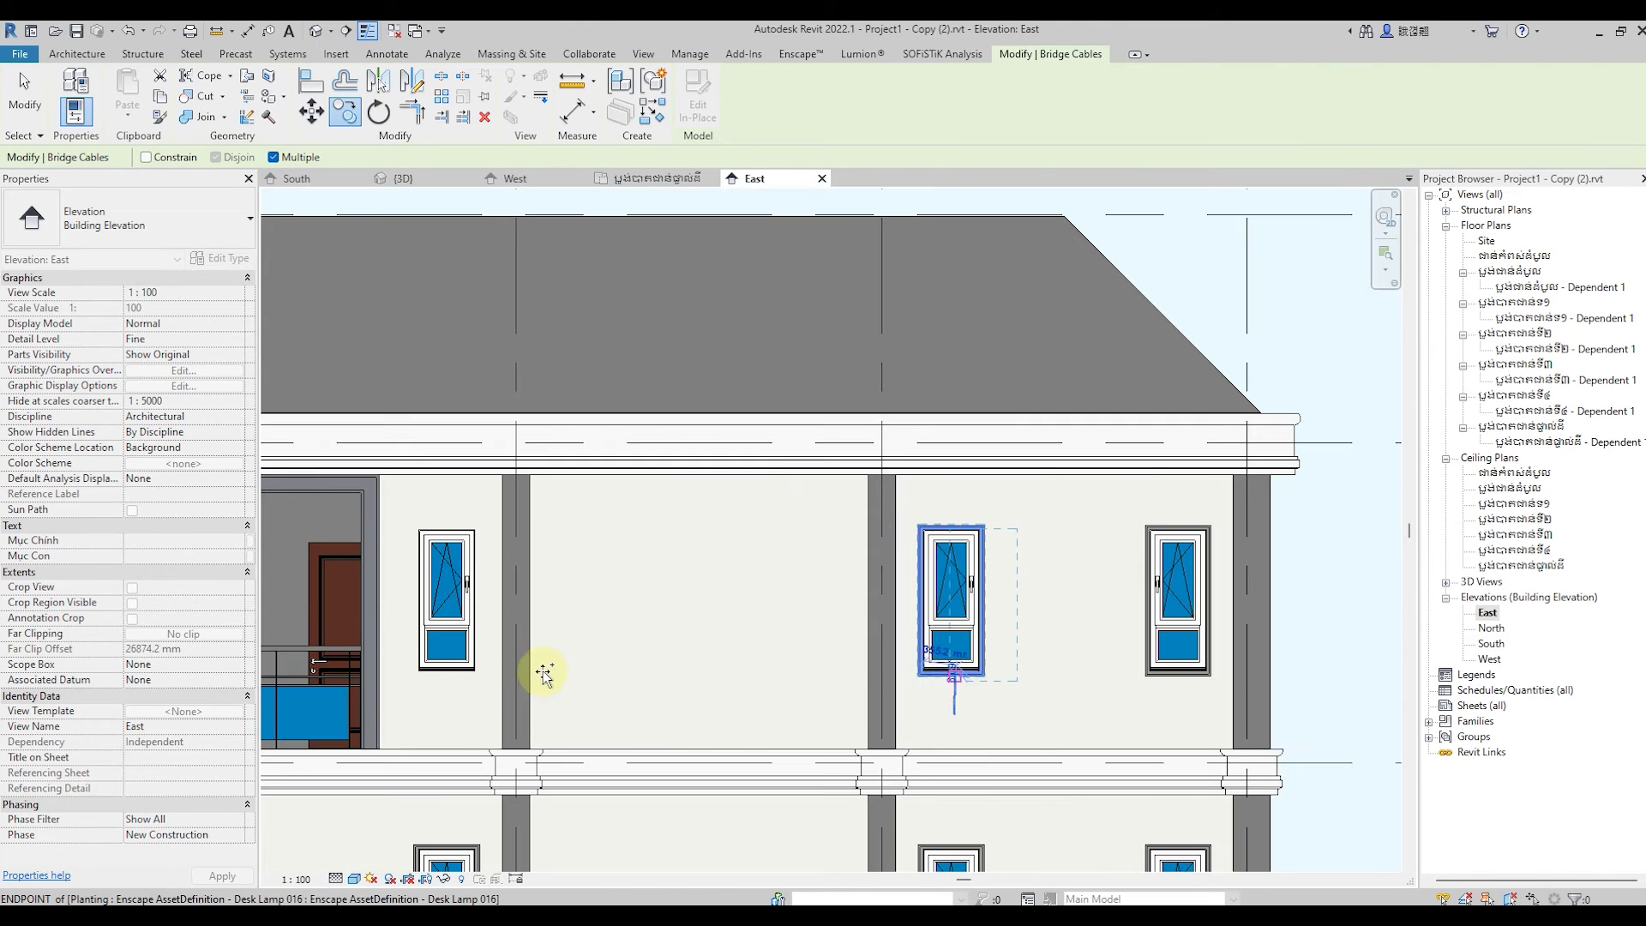
scroll(382, 665, up, 1)
scroll(385, 668, up, 2)
scroll(419, 677, up, 1)
scroll(424, 669, up, 1)
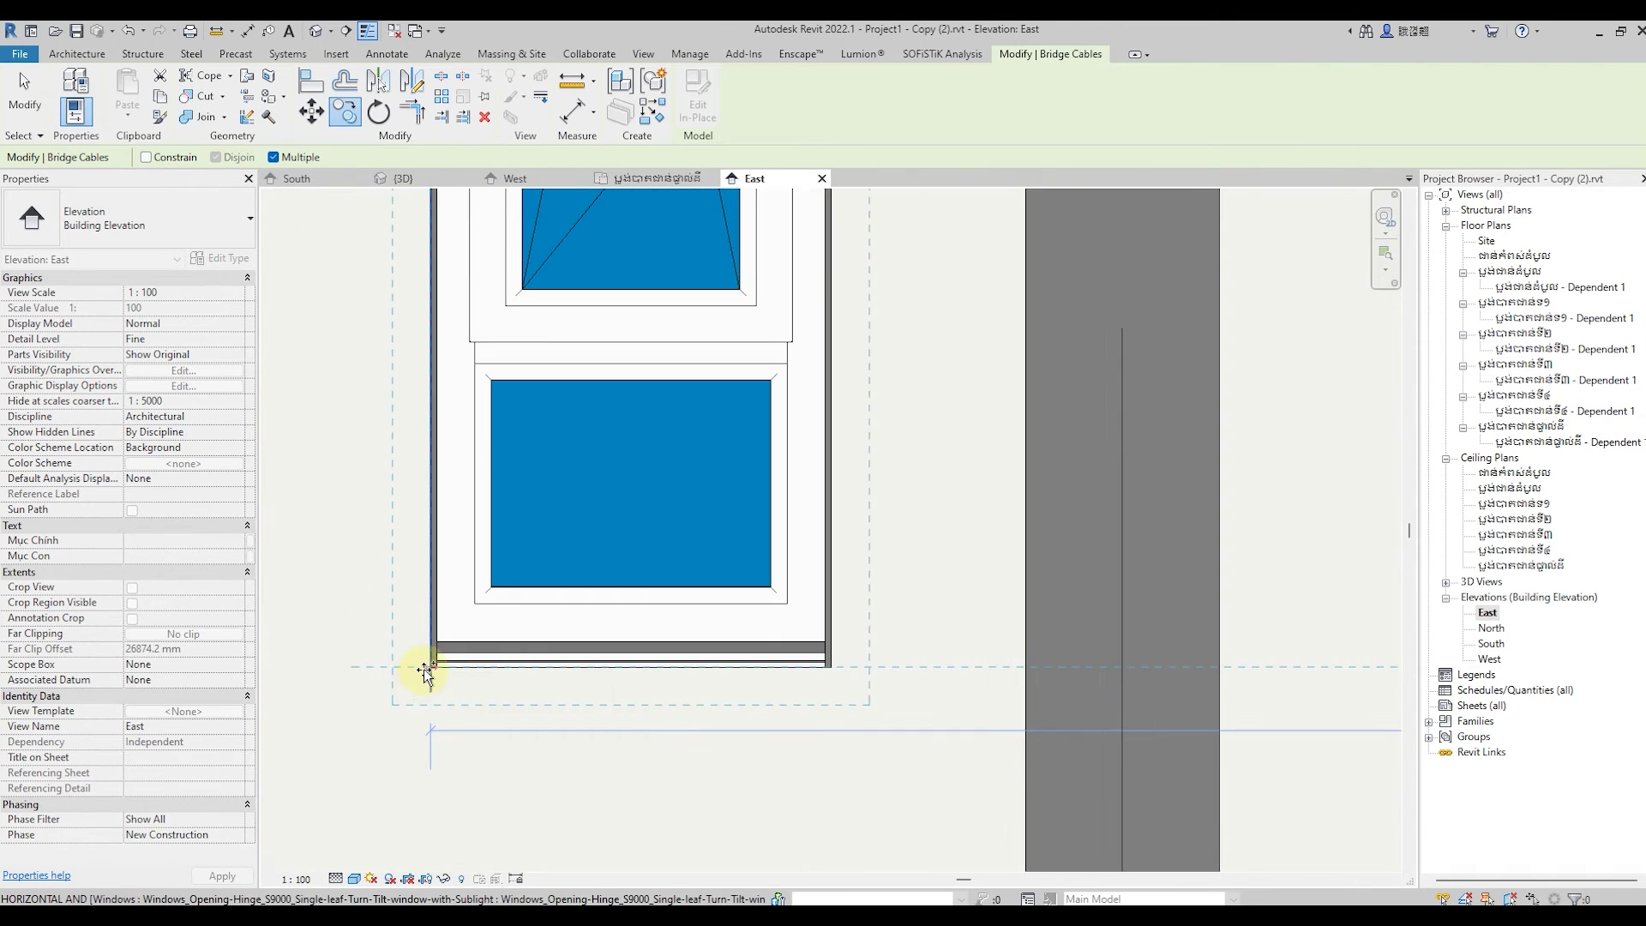
scroll(729, 662, down, 2)
scroll(758, 660, down, 2)
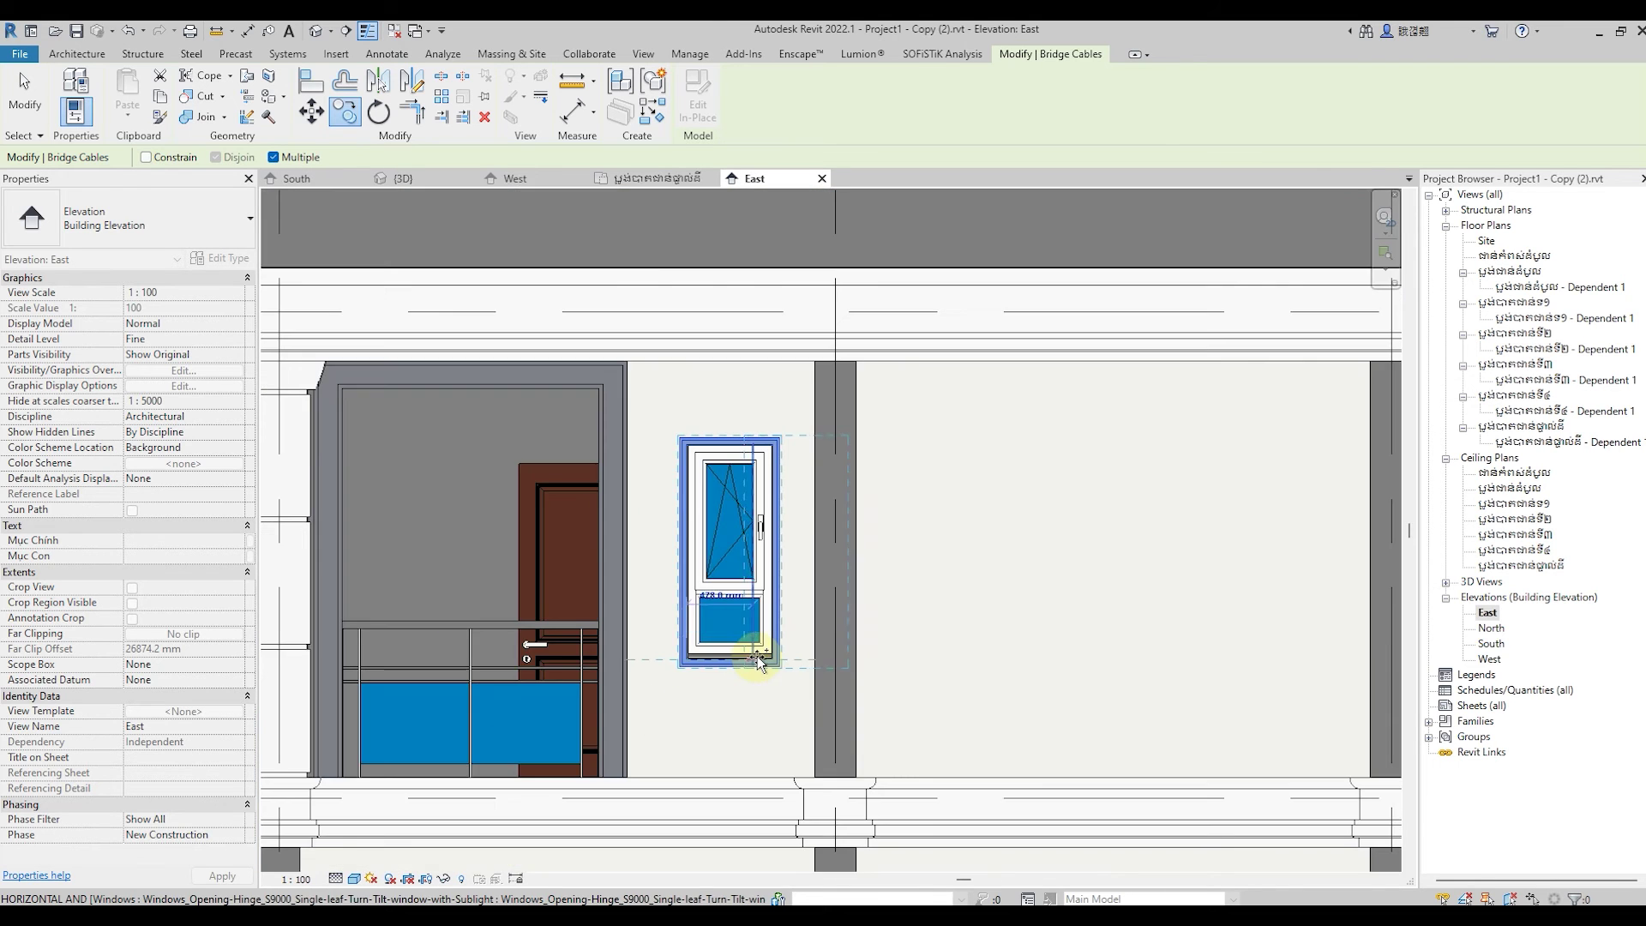
scroll(758, 660, down, 2)
scroll(758, 661, down, 2)
scroll(758, 660, down, 1)
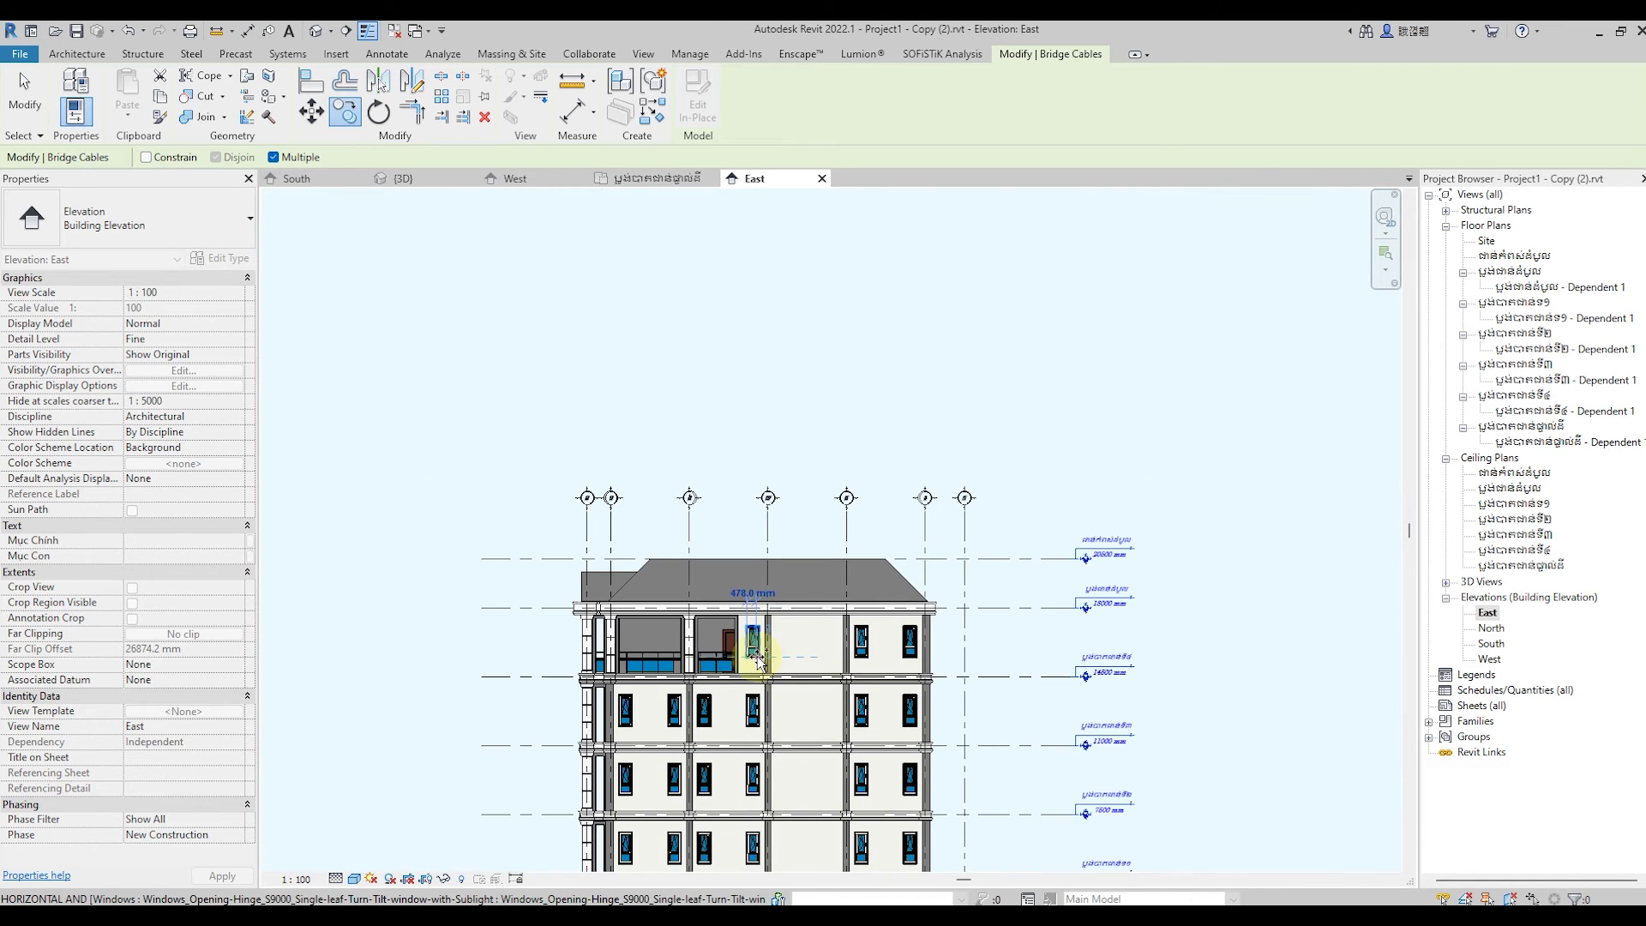
scroll(757, 660, down, 1)
click(748, 602)
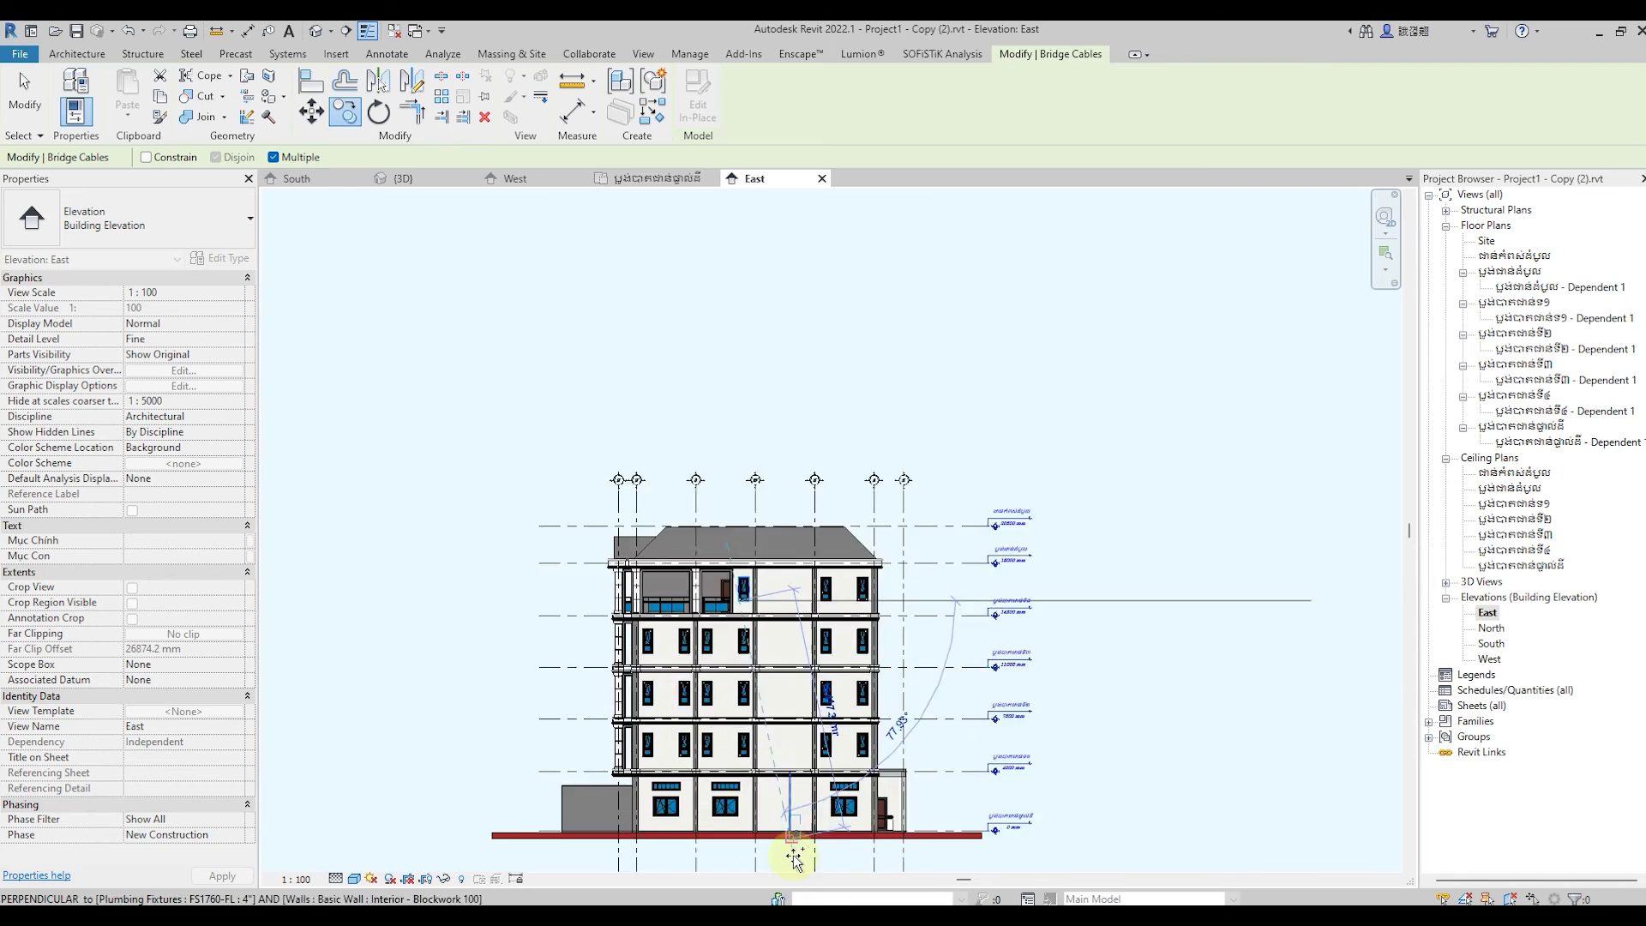
scroll(794, 857, up, 3)
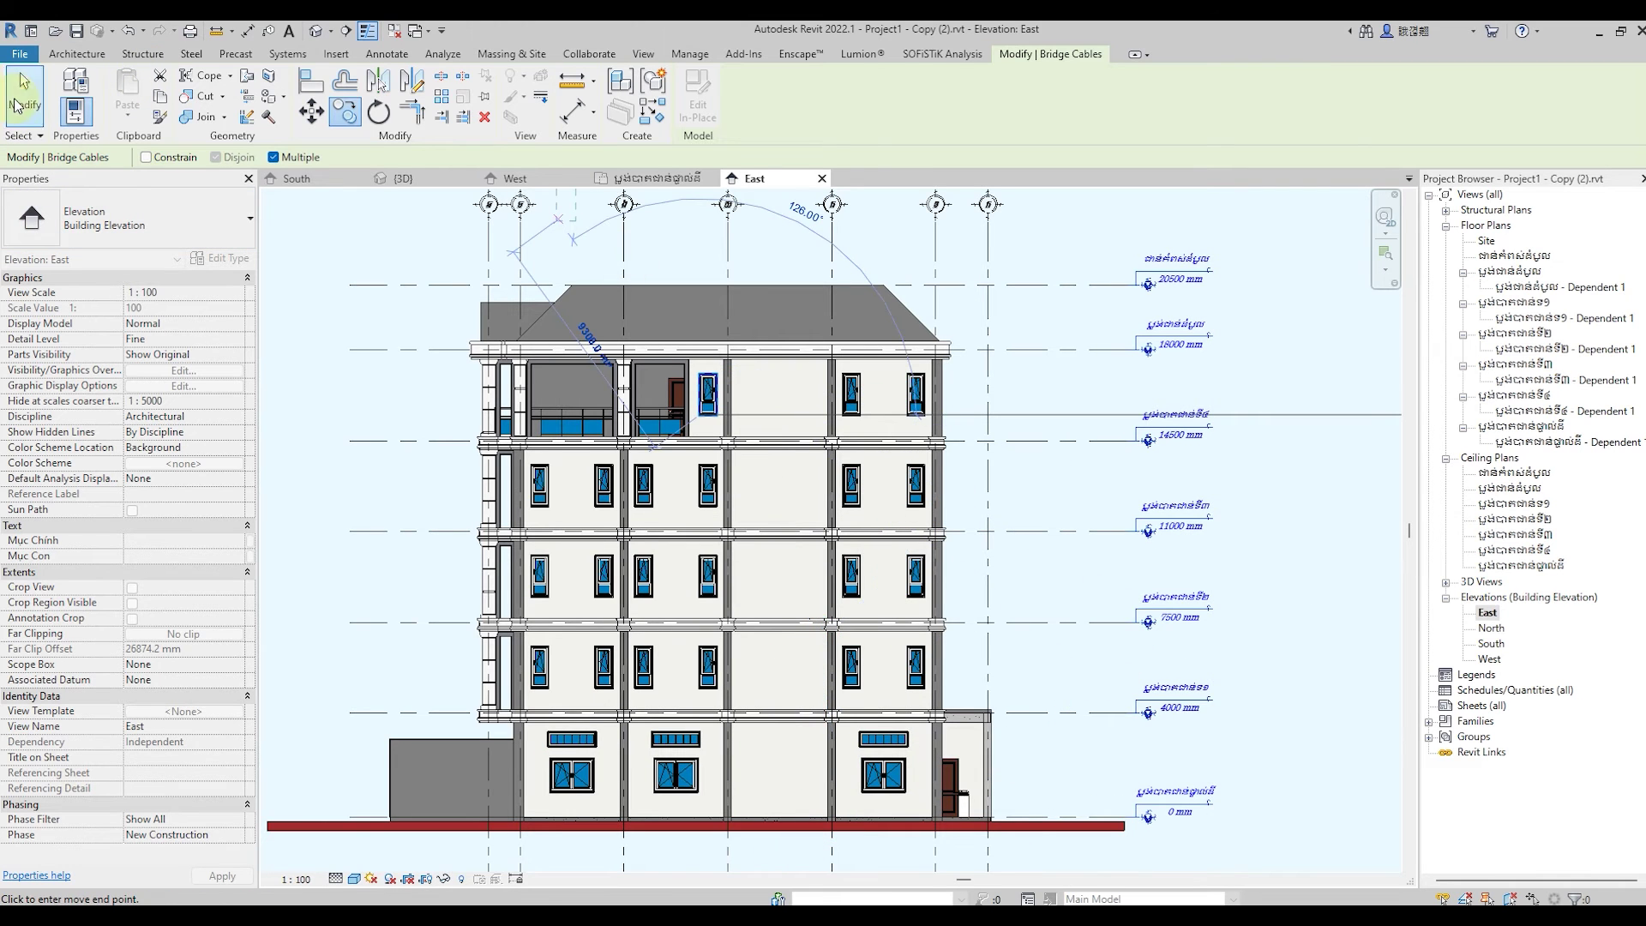
click(15, 106)
Paint the low annex wall face with Render, Tan, Textured, then finish painting.
scroll(454, 557, down, 1)
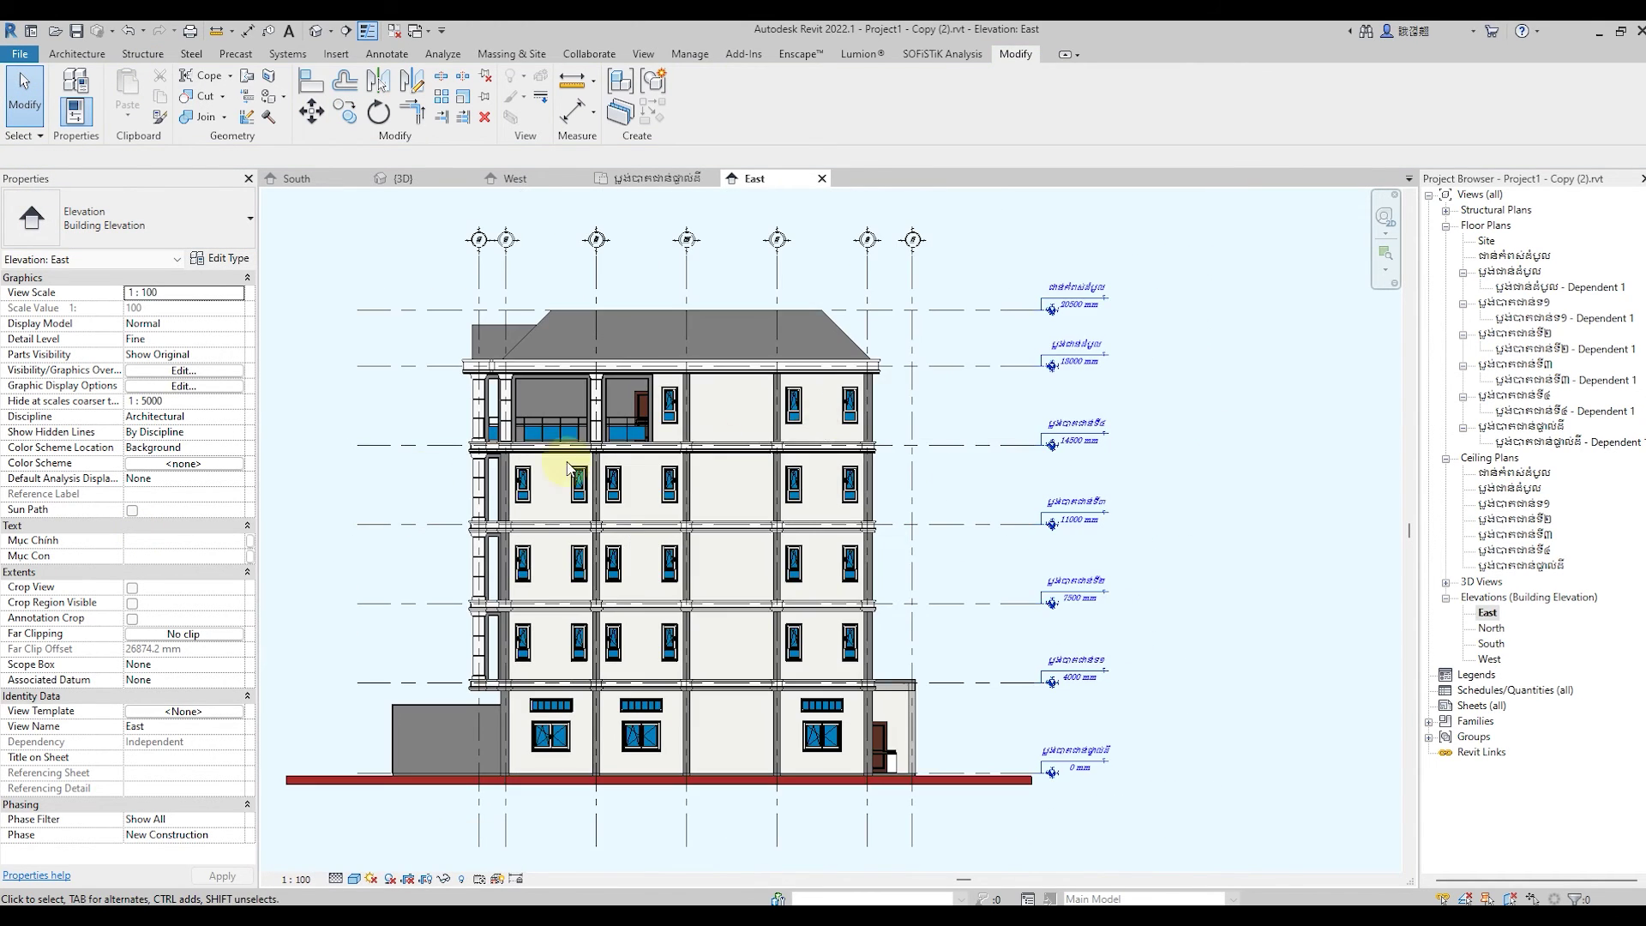
scroll(515, 549, down, 1)
scroll(480, 553, up, 1)
scroll(478, 558, up, 1)
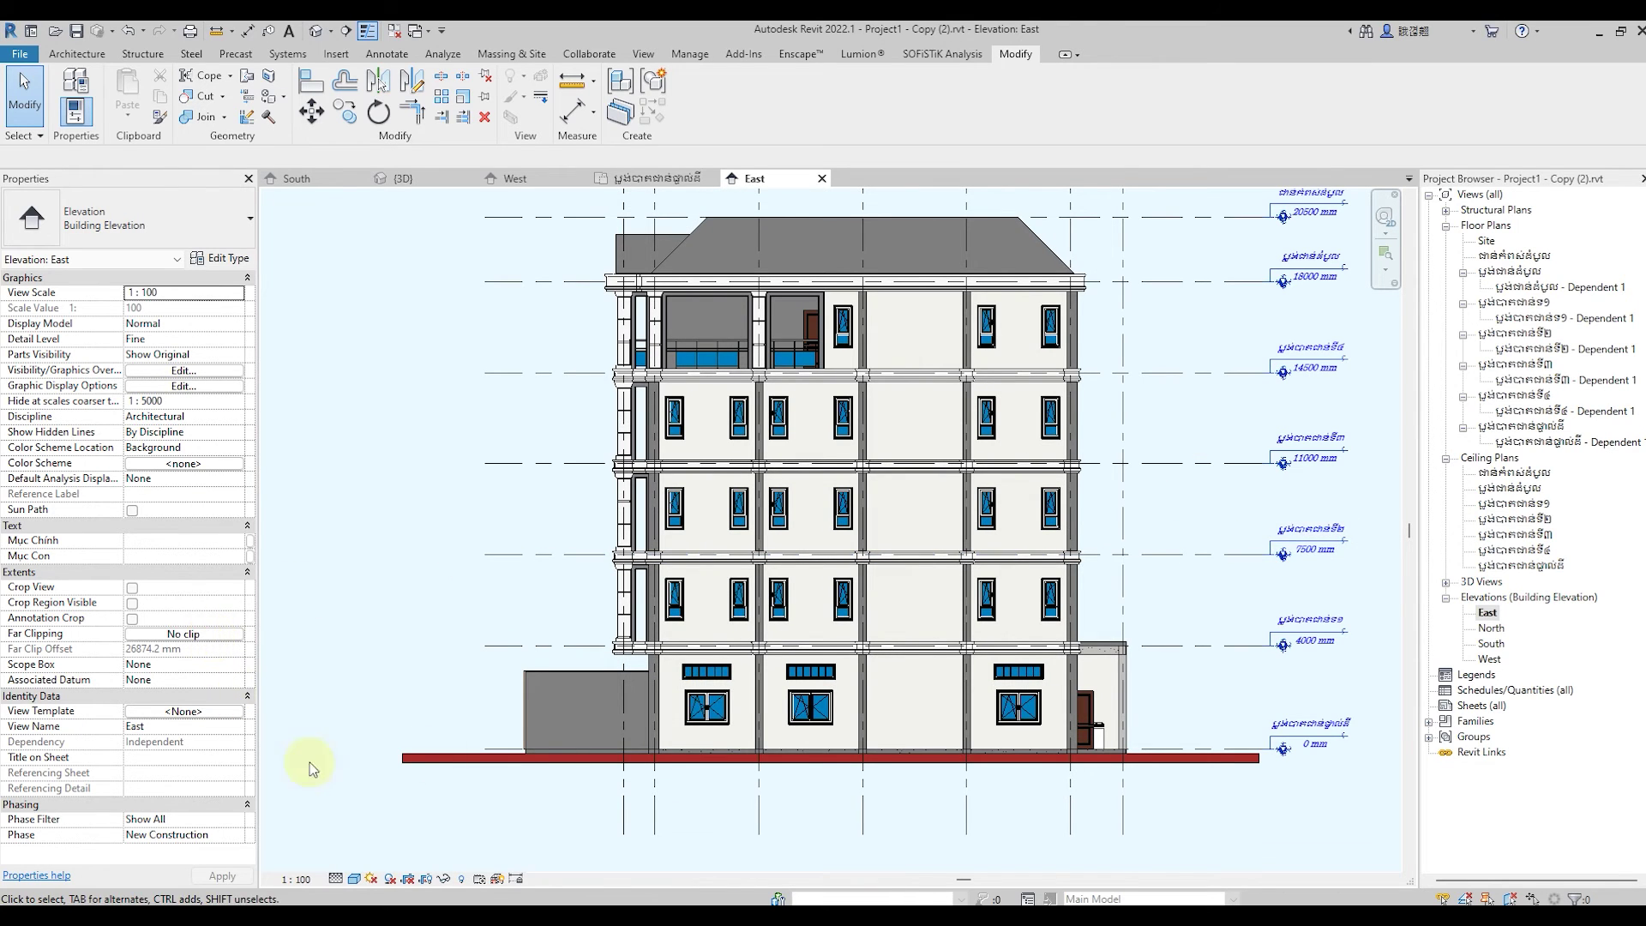
scroll(677, 729, up, 1)
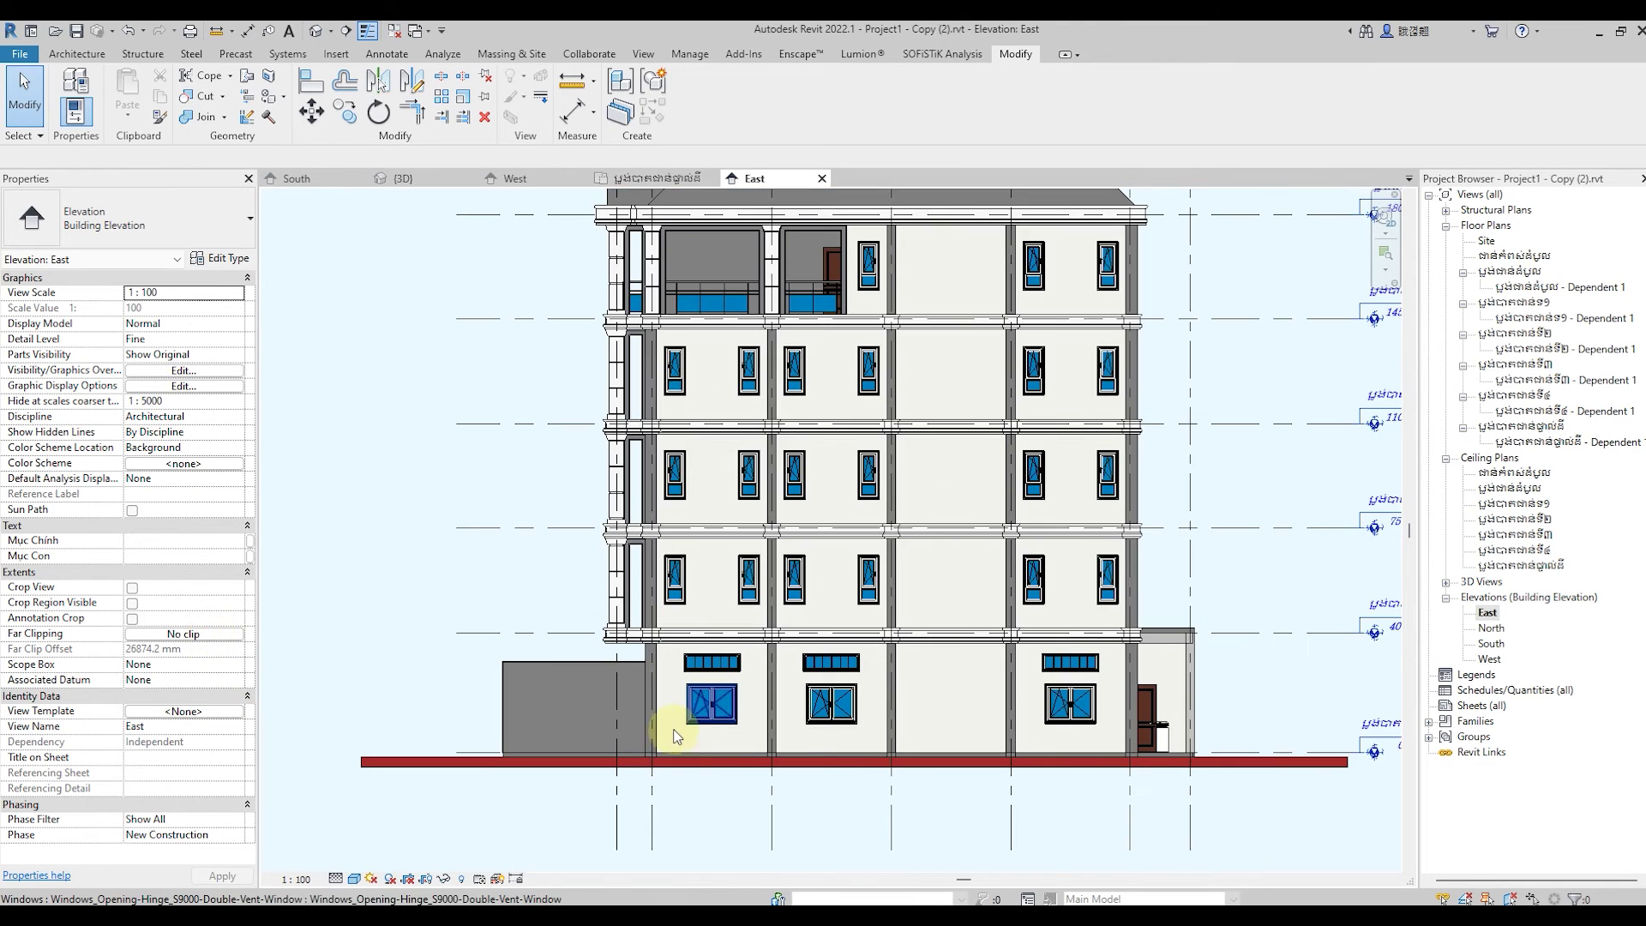
click(273, 99)
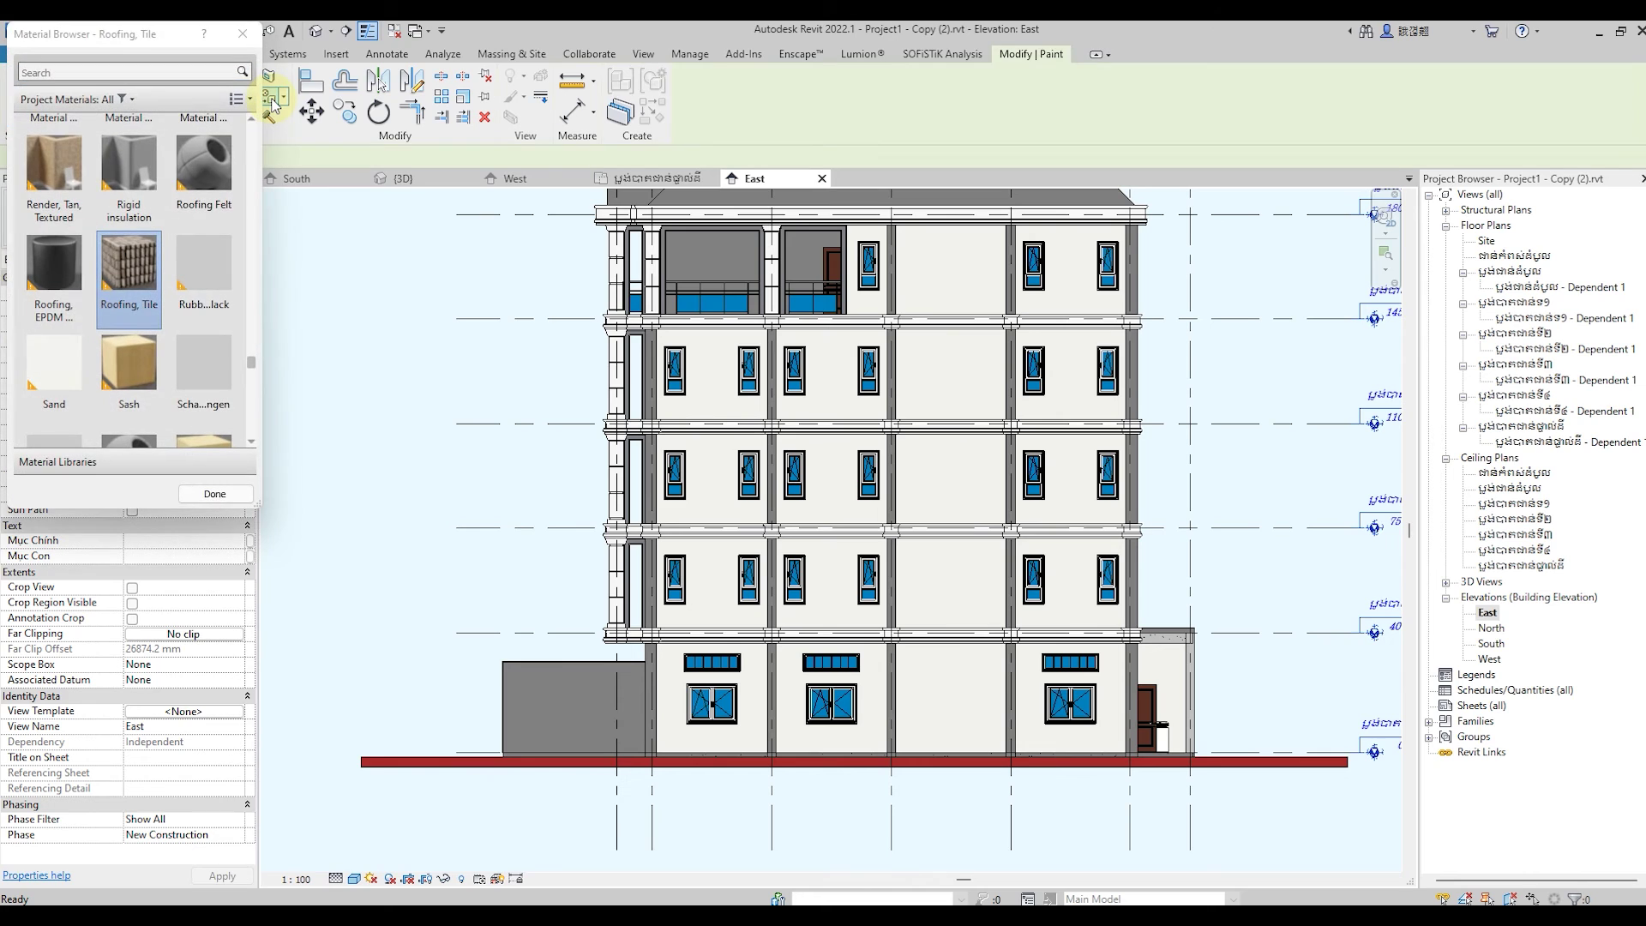
click(54, 165)
scroll(129, 257, down, 1)
click(580, 707)
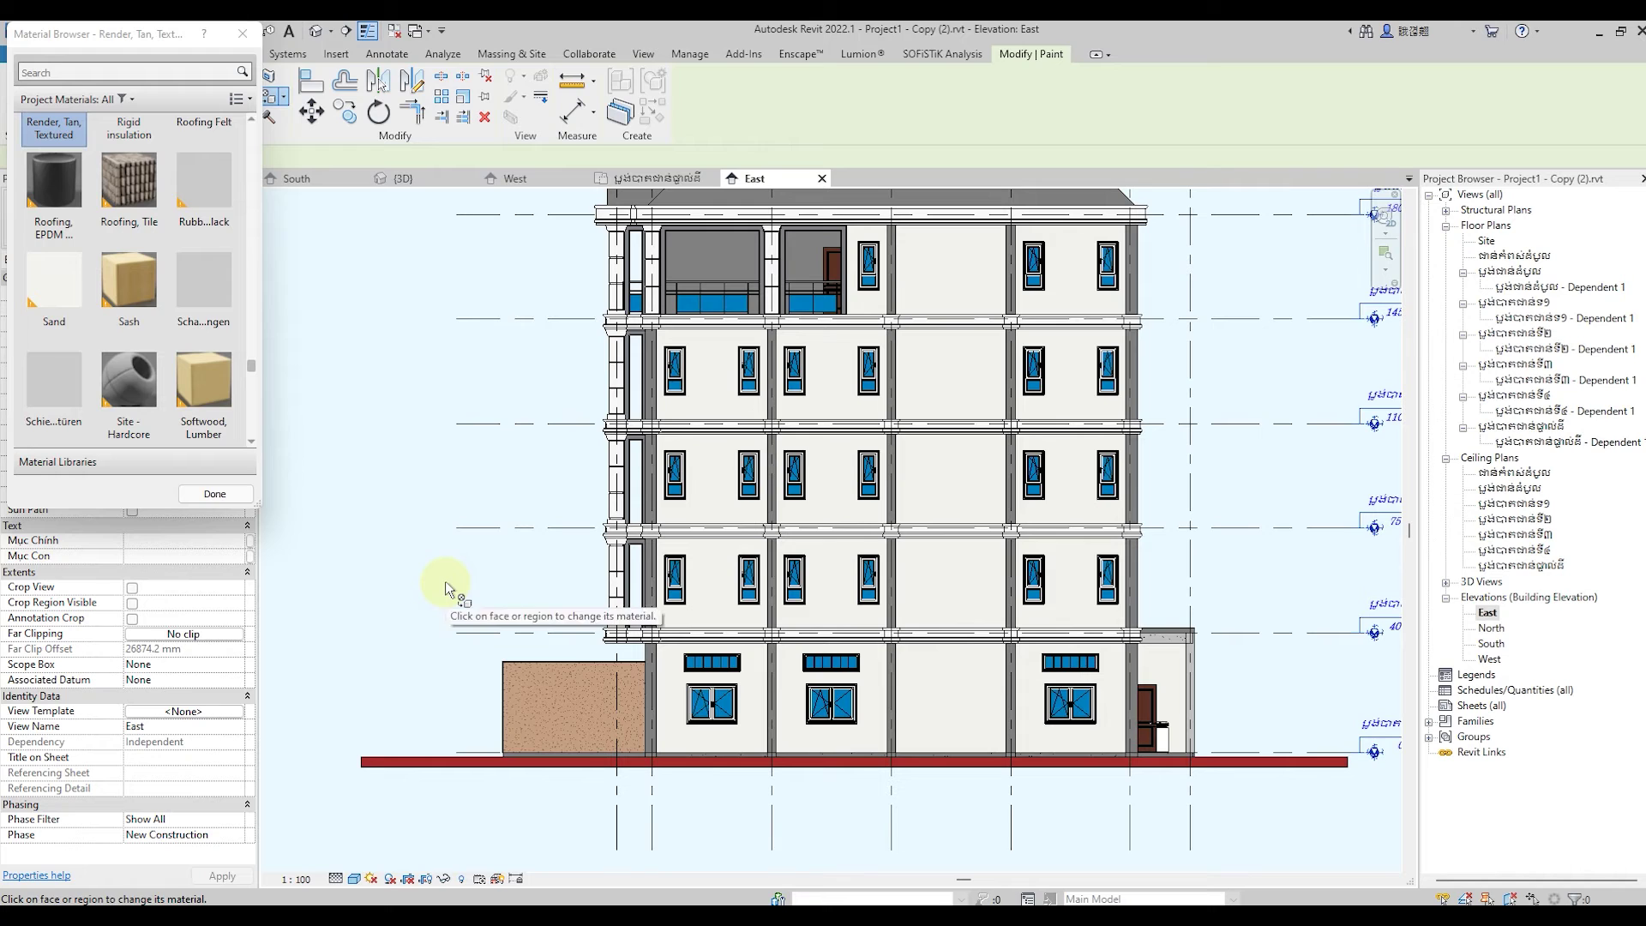
click(190, 70)
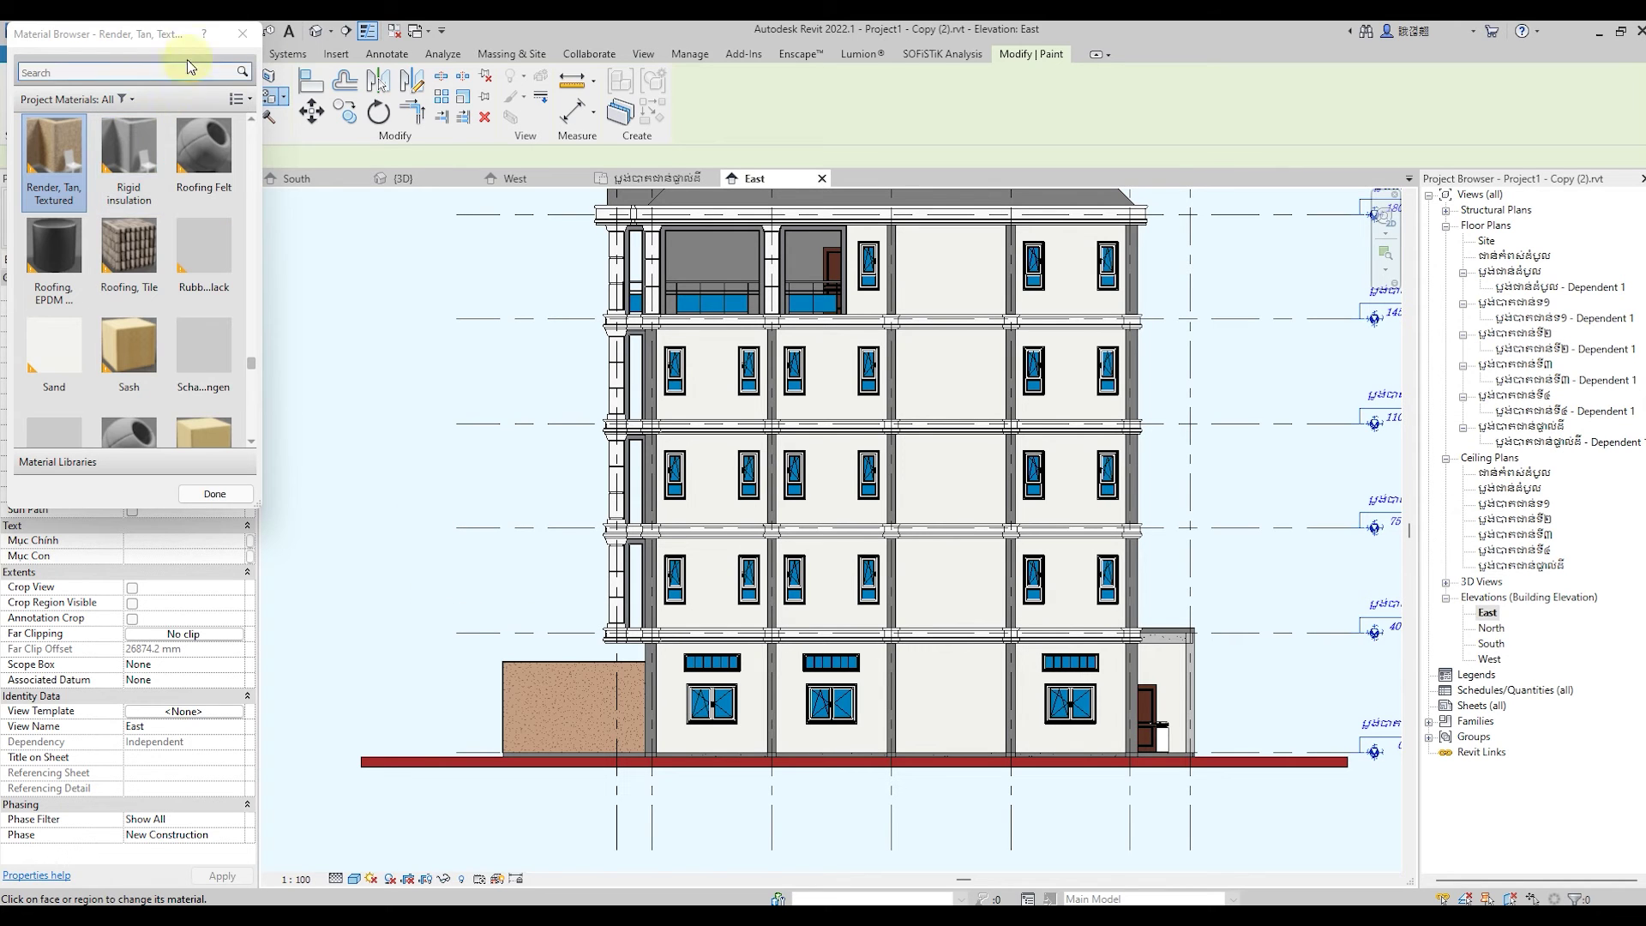
click(244, 34)
click(41, 124)
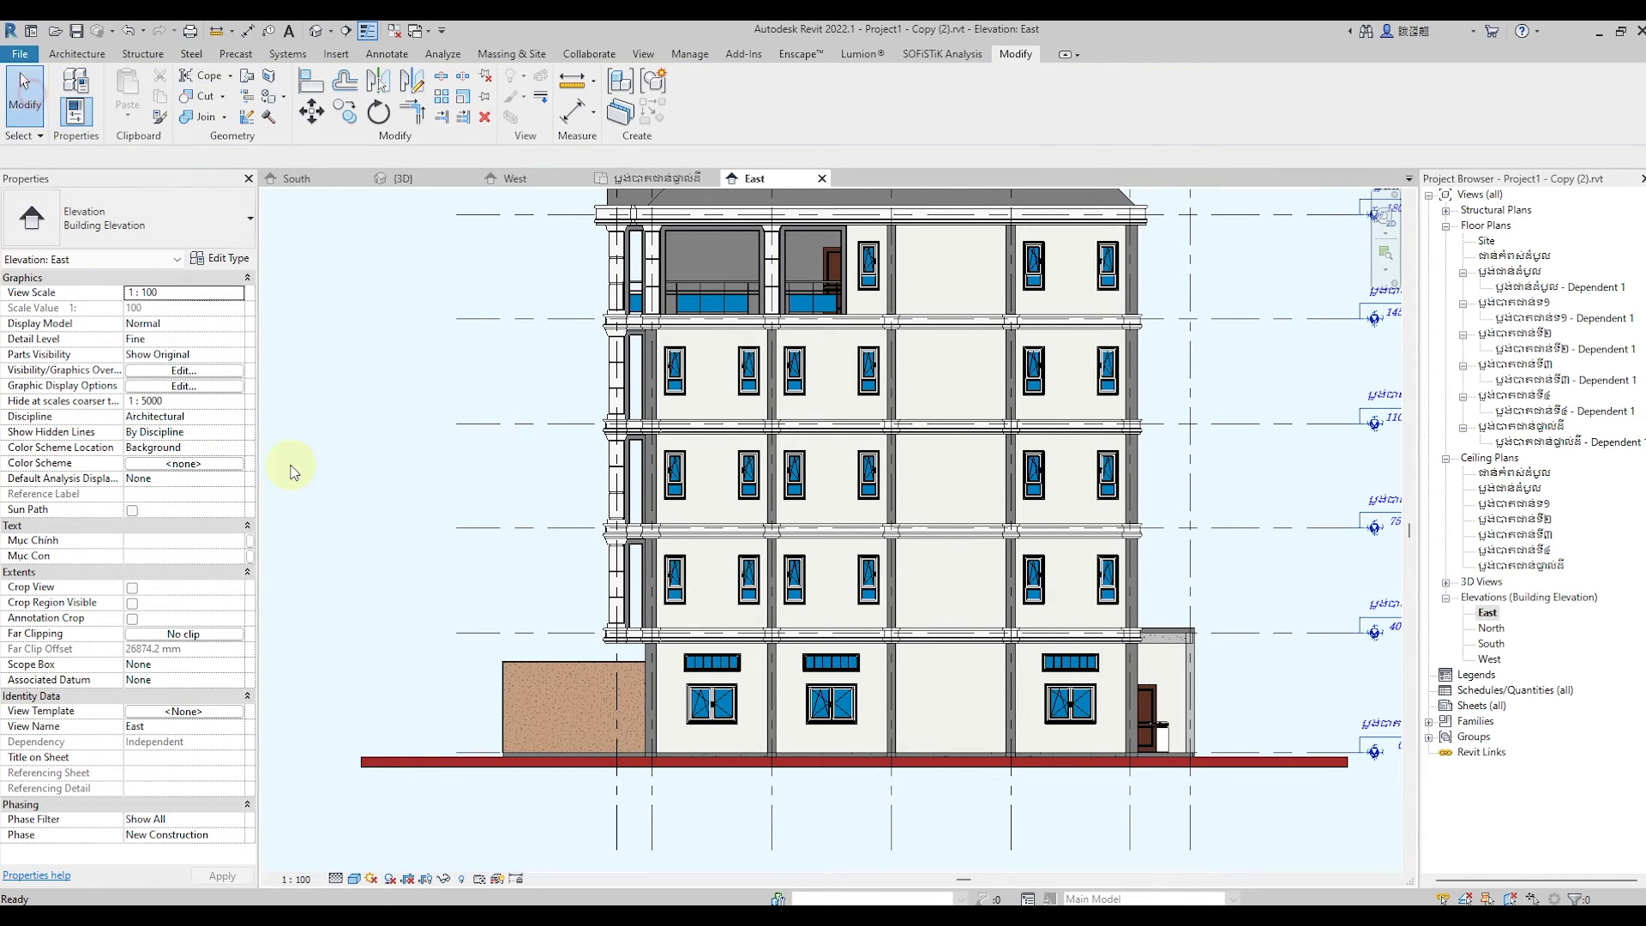
scroll(387, 563, down, 1)
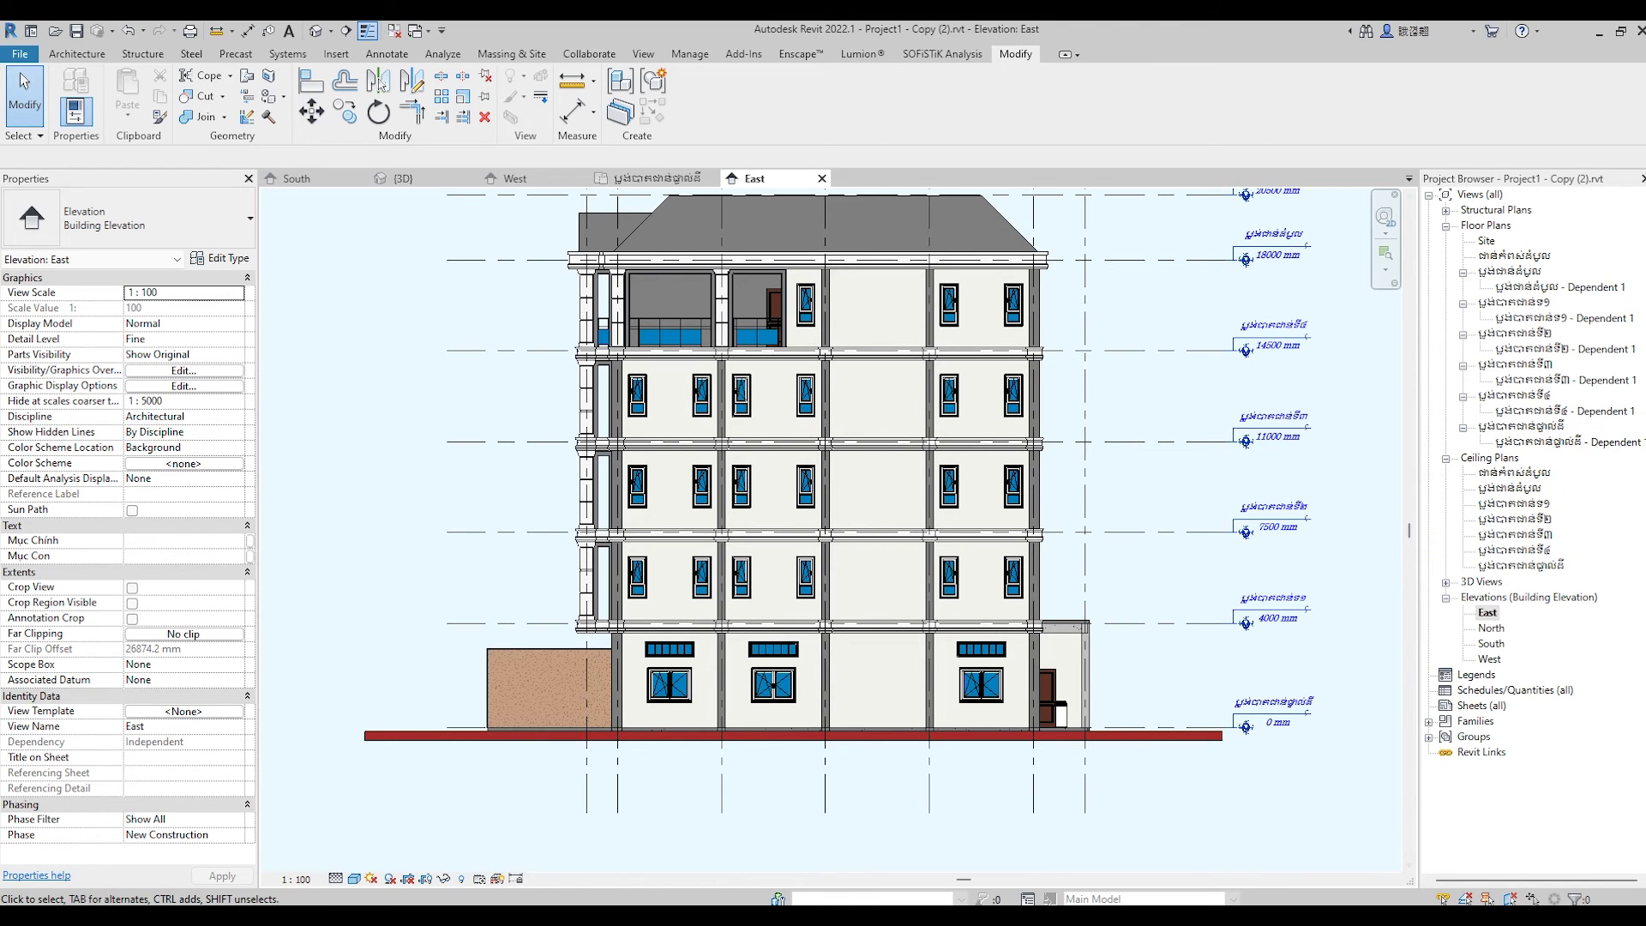
Open the top-floor plan and zoom in on the kitchen windows.
double_click(1522, 428)
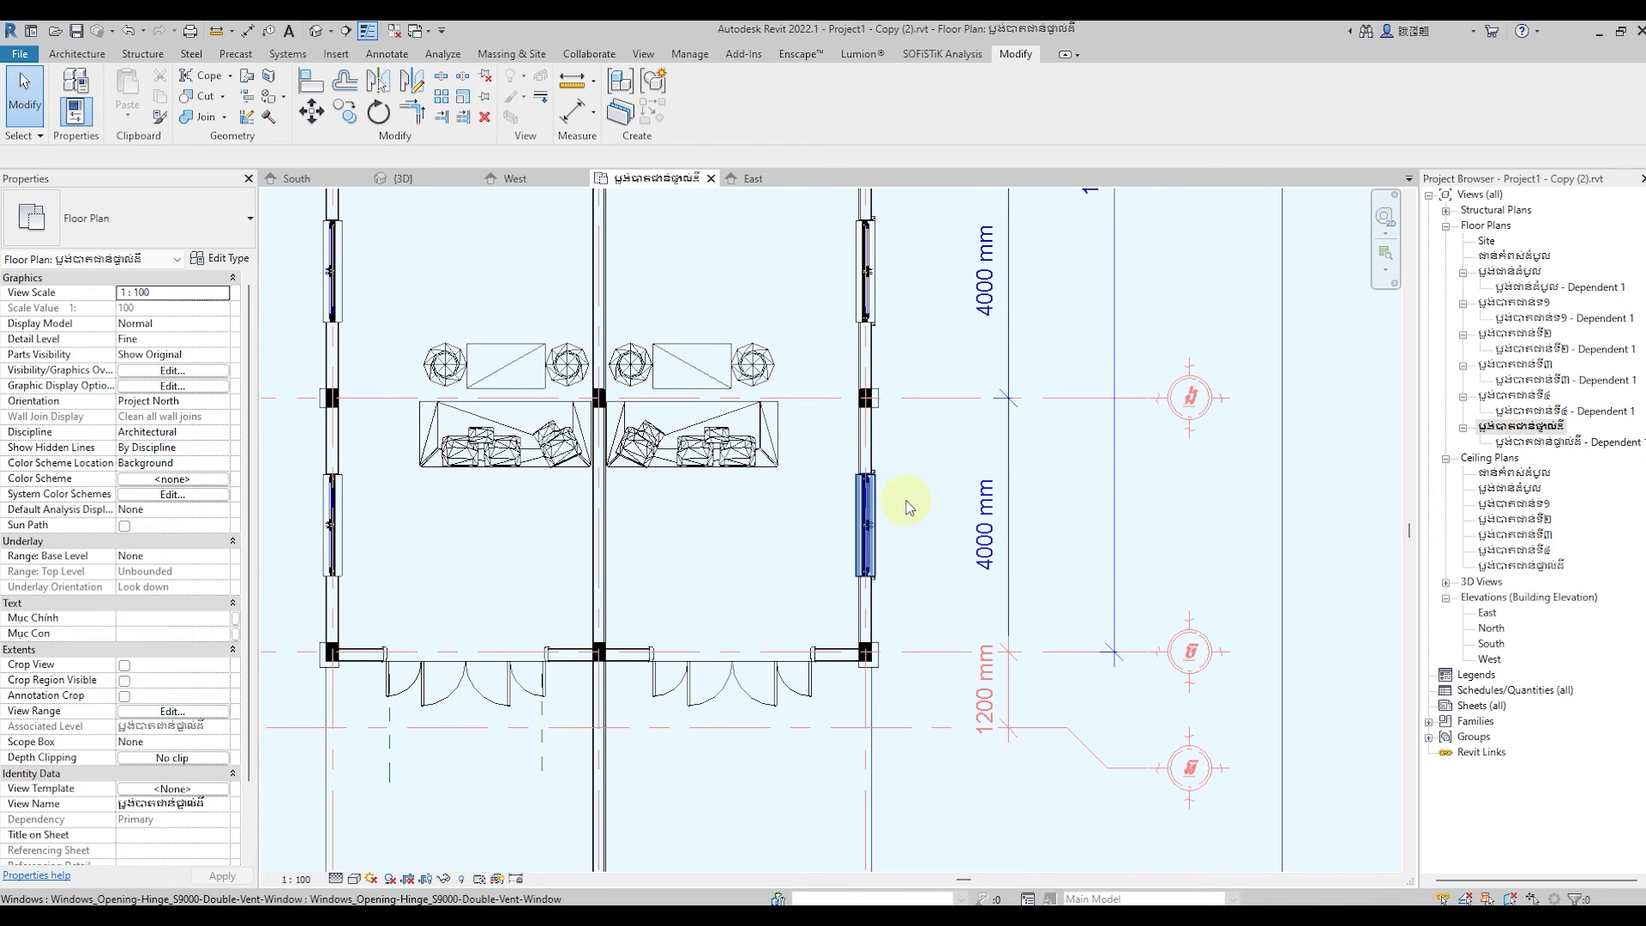
scroll(1012, 545, down, 2)
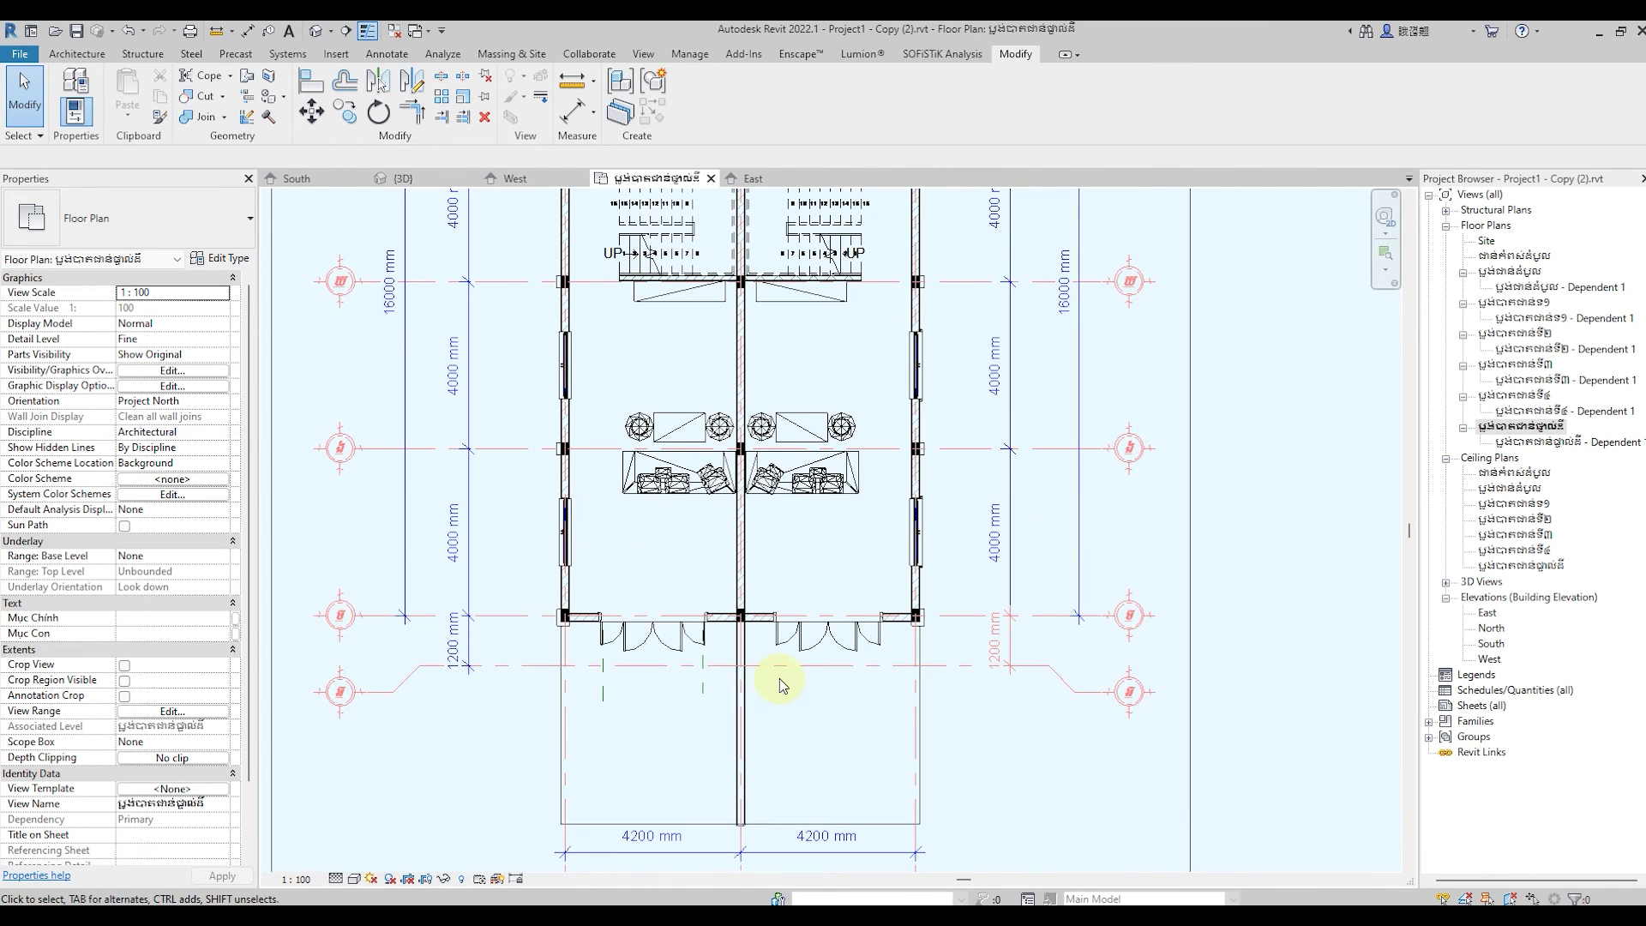
scroll(779, 677, down, 2)
scroll(845, 577, up, 2)
scroll(893, 595, up, 2)
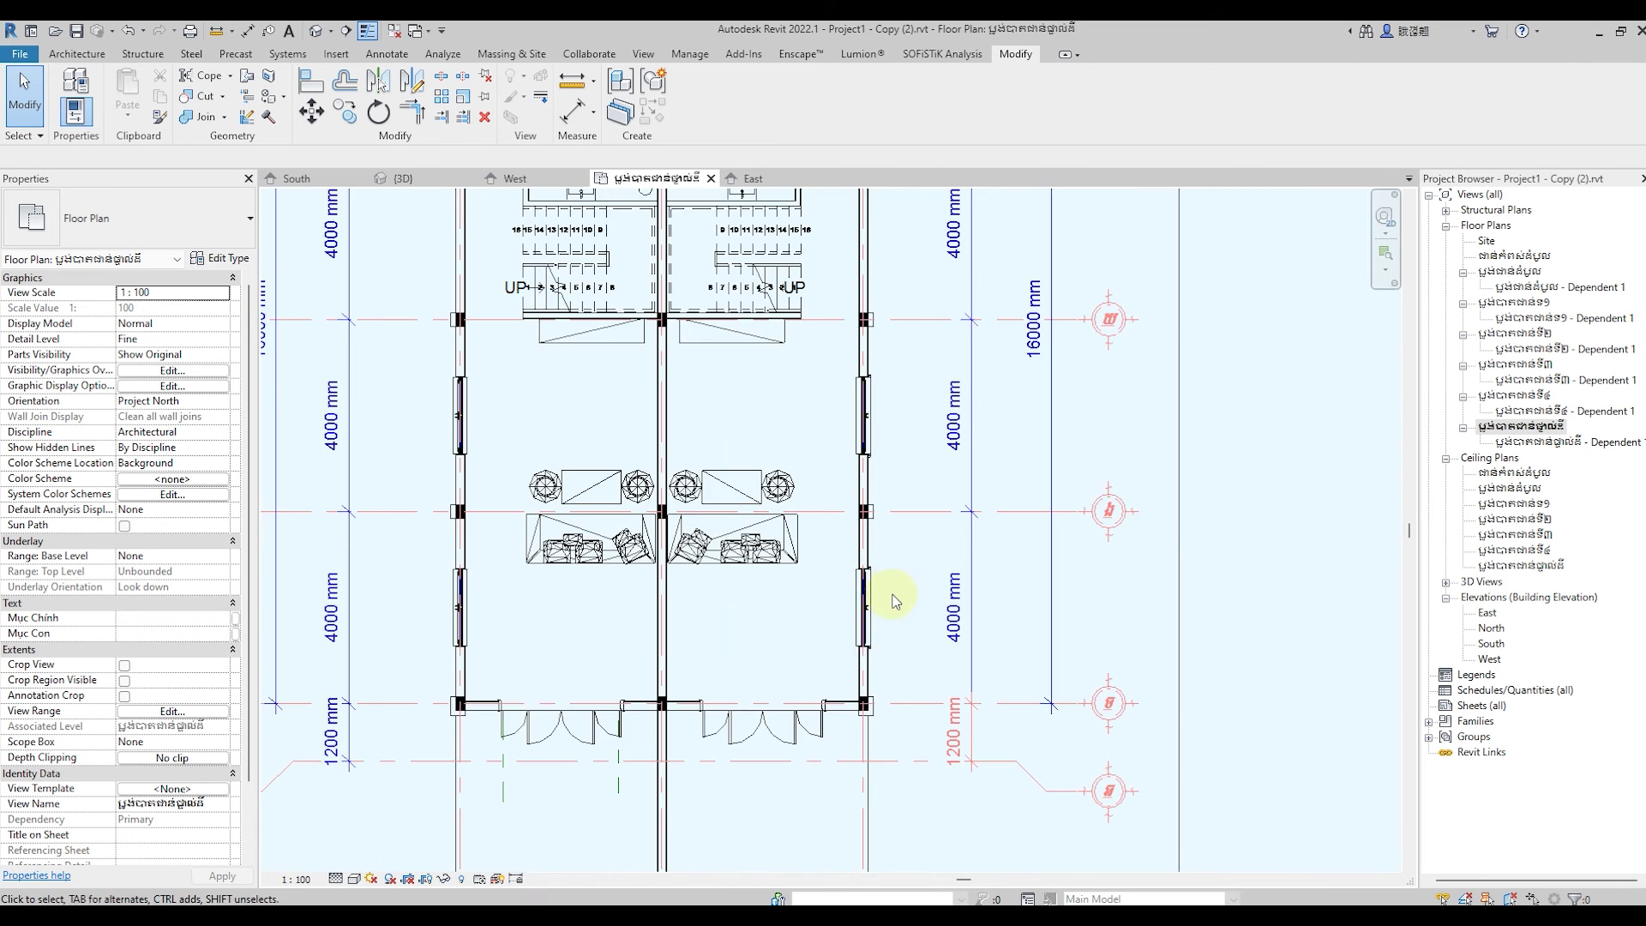
scroll(900, 617, up, 3)
scroll(902, 619, up, 1)
scroll(814, 454, up, 3)
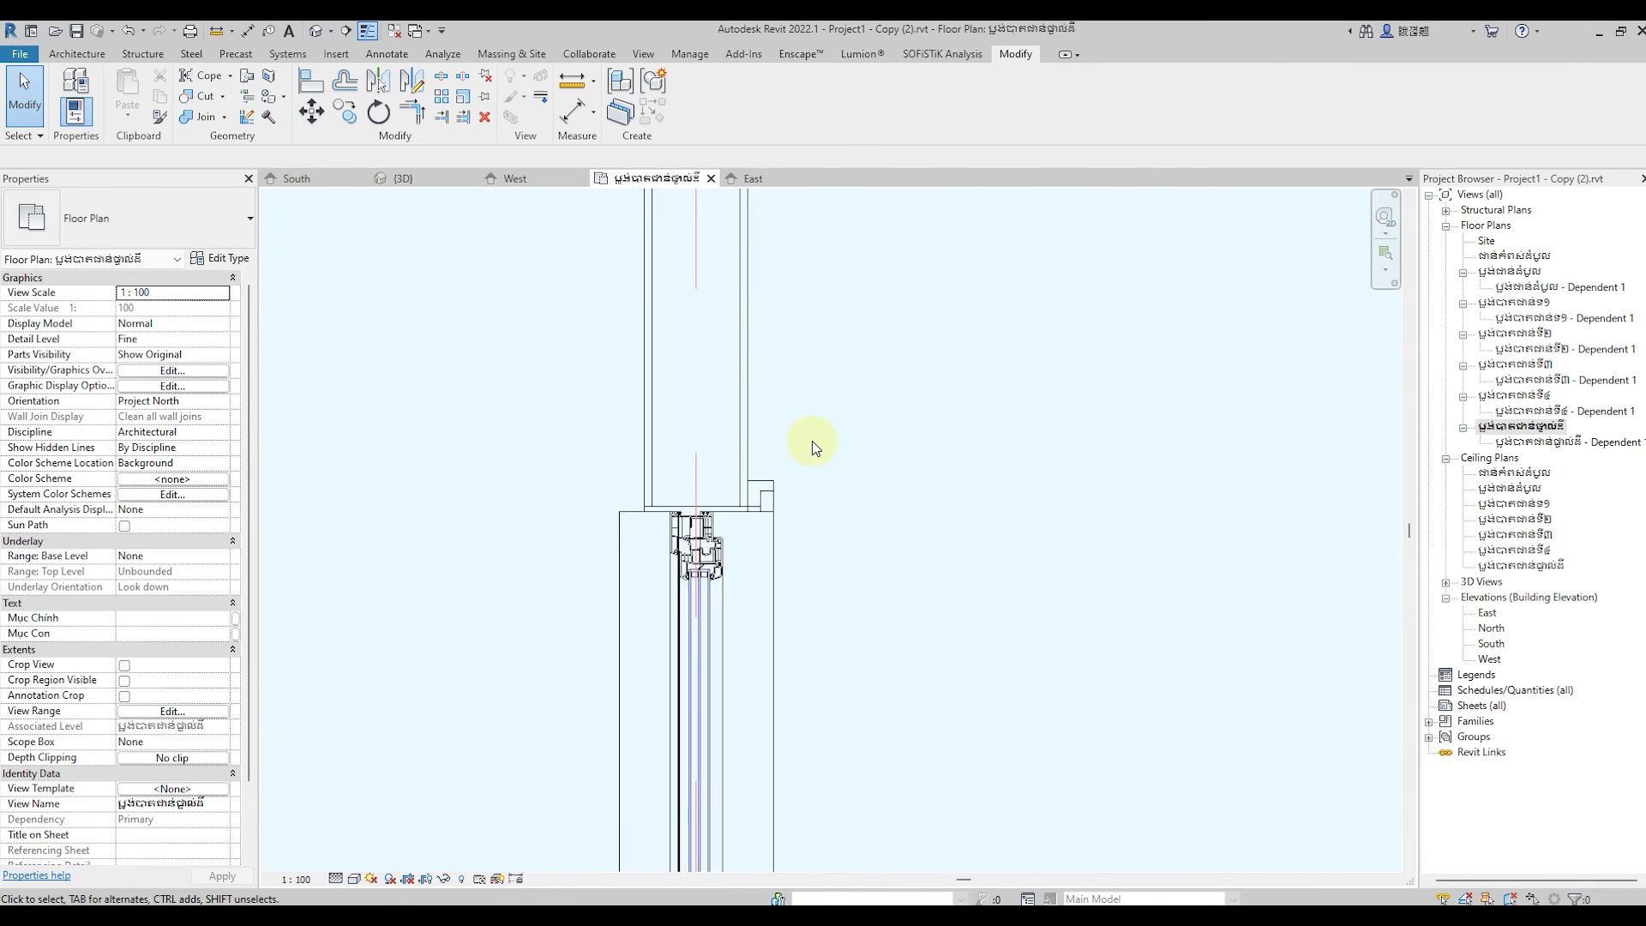
scroll(804, 453, up, 1)
Select the three window bearings at the window-wall junctions.
click(774, 485)
scroll(900, 634, down, 3)
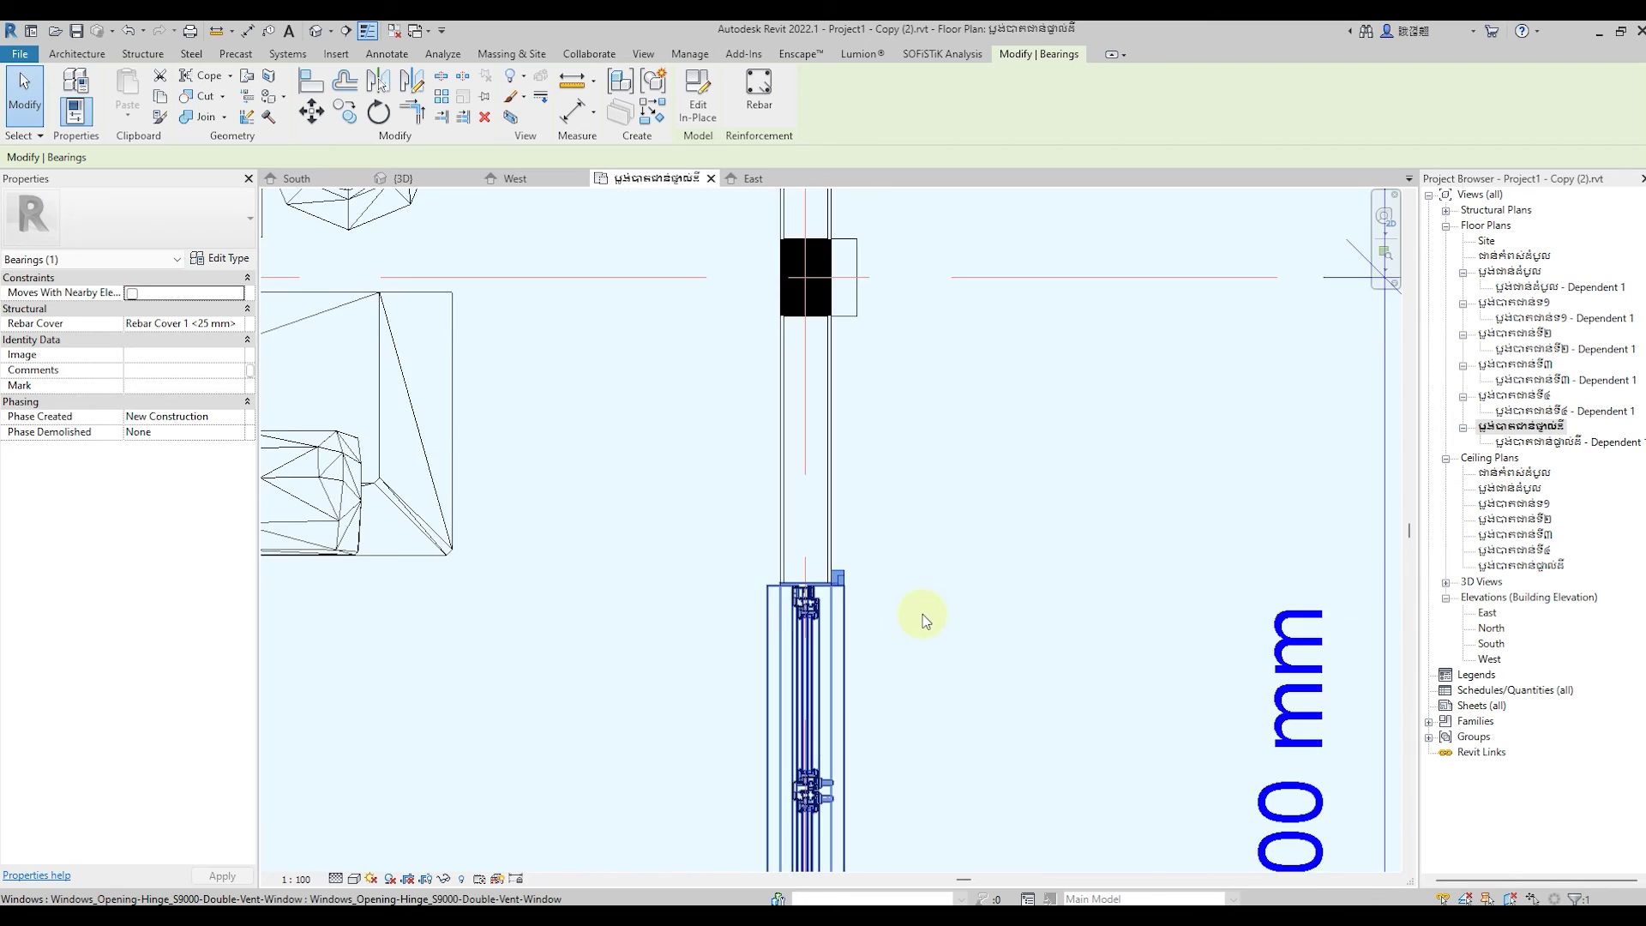
scroll(923, 625, down, 2)
scroll(936, 583, down, 1)
scroll(944, 579, down, 1)
scroll(943, 497, up, 2)
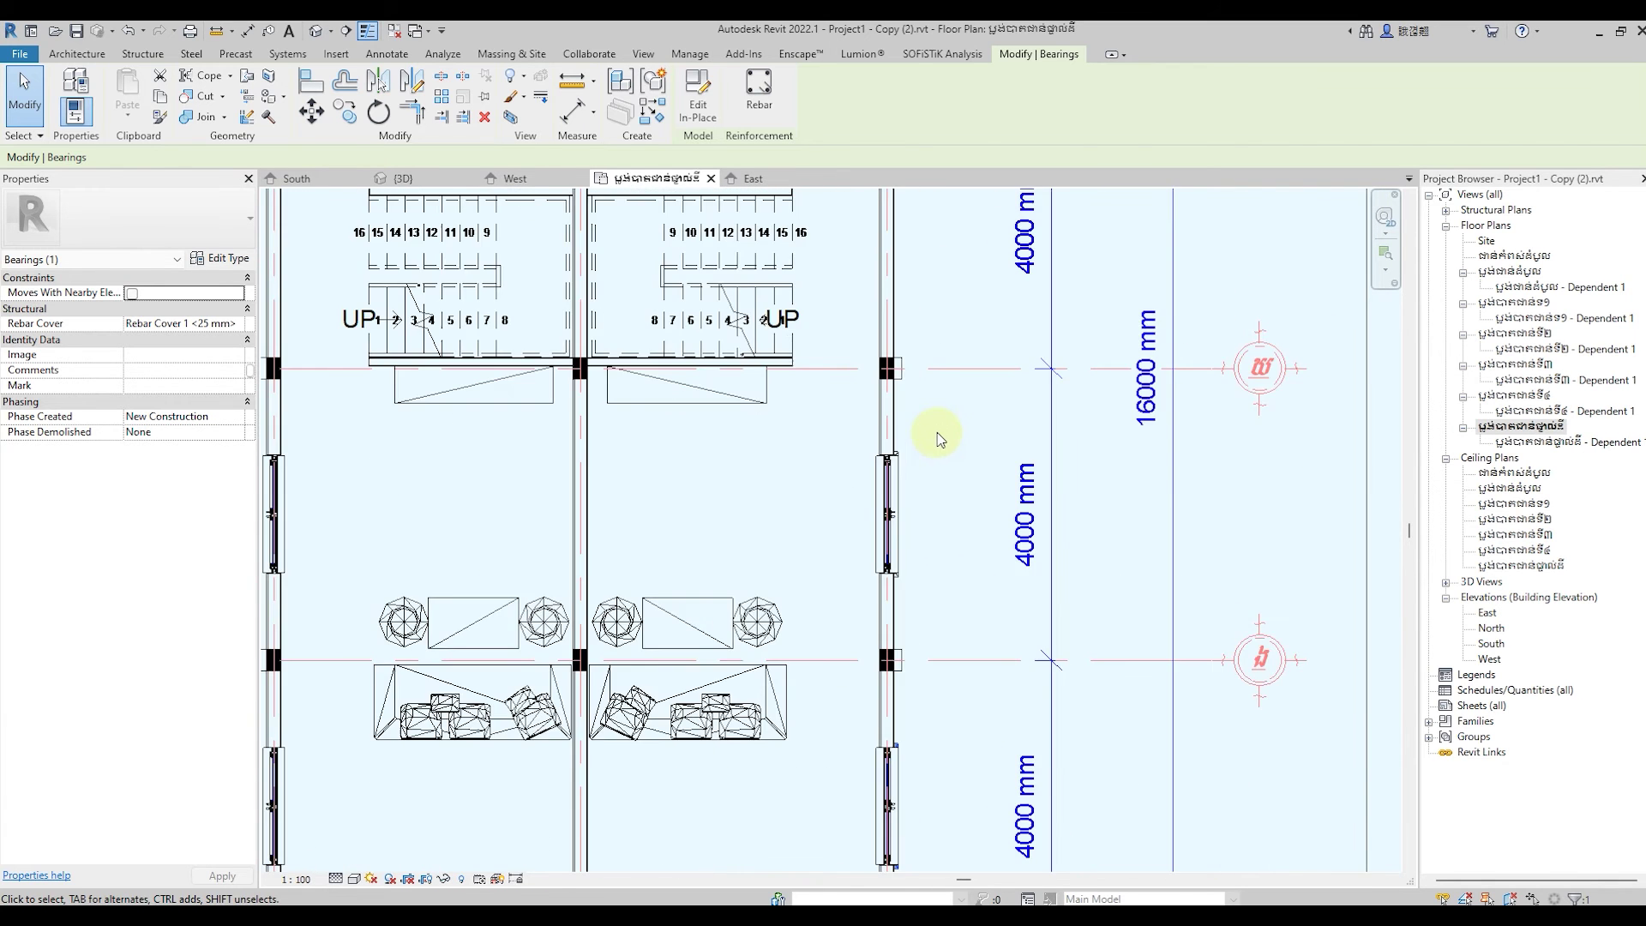
scroll(909, 446, up, 2)
scroll(860, 472, up, 2)
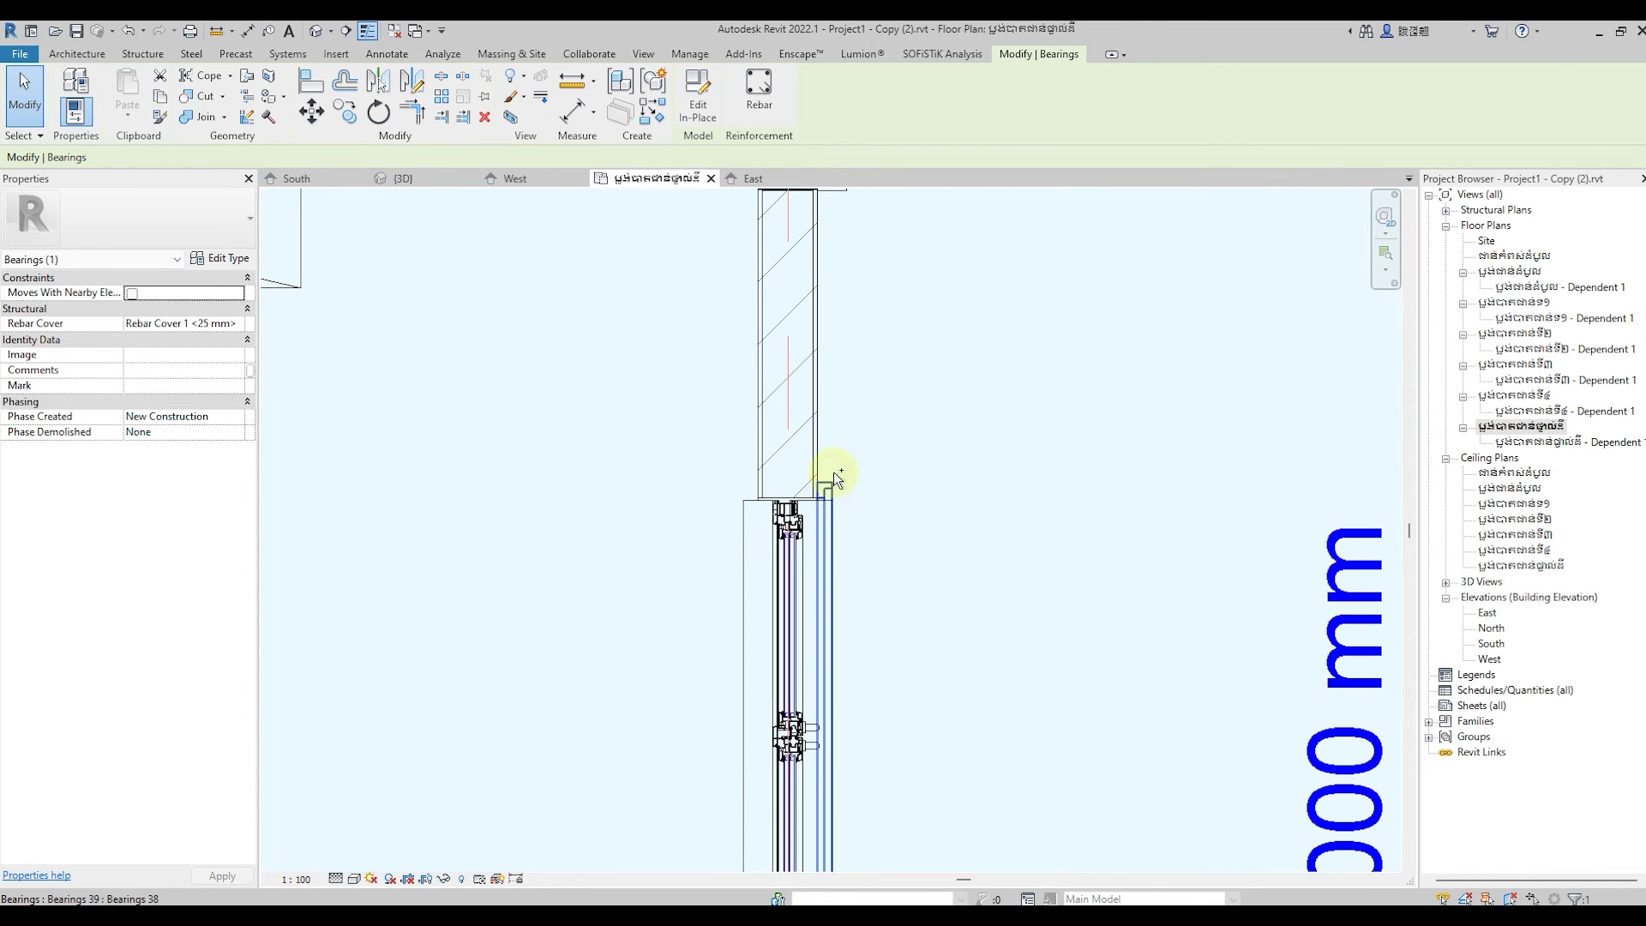
ctrl+click(830, 475)
scroll(1026, 459, down, 2)
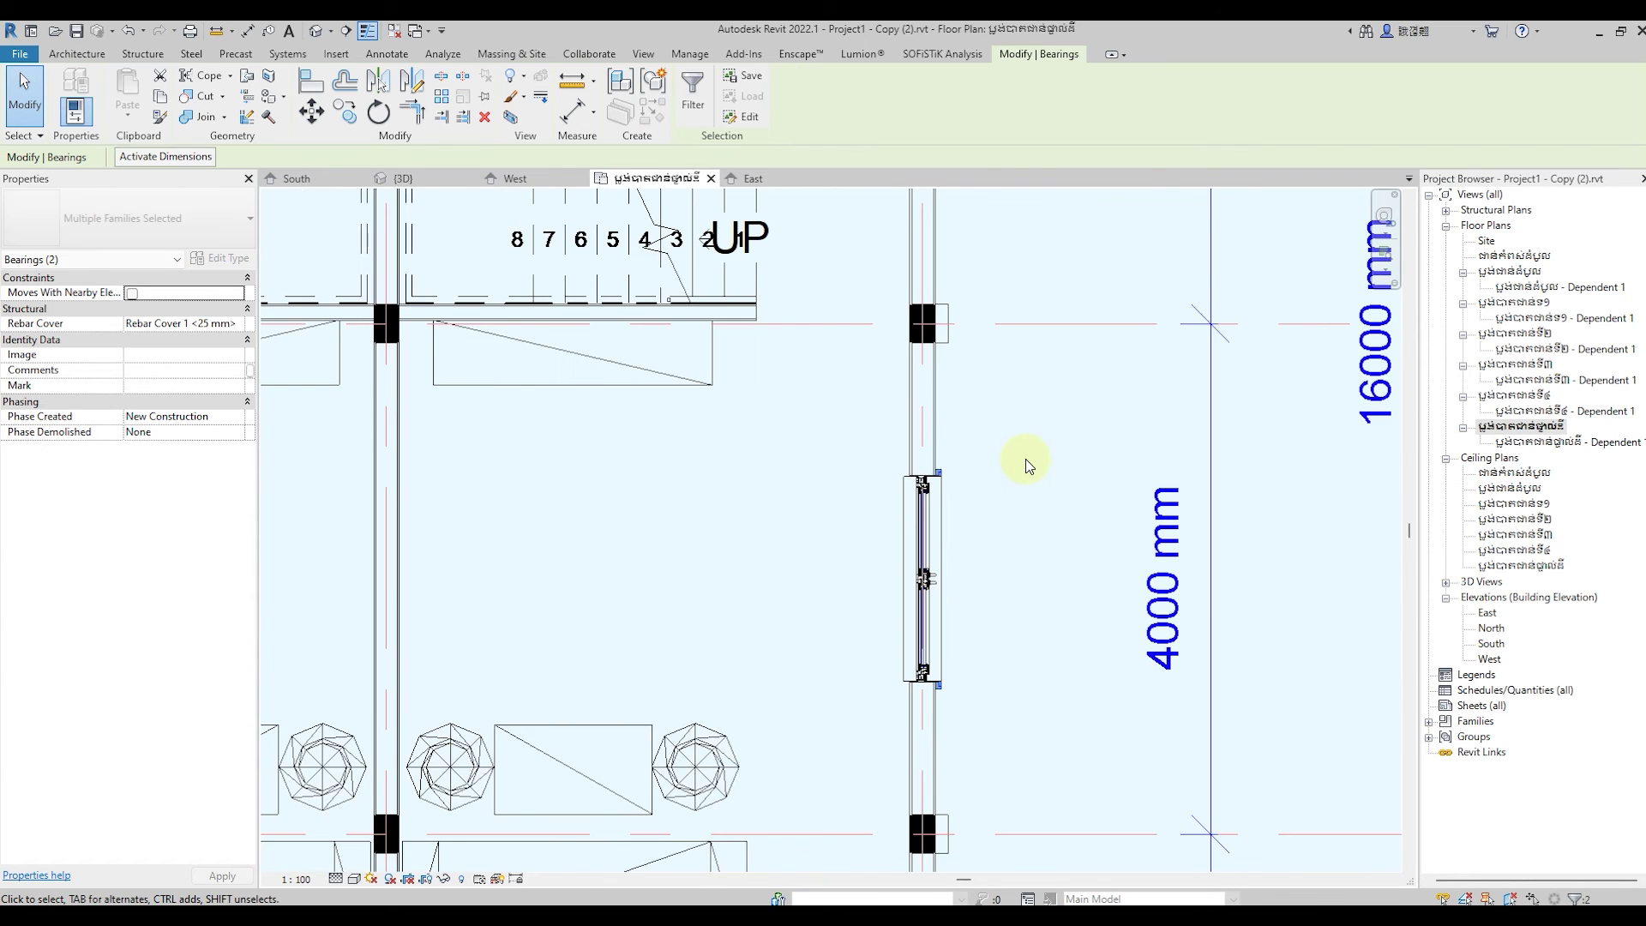
scroll(1026, 459, down, 2)
scroll(833, 507, down, 2)
scroll(985, 367, down, 1)
scroll(985, 367, up, 1)
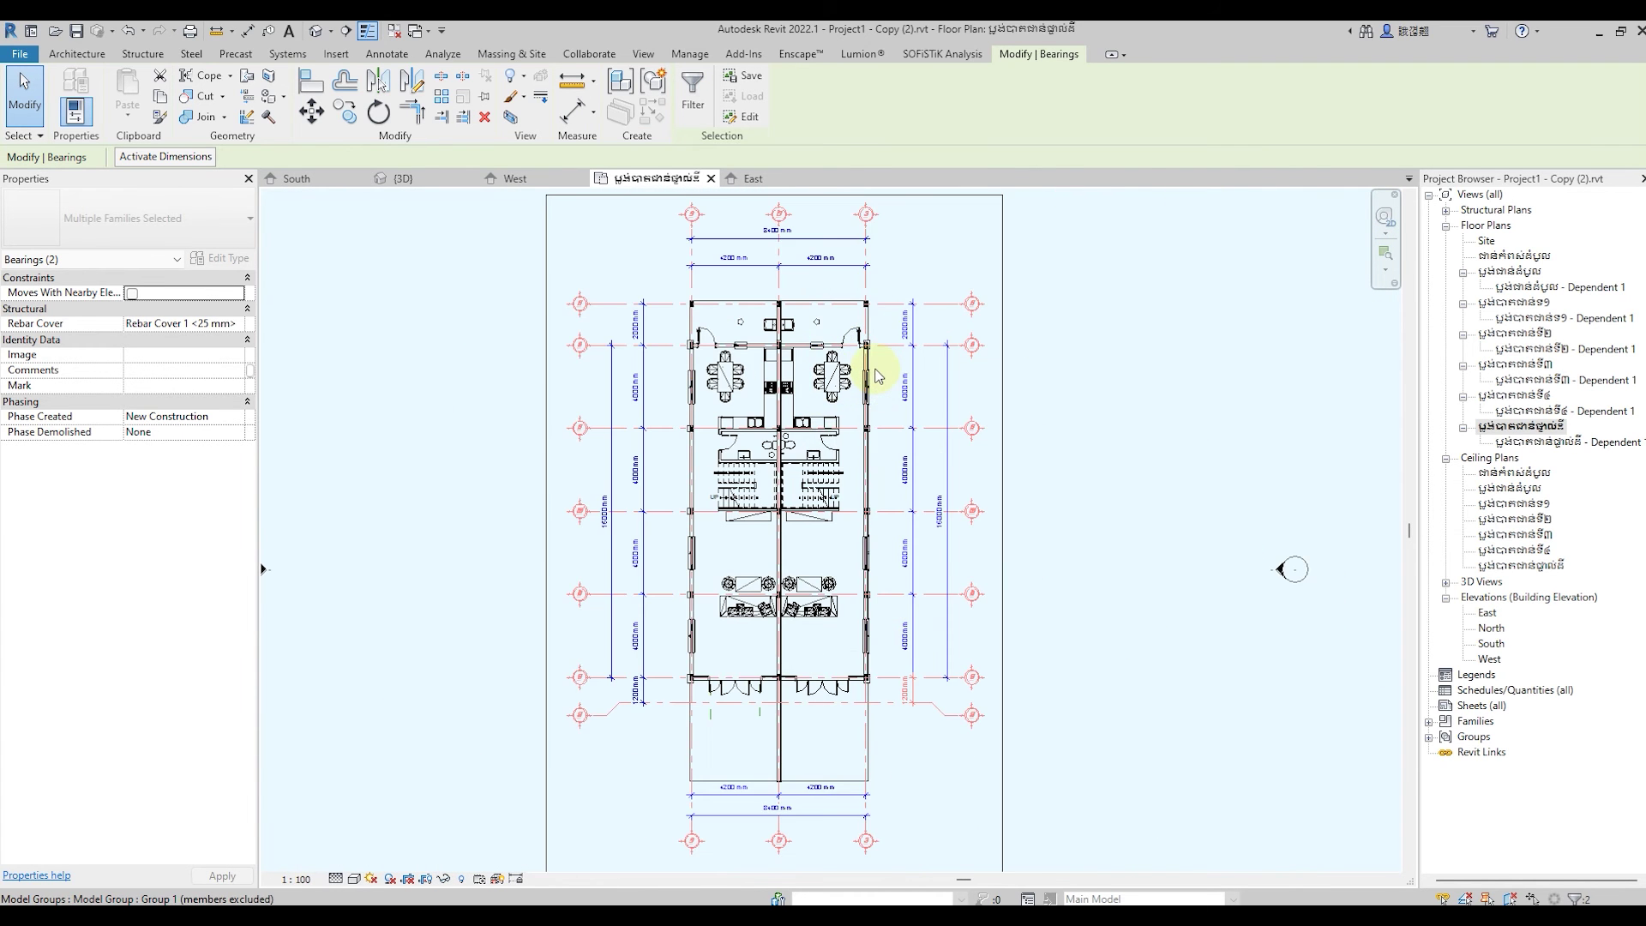
scroll(985, 367, up, 3)
scroll(849, 360, up, 3)
scroll(836, 369, up, 1)
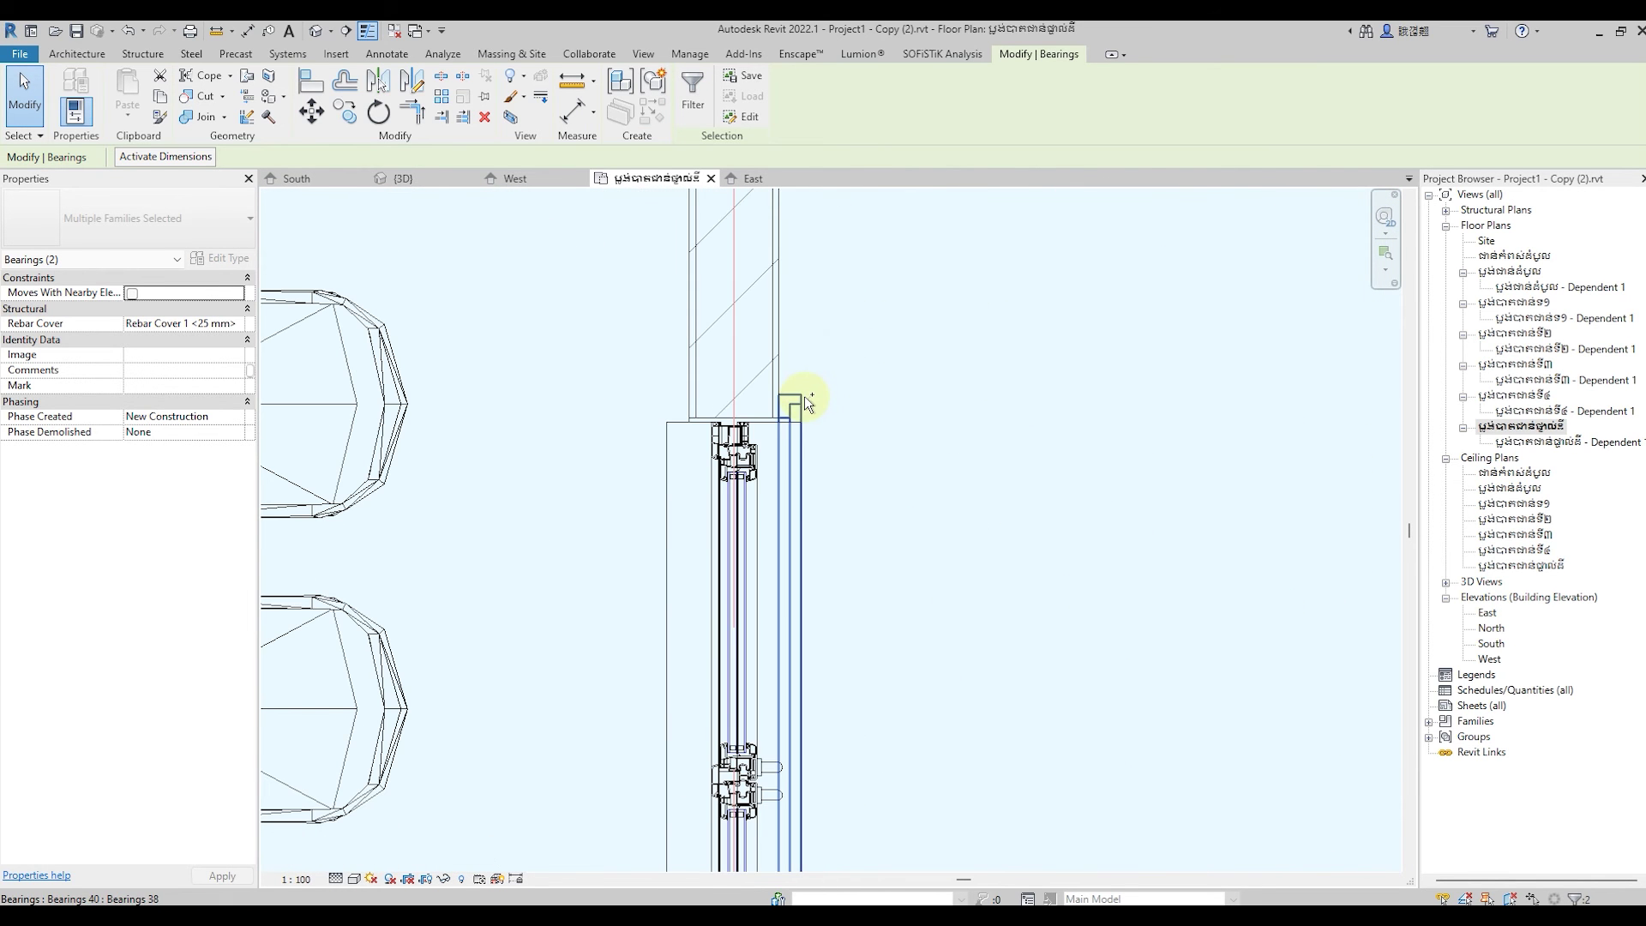
ctrl+click(804, 395)
scroll(874, 384, down, 1)
scroll(873, 384, down, 1)
scroll(872, 381, down, 2)
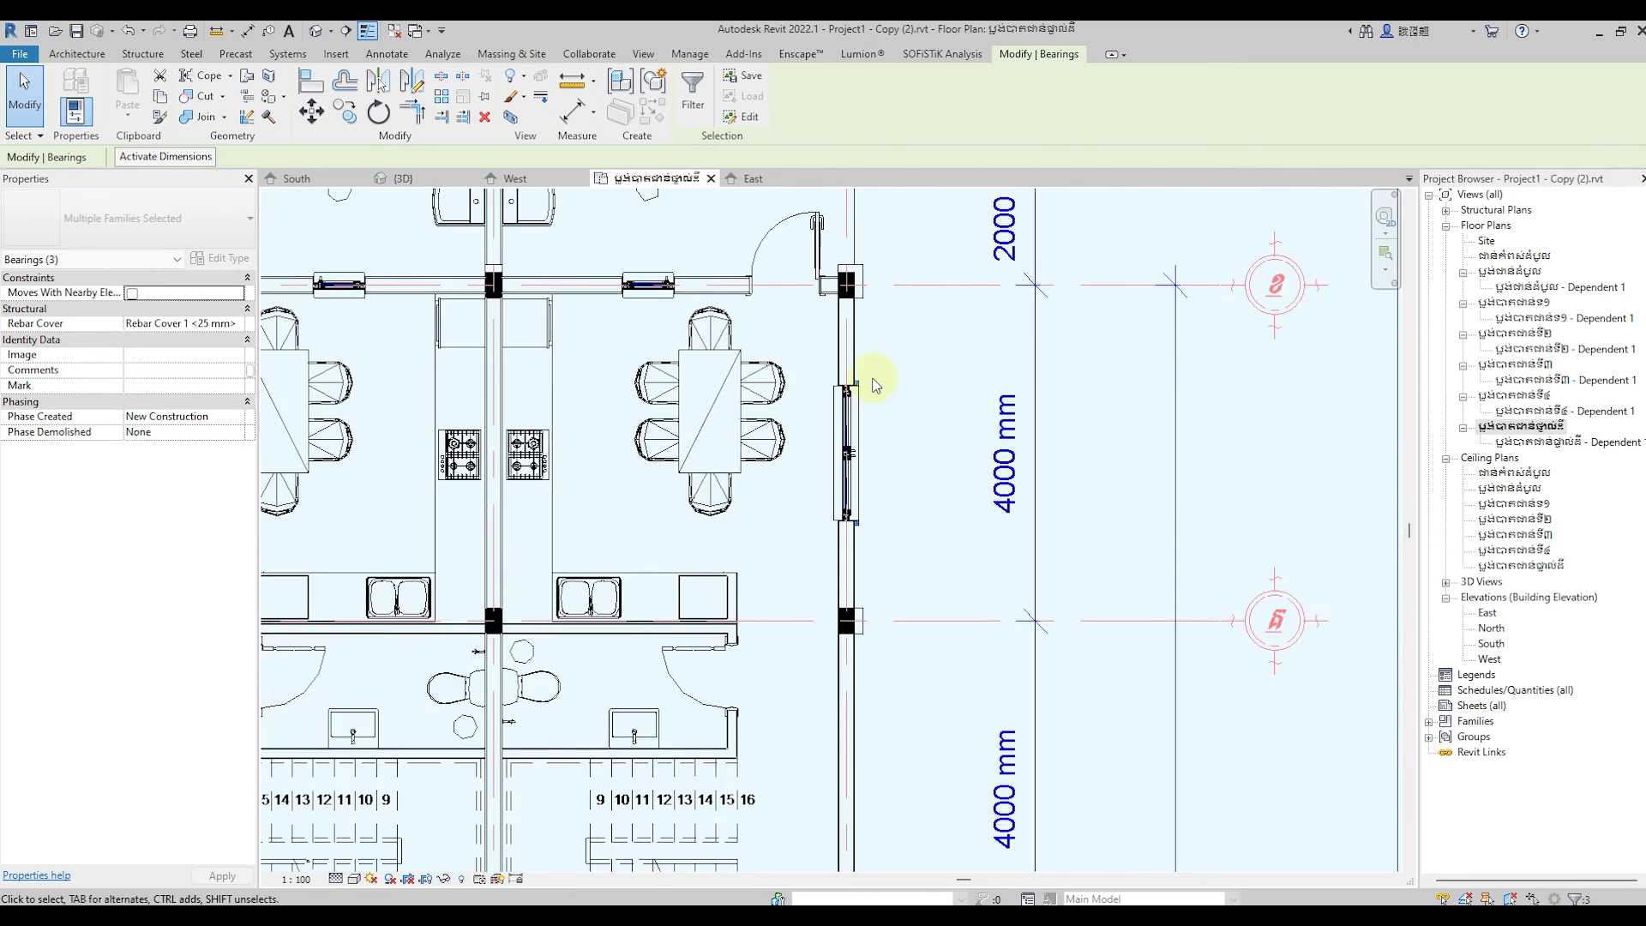
scroll(873, 382, down, 2)
Mirror copies of the bearings (MM) about the shared kitchen wall centreline, then deselect.
key(d)
key(m)
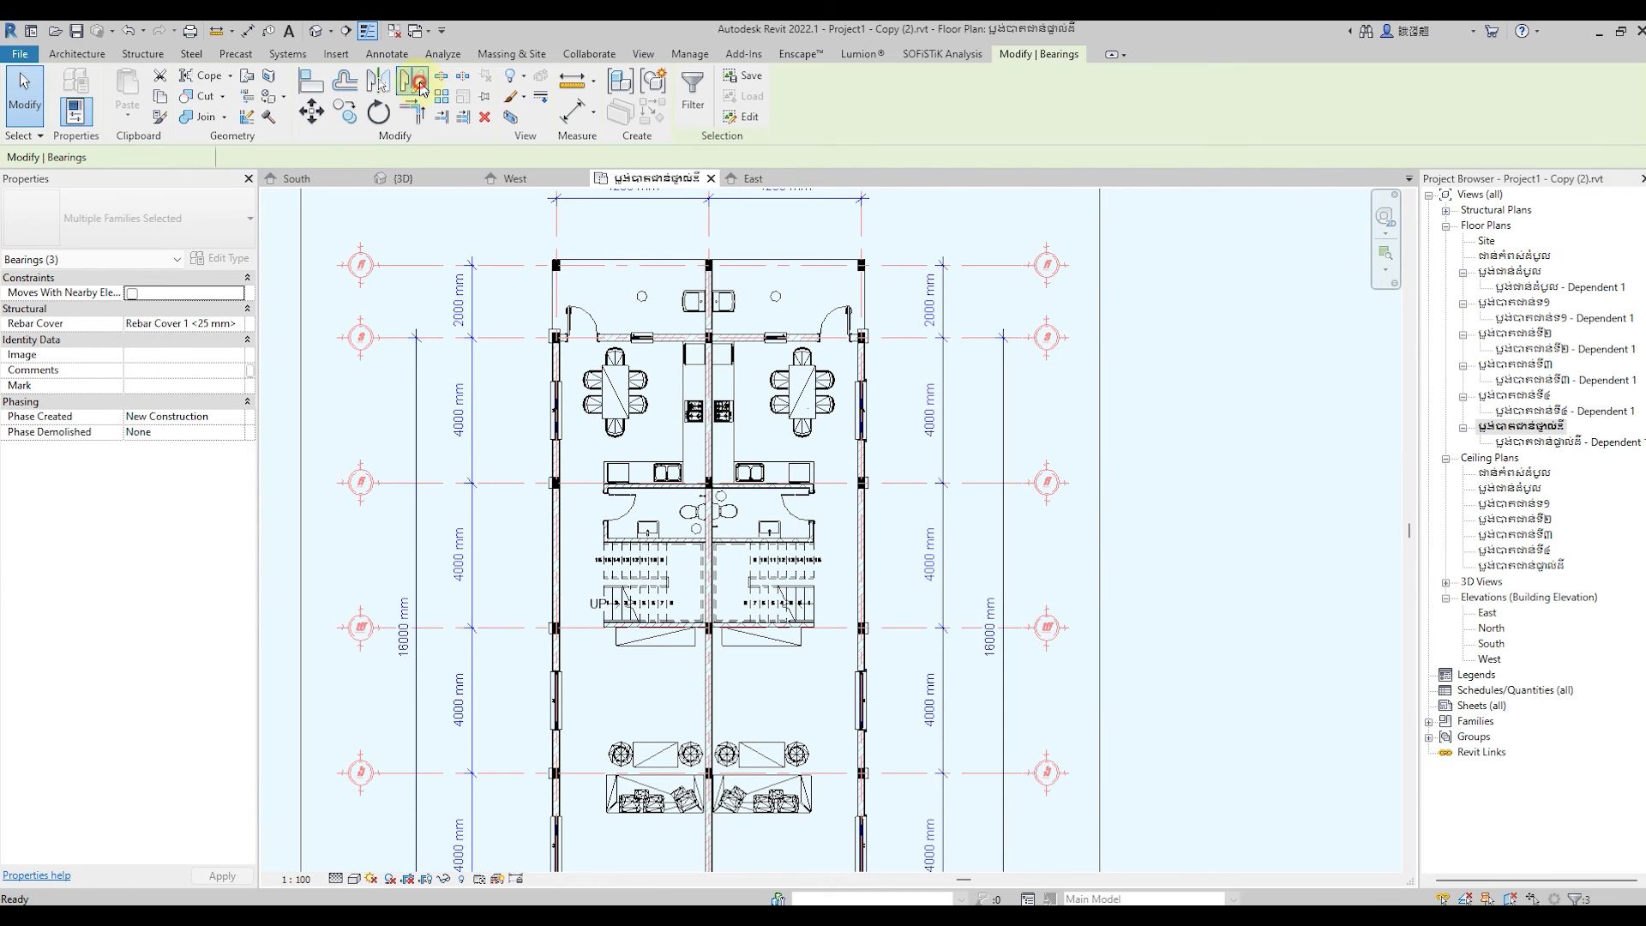
scroll(722, 431, up, 3)
scroll(721, 431, up, 2)
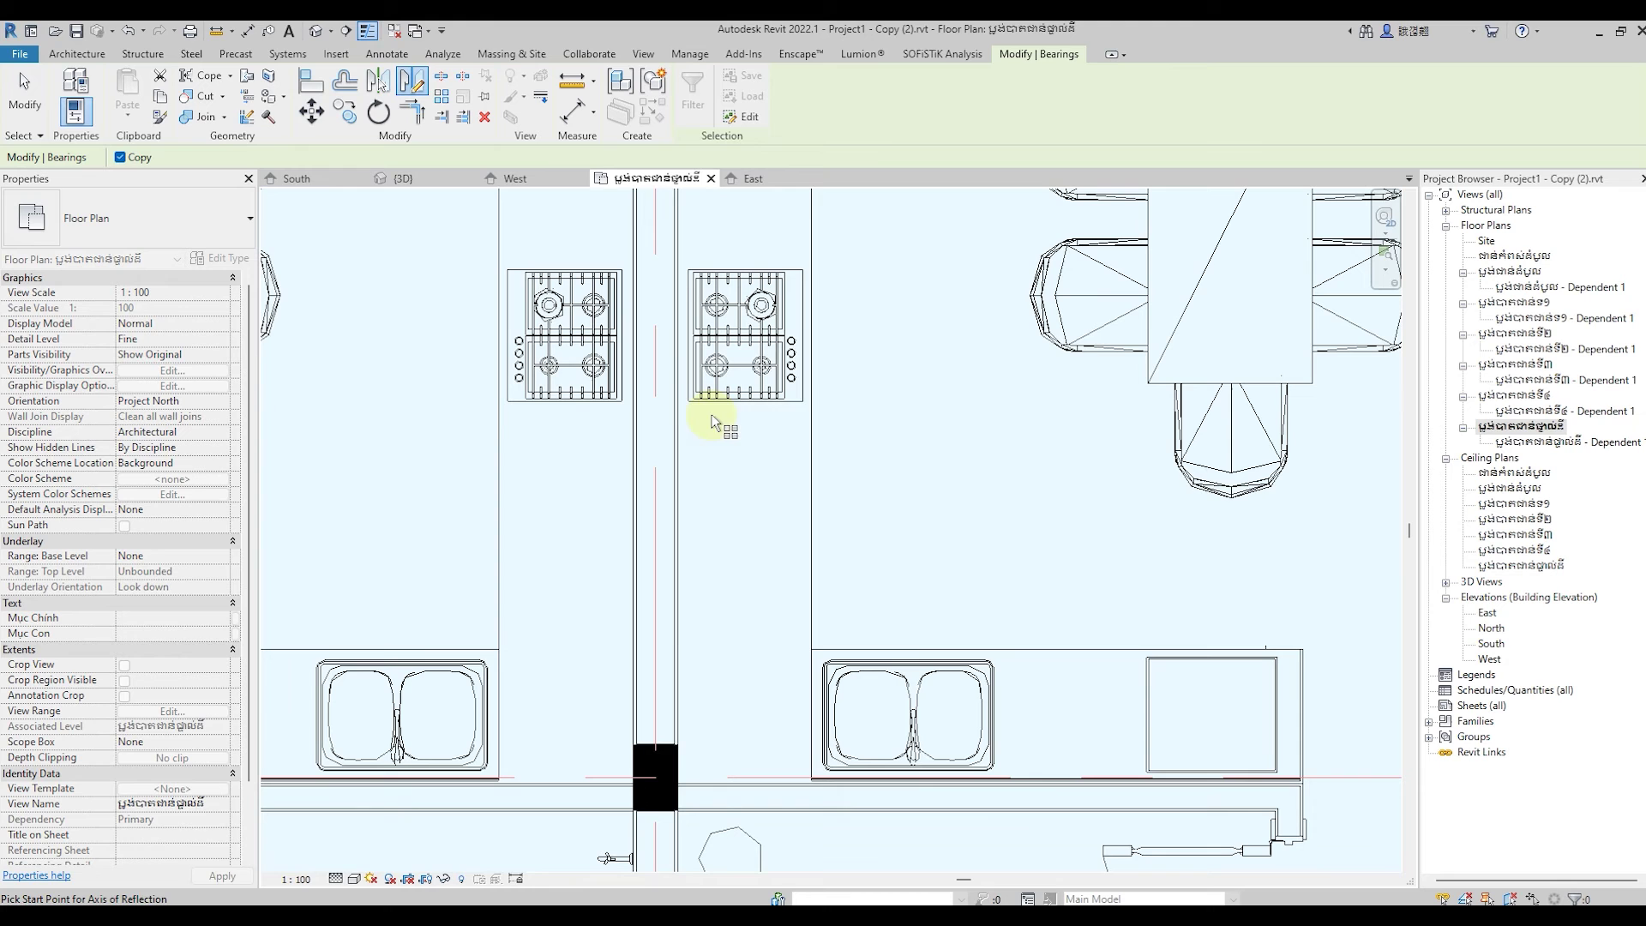
click(655, 377)
click(652, 433)
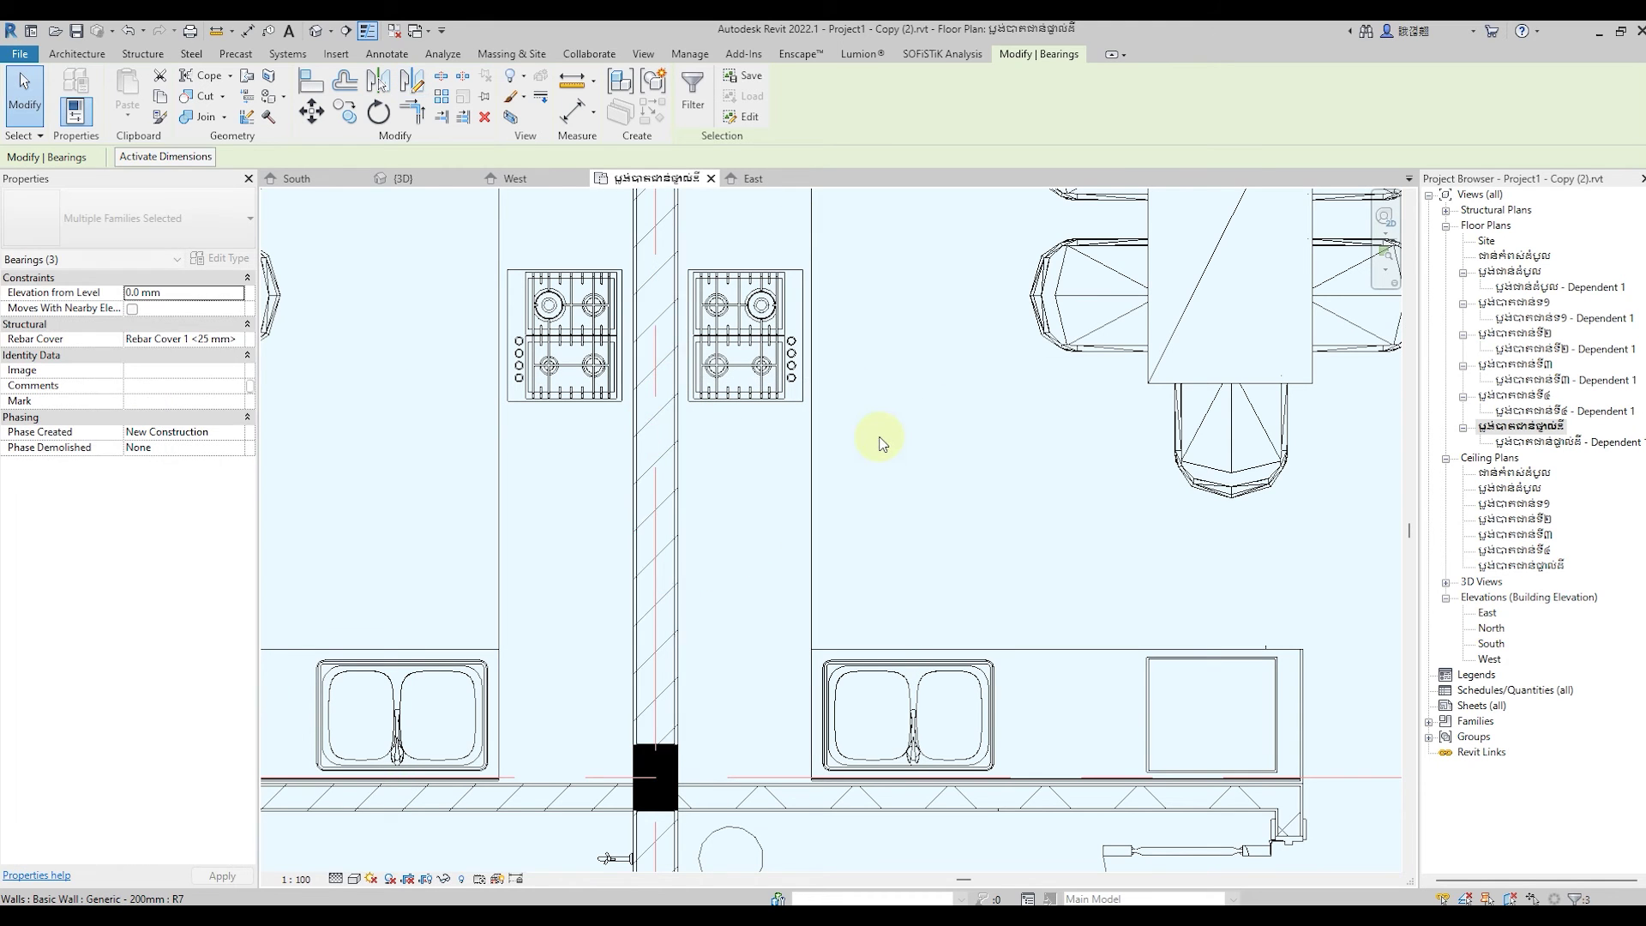
scroll(881, 440, down, 2)
scroll(901, 331, down, 2)
scroll(527, 362, up, 3)
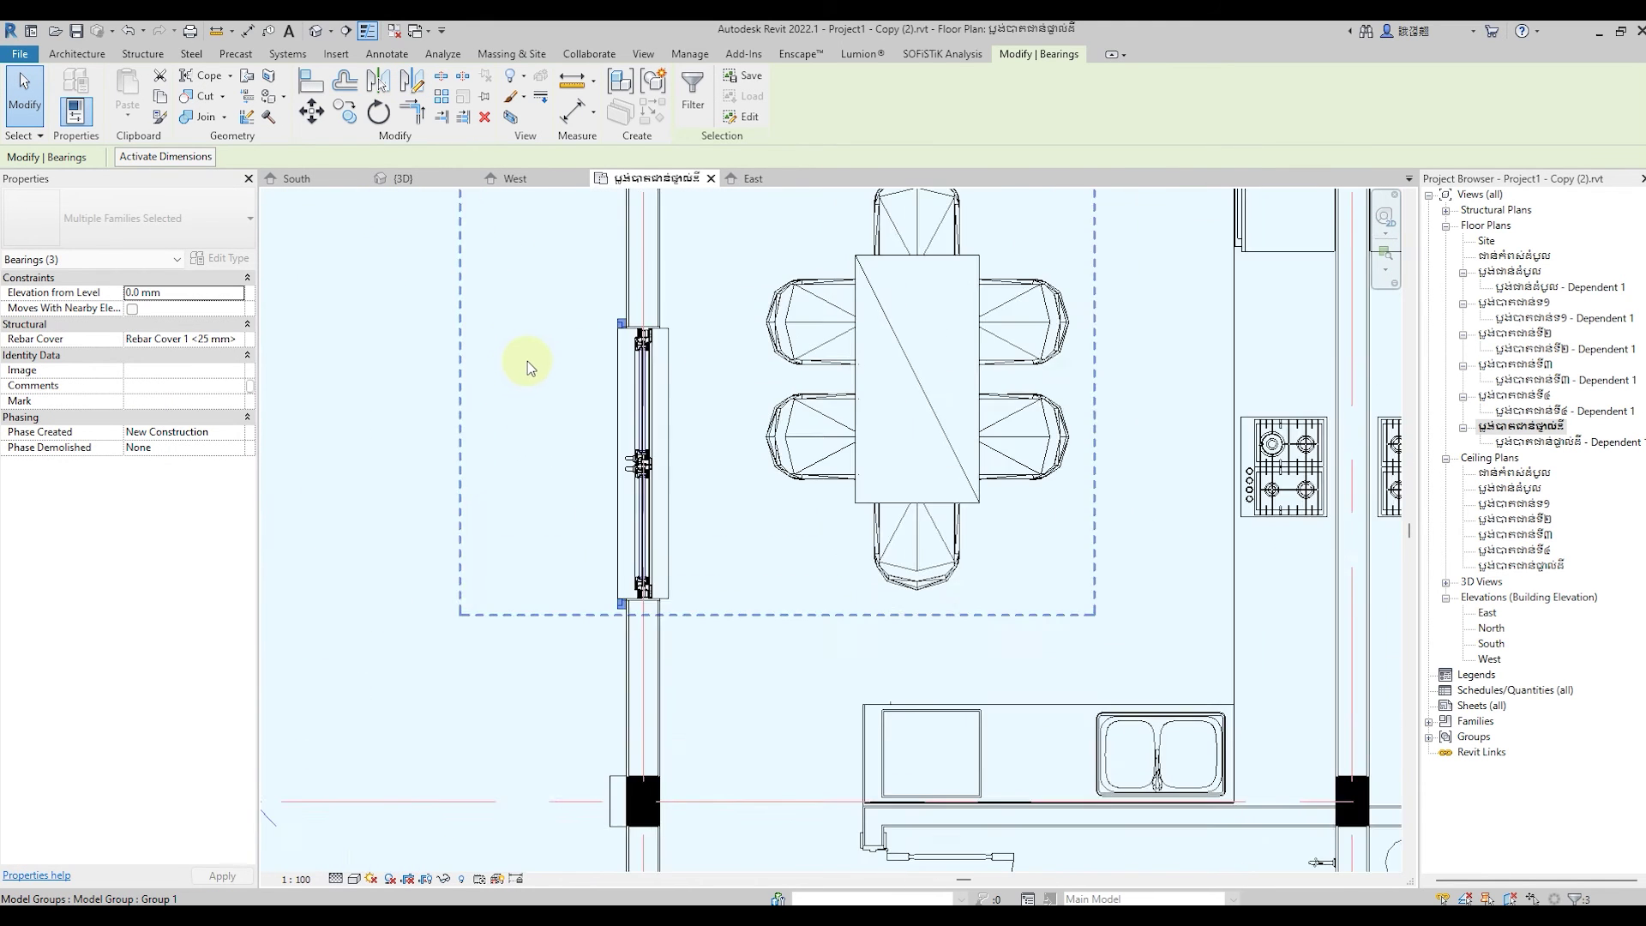
scroll(532, 358, up, 2)
scroll(562, 322, down, 4)
scroll(557, 326, down, 3)
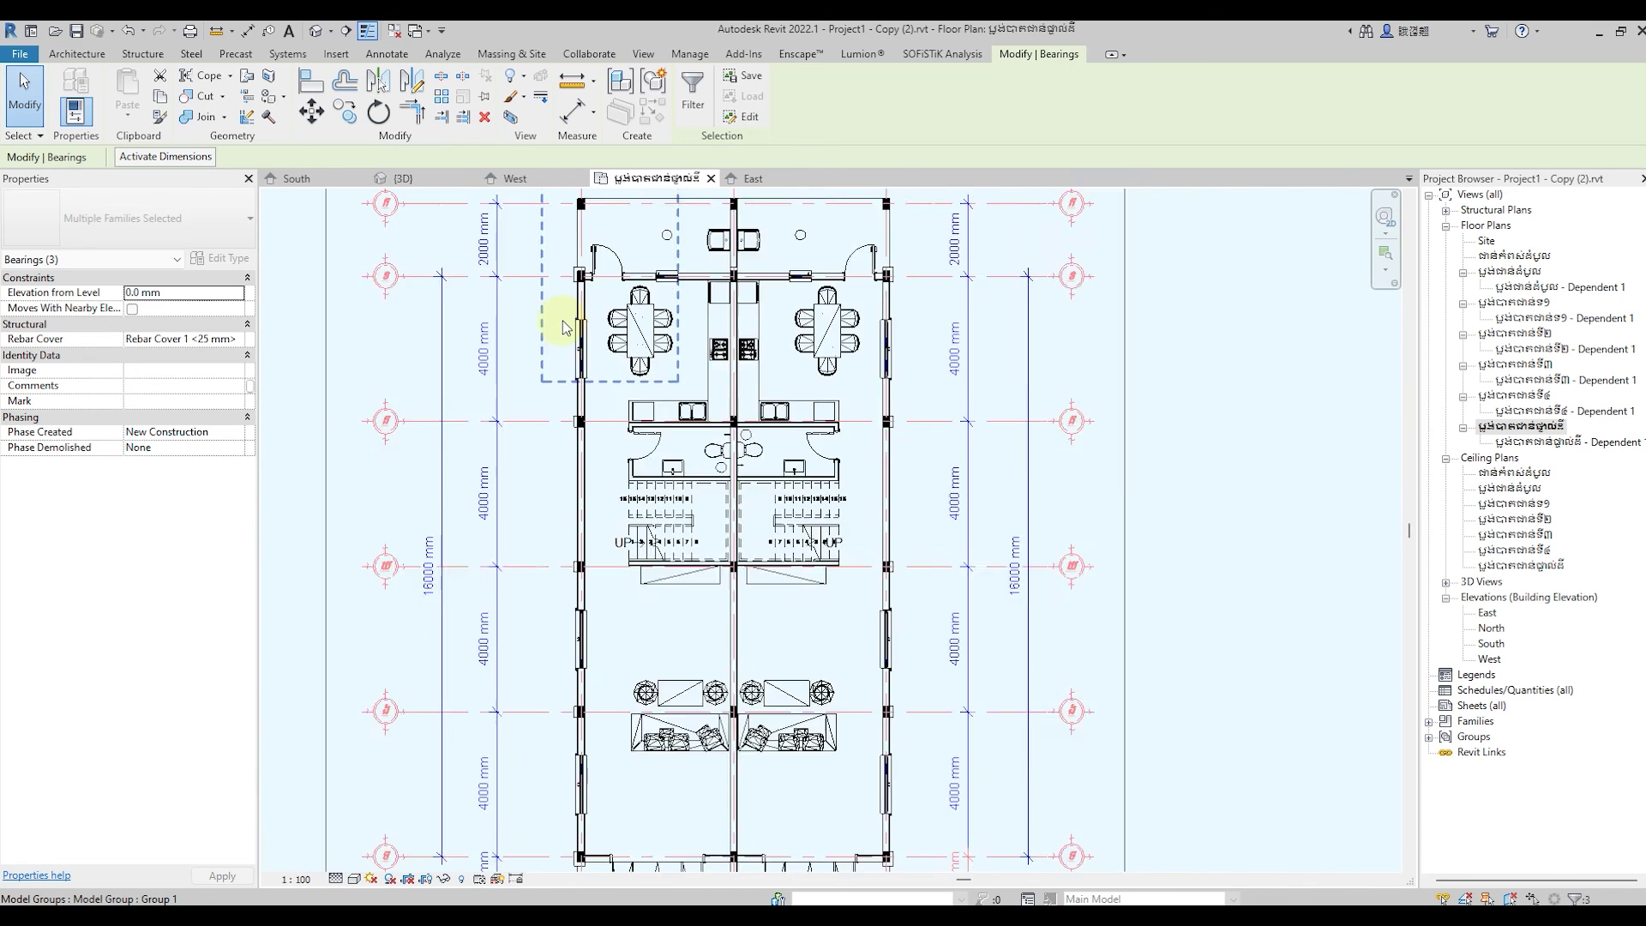
scroll(544, 343, down, 1)
click(1166, 502)
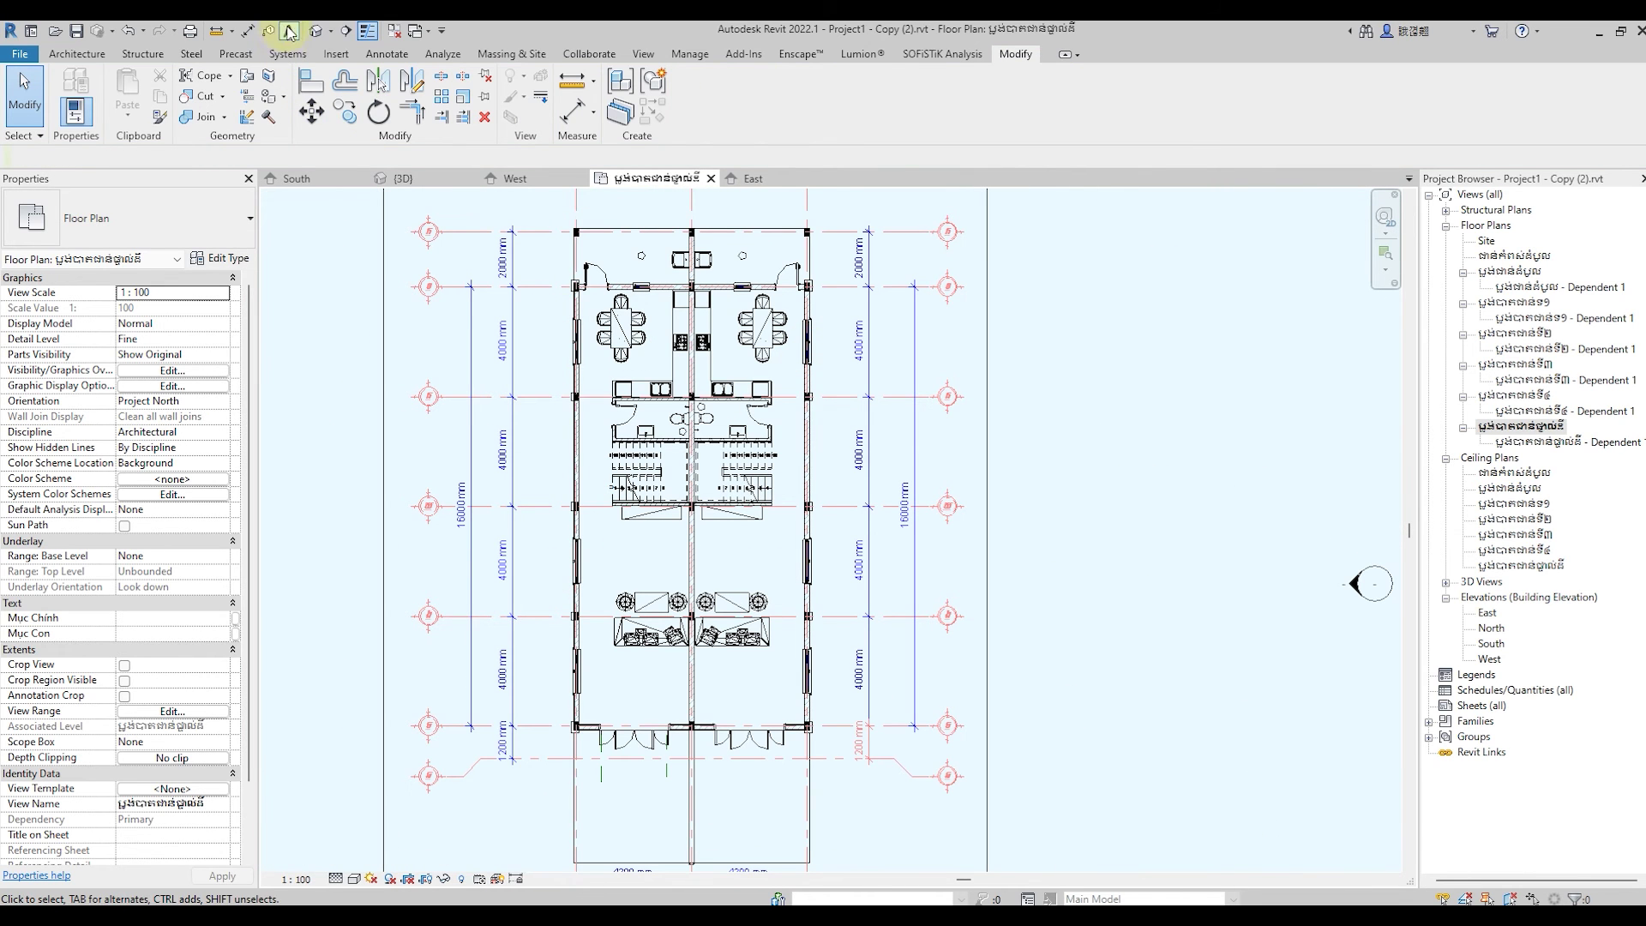
Show the {3D} view, zoom out and orbit toward the building's front side.
click(316, 33)
scroll(818, 583, down, 2)
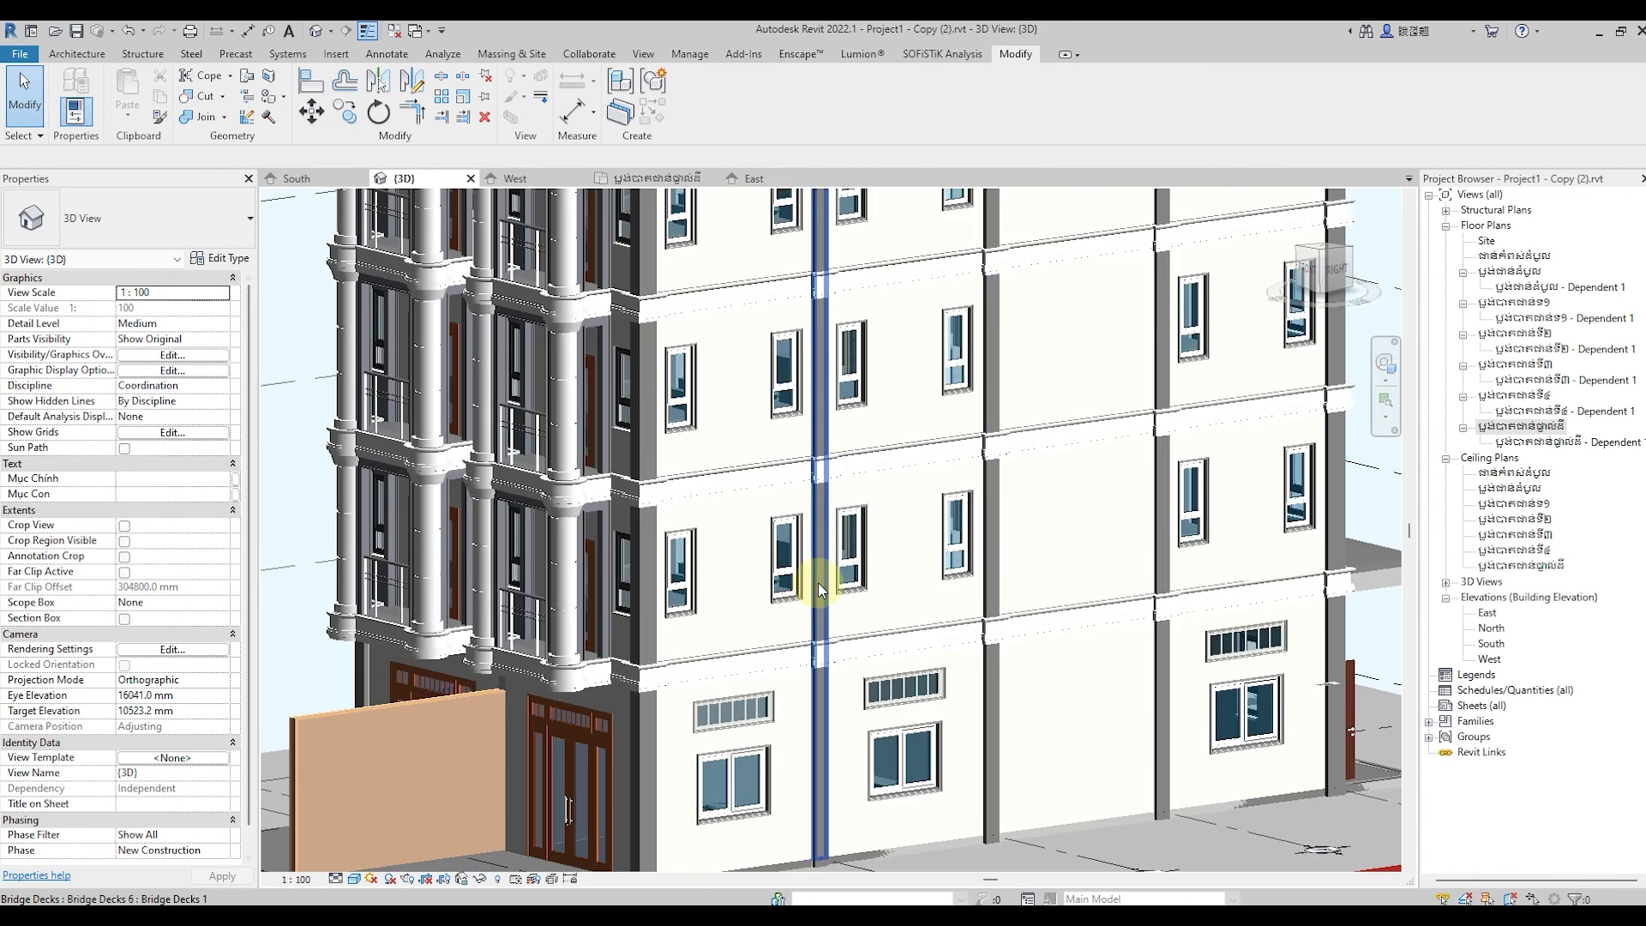
scroll(818, 583, down, 2)
scroll(818, 583, down, 3)
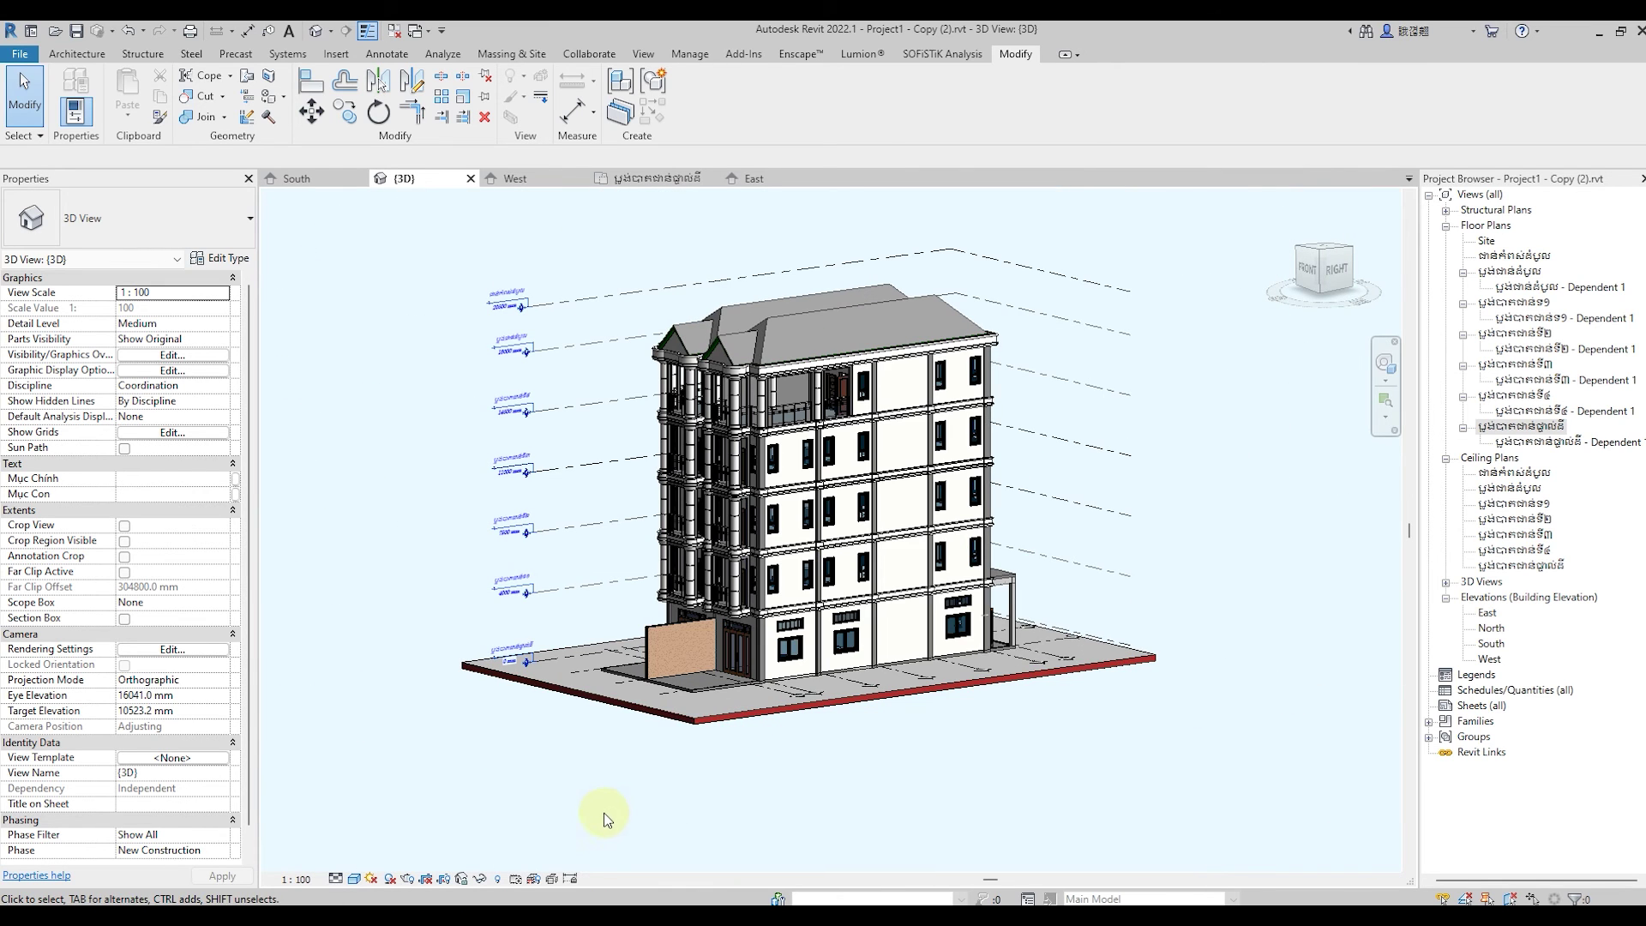
mouse_move(614, 829)
shift+middle_down()
mouse_move(639, 790)
mouse_move(687, 776)
mouse_move(604, 797)
mouse_move(889, 790)
mouse_move(938, 817)
shift+middle_up()
scroll(878, 655, up, 3)
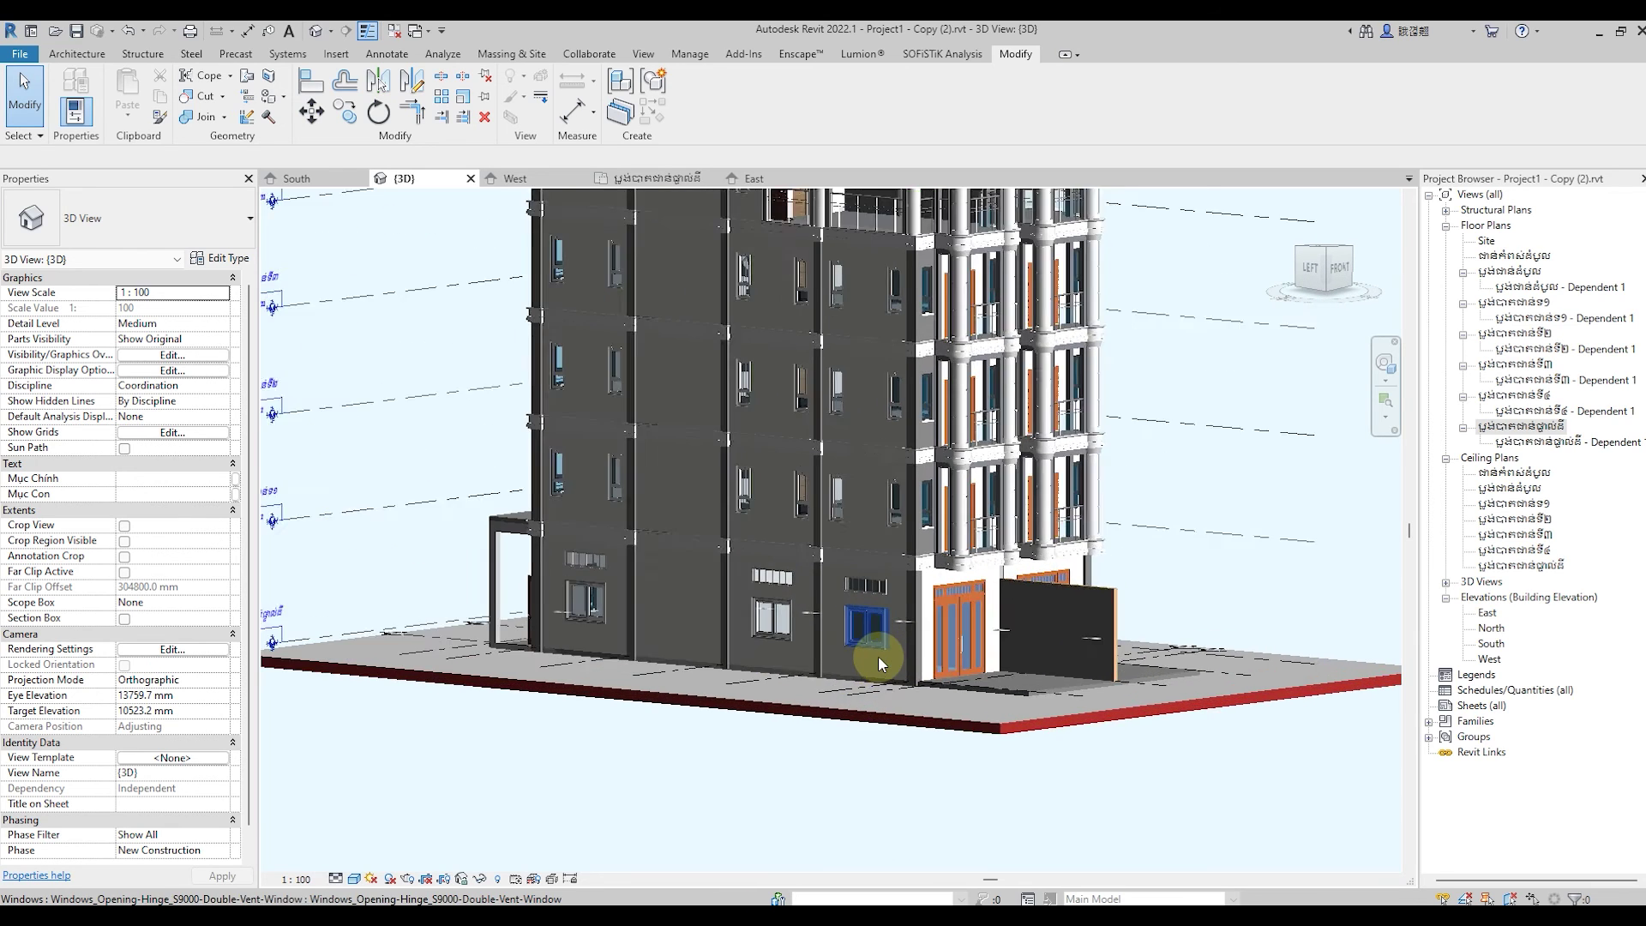
scroll(877, 655, up, 3)
scroll(878, 655, up, 1)
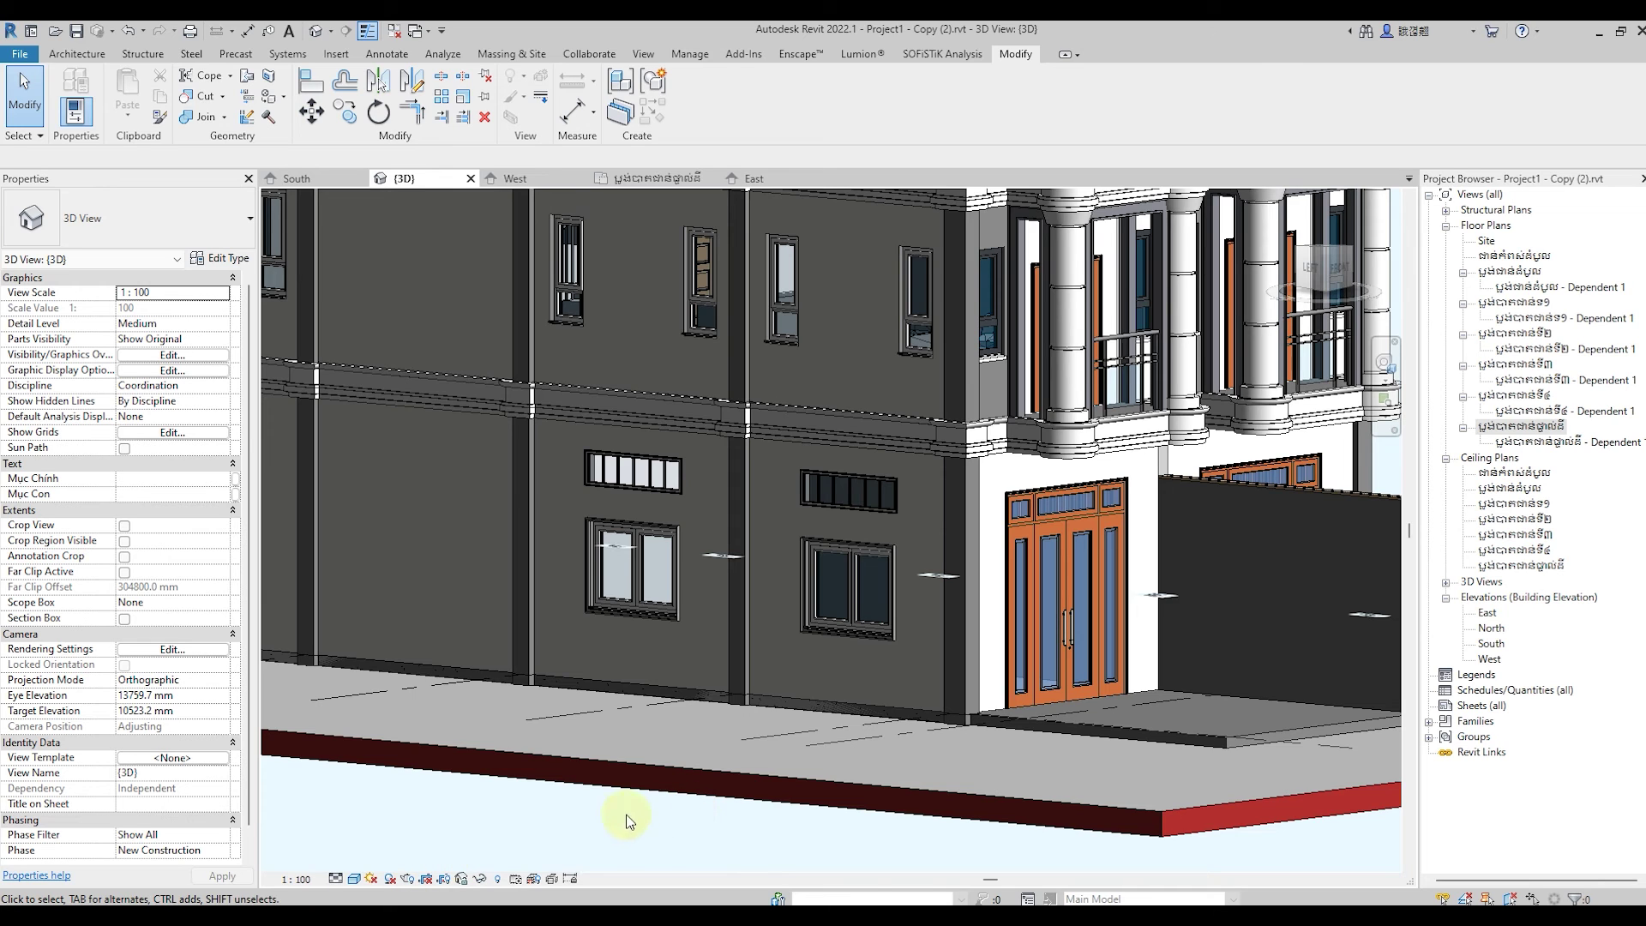
scroll(636, 817, down, 2)
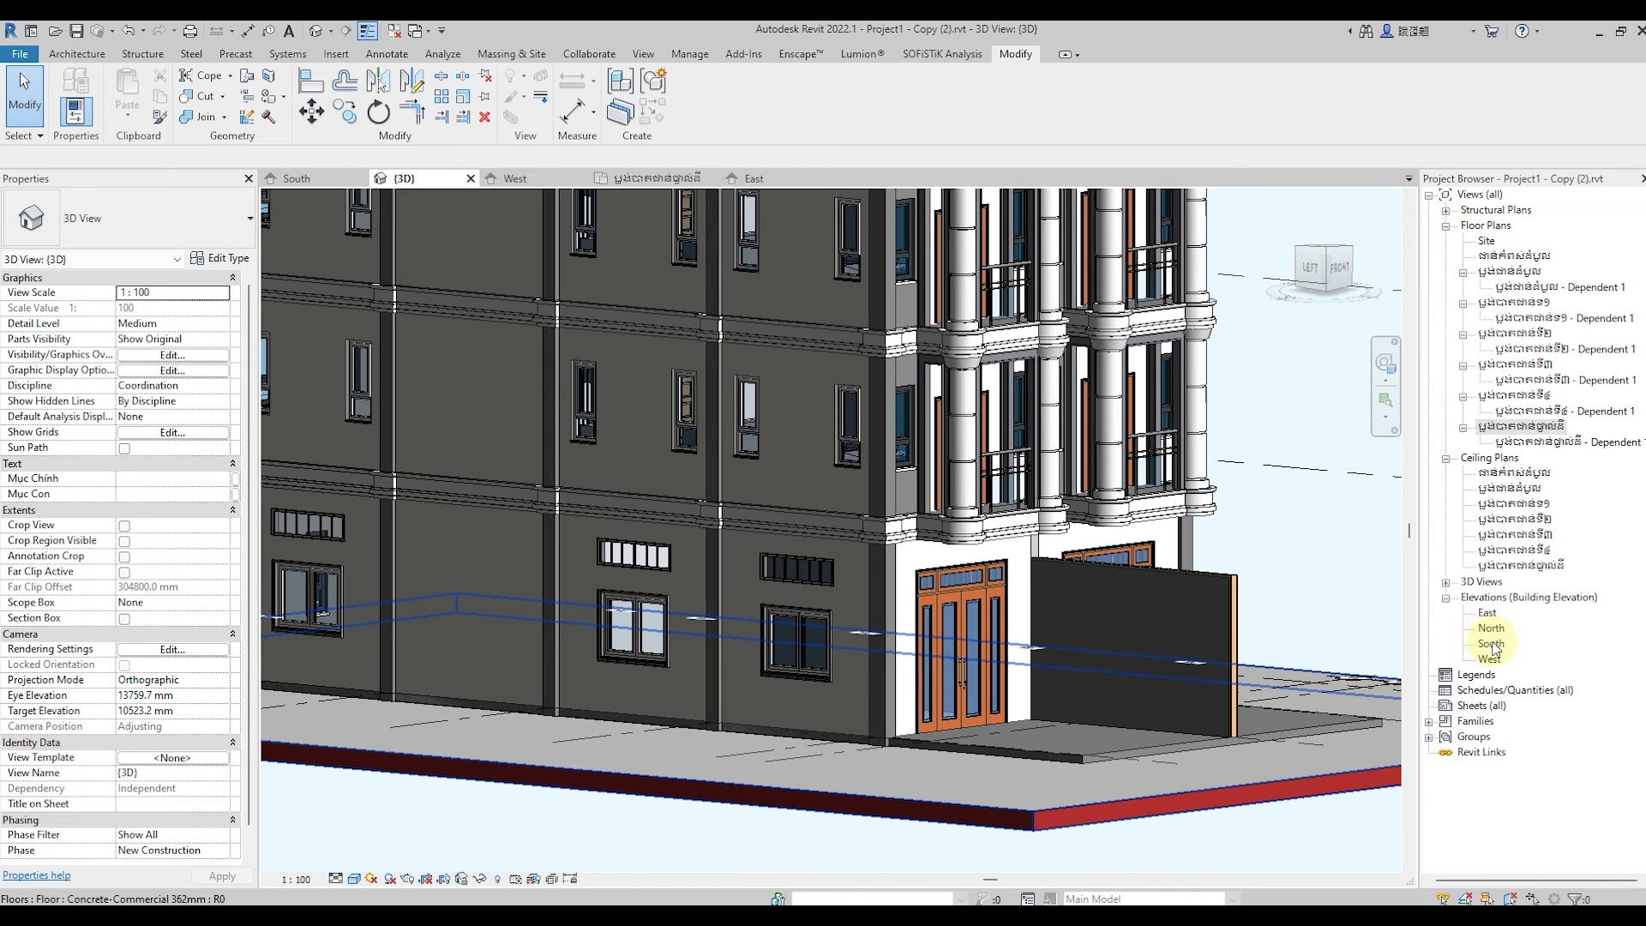
Open the South building elevation and zoom around the front facade.
double_click(1490, 643)
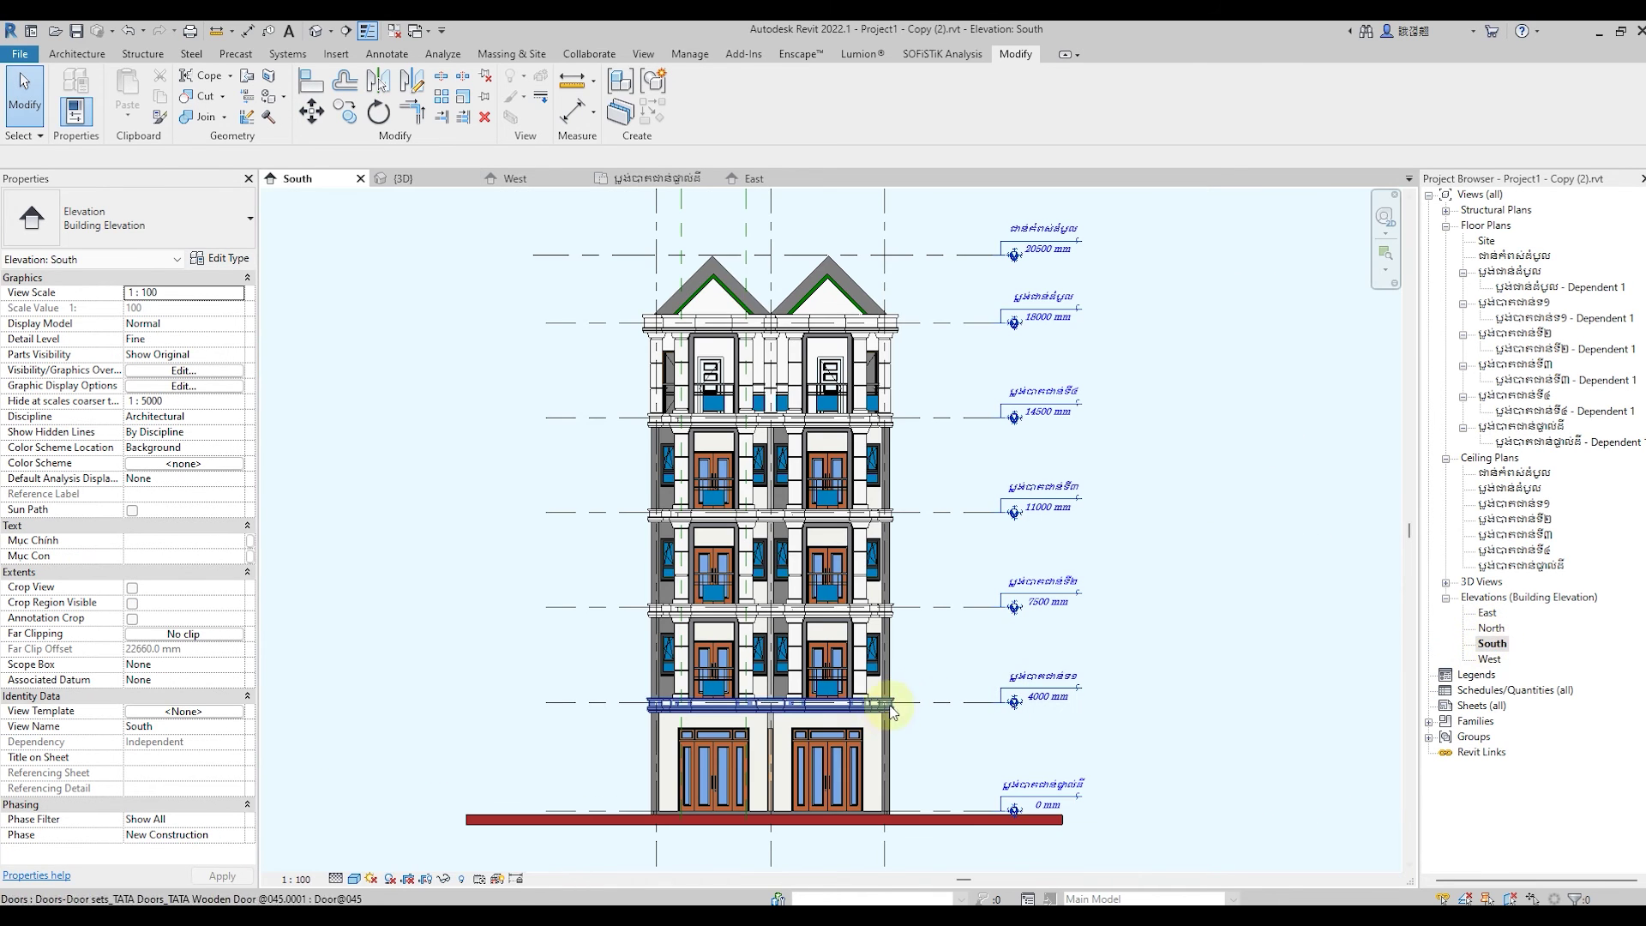
scroll(935, 714, up, 2)
scroll(934, 714, up, 1)
scroll(986, 587, down, 2)
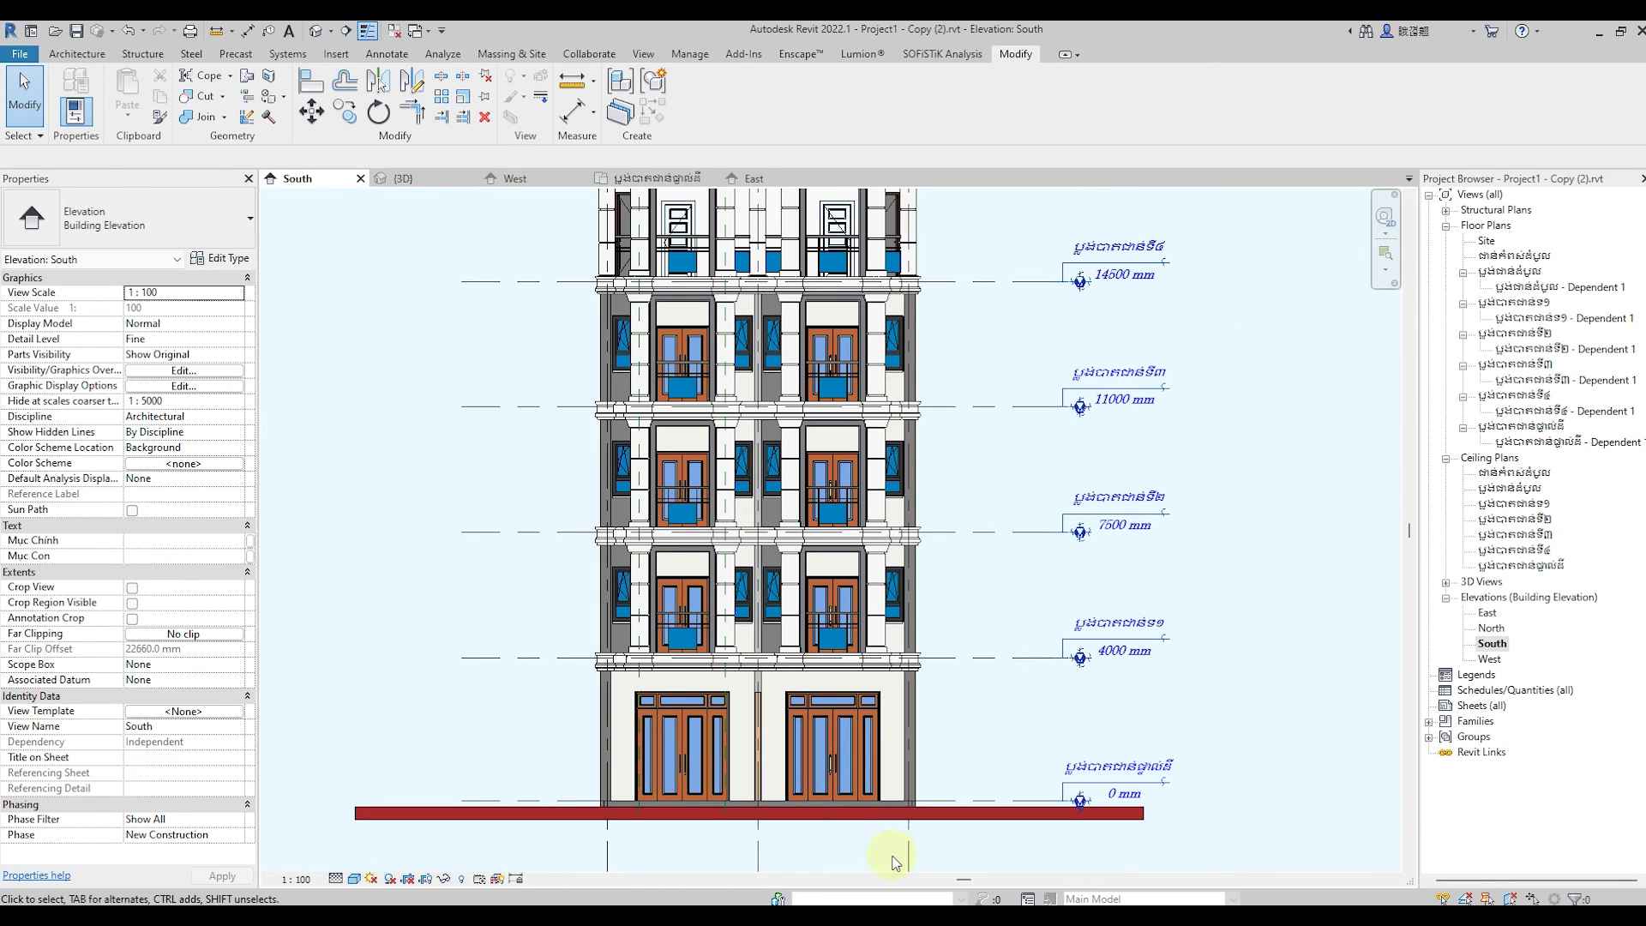
scroll(892, 861, up, 1)
scroll(883, 853, up, 2)
scroll(875, 849, down, 3)
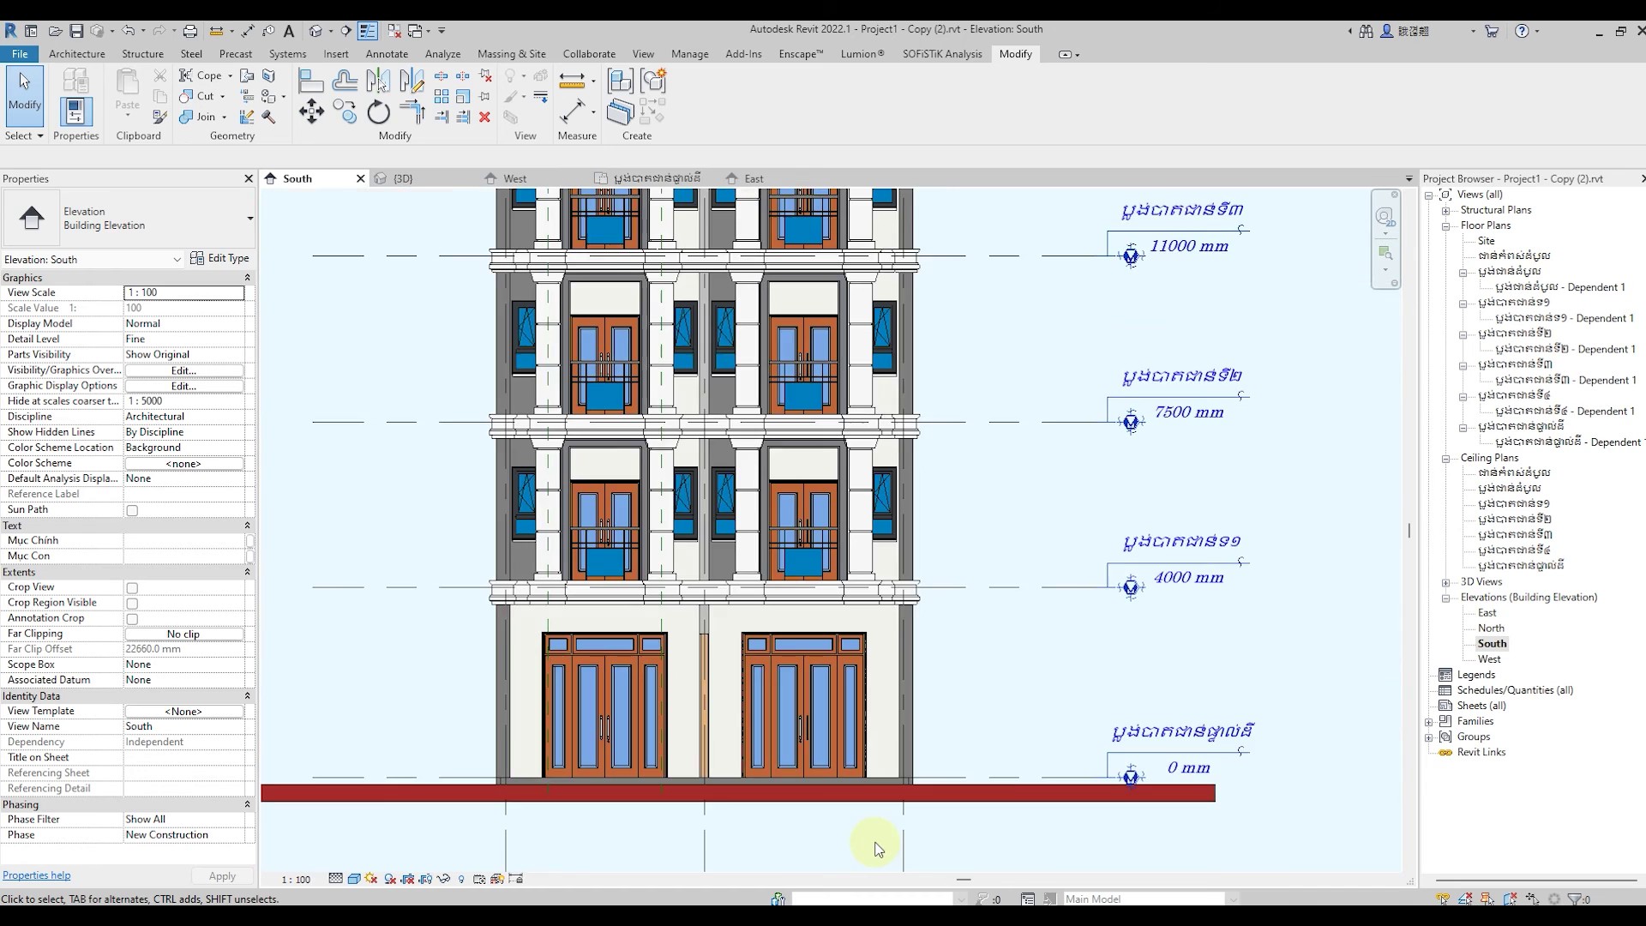
scroll(875, 849, down, 2)
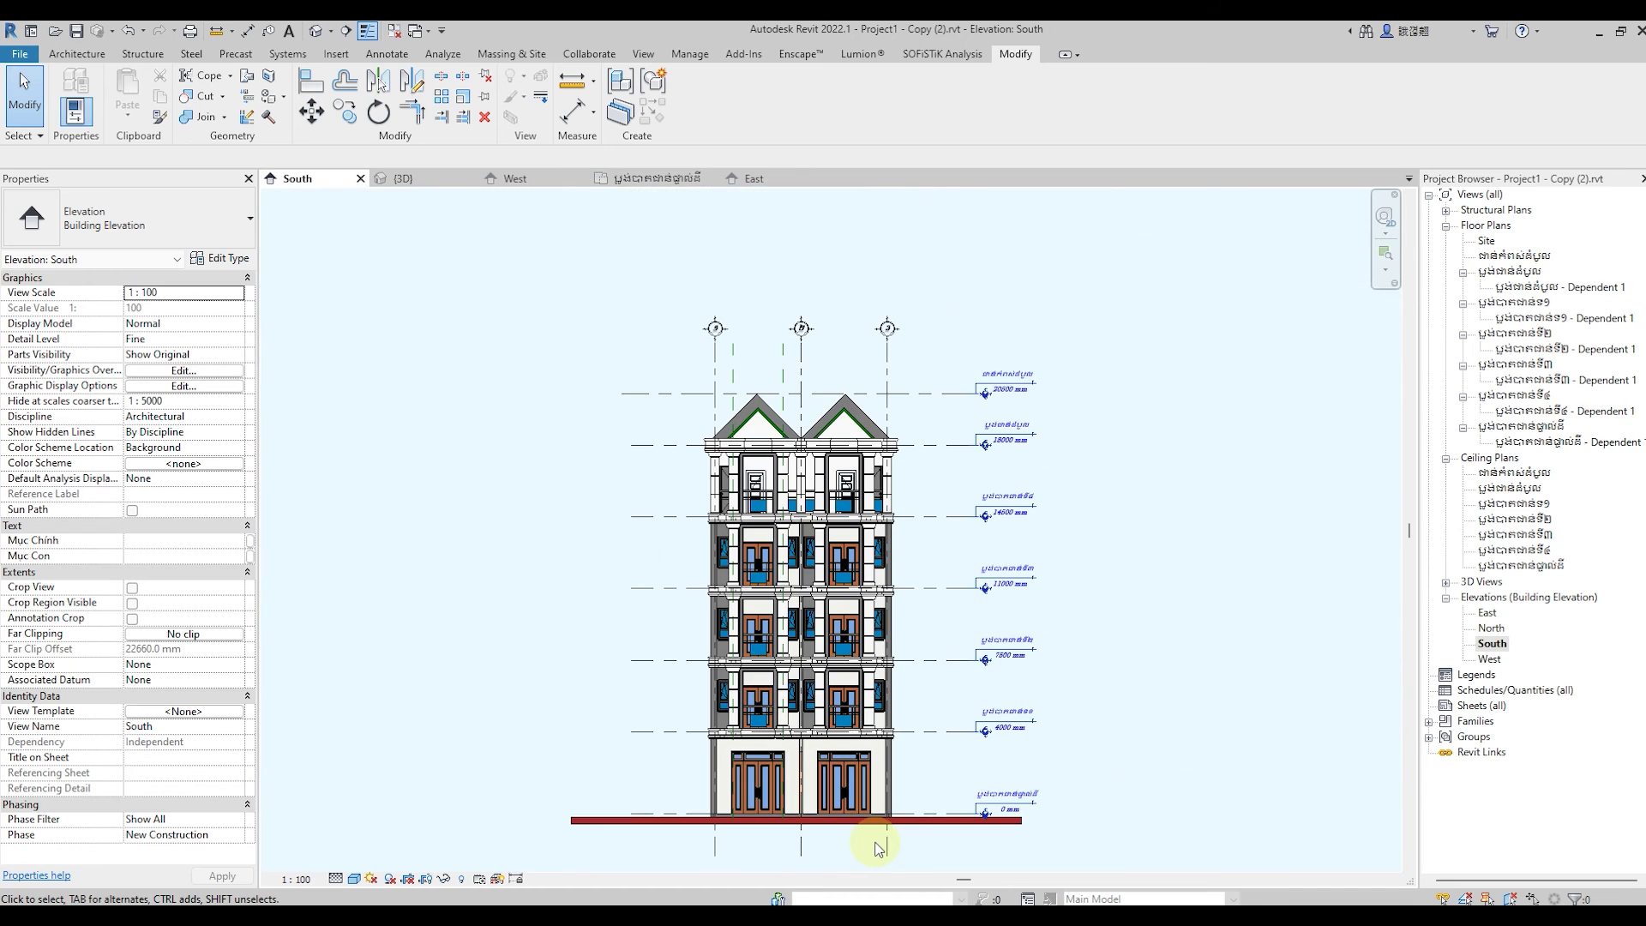
Return to the {3D} view and zoom in on the ground-floor windows.
click(315, 34)
scroll(754, 739, up, 2)
scroll(769, 692, up, 2)
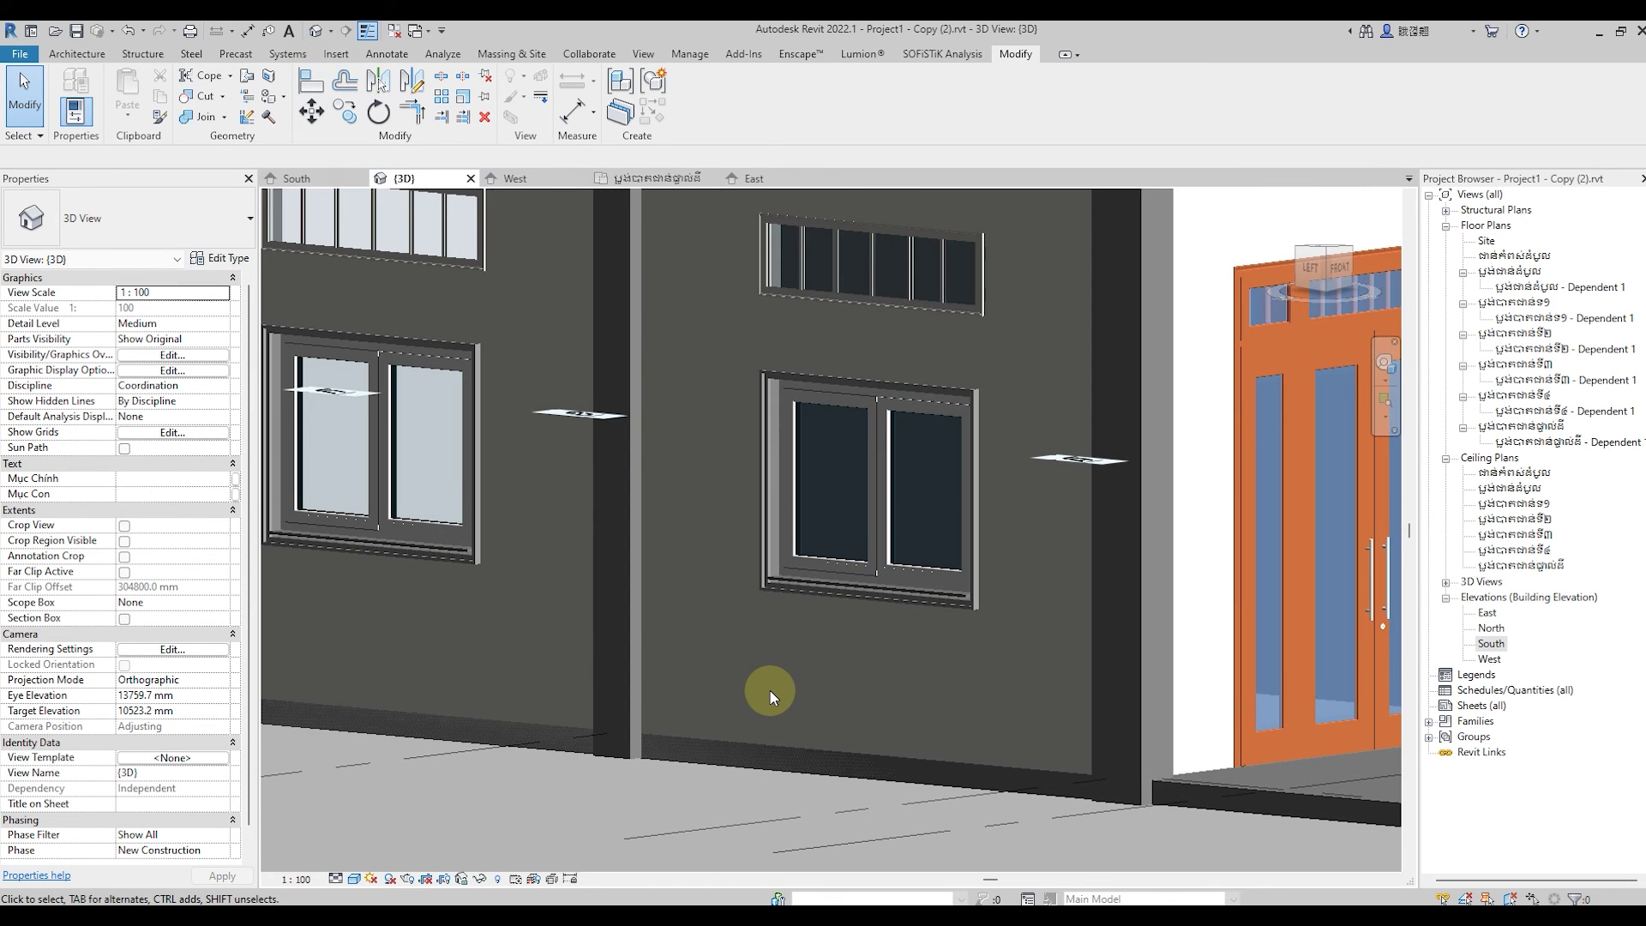
scroll(672, 799, down, 2)
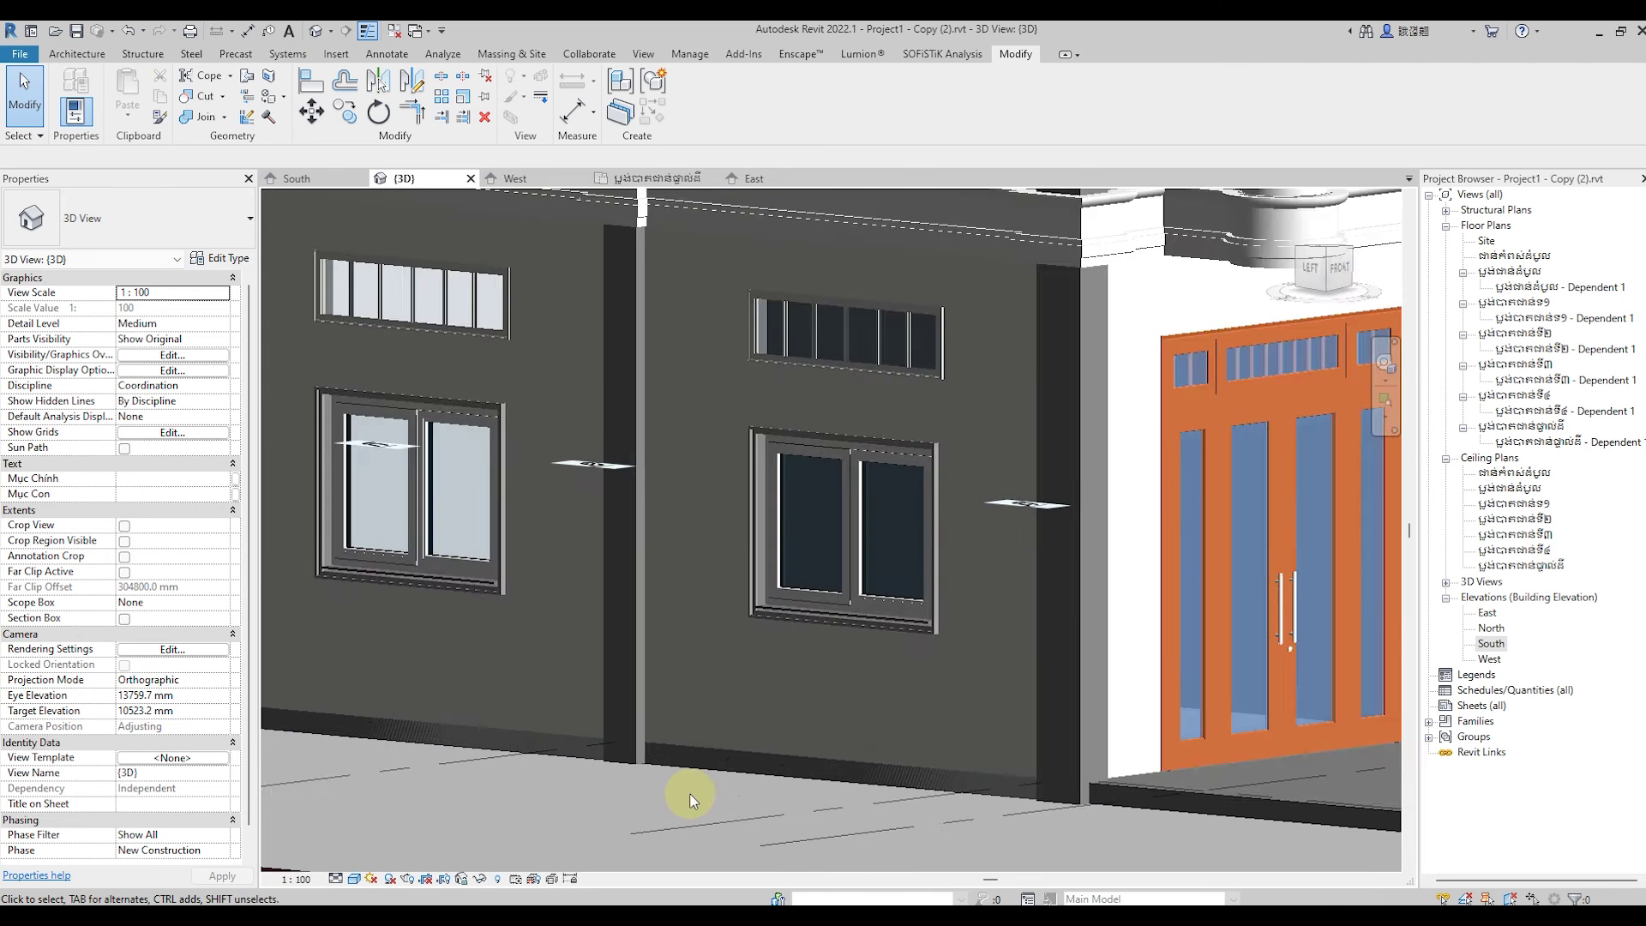
scroll(827, 756, down, 3)
scroll(825, 756, down, 1)
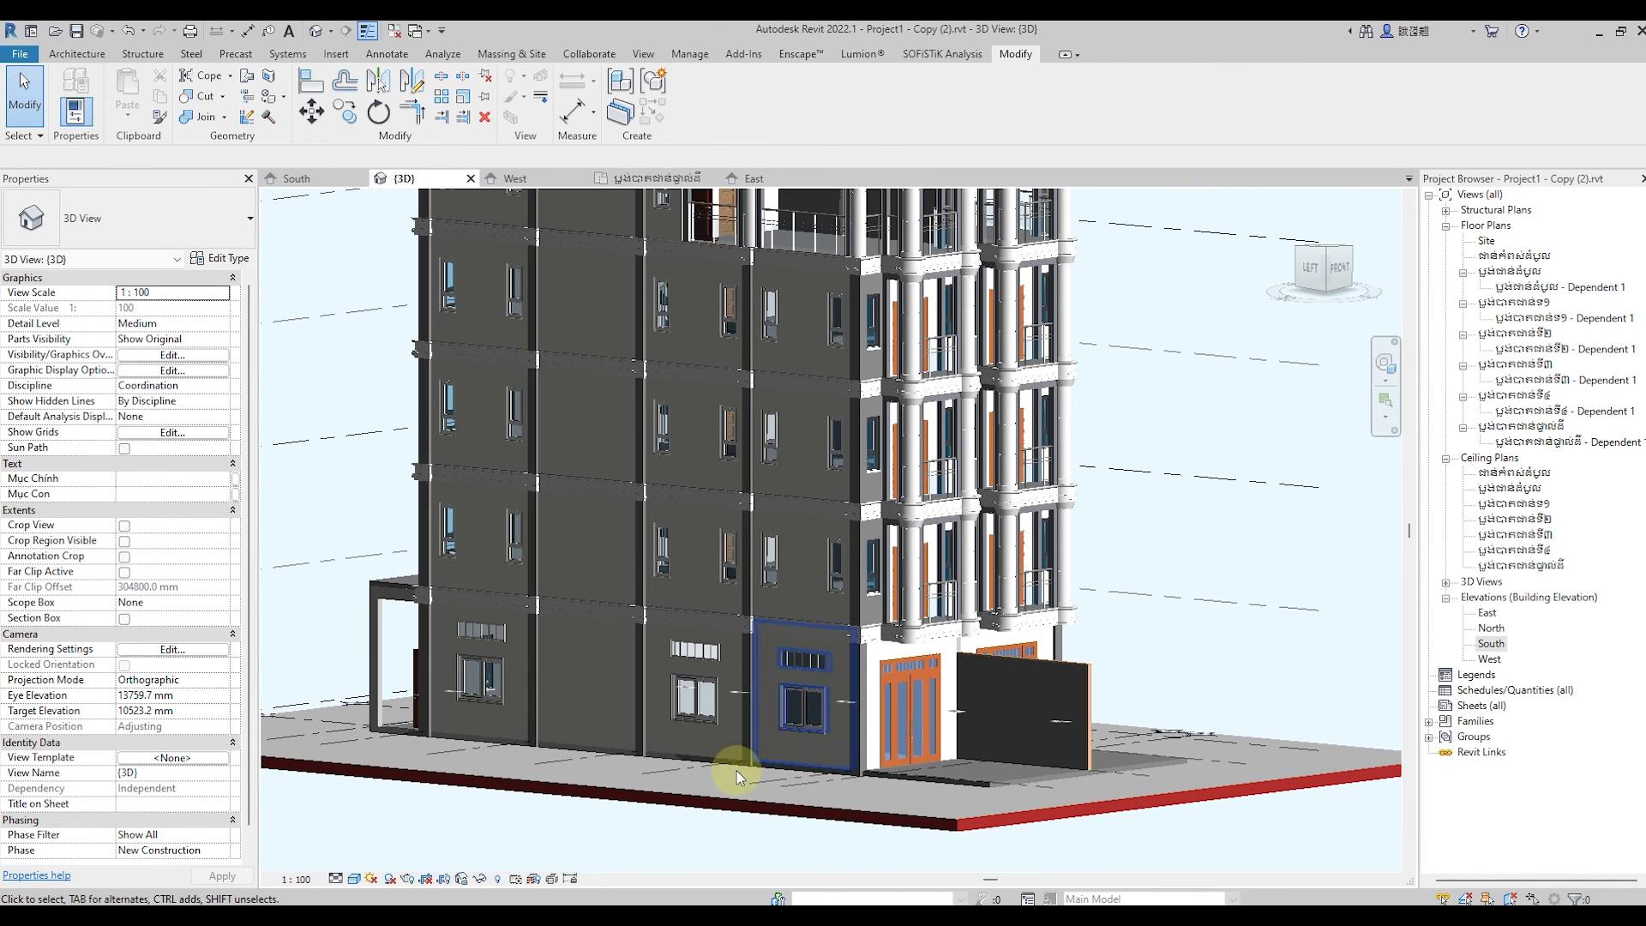
scroll(584, 820, down, 2)
scroll(584, 819, down, 1)
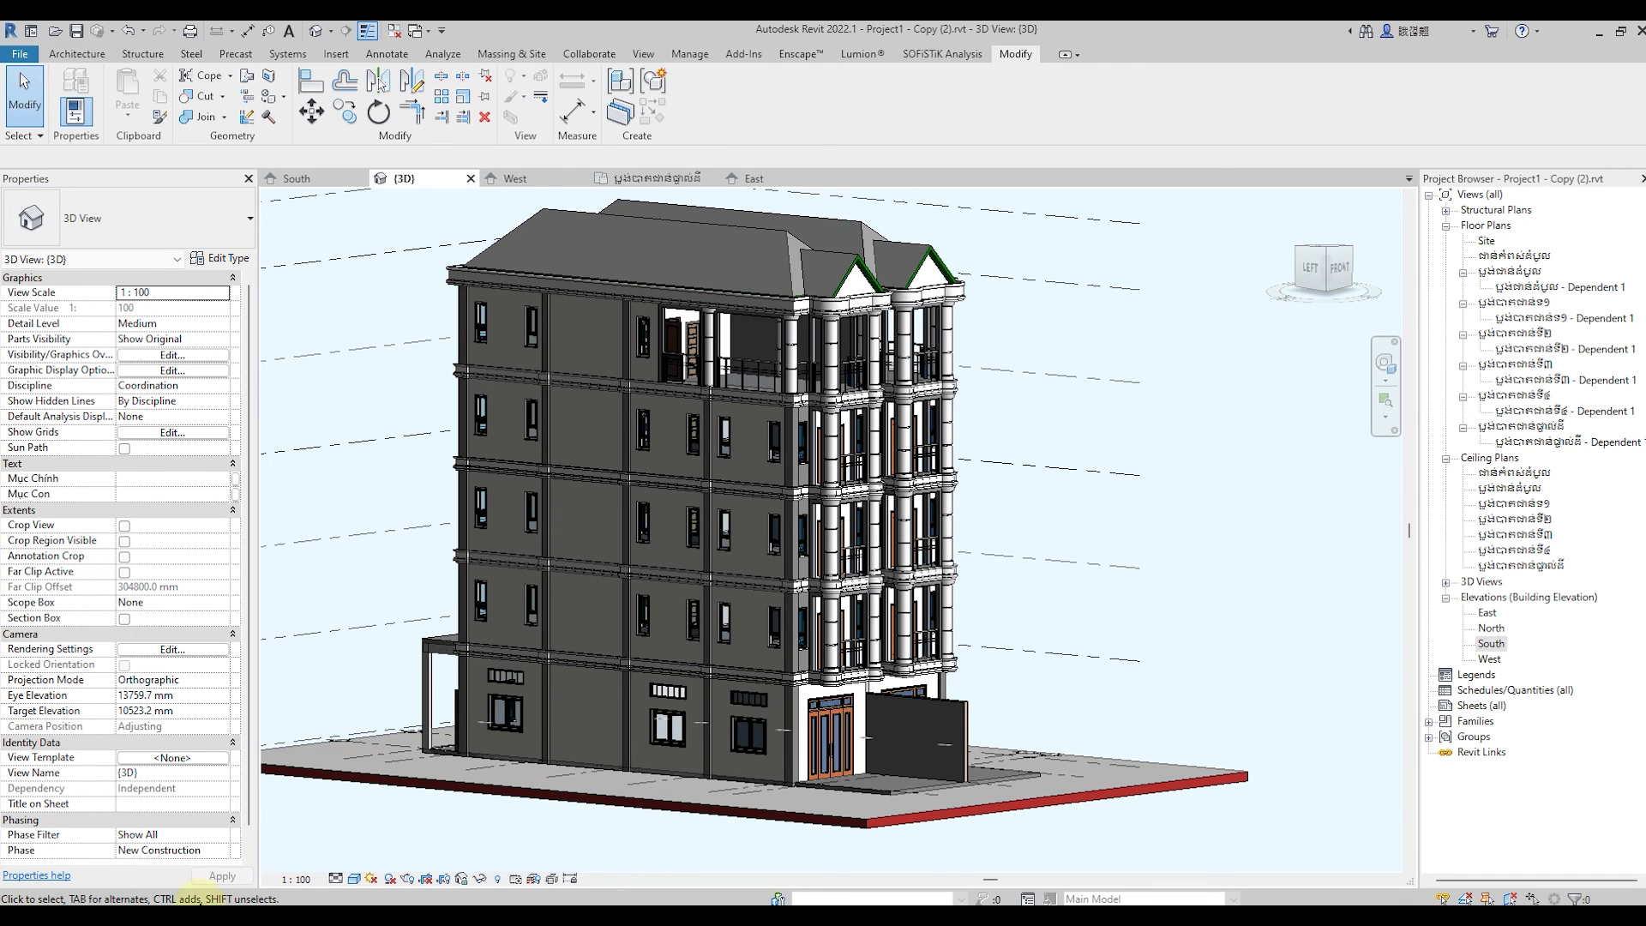
scroll(728, 715, up, 5)
scroll(797, 707, up, 2)
scroll(798, 707, up, 1)
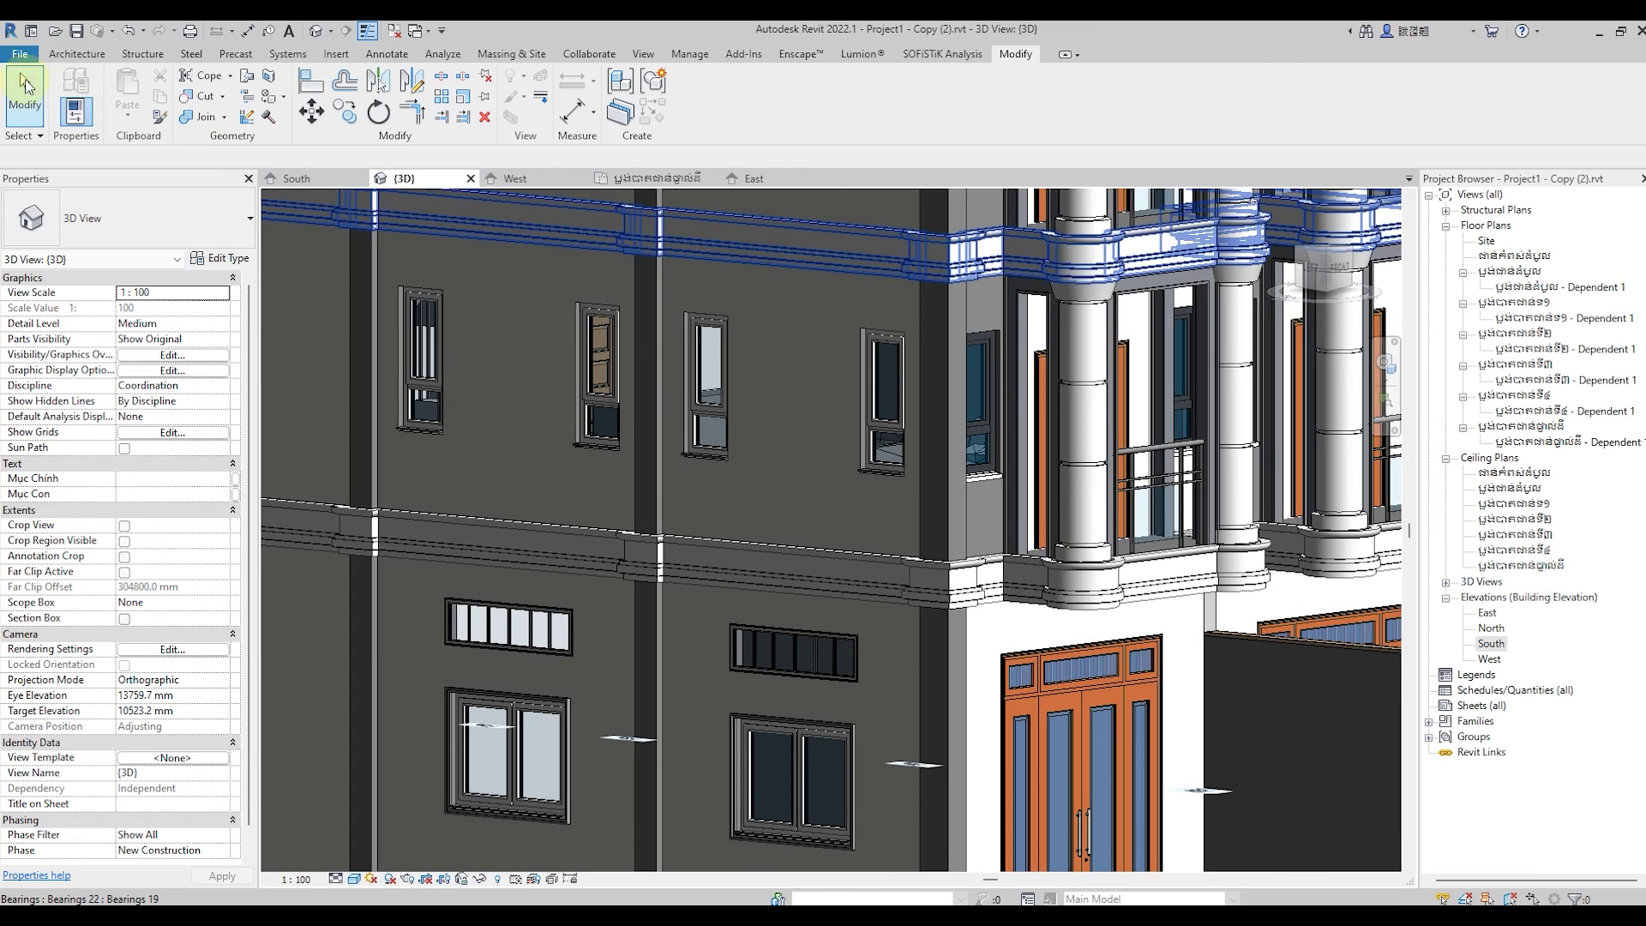
Create a new in-place component in the Bridge Decks category and accept its name.
click(76, 54)
click(203, 108)
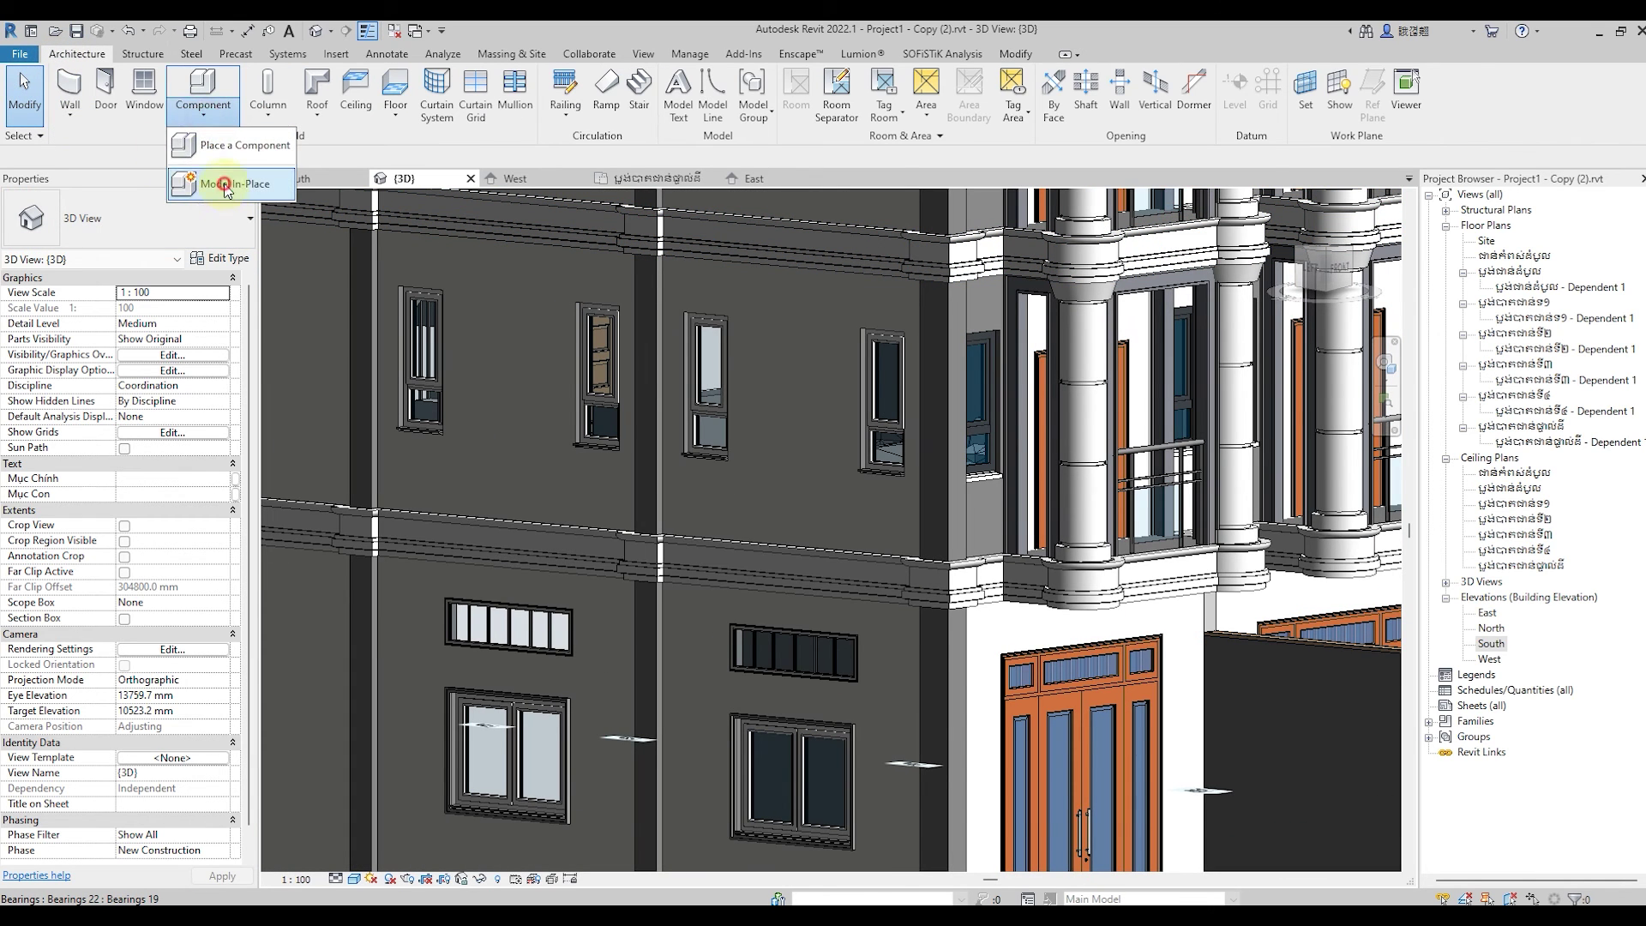
click(223, 180)
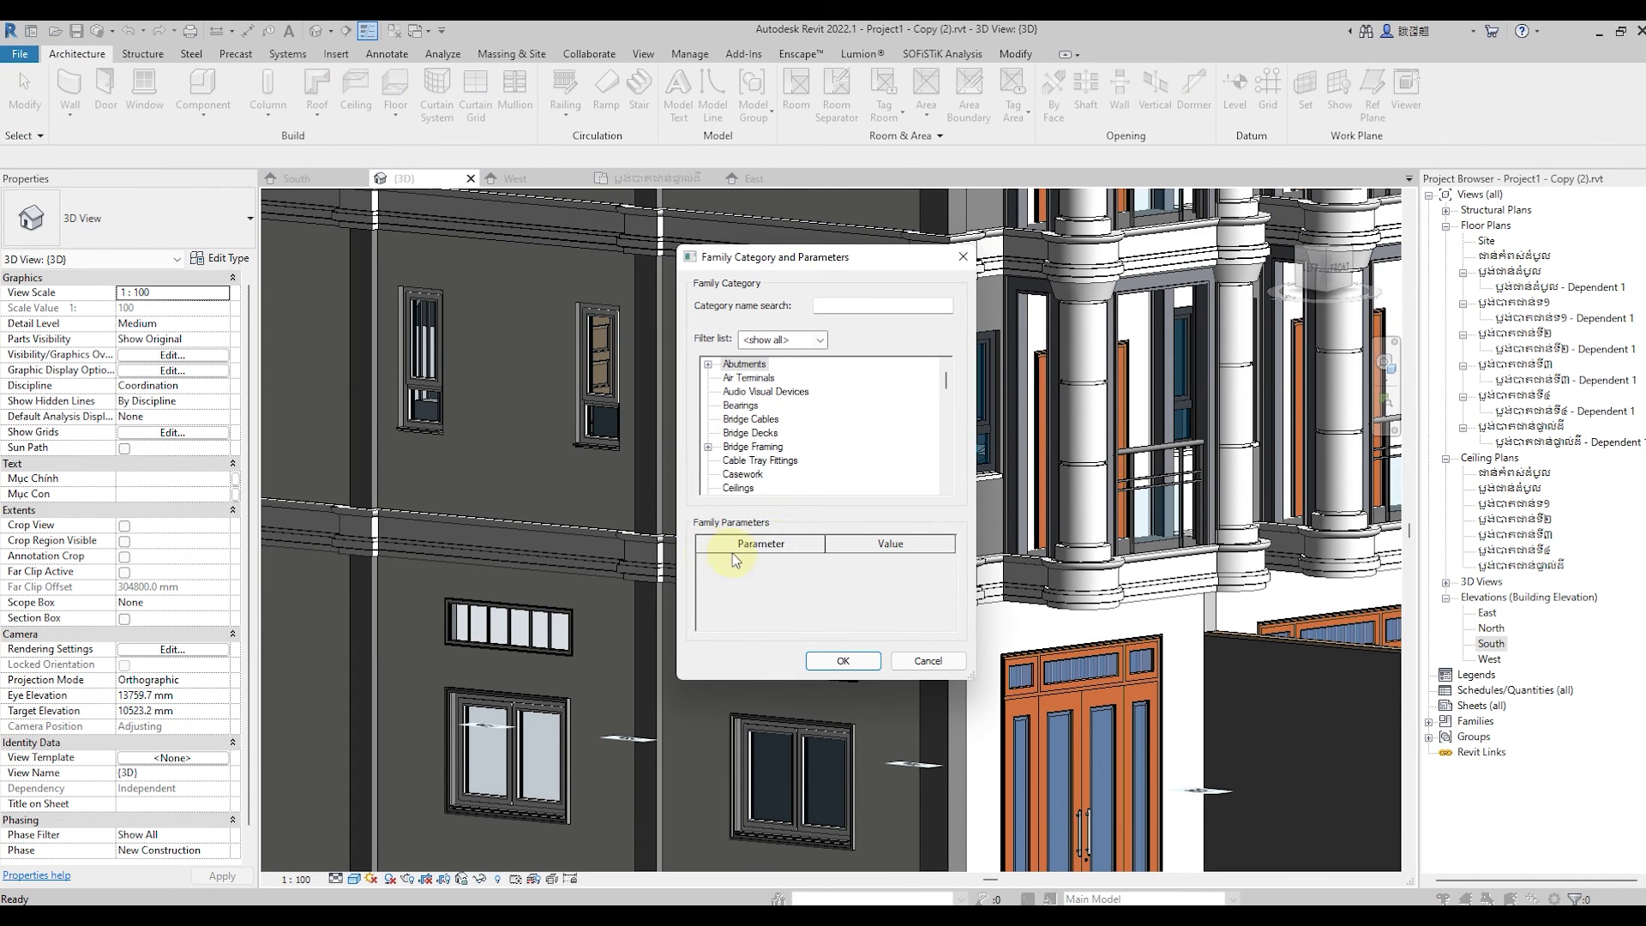
click(861, 664)
click(820, 507)
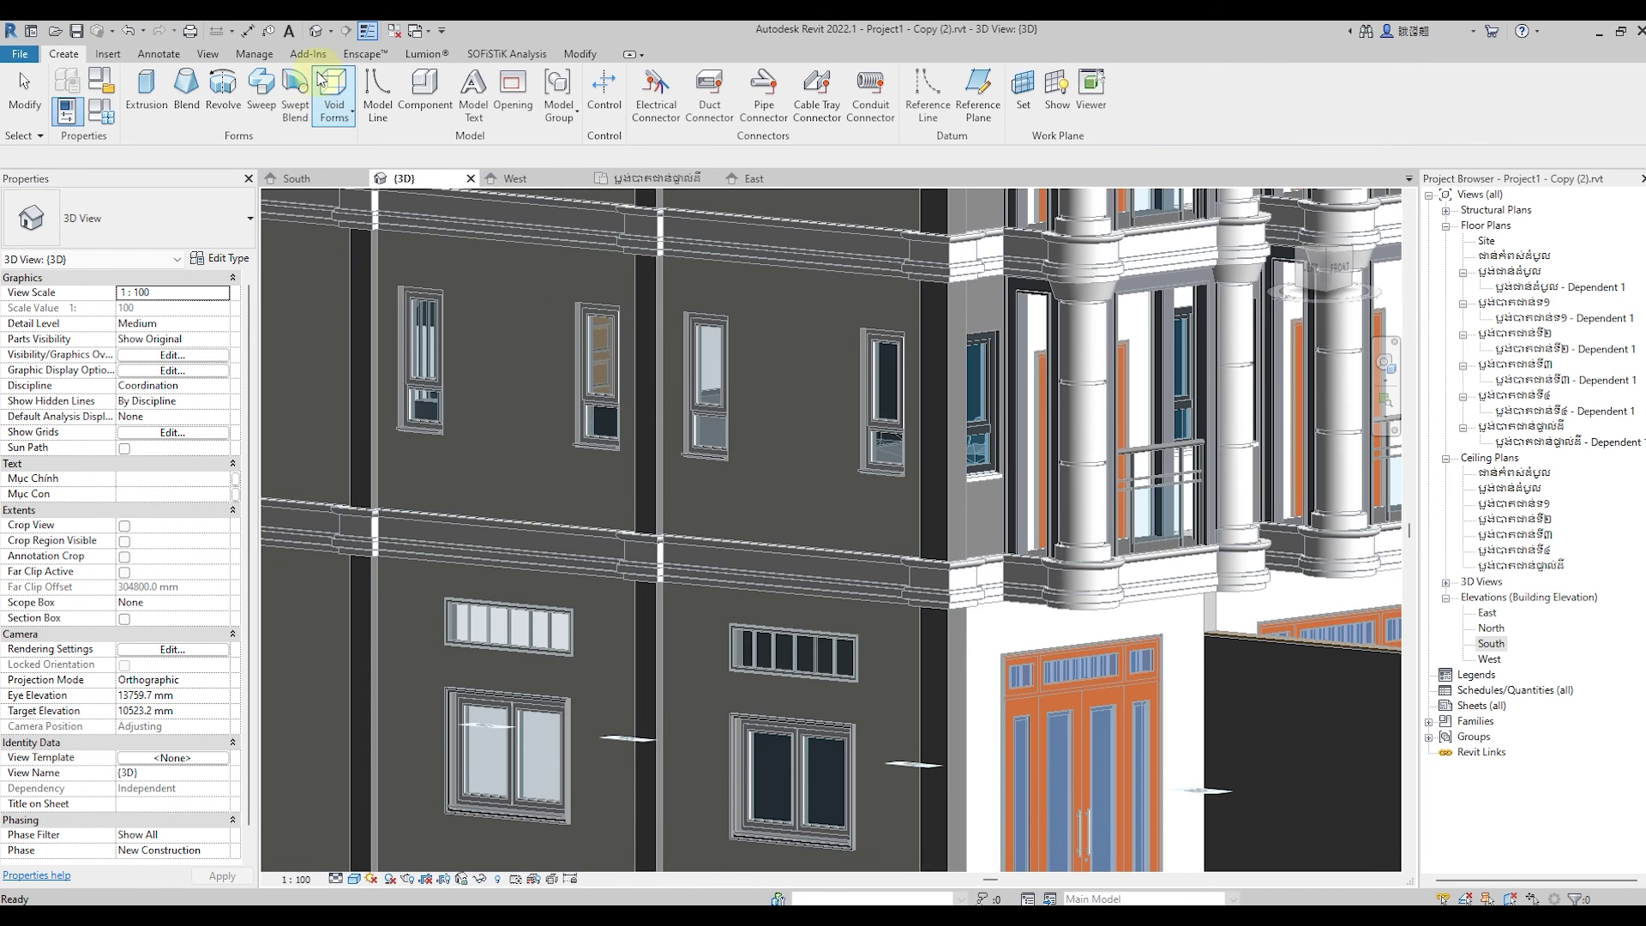
Start a Sweep with its path picked from 3D edges, zooming onto the facade.
click(262, 86)
click(743, 110)
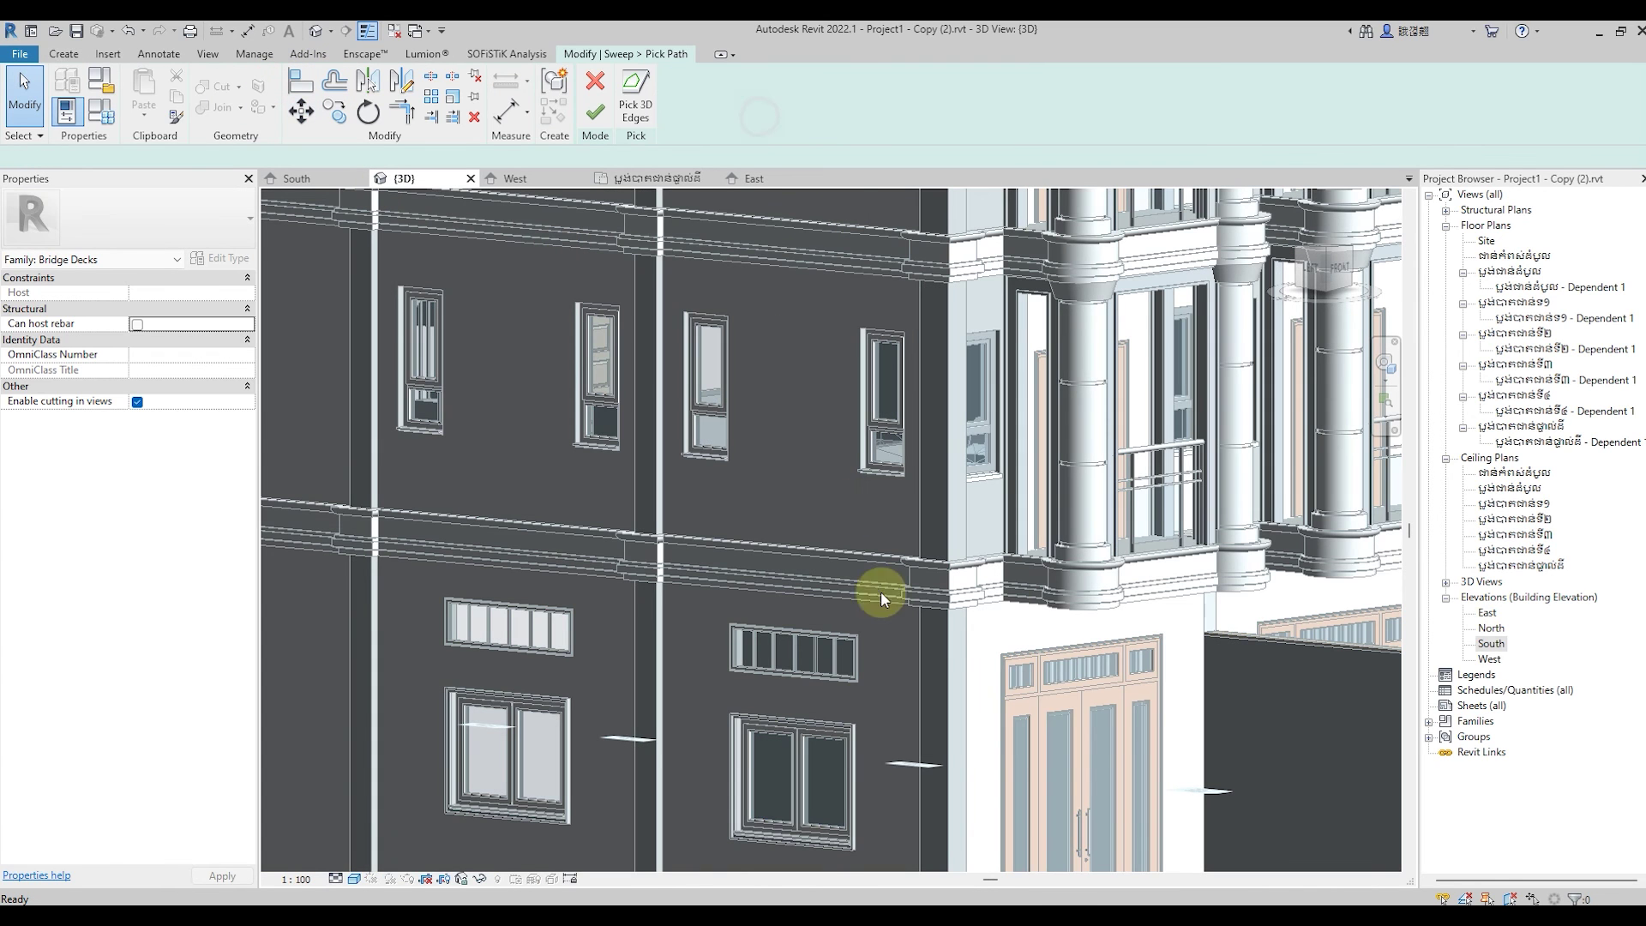
scroll(719, 681, up, 3)
scroll(612, 684, up, 3)
scroll(612, 679, up, 3)
scroll(612, 679, up, 2)
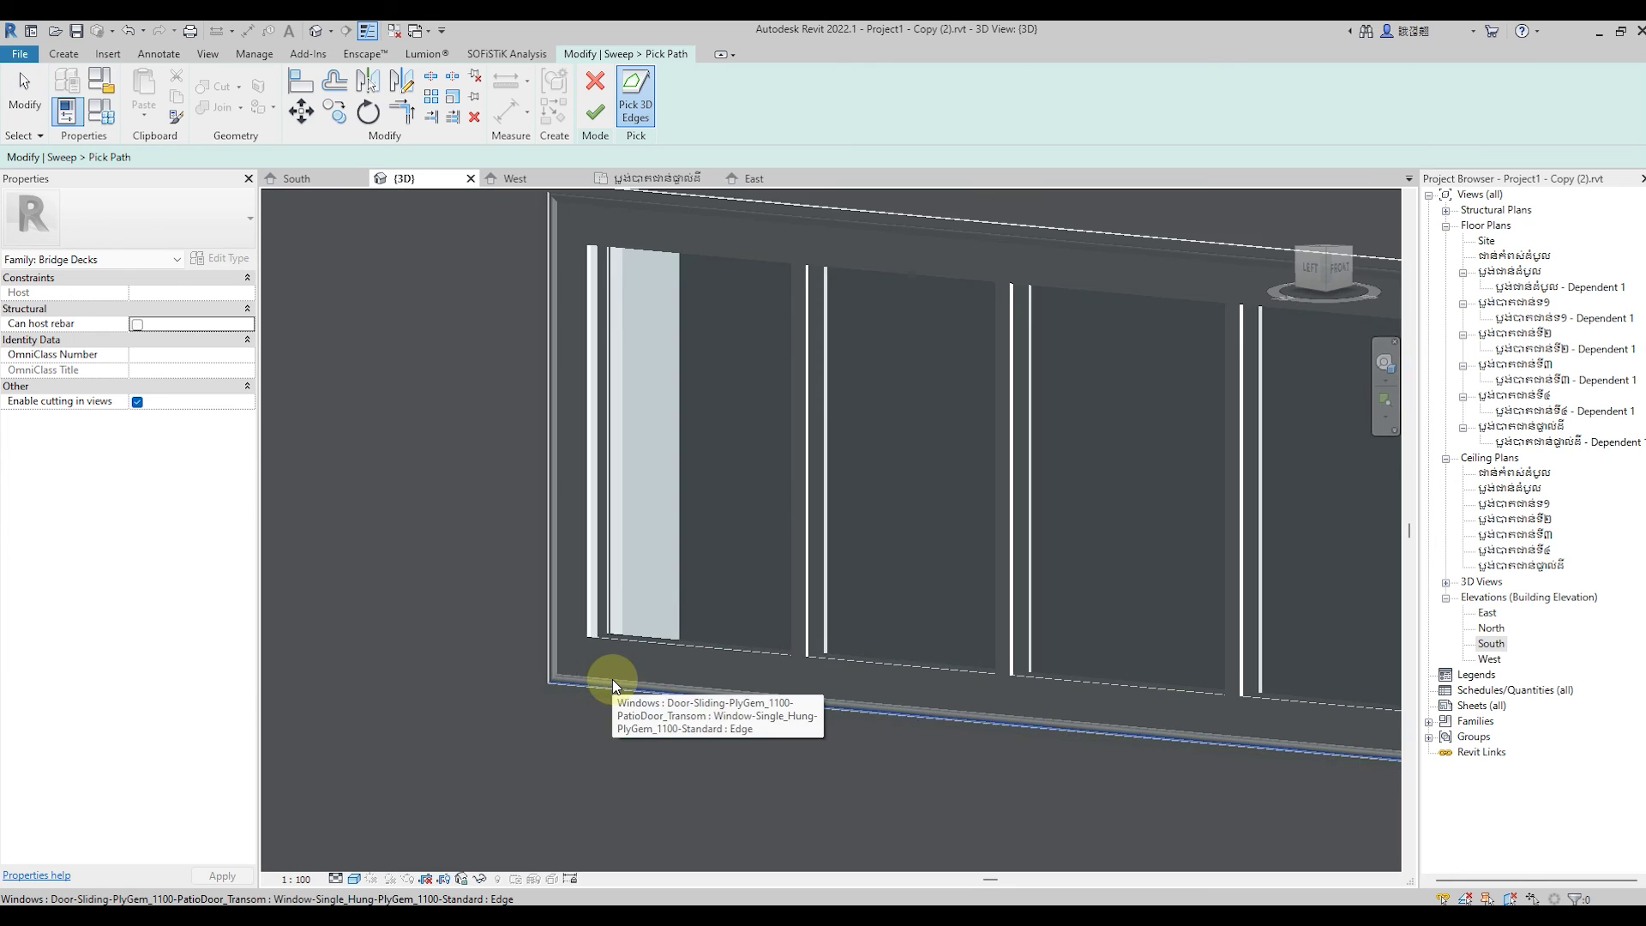
scroll(612, 679, down, 2)
scroll(609, 322, up, 2)
scroll(610, 322, up, 2)
scroll(540, 396, up, 2)
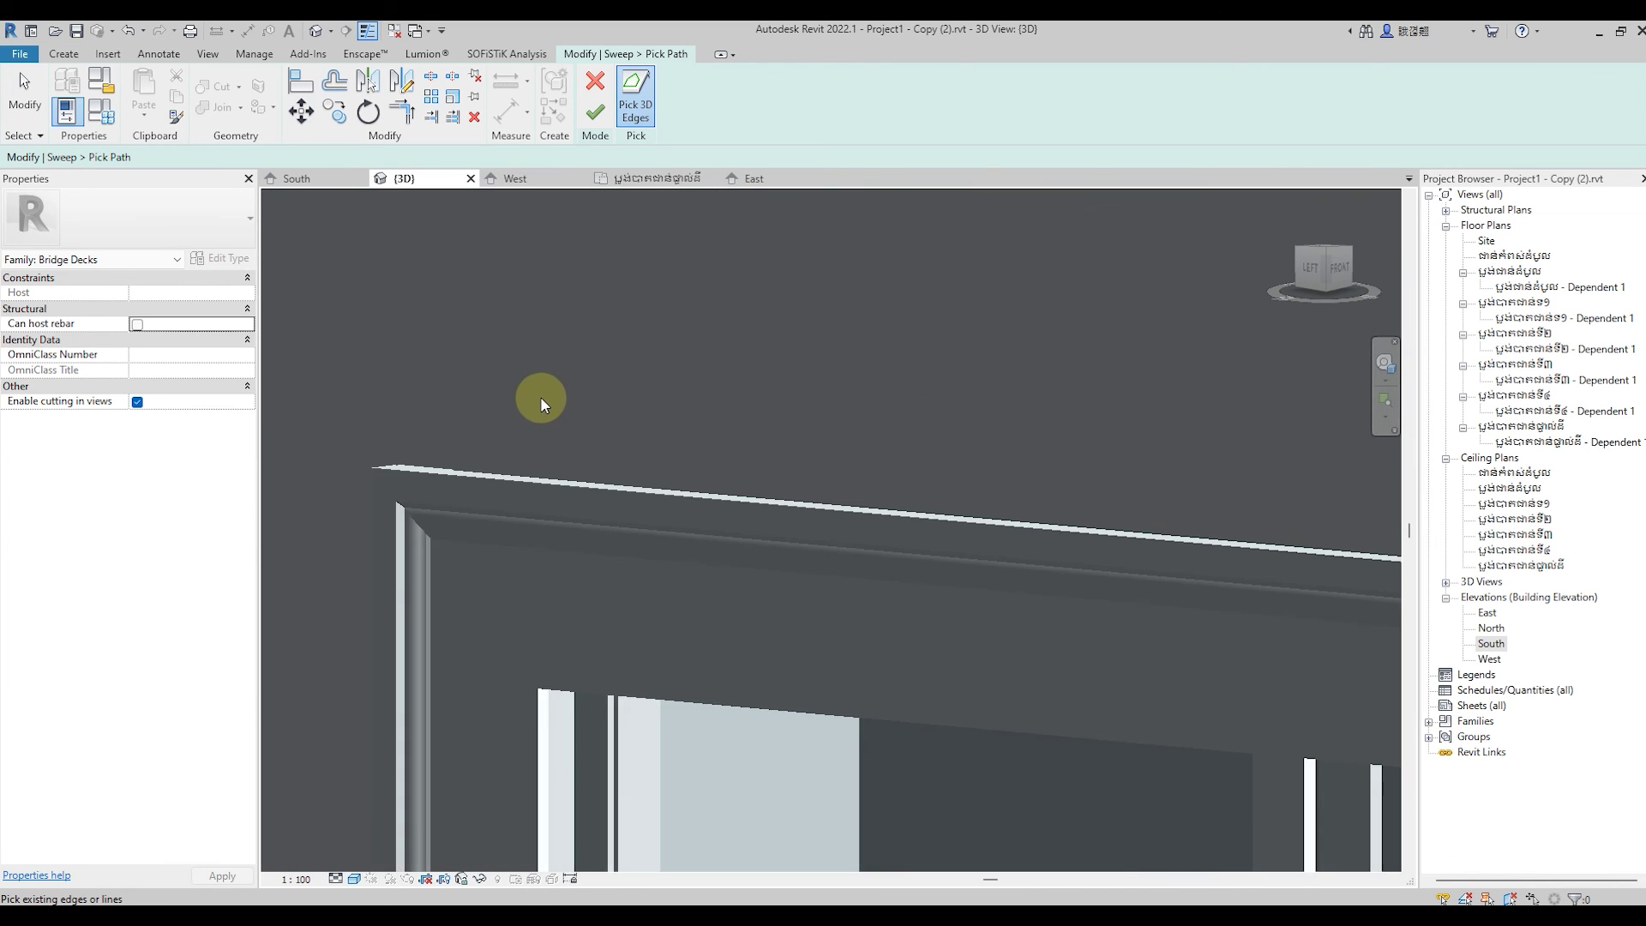
scroll(527, 405, up, 2)
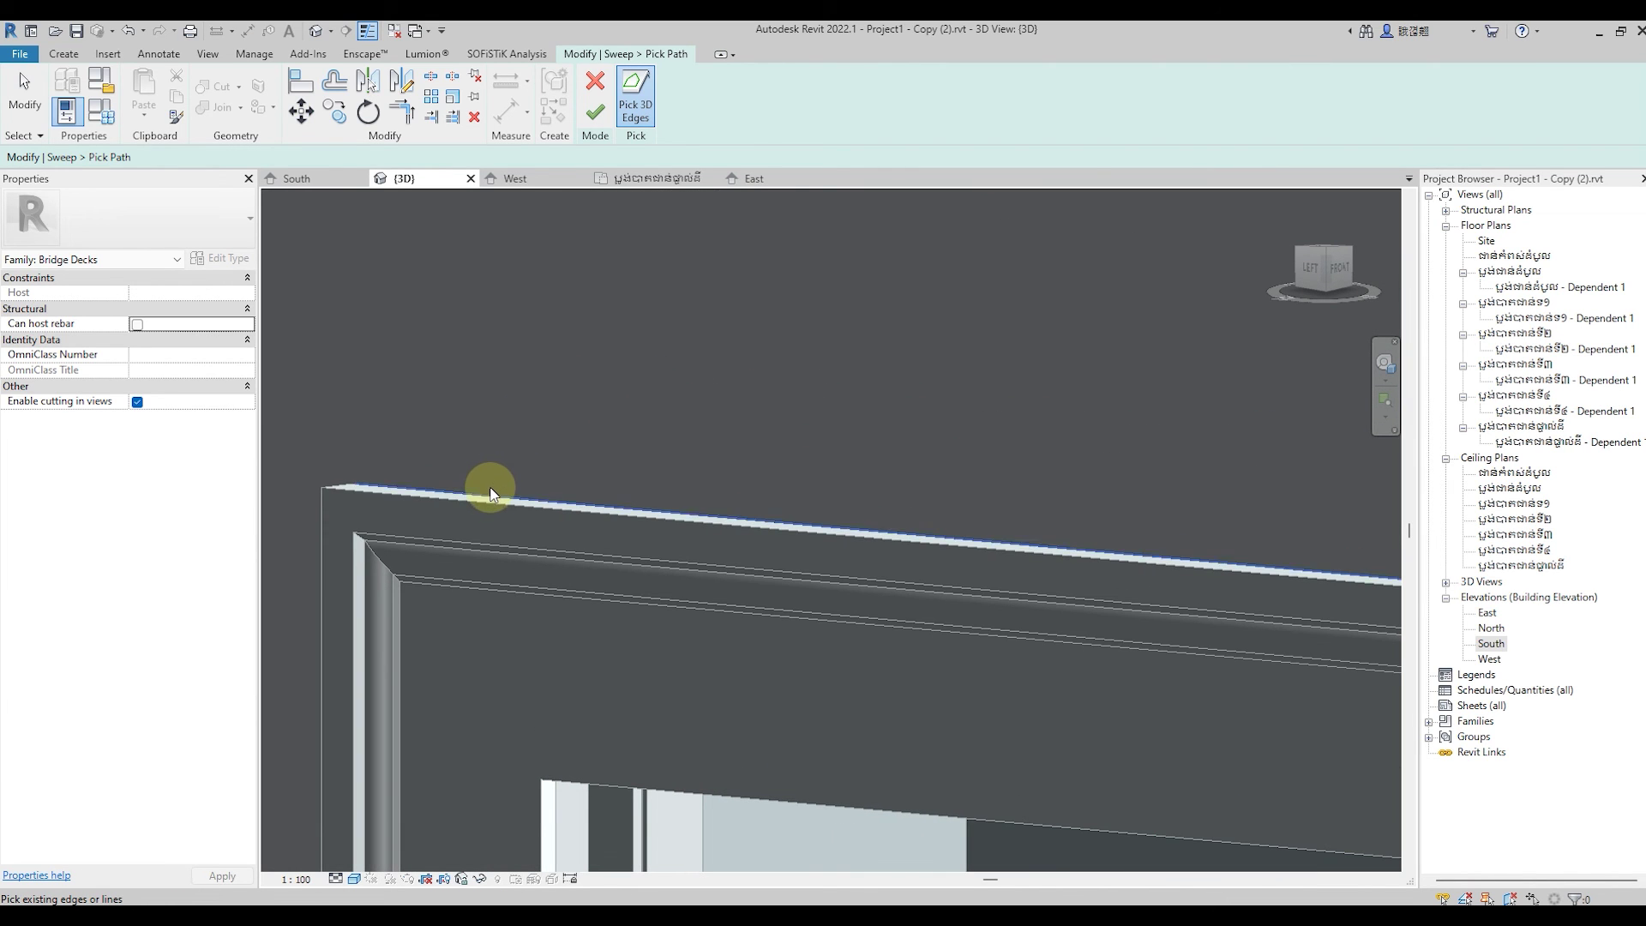
scroll(480, 463, down, 2)
scroll(451, 439, down, 2)
scroll(525, 414, down, 2)
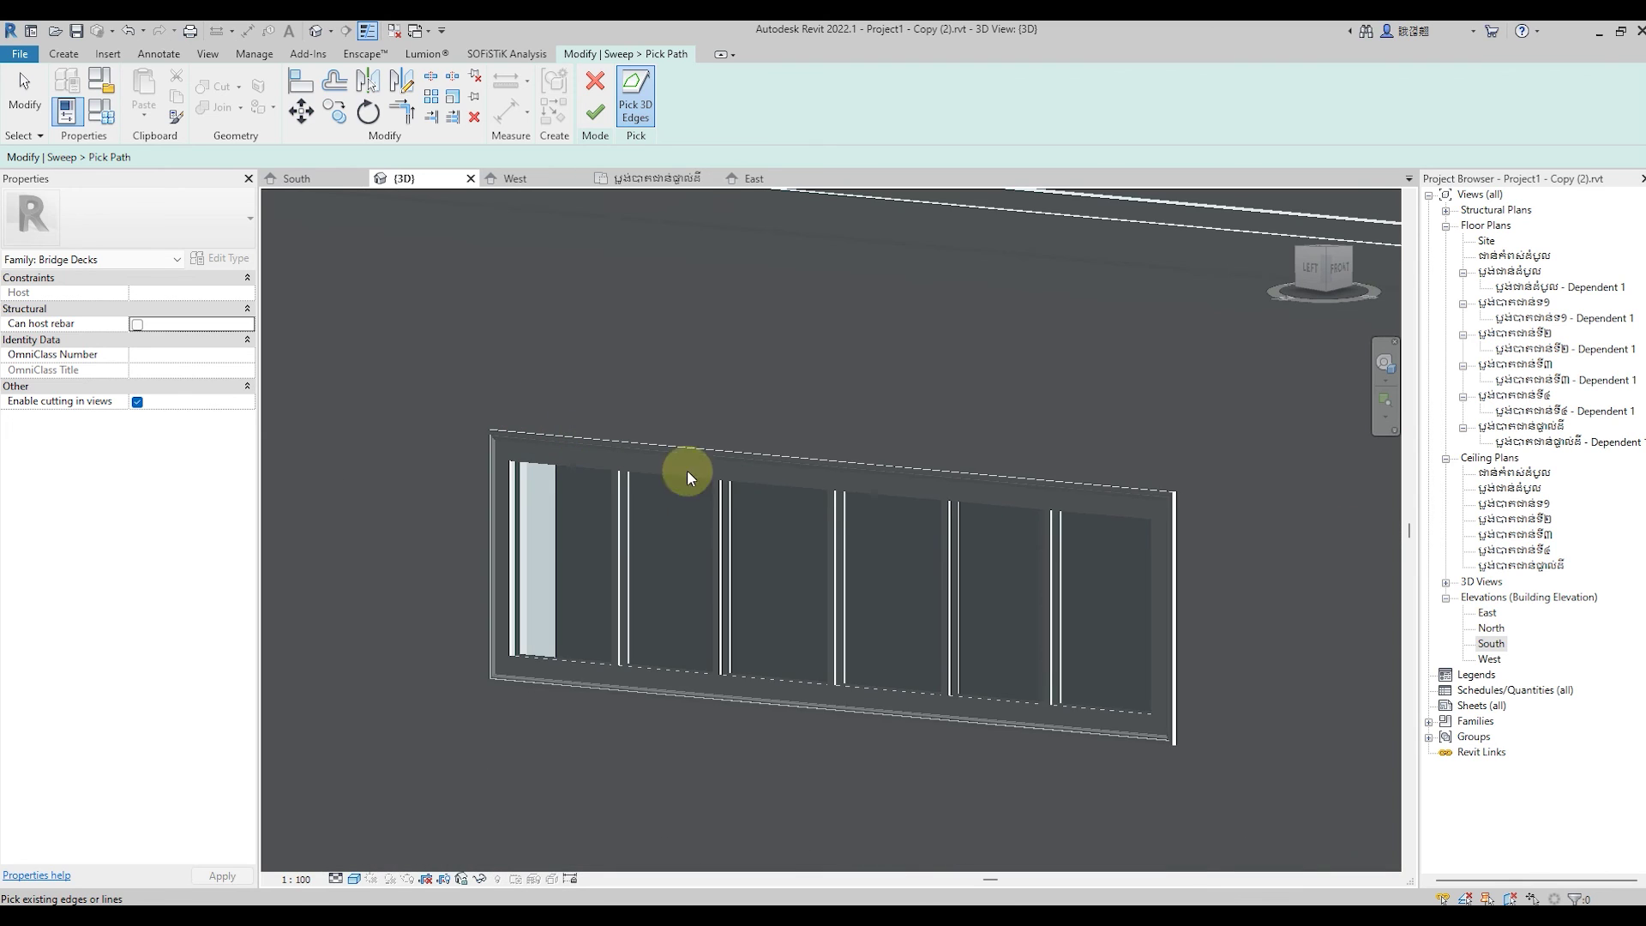
scroll(1231, 487, up, 1)
scroll(1232, 487, up, 2)
scroll(1100, 526, up, 1)
scroll(1054, 527, up, 1)
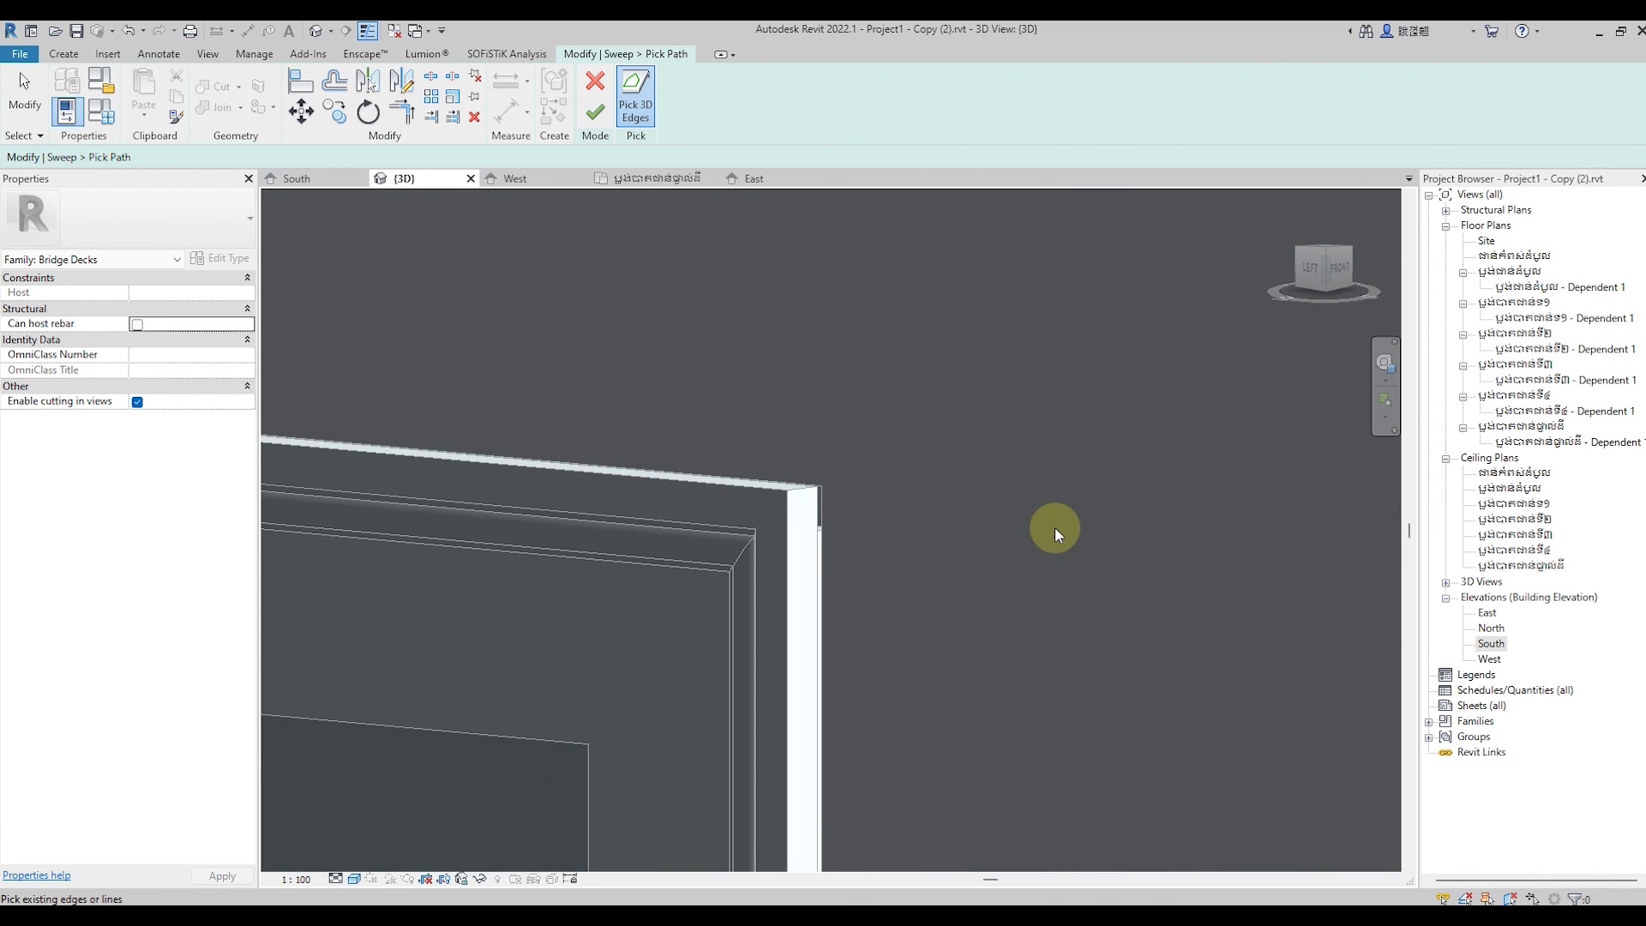
Set the view's visual style to Consistent Colors.
click(353, 881)
click(411, 843)
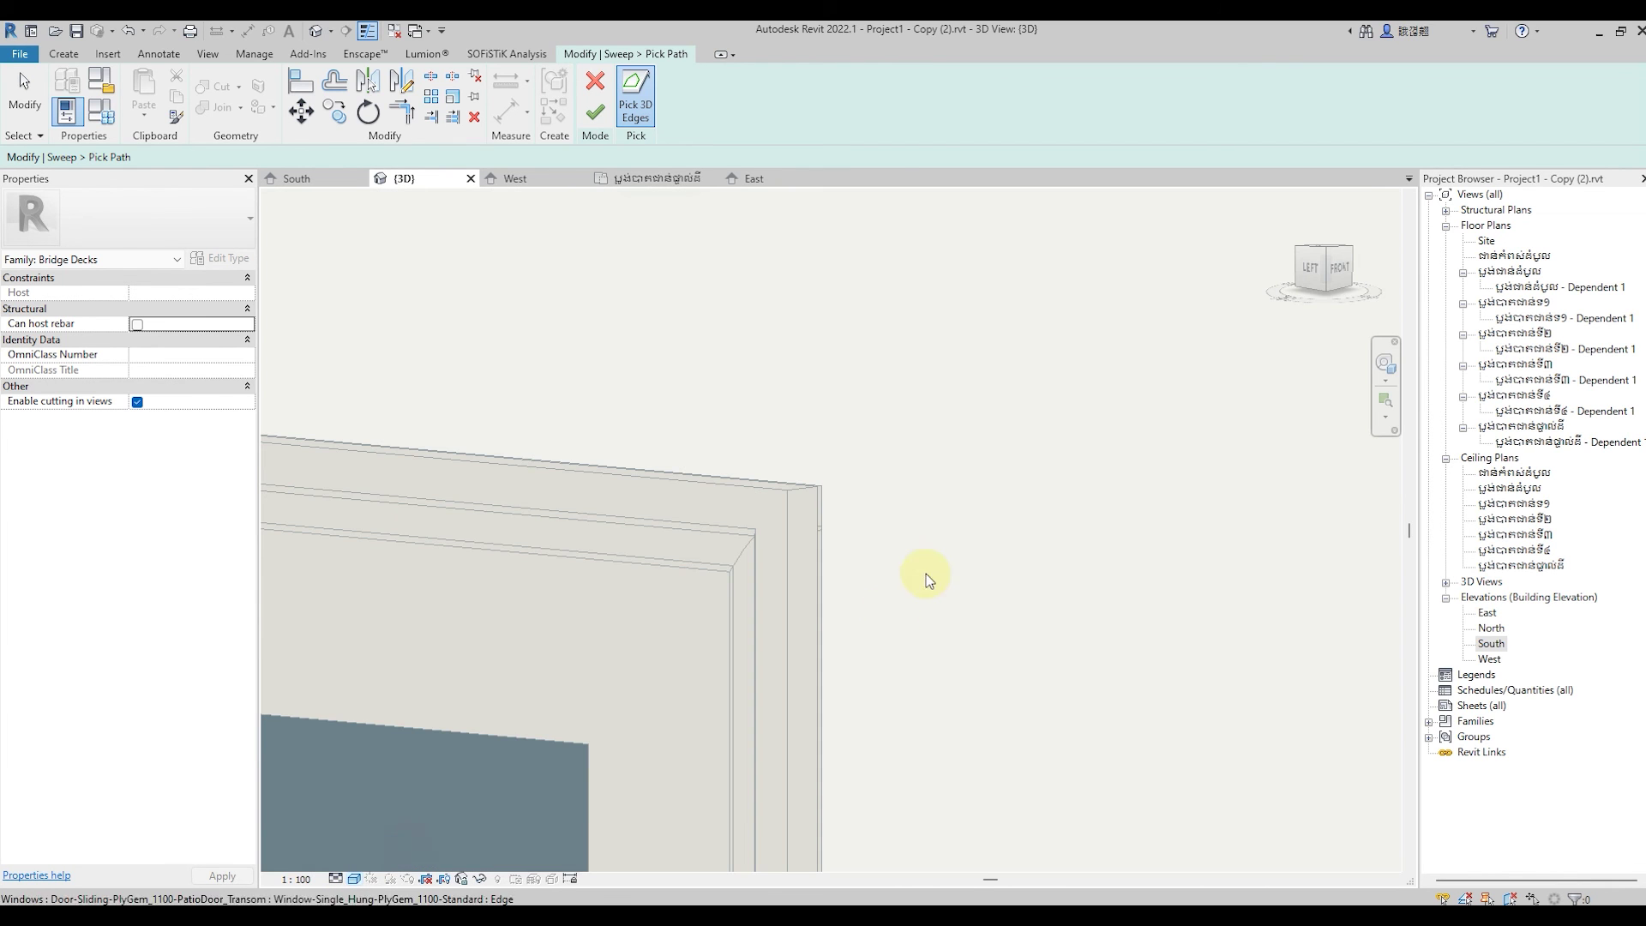
scroll(800, 479, down, 2)
scroll(803, 475, down, 2)
Add the window frame's top outer edge to the sweep path.
scroll(803, 475, down, 2)
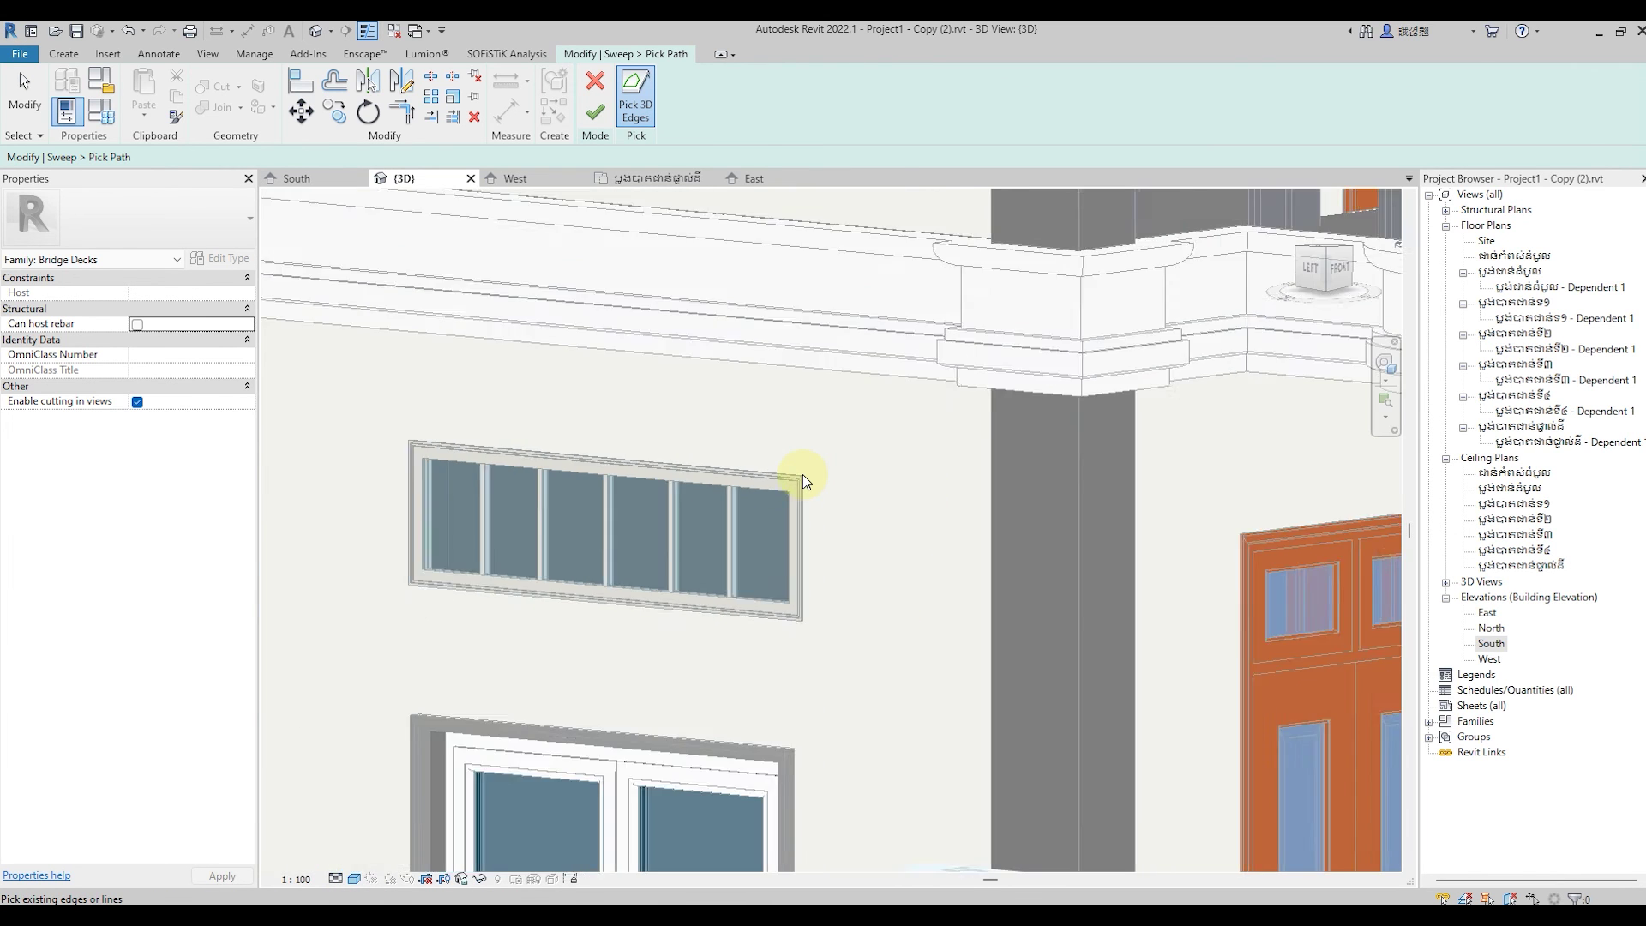
scroll(804, 474, down, 2)
scroll(806, 473, down, 2)
shift+middle_drag(820, 486, 862, 617)
scroll(837, 577, up, 2)
scroll(816, 551, up, 2)
scroll(779, 503, up, 2)
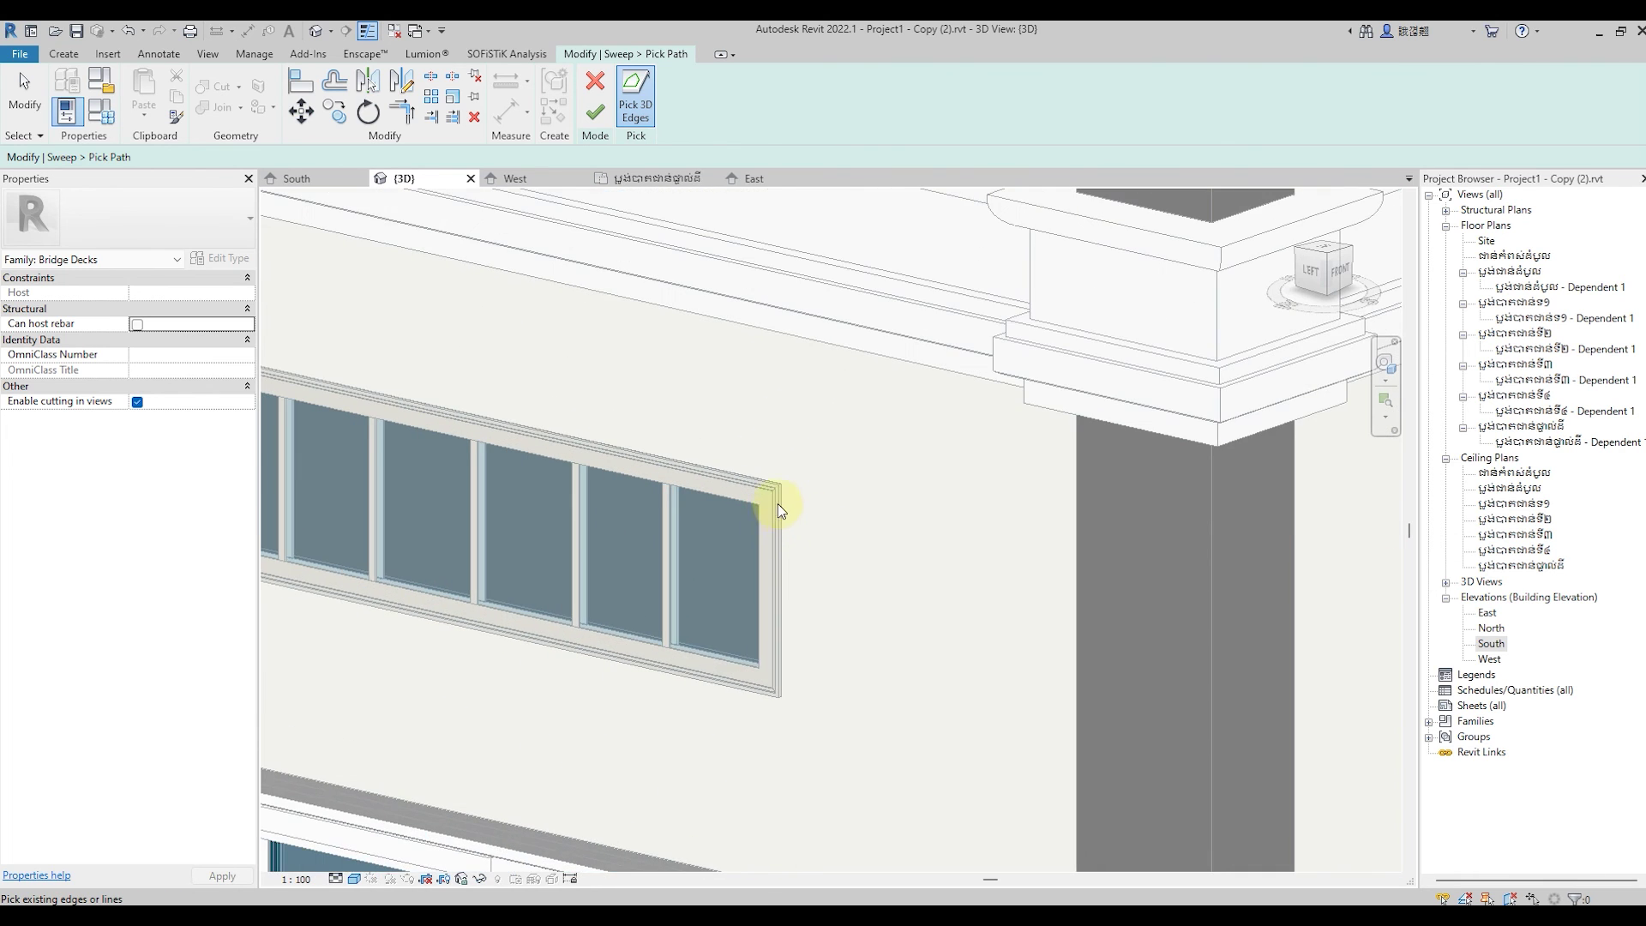
scroll(775, 430, up, 2)
scroll(768, 382, up, 2)
scroll(768, 383, up, 2)
scroll(768, 383, up, 2)
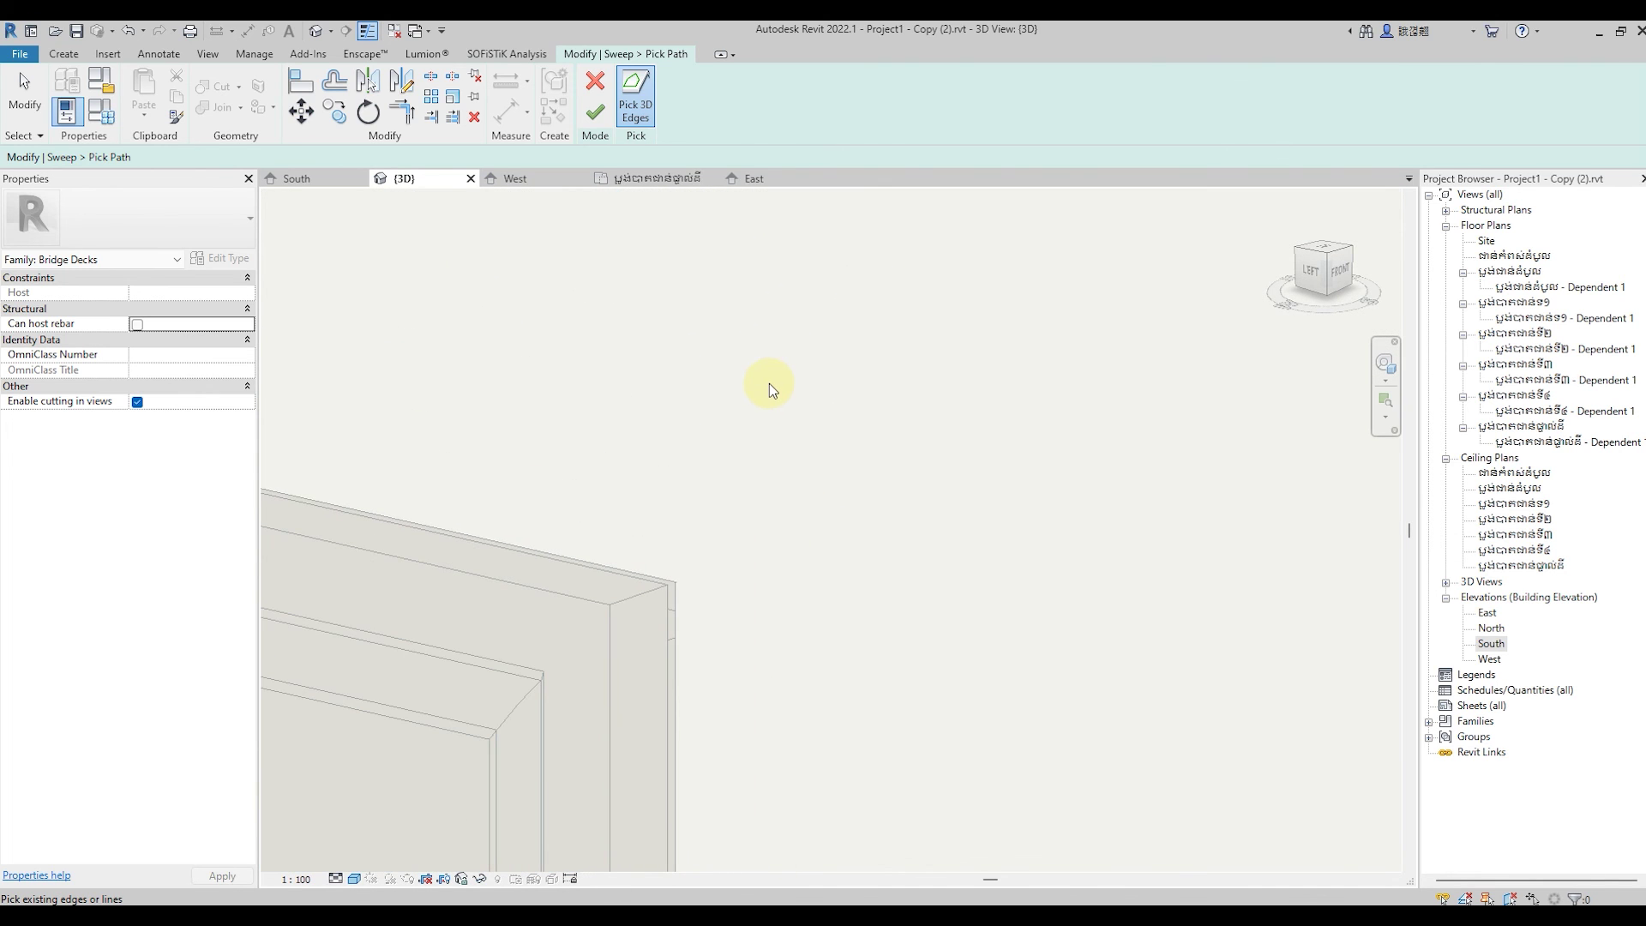
scroll(702, 634, up, 2)
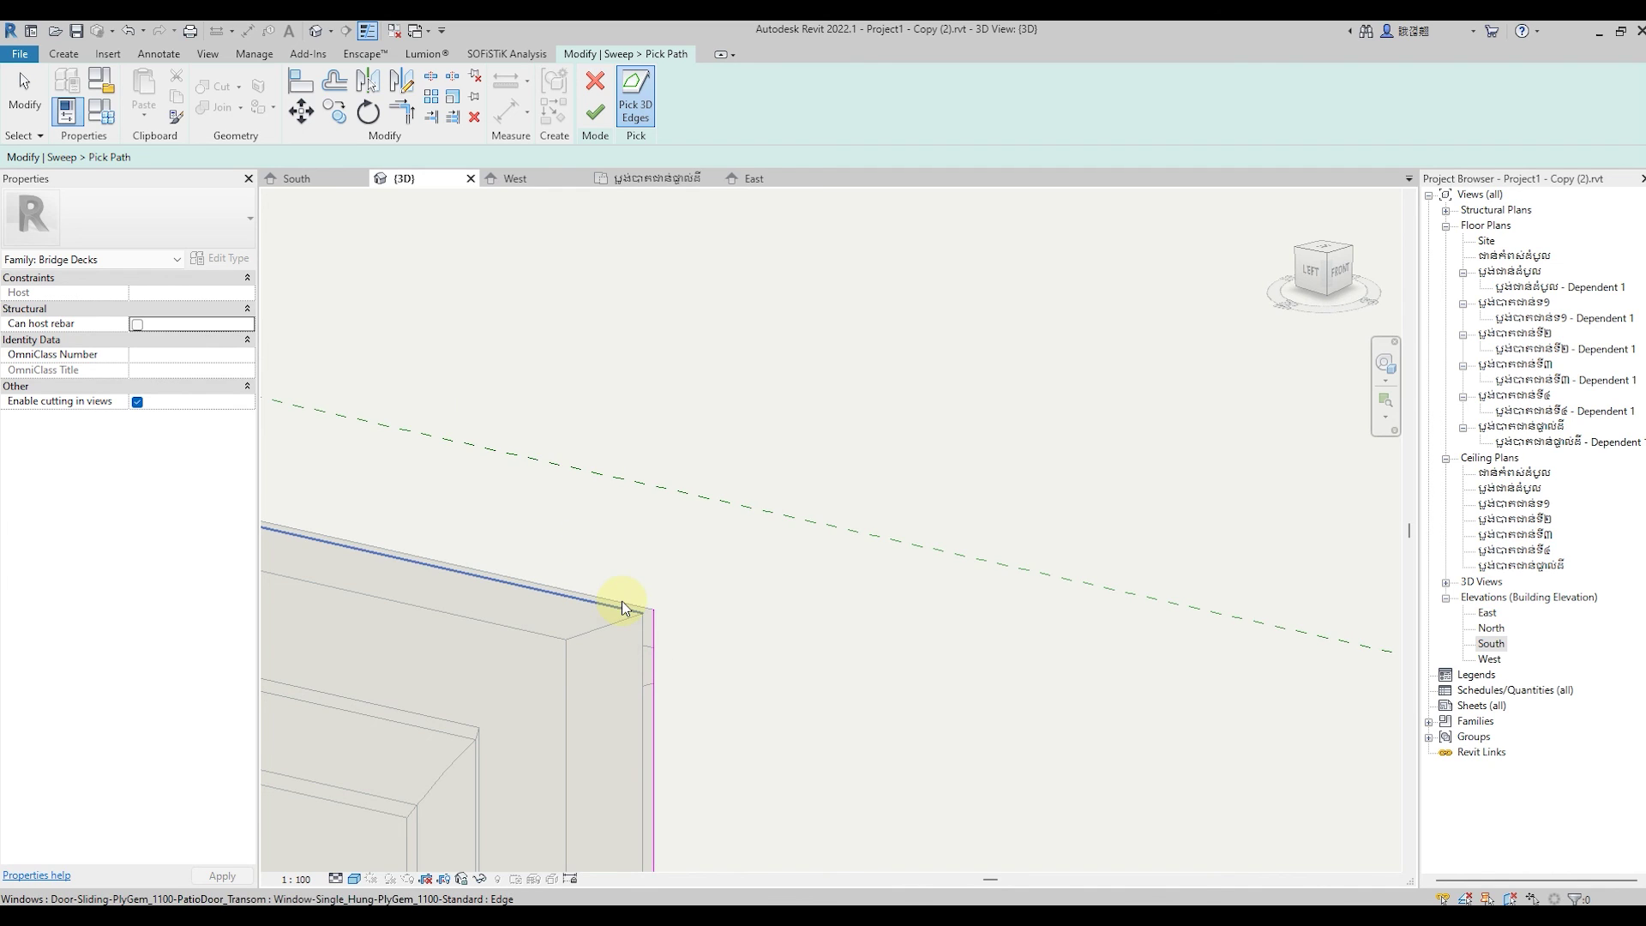
click(643, 592)
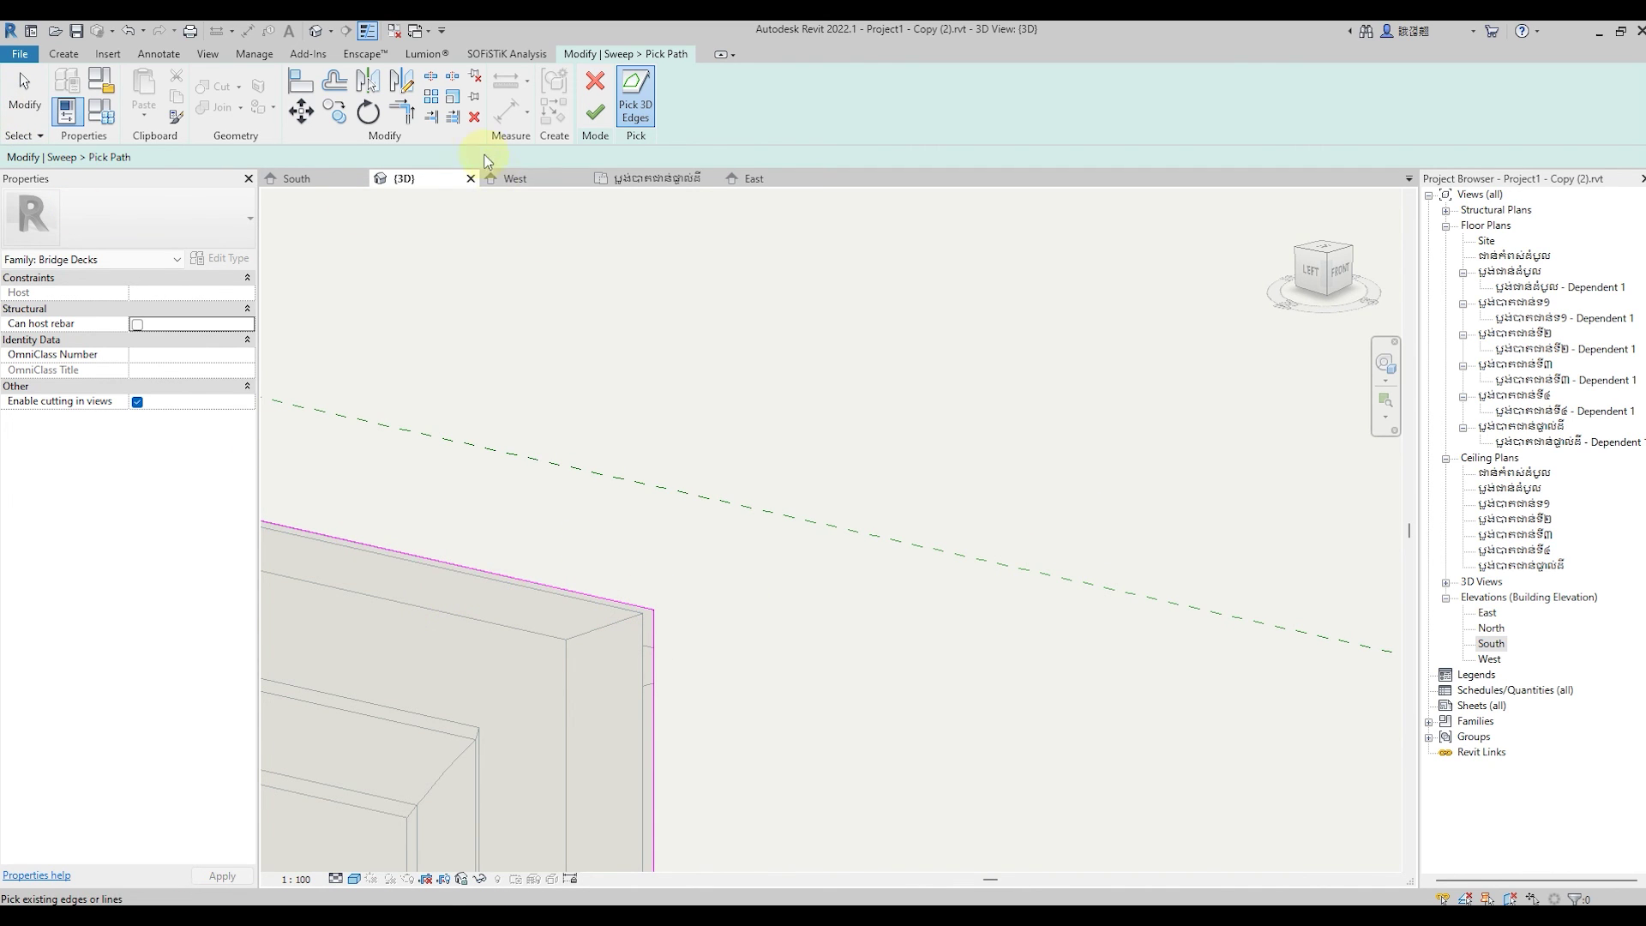
Turn the upper window toward the camera and add its frame's bottom edge to the path.
scroll(669, 275, down, 1)
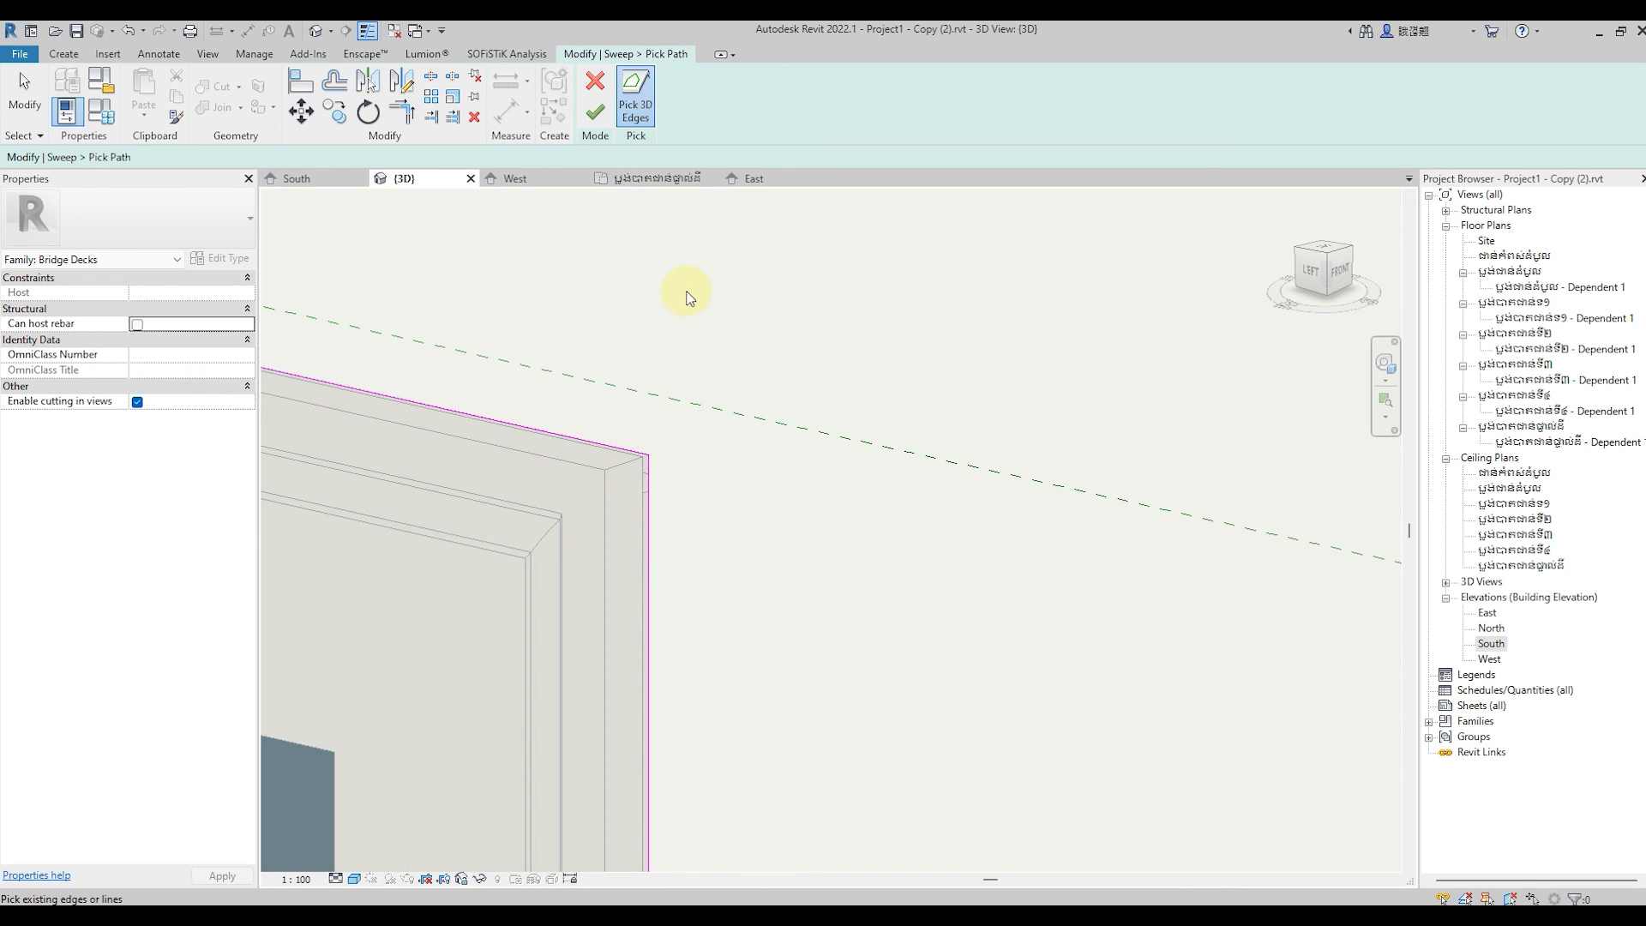
scroll(772, 287, down, 1)
scroll(783, 290, down, 1)
scroll(785, 291, down, 1)
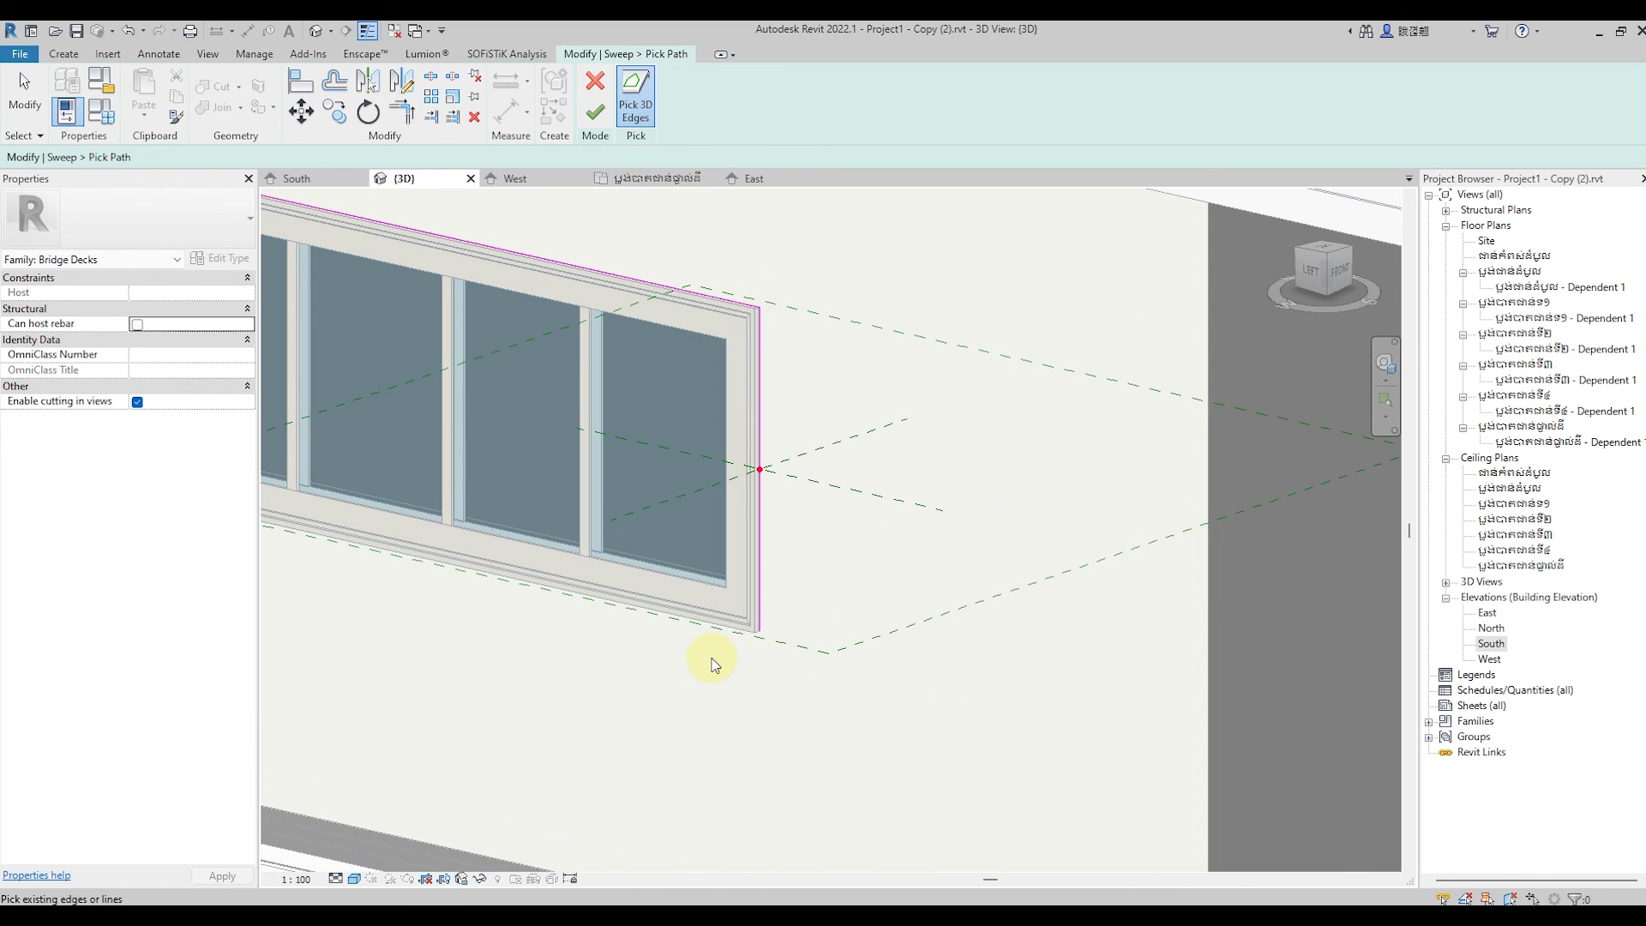
scroll(711, 647, down, 3)
scroll(664, 695, down, 2)
shift+middle_drag(747, 758, 1103, 724)
scroll(1162, 431, up, 3)
scroll(943, 433, up, 1)
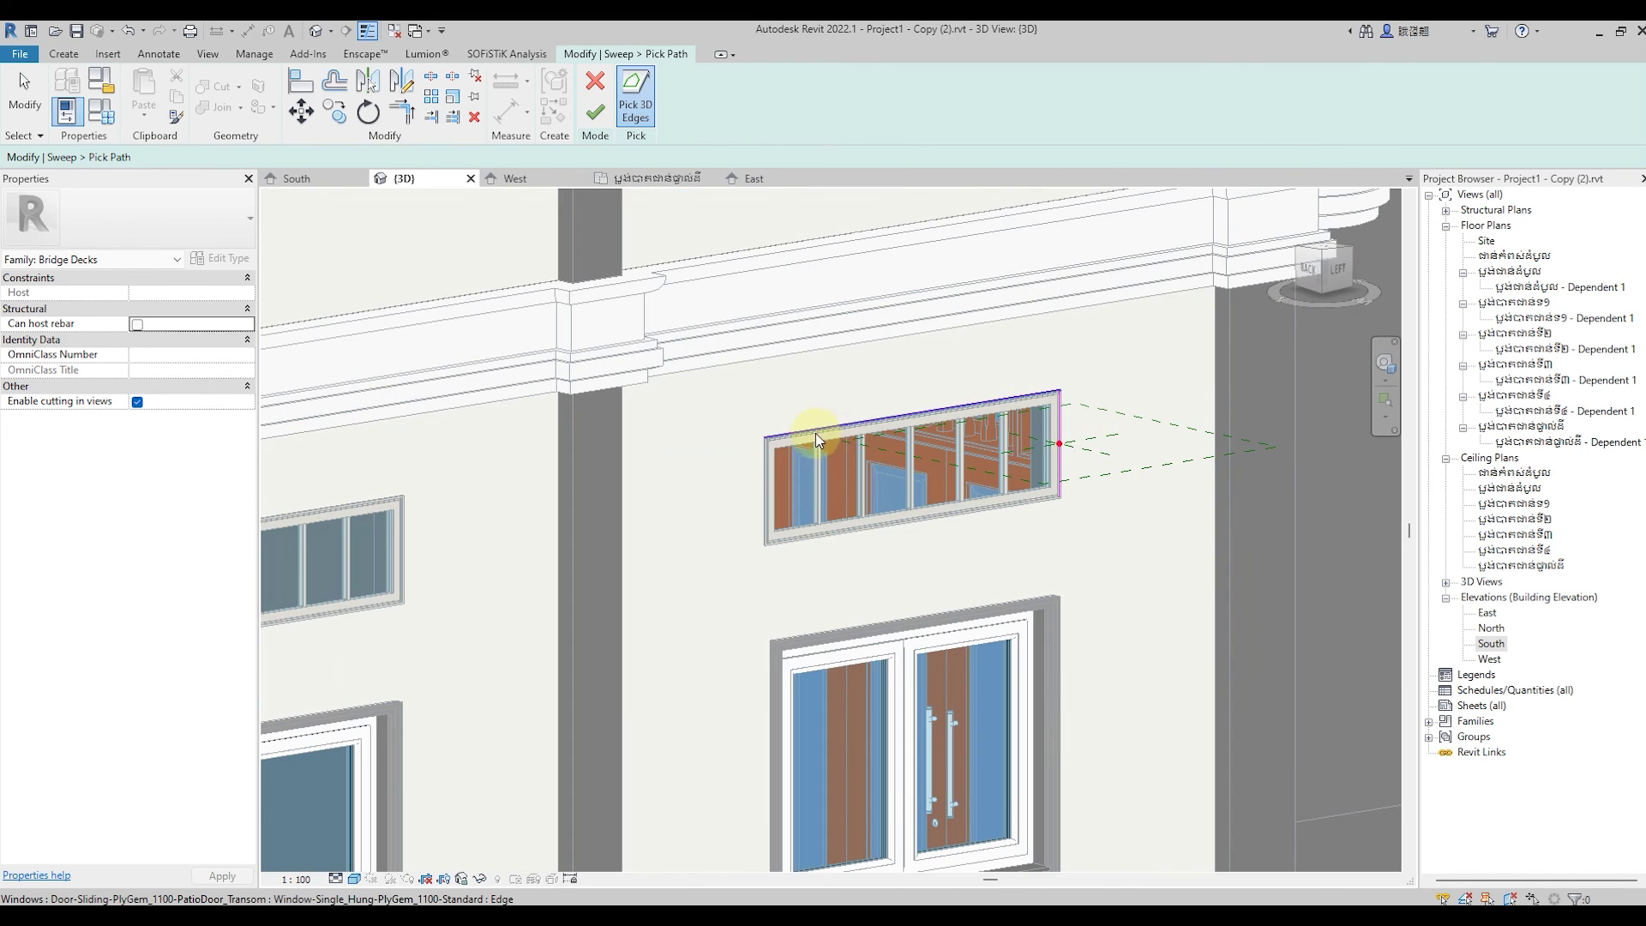
scroll(724, 448, up, 3)
scroll(681, 459, up, 2)
scroll(638, 426, up, 2)
scroll(639, 426, up, 2)
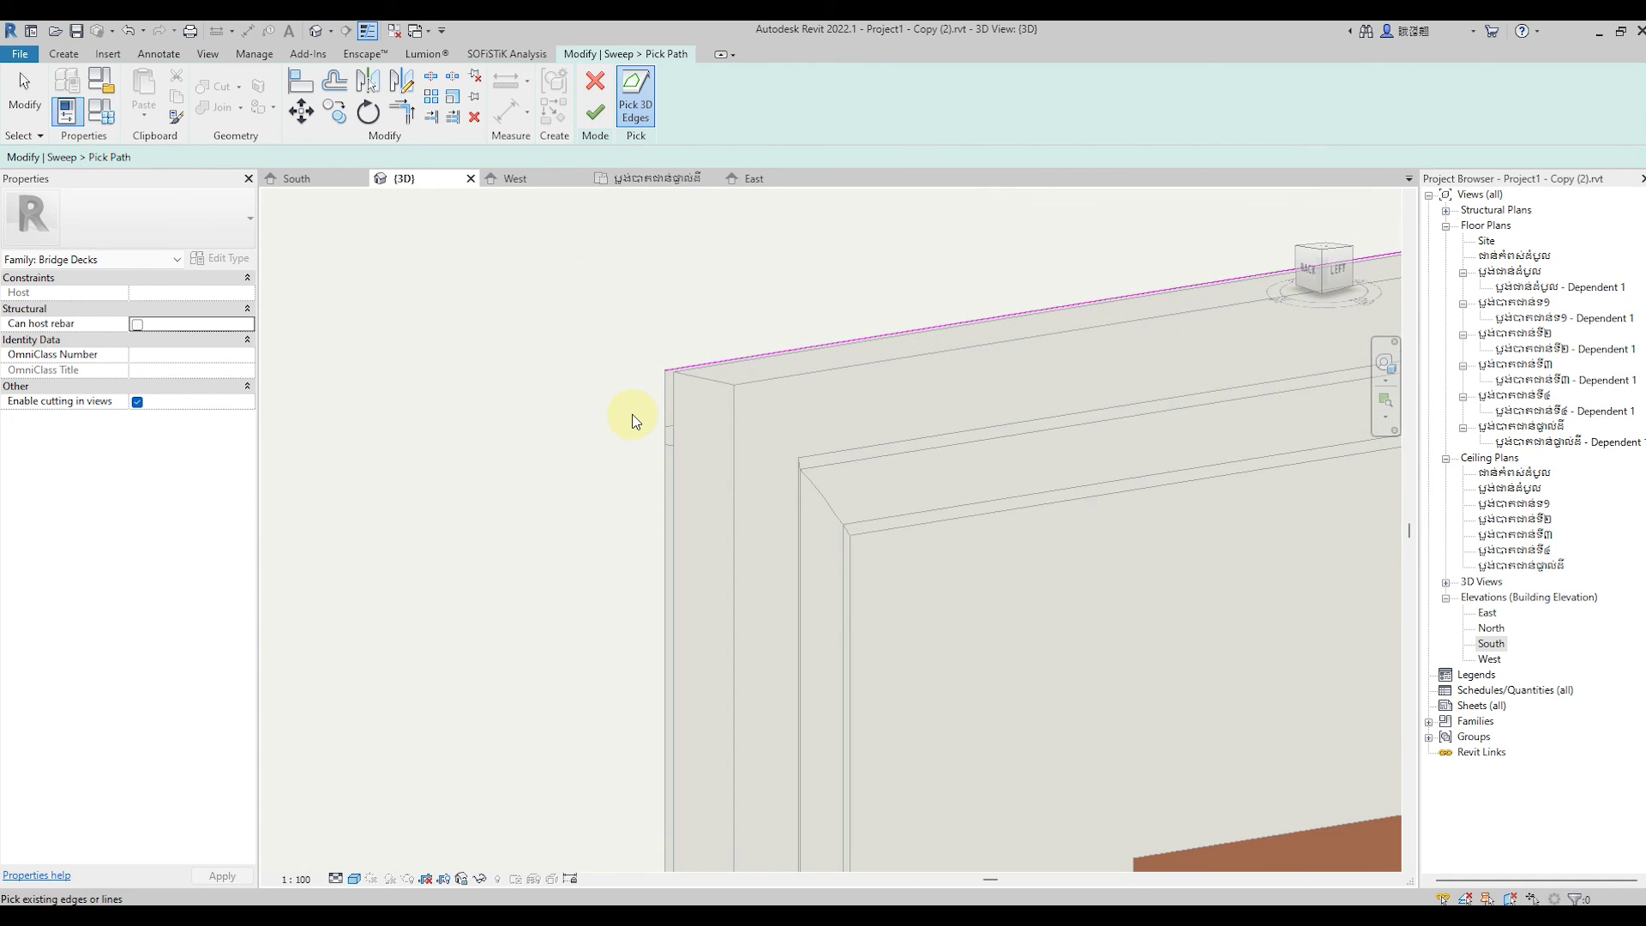
scroll(555, 386, down, 1)
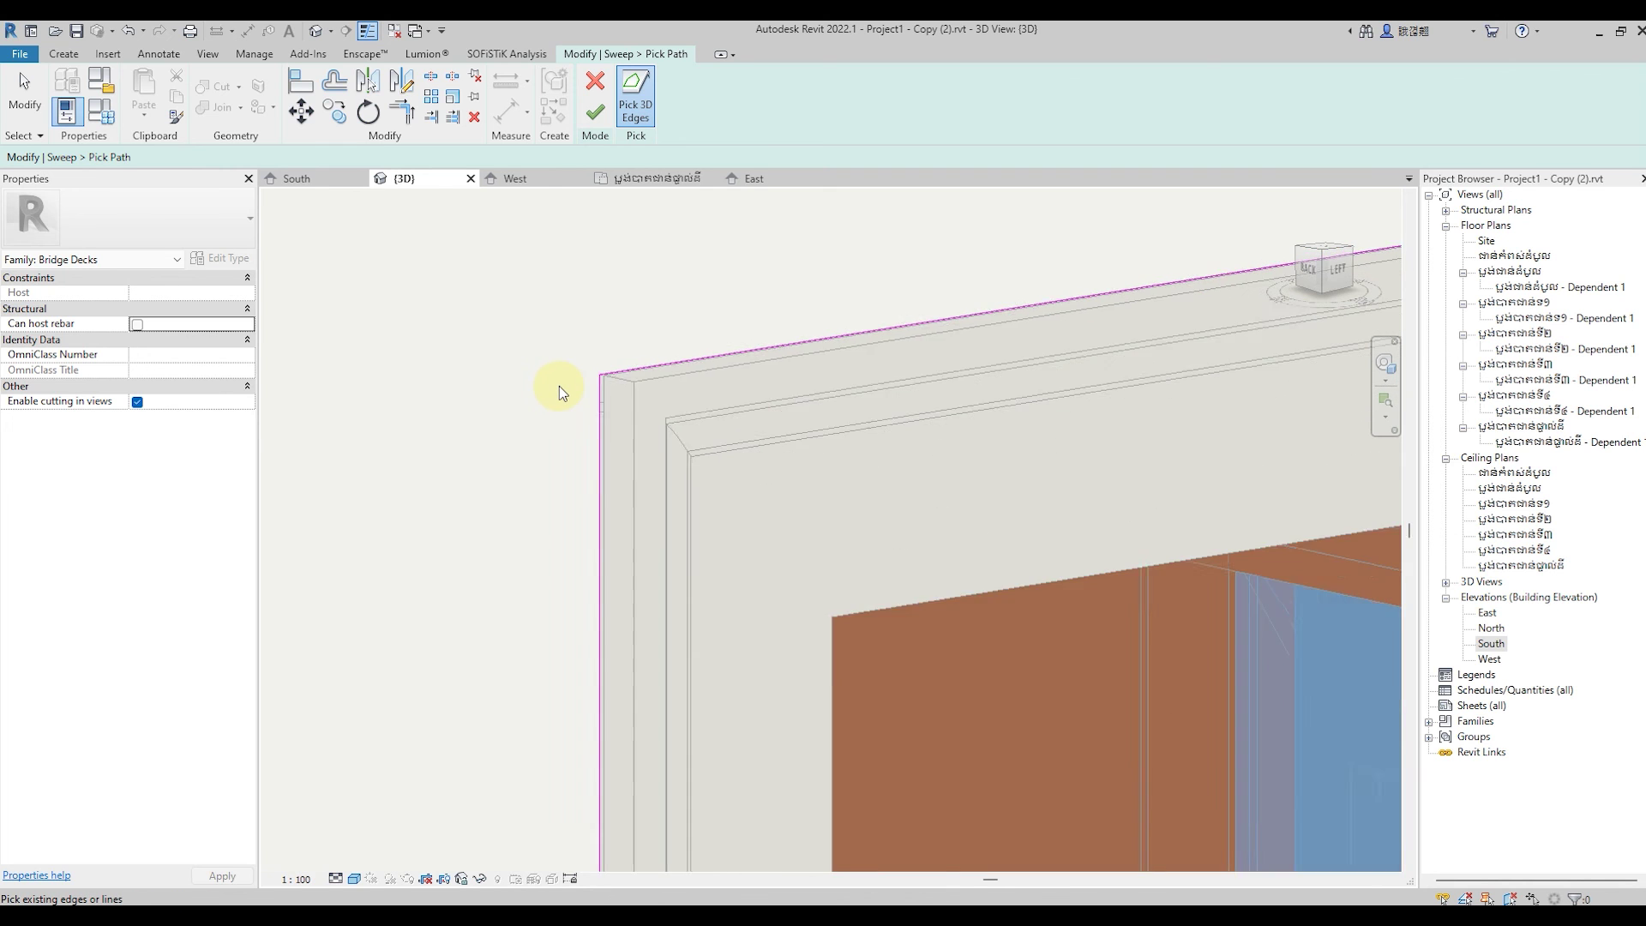
scroll(558, 386, down, 2)
scroll(558, 381, down, 2)
scroll(559, 385, down, 1)
mouse_move(649, 711)
shift+middle_down()
mouse_move(672, 625)
mouse_move(525, 709)
shift+middle_up()
scroll(470, 743, up, 4)
scroll(538, 749, up, 2)
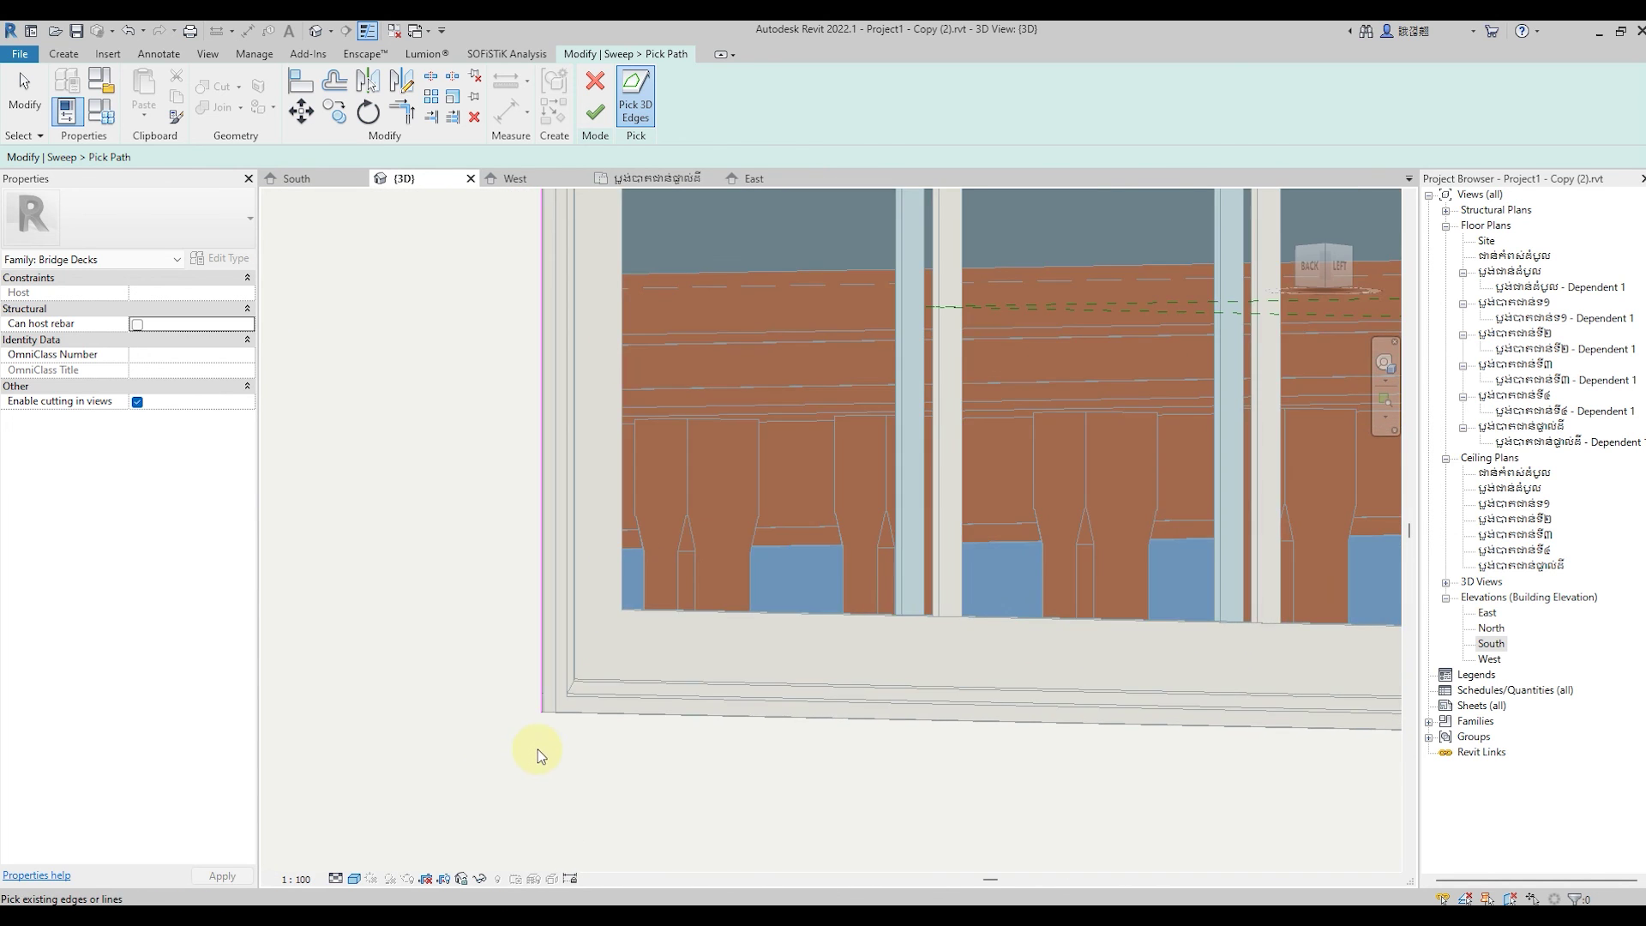
scroll(558, 706, up, 2)
scroll(537, 666, up, 2)
scroll(505, 619, up, 1)
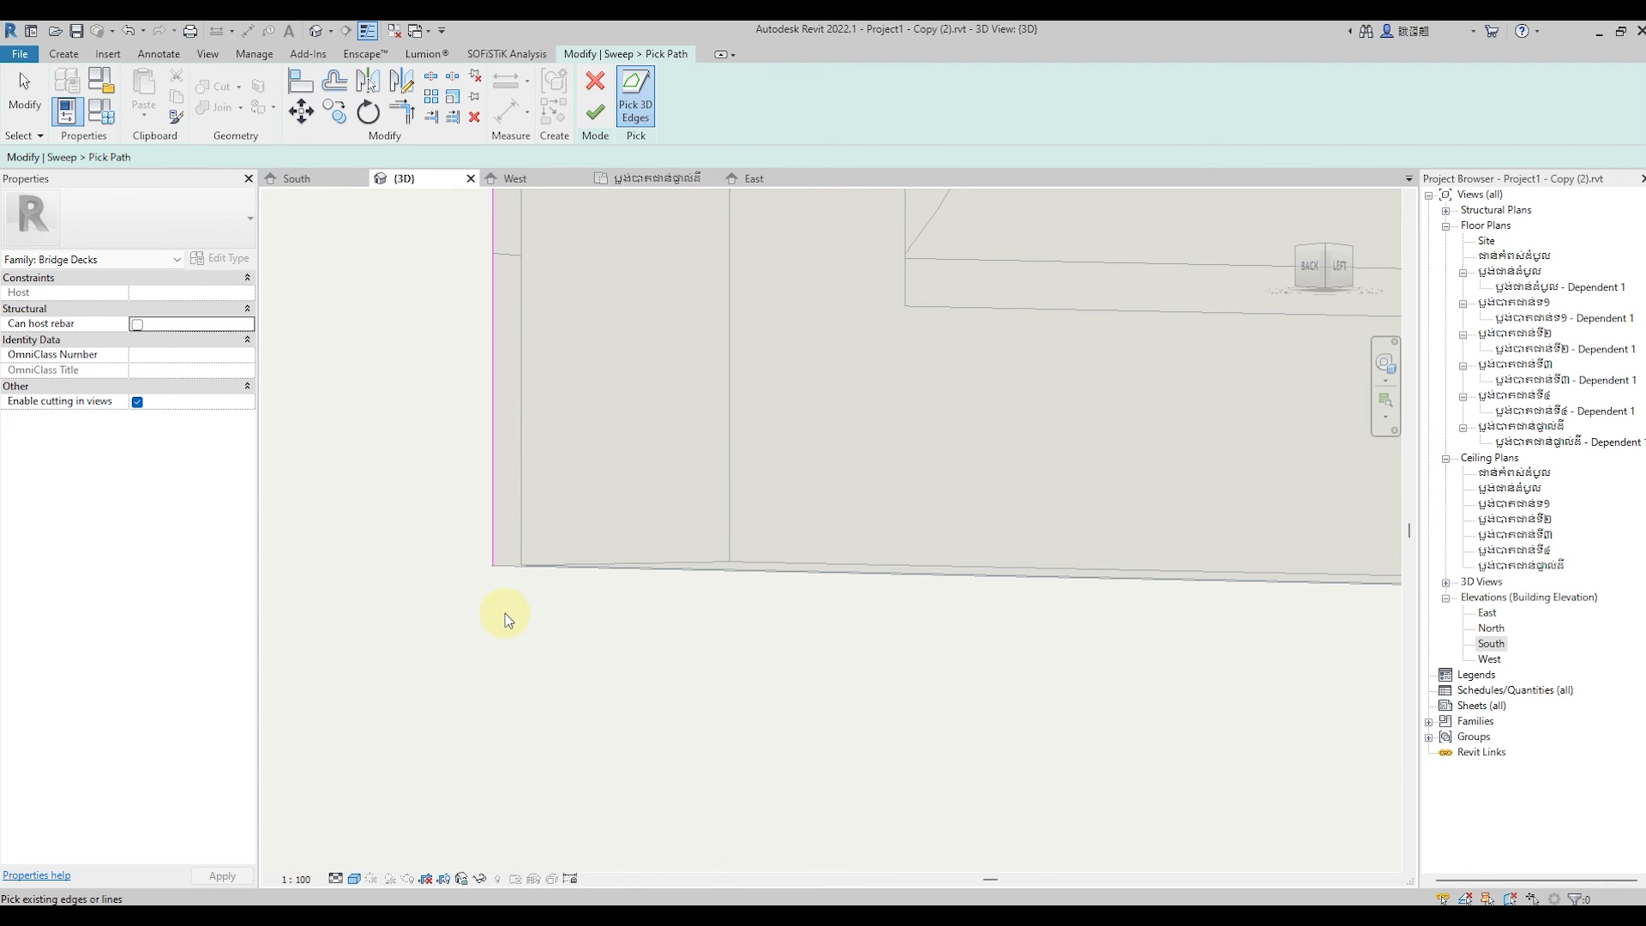
click(506, 567)
scroll(485, 680, down, 3)
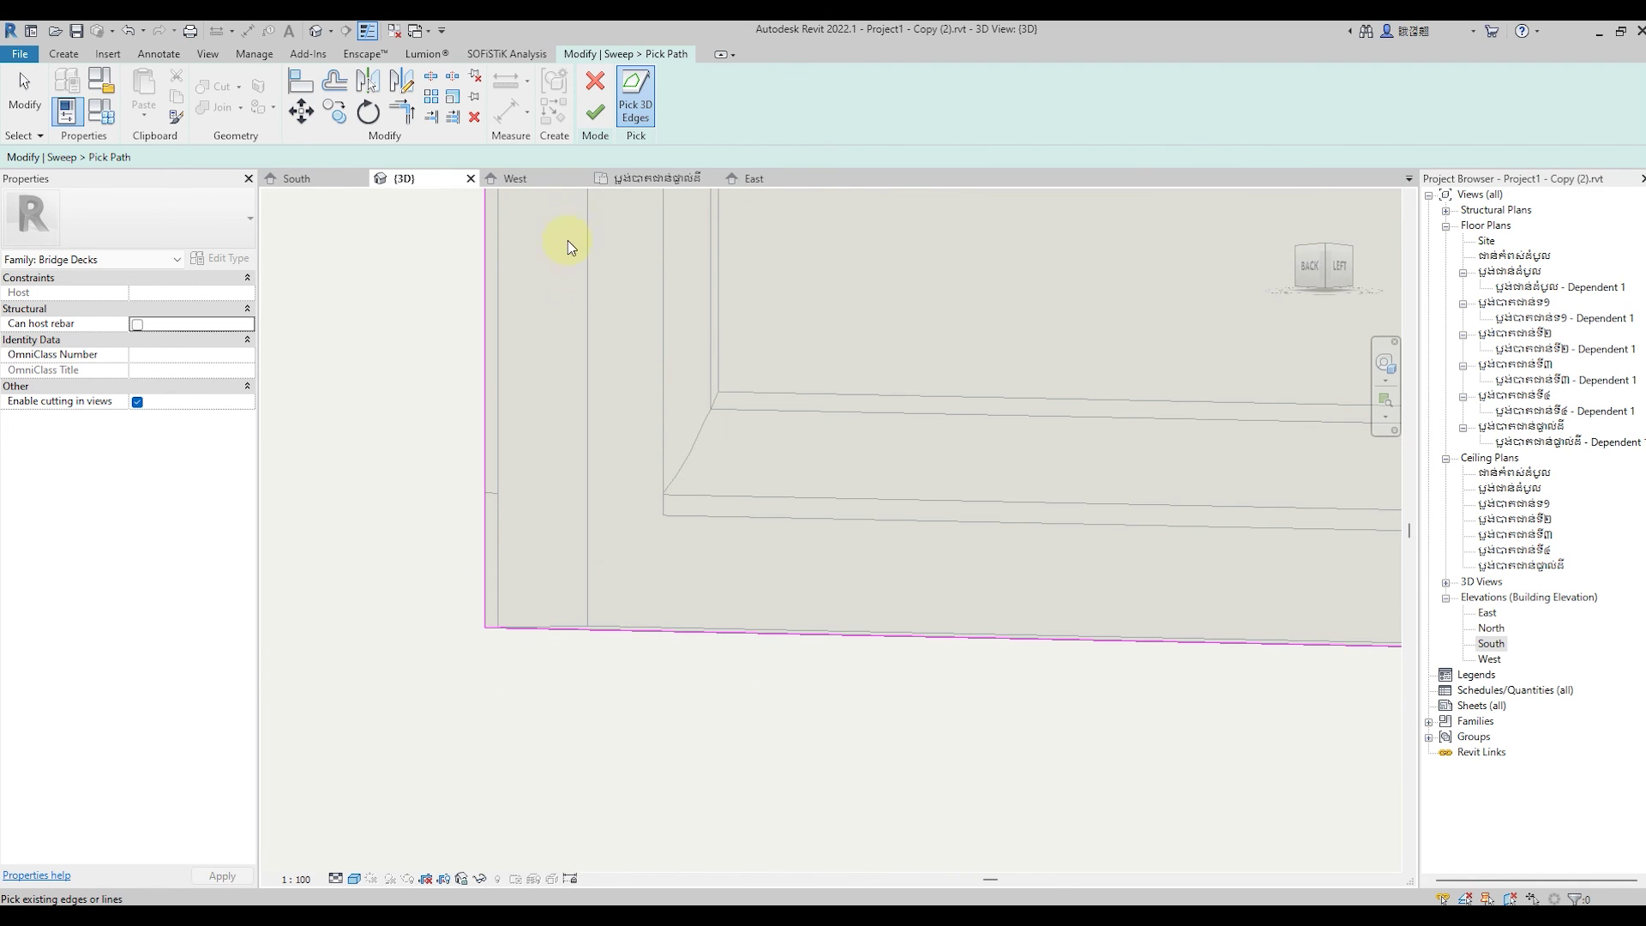
Finish the window-frame sweep path and orbit the view to a new angle.
click(591, 124)
scroll(533, 735, down, 1)
scroll(534, 716, down, 2)
scroll(531, 718, down, 2)
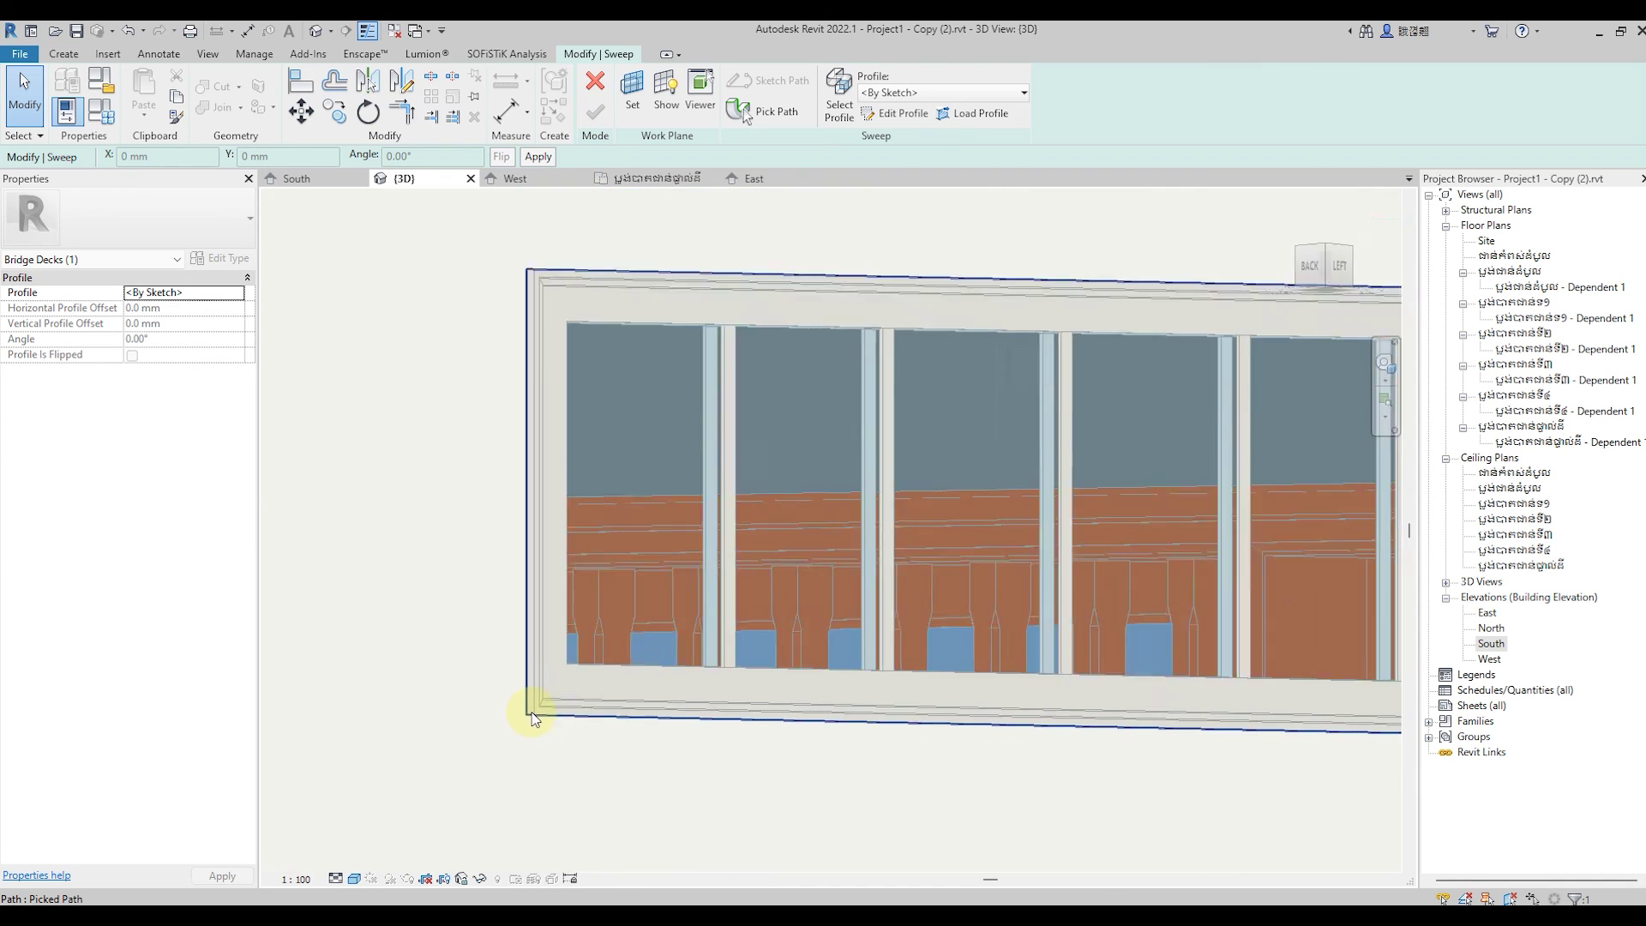
scroll(533, 703, down, 3)
mouse_move(577, 746)
shift+middle_down()
mouse_move(544, 779)
mouse_move(421, 823)
mouse_move(292, 806)
shift+middle_up()
scroll(735, 672, up, 3)
scroll(824, 639, up, 3)
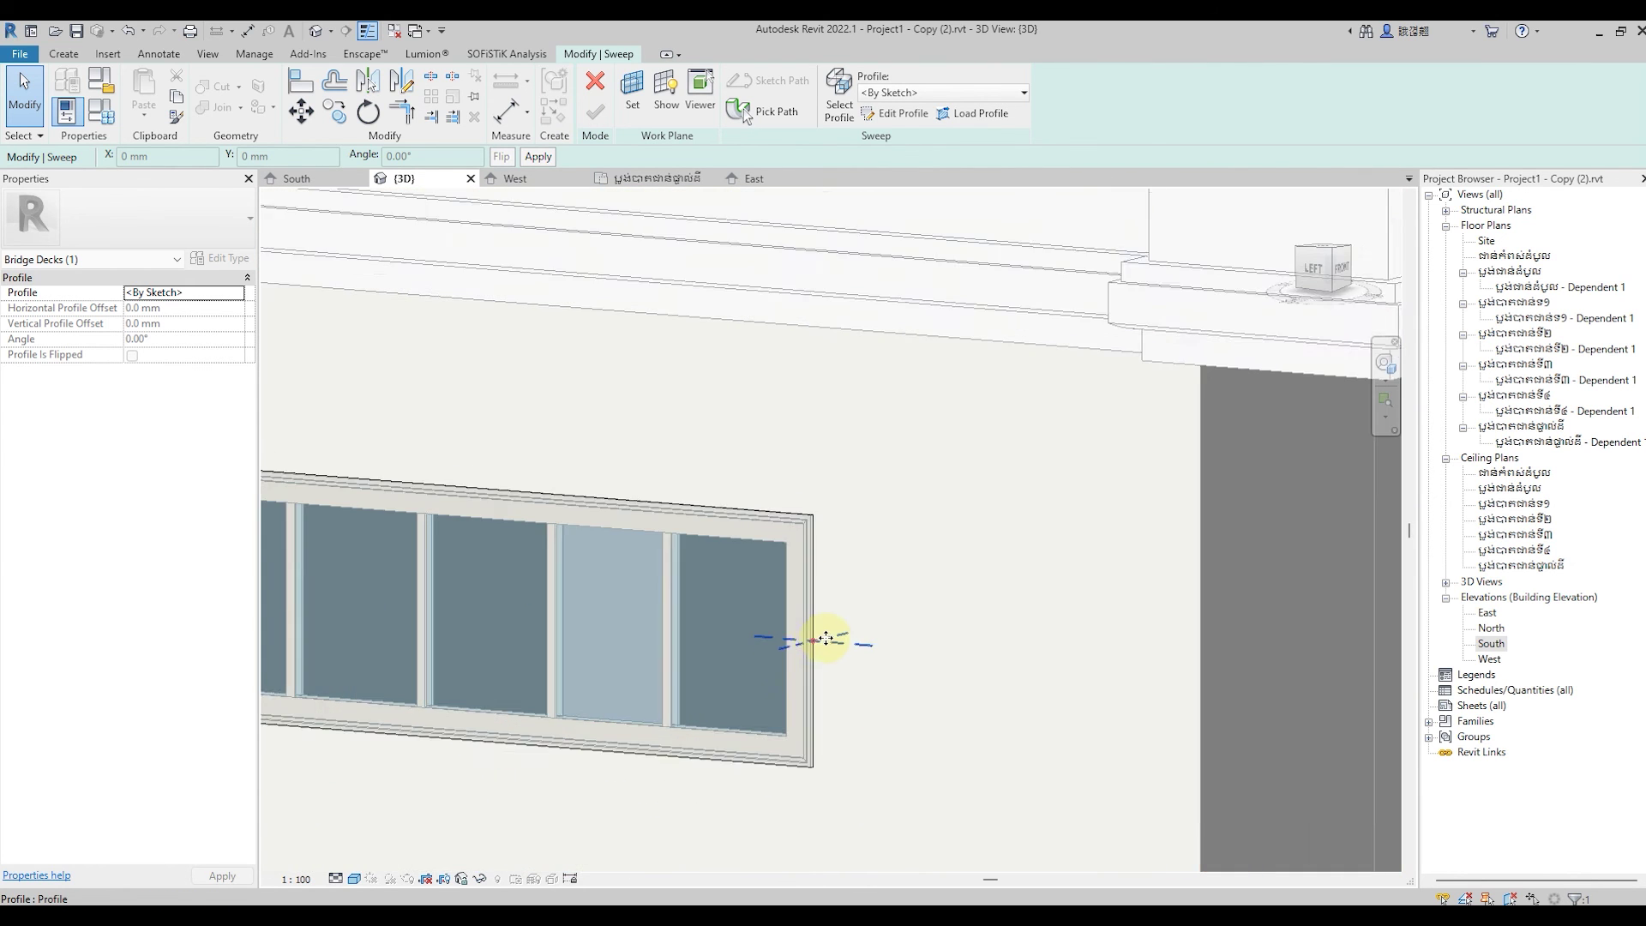
scroll(825, 639, up, 3)
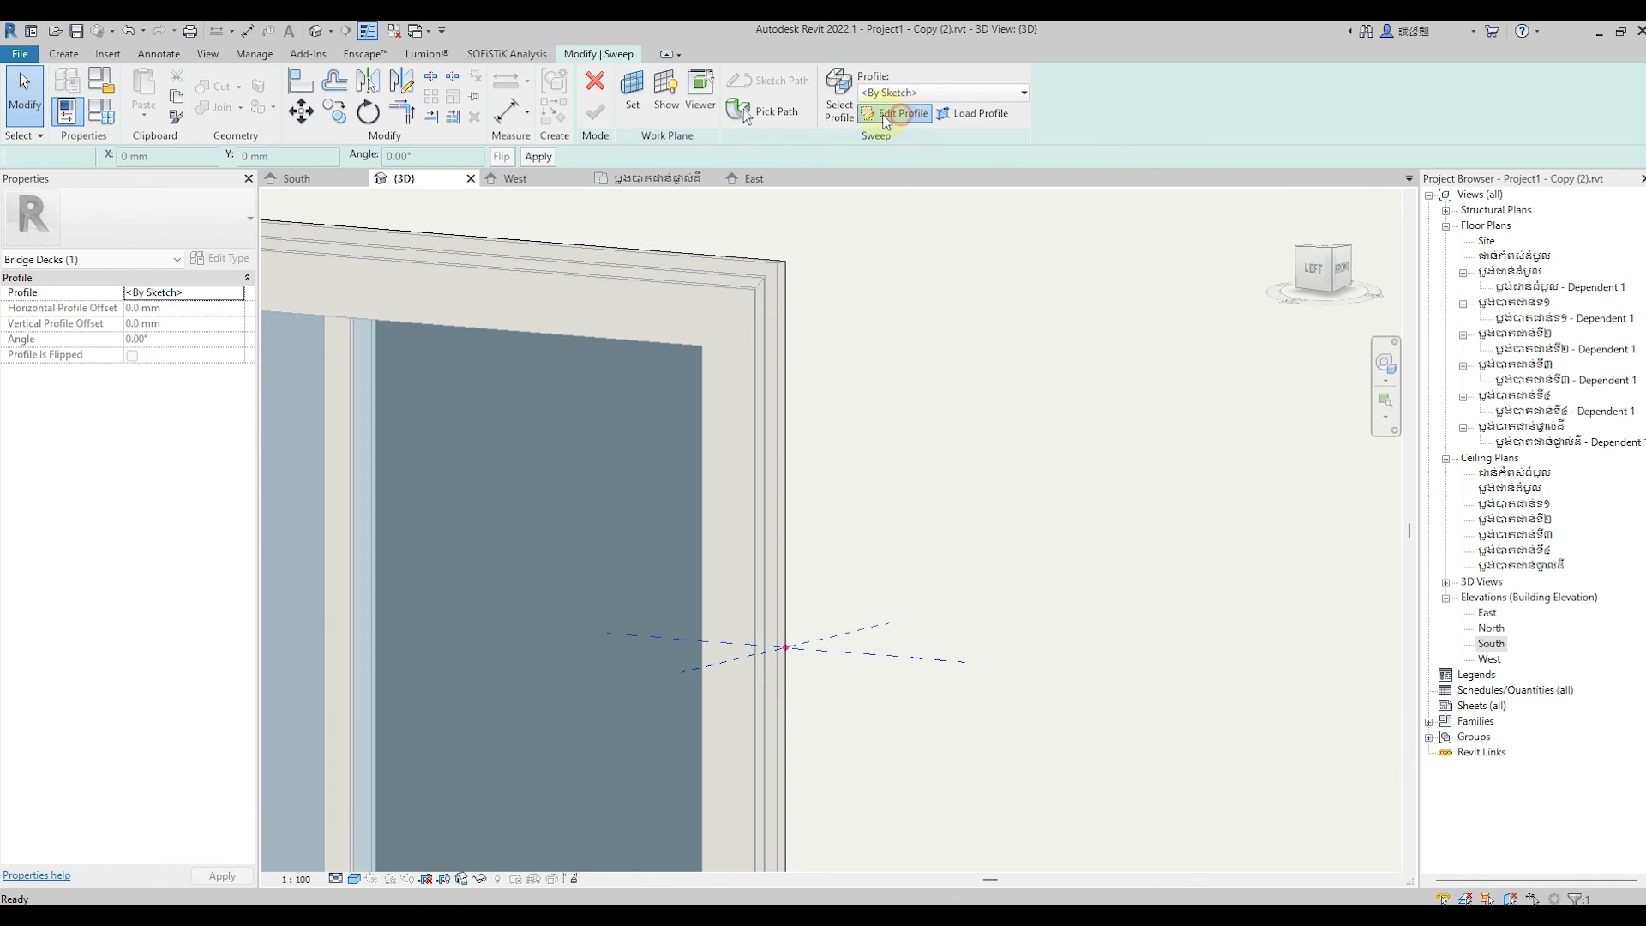
Sketch a rectangular profile at the reference-plane intersection and select its 85.0 mm dimension for editing.
click(885, 117)
scroll(785, 677, up, 2)
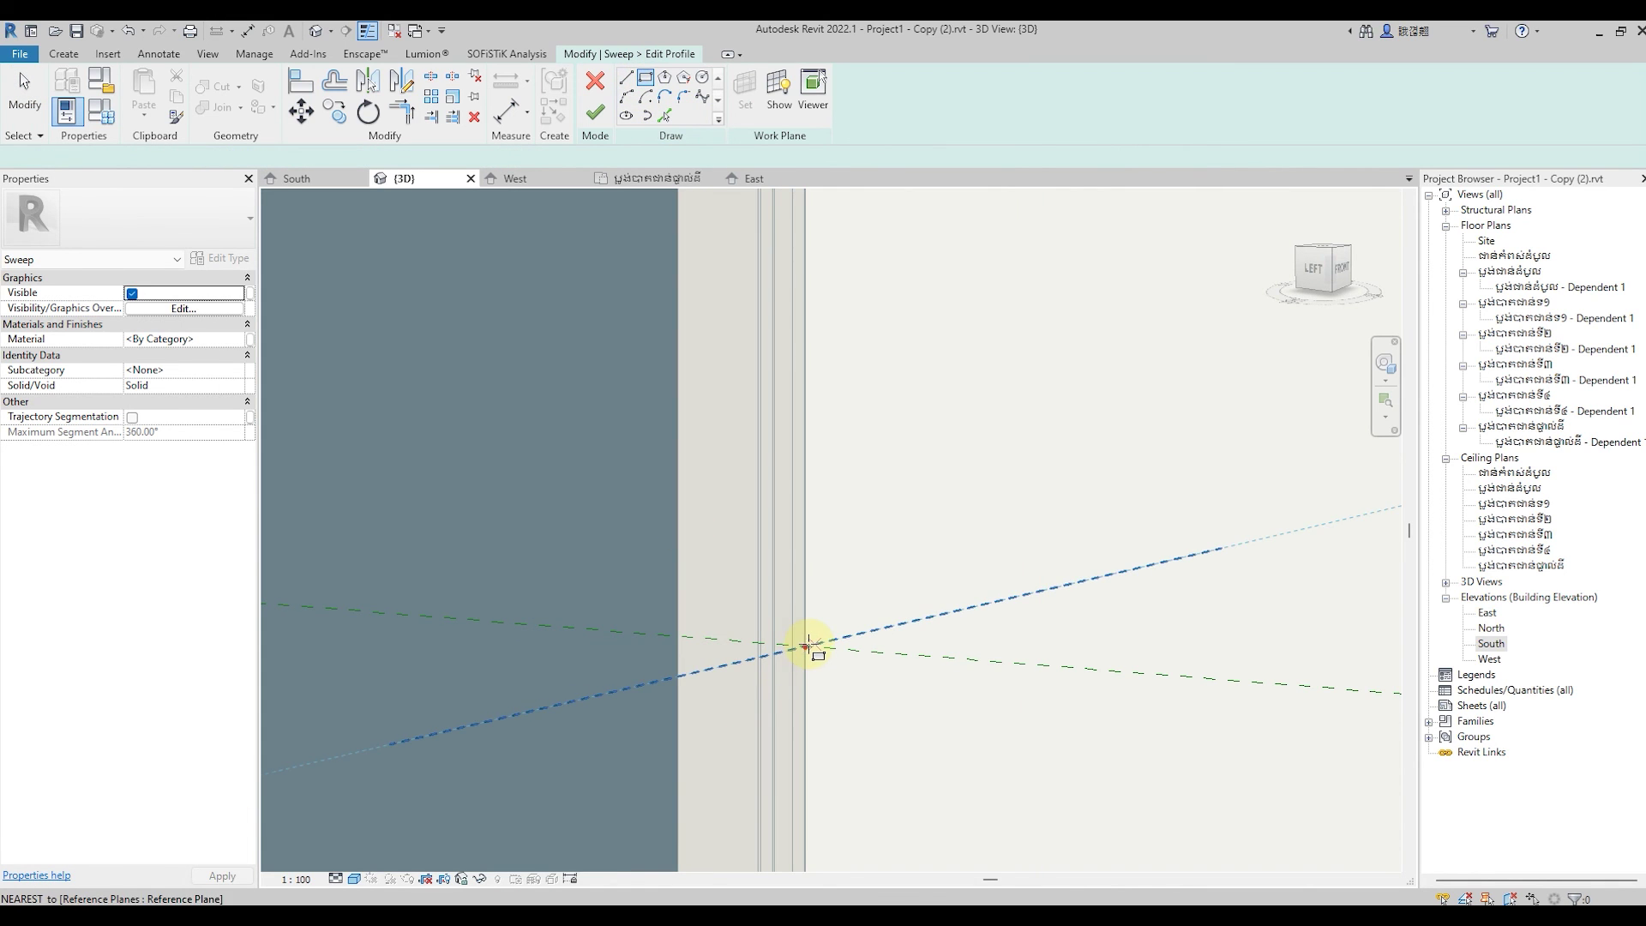
click(806, 645)
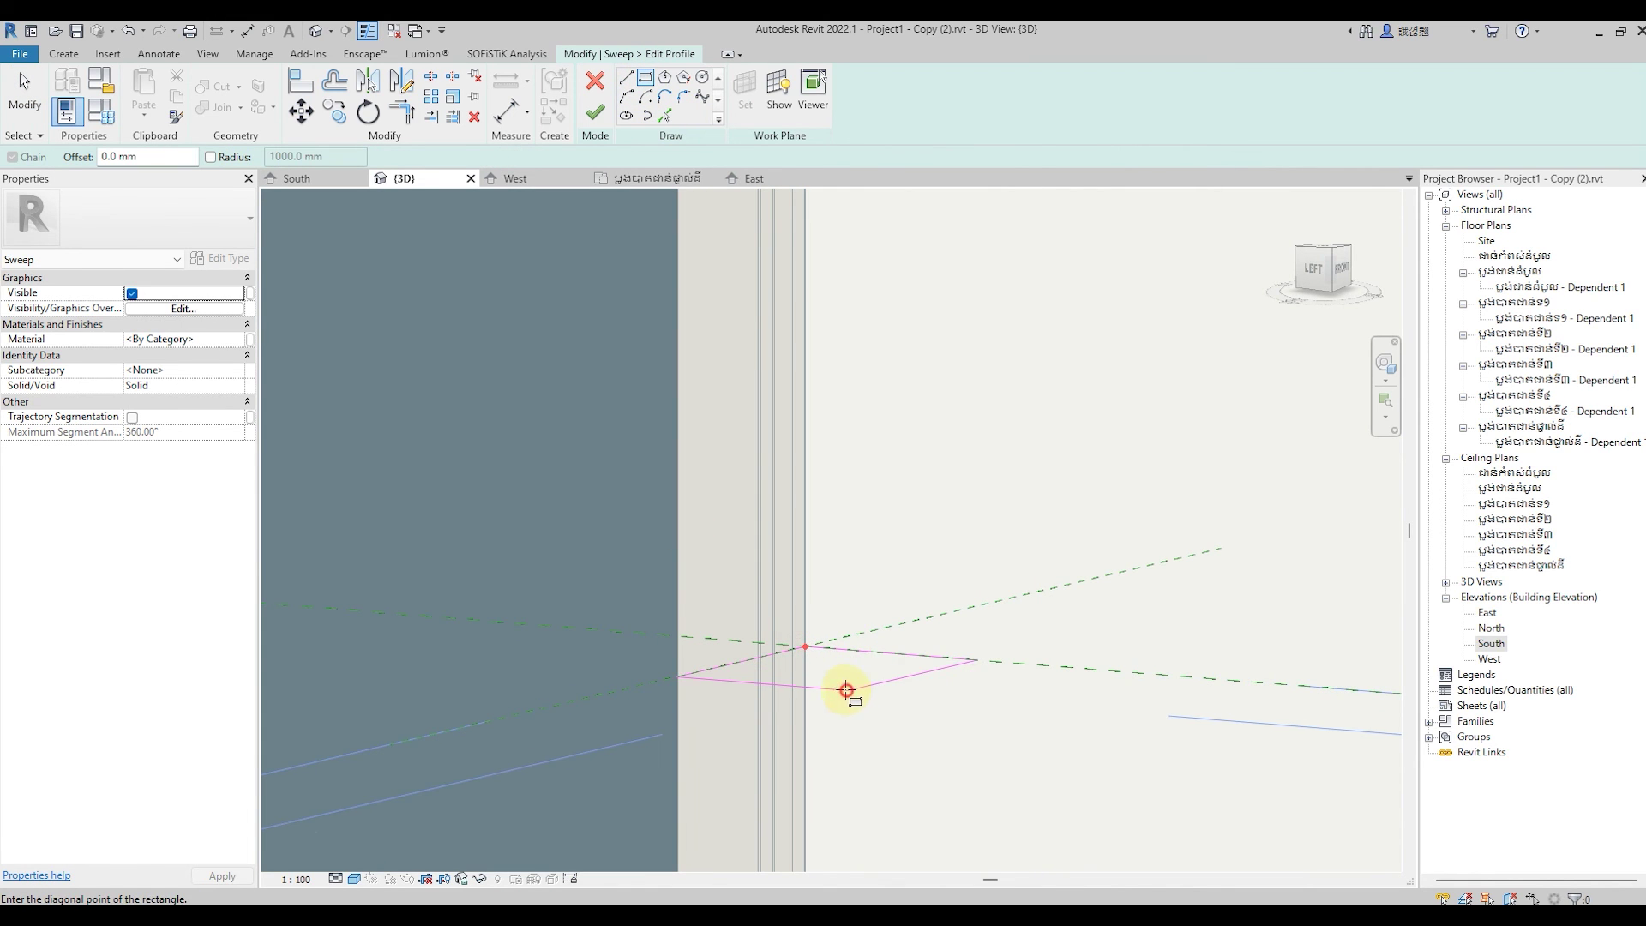
key(Escape)
scroll(920, 726, up, 1)
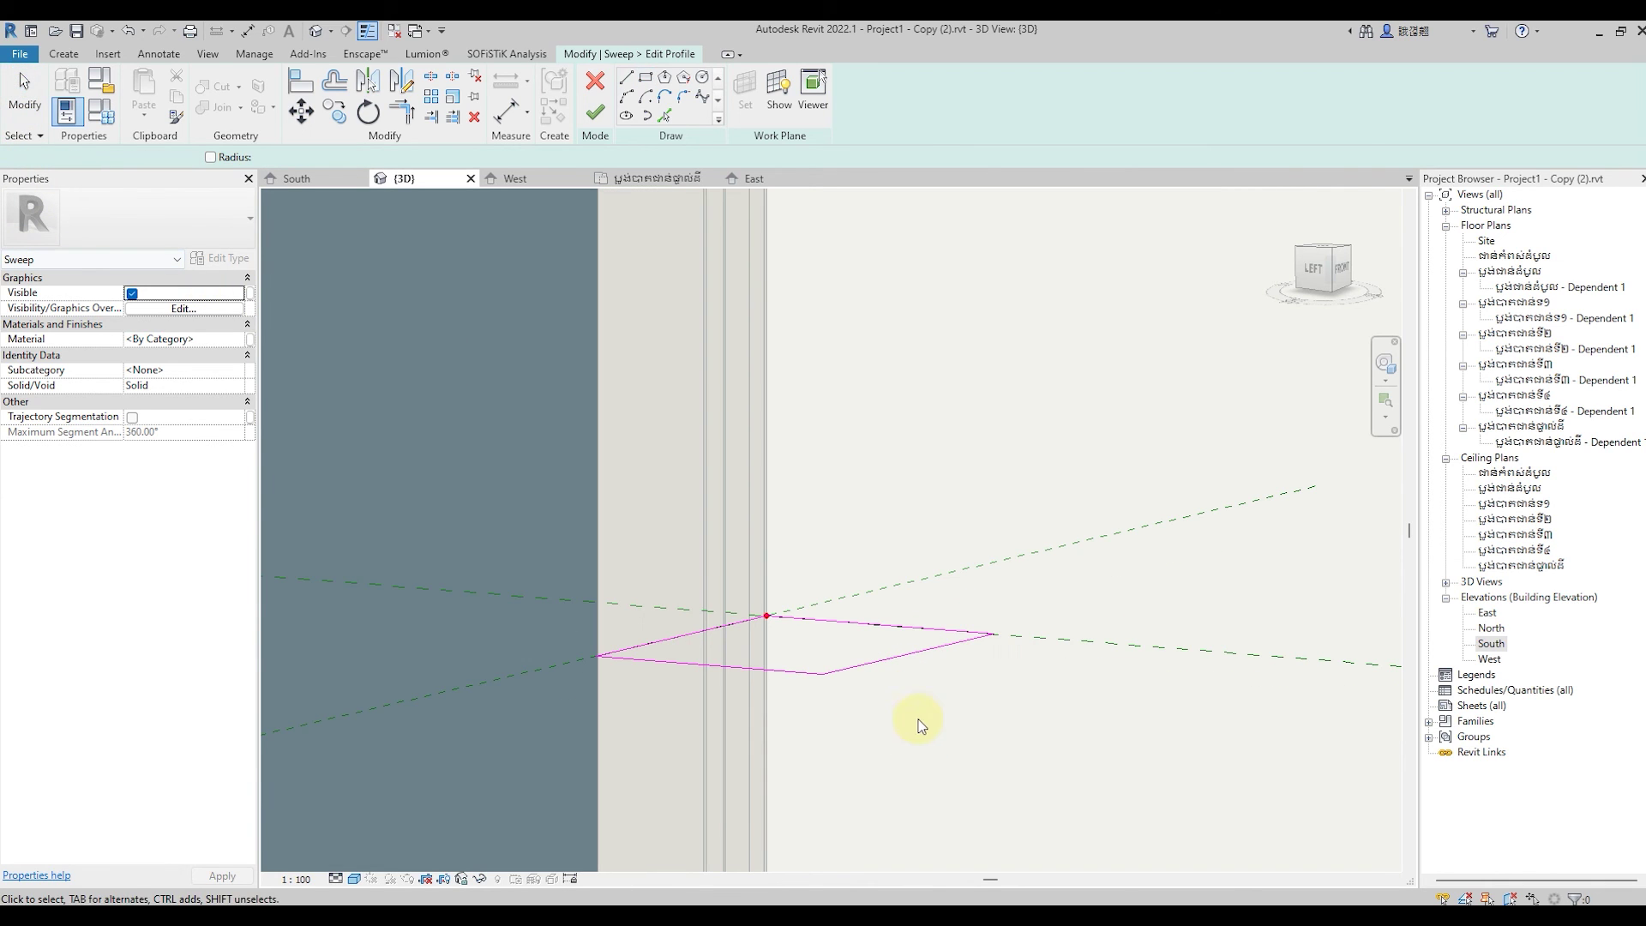
key(Escape)
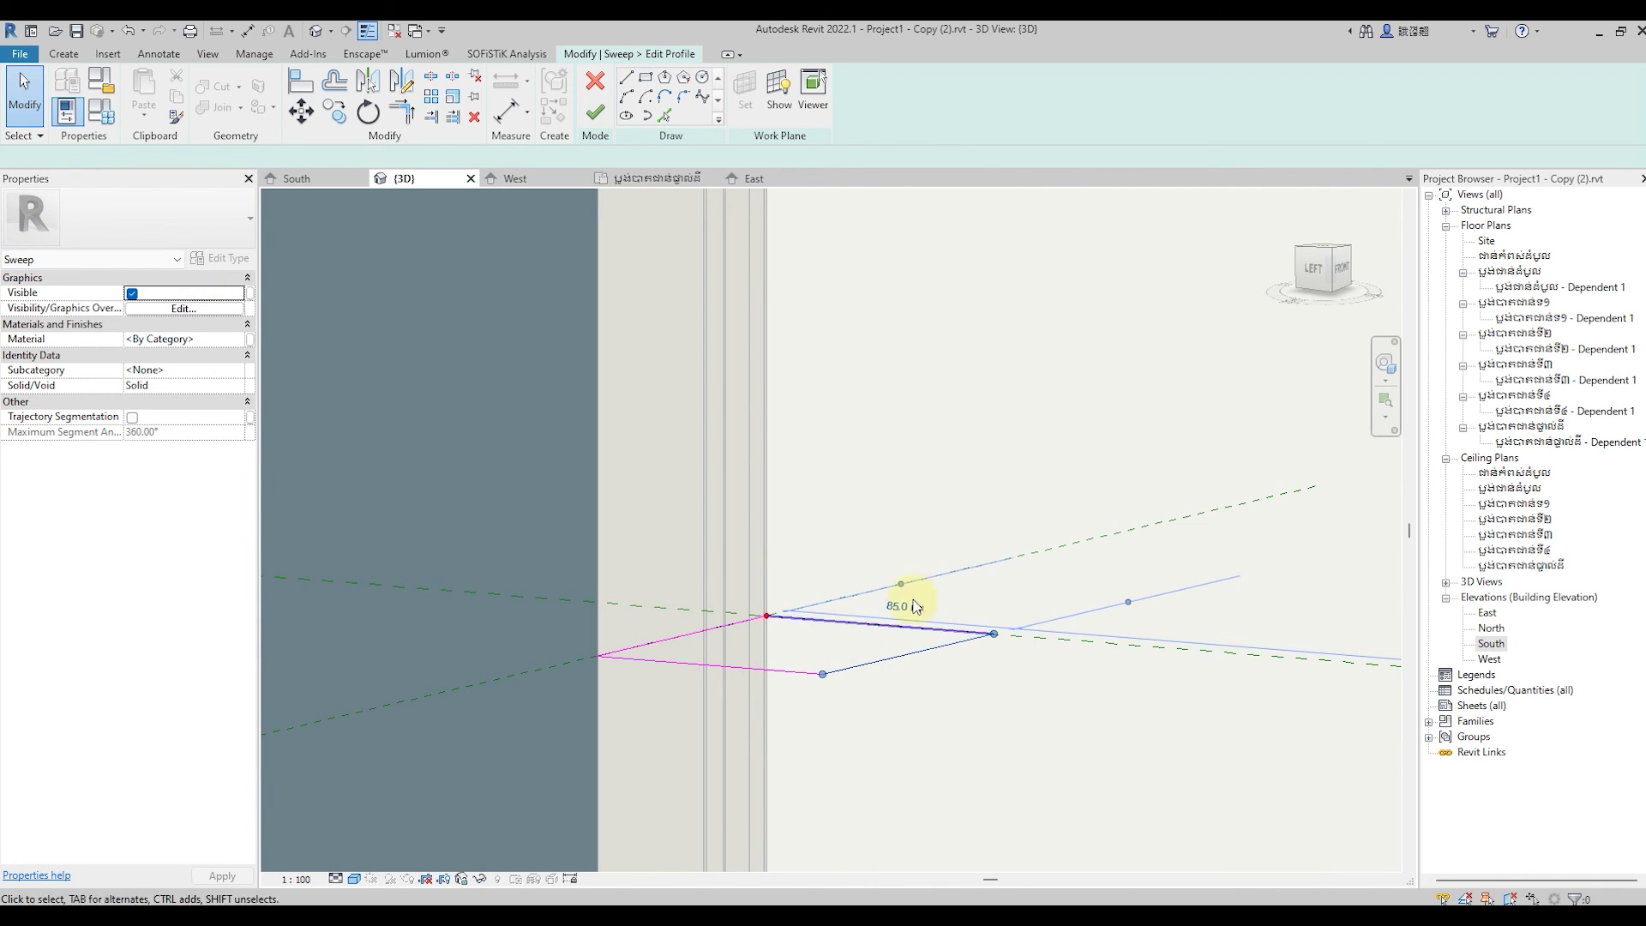
click(911, 606)
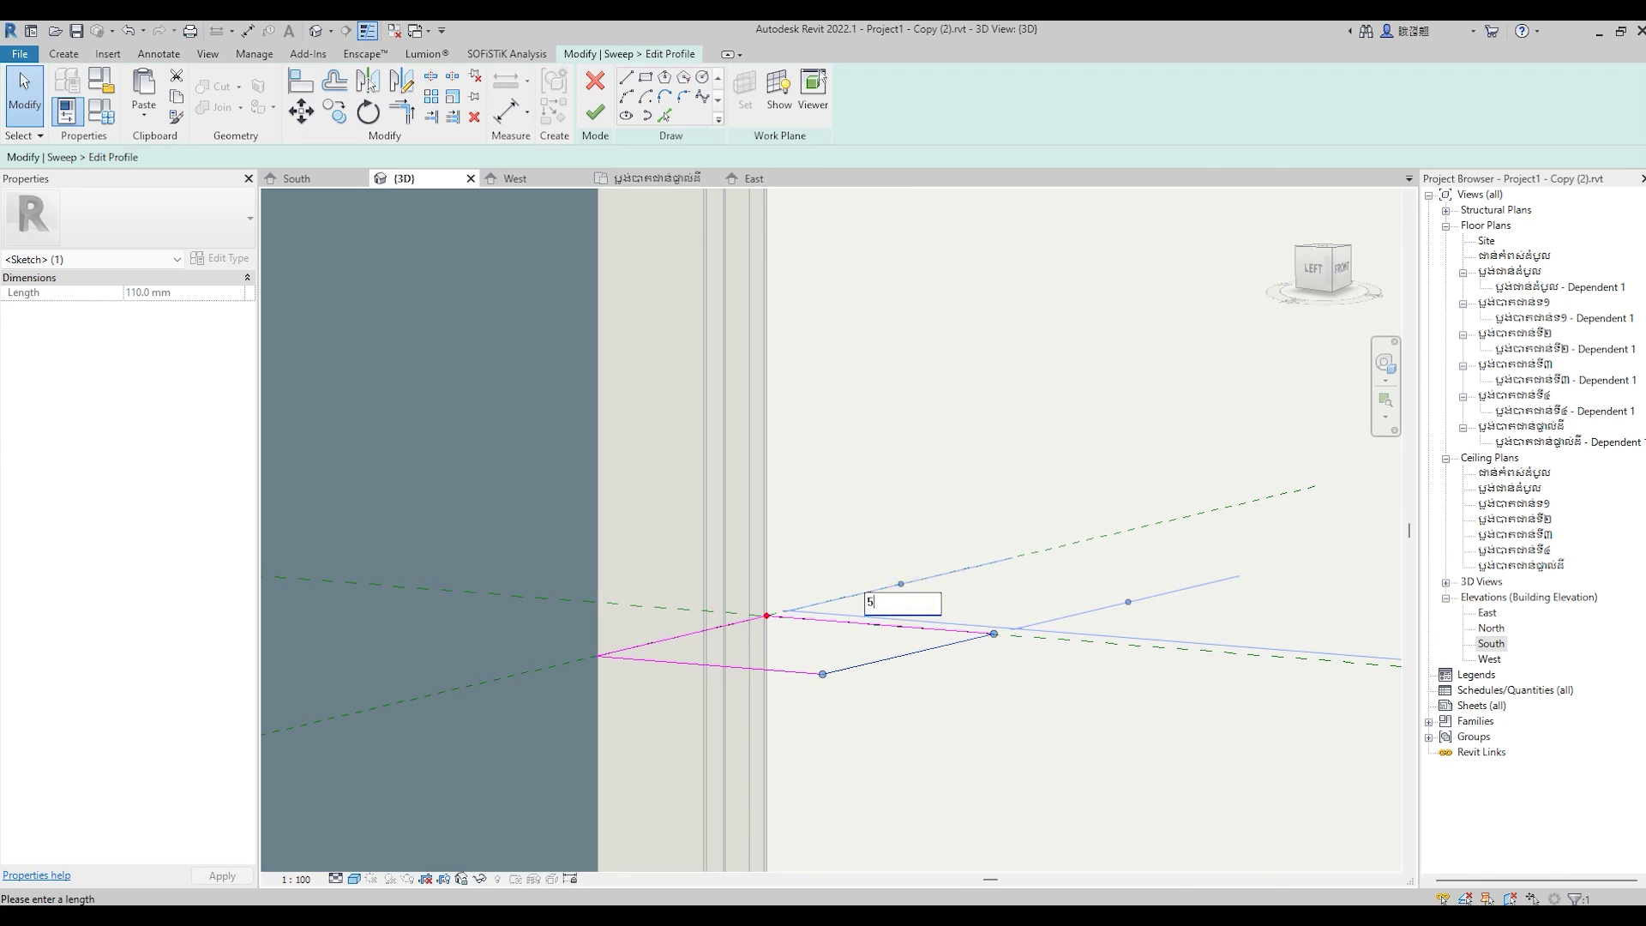